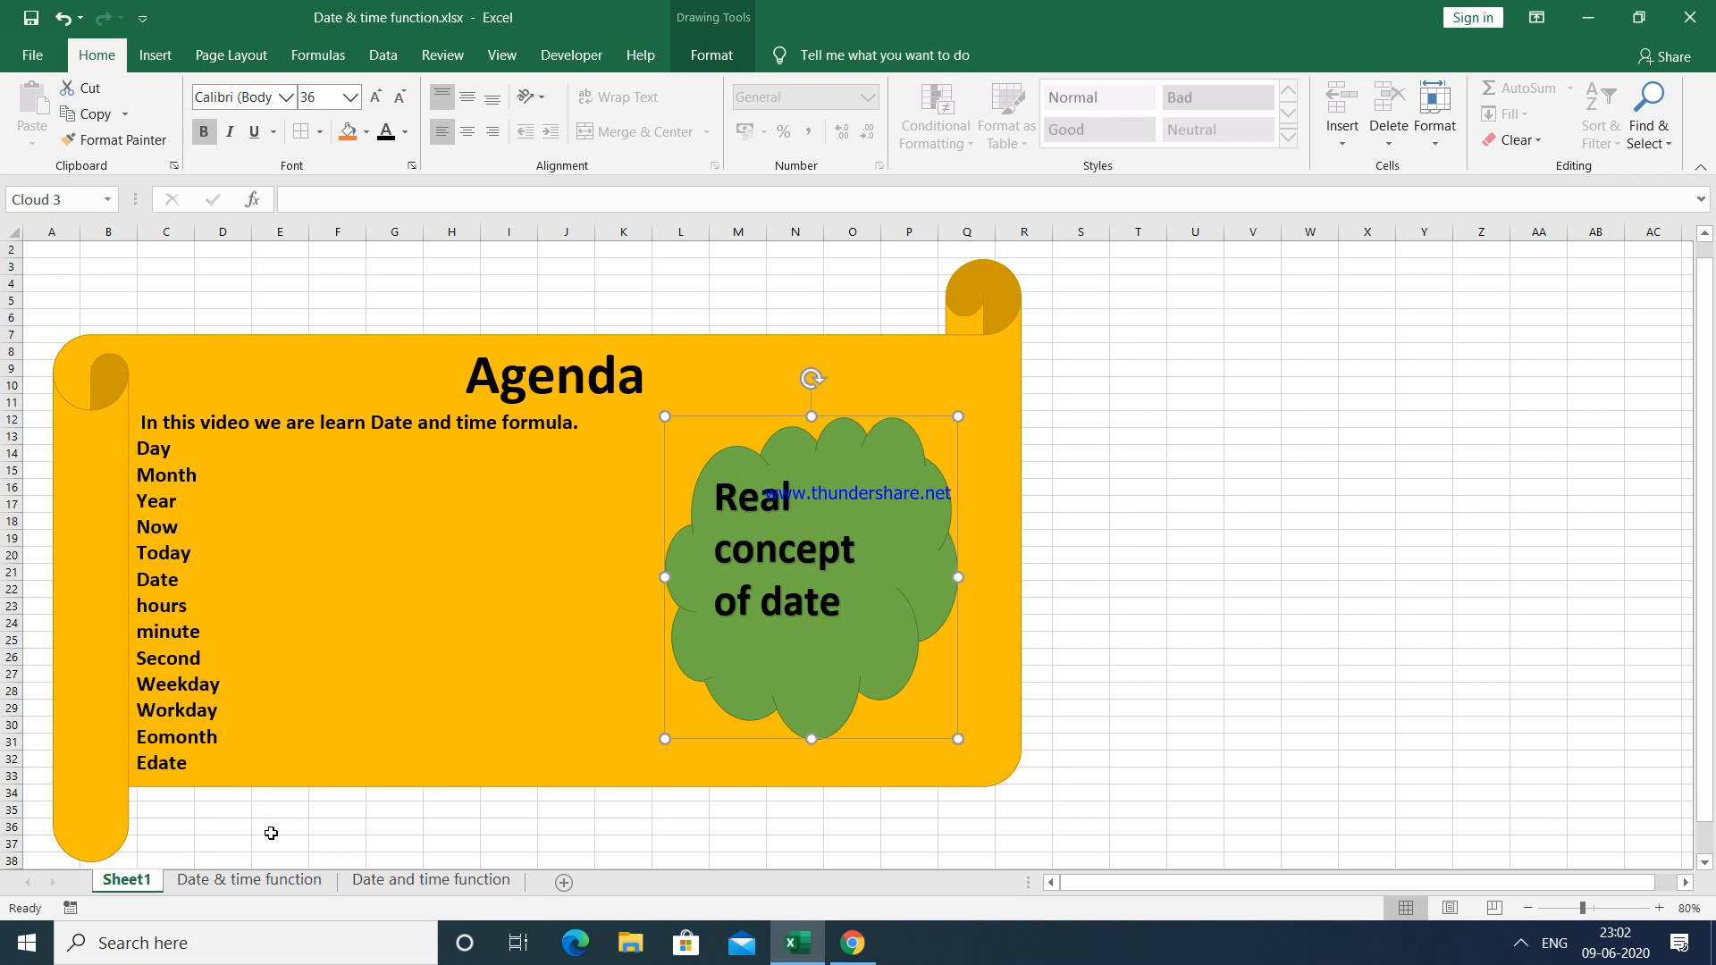
Step: On the Date & time function sheet, enter "sun" in J7 under DDD and "Sunday" in K7 under DDDD
{"action": "left_click", "coordinate": [260, 882]}
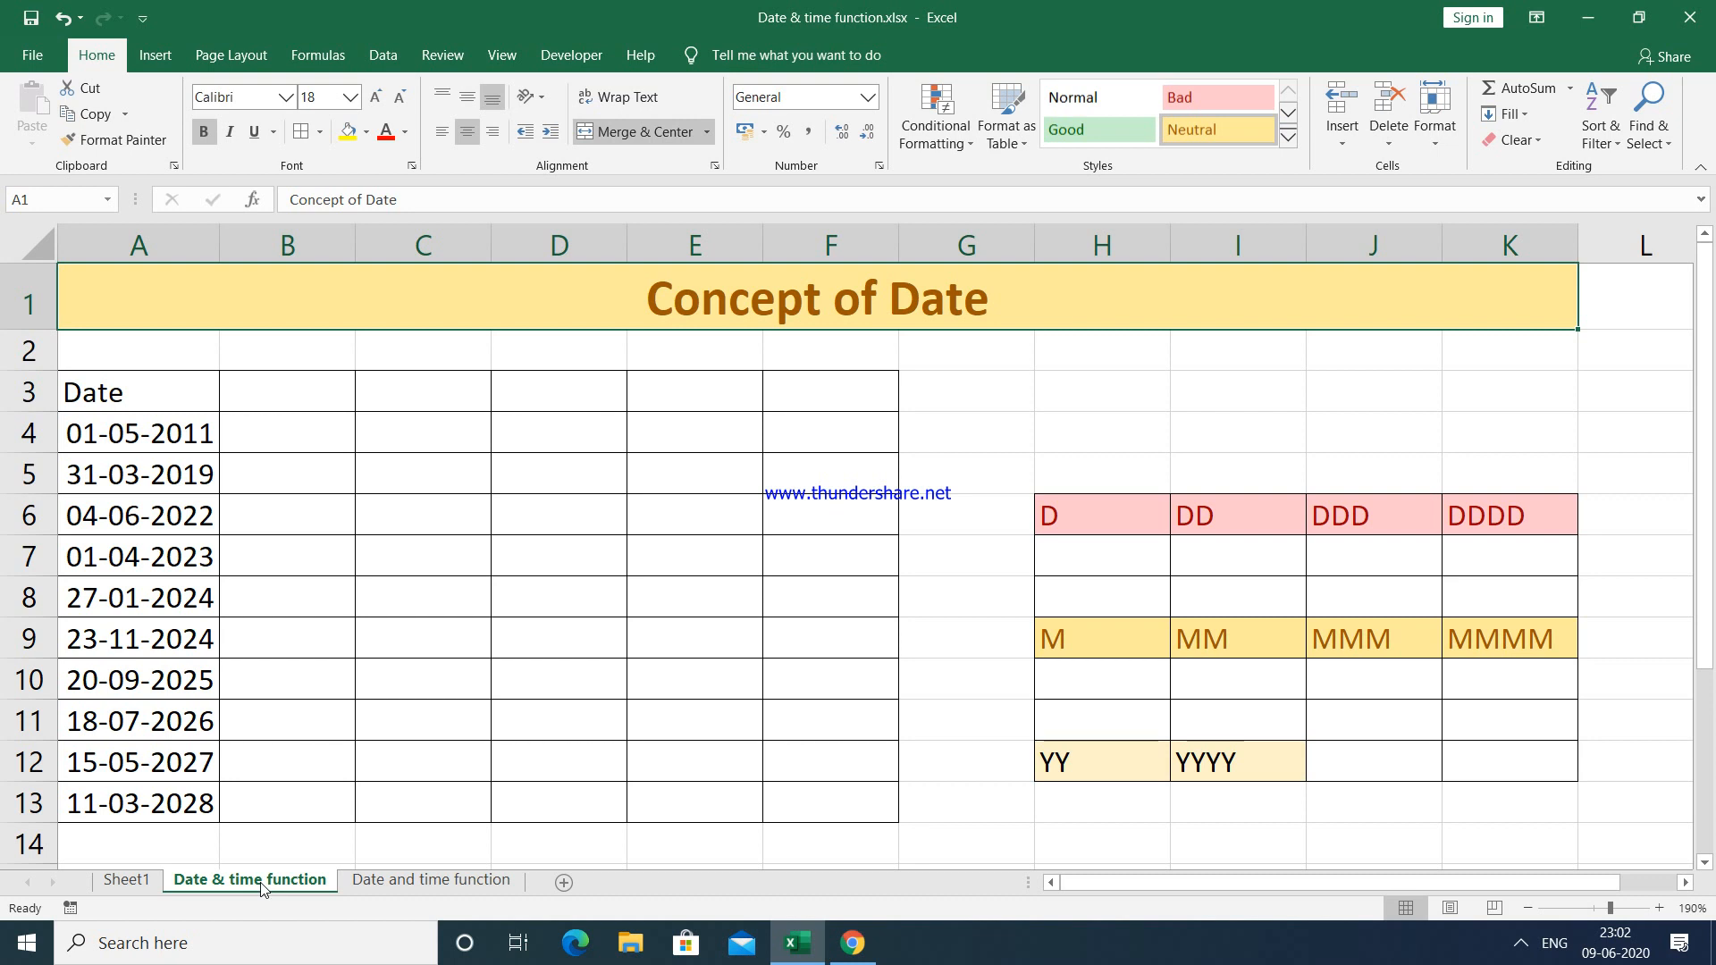
{"action": "left_click", "coordinate": [1122, 562]}
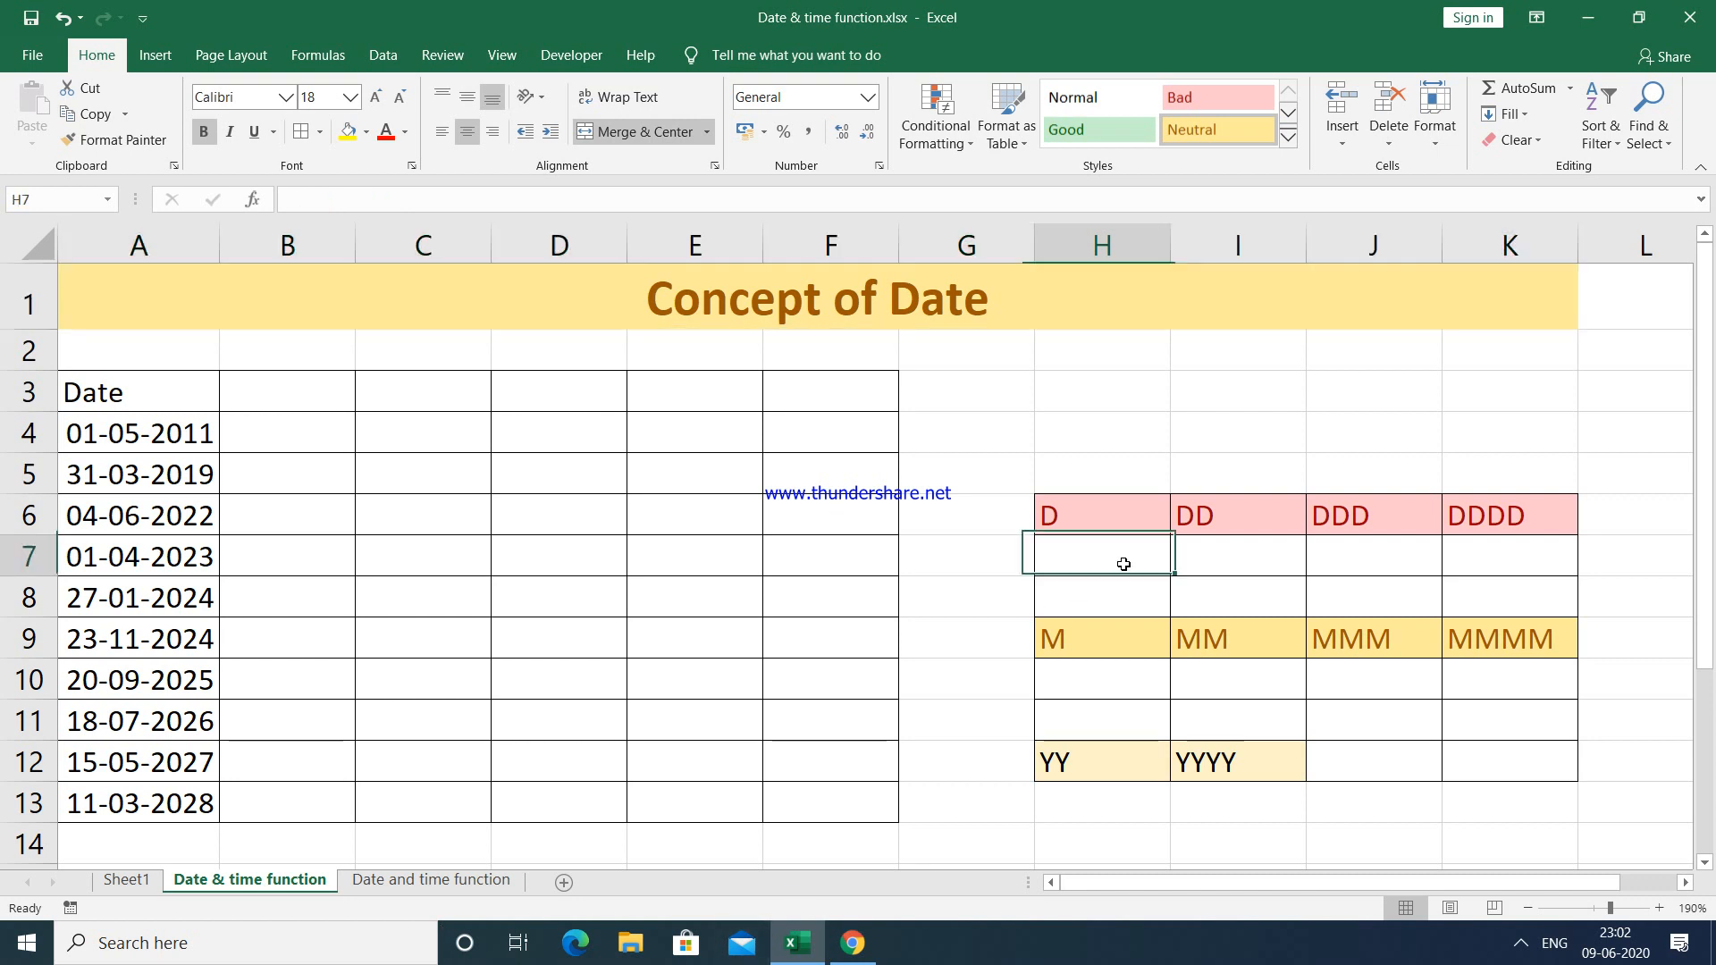
{"action": "left_click", "coordinate": [1226, 550]}
{"action": "left_click", "coordinate": [1333, 555]}
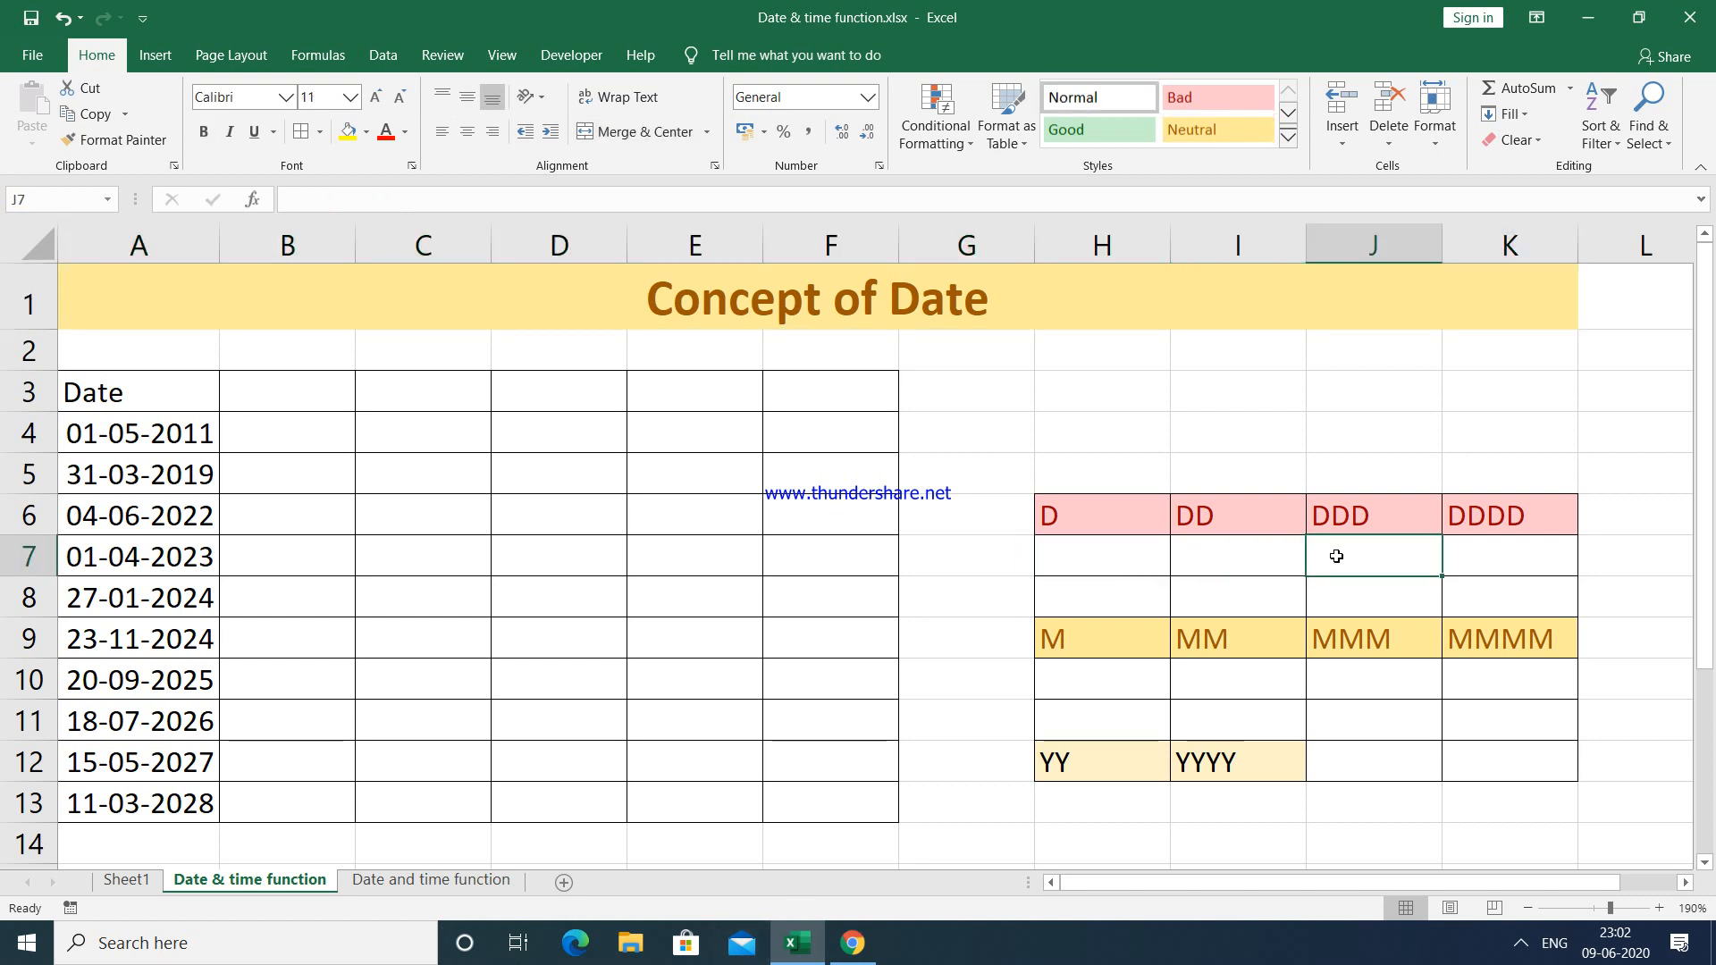
{"action": "left_click", "coordinate": [1463, 556]}
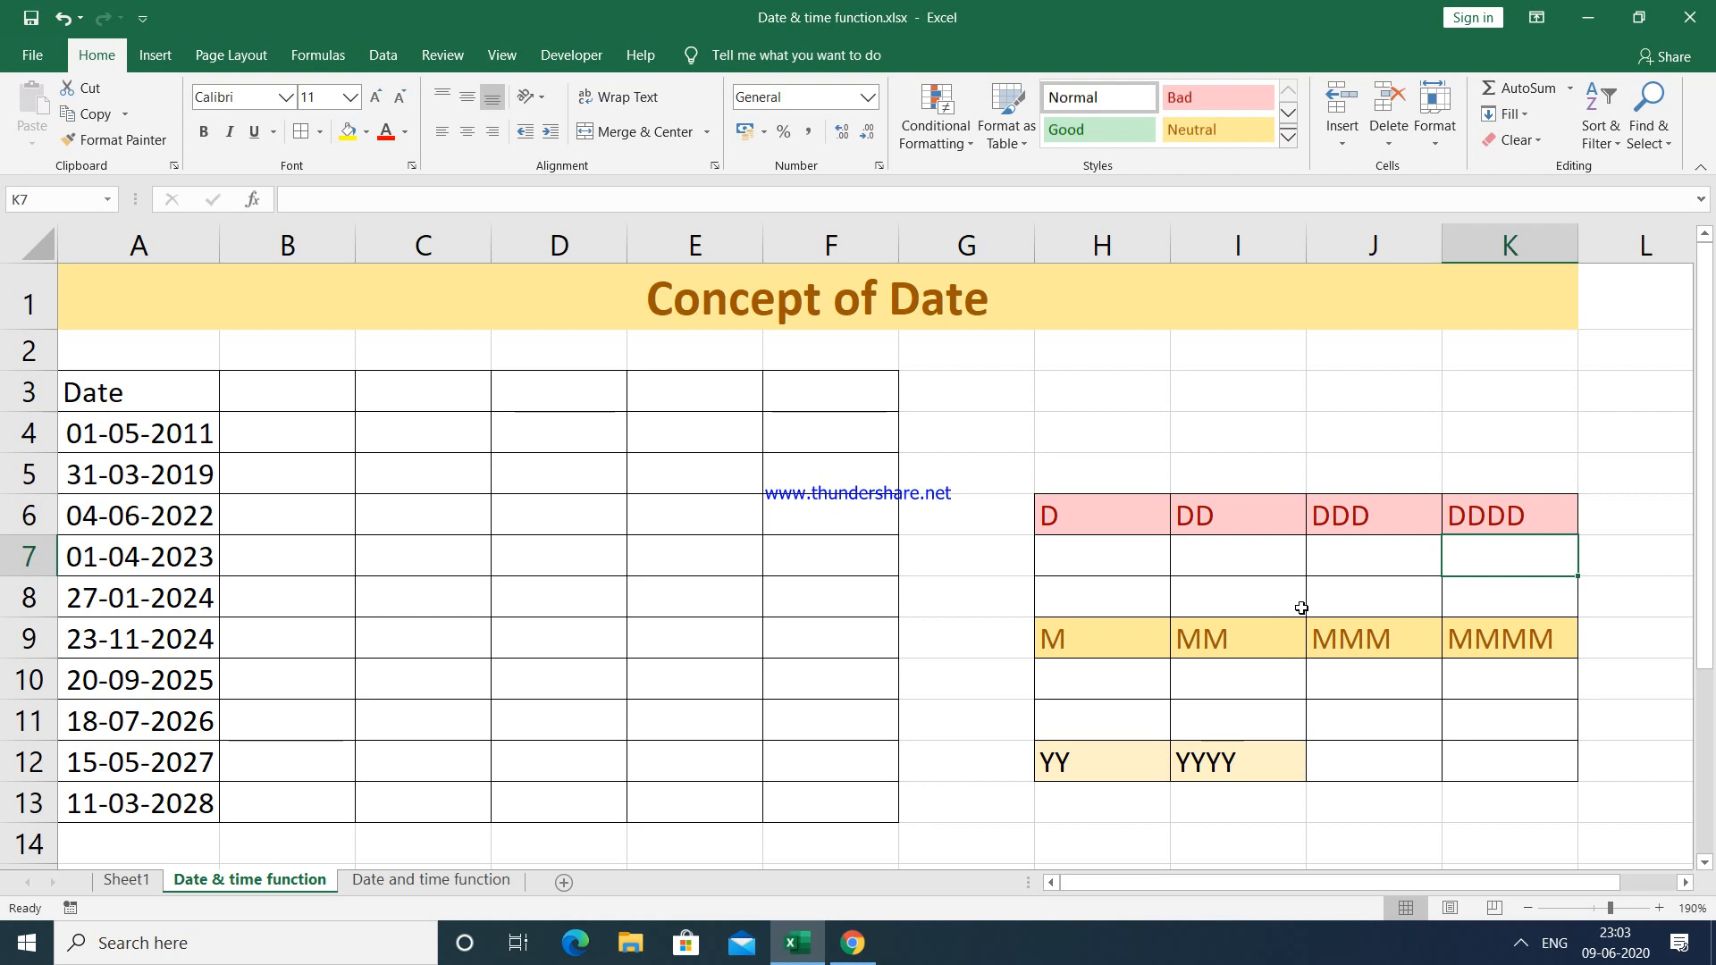
{"action": "left_click", "coordinate": [1369, 551]}
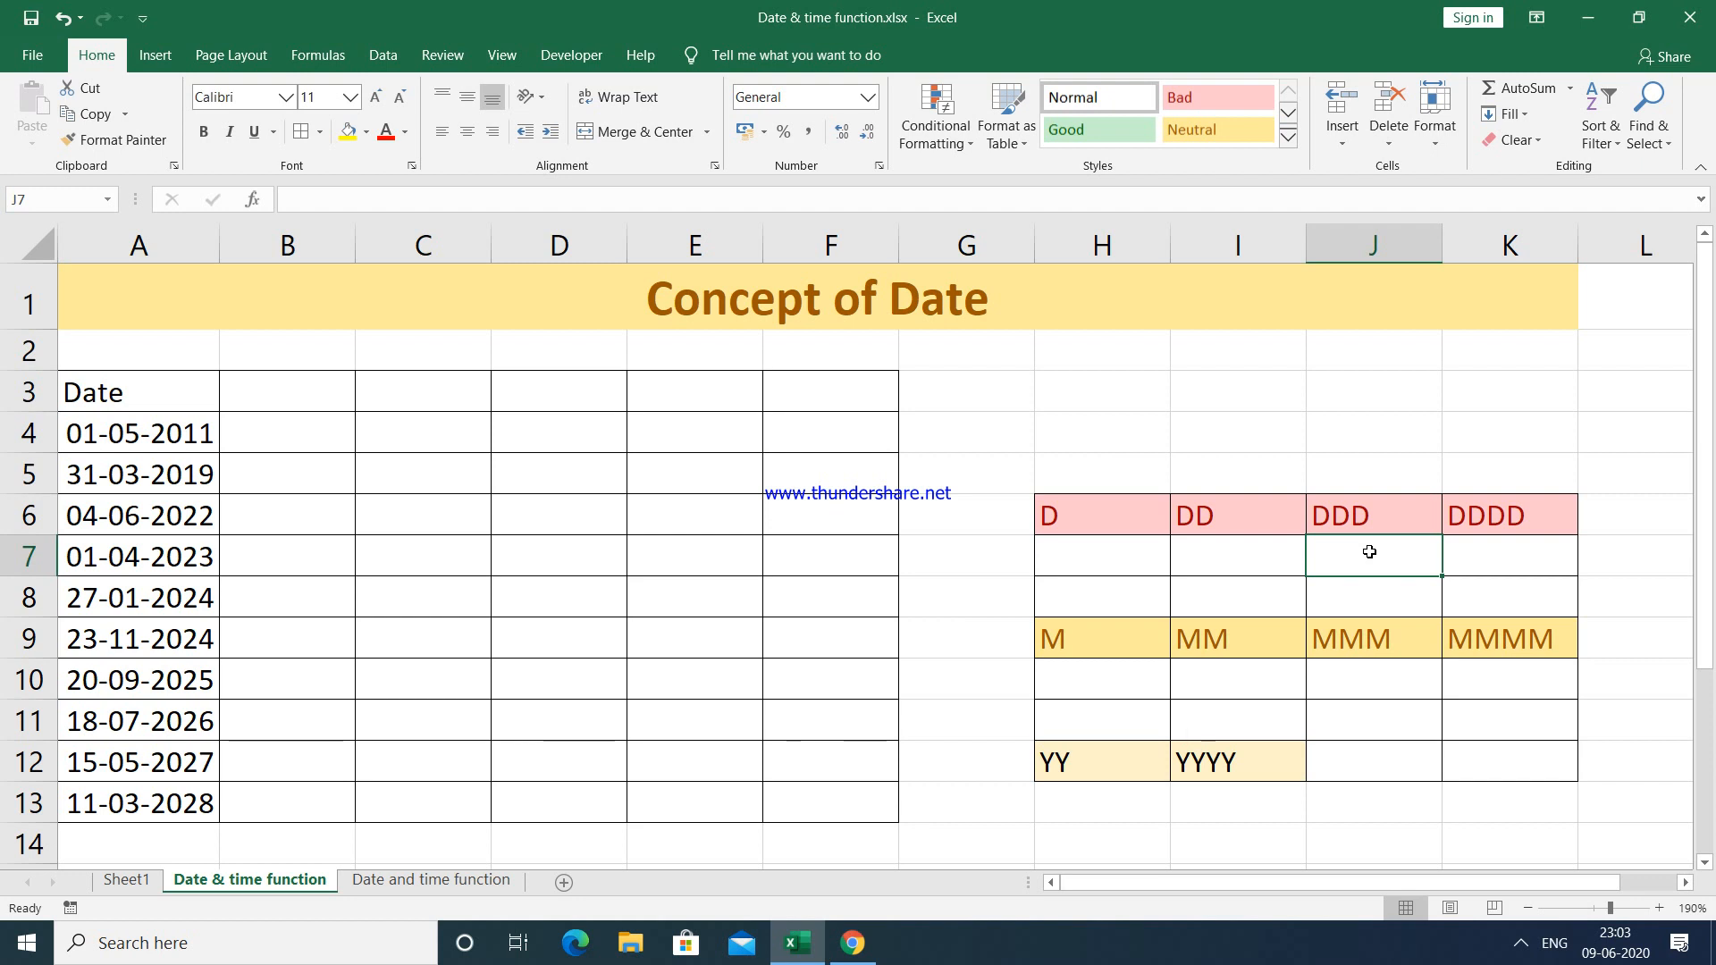
{"action": "double_click", "coordinate": [1372, 557]}
{"action": "type", "text": "sun"}
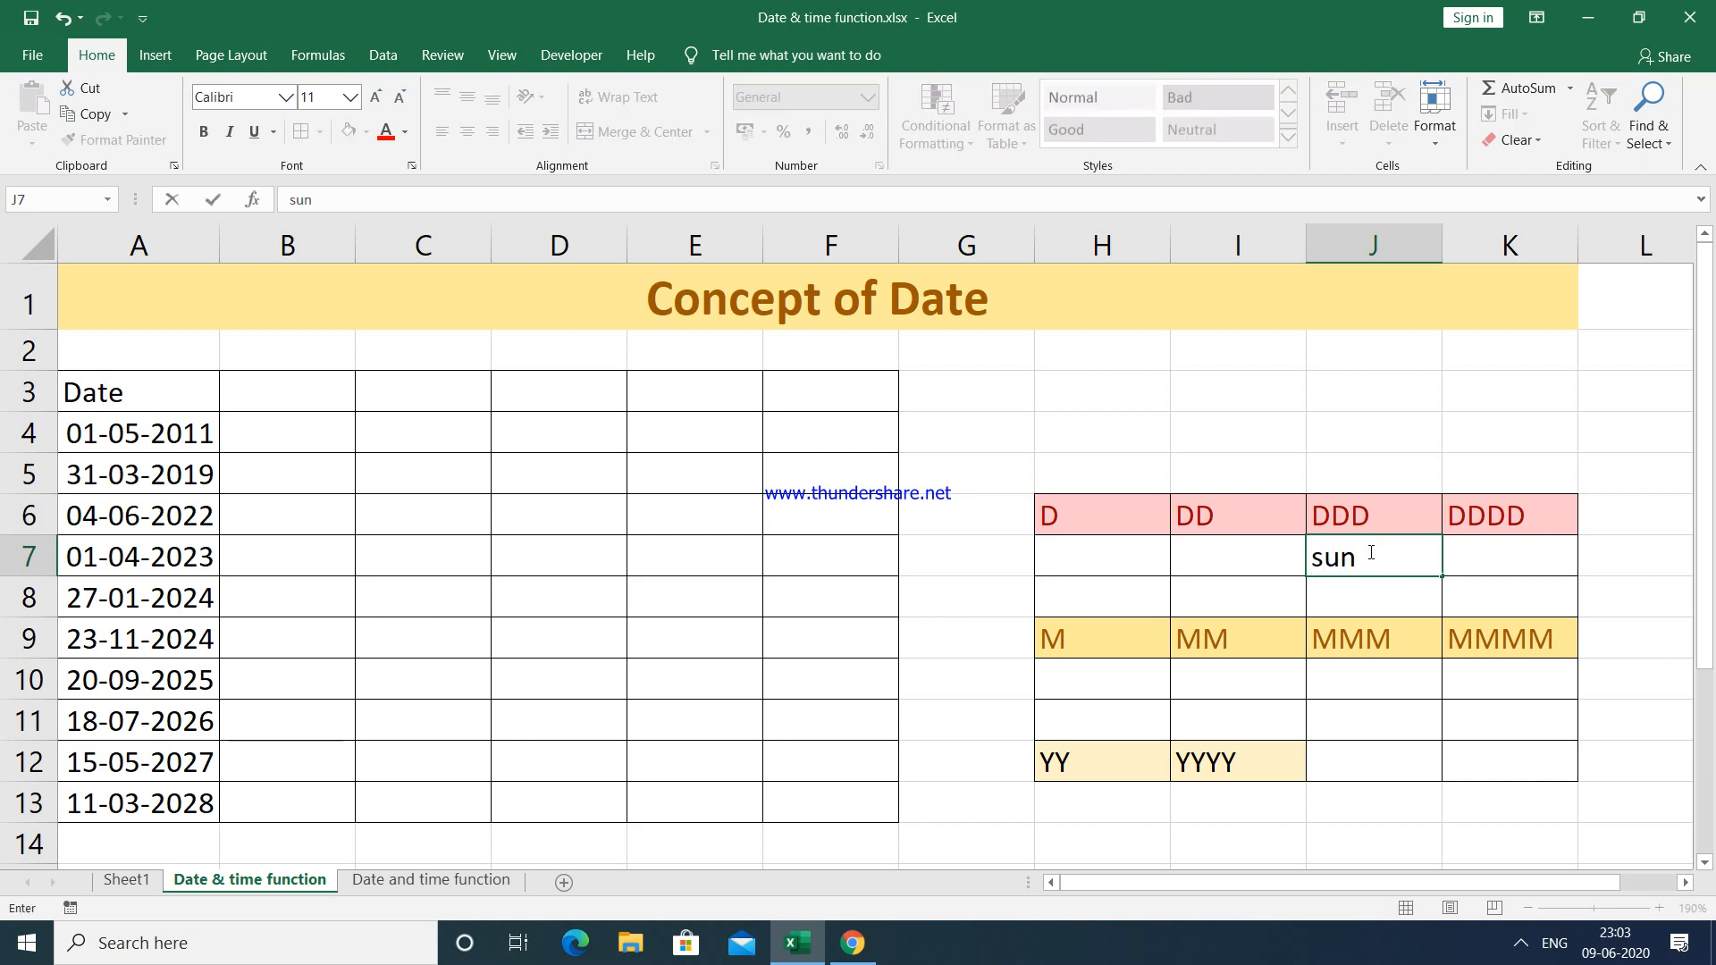
{"action": "key", "text": "Tab"}
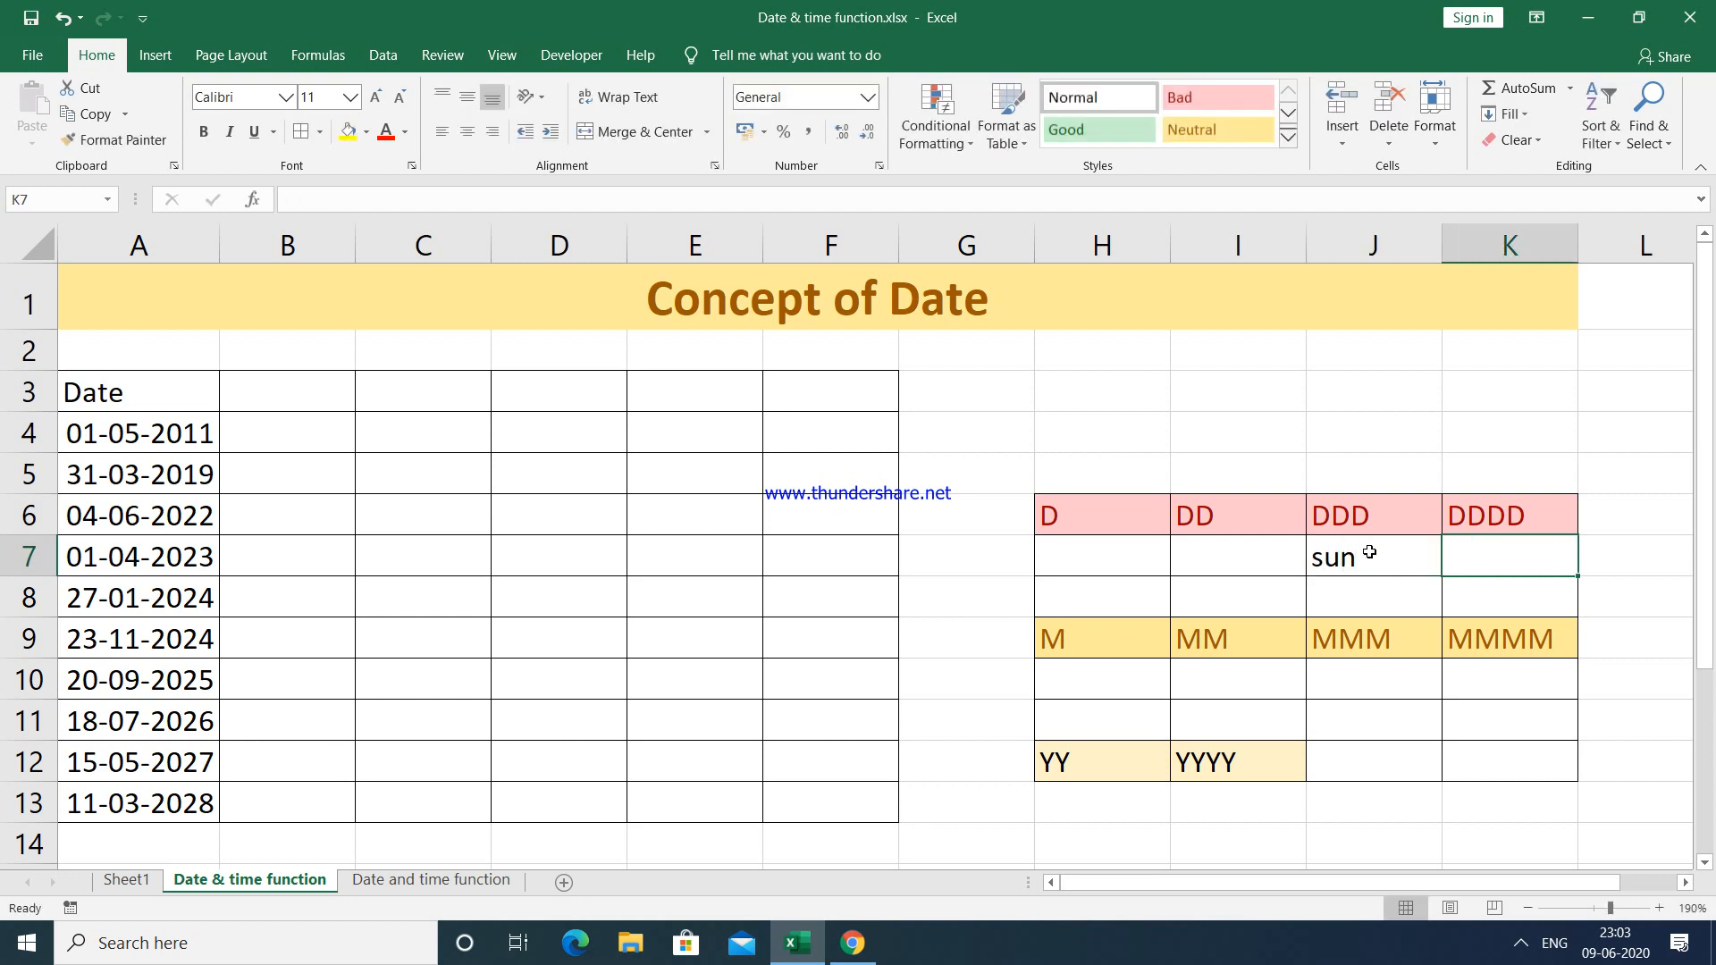
{"action": "type", "text": "sunday"}
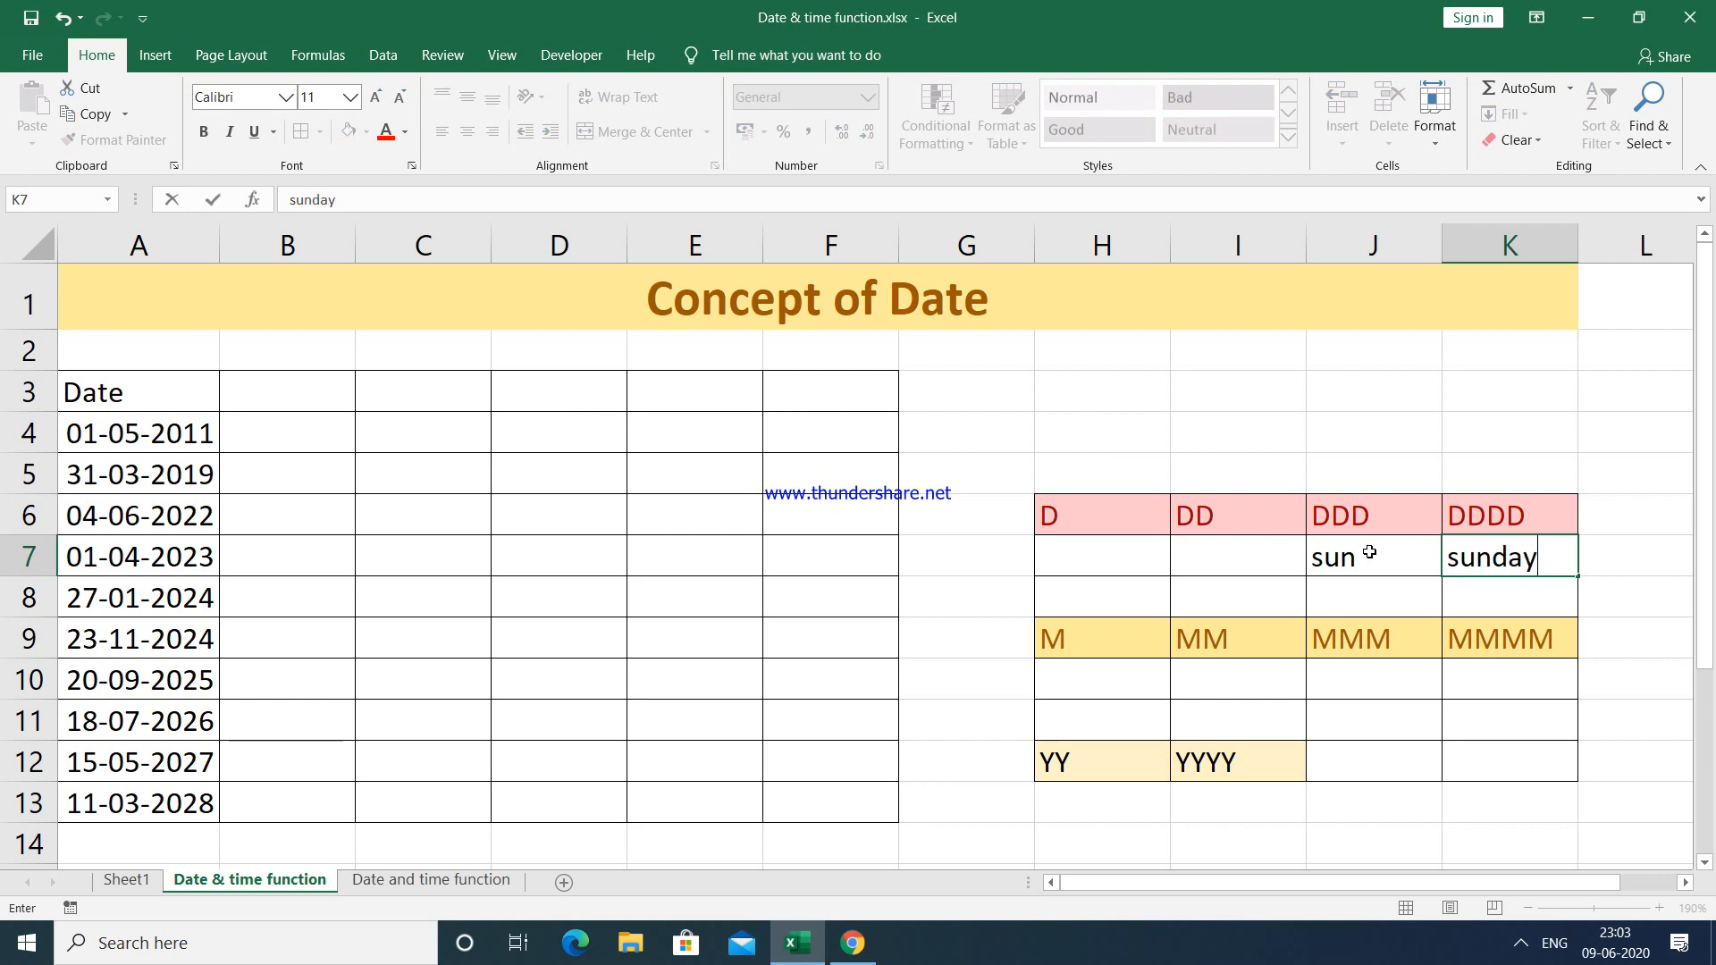
{"action": "key", "text": "Return"}
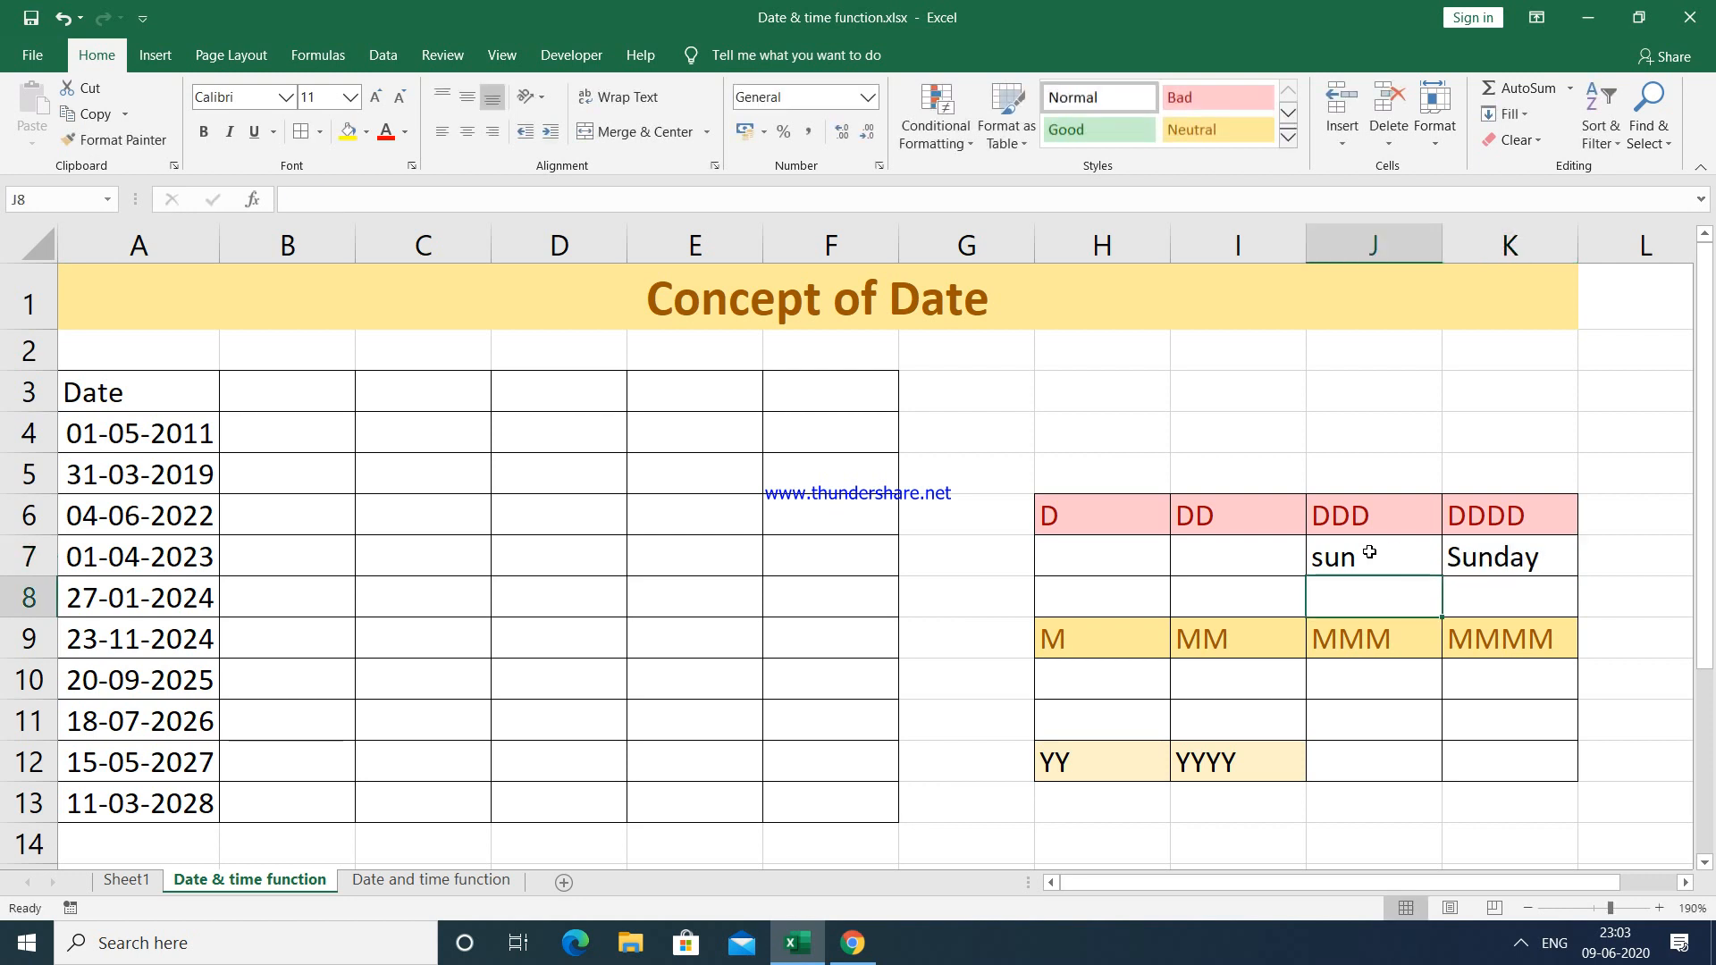
Step: Enter "jan" in J10 under MMM and "january" in K10 under MMMM
{"action": "left_click", "coordinate": [1364, 675]}
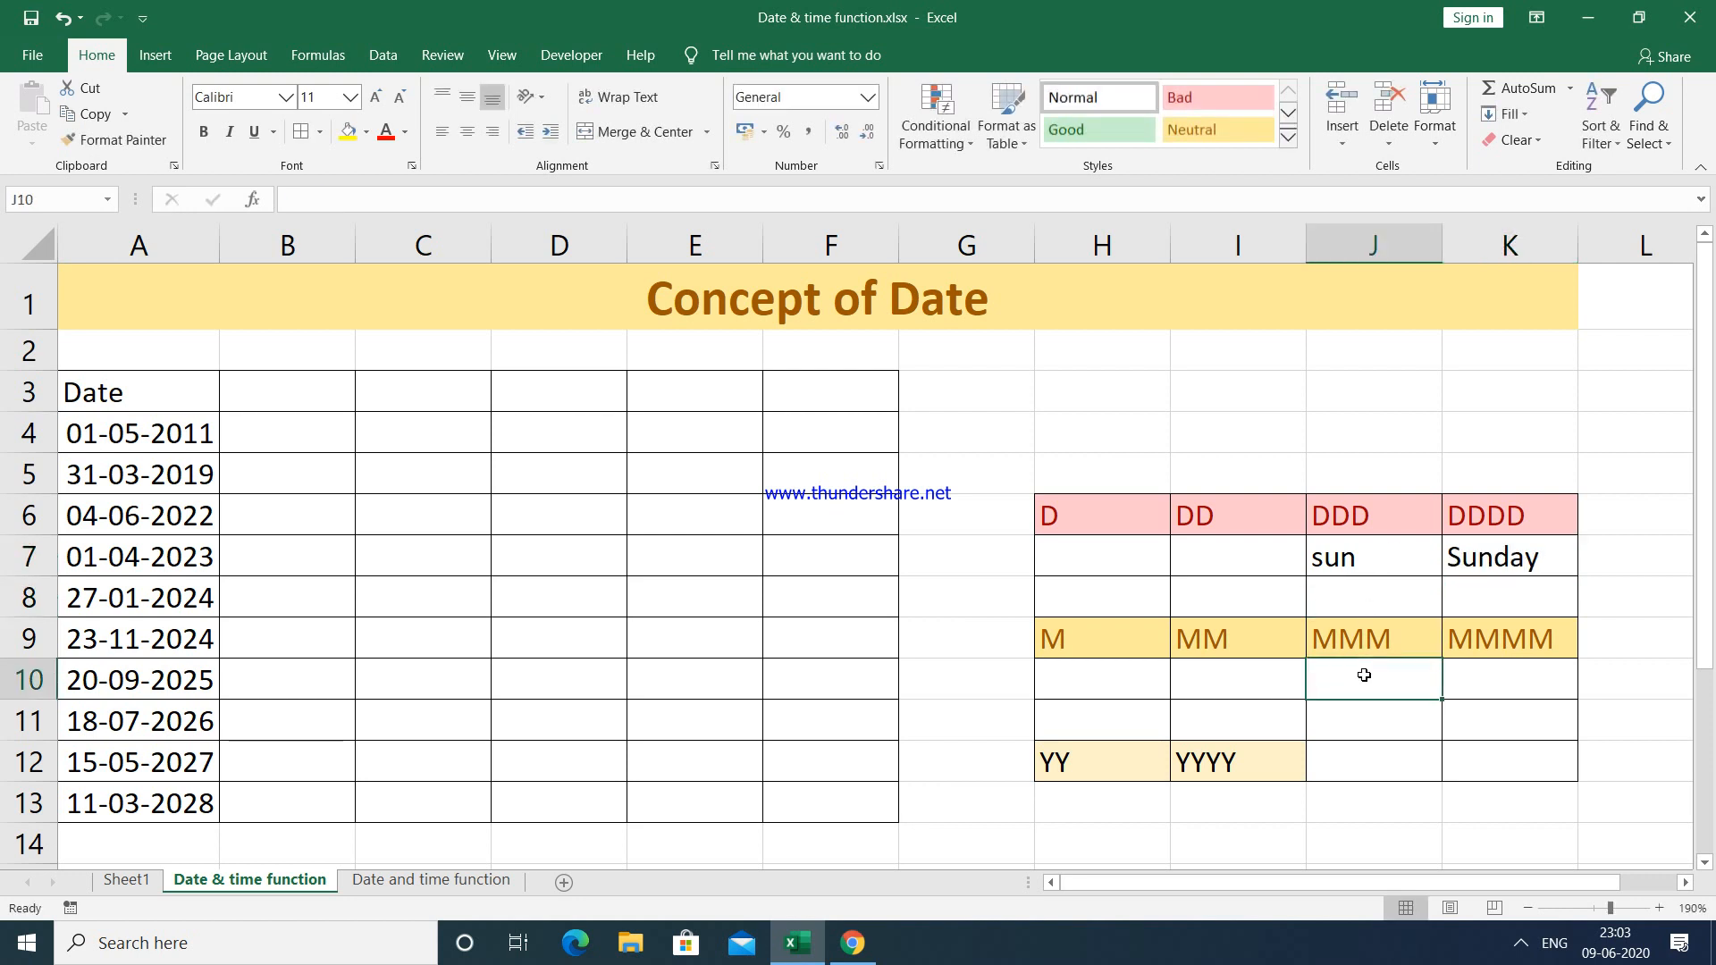
{"action": "type", "text": "jan"}
{"action": "key", "text": "Tab"}
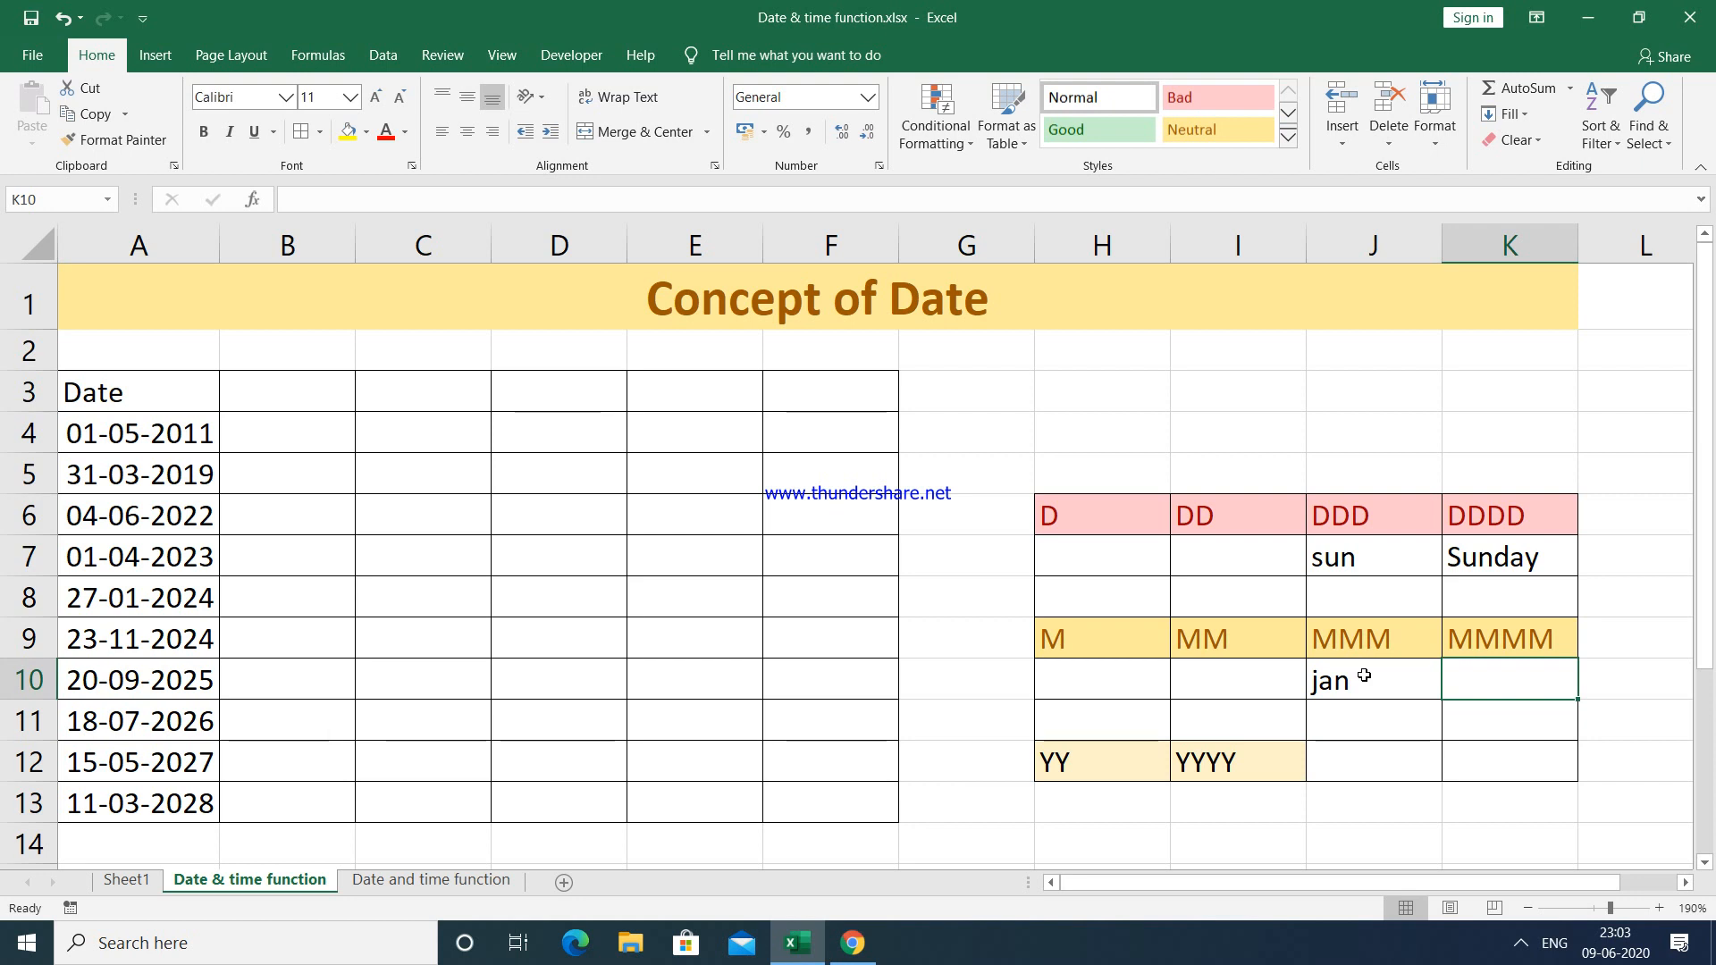
{"action": "type", "text": "january"}
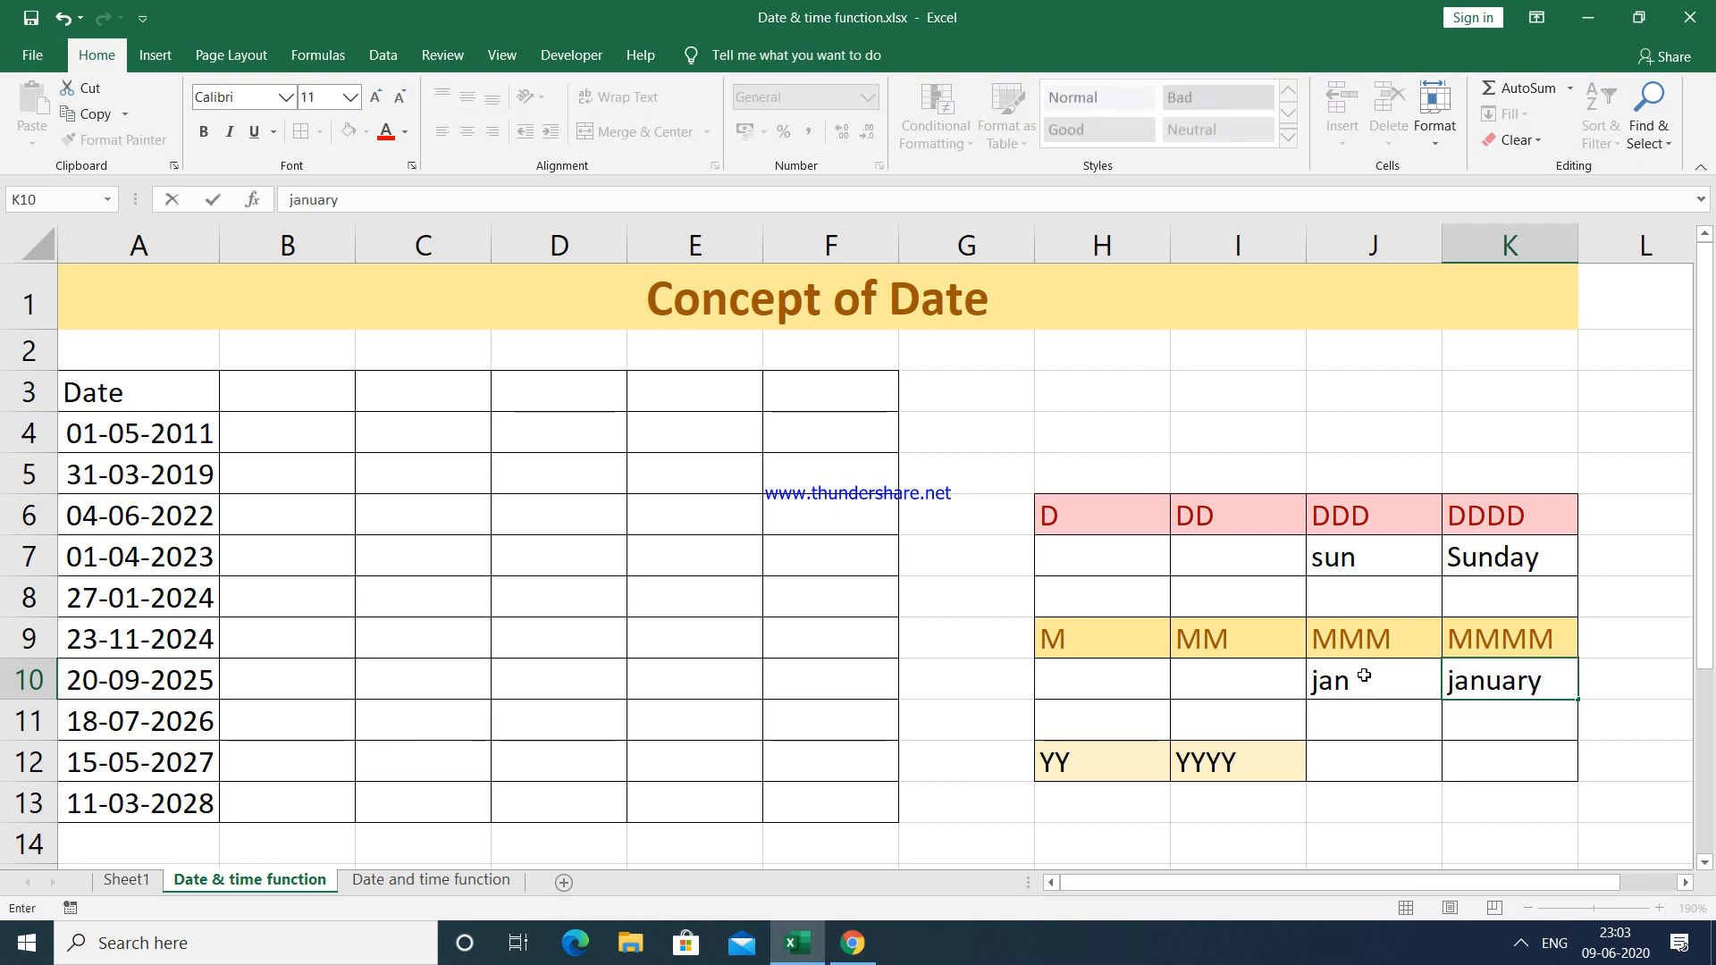
{"action": "key", "text": "Return"}
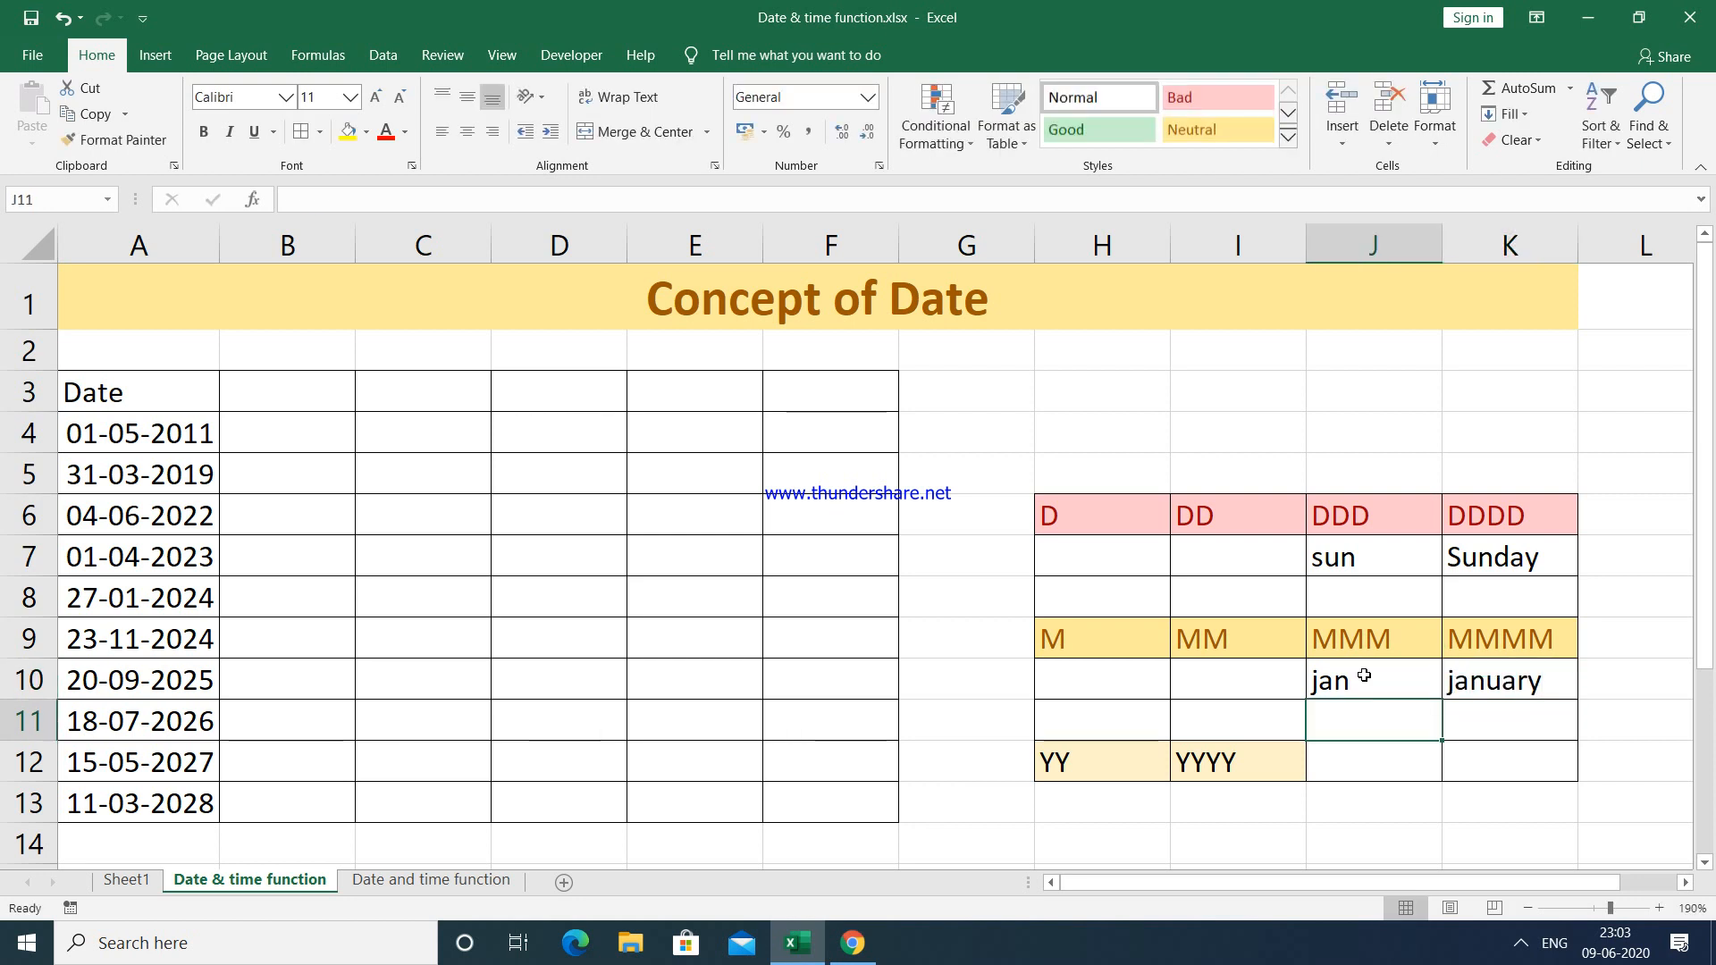
Step: Enter the year examples 20 in H13 under YY and 2020 in I13 under YYYY
{"action": "left_click", "coordinate": [1125, 785]}
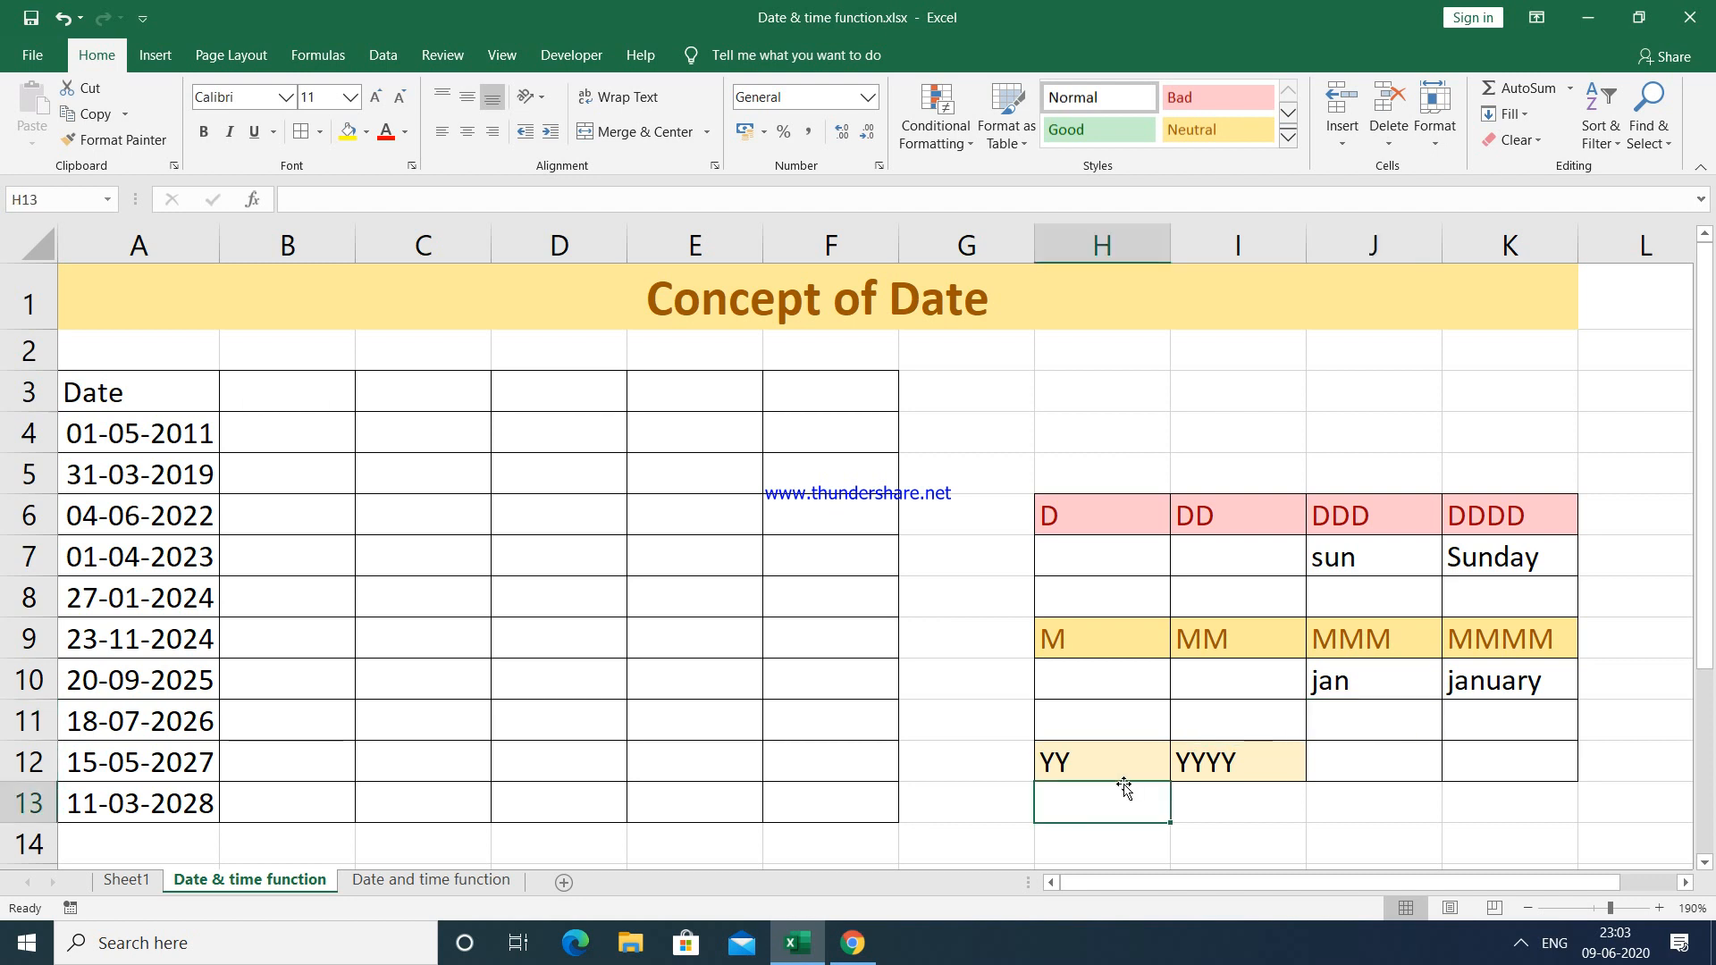
{"action": "type", "text": "20"}
{"action": "key", "text": "Tab"}
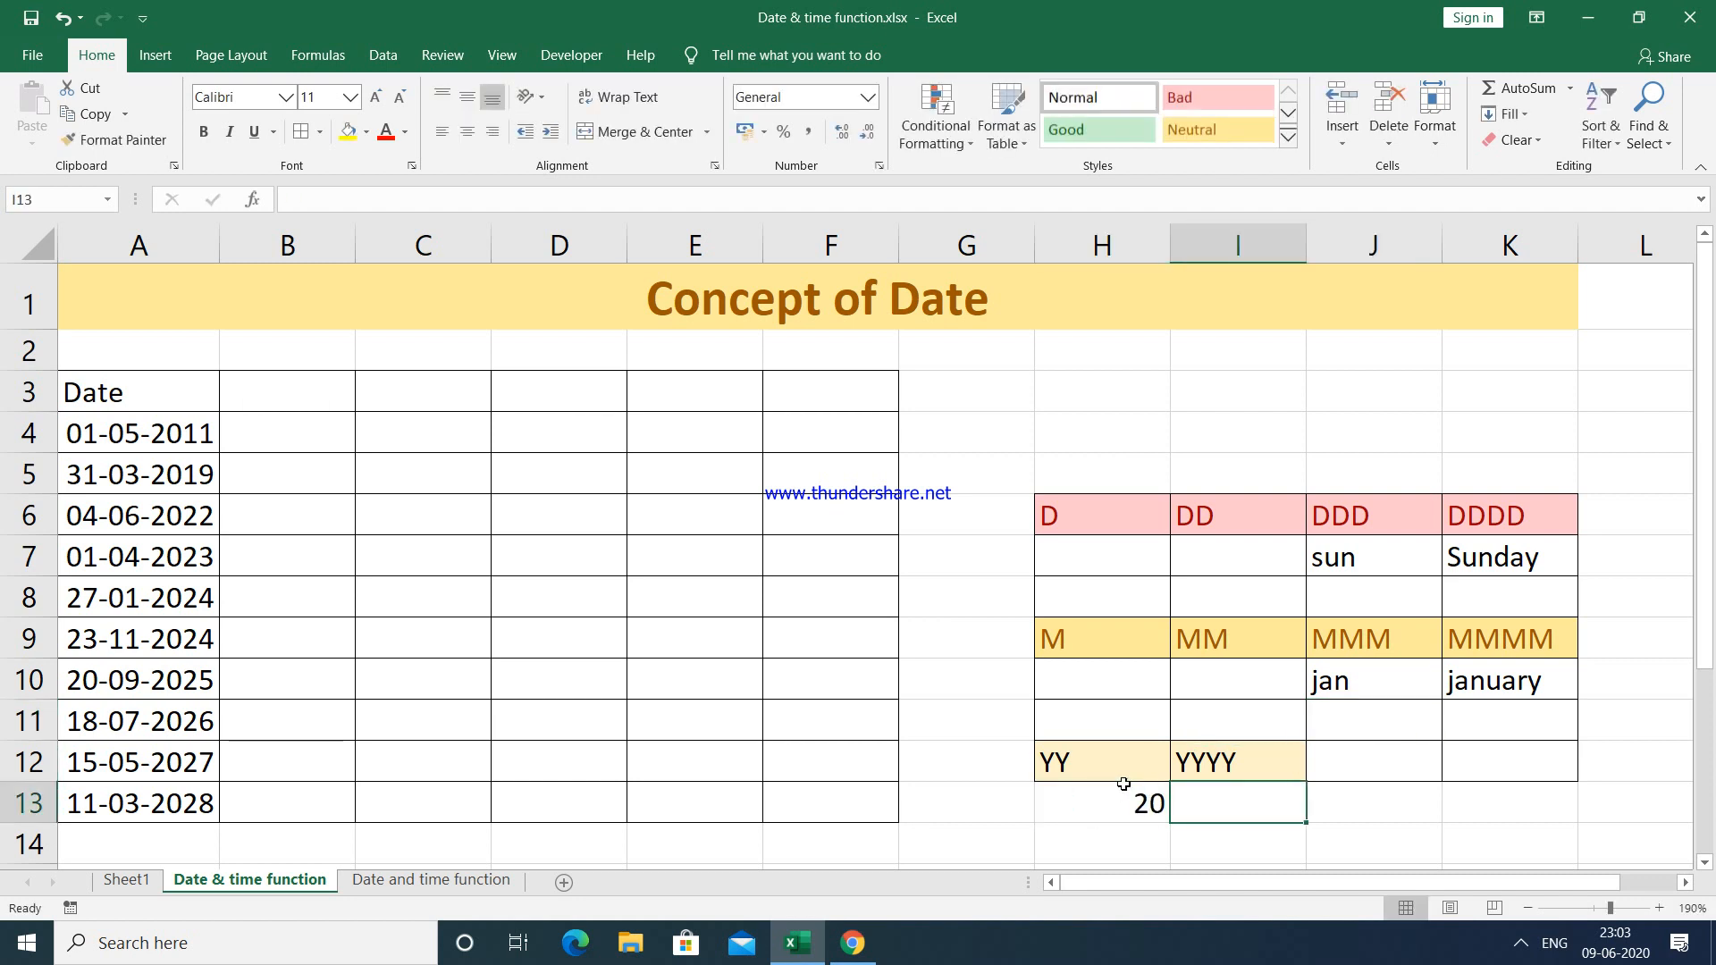
{"action": "type", "text": "2020"}
{"action": "key", "text": "Return"}
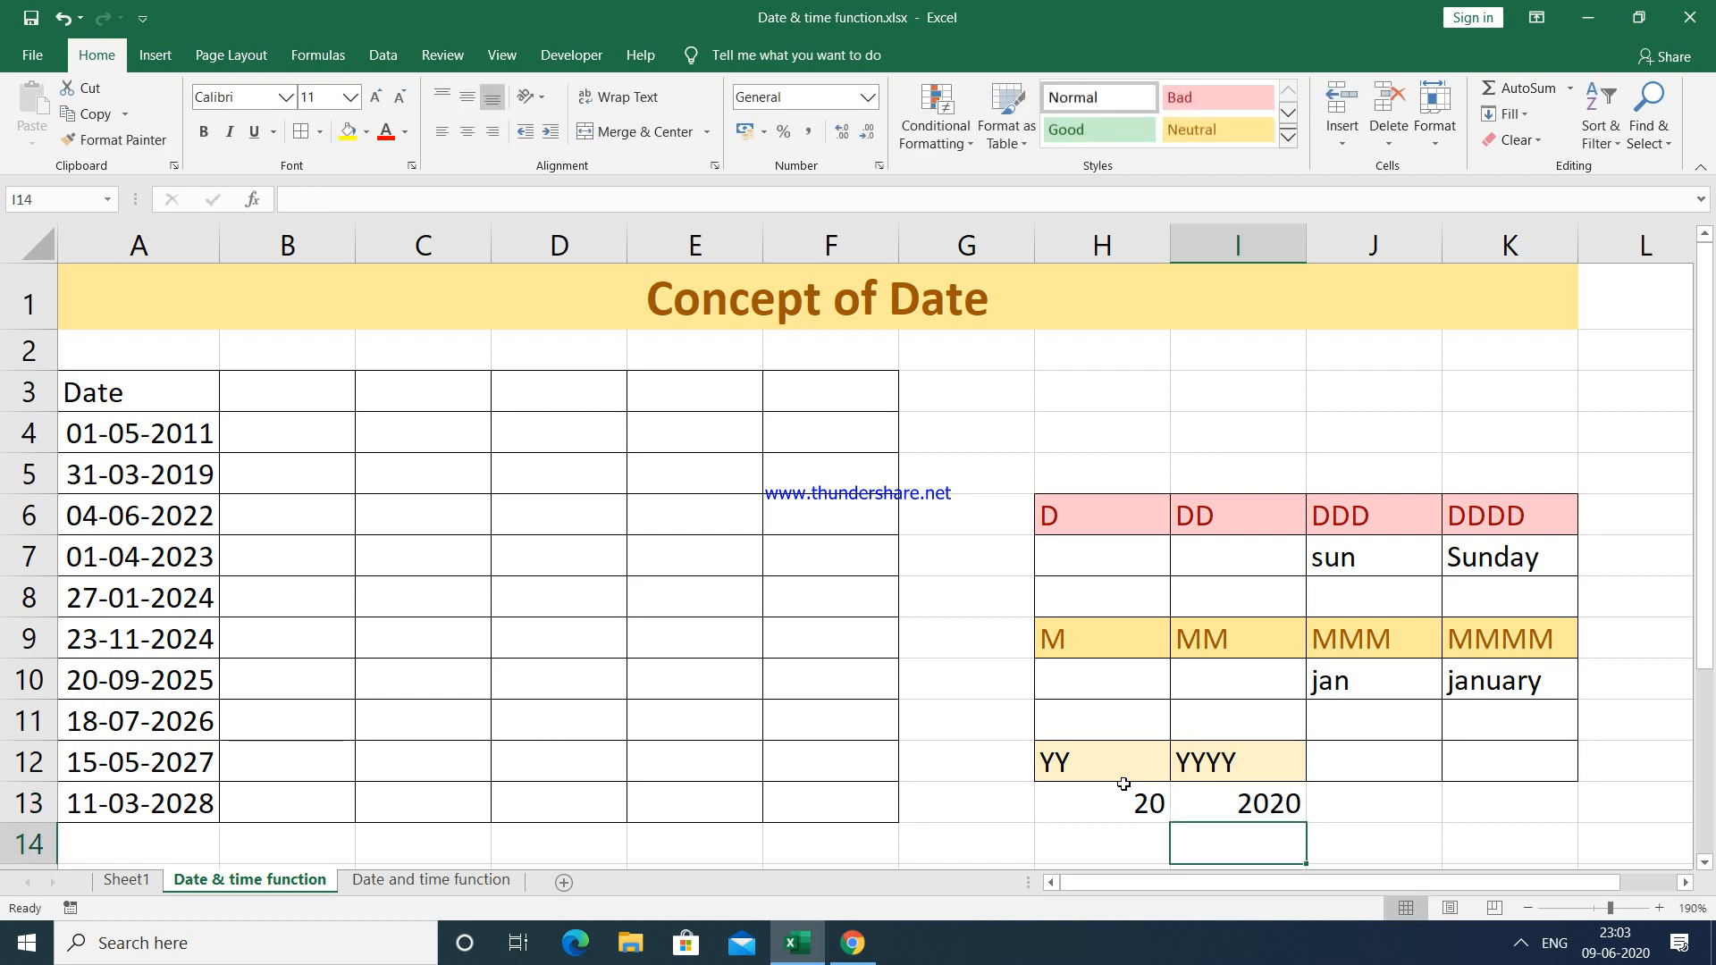
Step: Enter the day examples 1 in H7 under D and *1 in I7 under DD
{"action": "left_click", "coordinate": [1099, 569]}
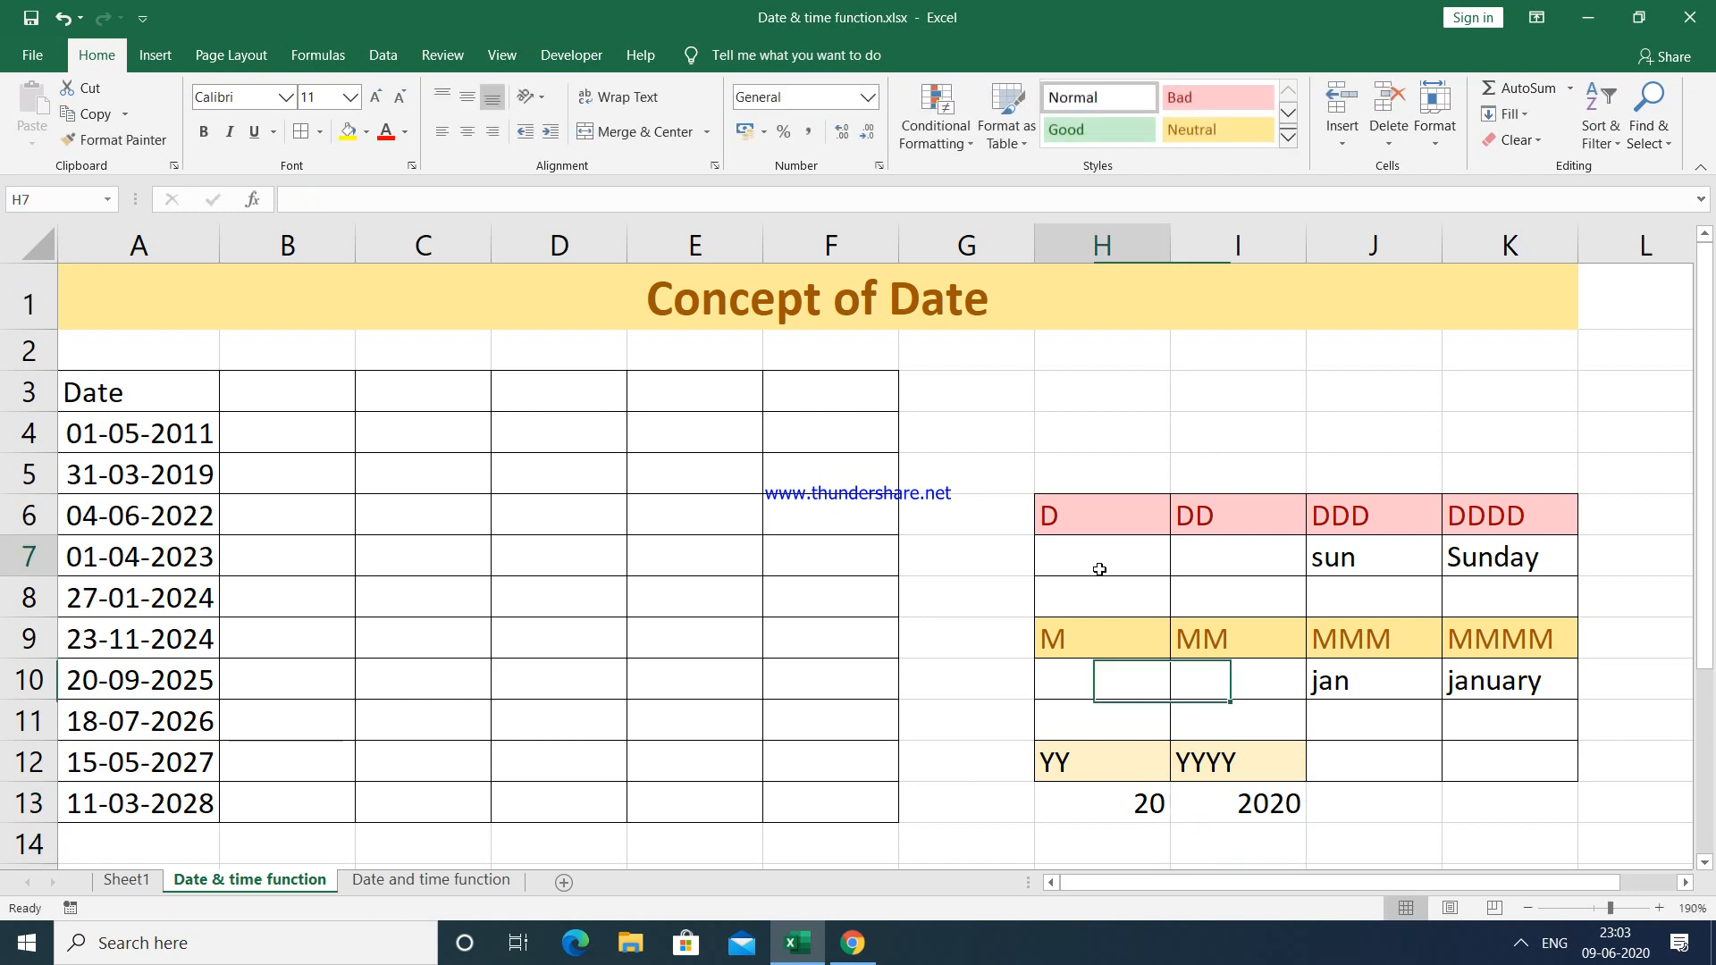
{"action": "type", "text": "1"}
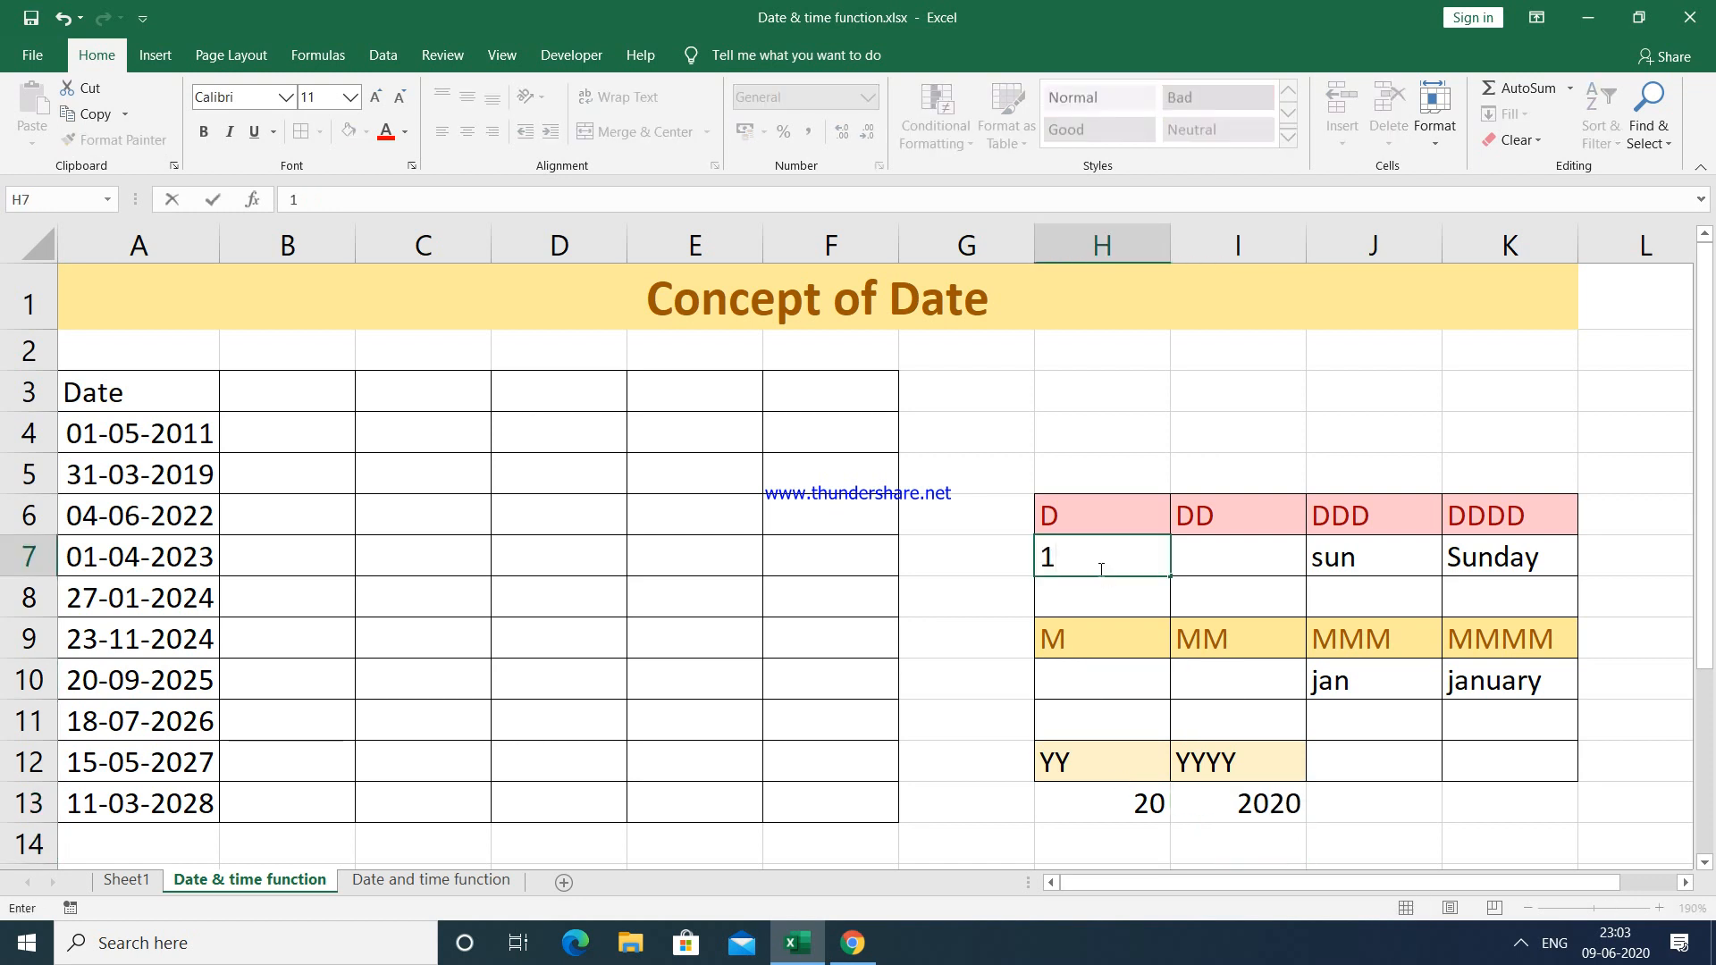
{"action": "key", "text": "Tab"}
{"action": "type", "text": "*1"}
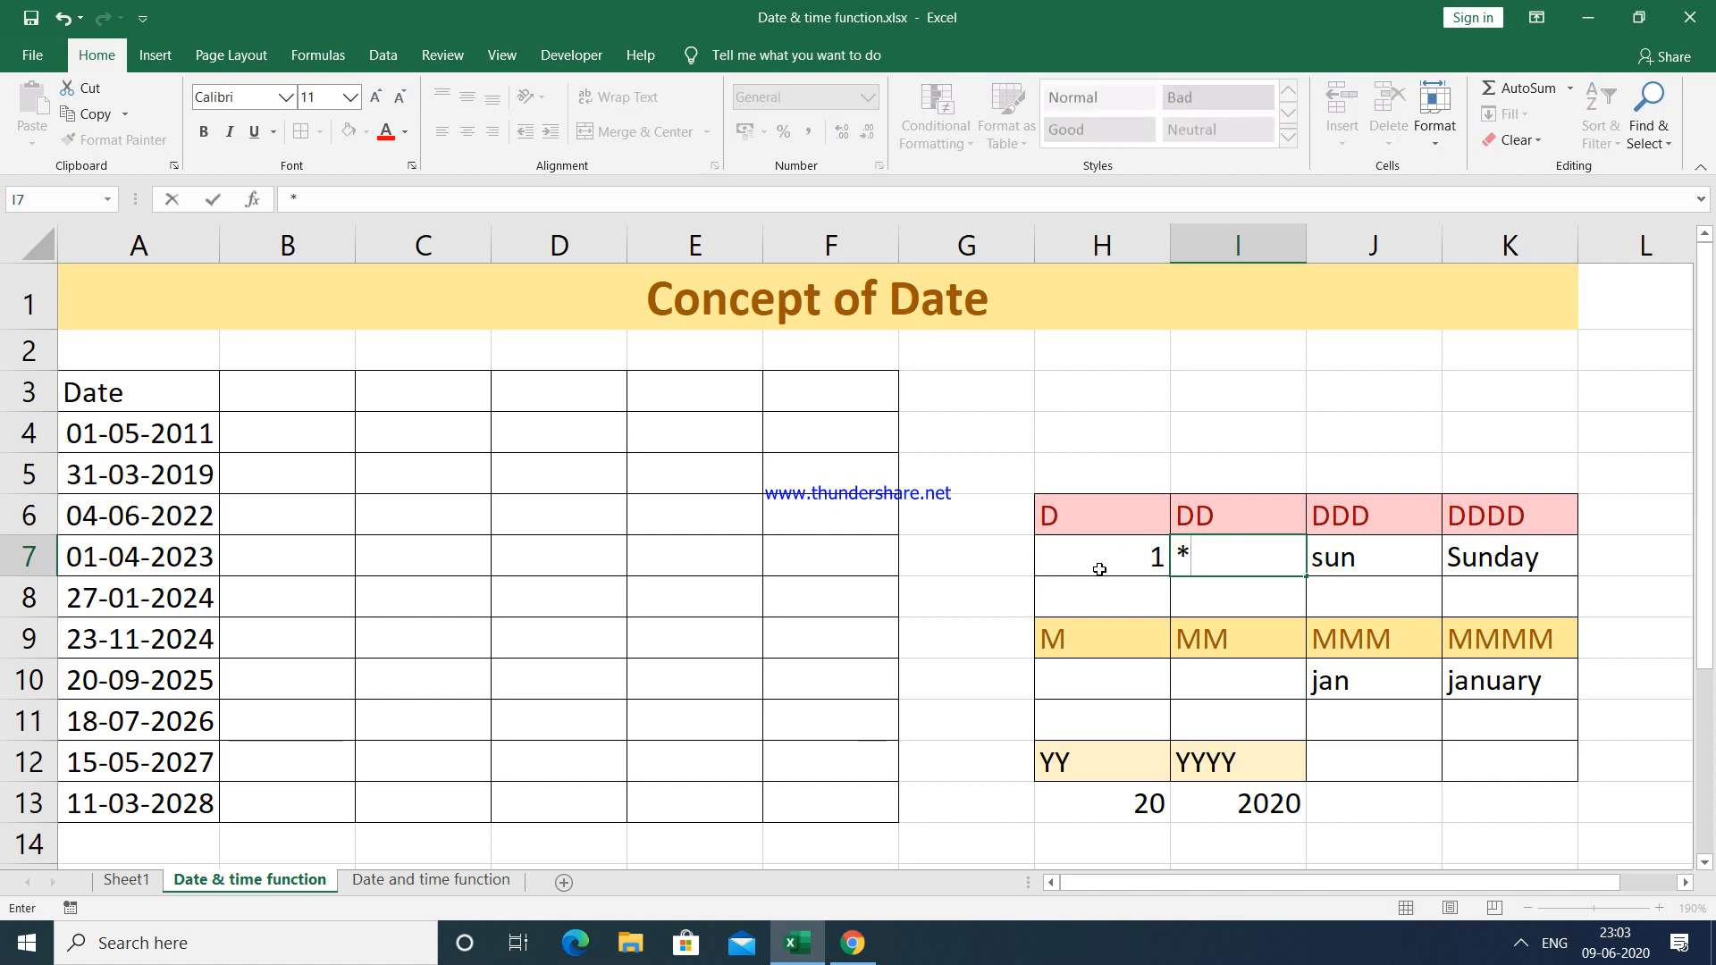
{"action": "key", "text": "Down"}
Step: Enter the month examples 1 in H10 under M and *1 in I10 under MM
{"action": "key", "text": "Down"}
{"action": "key", "text": "Down"}
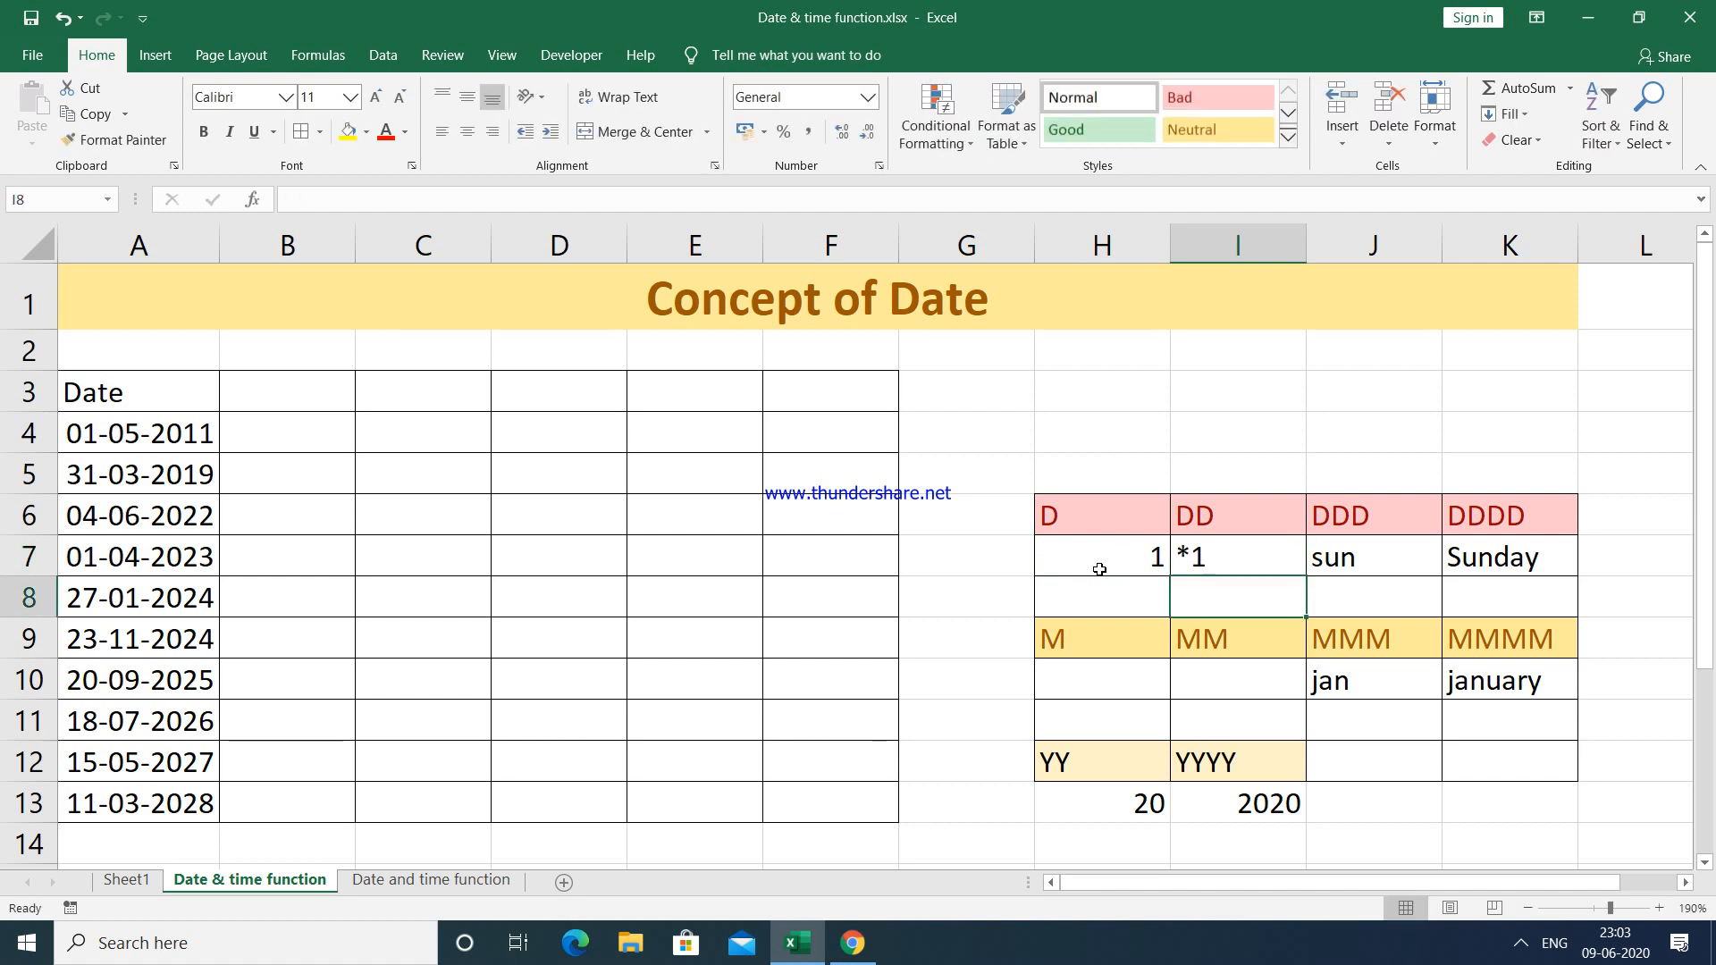
{"action": "key", "text": "Left"}
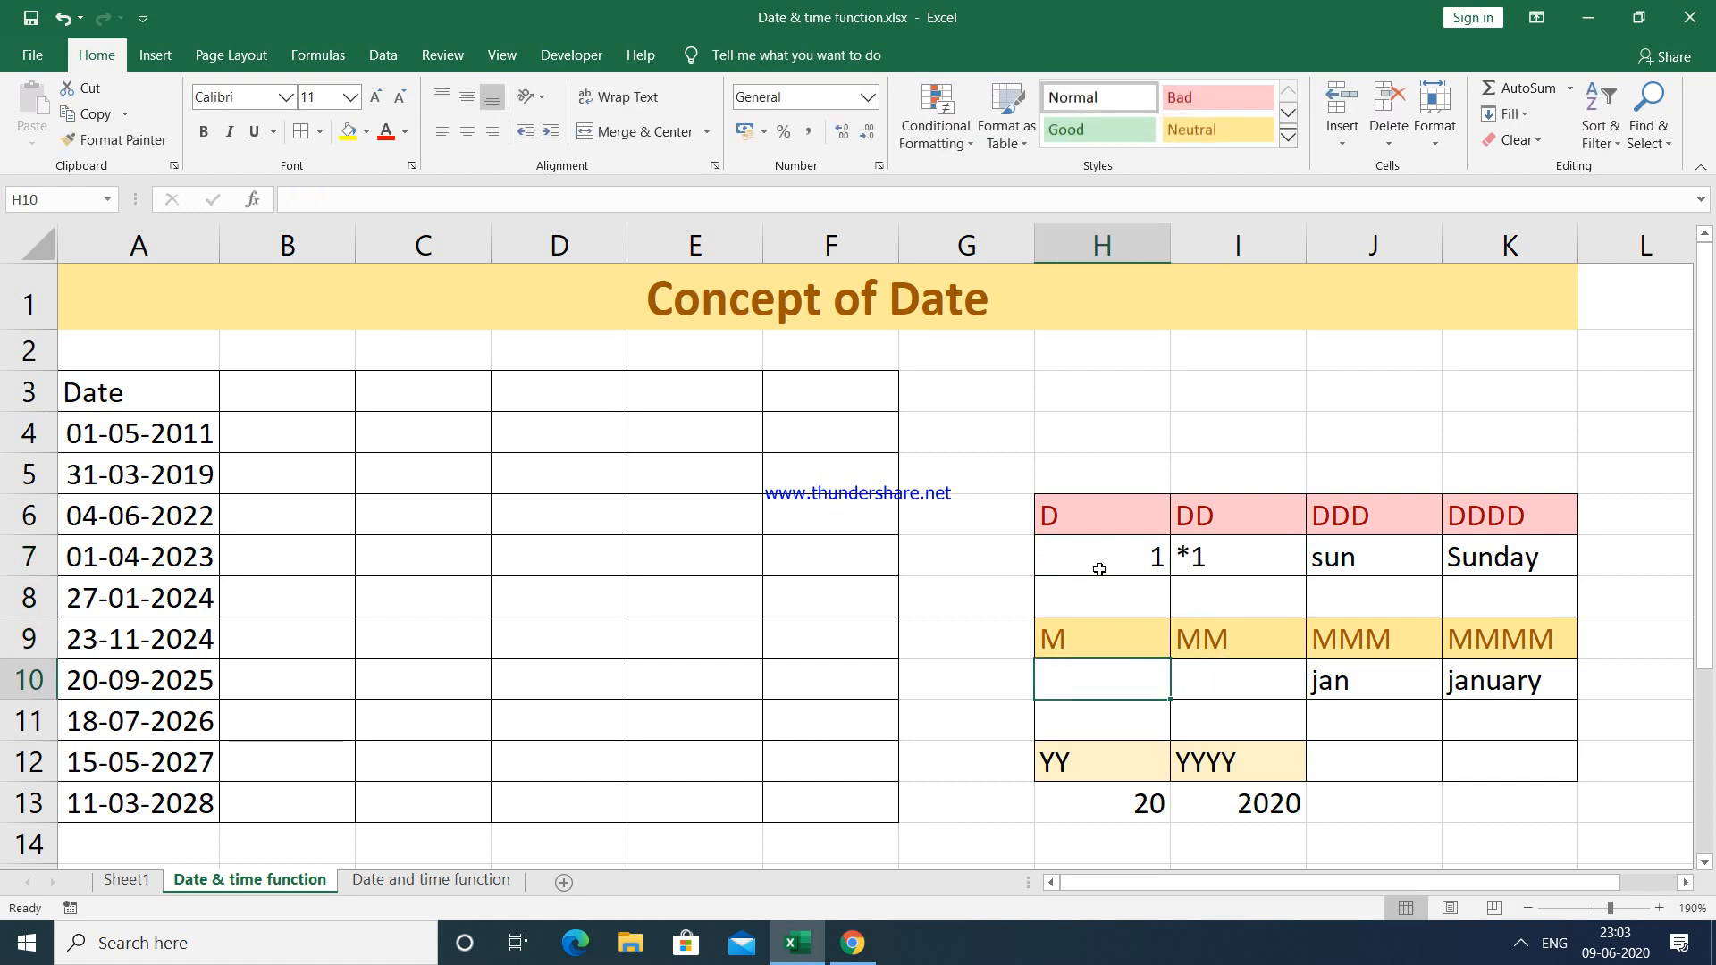
{"action": "type", "text": "1"}
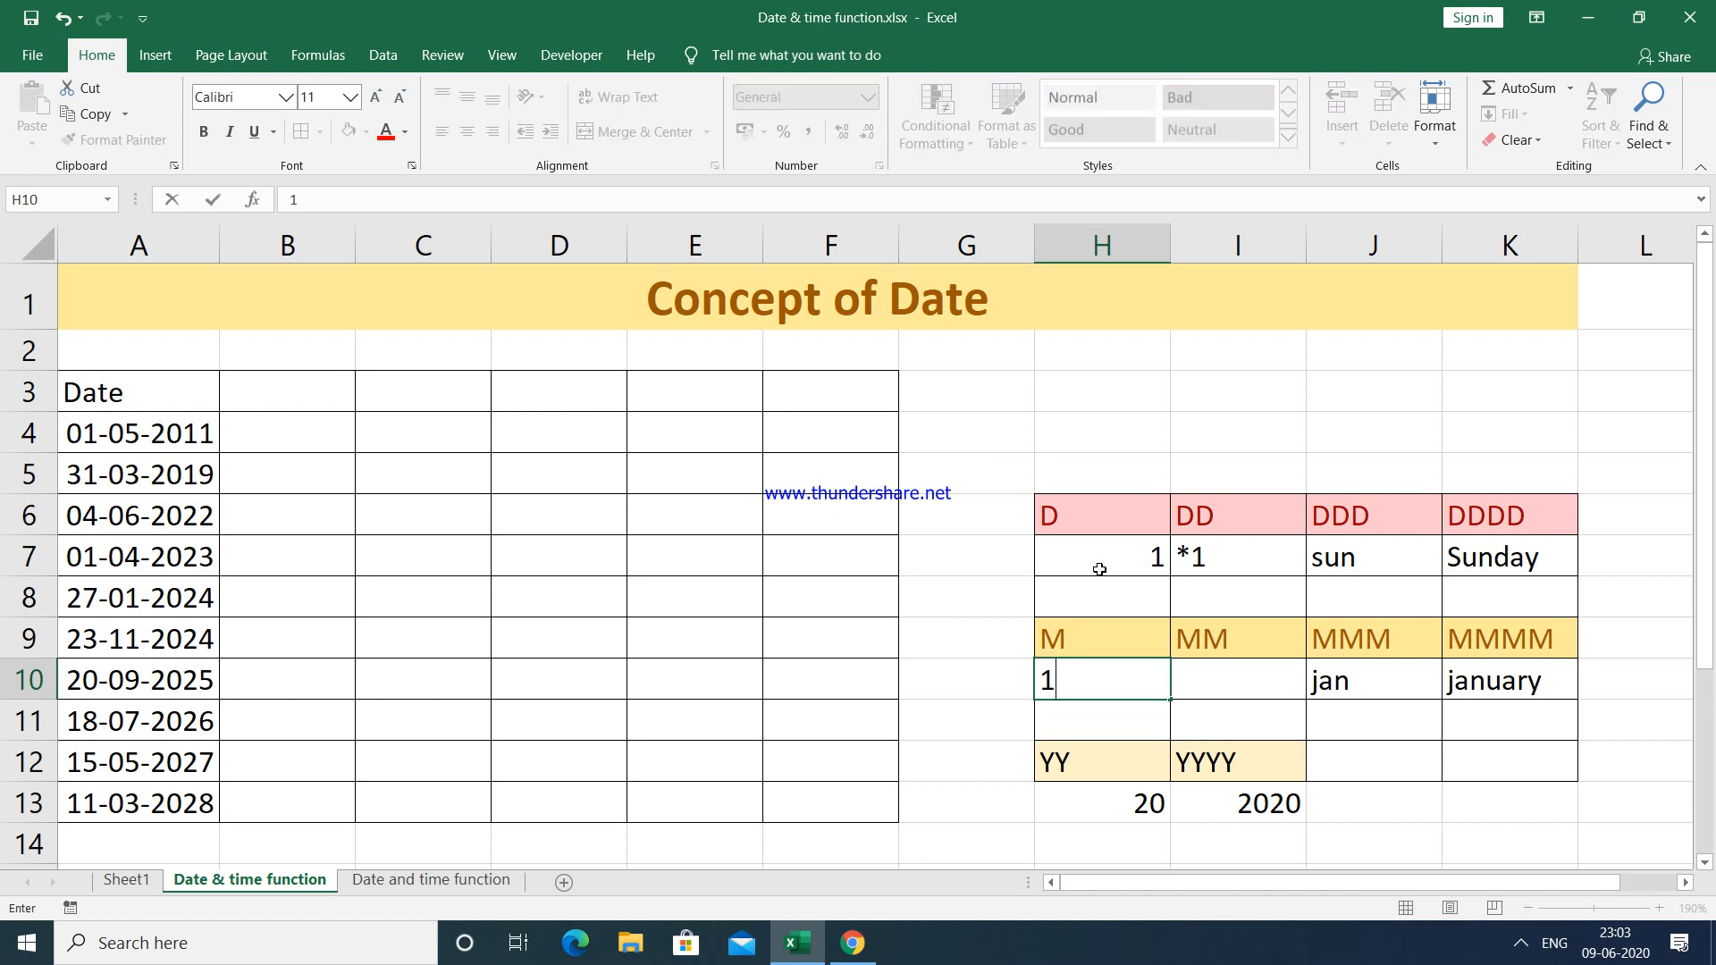
{"action": "key", "text": "Right"}
{"action": "type", "text": "-"}
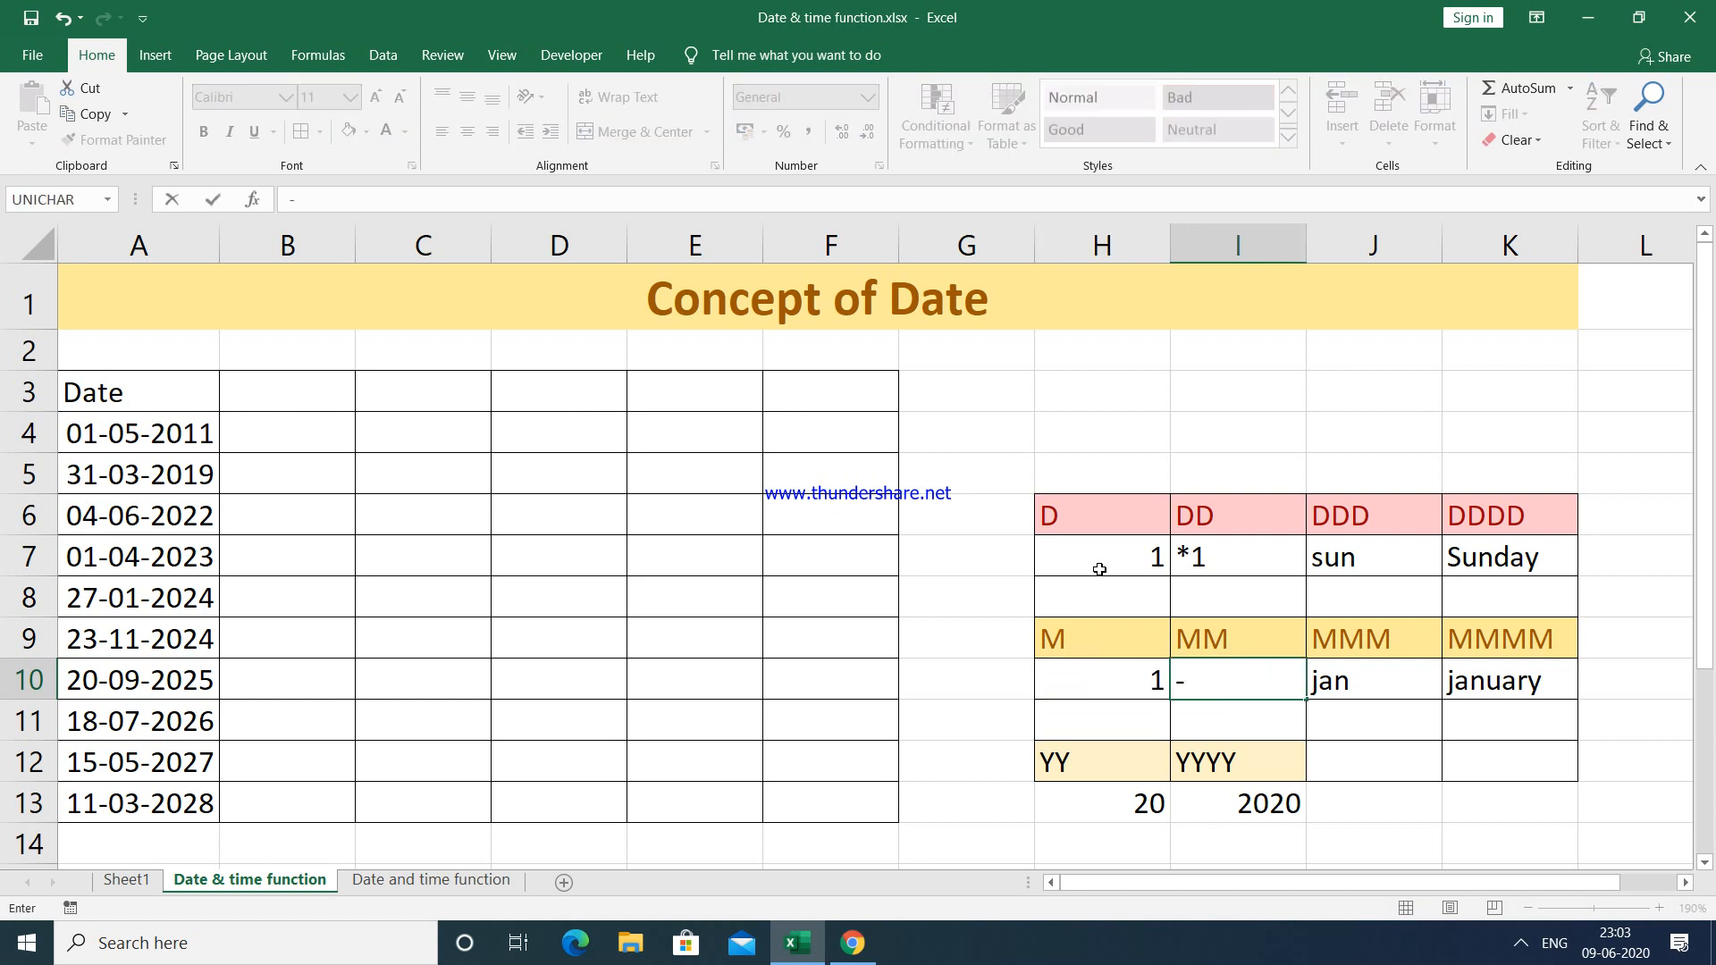
{"action": "key", "text": "BackSpace"}
{"action": "type", "text": "-"}
{"action": "key", "text": "BackSpace"}
{"action": "type", "text": "*1"}
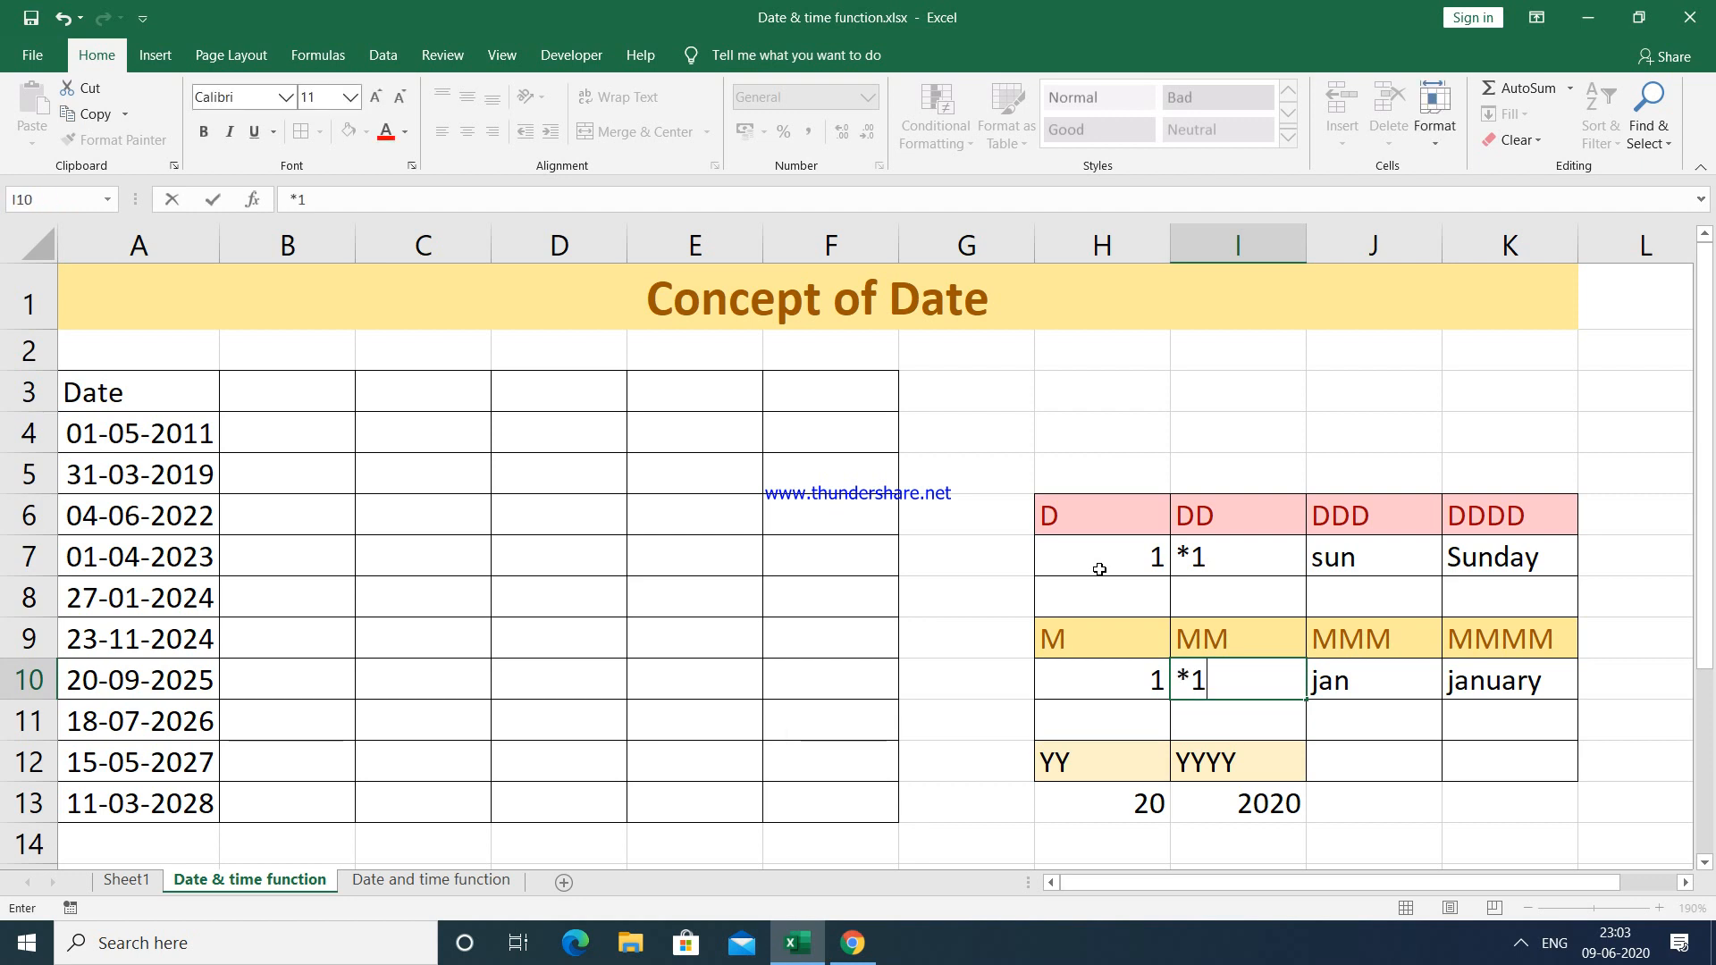
{"action": "key", "text": "Return"}
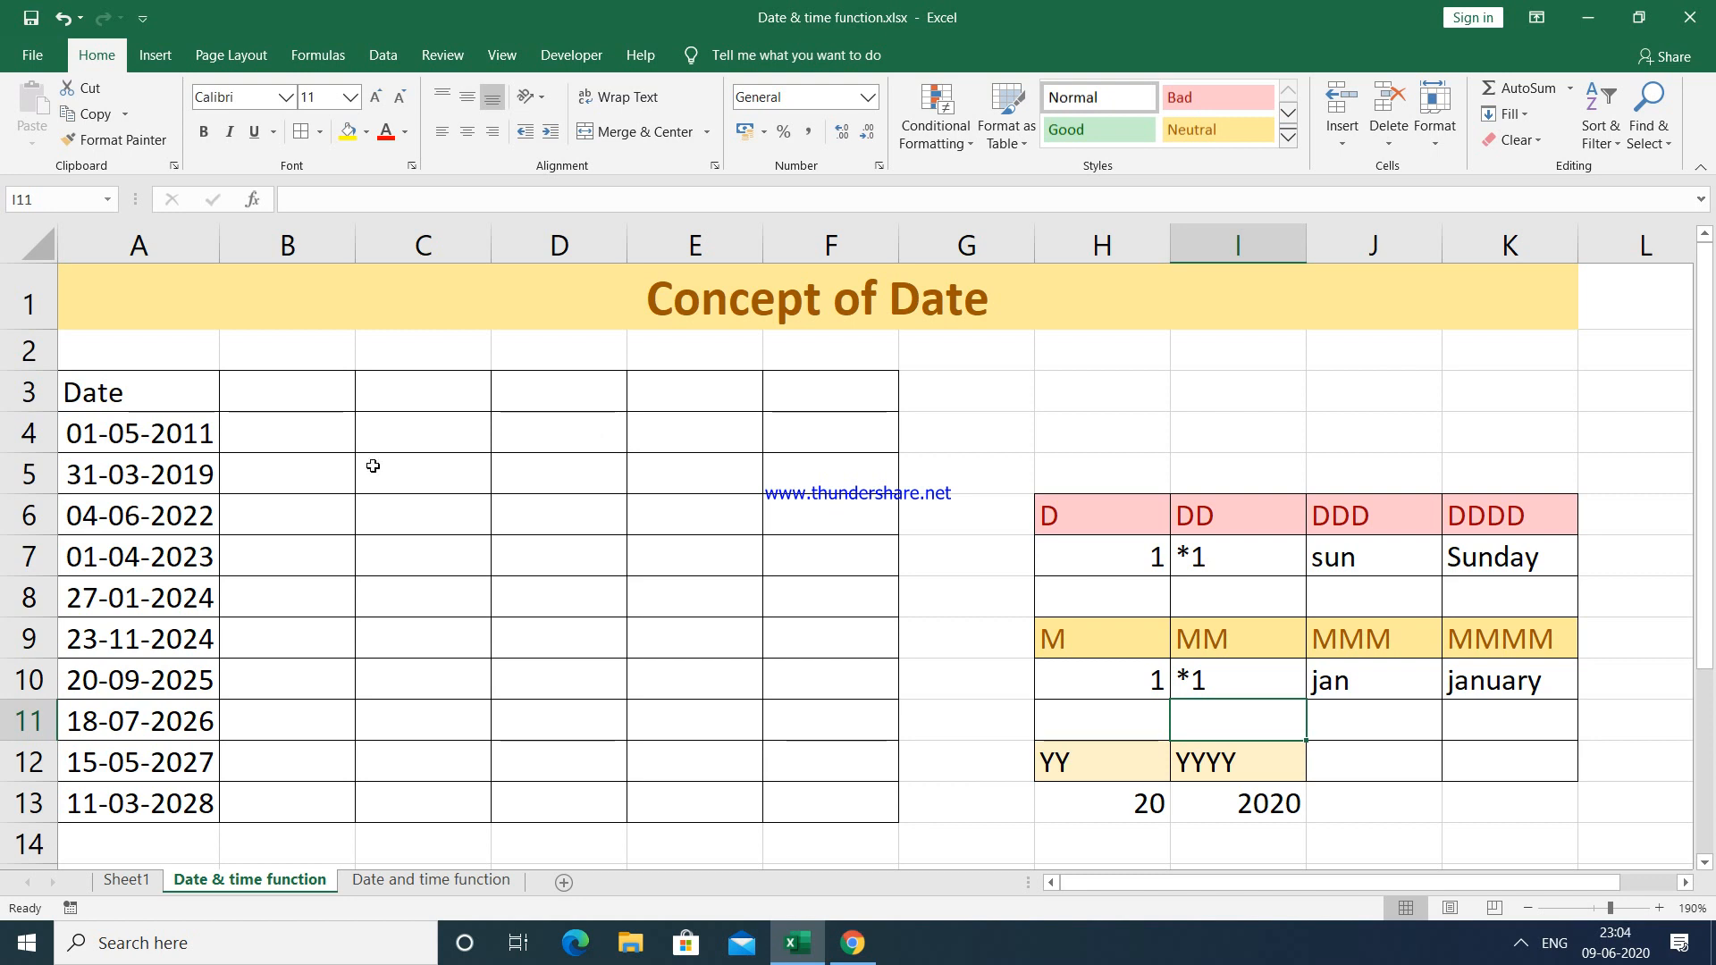
{"action": "left_click", "coordinate": [171, 435]}
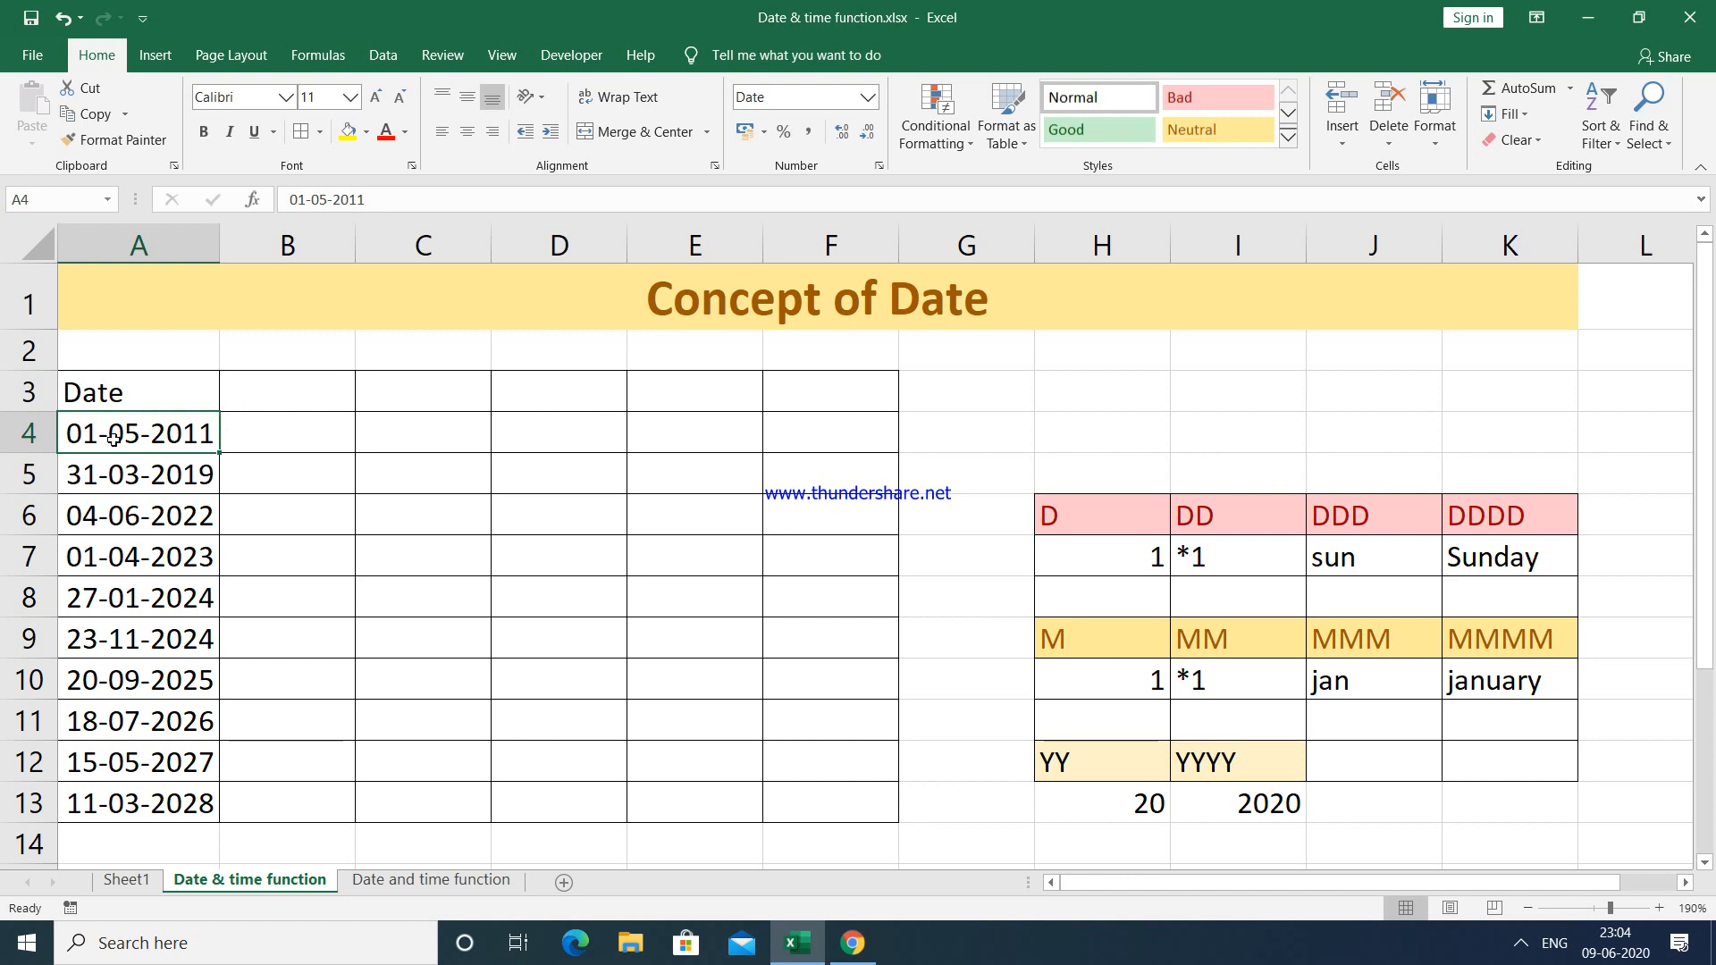
{"action": "left_click", "coordinate": [168, 472]}
{"action": "left_click", "coordinate": [161, 516]}
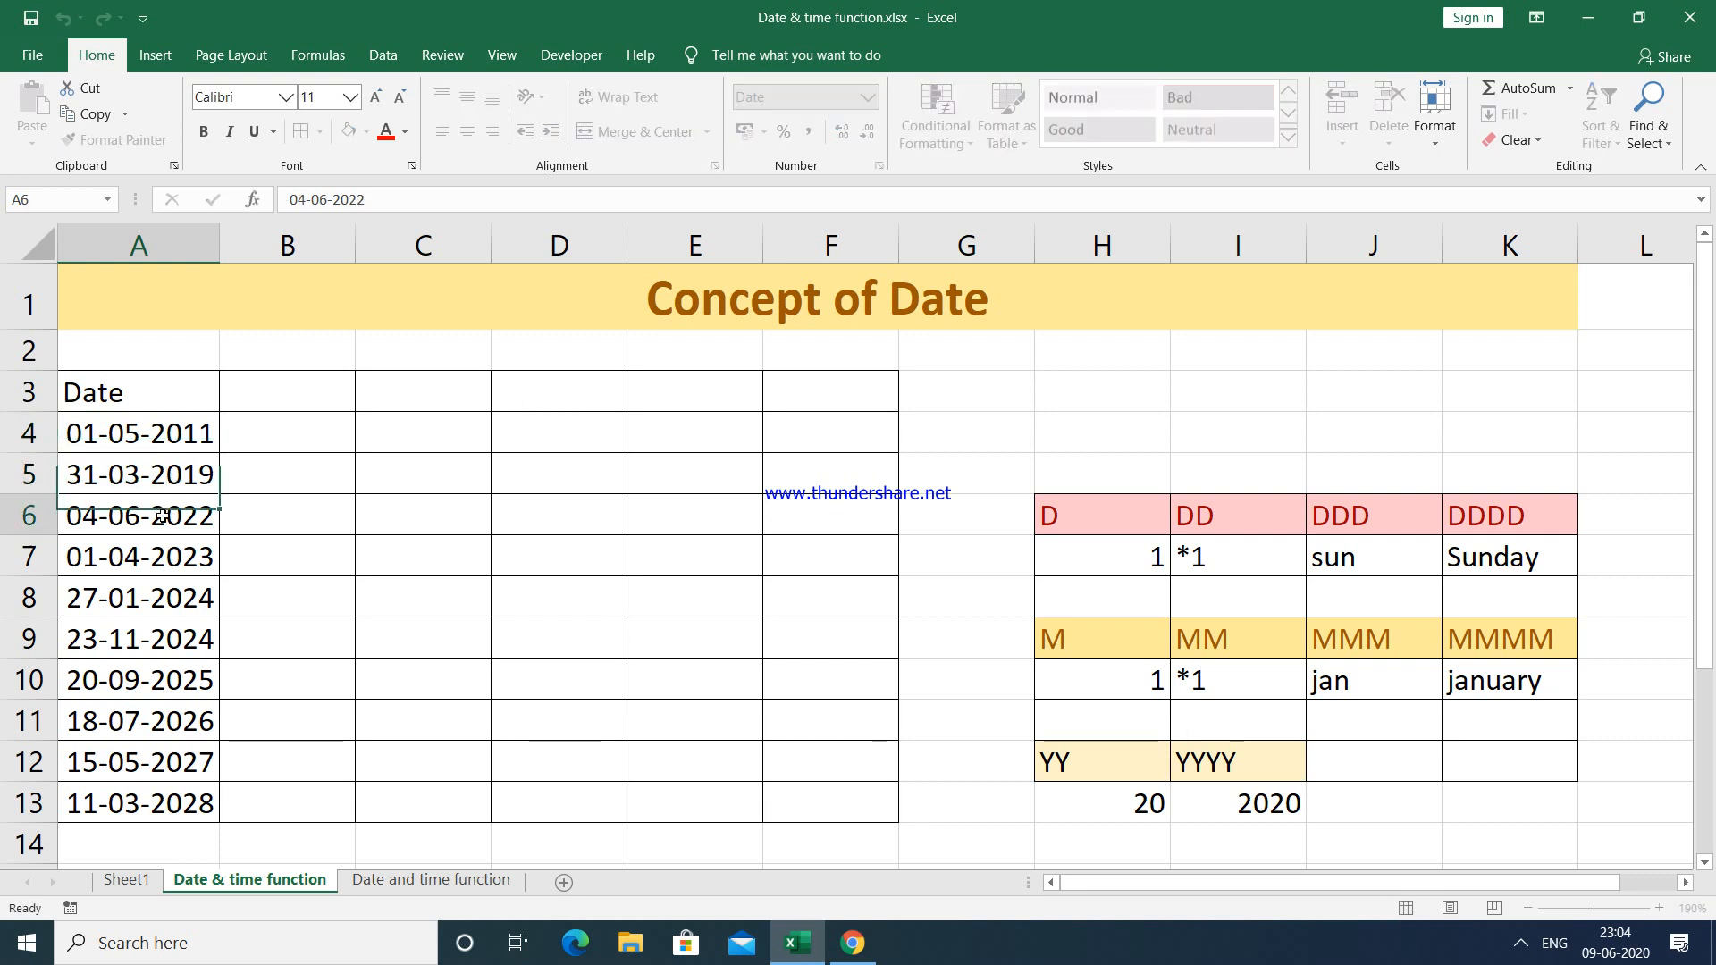
{"action": "left_click", "coordinate": [114, 598]}
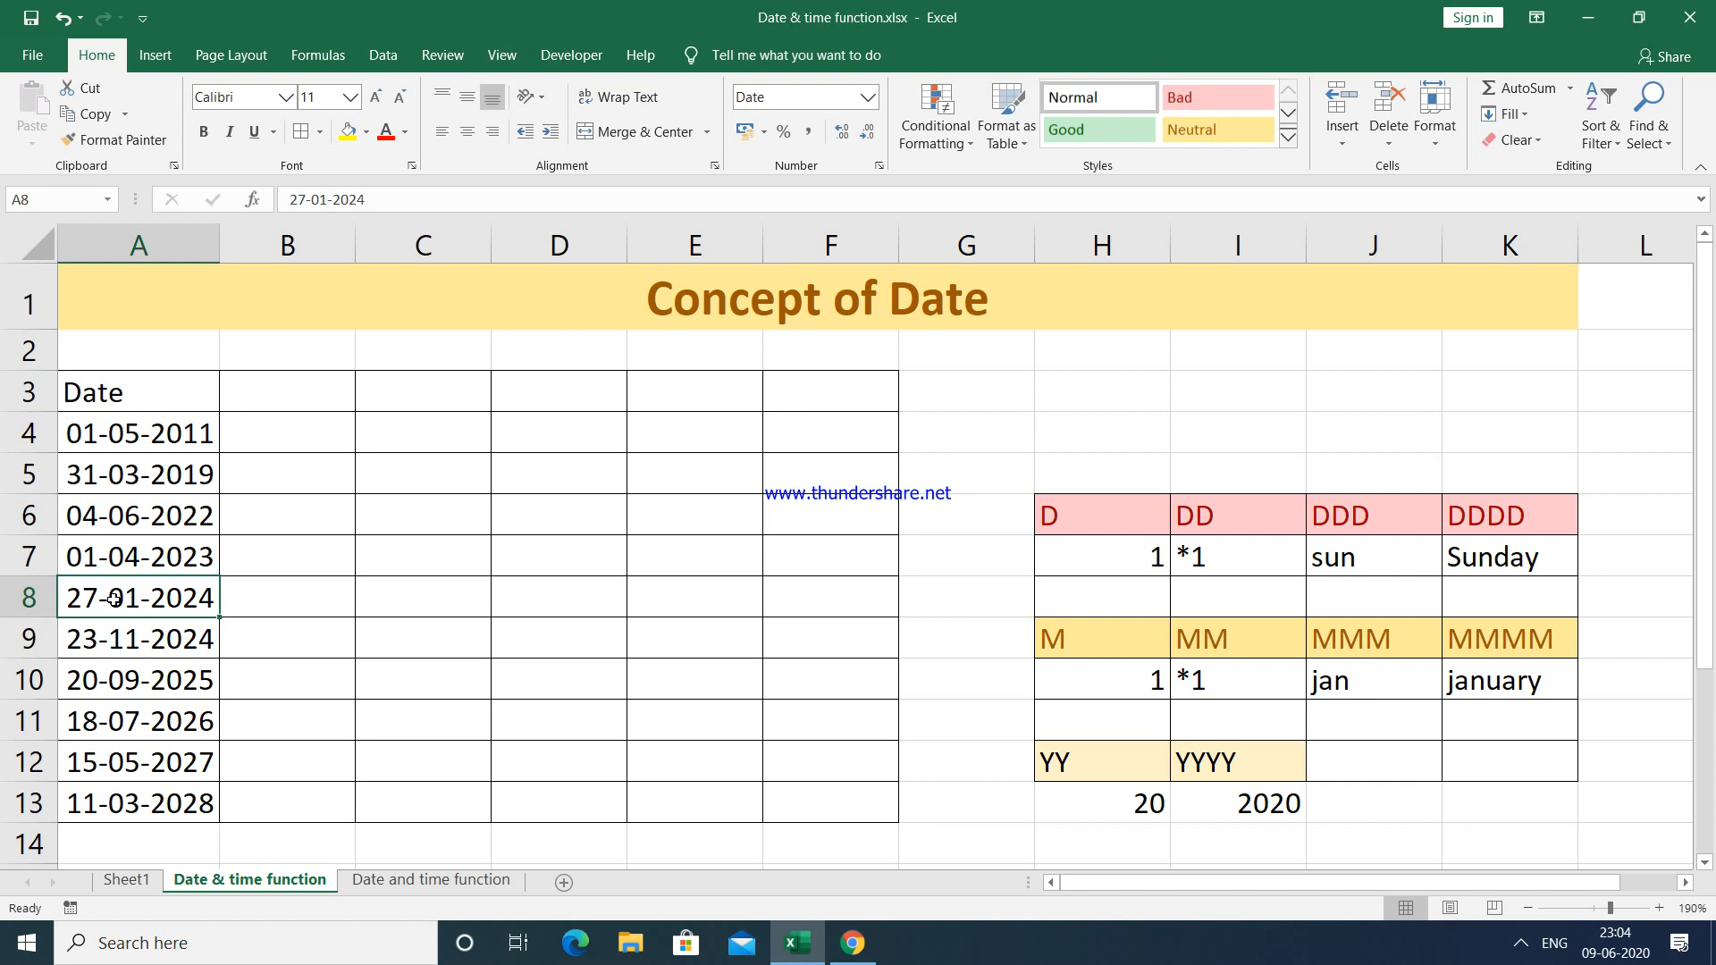
Step: Enter the capitalized heading "Date" in B3, beside the existing Date column heading
{"action": "left_click", "coordinate": [345, 396]}
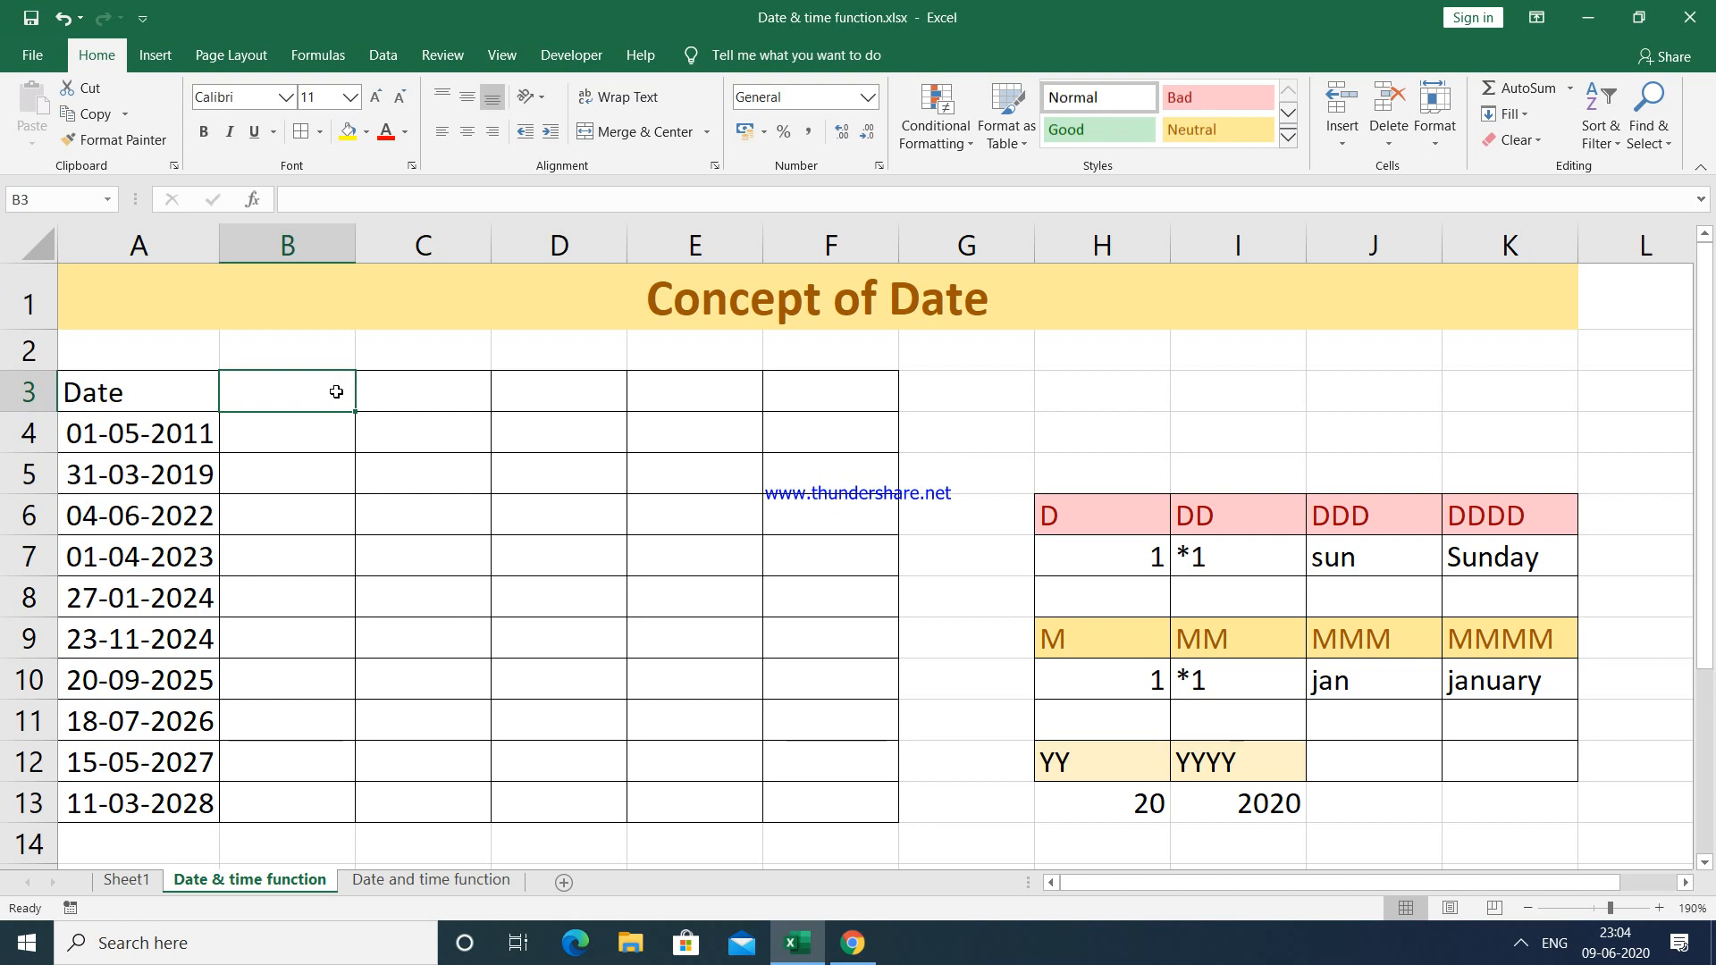
{"action": "type", "text": "date"}
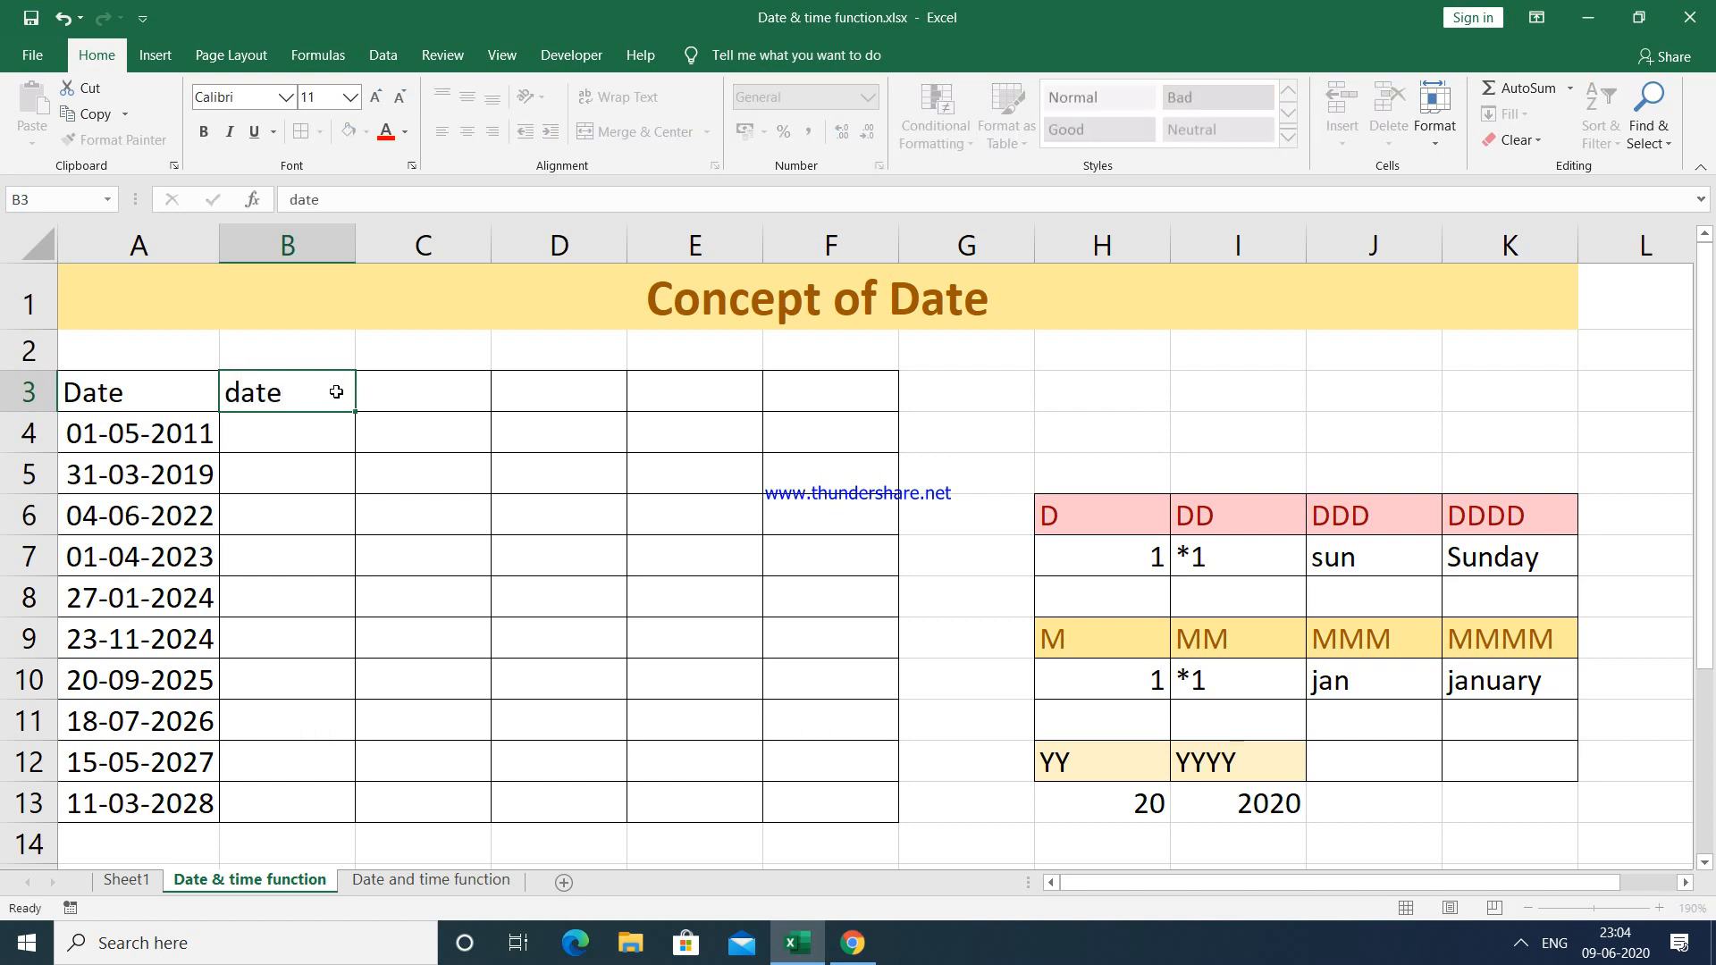
{"action": "key", "text": "Return"}
{"action": "left_click", "coordinate": [334, 391]}
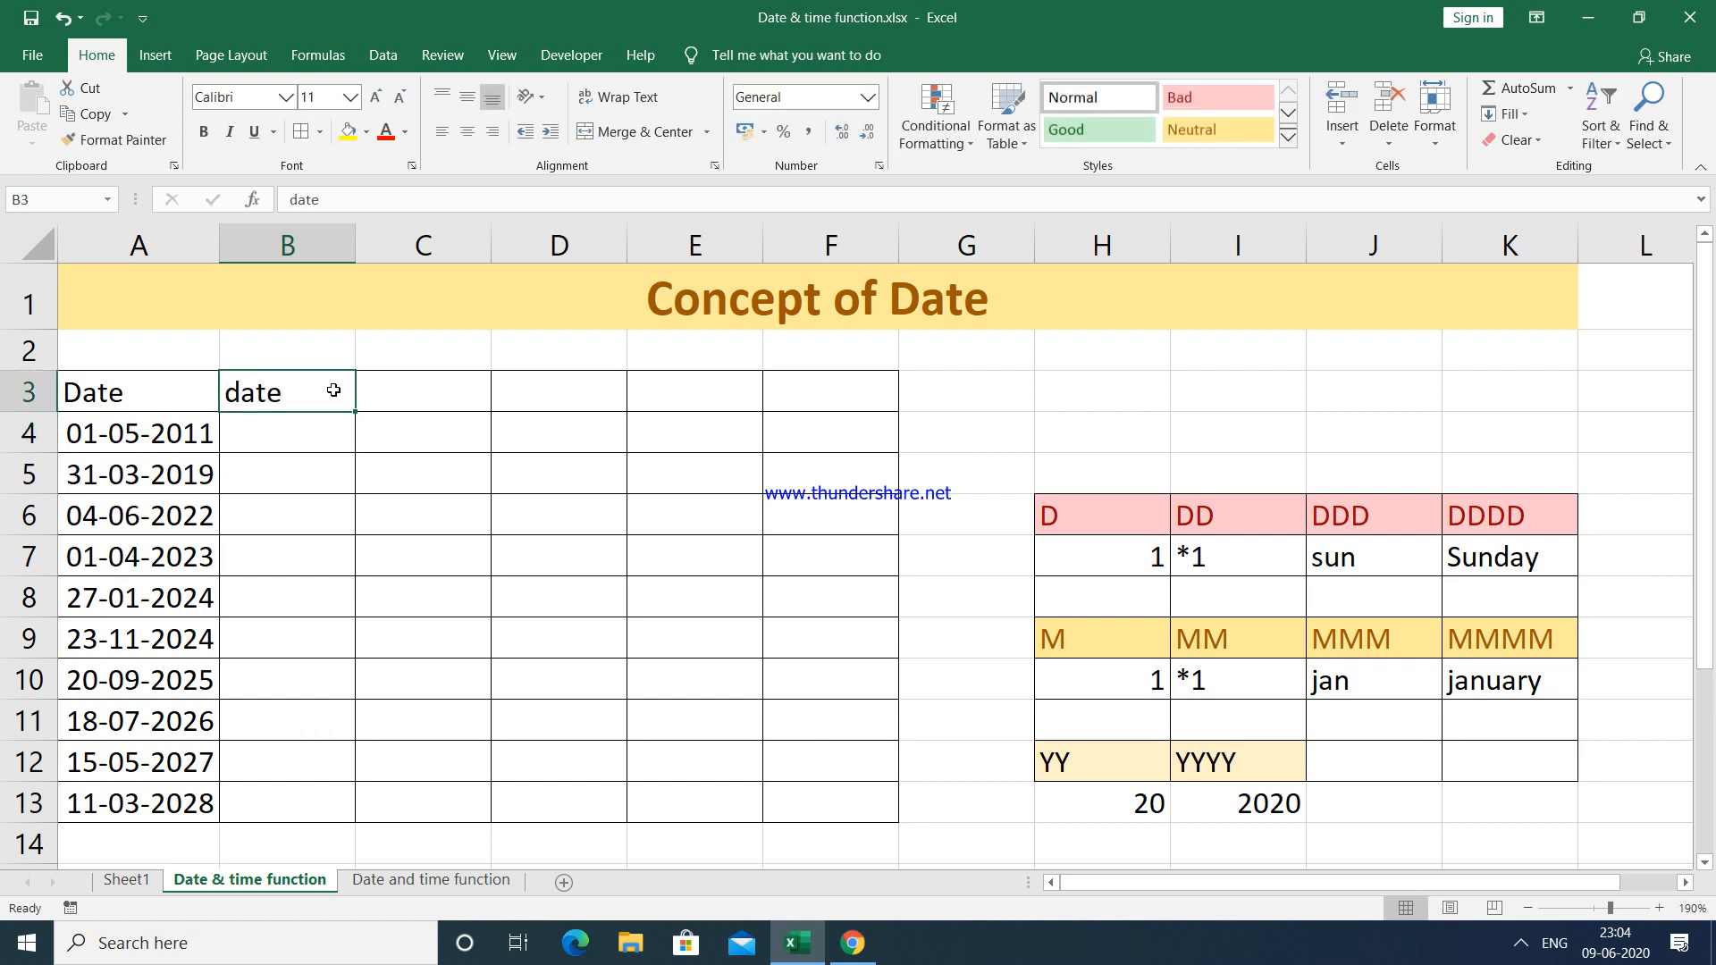
{"action": "type", "text": "S"}
{"action": "key", "text": "BackSpace"}
{"action": "type", "text": "Date"}
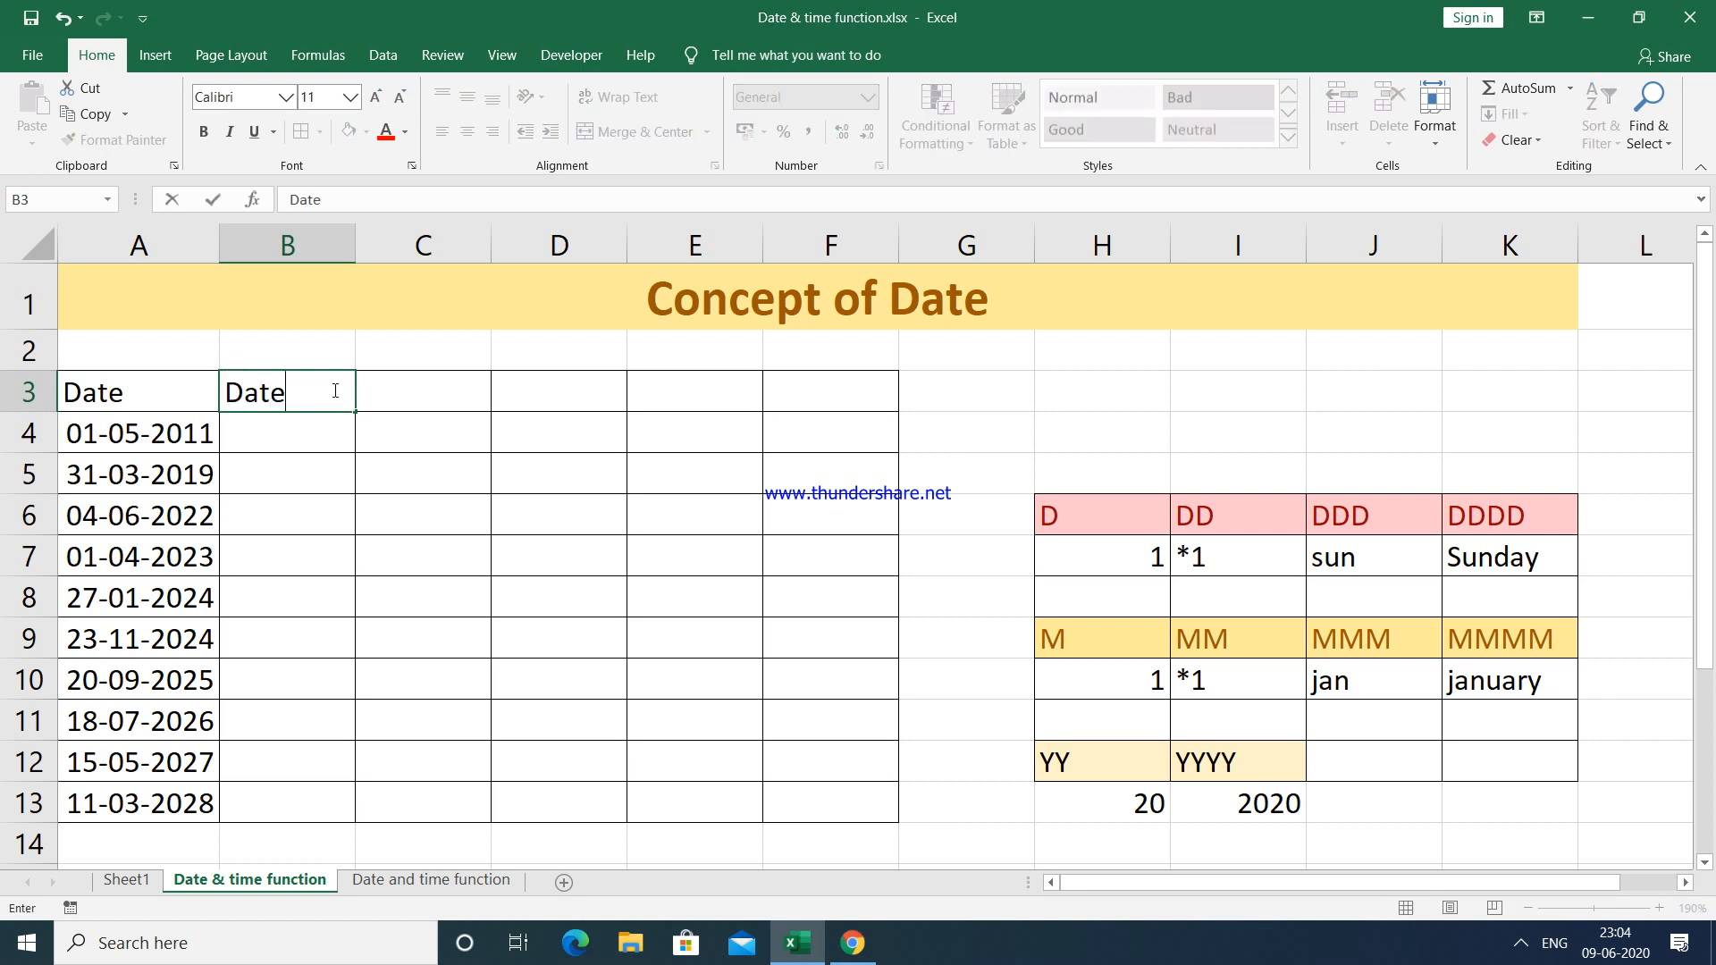
{"action": "key", "text": "Return"}
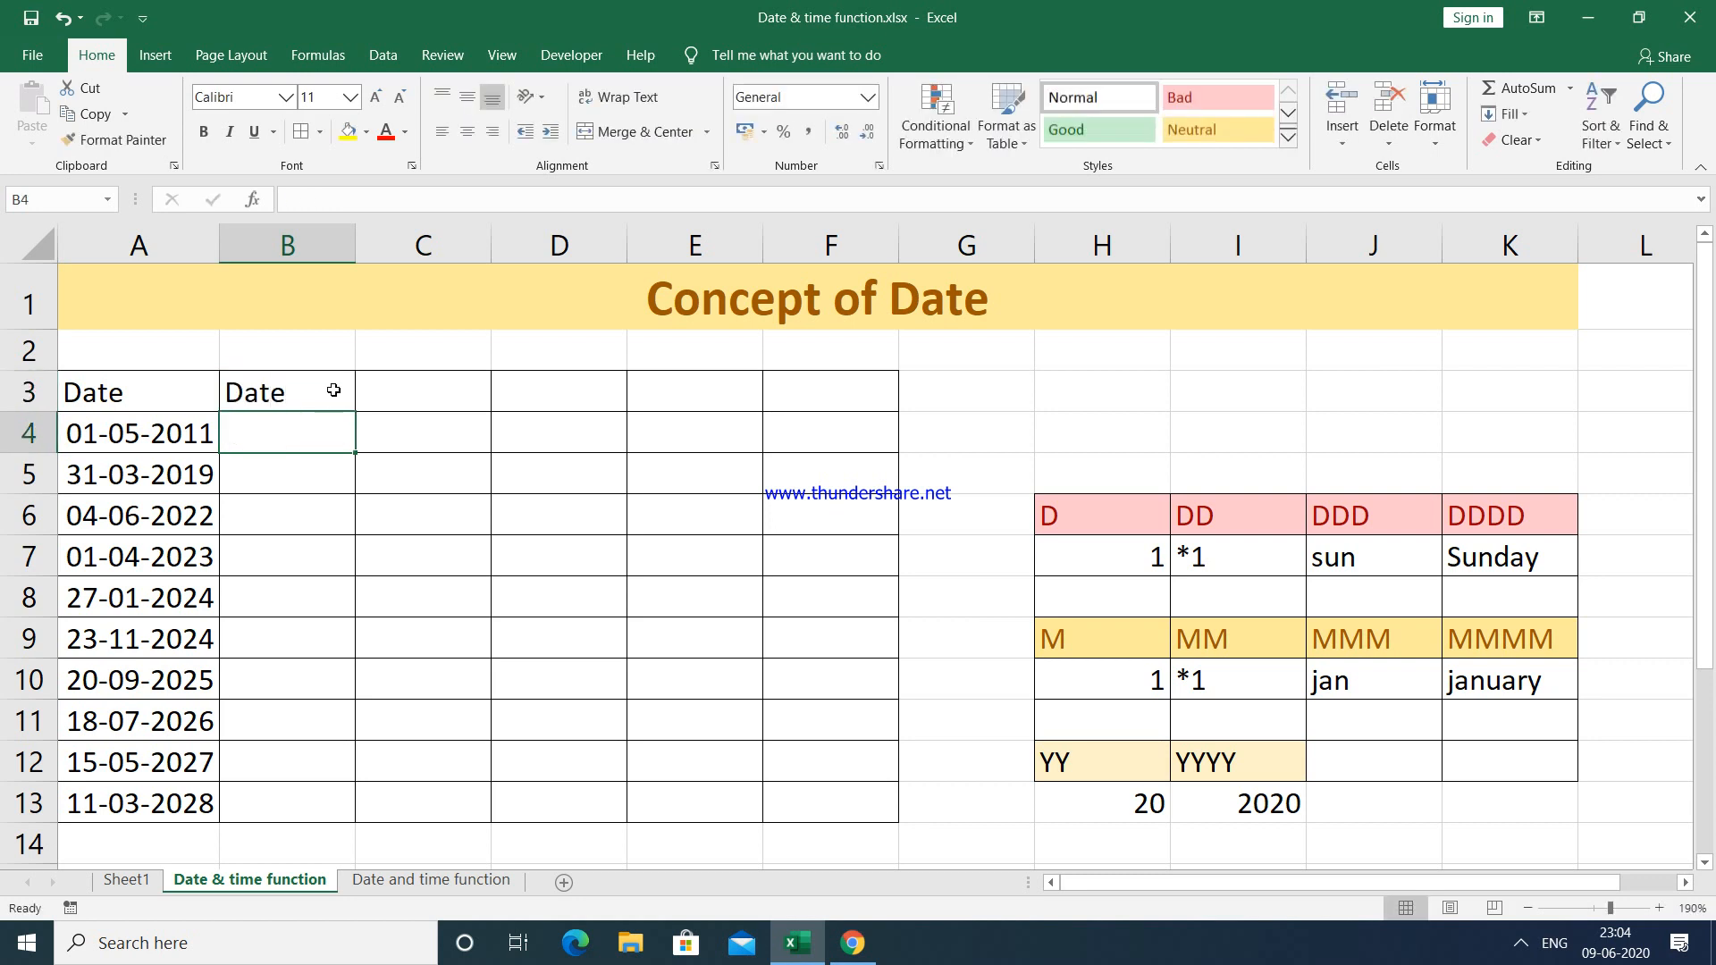
Step: Copy the date from A4 into B4 and widen column B to fit the full date
{"action": "left_click", "coordinate": [130, 437]}
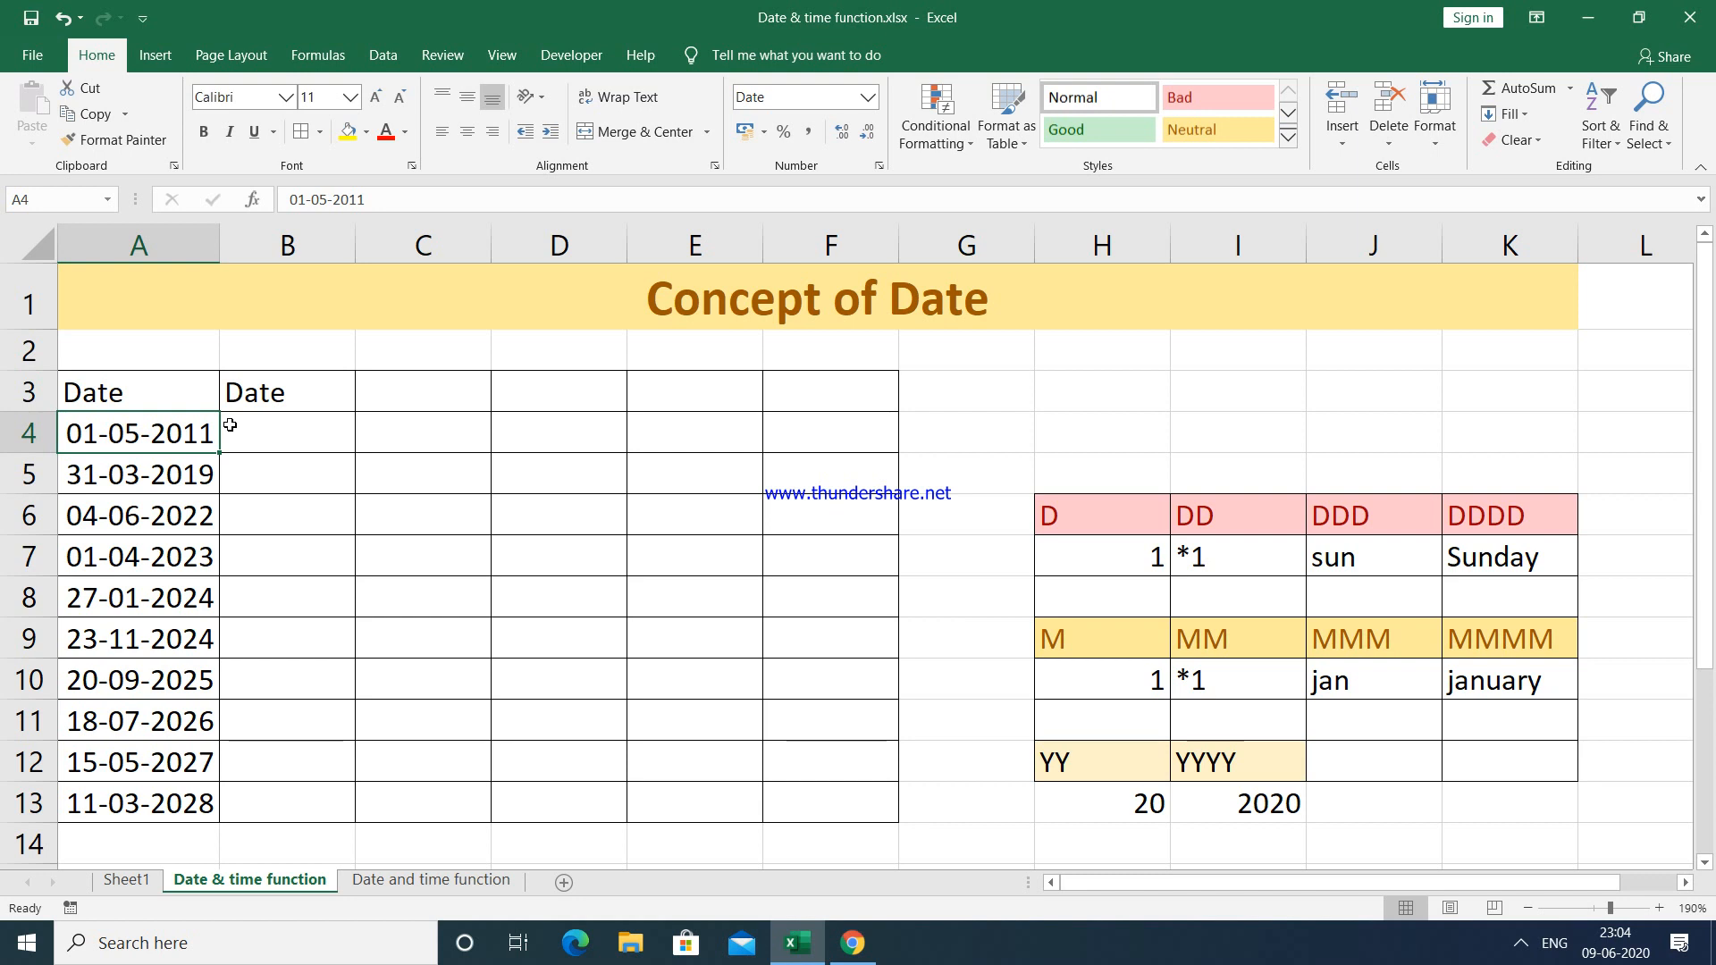
{"action": "key", "text": "ctrl+c"}
{"action": "left_click", "coordinate": [277, 426]}
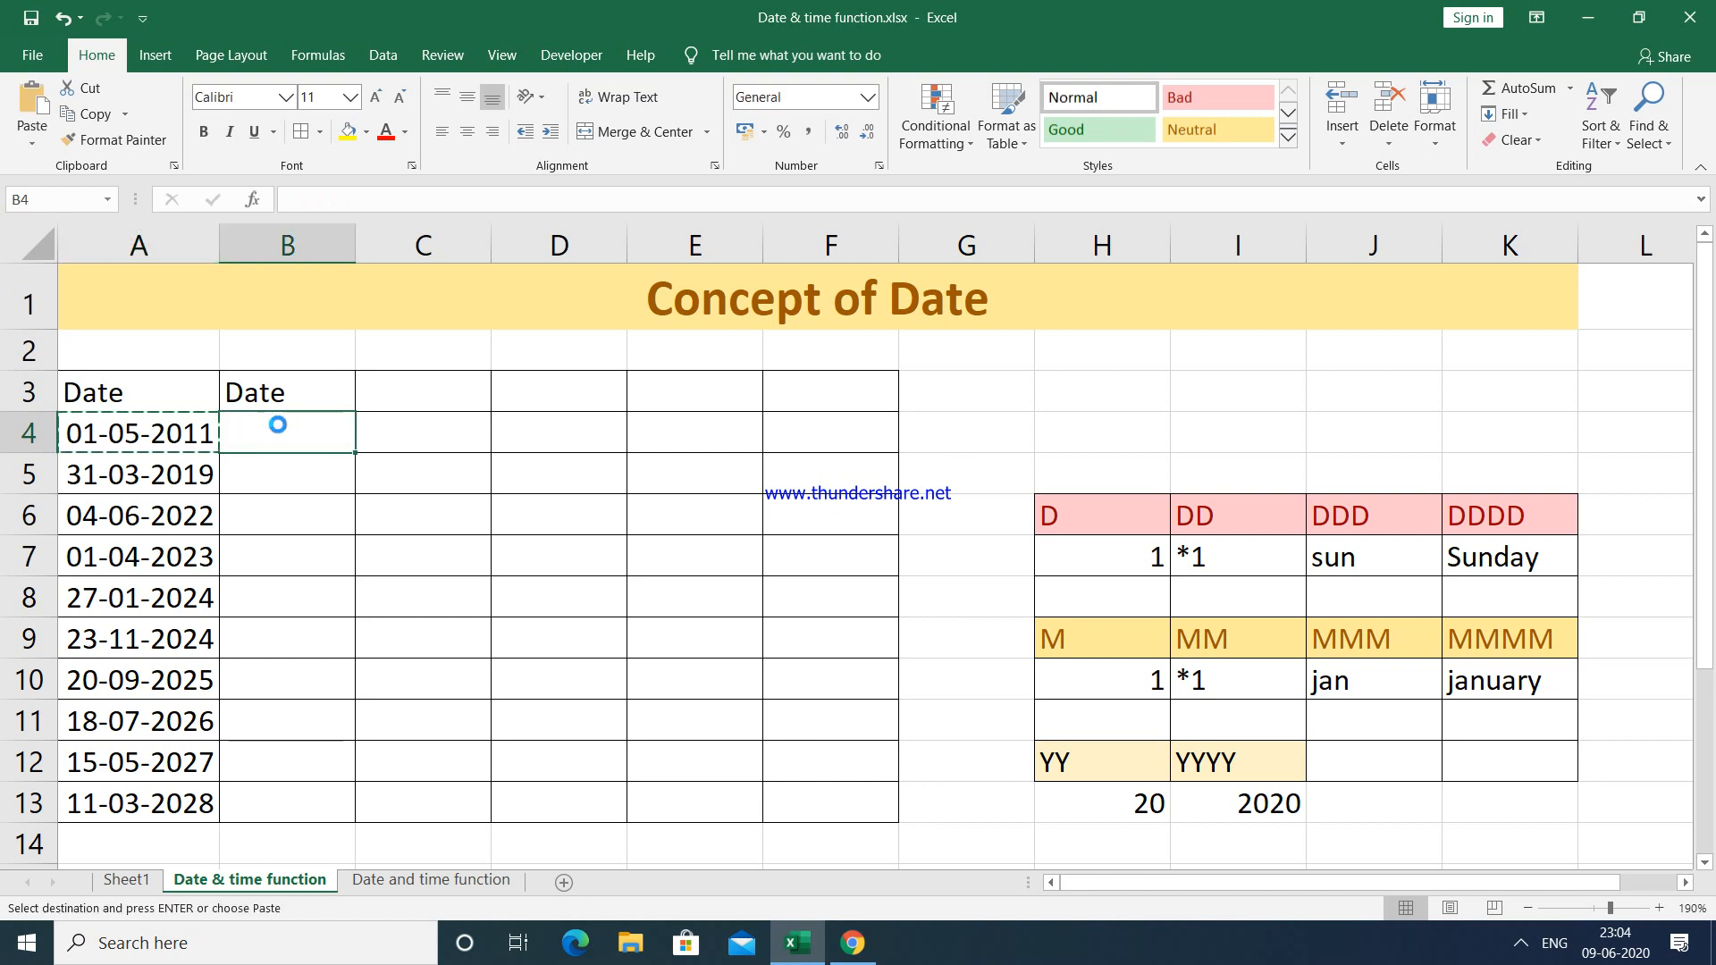
{"action": "key", "text": "ctrl+v"}
{"action": "left_click_drag", "start_coordinate": [356, 243], "coordinate": [386, 257]}
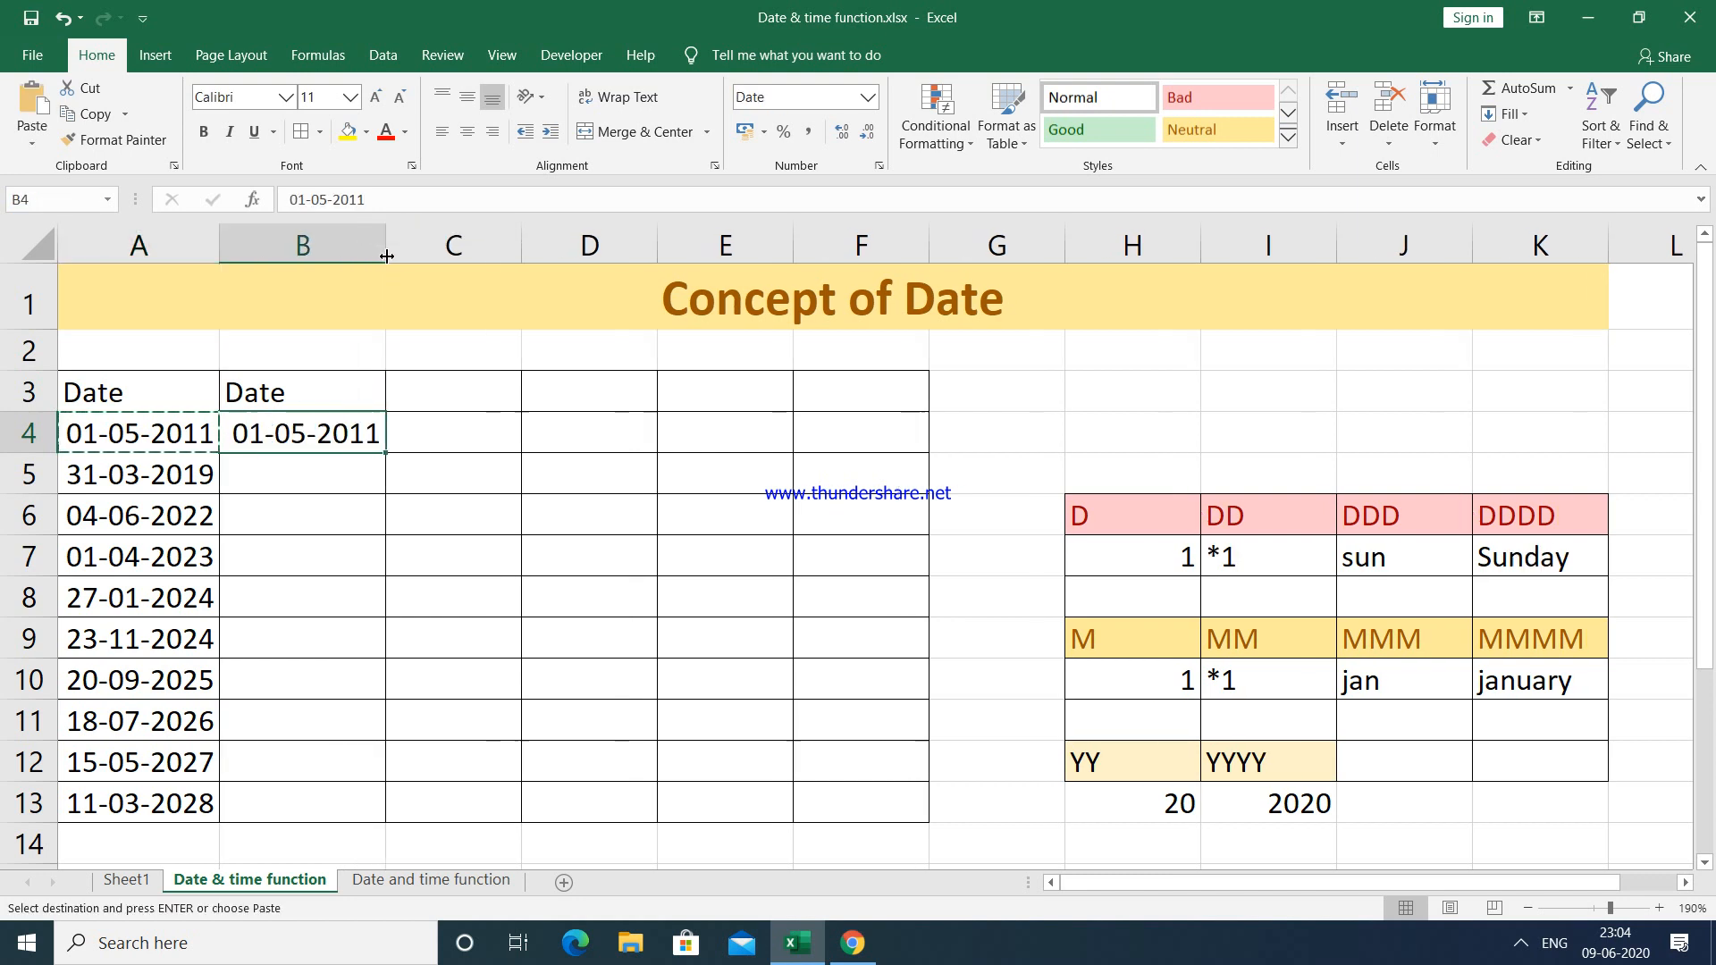
{"action": "left_click", "coordinate": [323, 482]}
{"action": "double_click", "coordinate": [315, 434]}
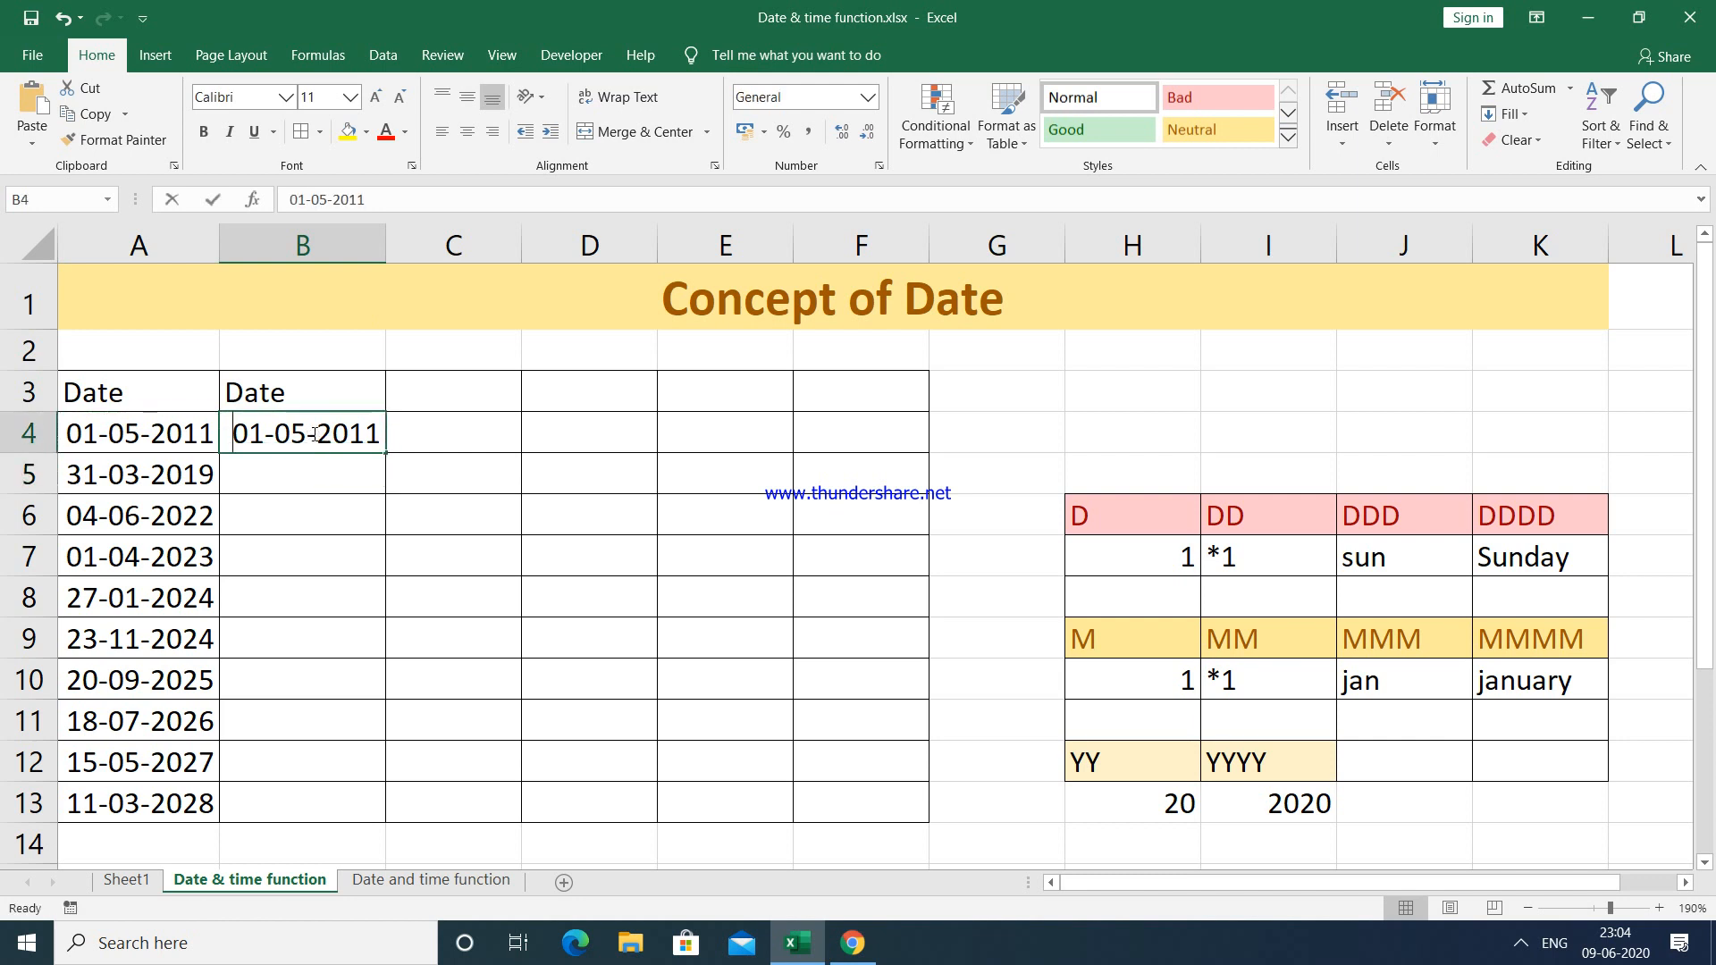
{"action": "left_click", "coordinate": [304, 478]}
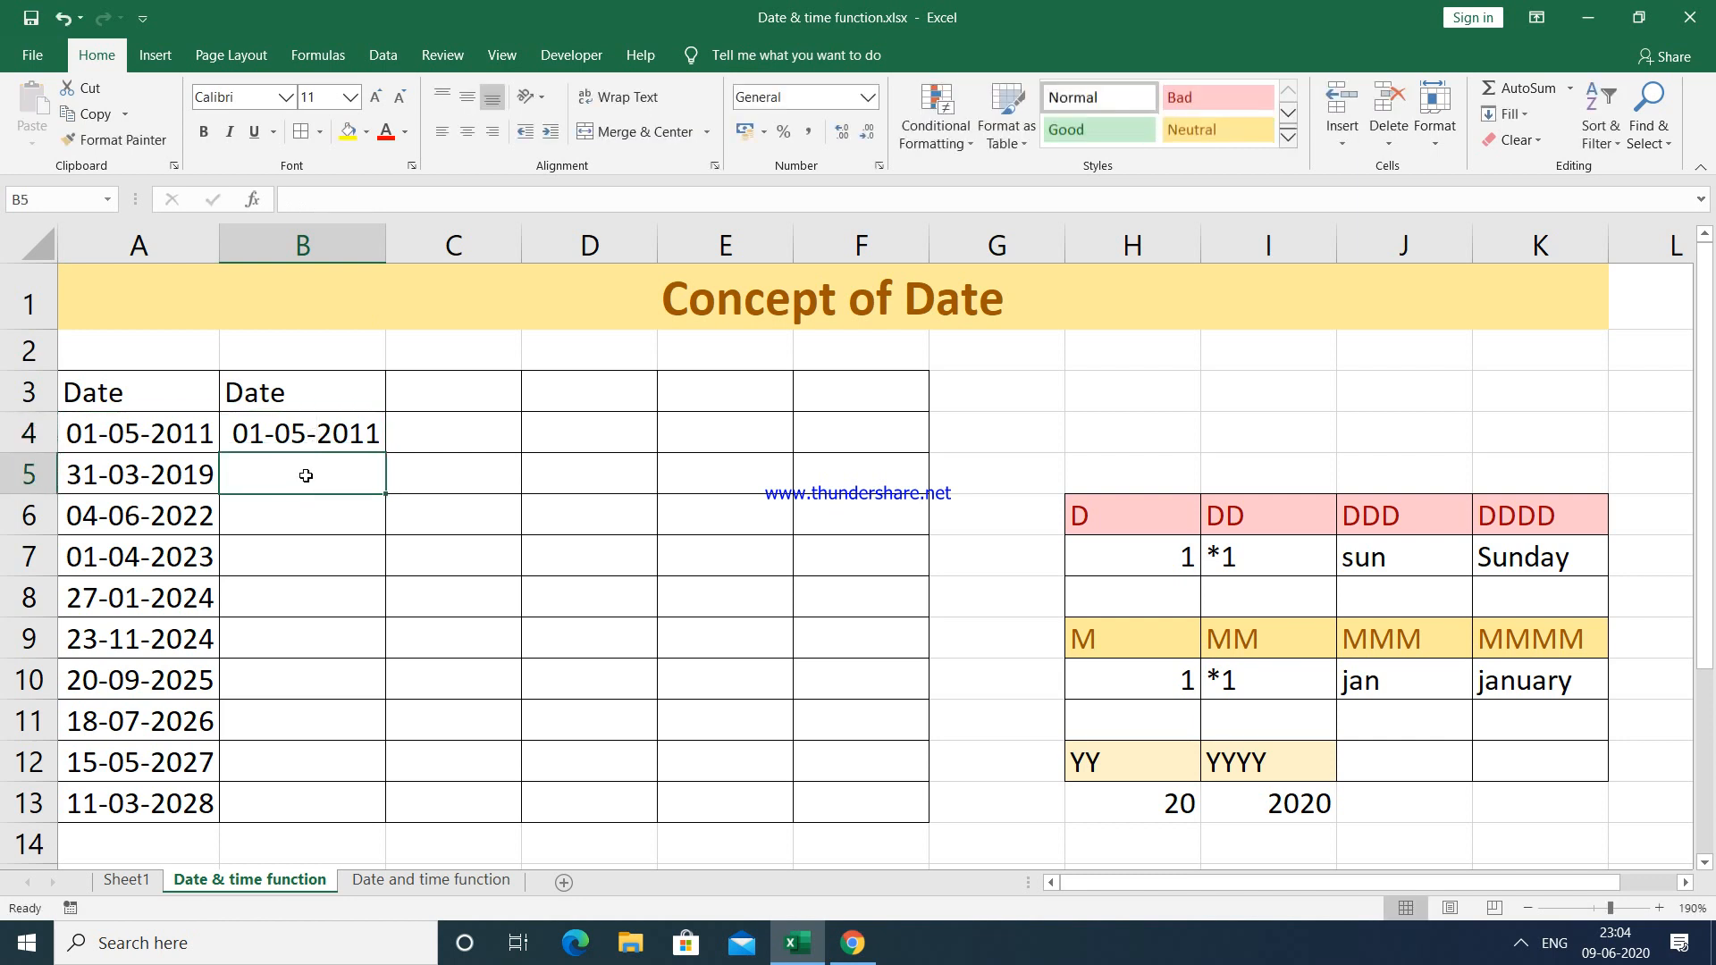
Step: Apply the custom number format mm/dd/yyyy to cells B4:B13
{"action": "left_click_drag", "start_coordinate": [310, 439], "coordinate": [324, 827]}
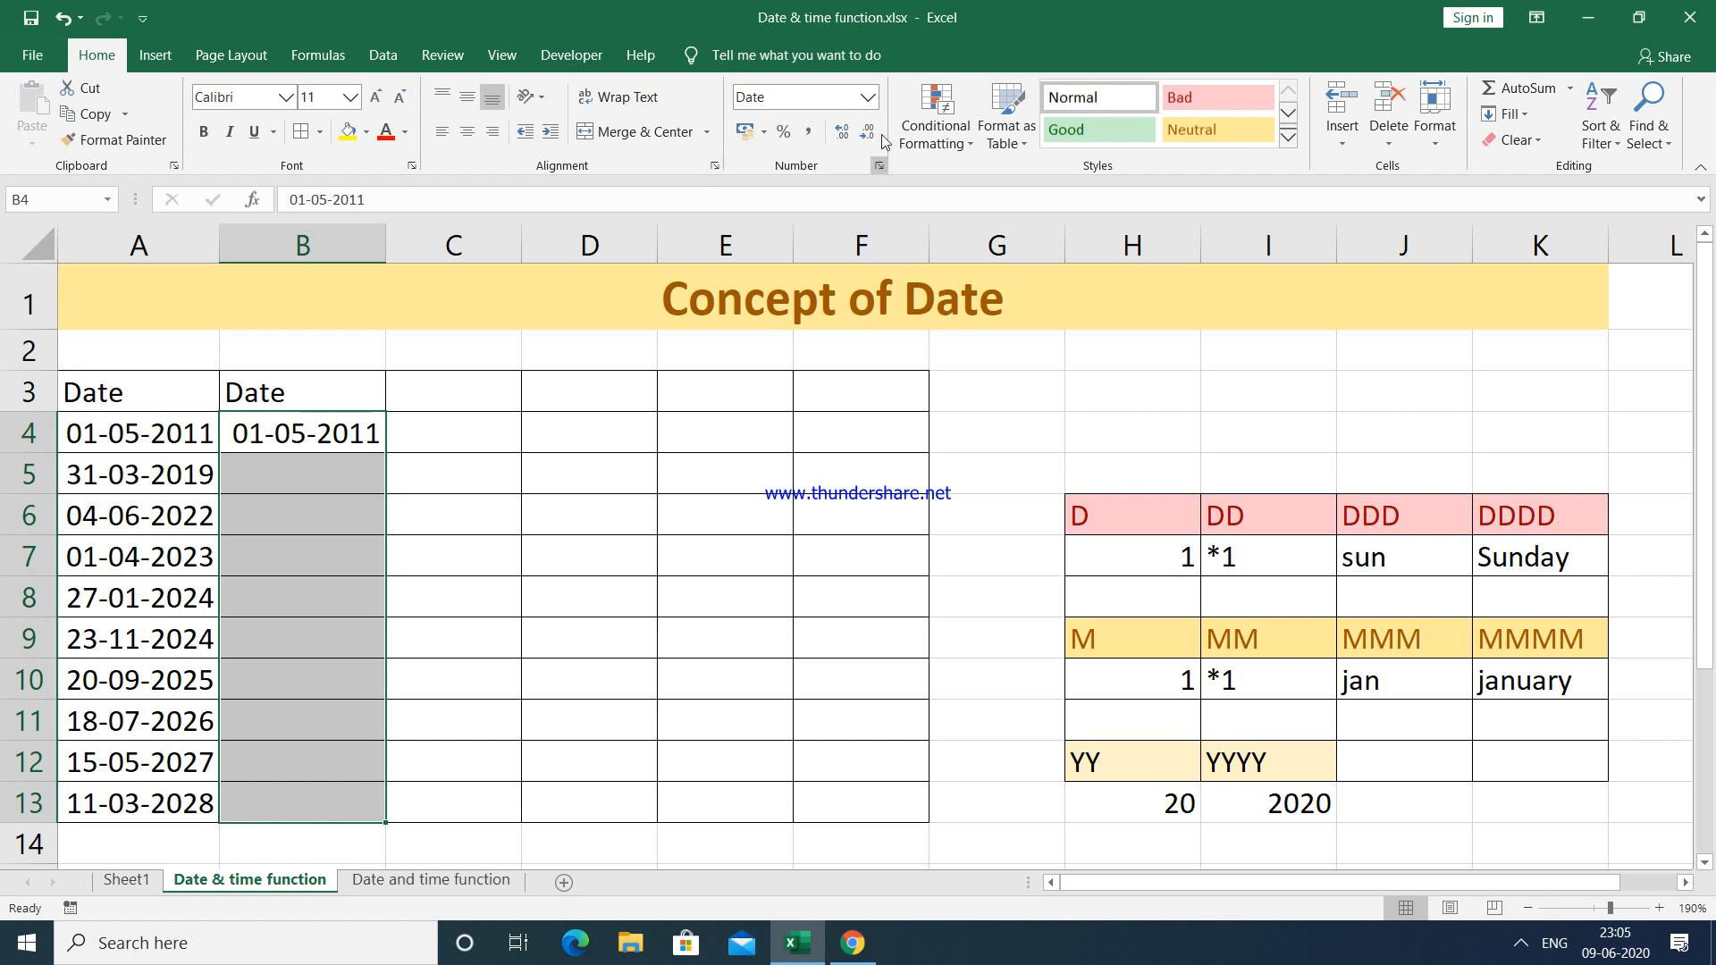
{"action": "left_click", "coordinate": [868, 101]}
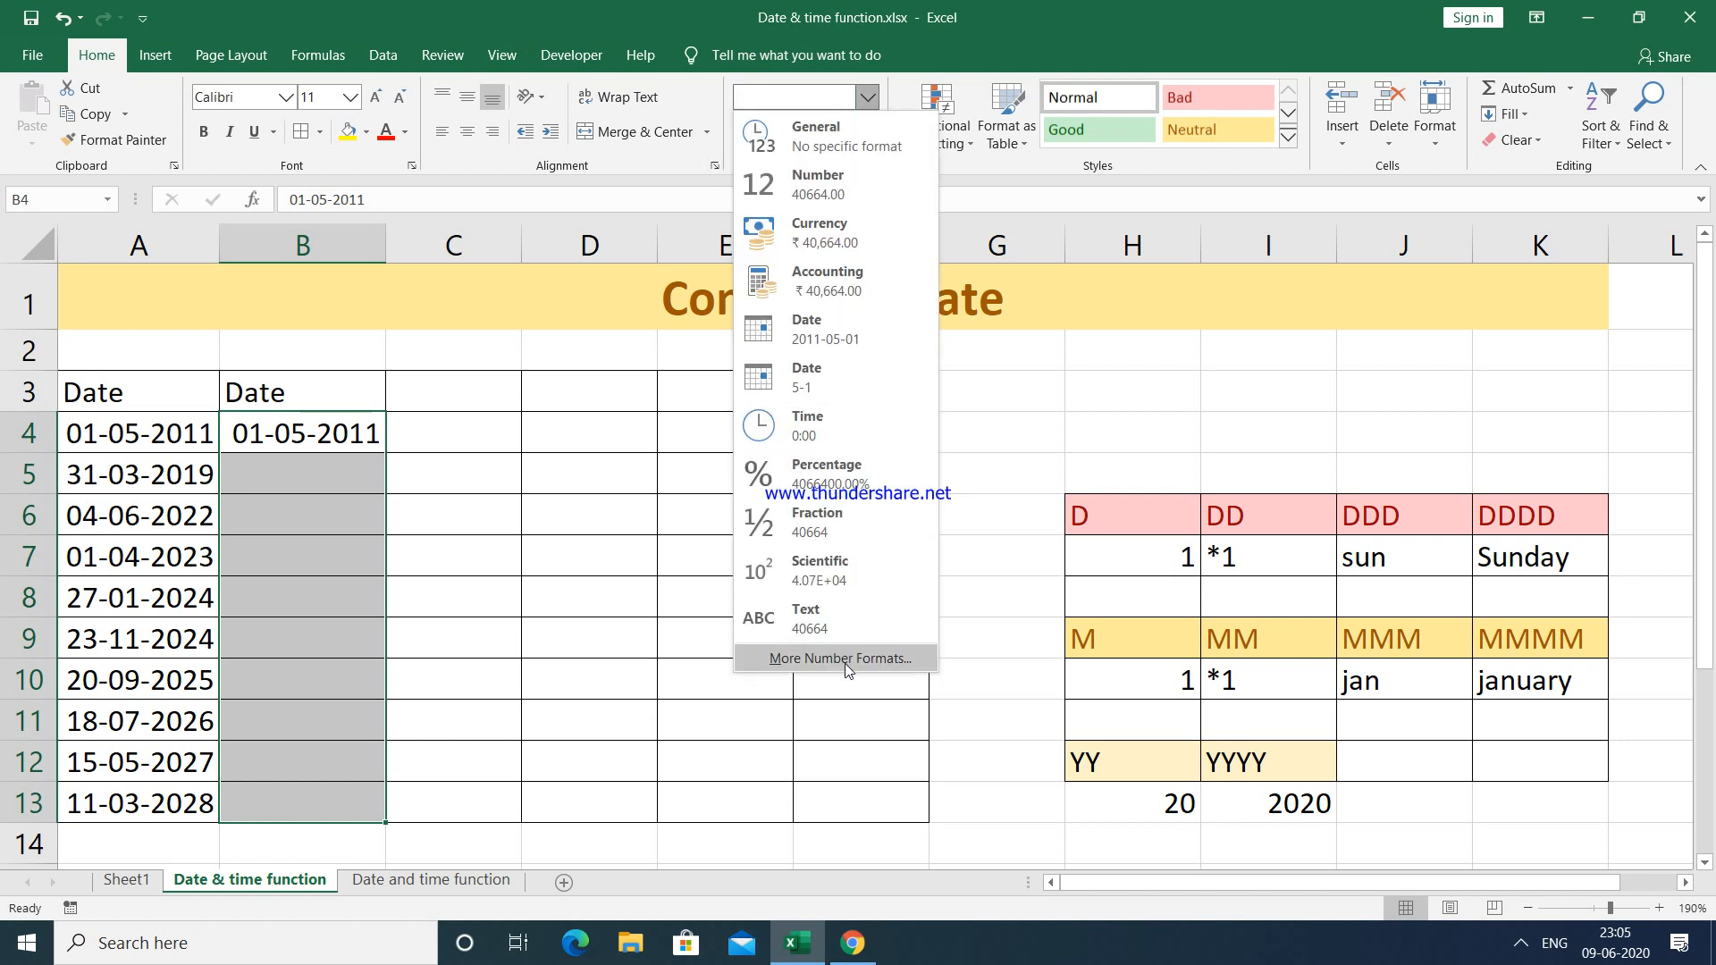
{"action": "left_click", "coordinate": [899, 663]}
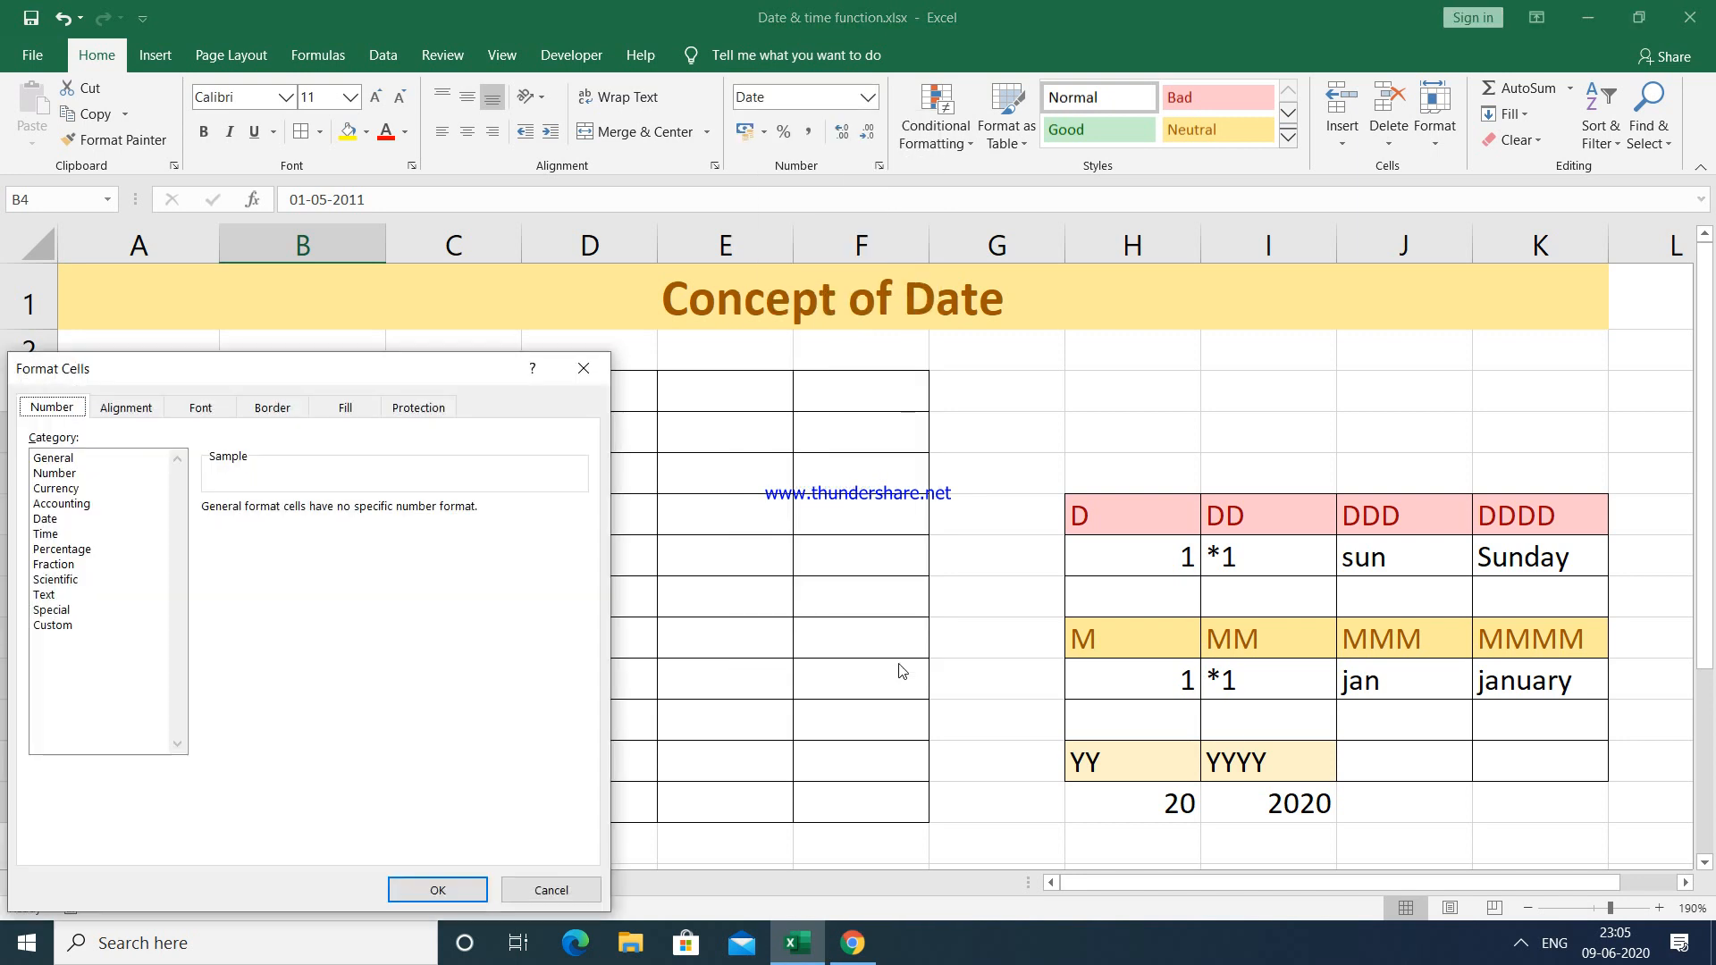
{"action": "left_click_drag", "start_coordinate": [431, 369], "coordinate": [867, 201]}
{"action": "left_click", "coordinate": [521, 452]}
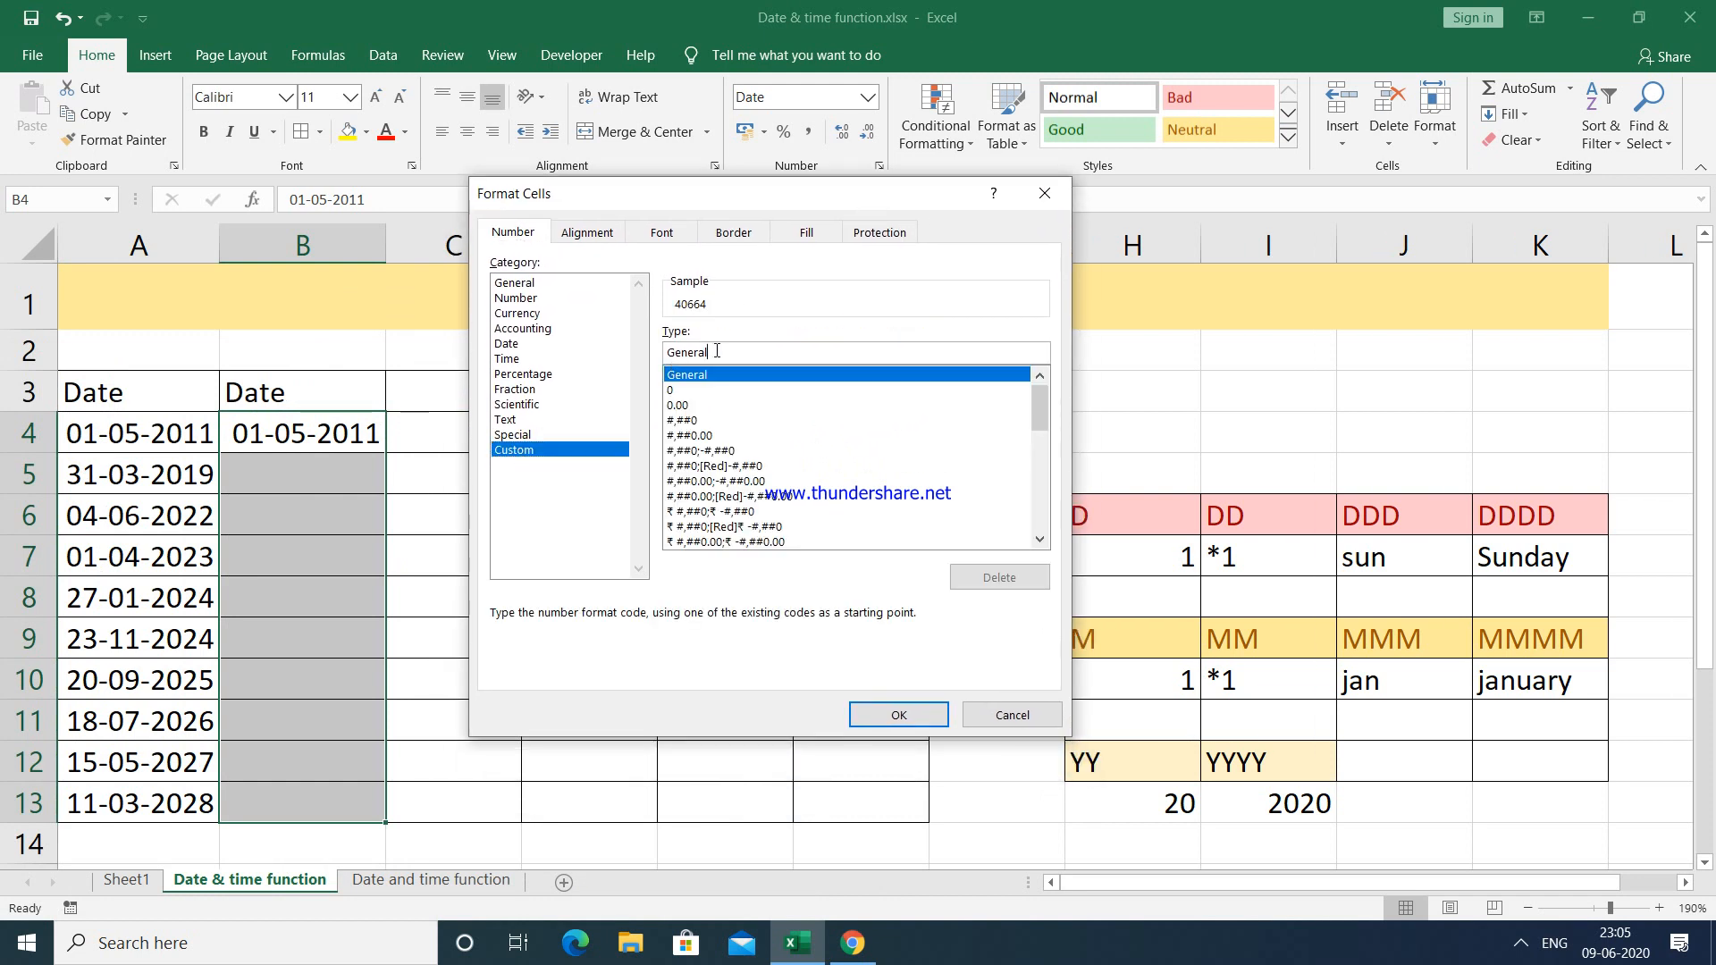
{"action": "key", "text": "BackSpace"}
{"action": "key", "text": "BackSpace"}
{"action": "key", "text": "BackSpace"}
{"action": "key", "text": "BackSpace"}
{"action": "key", "text": "BackSpace"}
{"action": "key", "text": "BackSpace"}
{"action": "key", "text": "BackSpace"}
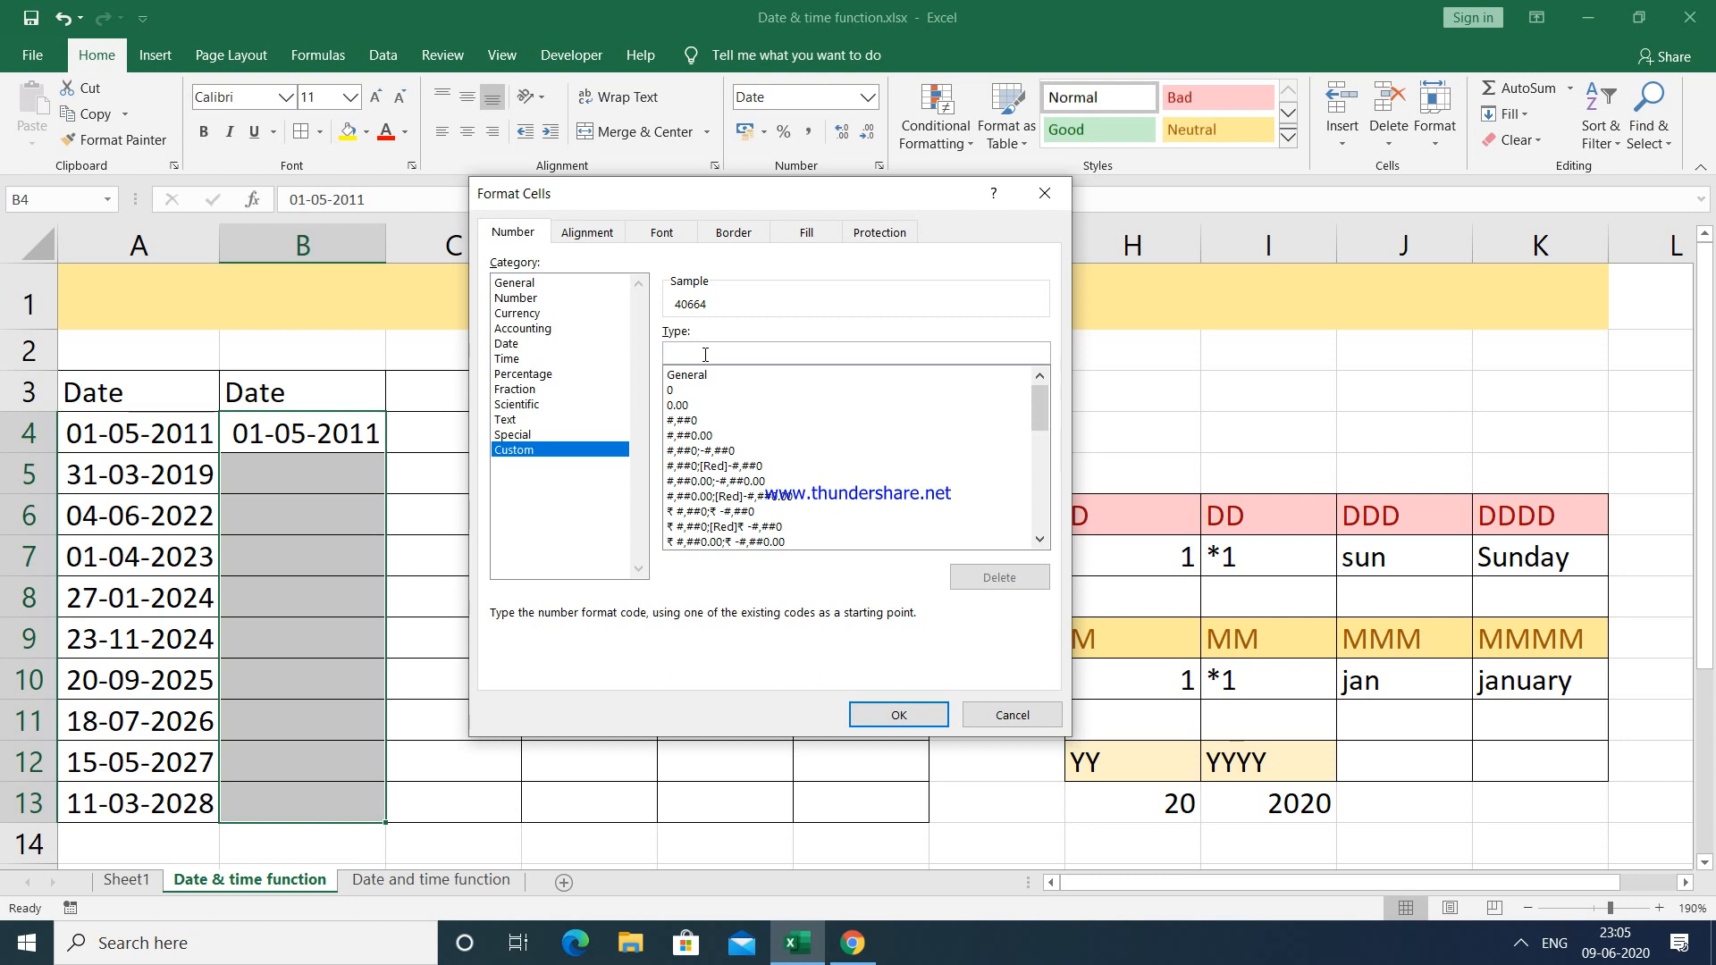
{"action": "type", "text": "mm"}
{"action": "type", "text": "dd/yyyy"}
{"action": "left_click", "coordinate": [898, 715]}
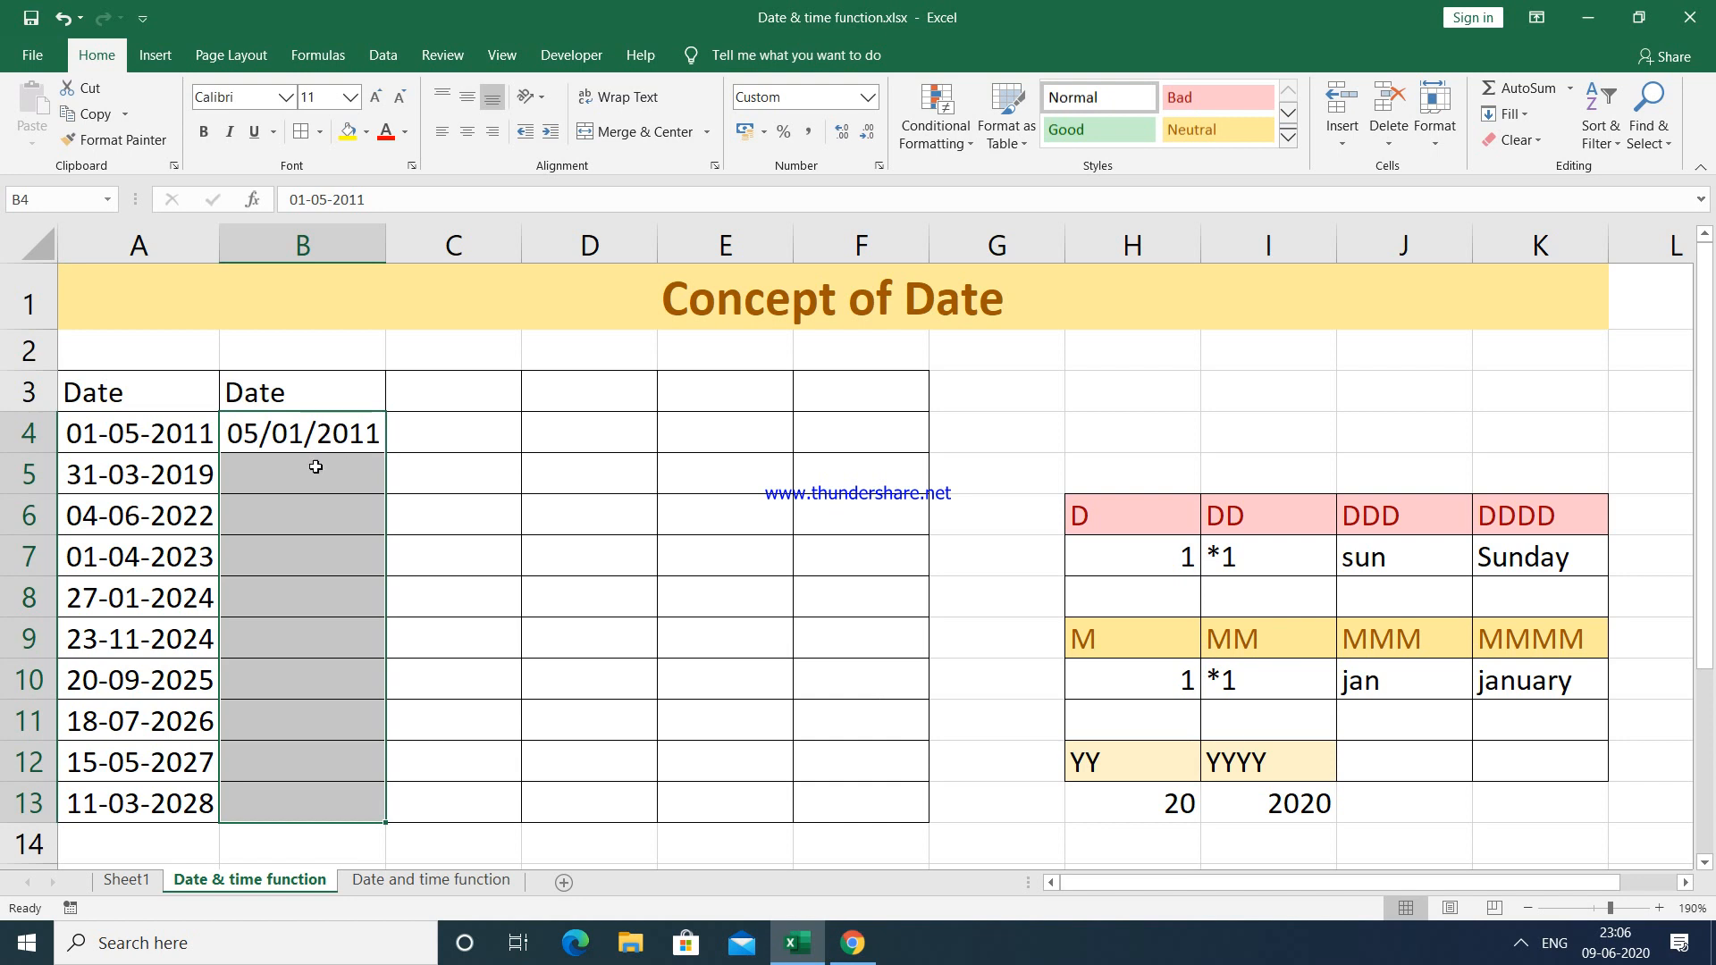
Step: Enter the date 31-03-2019 in B5, matching the date in A5
{"action": "left_click", "coordinate": [193, 474]}
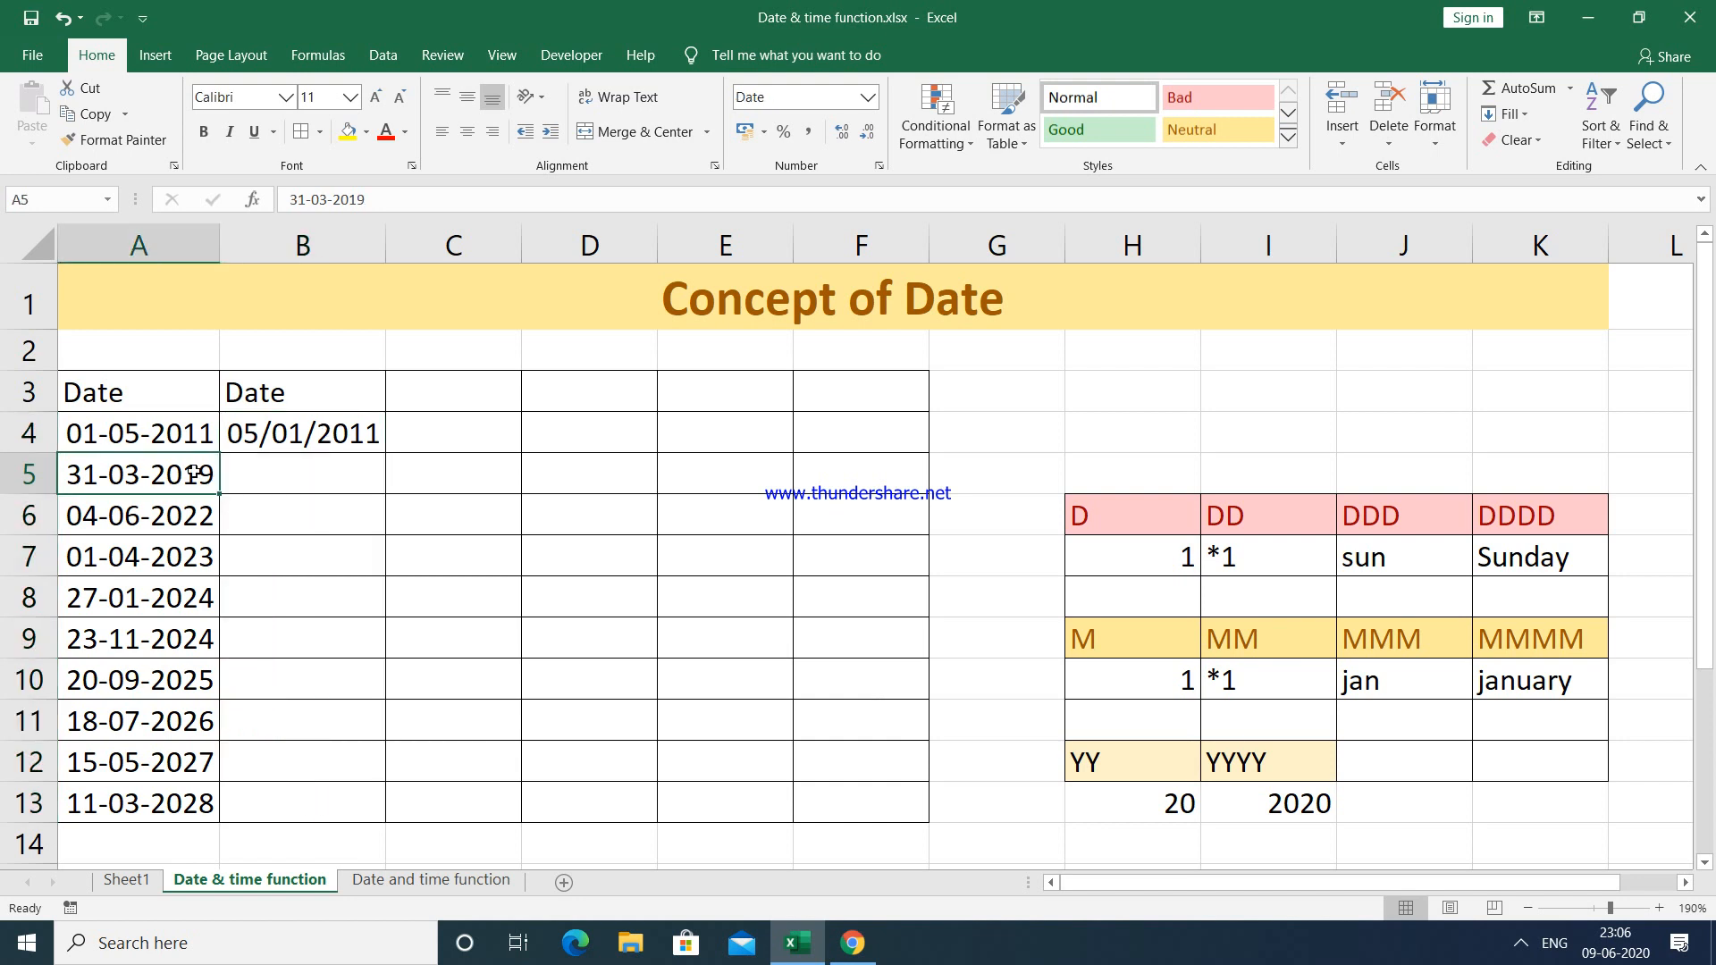
{"action": "left_click", "coordinate": [279, 471]}
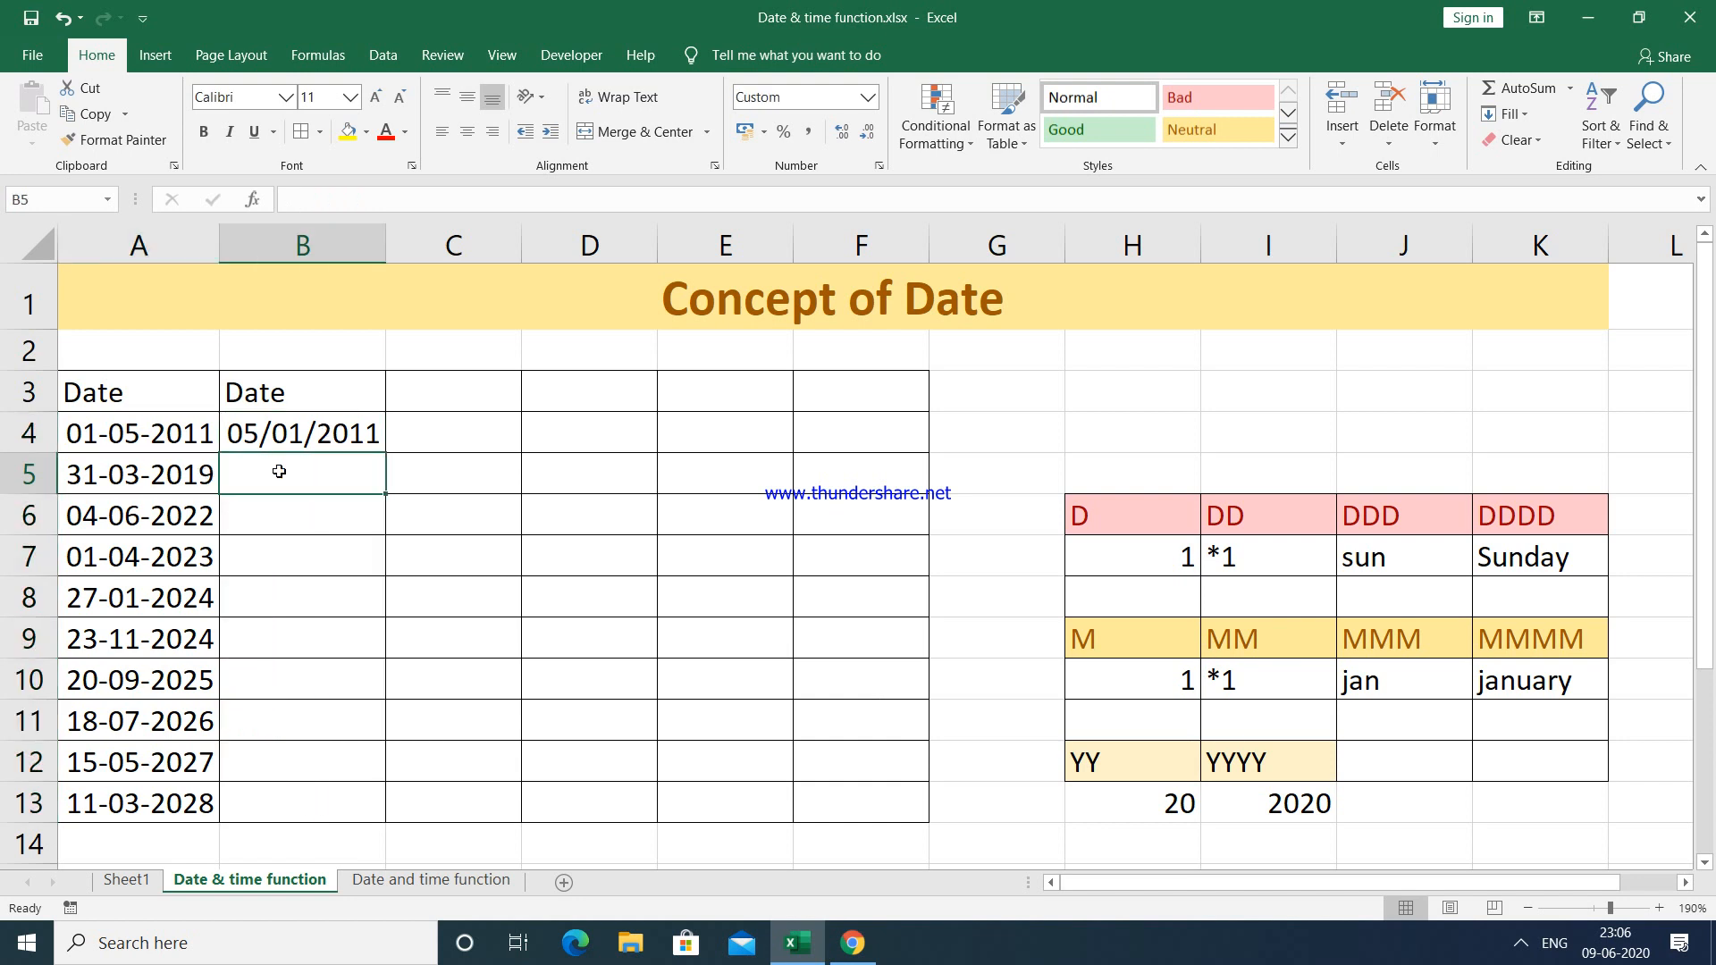
{"action": "type", "text": "31-03"}
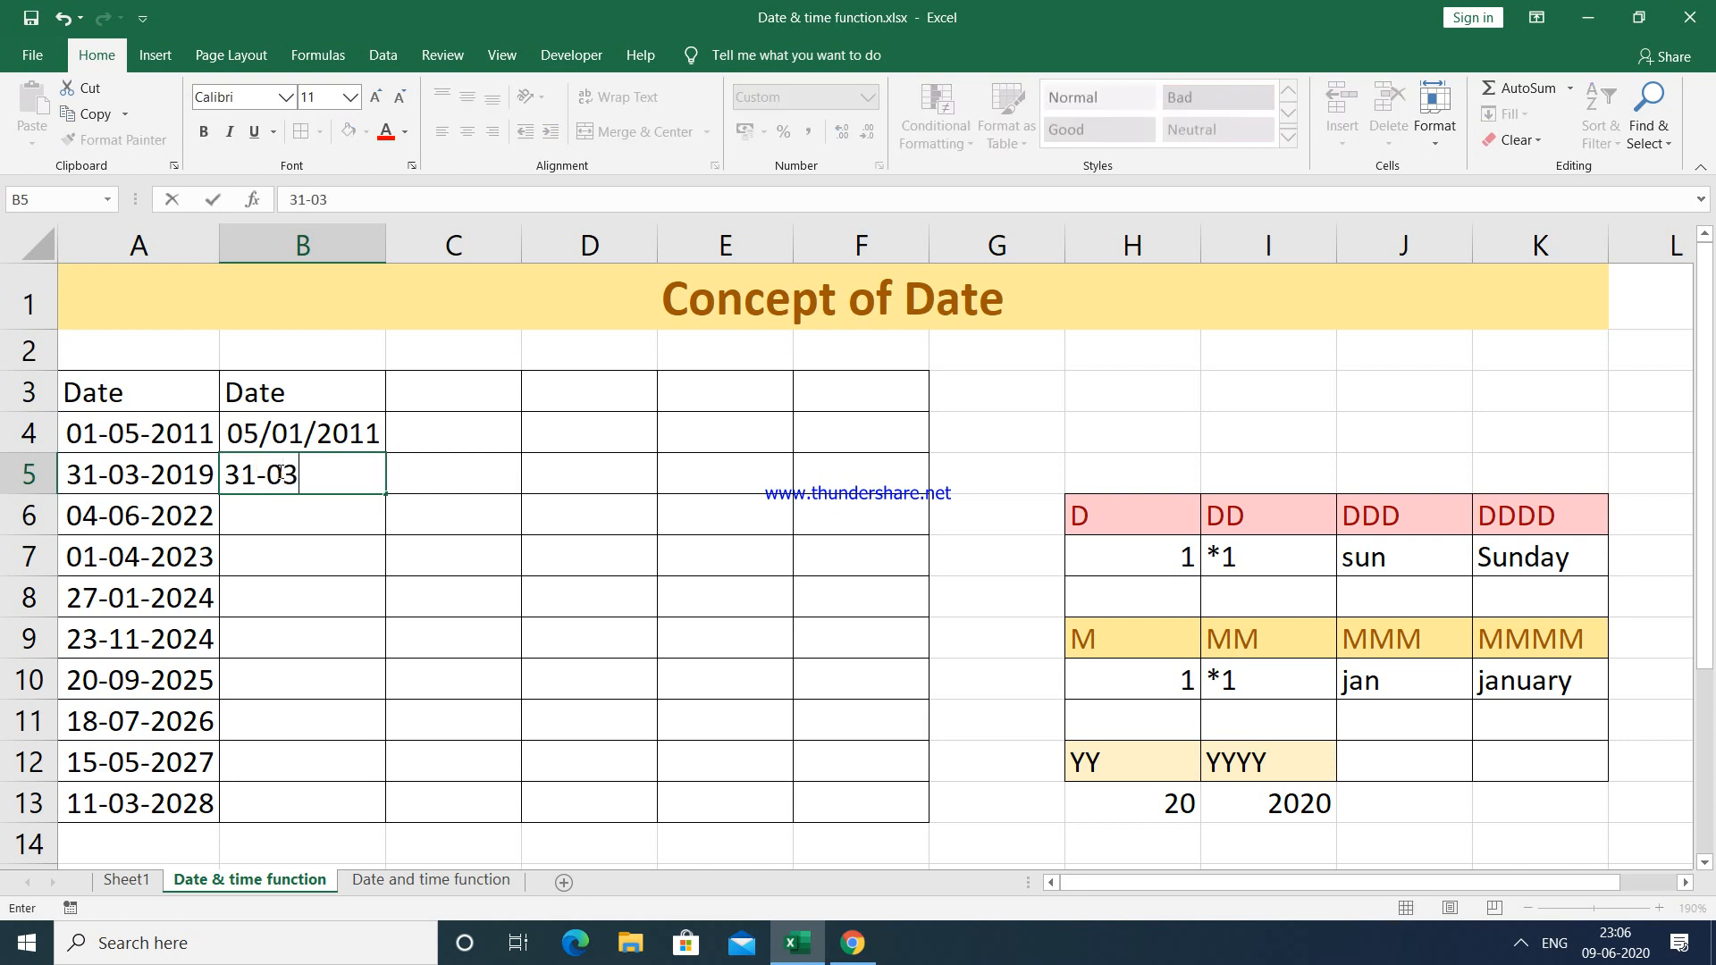
{"action": "type", "text": "-2019"}
{"action": "key", "text": "Return"}
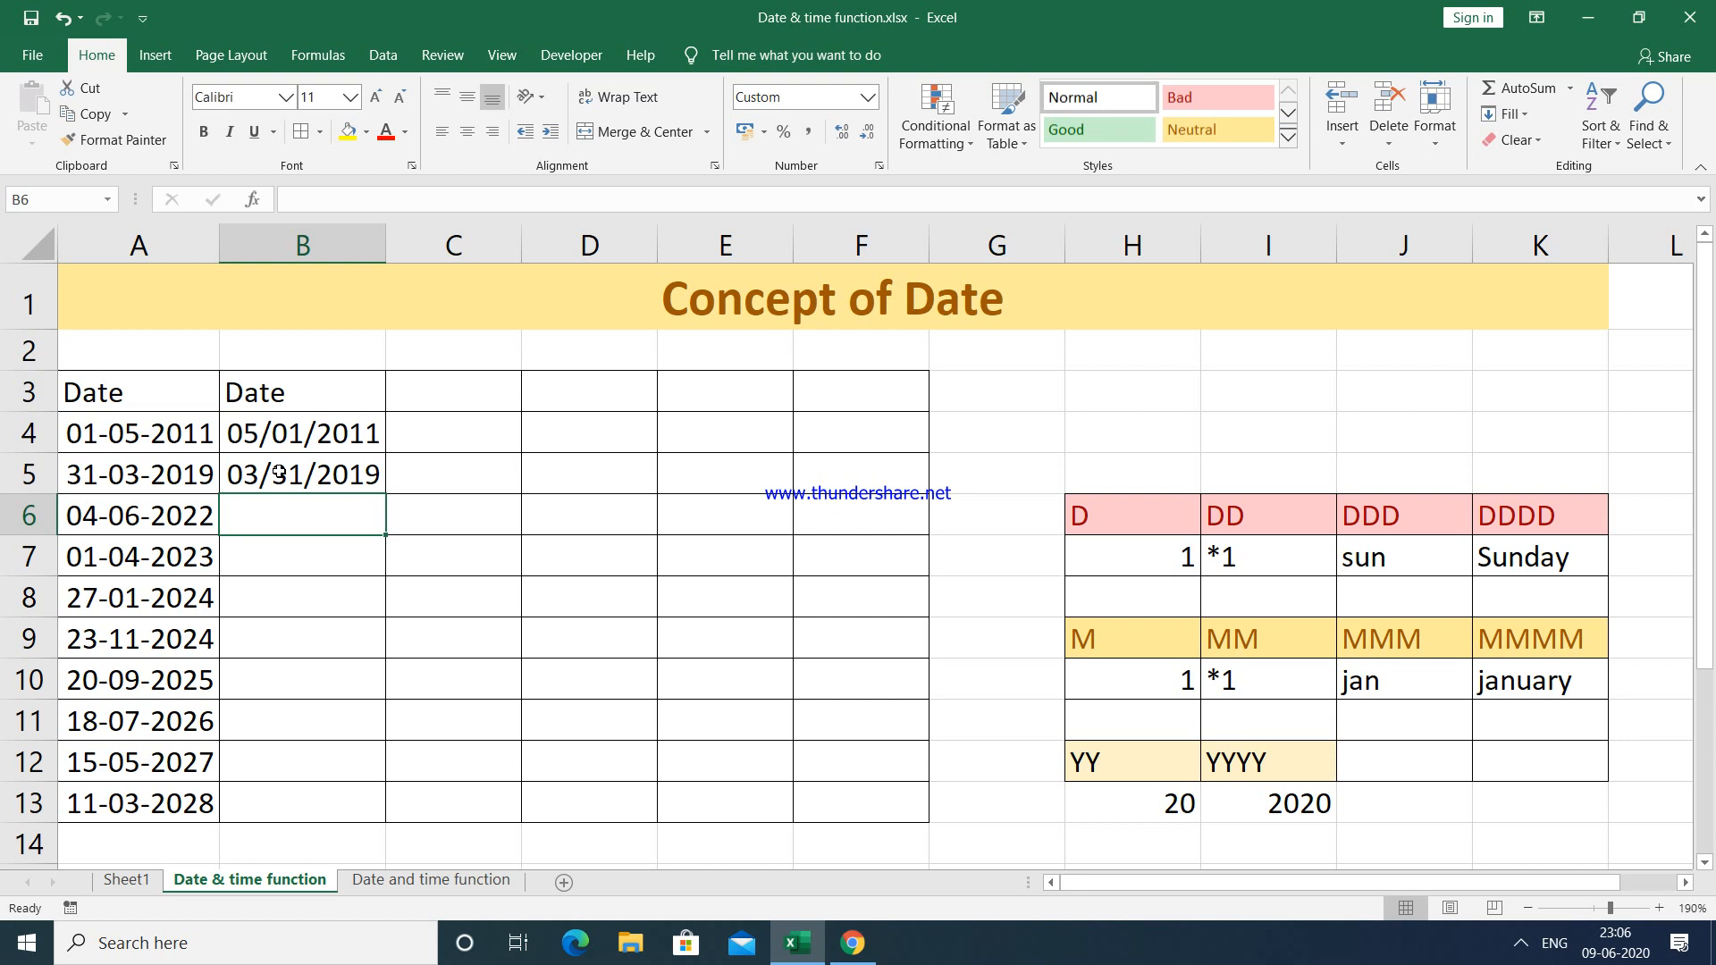
Step: Enter the date 18-07-2026 in B11, matching the date in A11
{"action": "key", "text": "Down"}
{"action": "key", "text": "Down"}
{"action": "key", "text": "Down"}
{"action": "key", "text": "Down"}
{"action": "key", "text": "Down"}
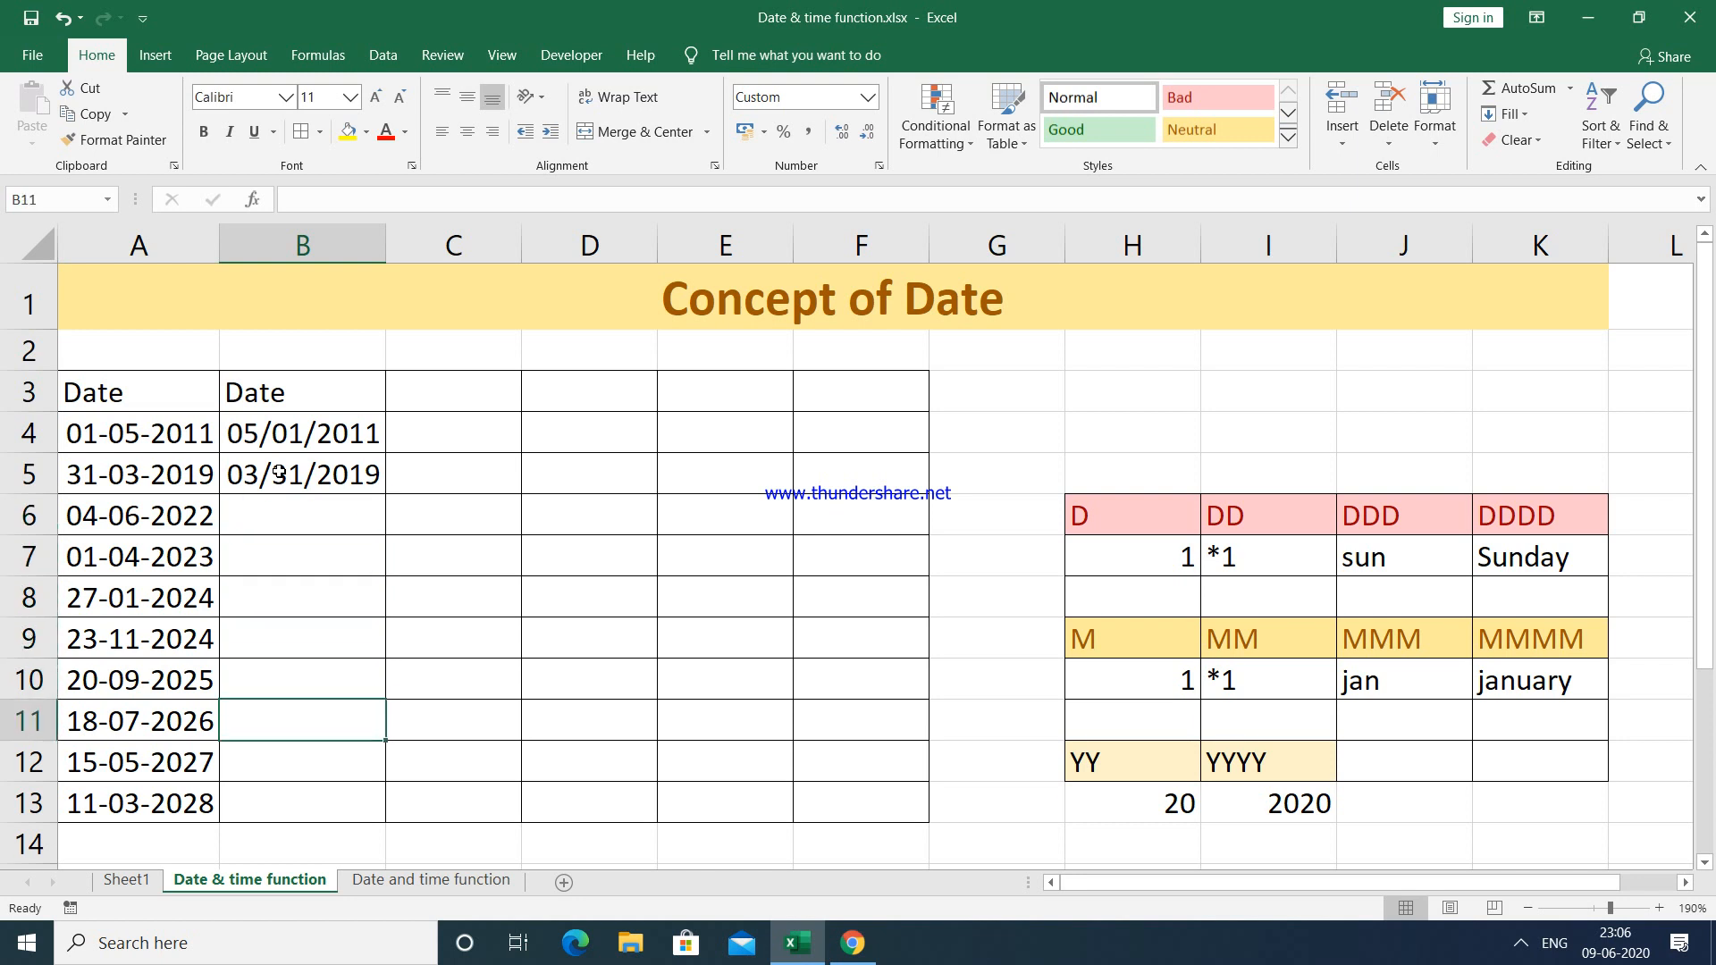
{"action": "type", "text": "18-"}
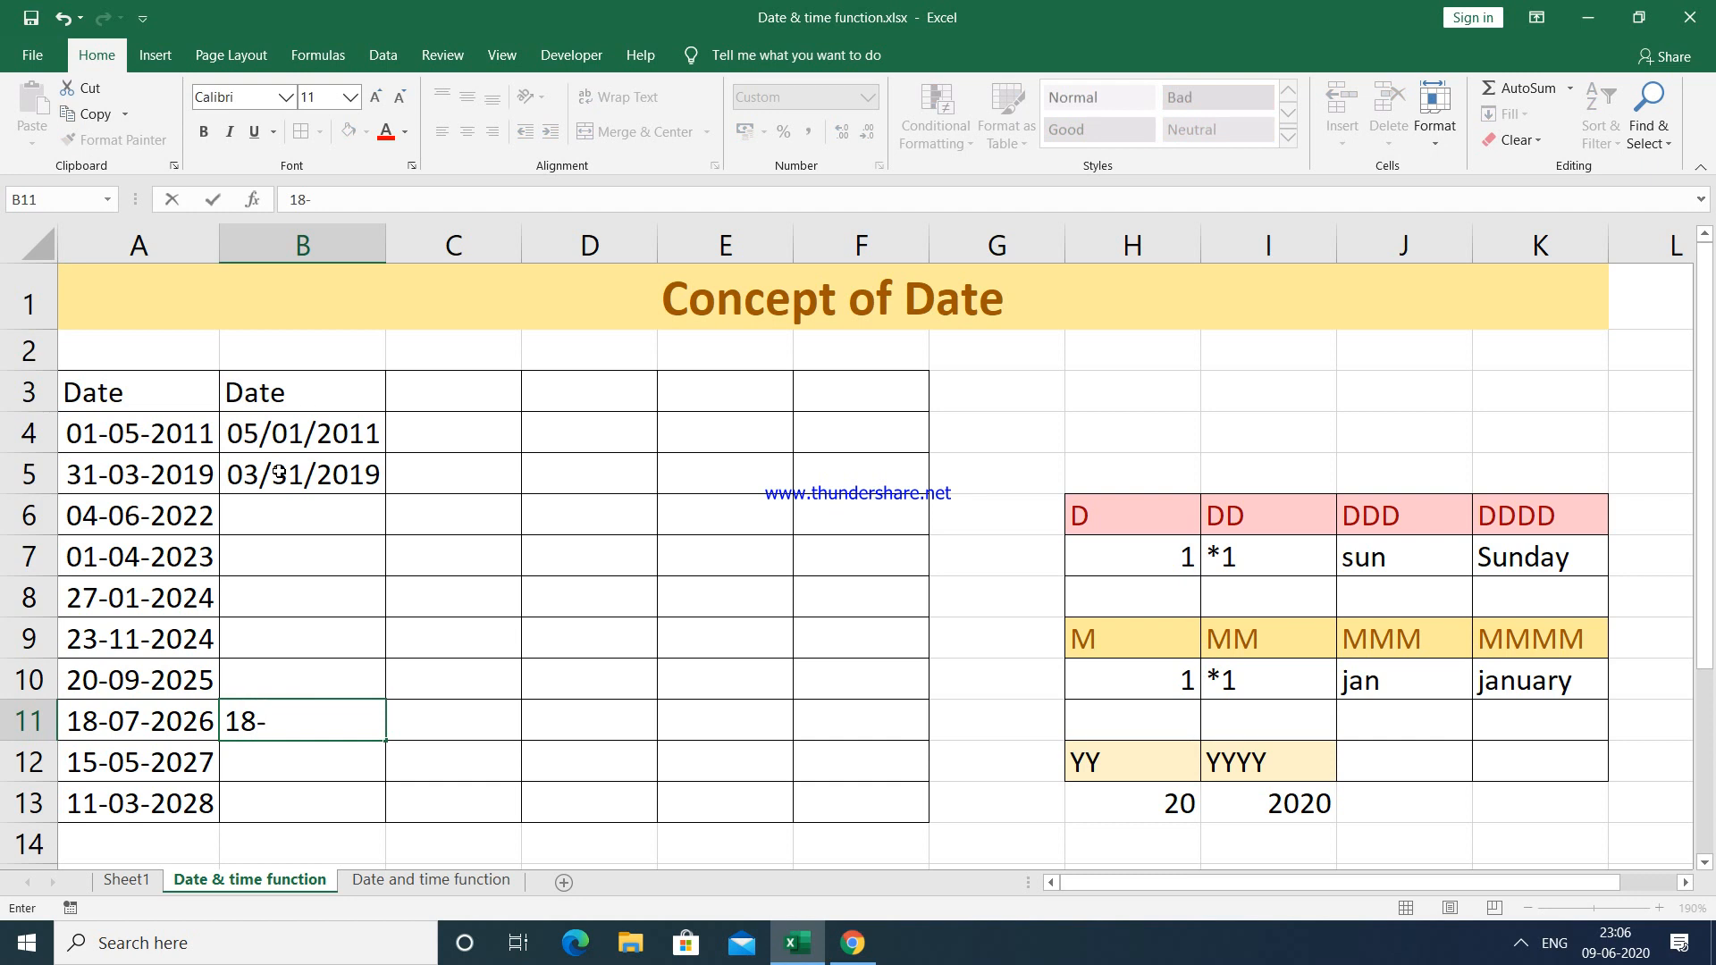
{"action": "type", "text": "07-2026"}
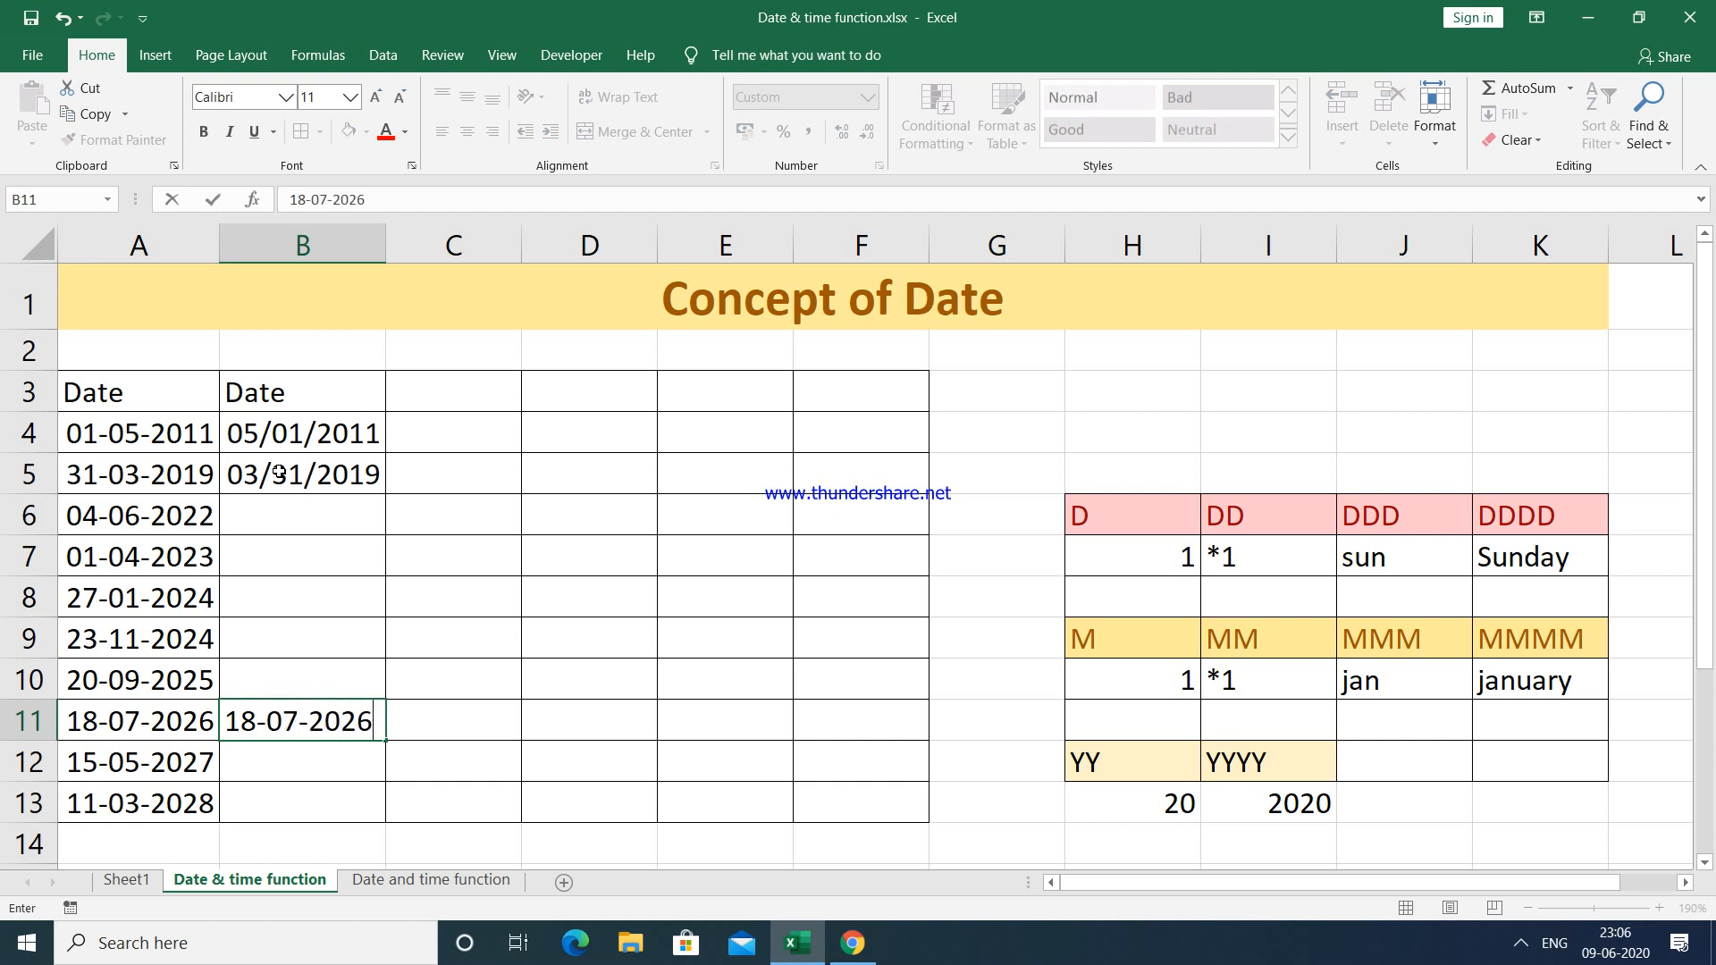
{"action": "key", "text": "Return"}
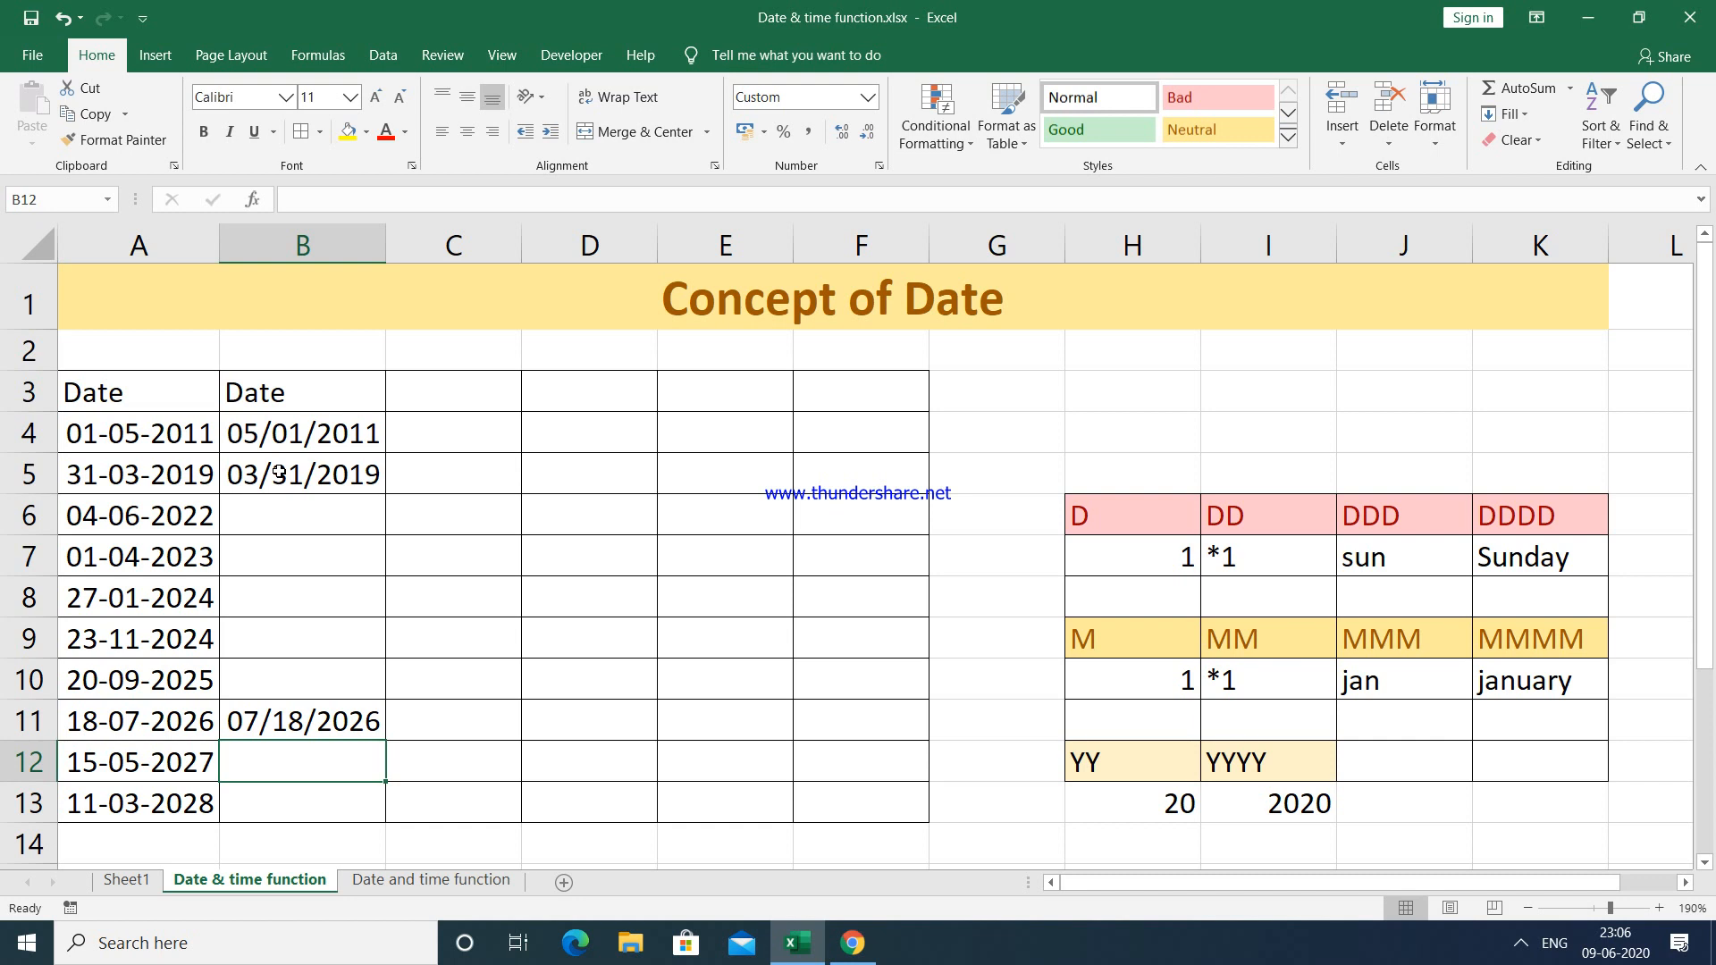
Step: Enter the capitalized heading "Date" in D3
{"action": "left_click", "coordinate": [547, 395]}
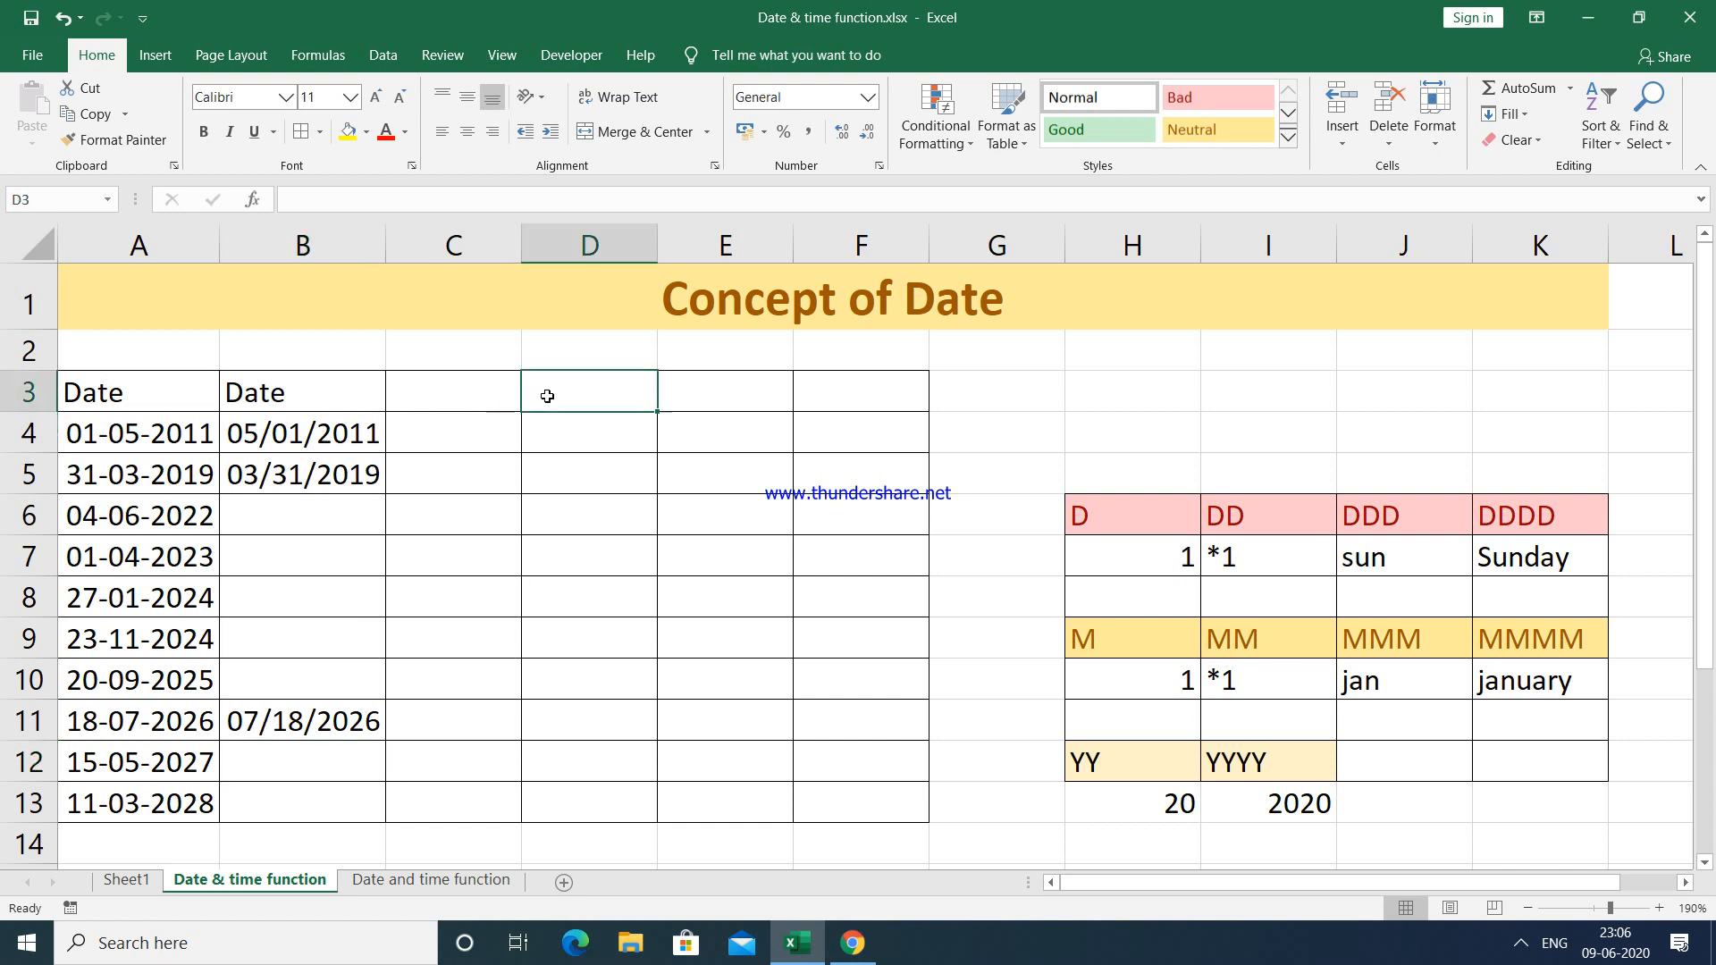
{"action": "type", "text": "d"}
{"action": "key", "text": "BackSpace"}
{"action": "type", "text": "Date"}
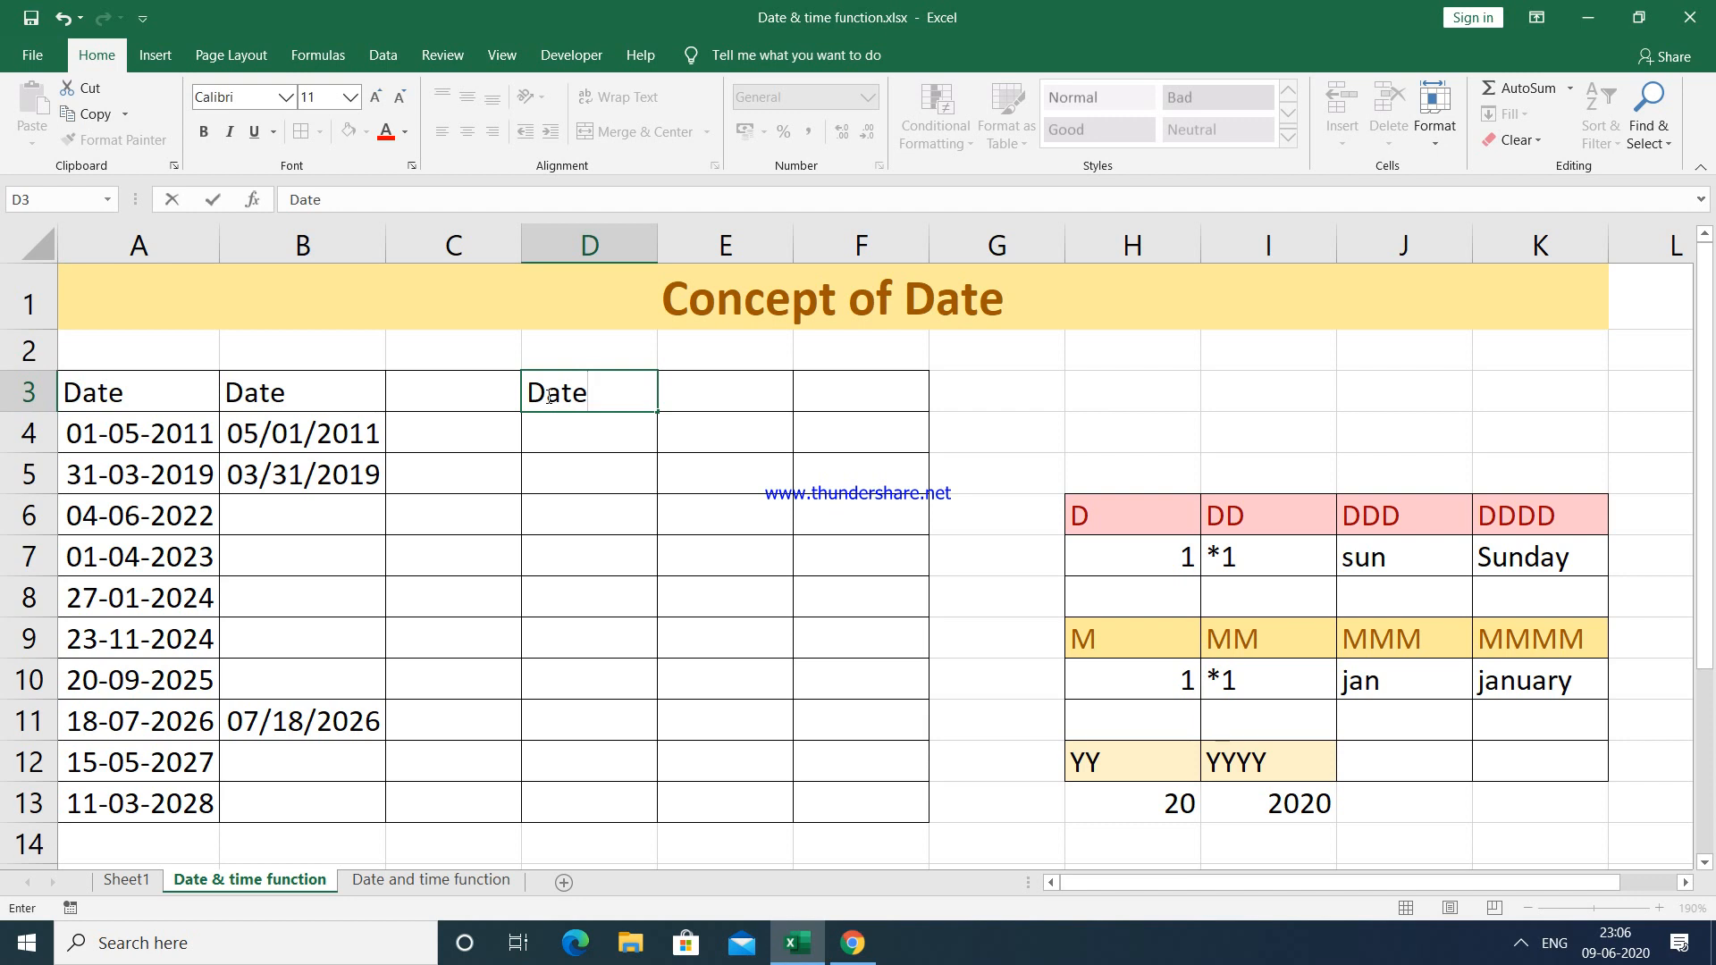
{"action": "key", "text": "Return"}
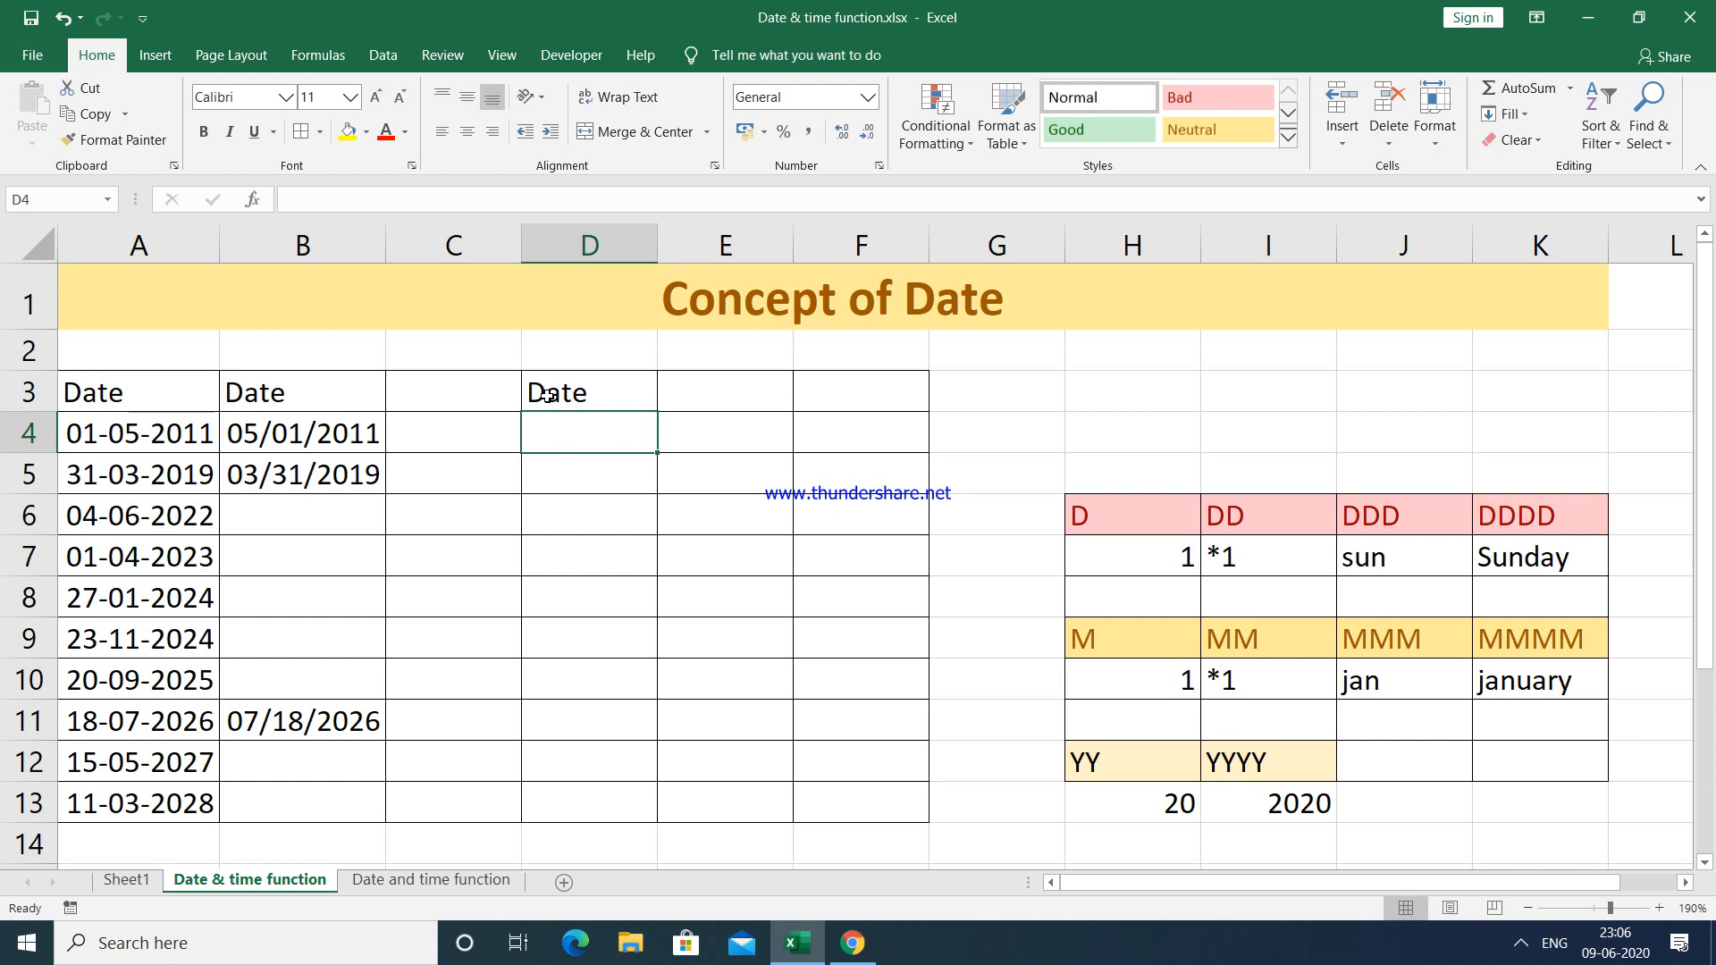
Step: Copy the date from A4 into D4 and widen column D to fit it
{"action": "left_click", "coordinate": [190, 423]}
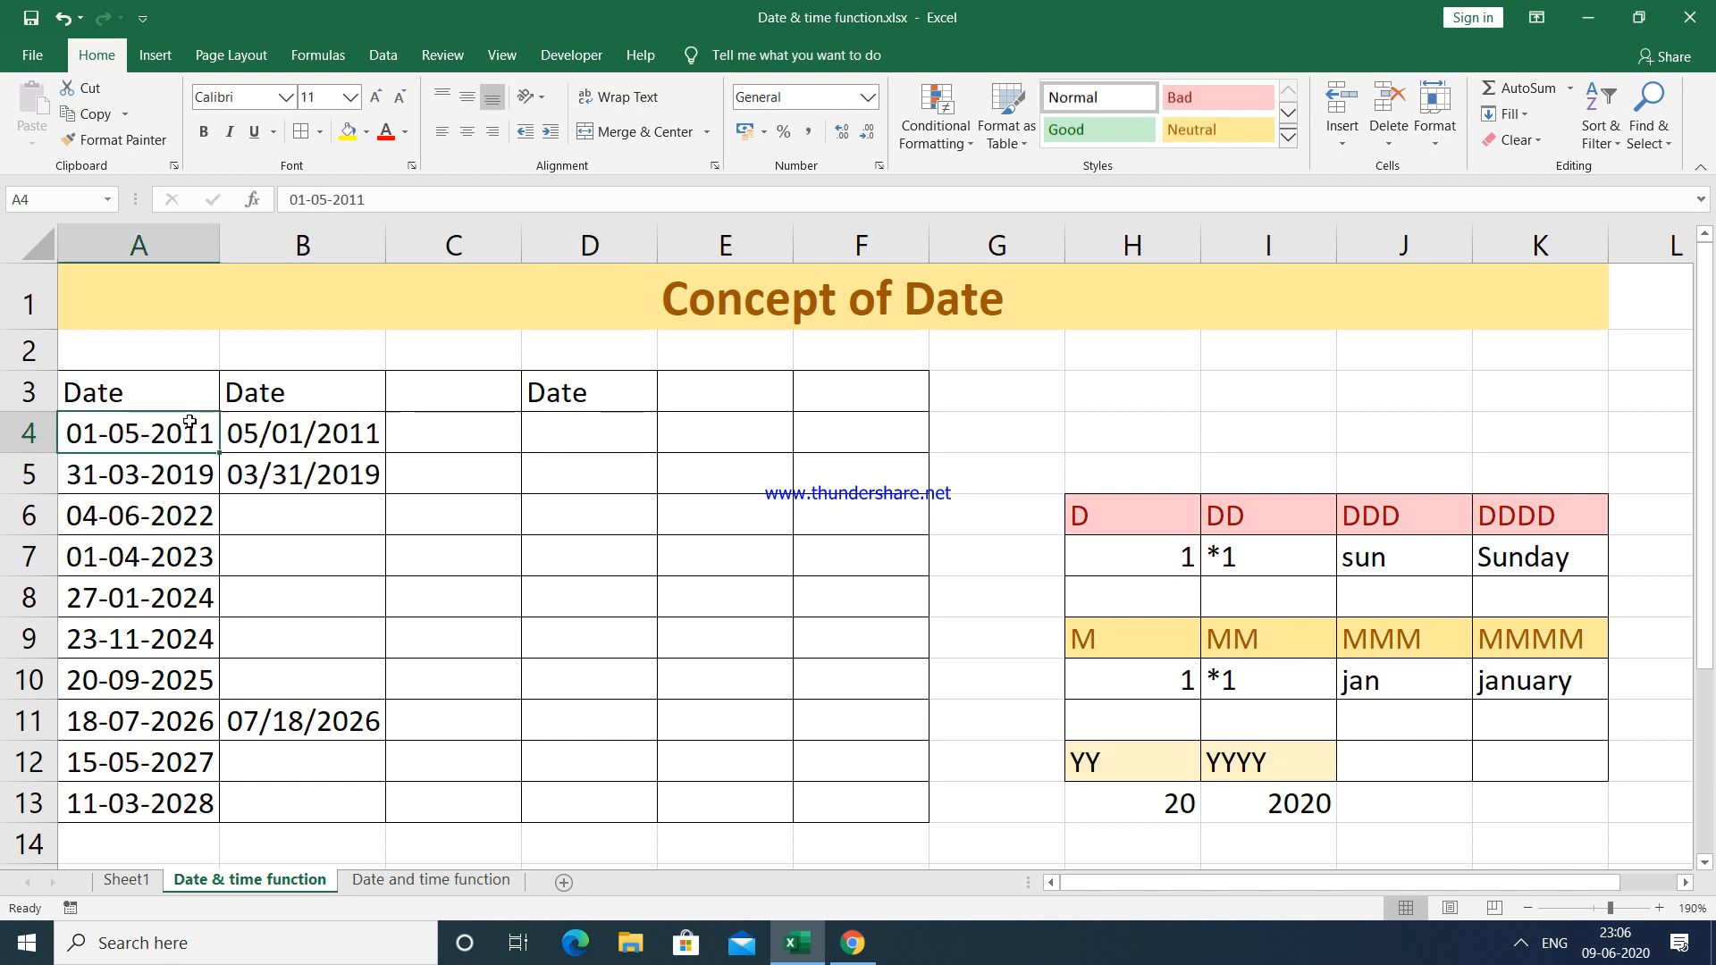
{"action": "key", "text": "ctrl+c"}
{"action": "left_click", "coordinate": [582, 432]}
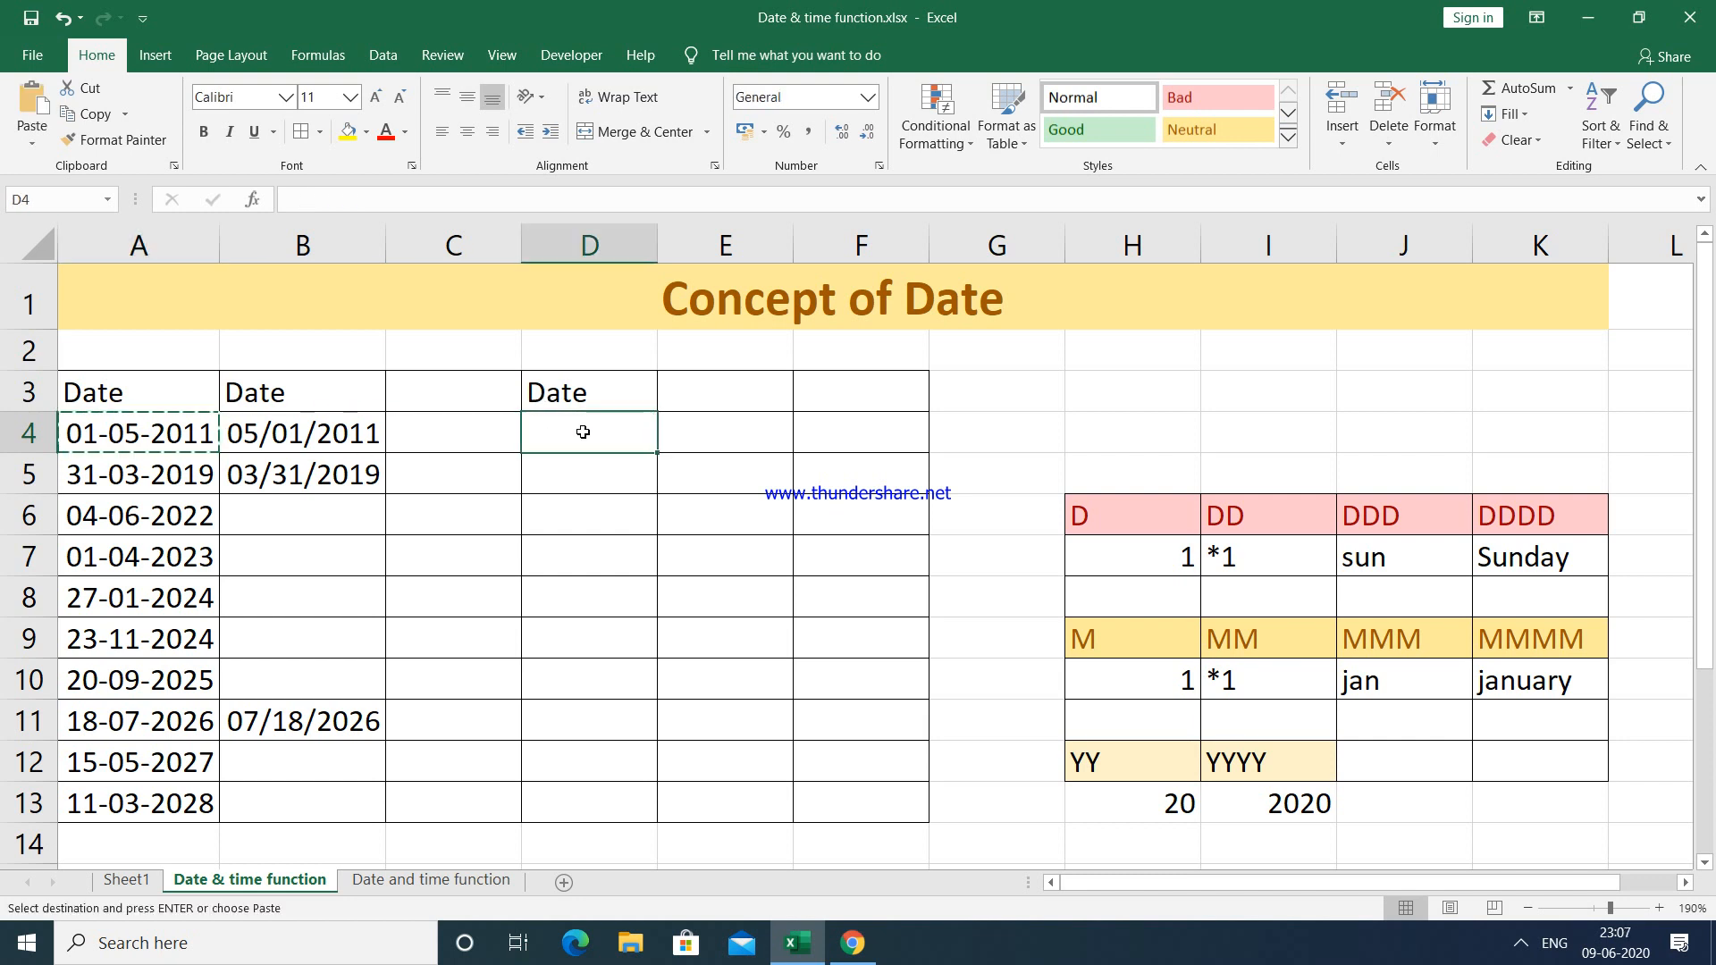
{"action": "key", "text": "ctrl+v"}
{"action": "key", "text": "Escape"}
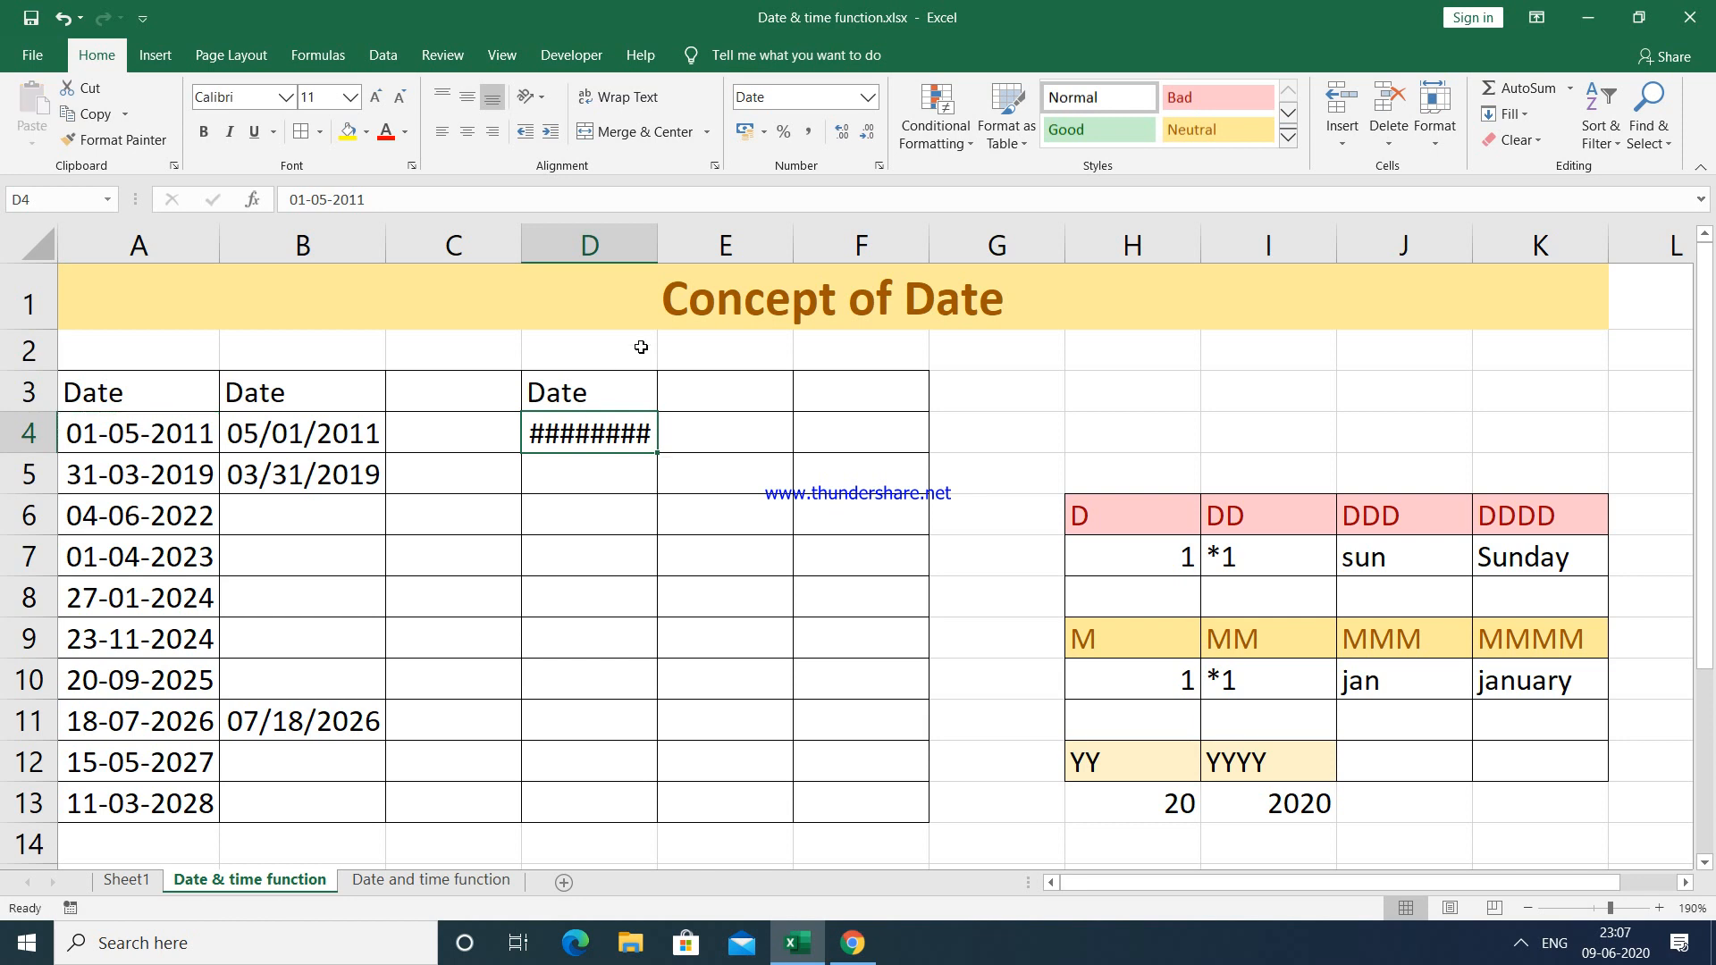
{"action": "double_click", "coordinate": [668, 237]}
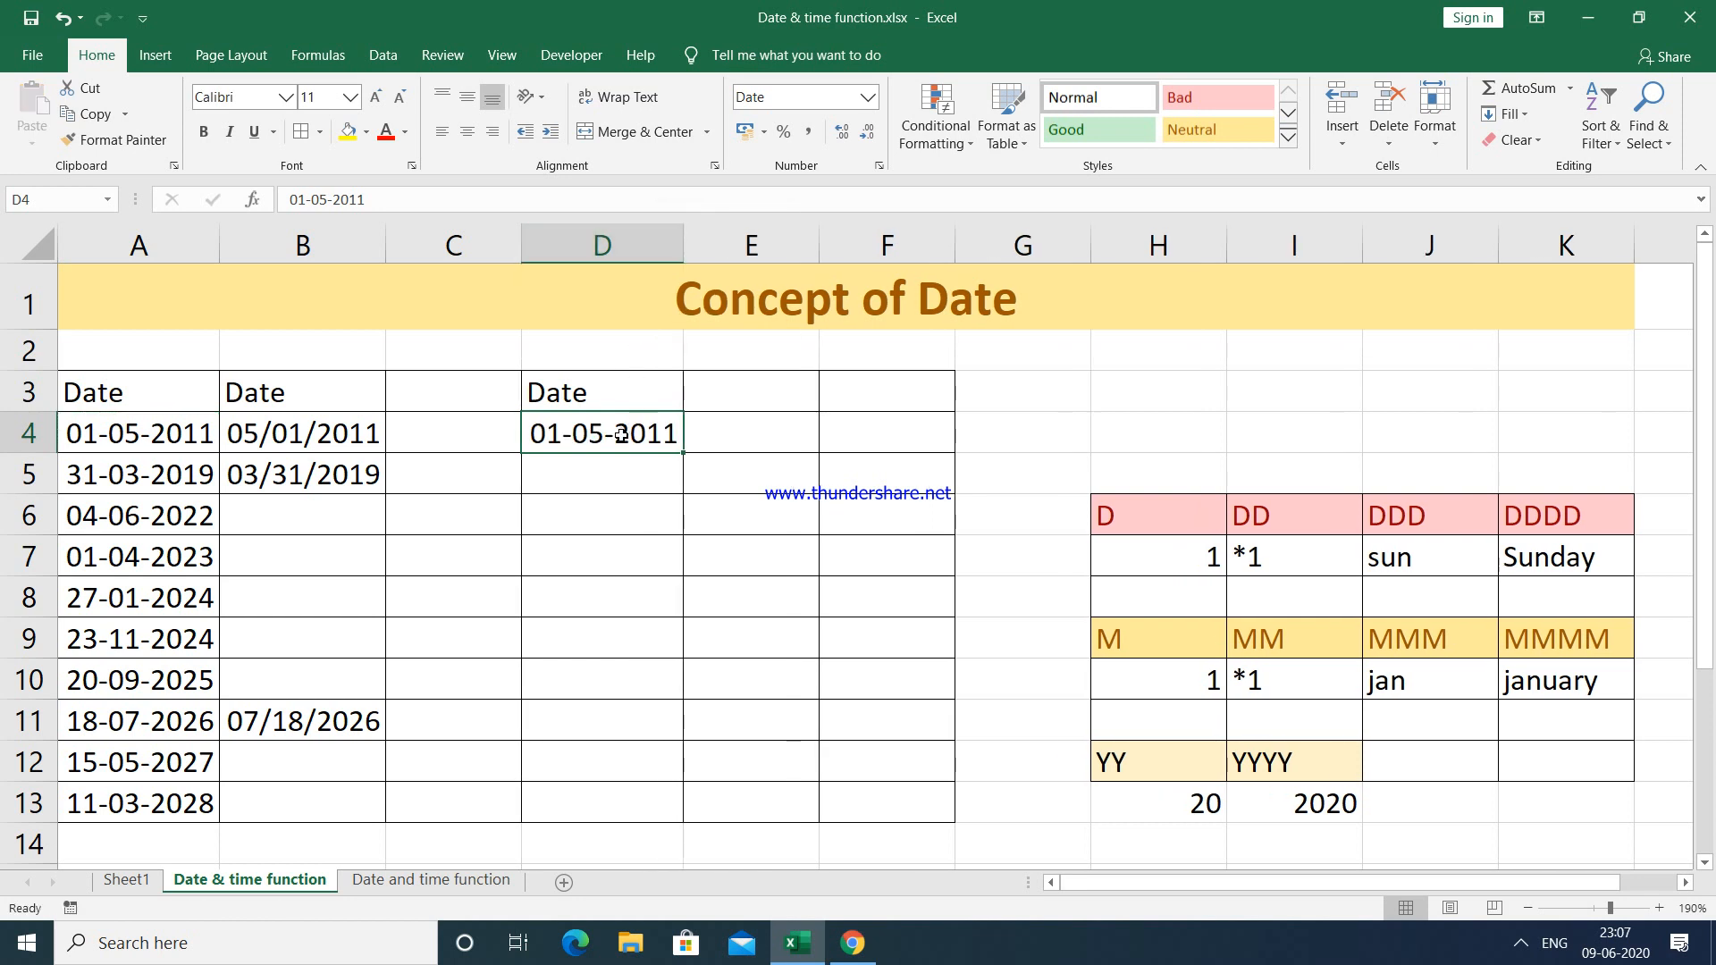
Step: Apply the custom number format dd-dddd-mmm-yyyy to cells D4:D13
{"action": "left_click_drag", "start_coordinate": [619, 516], "coordinate": [655, 791]}
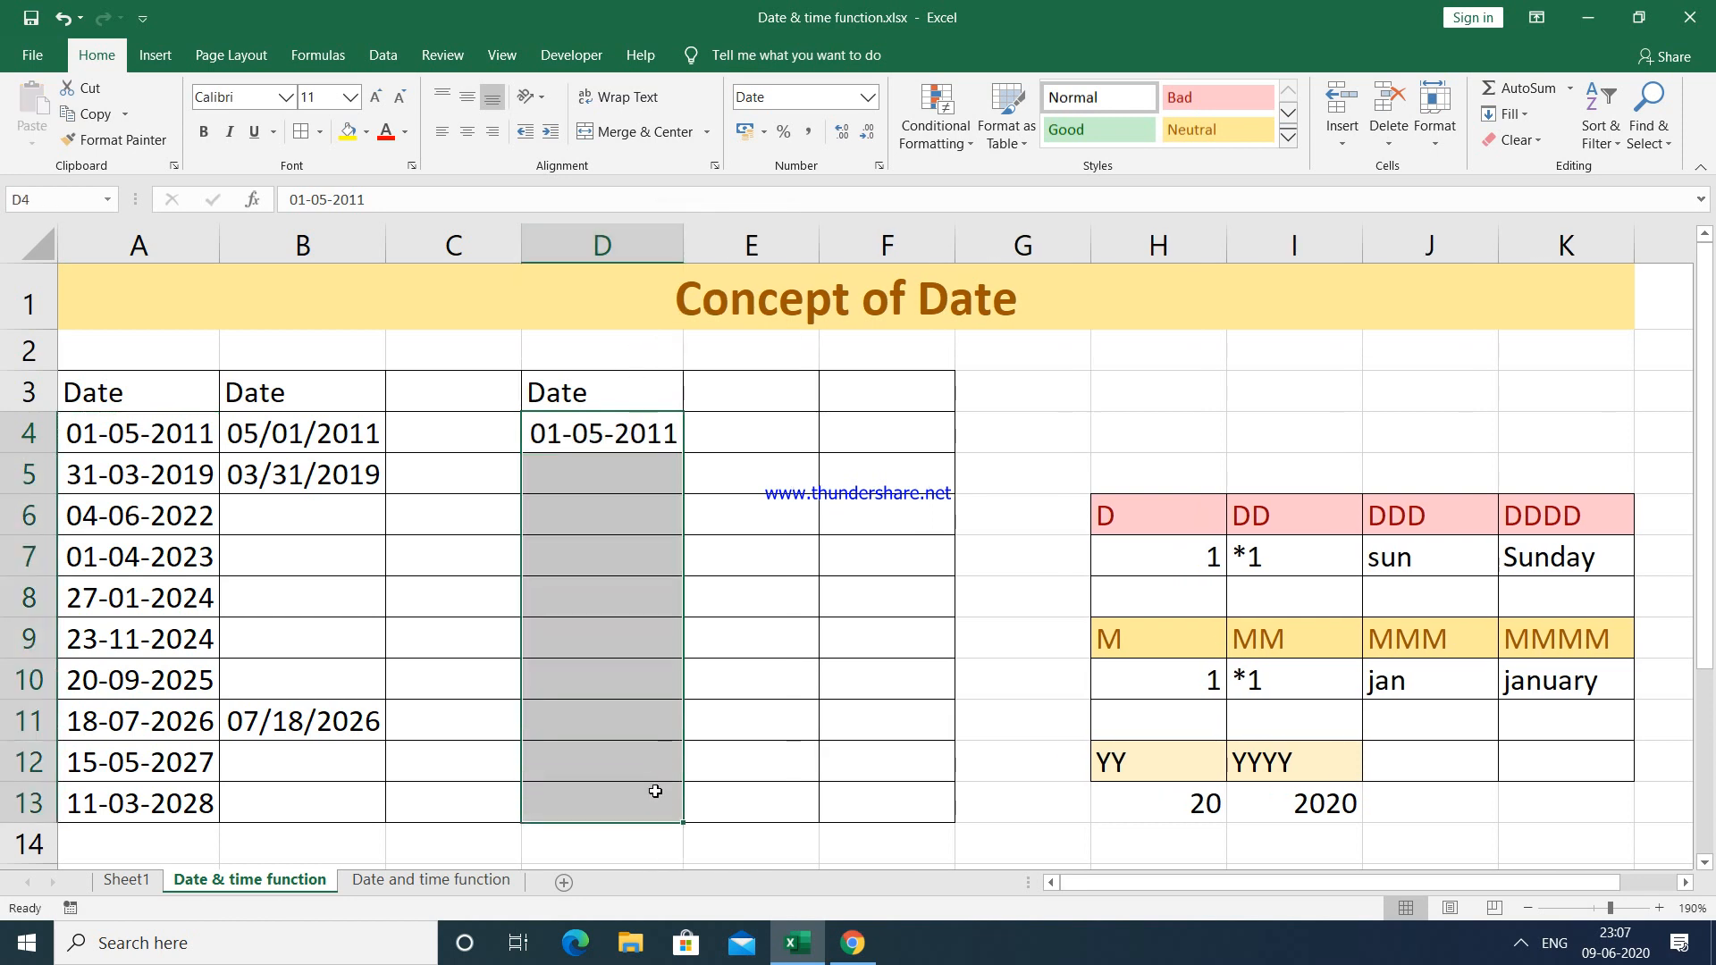
{"action": "left_click", "coordinate": [869, 98]}
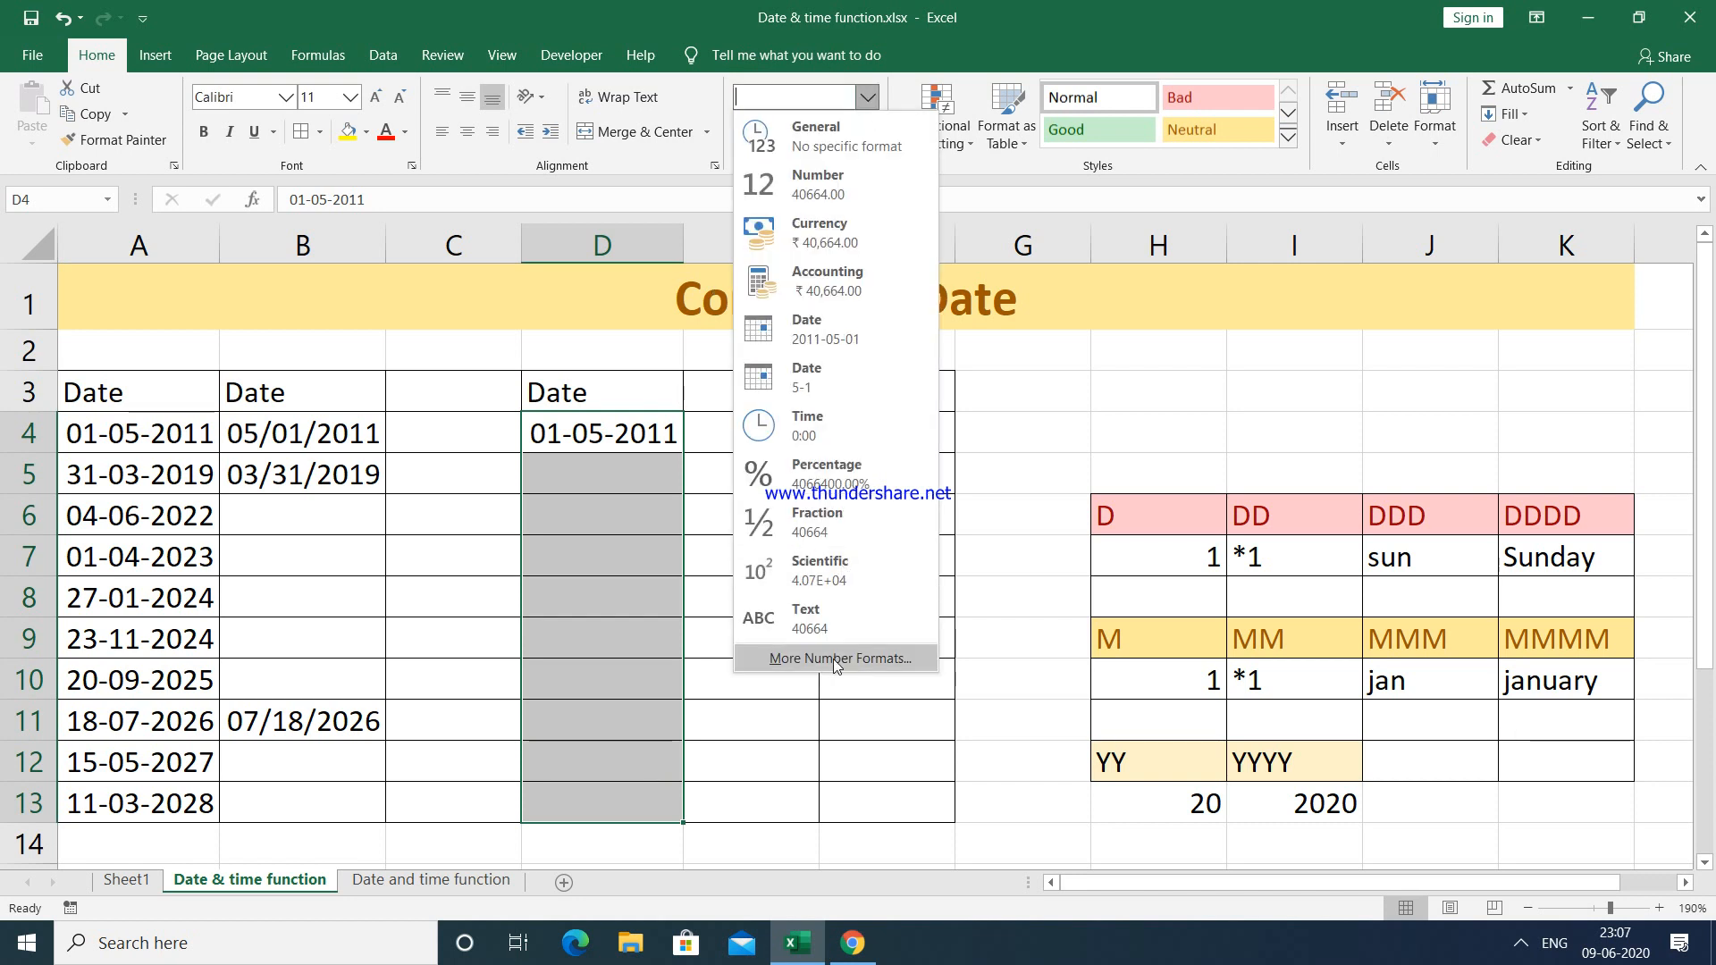
{"action": "left_click", "coordinate": [833, 663]}
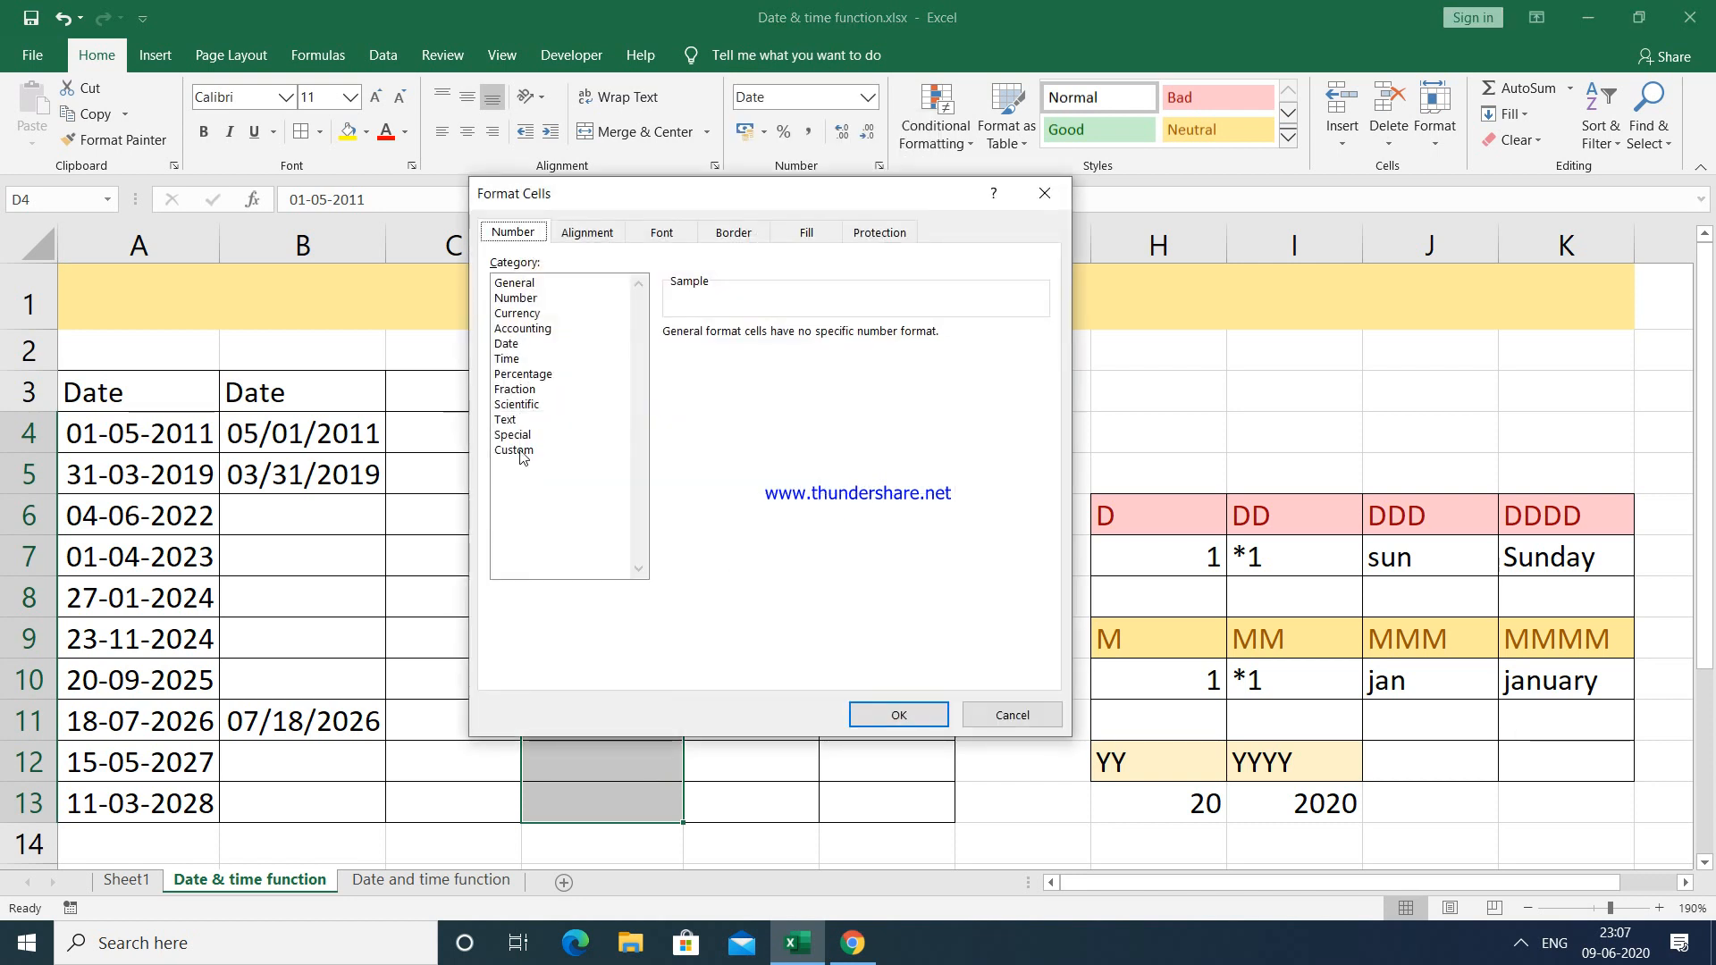
{"action": "left_click", "coordinate": [521, 452]}
{"action": "left_click_drag", "start_coordinate": [723, 200], "coordinate": [707, 298]}
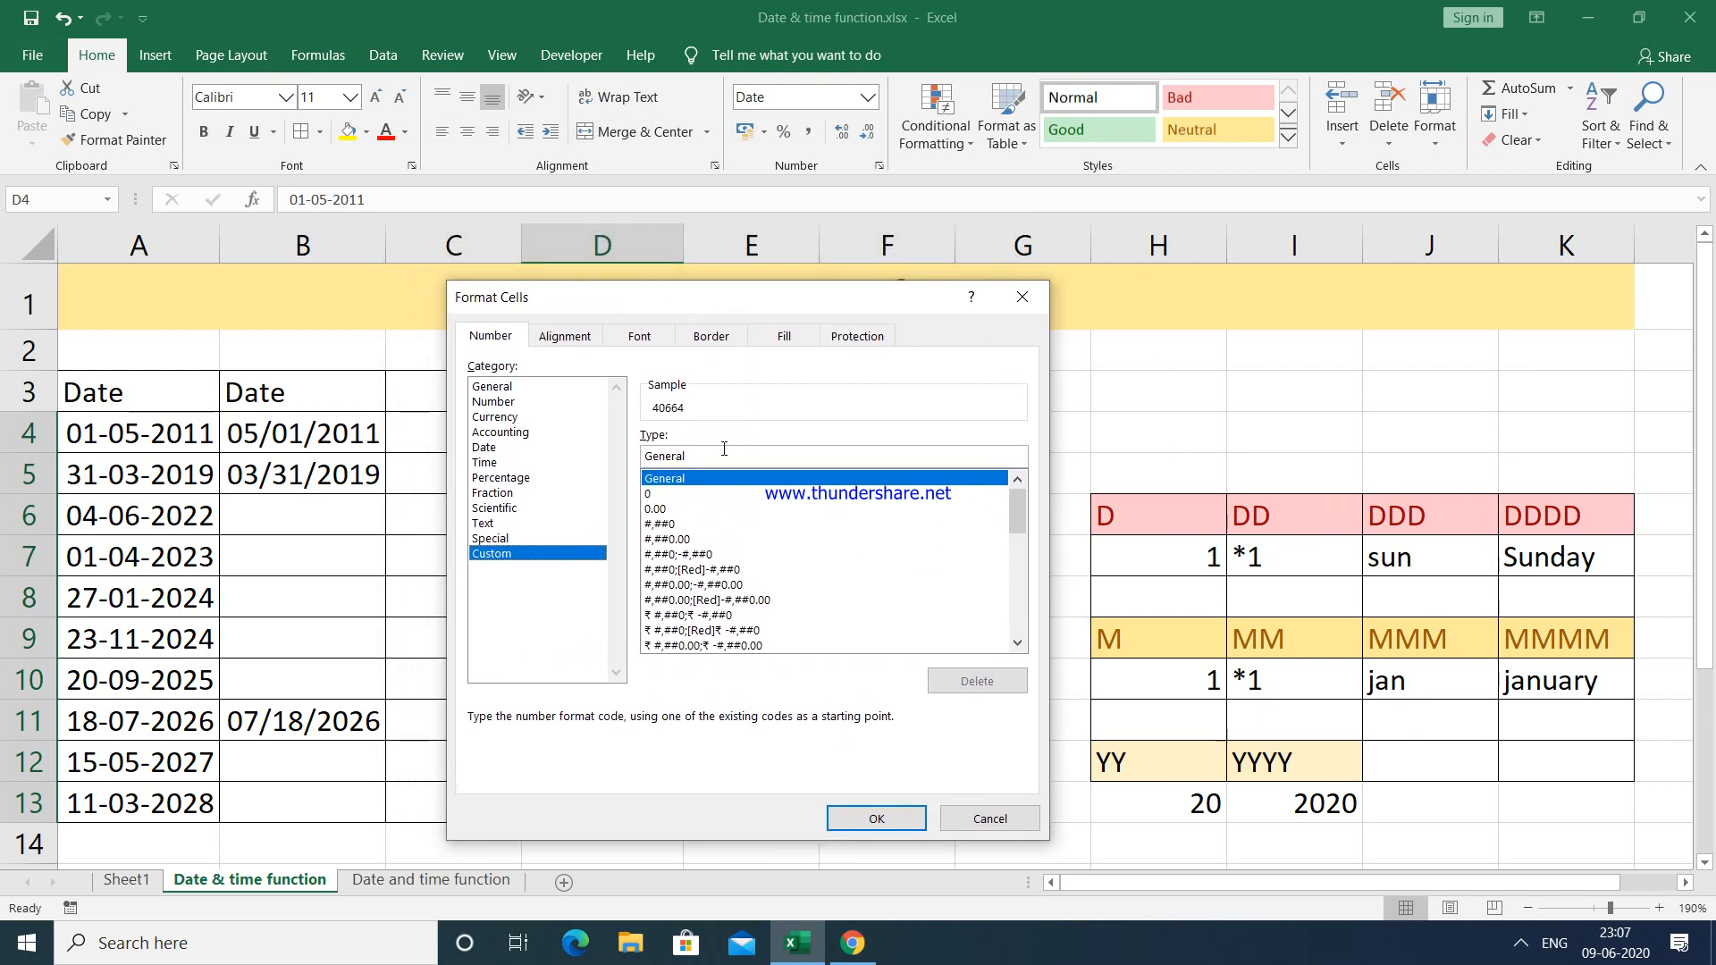
{"action": "key", "text": "BackSpace"}
{"action": "key", "text": "BackSpace"}
{"action": "key", "text": "BackSpace"}
{"action": "key", "text": "BackSpace"}
{"action": "key", "text": "BackSpace"}
{"action": "key", "text": "BackSpace"}
{"action": "key", "text": "BackSpace"}
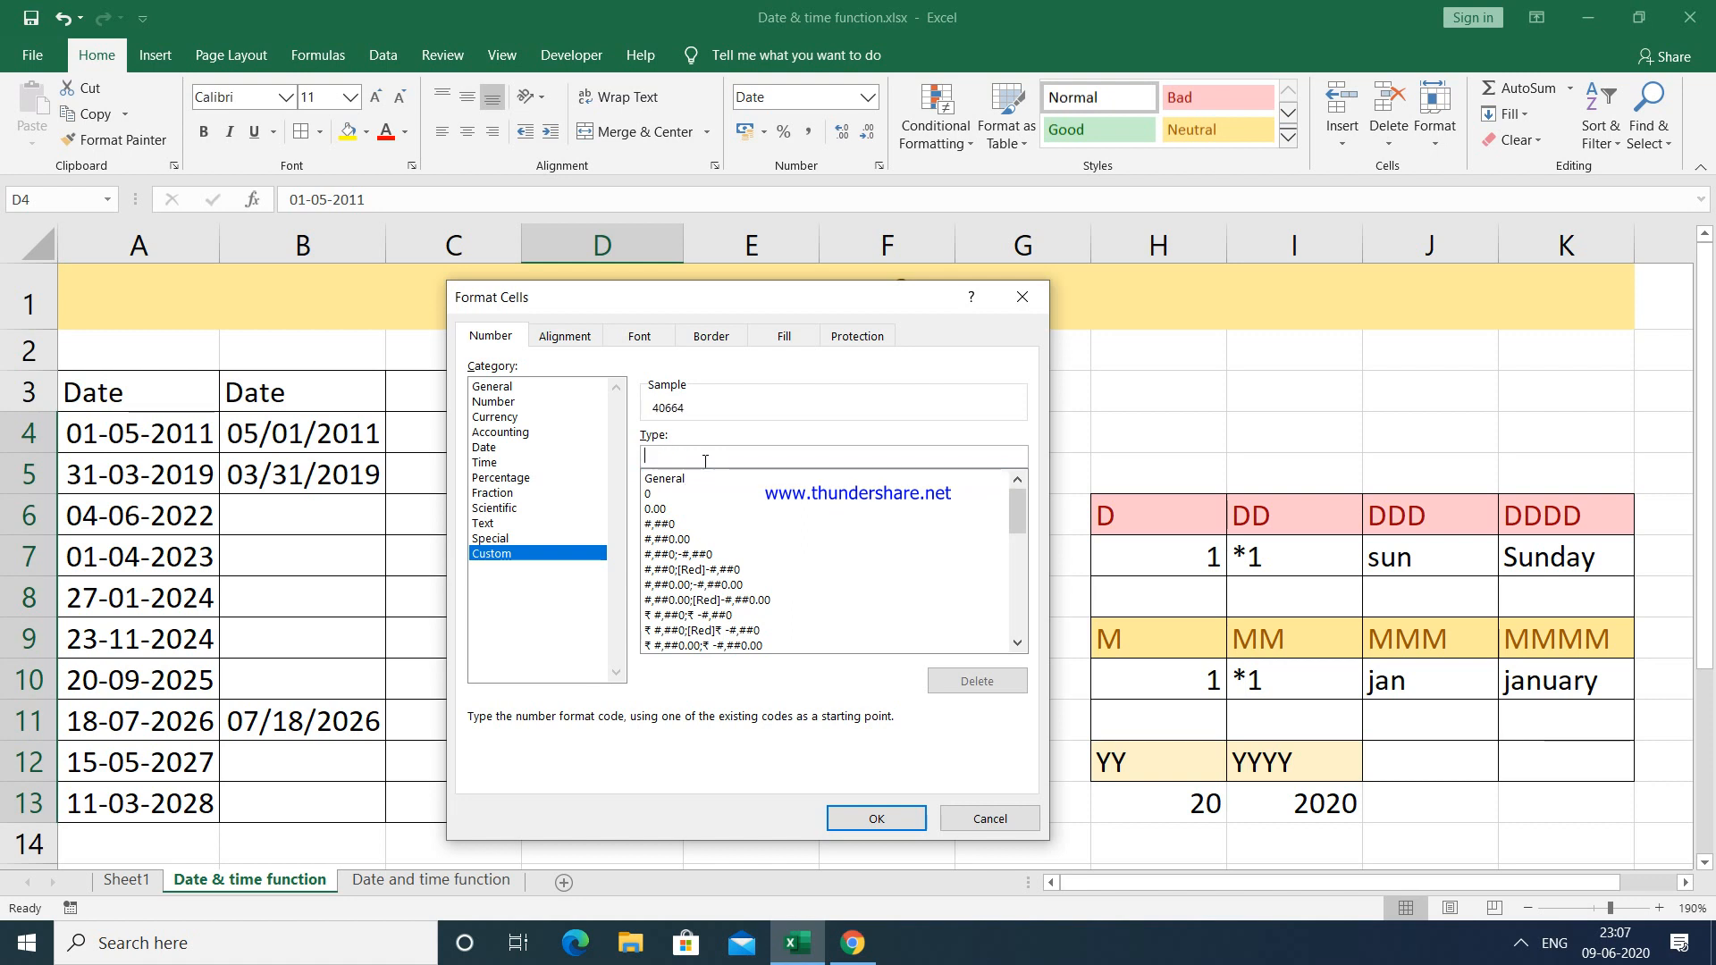
{"action": "type", "text": "dd-"}
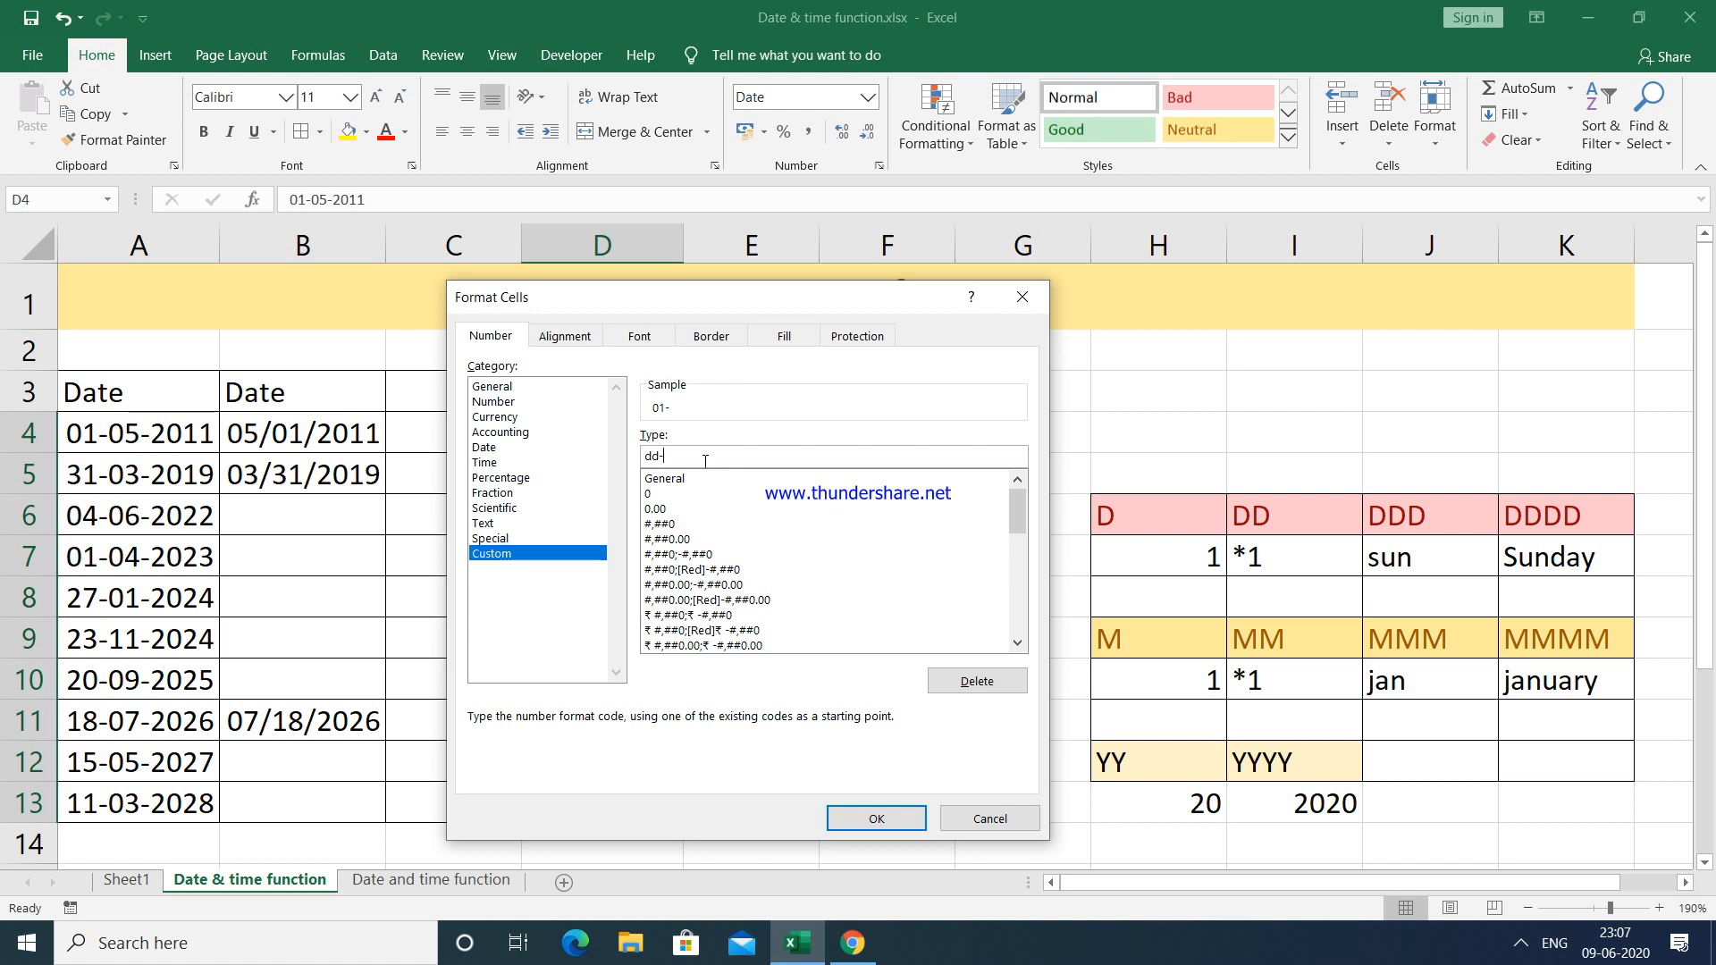
{"action": "type", "text": "dd"}
{"action": "type", "text": "dd"}
{"action": "type", "text": "mmm"}
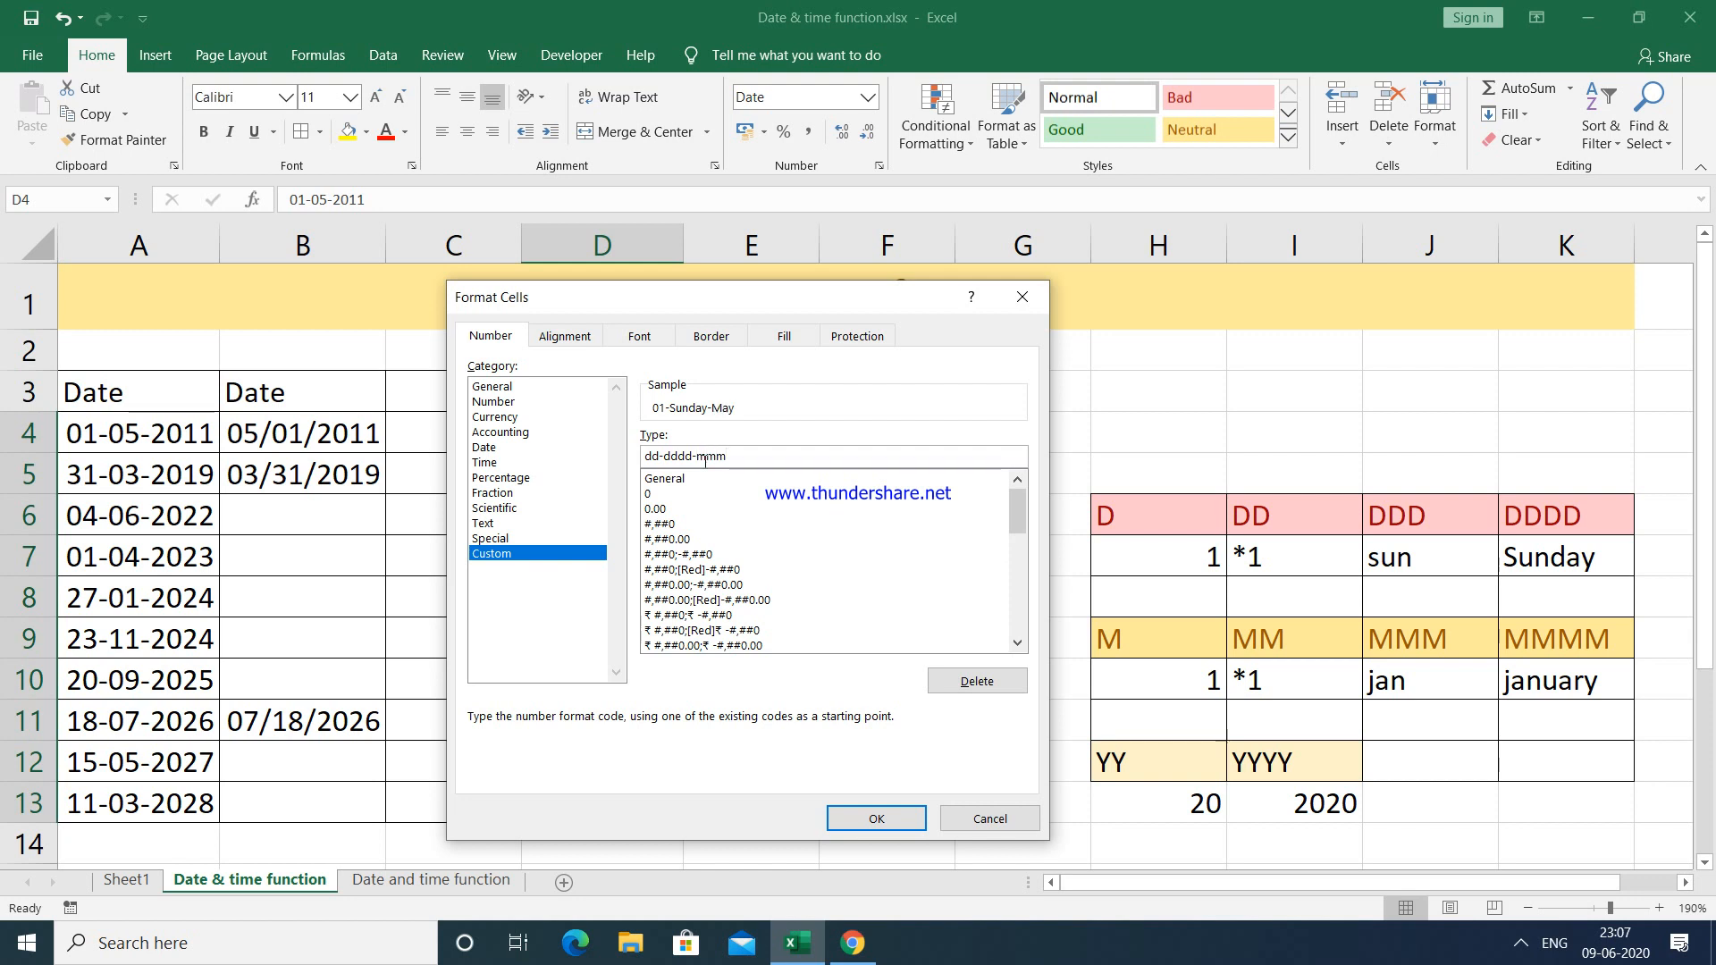
{"action": "type", "text": "-yyyy"}
{"action": "left_click", "coordinate": [875, 830]}
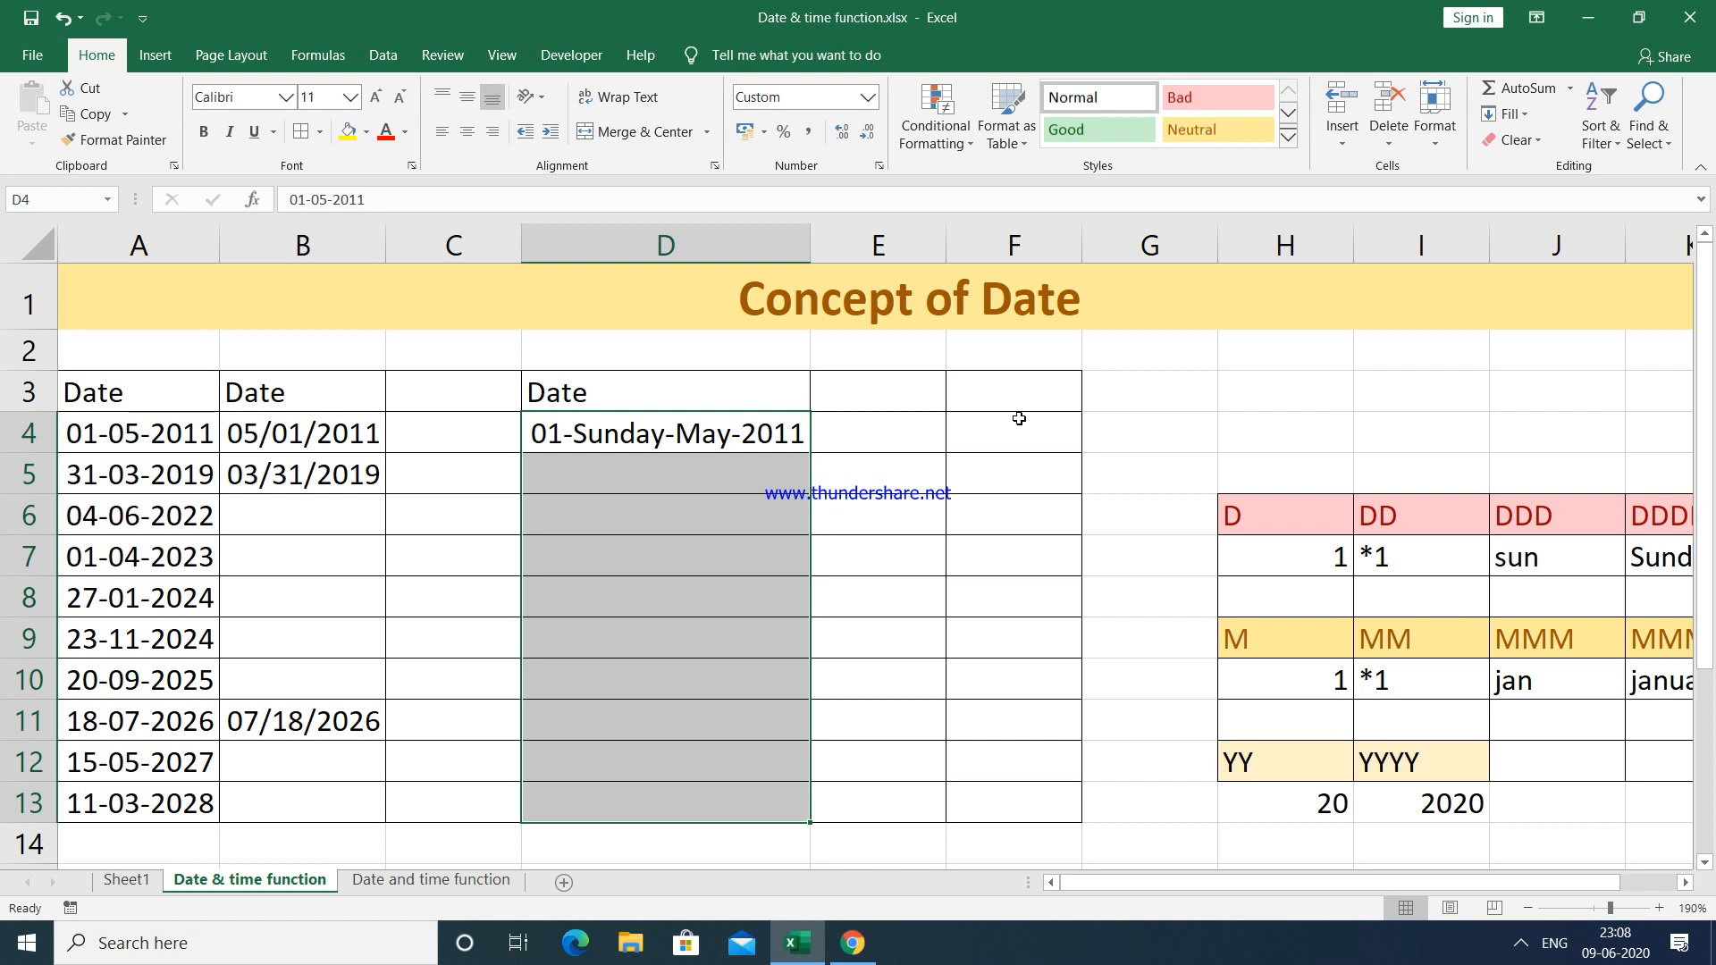
{"action": "left_click", "coordinate": [698, 424]}
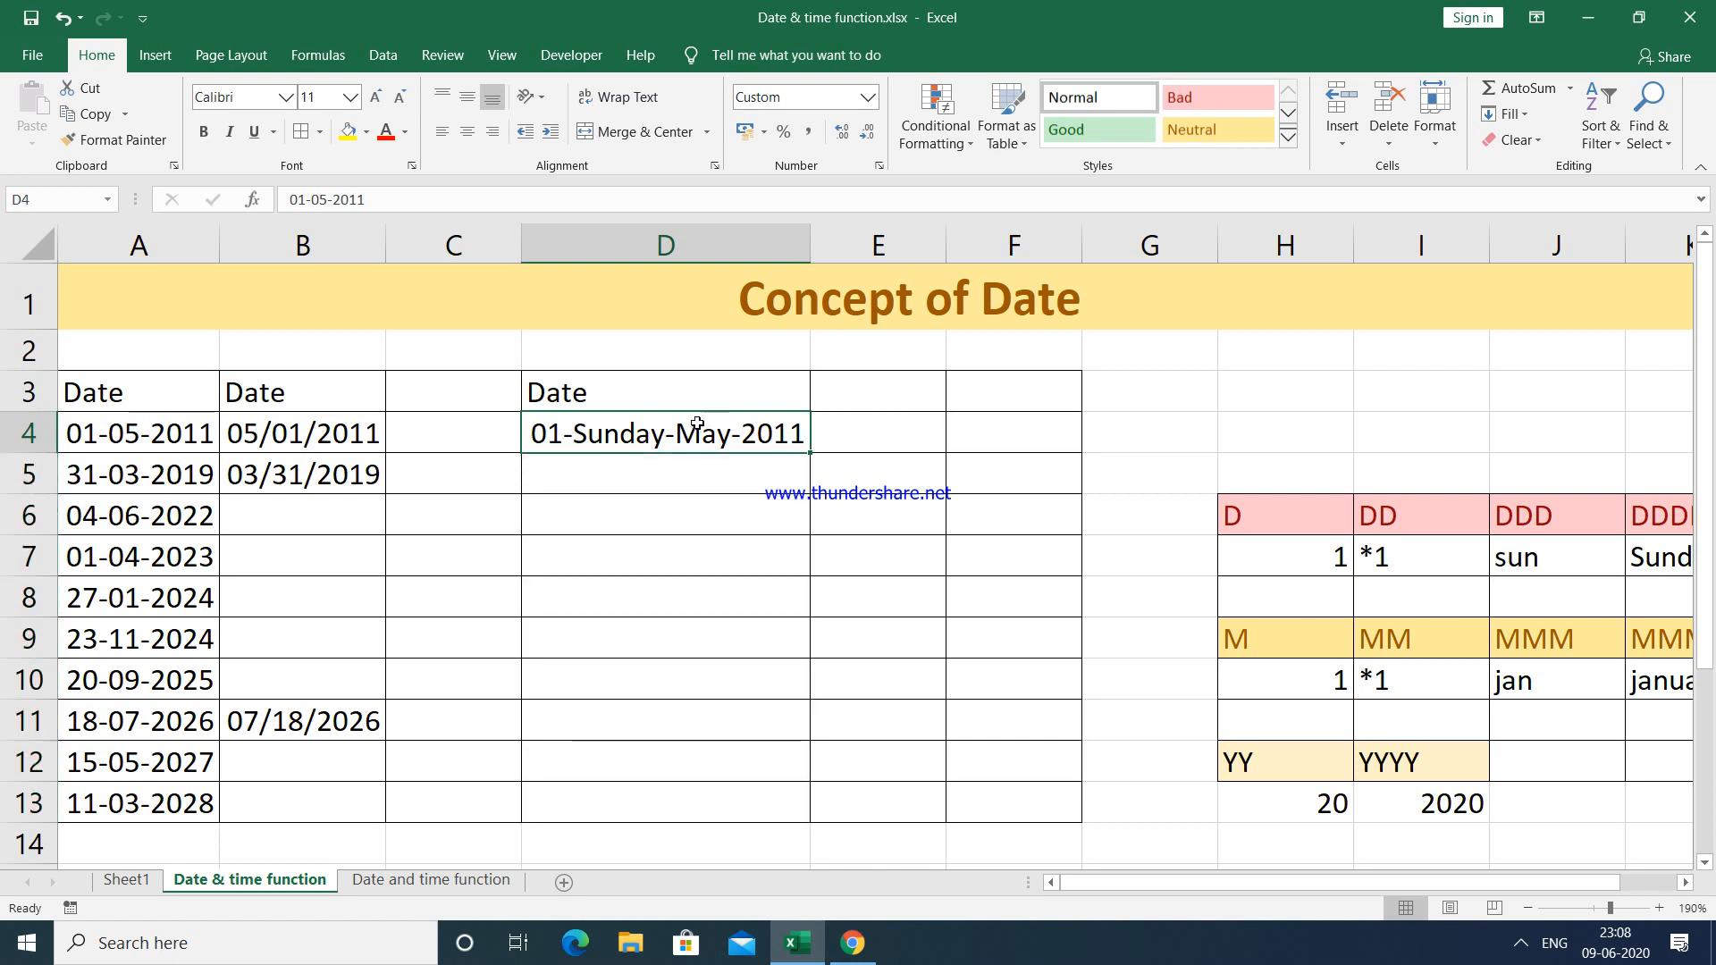
Step: Copy the date from D4 into E4 and widen column E to fit it
{"action": "key", "text": "ctrl+c"}
{"action": "left_click", "coordinate": [877, 432]}
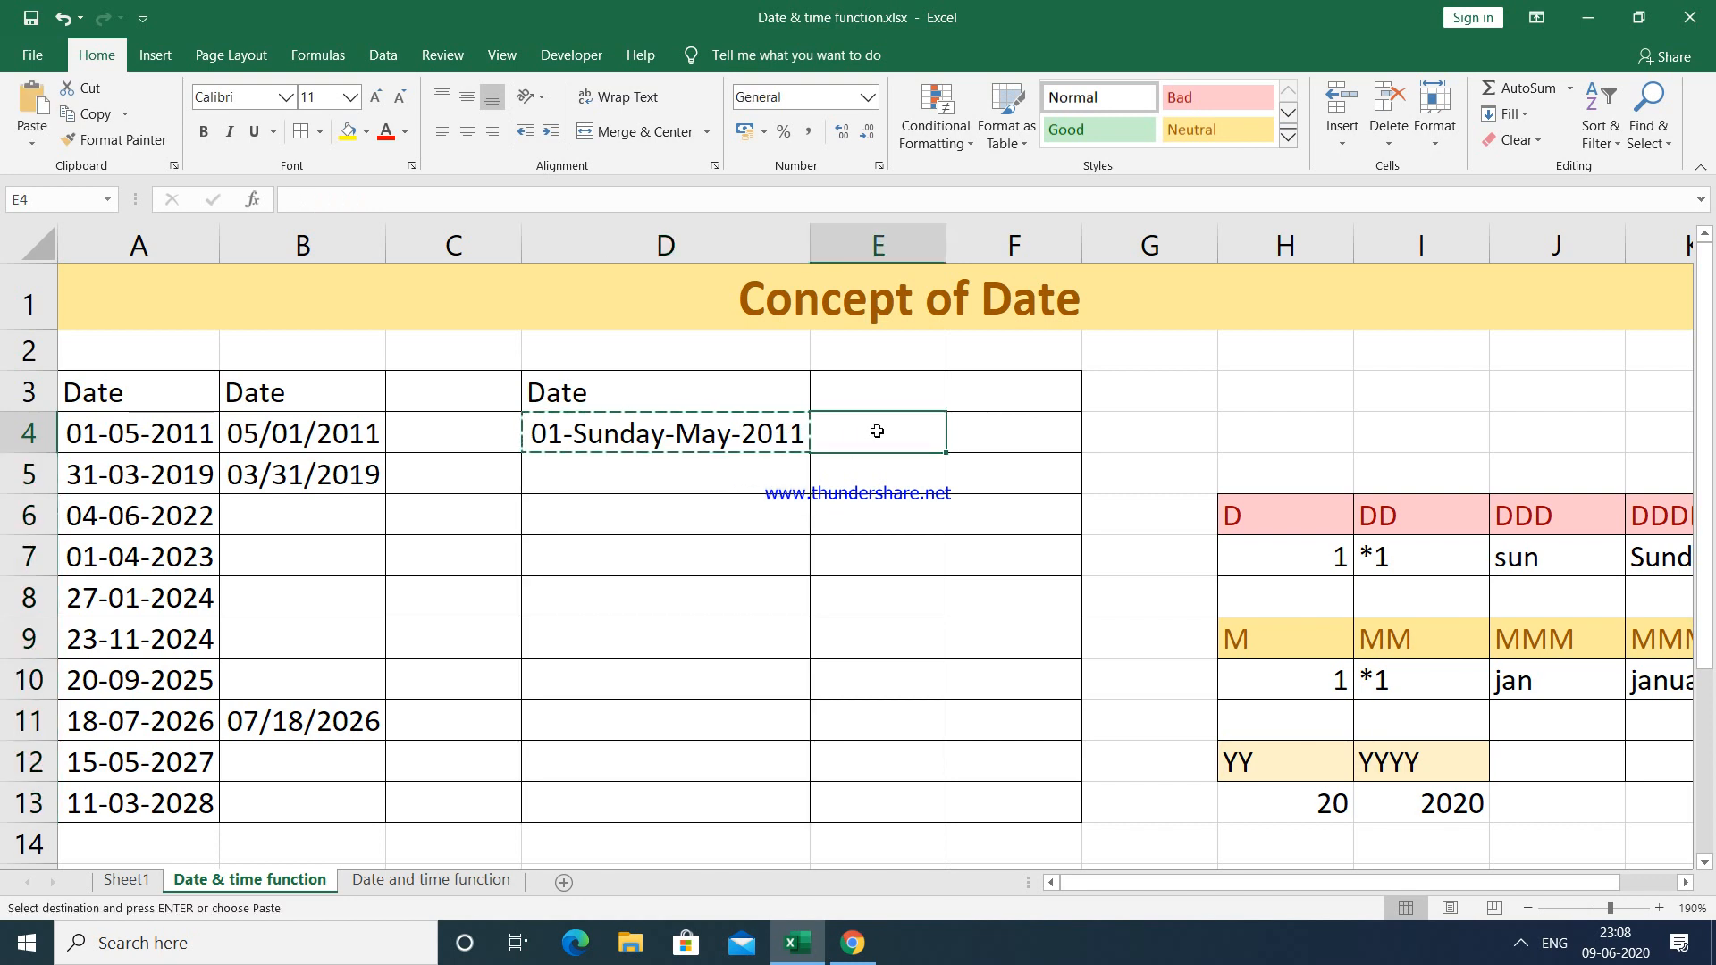
{"action": "key", "text": "ctrl+v"}
{"action": "left_click_drag", "start_coordinate": [948, 243], "coordinate": [948, 243]}
{"action": "double_click", "coordinate": [948, 243]}
{"action": "left_click", "coordinate": [1527, 908]}
{"action": "left_click", "coordinate": [1528, 909]}
{"action": "left_click", "coordinate": [1528, 909]}
{"action": "left_click", "coordinate": [1528, 909]}
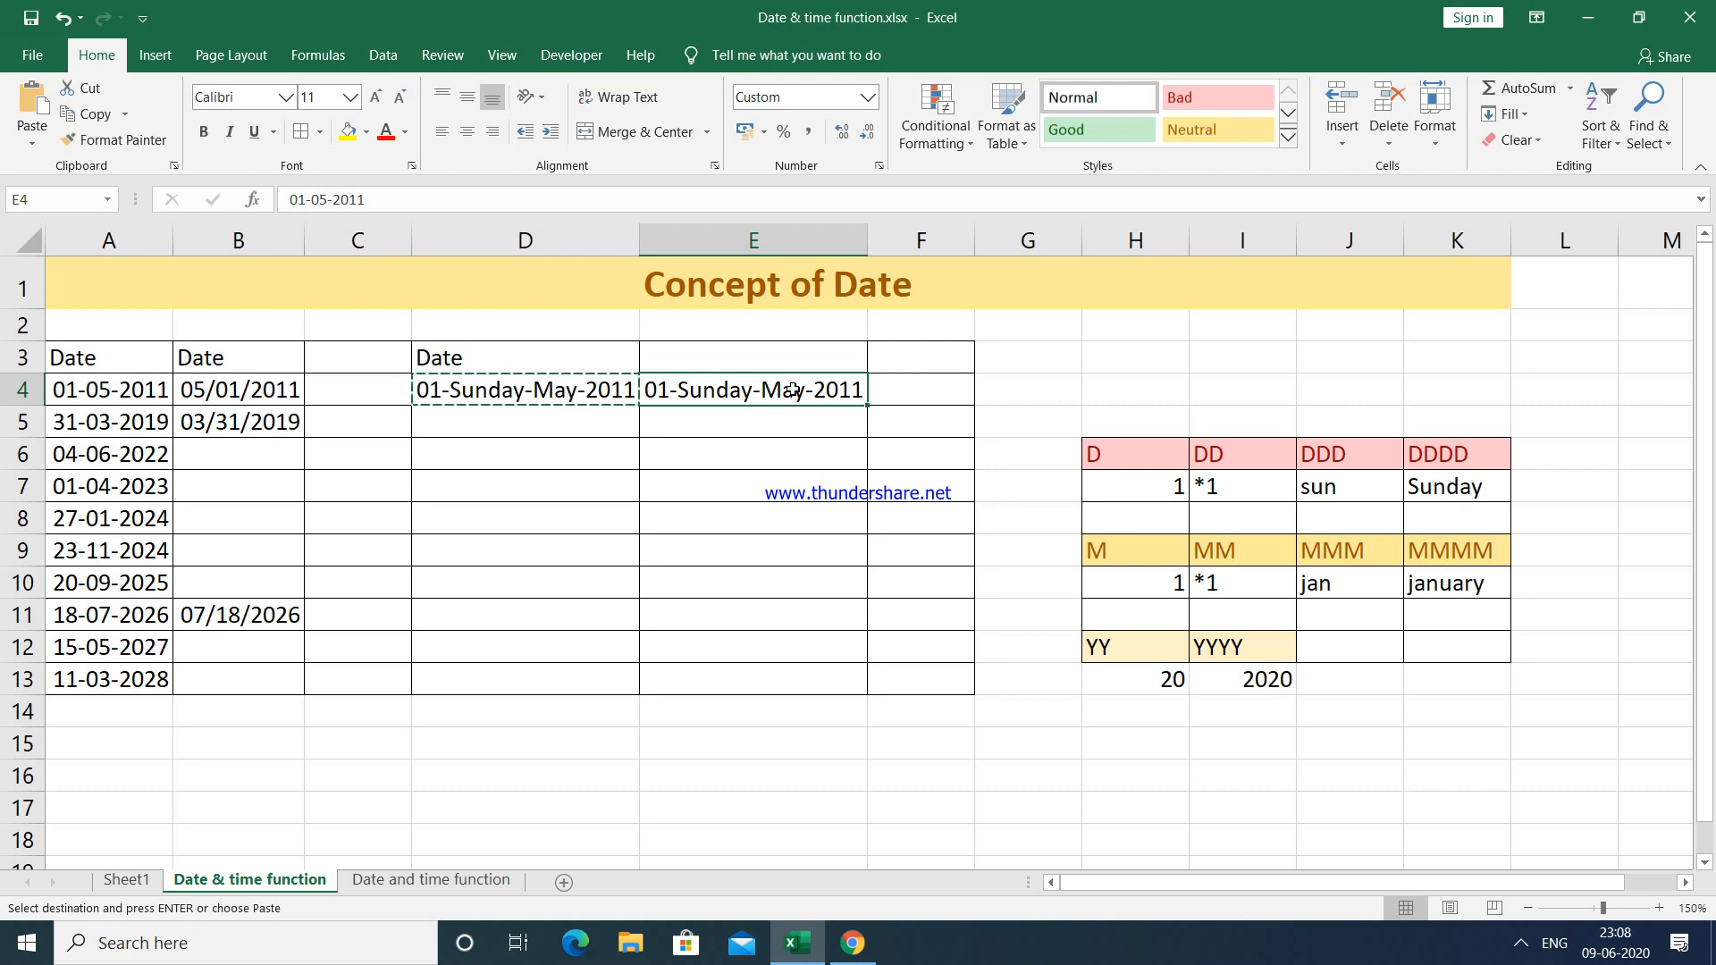
Step: Apply the custom number format dd-ddd-mm-mmm-yyyy to cells E4:E13
{"action": "left_click_drag", "start_coordinate": [784, 402], "coordinate": [796, 675]}
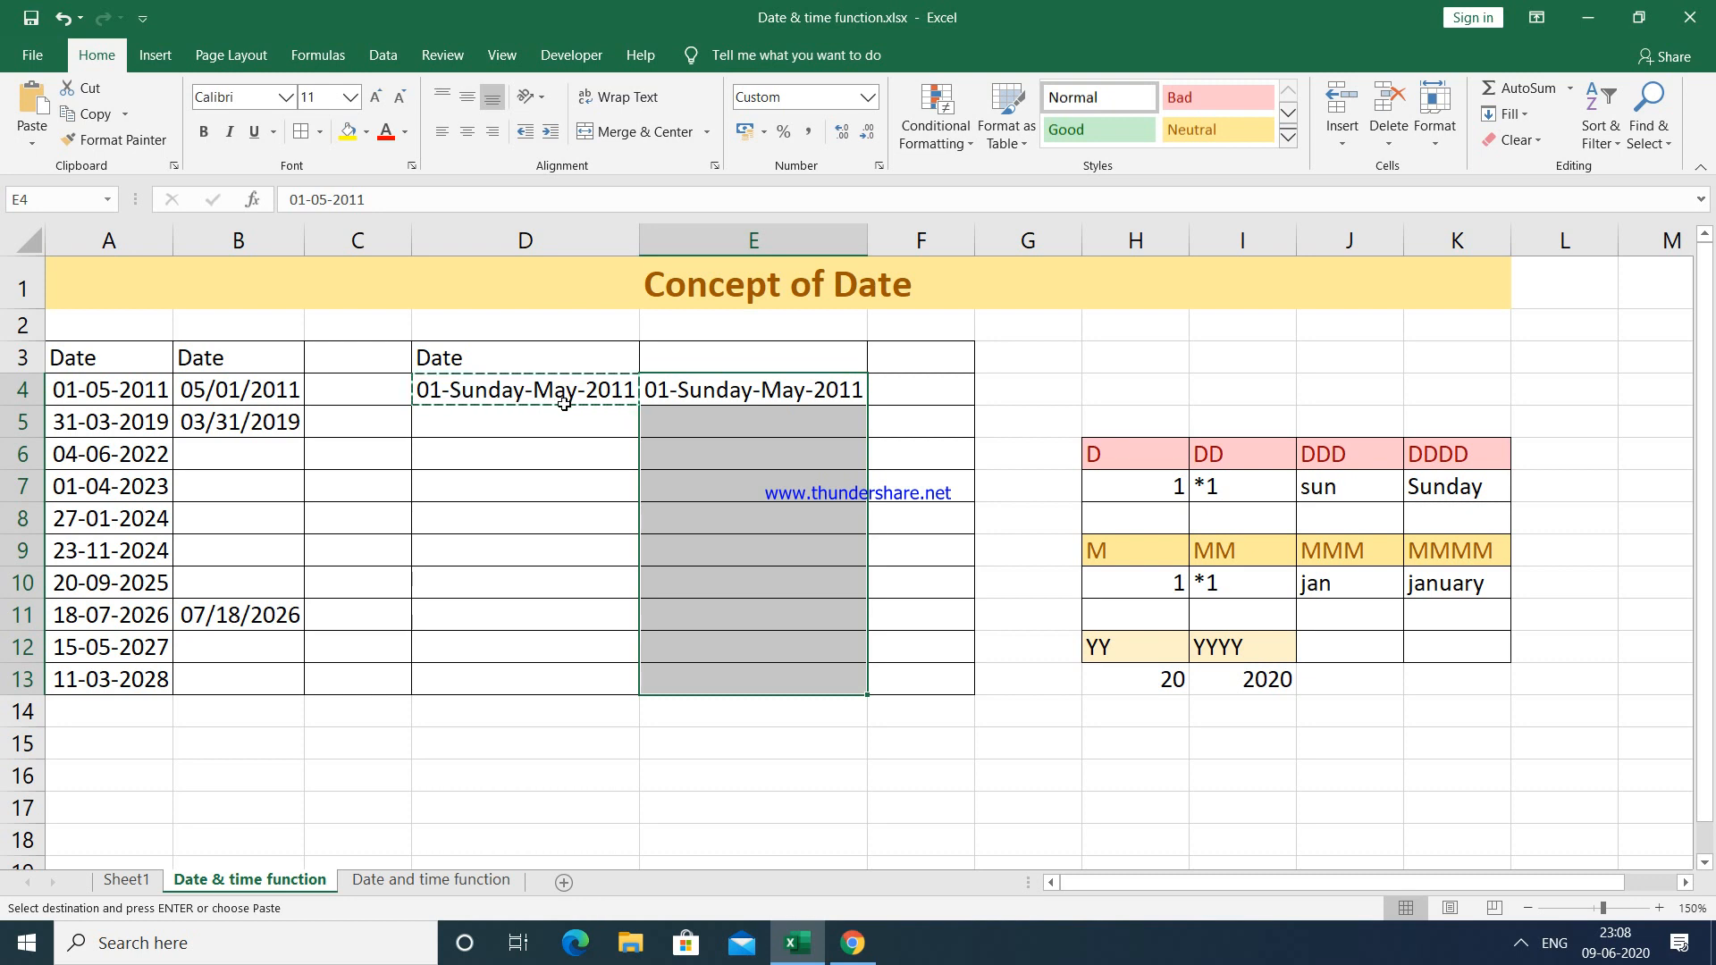
{"action": "left_click", "coordinate": [867, 96]}
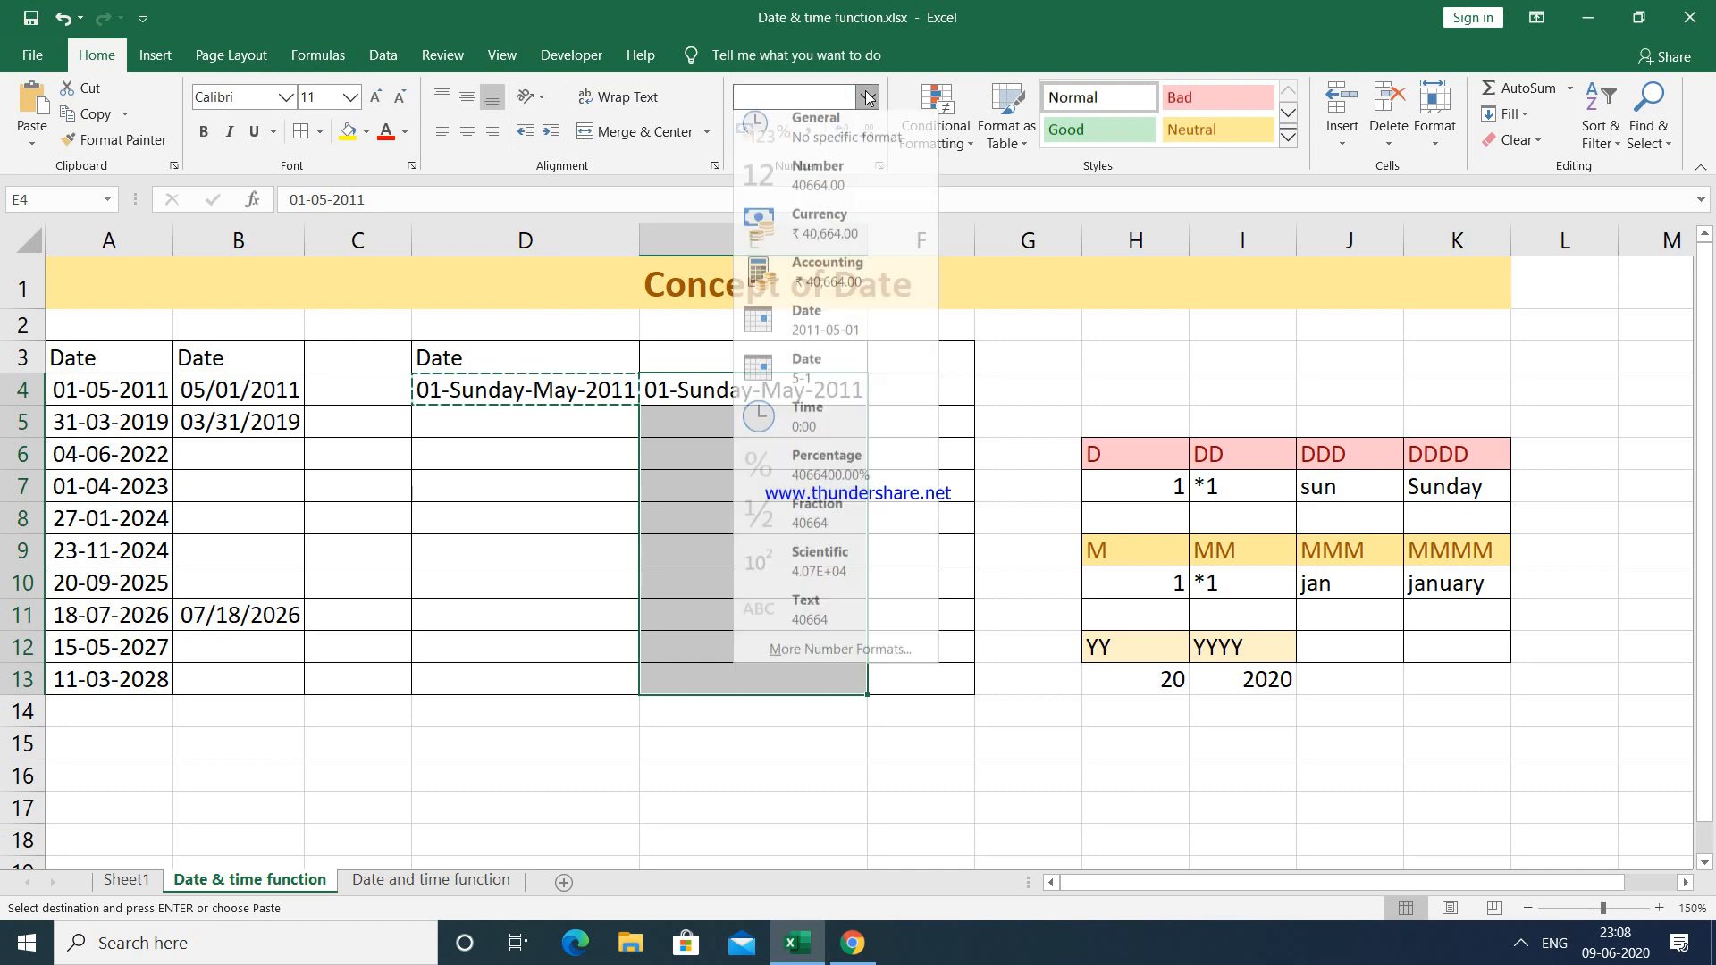
{"action": "left_click", "coordinate": [827, 658]}
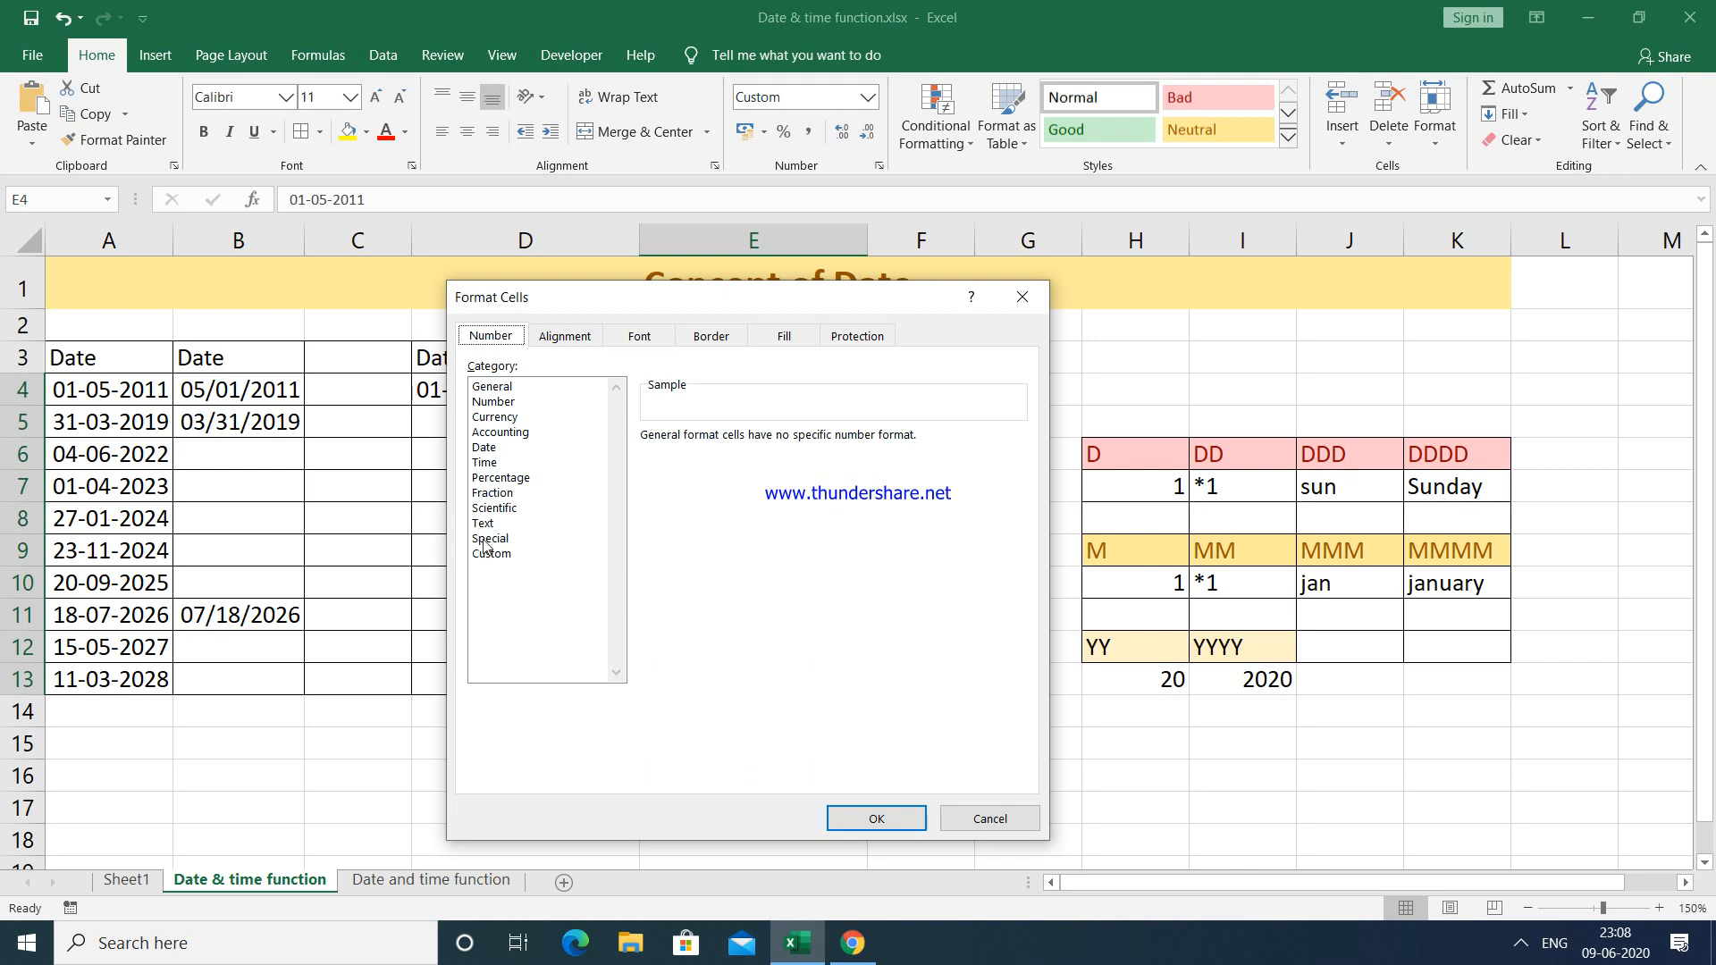
{"action": "left_click", "coordinate": [490, 554]}
{"action": "left_click", "coordinate": [699, 455]}
{"action": "key", "text": "BackSpace"}
{"action": "key", "text": "BackSpace"}
{"action": "key", "text": "BackSpace"}
{"action": "key", "text": "BackSpace"}
{"action": "key", "text": "BackSpace"}
{"action": "key", "text": "BackSpace"}
{"action": "key", "text": "BackSpace"}
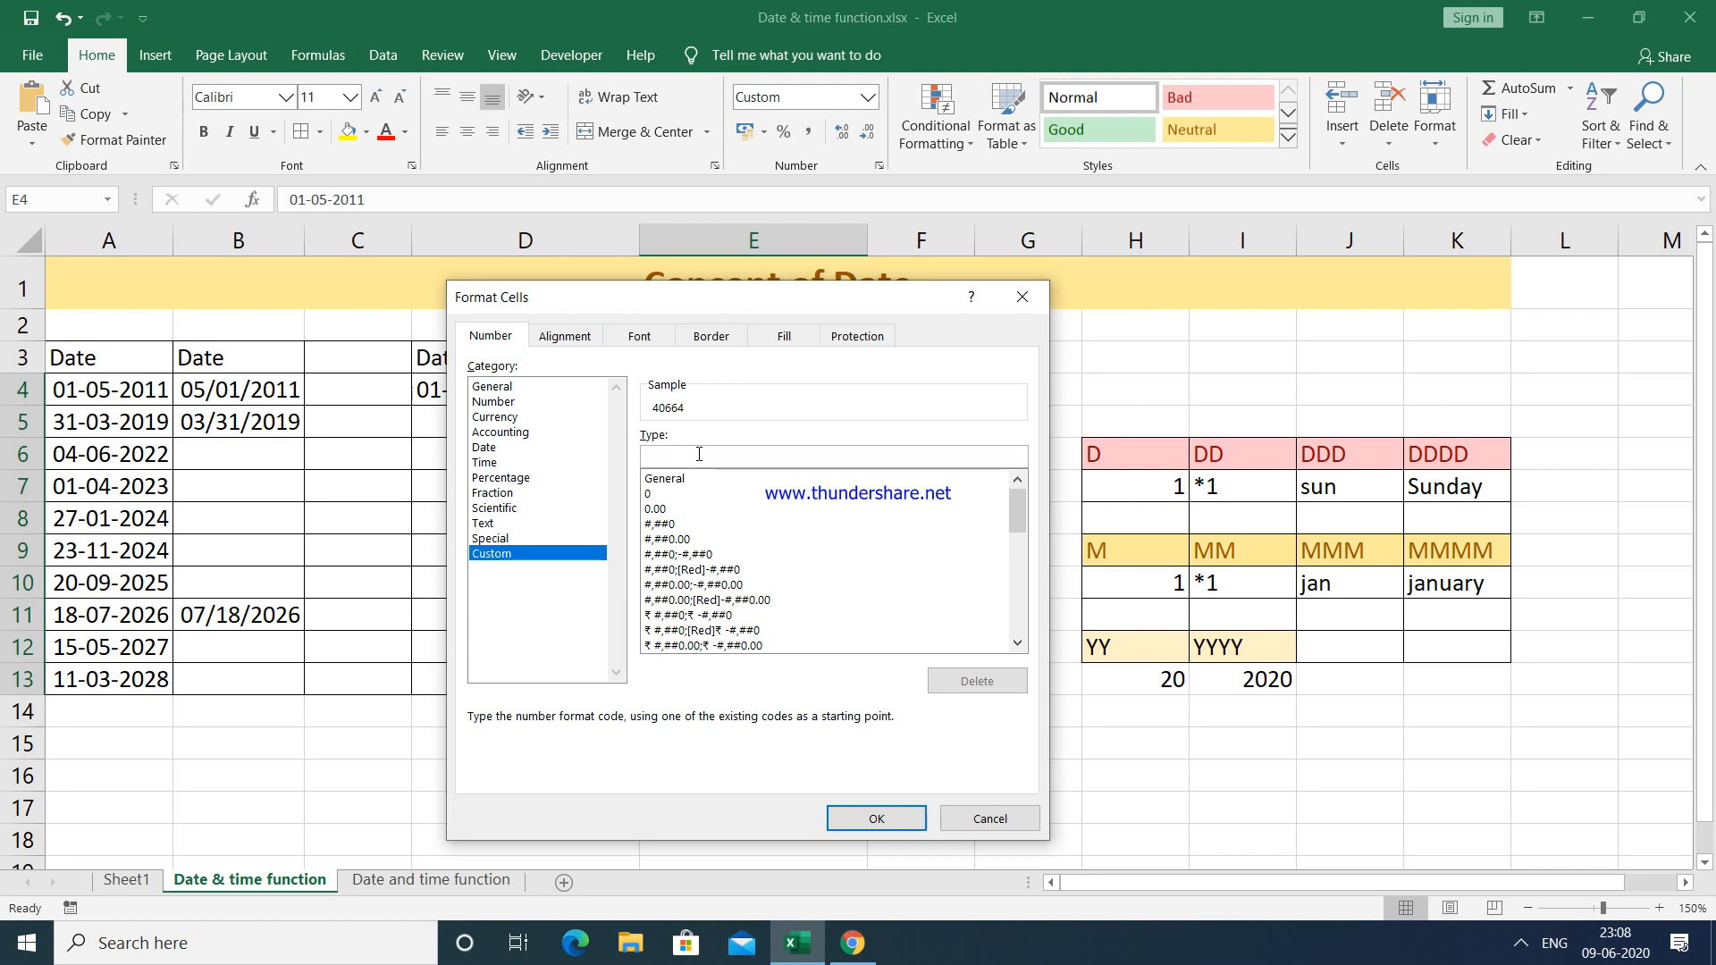
{"action": "type", "text": "dd-ddd"}
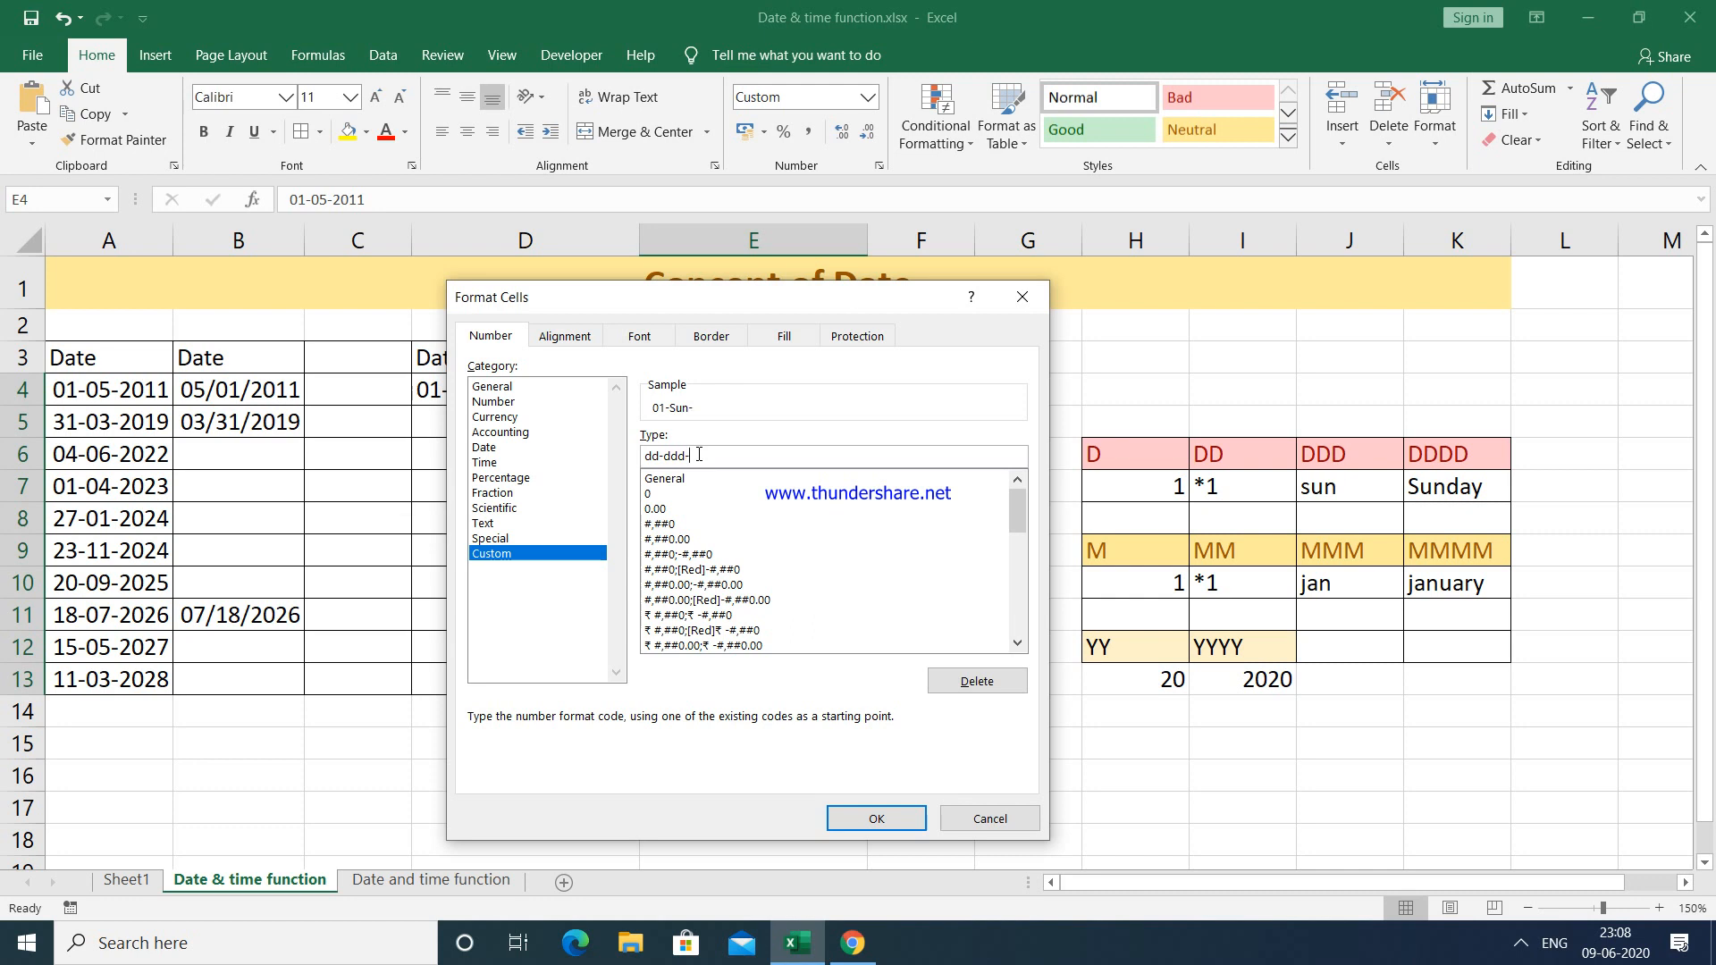
{"action": "type", "text": "-mm-mmm-yyyy"}
{"action": "left_click", "coordinate": [877, 820]}
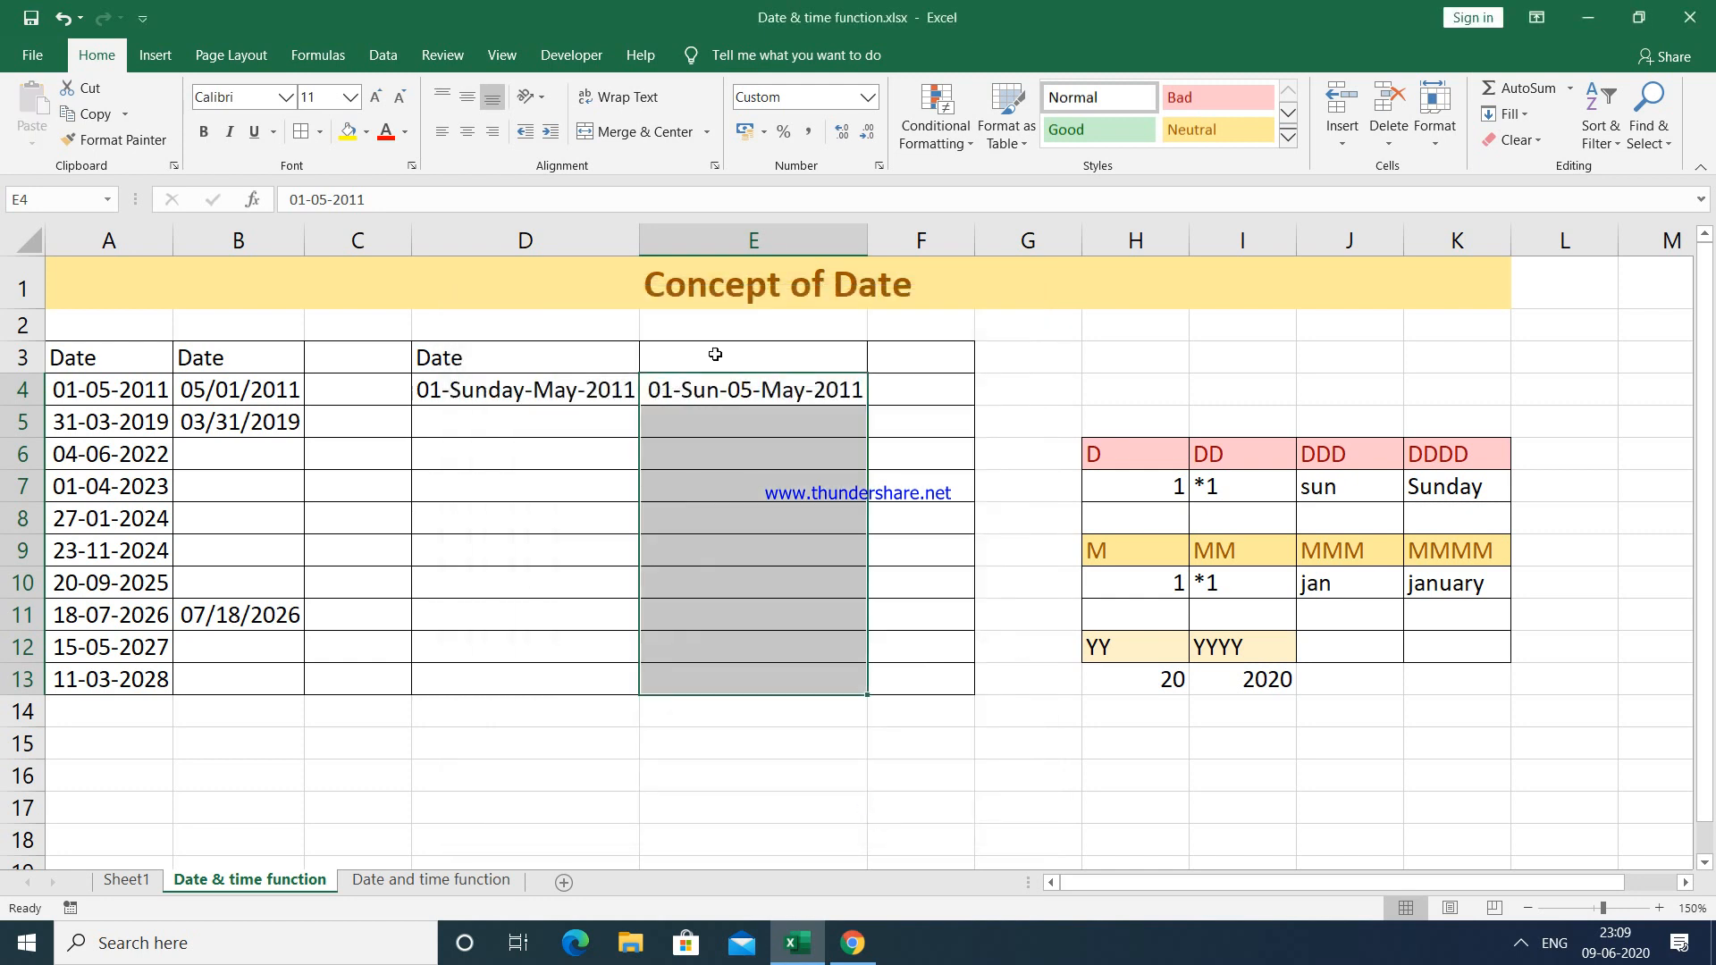
Step: Enter the date 1 October 1991 in E8 to test the column's custom format
{"action": "left_click", "coordinate": [761, 511]}
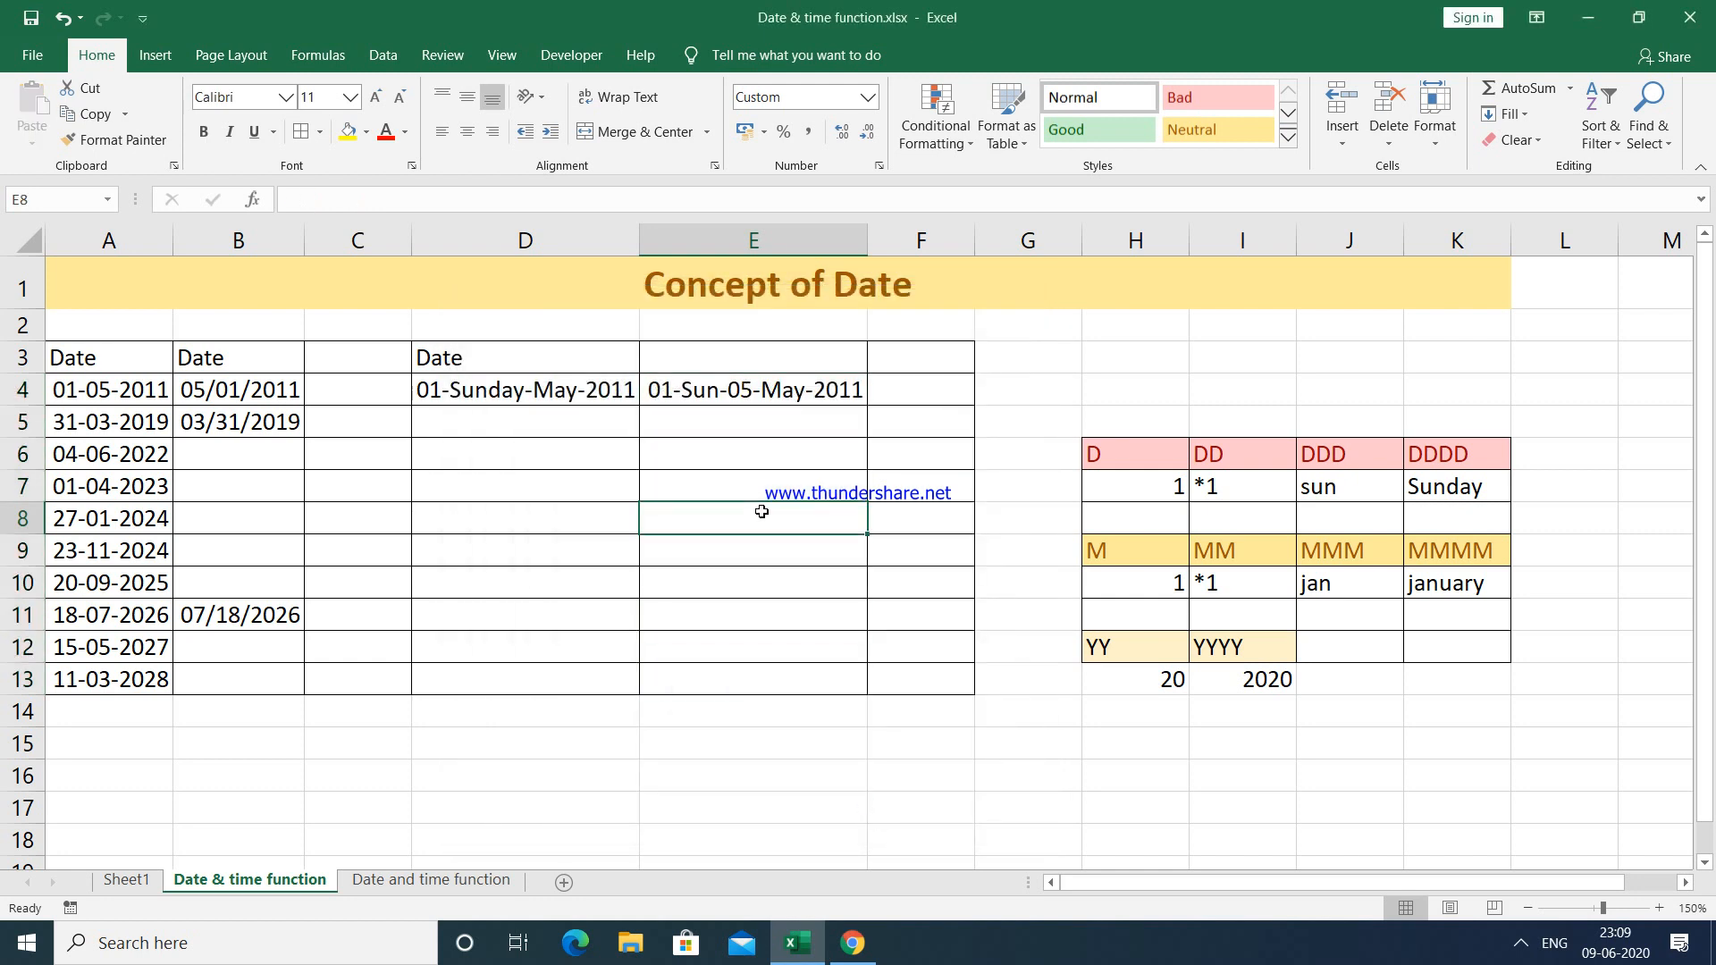
{"action": "type", "text": "01-"}
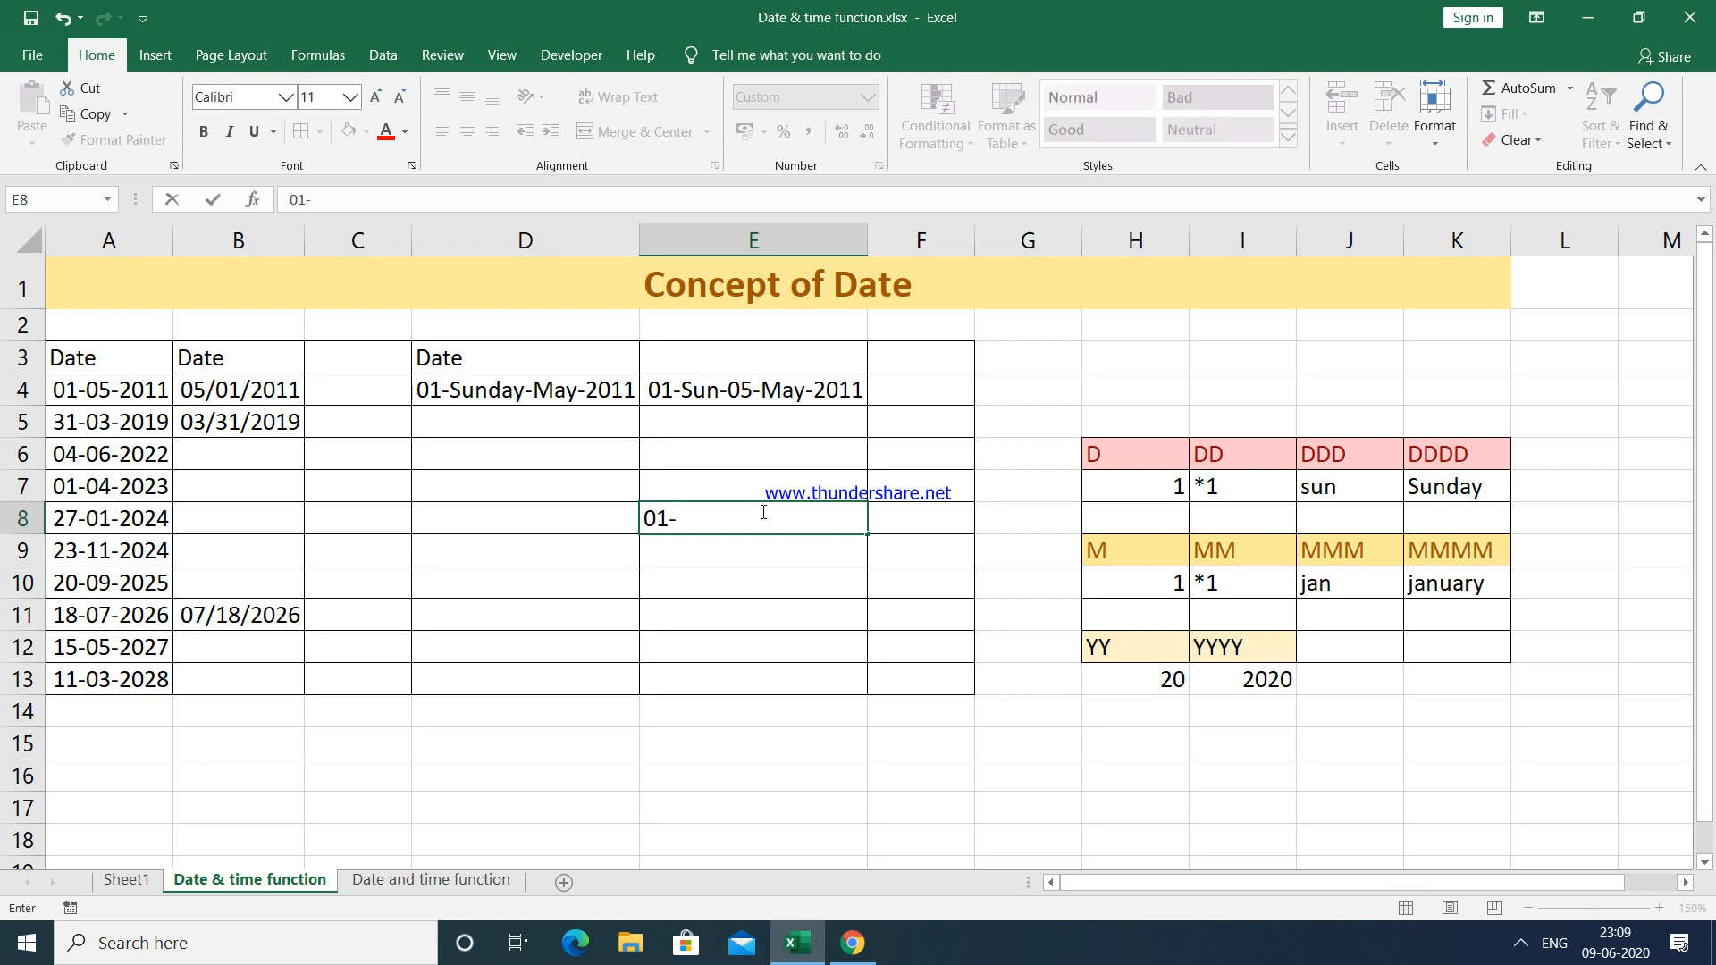
{"action": "type", "text": "Tue-10"}
{"action": "type", "text": "-Oct-1991"}
{"action": "key", "text": "Return"}
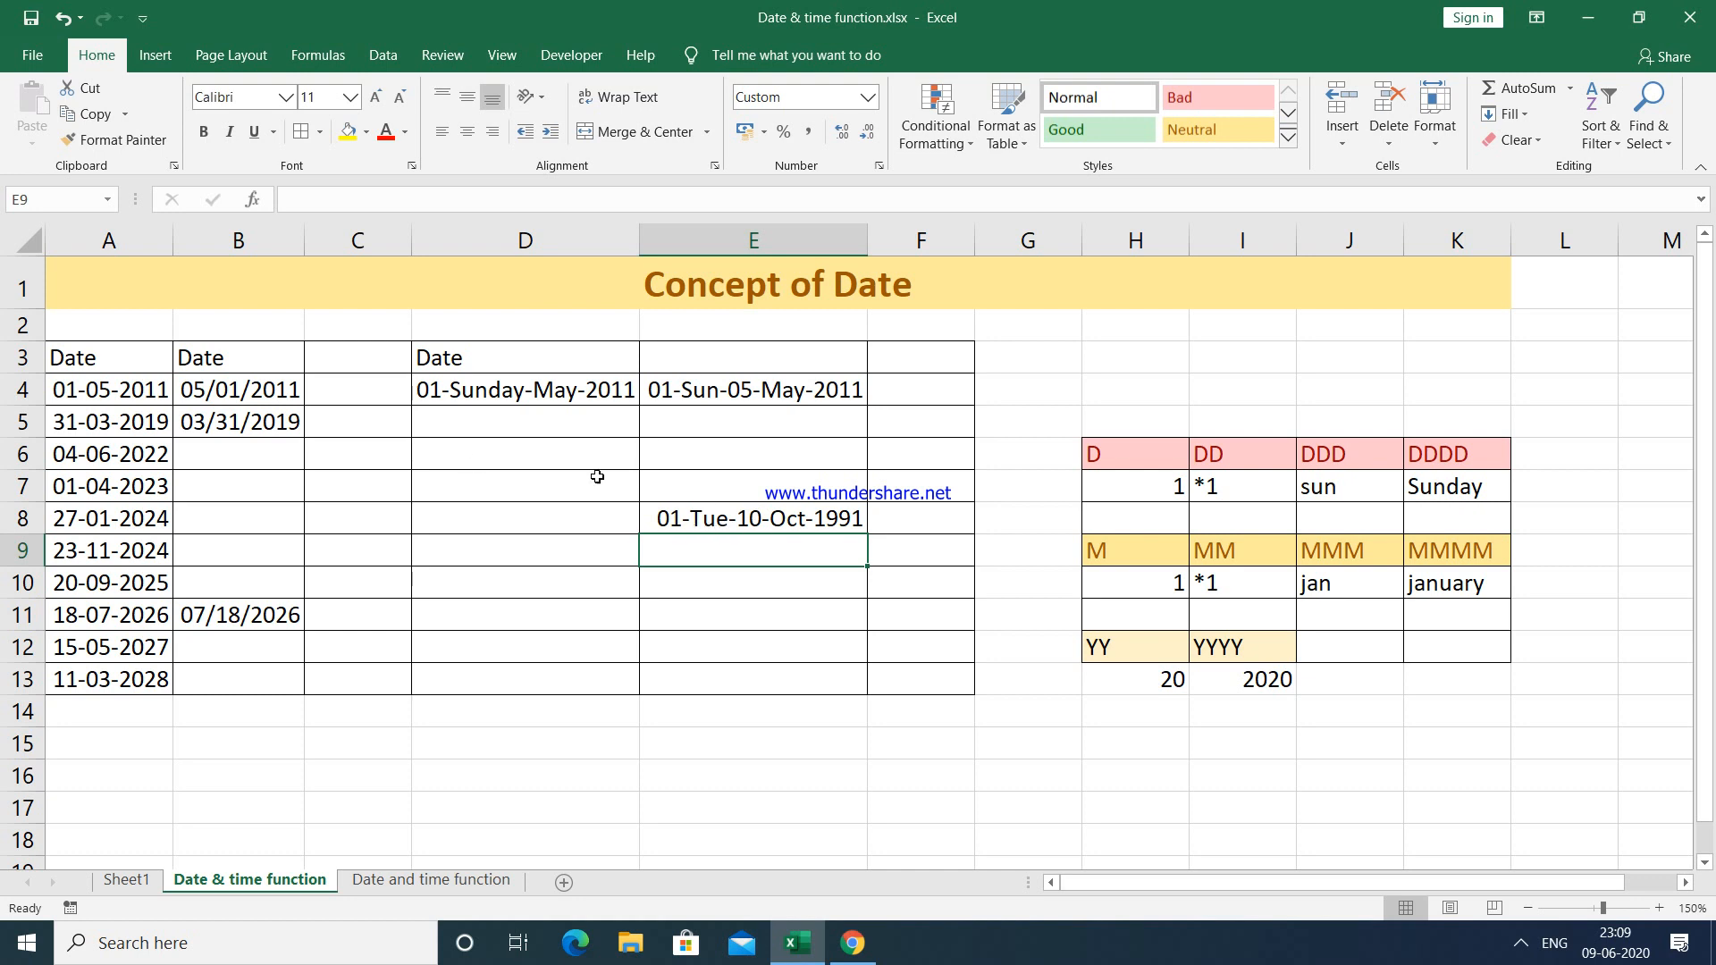
Step: Enter the date 01-10-91 in D8 to test that column's custom format
{"action": "left_click", "coordinate": [484, 516]}
{"action": "type", "text": "01"}
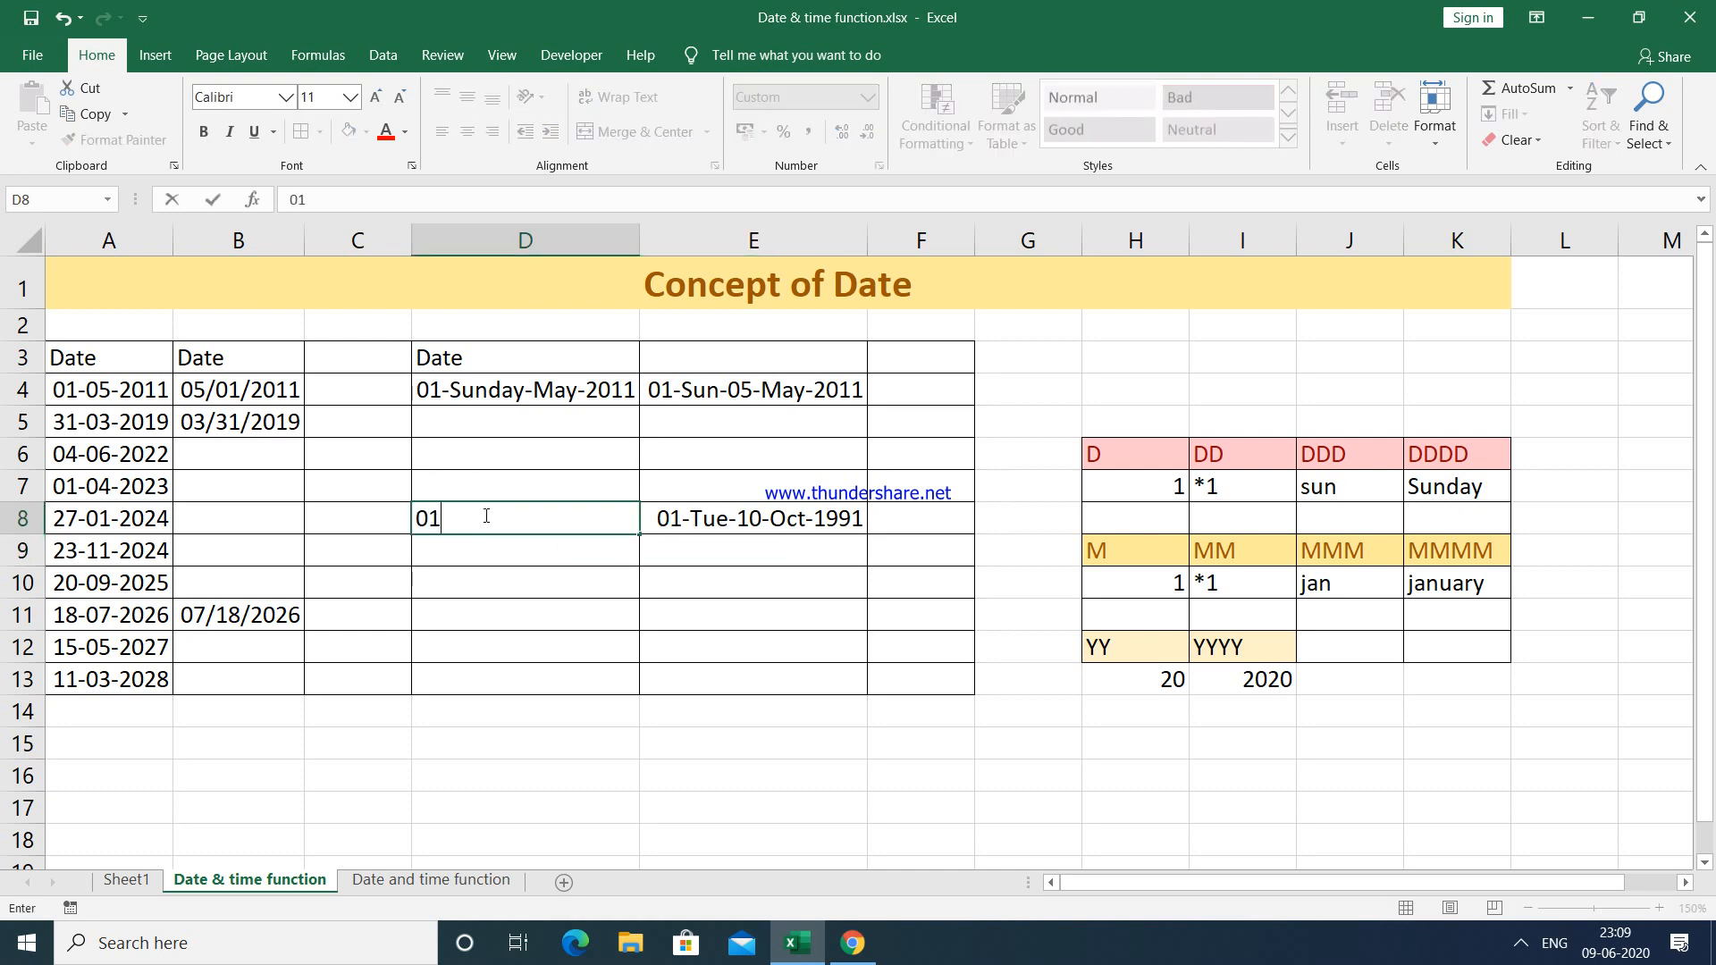
{"action": "type", "text": "-10-99"}
{"action": "key", "text": "BackSpace"}
{"action": "type", "text": "1"}
{"action": "key", "text": "Return"}
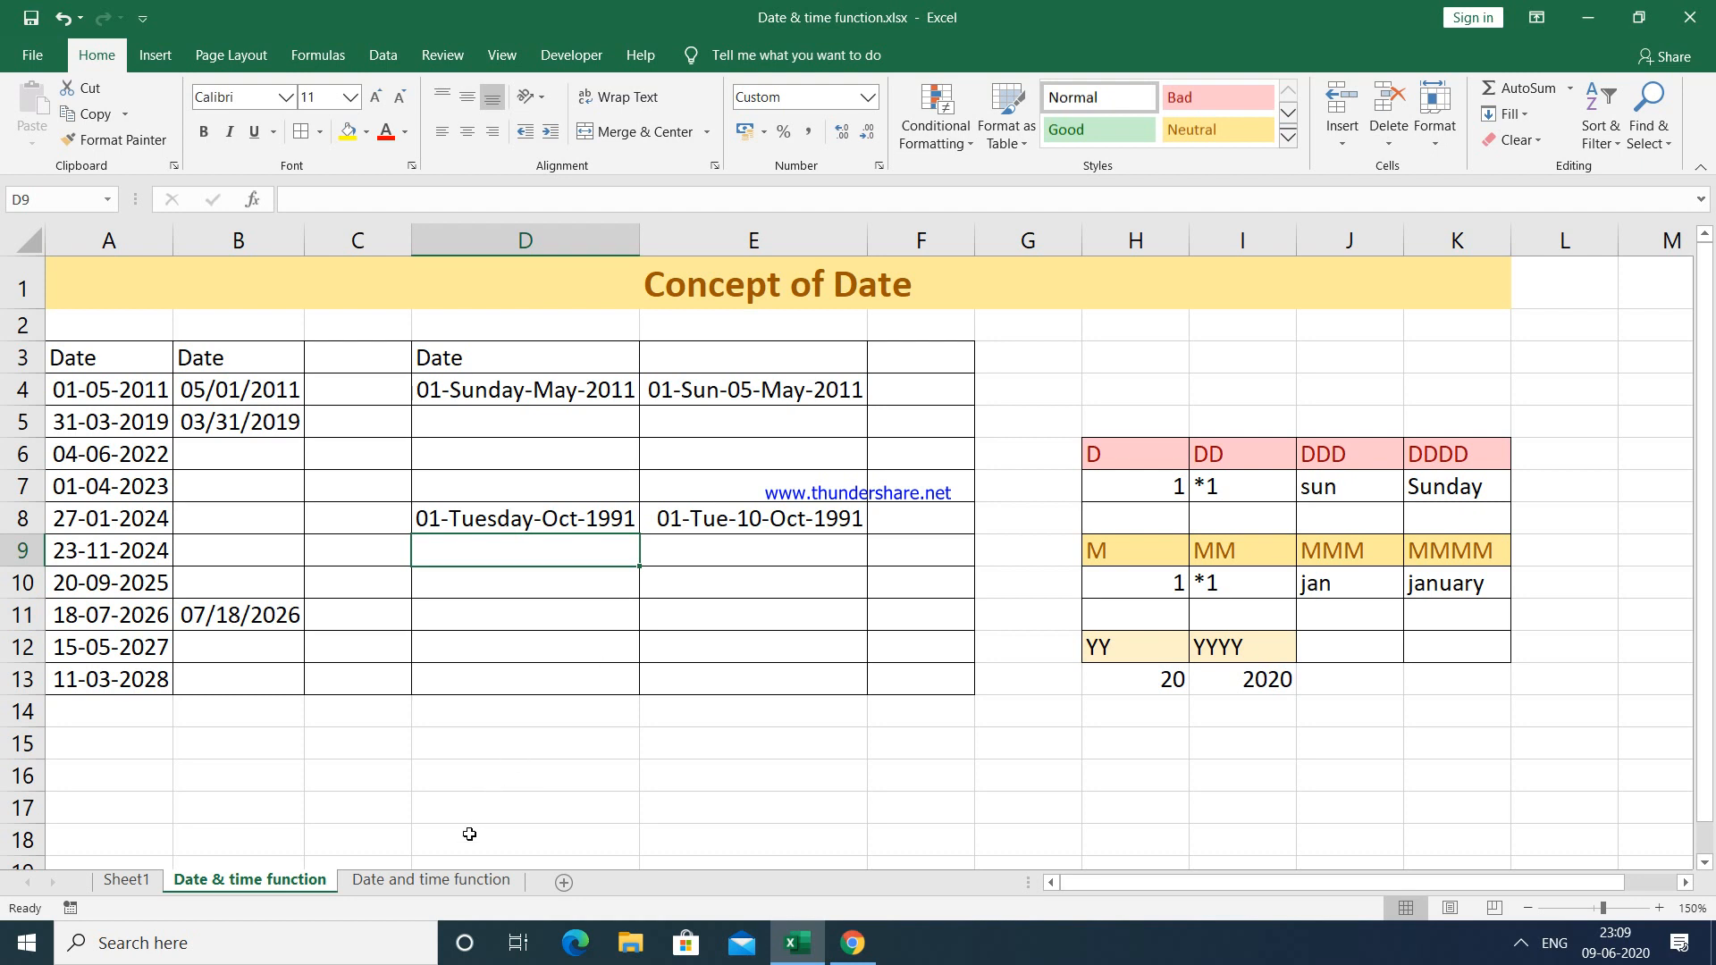
Step: Look at the agenda on Sheet1 and open the Date and time function sheet at the start of its employee list
{"action": "left_click", "coordinate": [430, 881]}
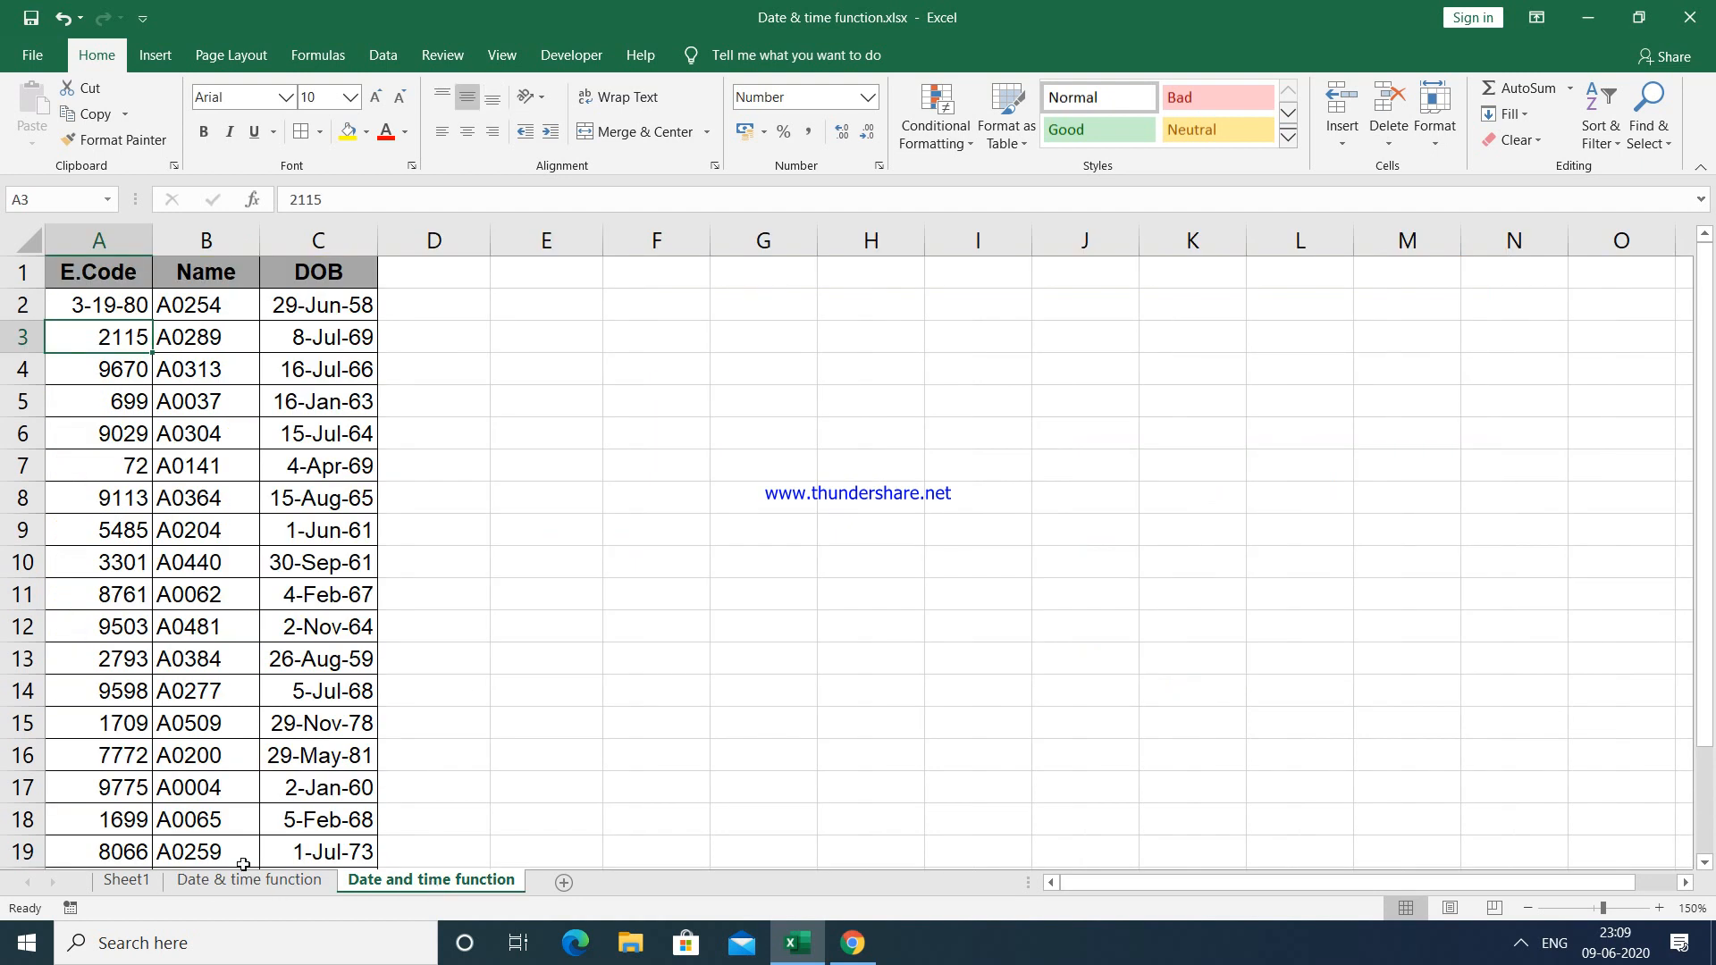
{"action": "left_click", "coordinate": [144, 885]}
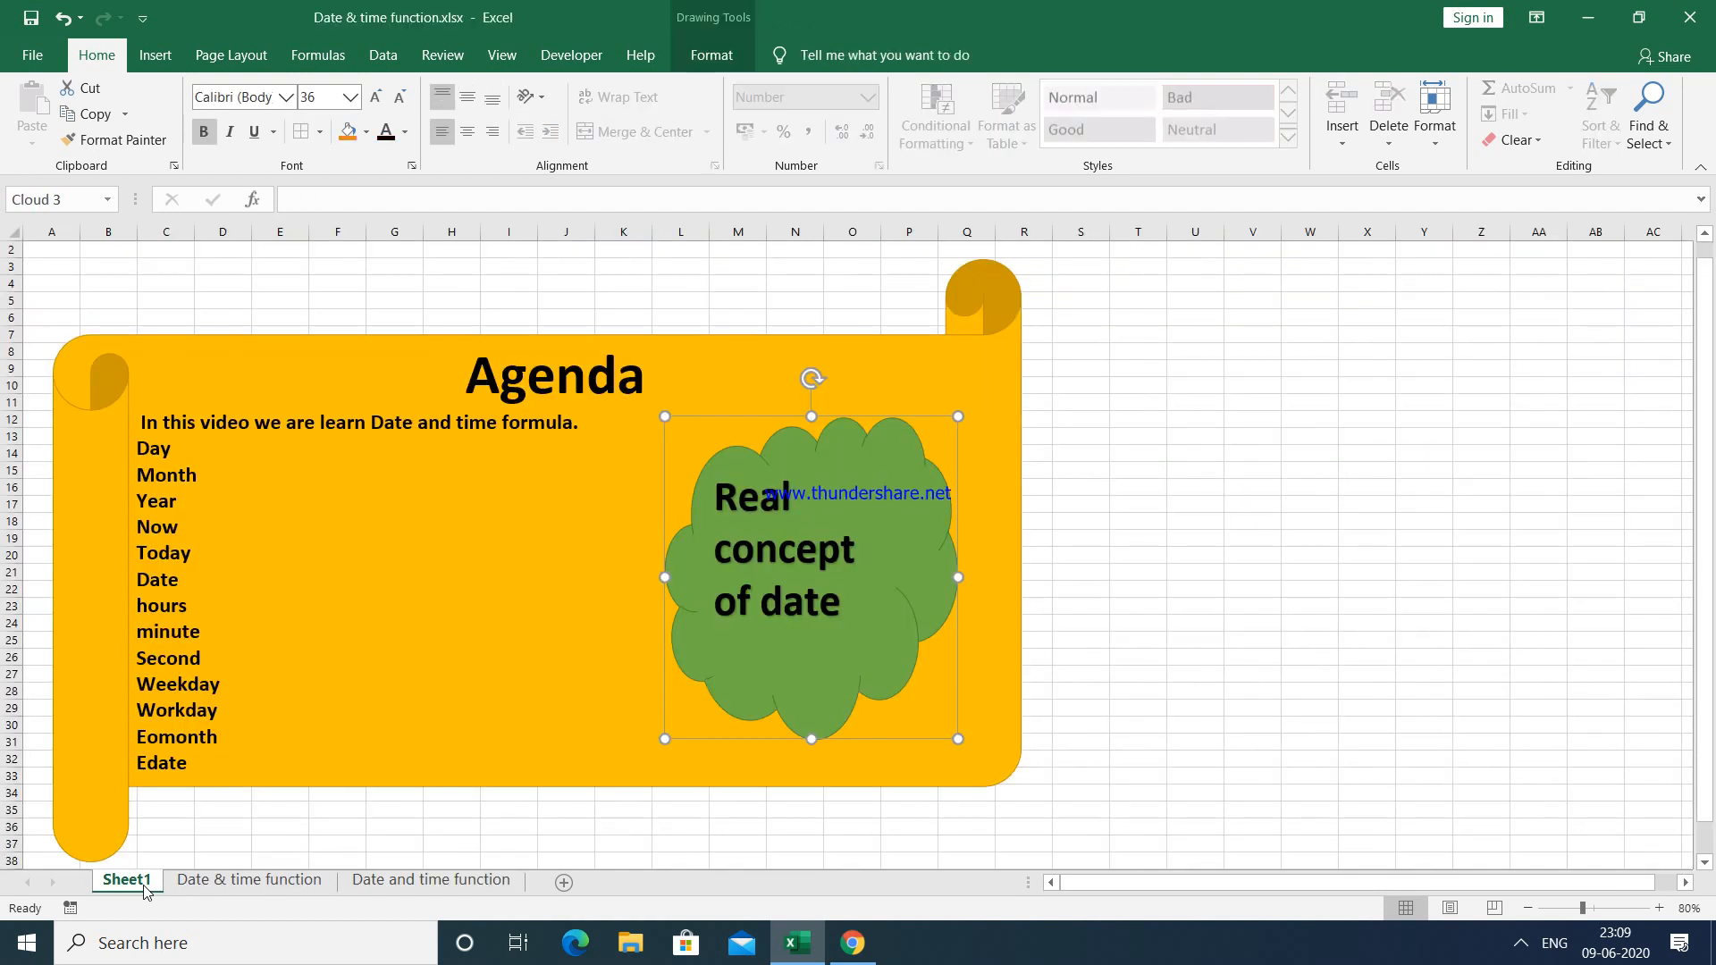
{"action": "left_click", "coordinate": [413, 882]}
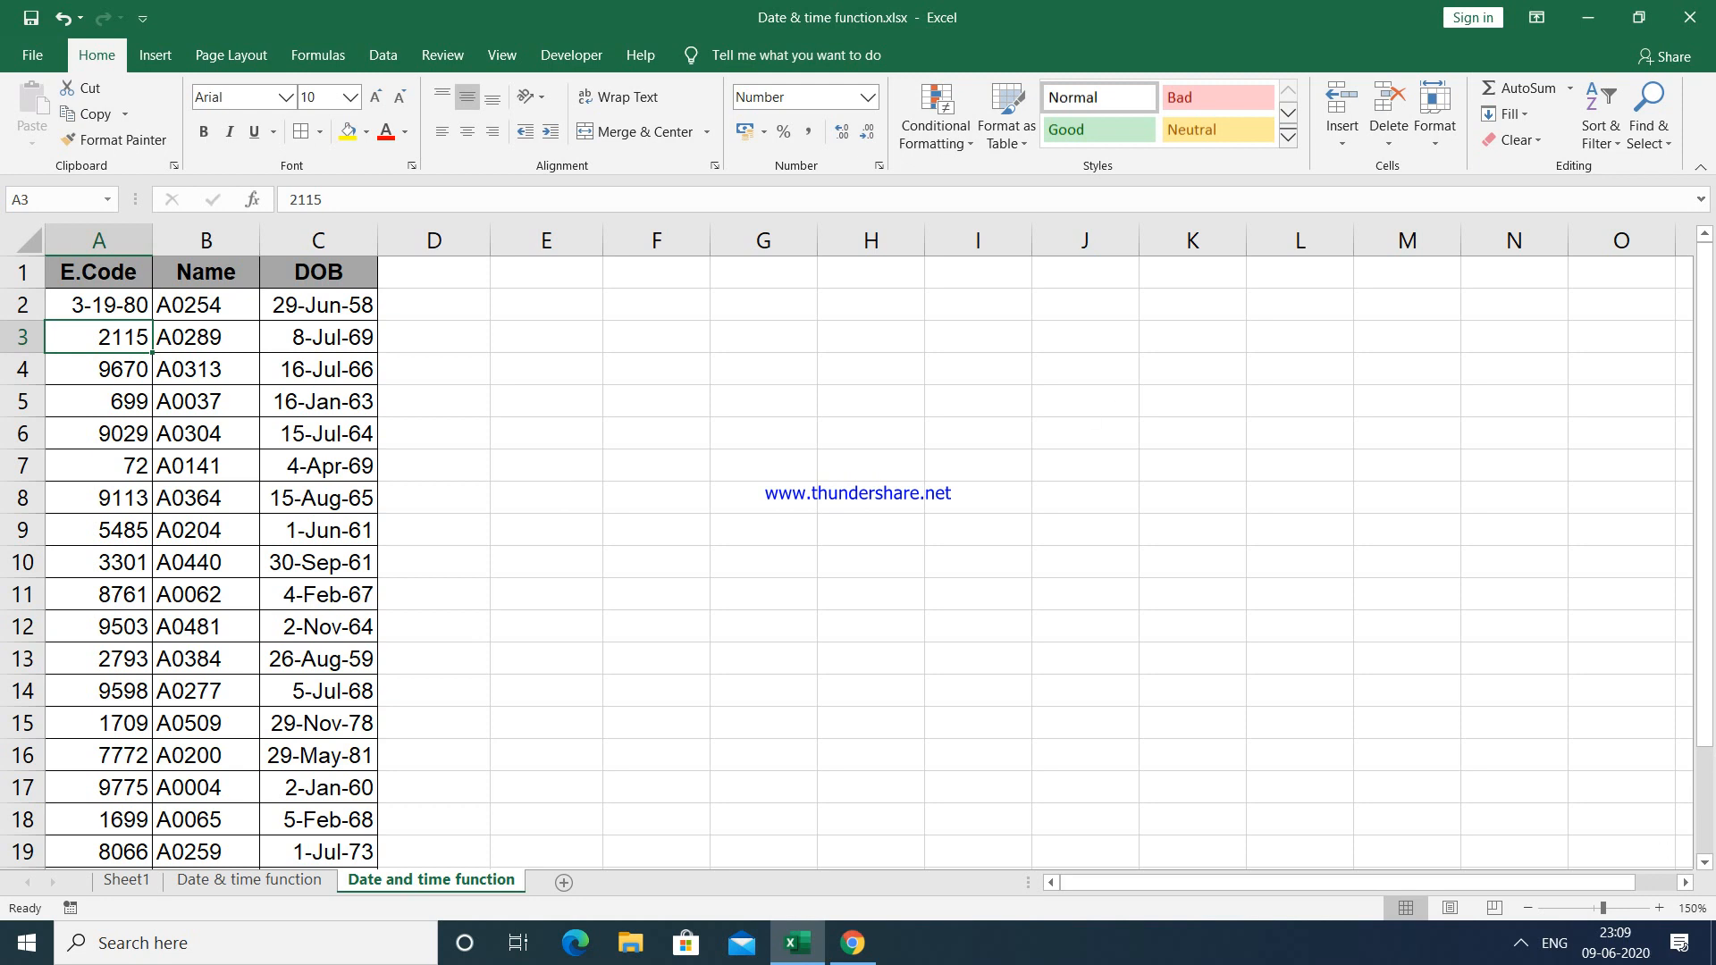
{"action": "left_click", "coordinate": [1660, 908]}
{"action": "left_click", "coordinate": [1660, 908]}
{"action": "left_click", "coordinate": [1660, 908]}
{"action": "left_click", "coordinate": [1659, 908]}
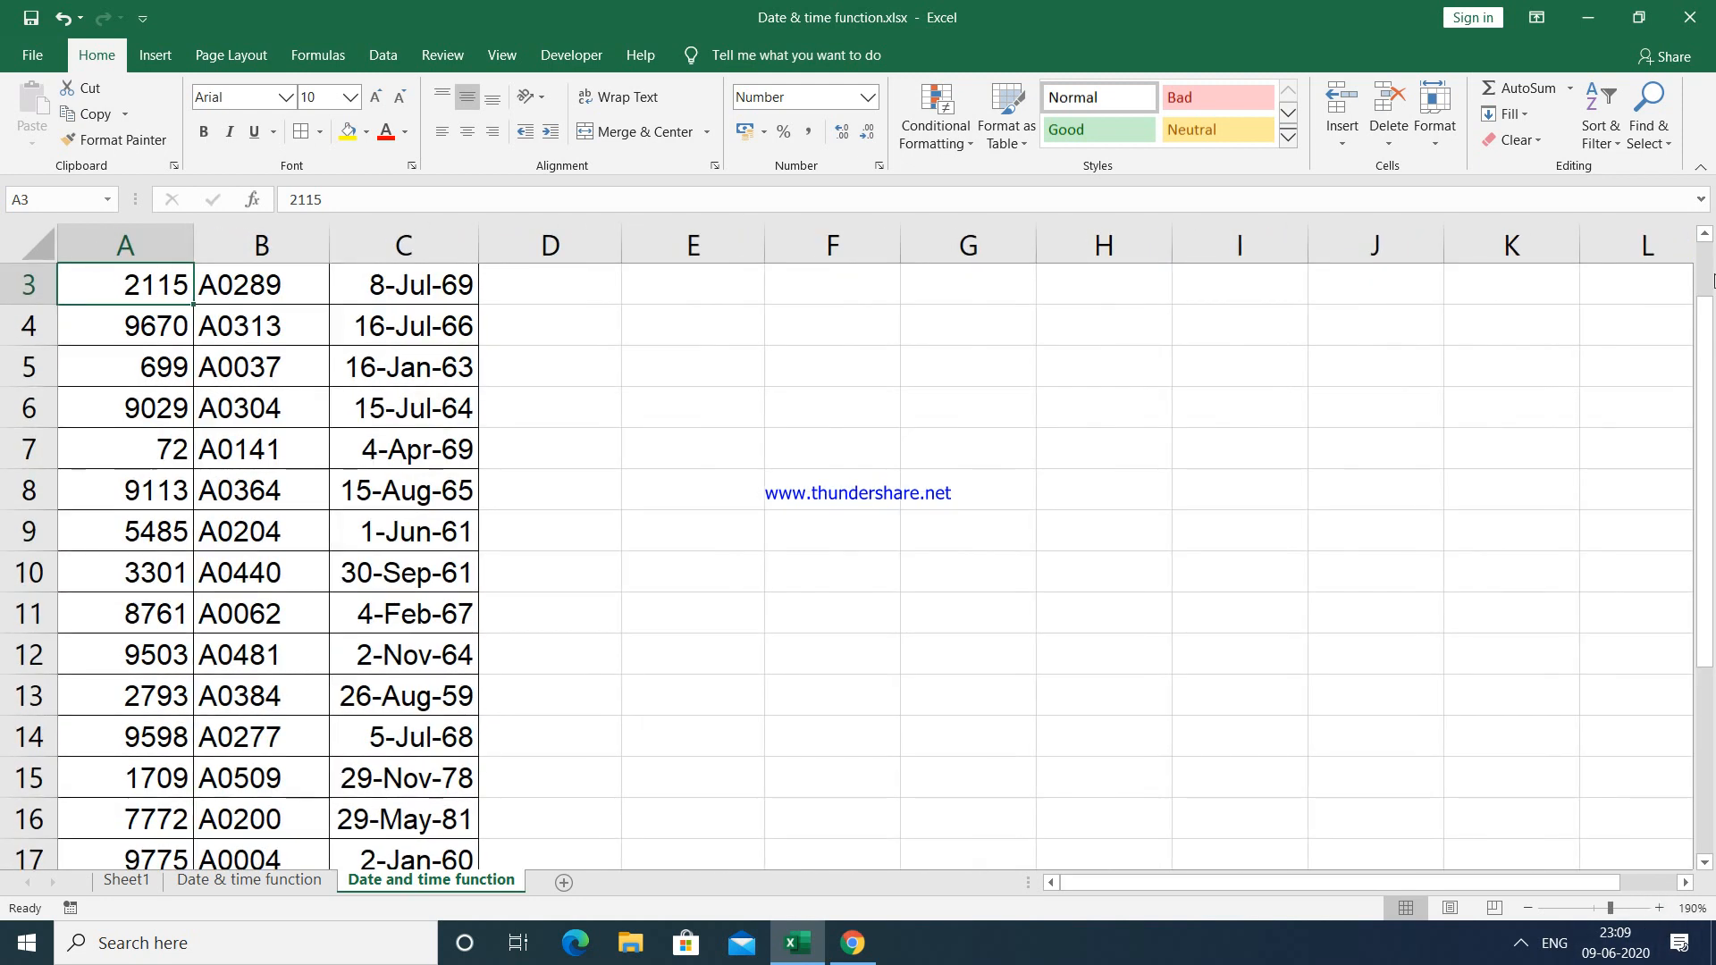
{"action": "scroll", "coordinate": [1708, 264], "scroll_direction": "up", "scroll_amount": 1}
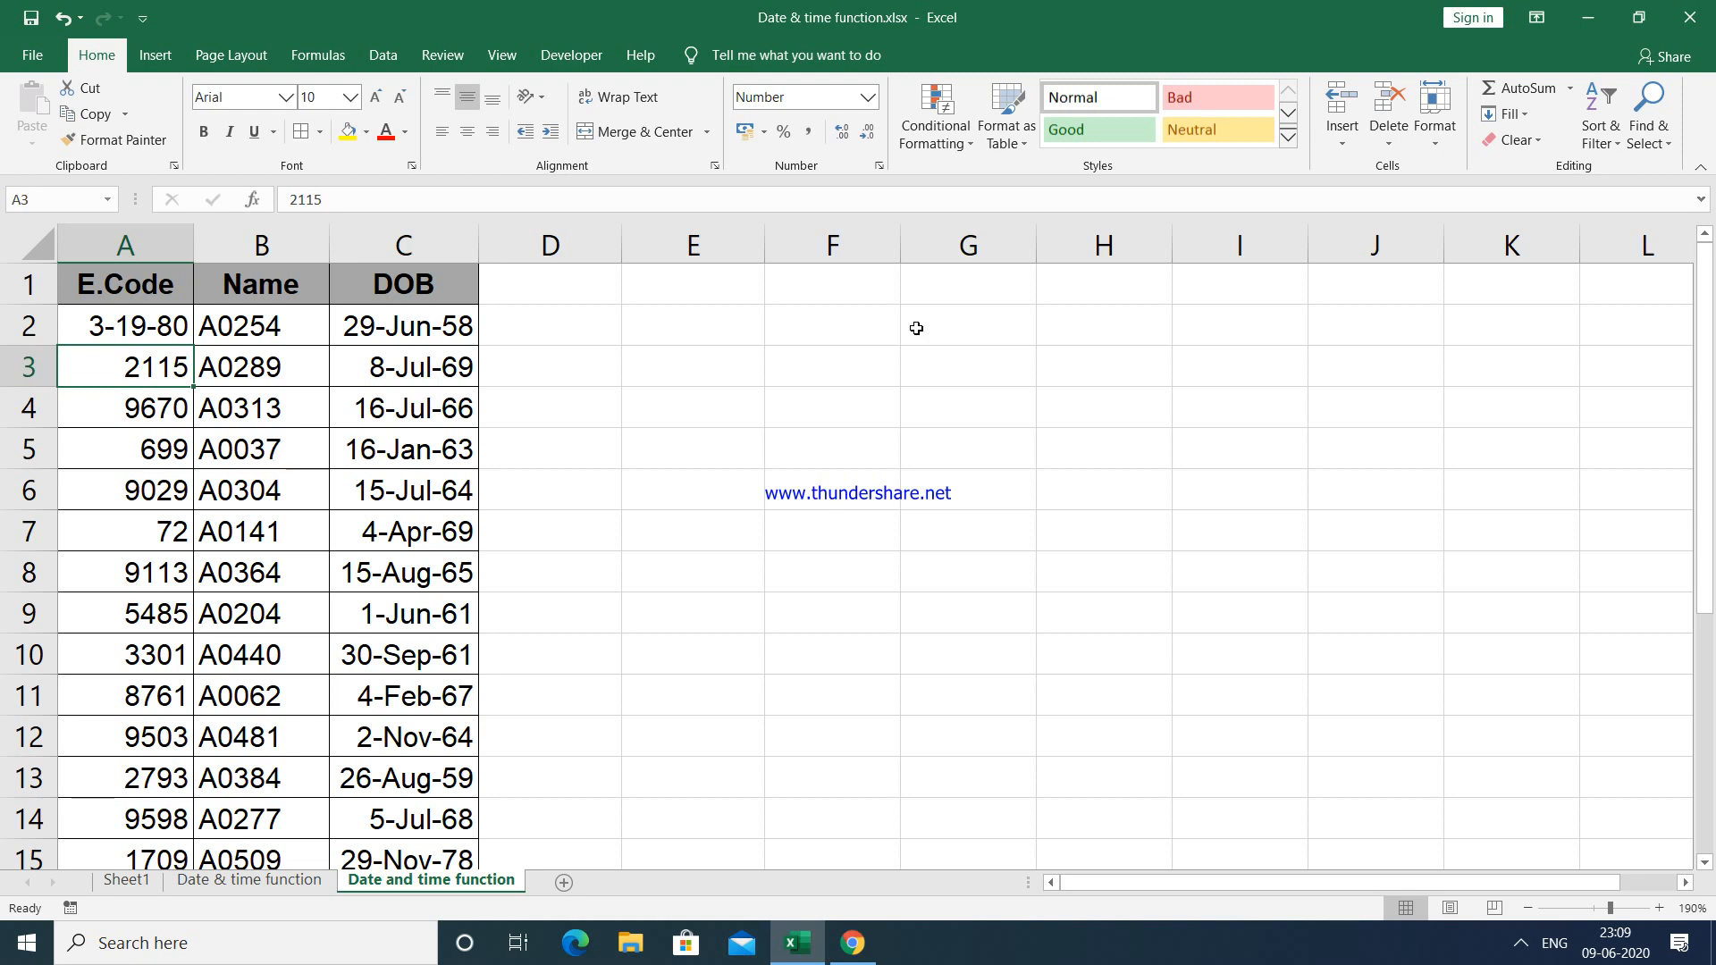
Step: Replace the date-like entry in A2 with the employee code and set the cell's number format to General
{"action": "left_click", "coordinate": [99, 330]}
{"action": "type", "text": "56805"}
{"action": "key", "text": "ctrl+Return"}
{"action": "left_click", "coordinate": [869, 95]}
{"action": "left_click", "coordinate": [820, 138]}
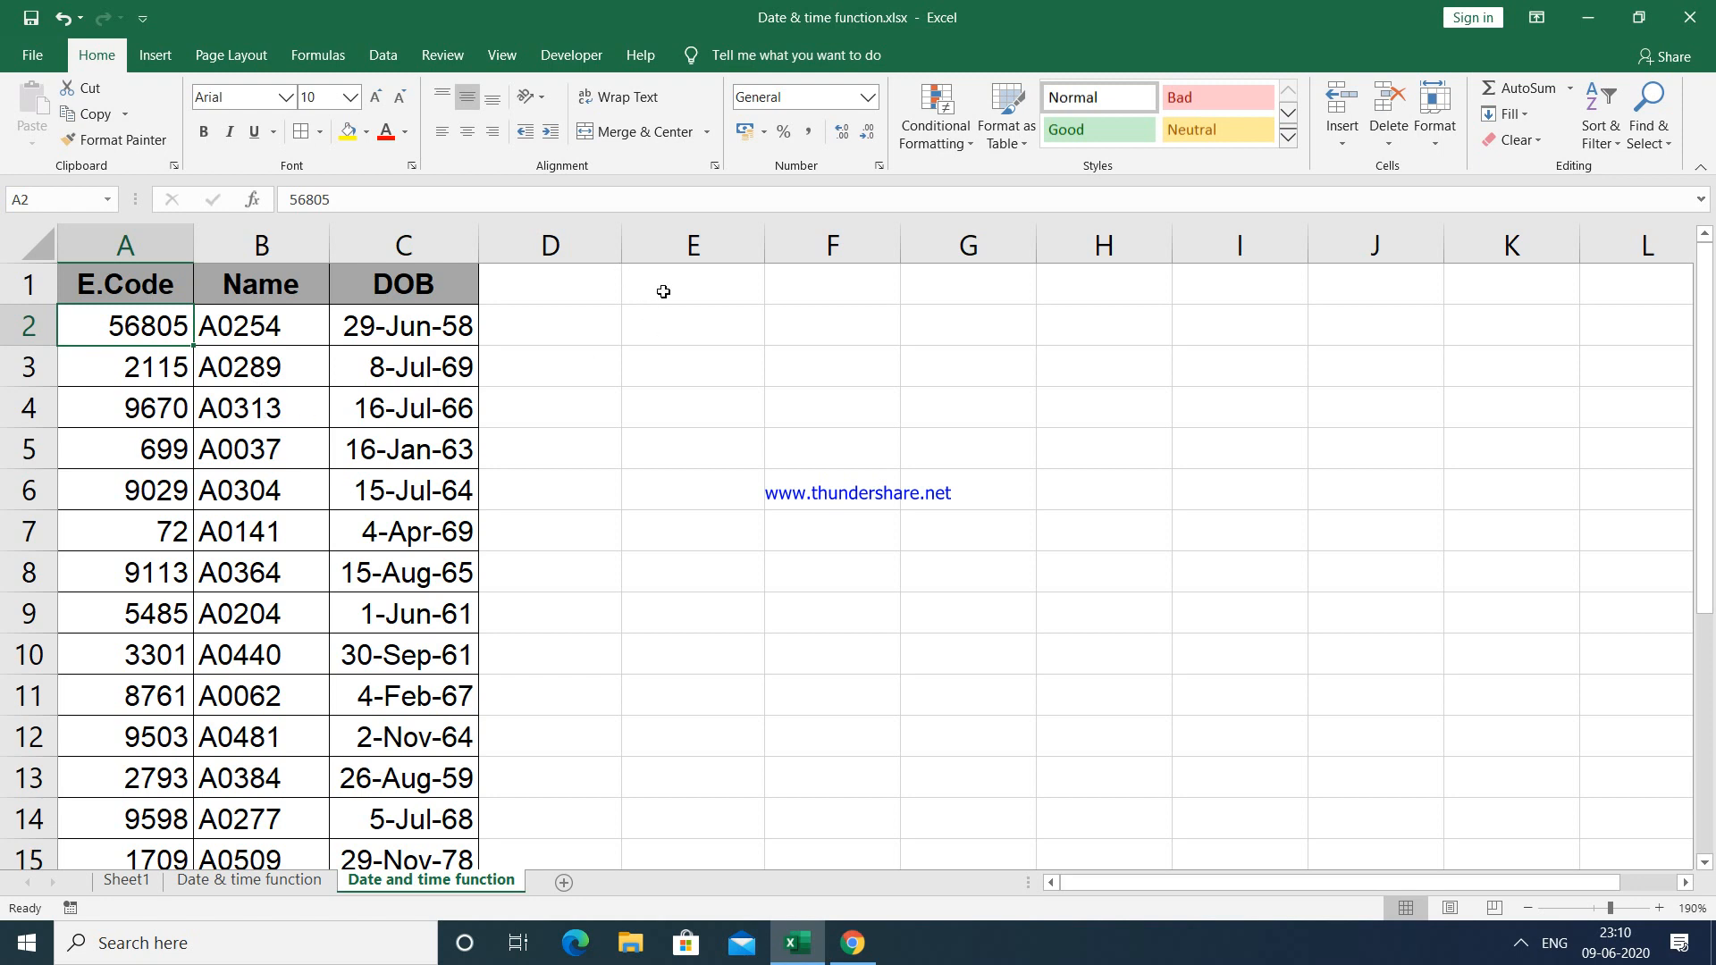
Step: Enter the headings "day", "Month" and "Year" in D1:F1, next to the DOB column
{"action": "left_click", "coordinate": [569, 288]}
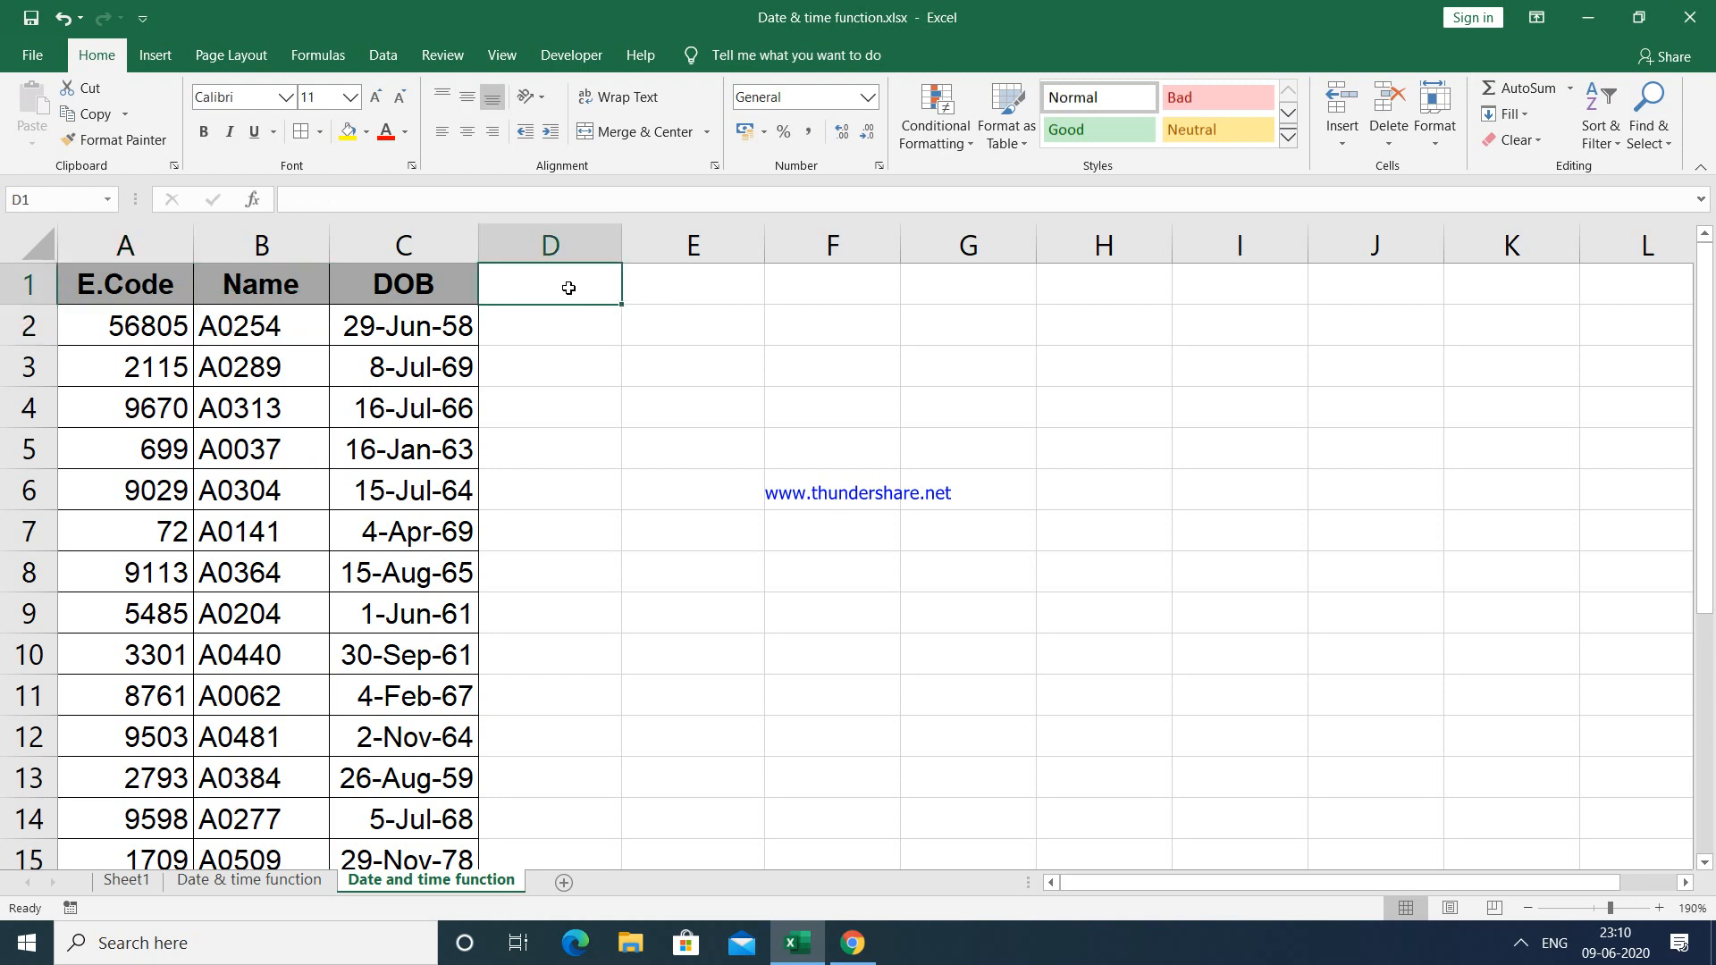
{"action": "left_click", "coordinate": [431, 337]}
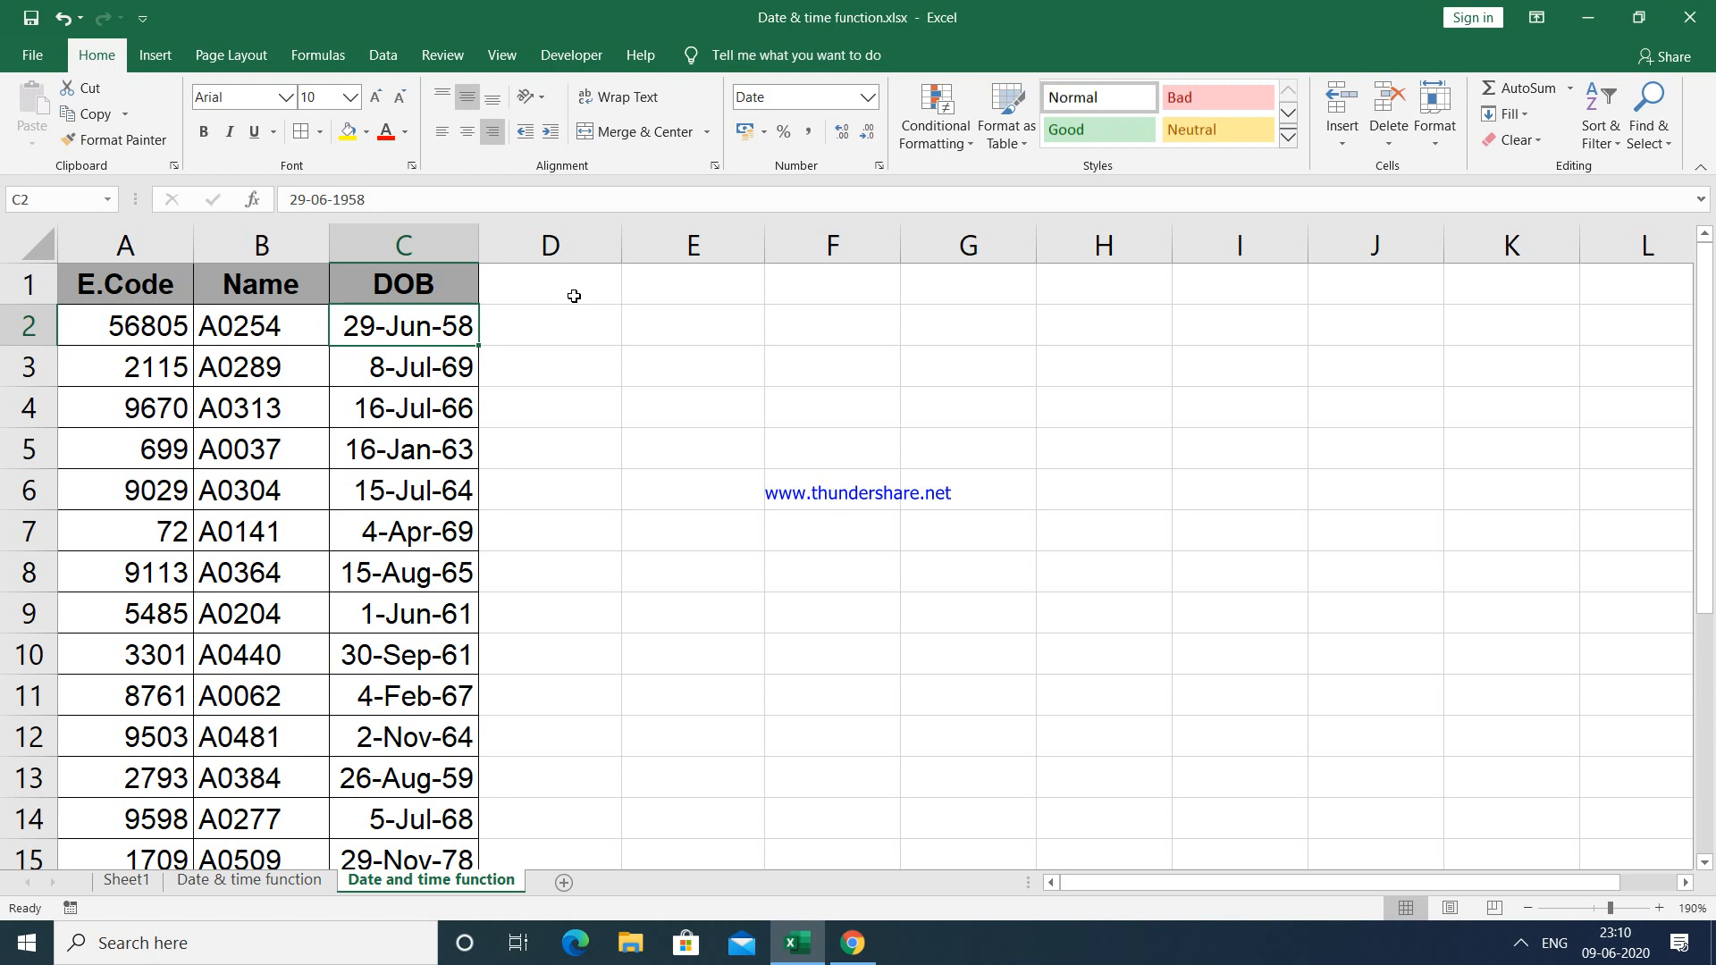
{"action": "double_click", "coordinate": [574, 295]}
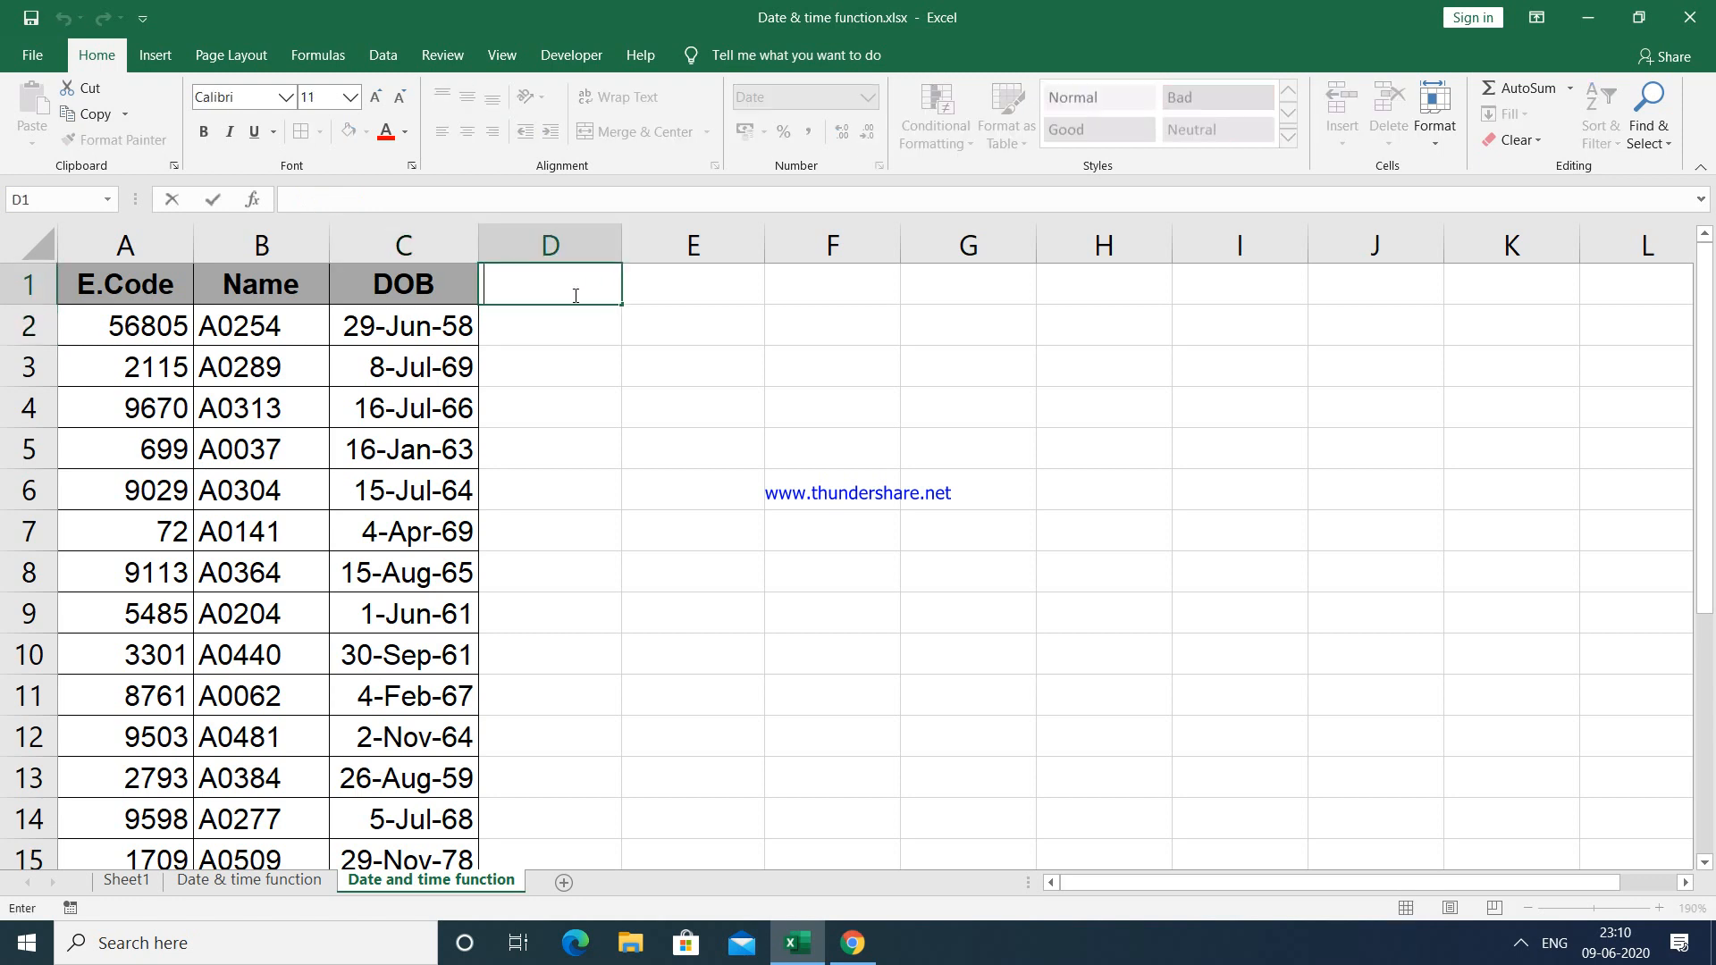
{"action": "type", "text": "day"}
{"action": "key", "text": "Tab"}
{"action": "type", "text": "Month"}
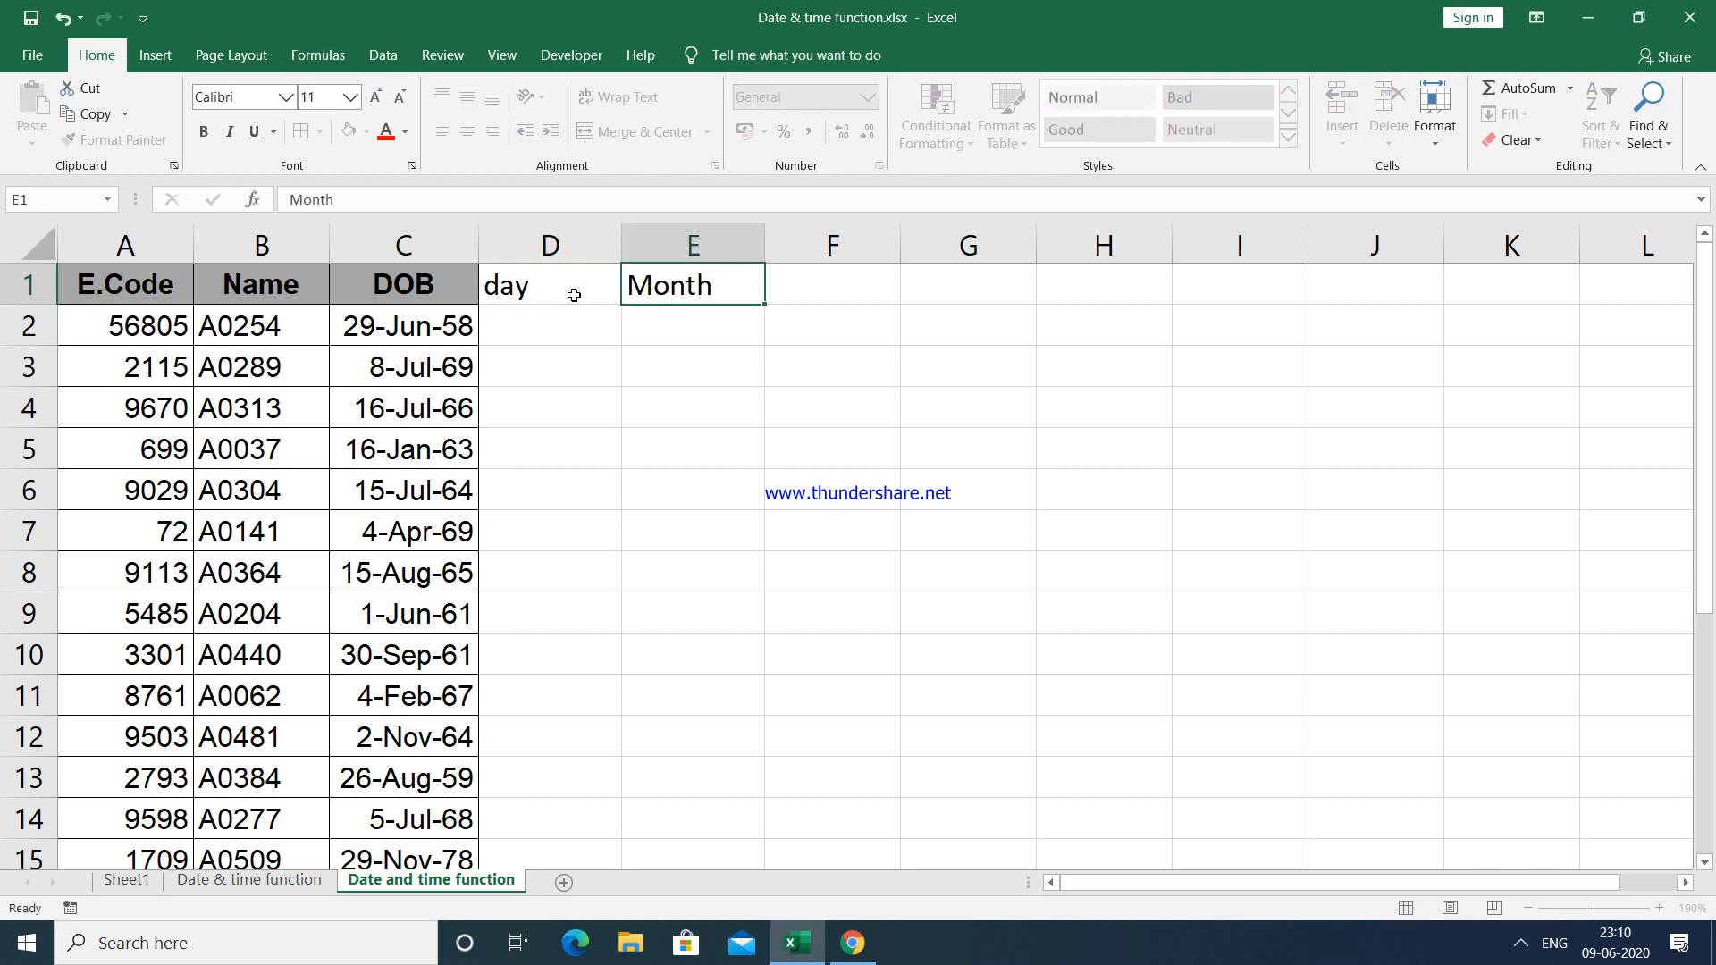
{"action": "key", "text": "Tab"}
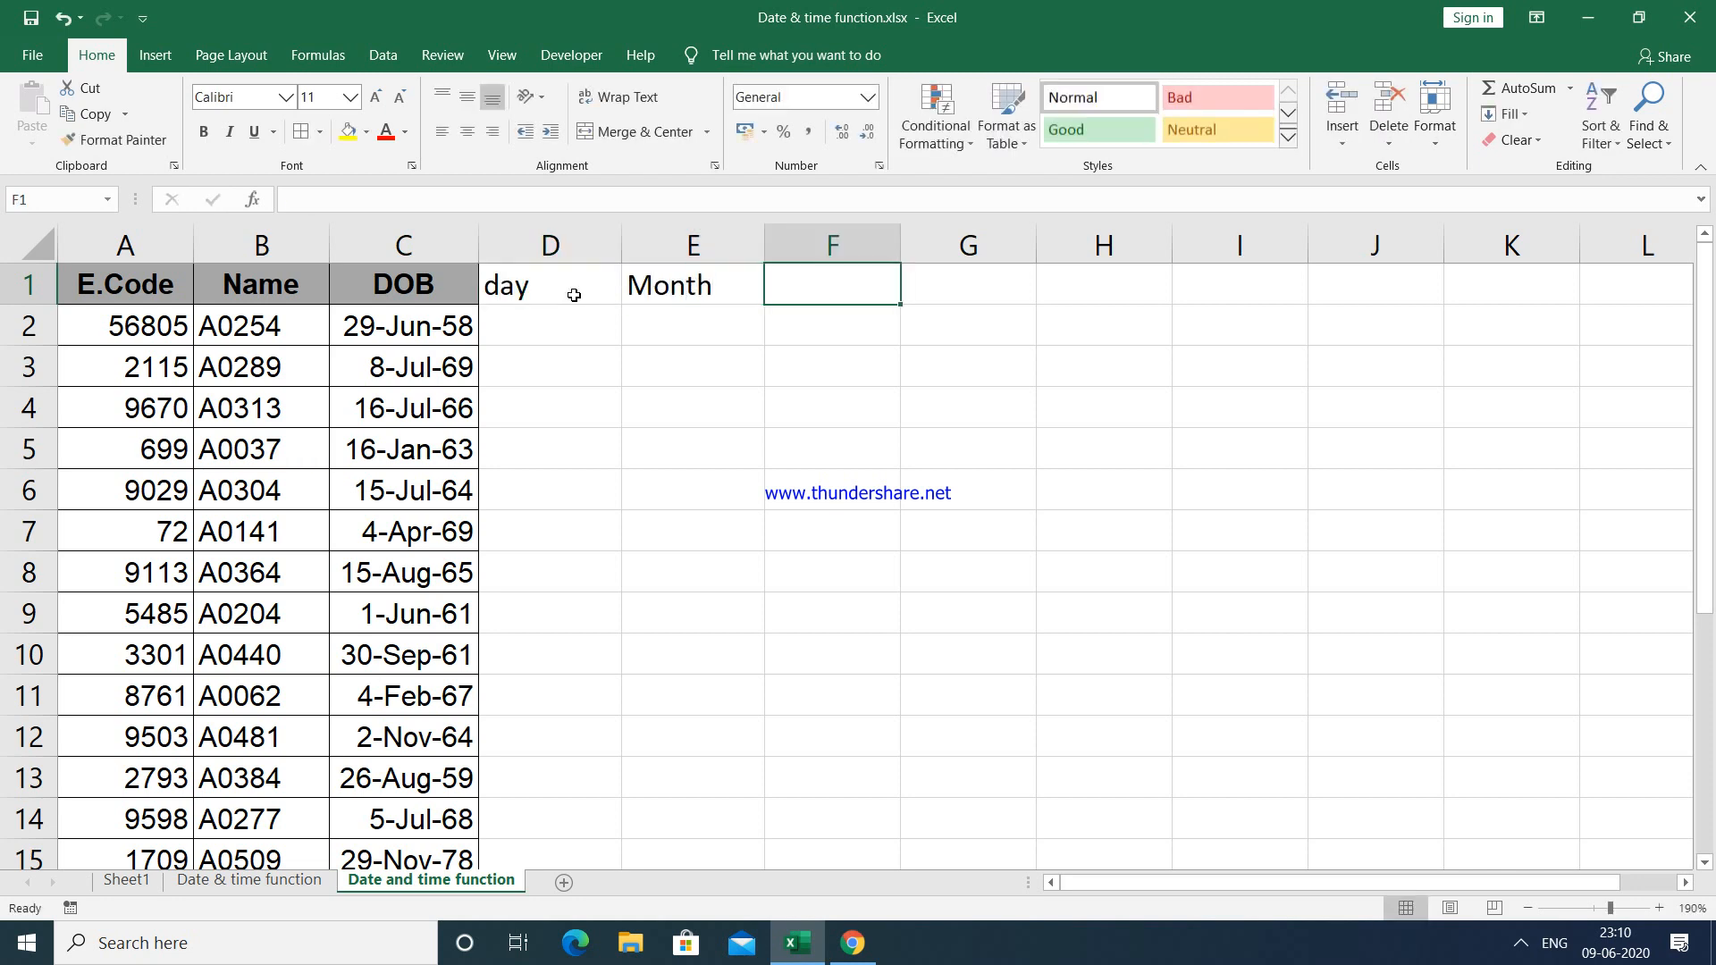
{"action": "type", "text": "Year"}
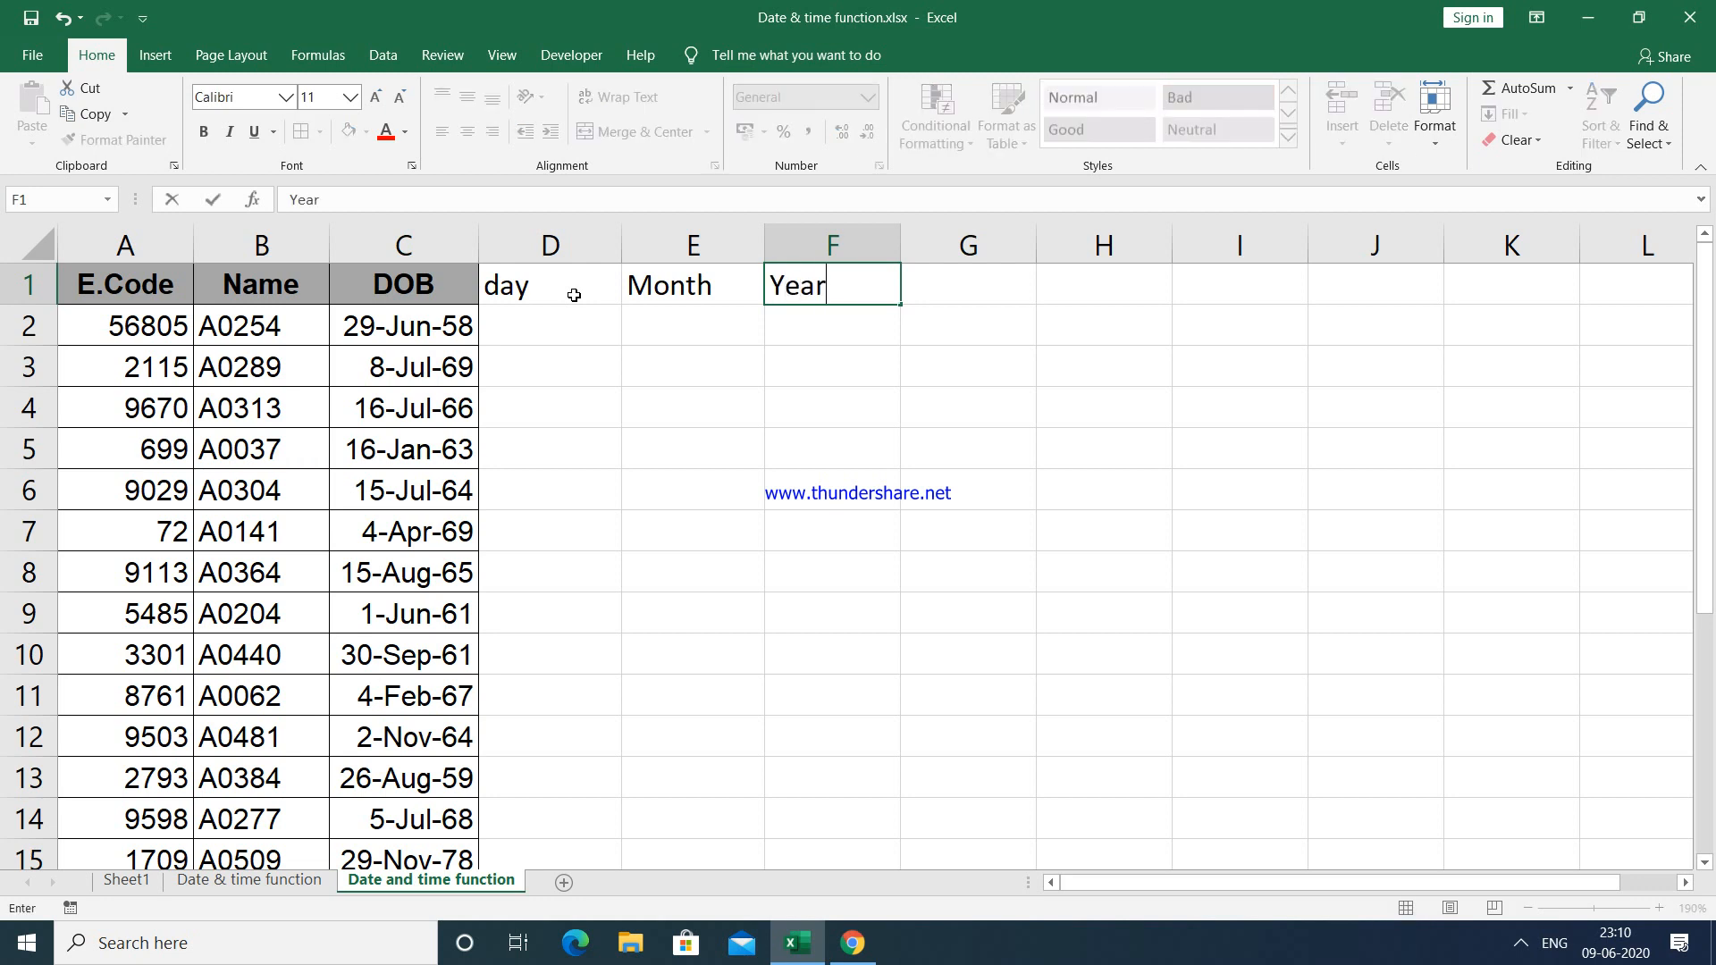
{"action": "key", "text": "Return"}
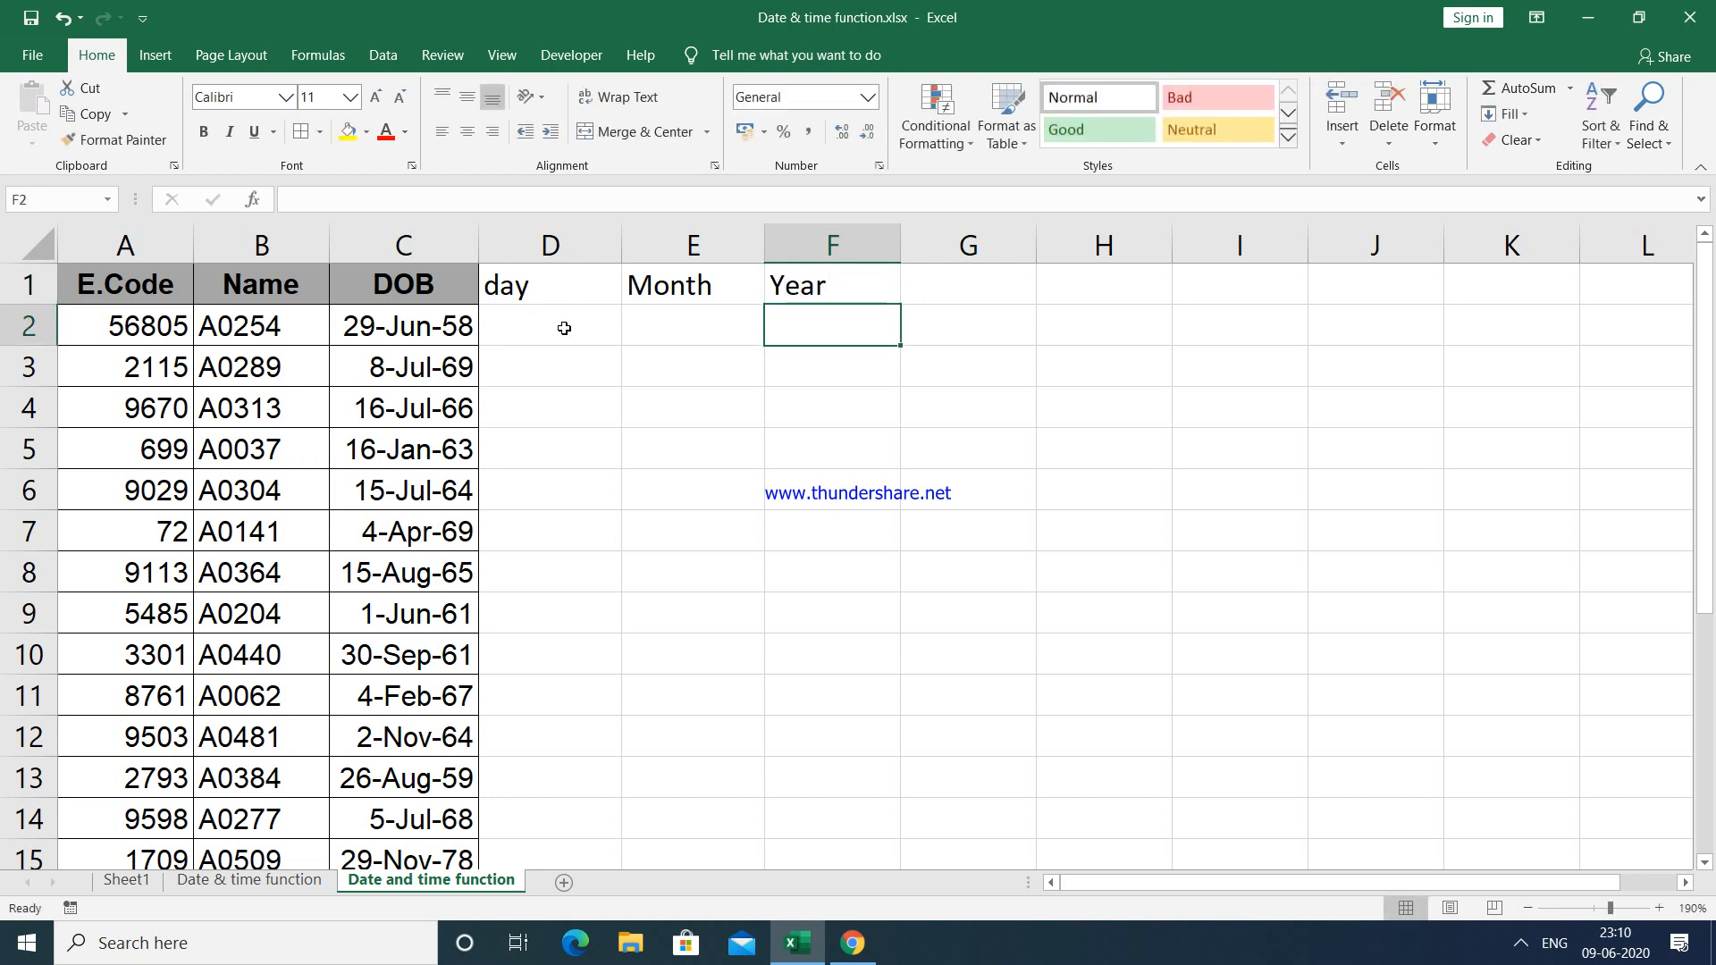
Step: Extract the day from the DOB with =DAY(C2) in D2 and fill the formula down the list
{"action": "left_click", "coordinate": [564, 328]}
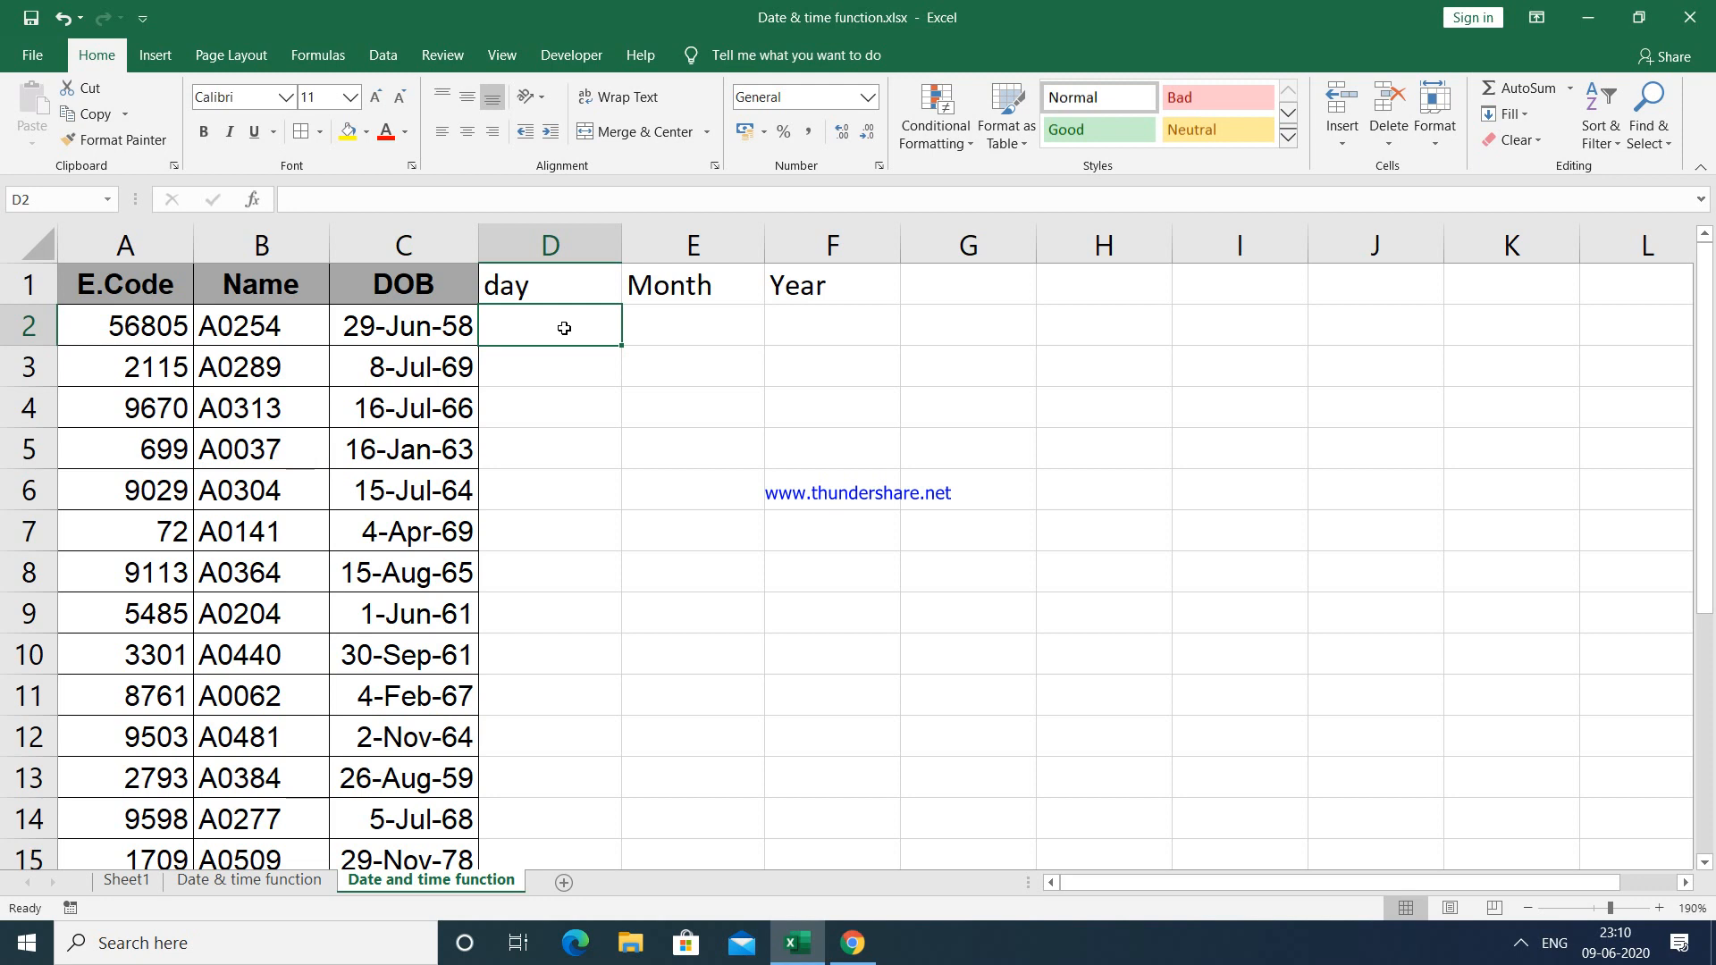
{"action": "type", "text": "="}
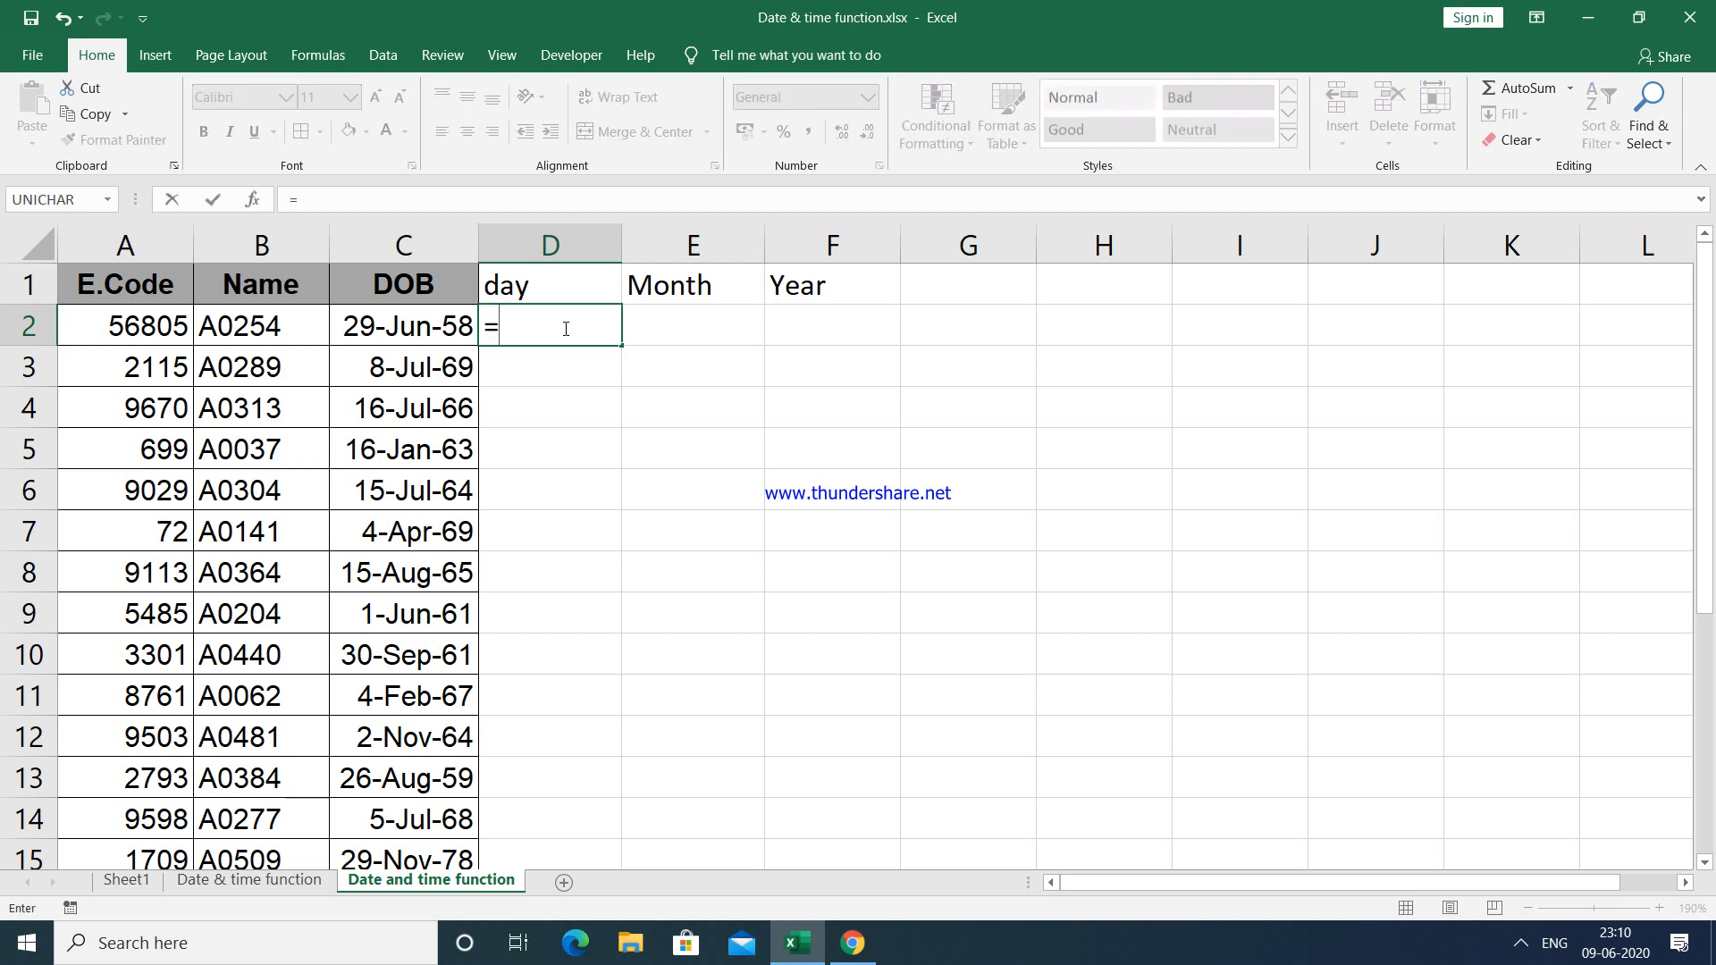
{"action": "type", "text": "day"}
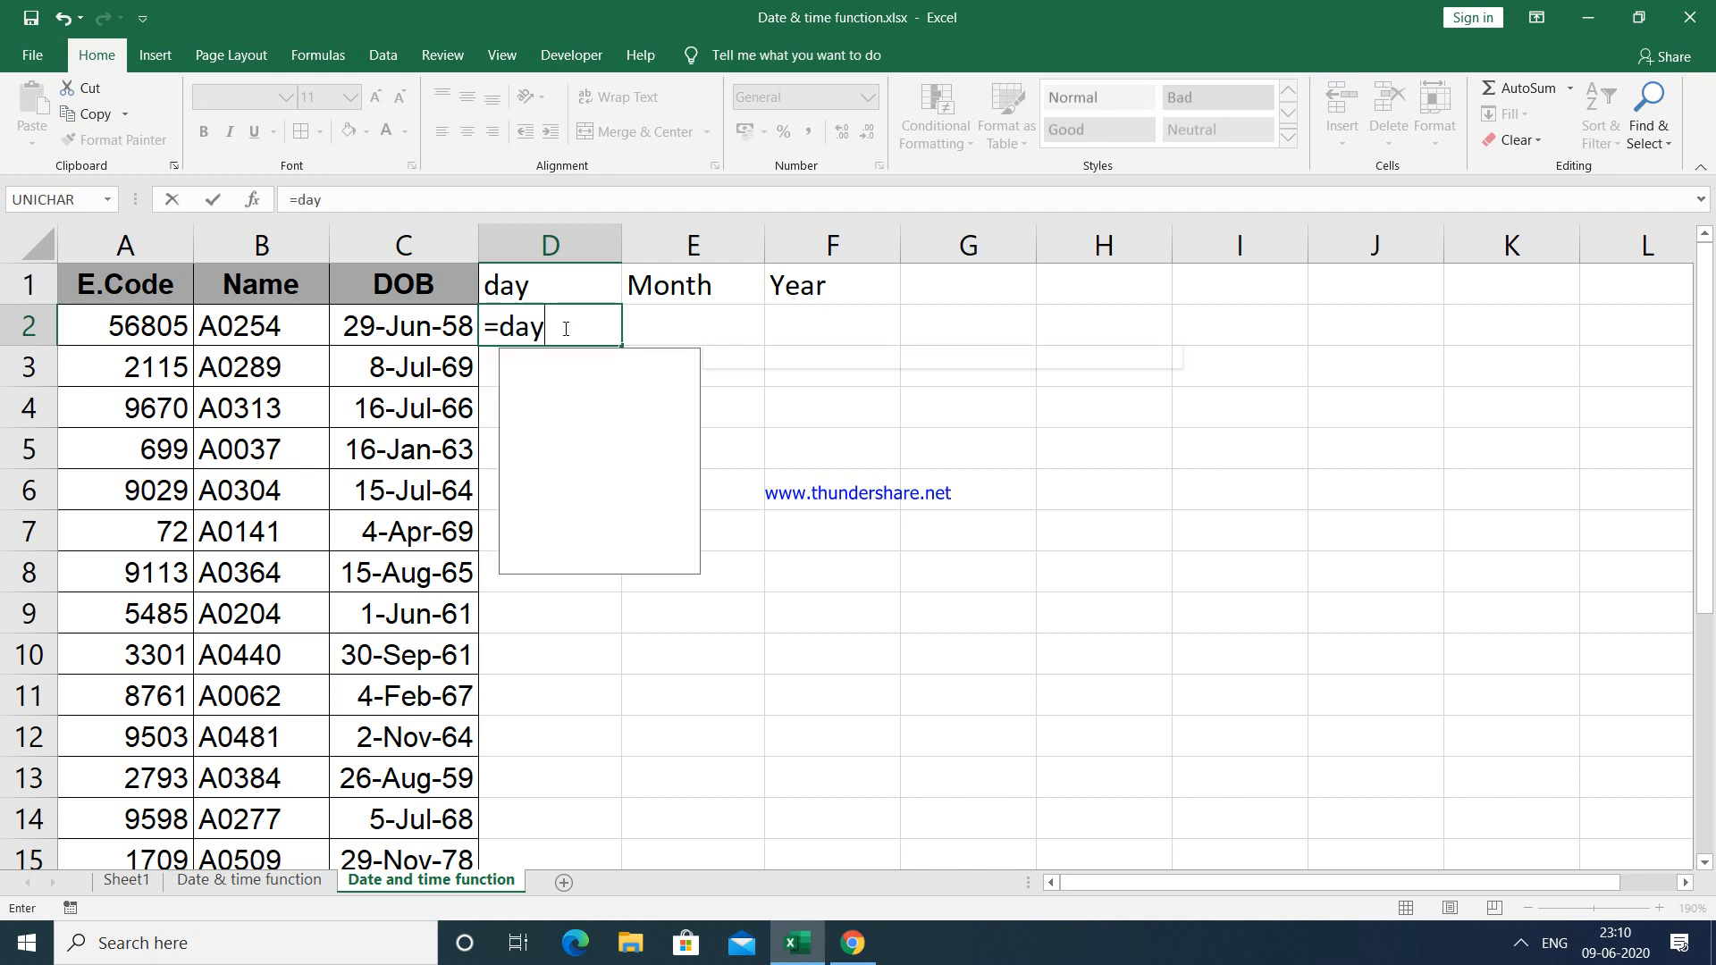
{"action": "key", "text": "Tab"}
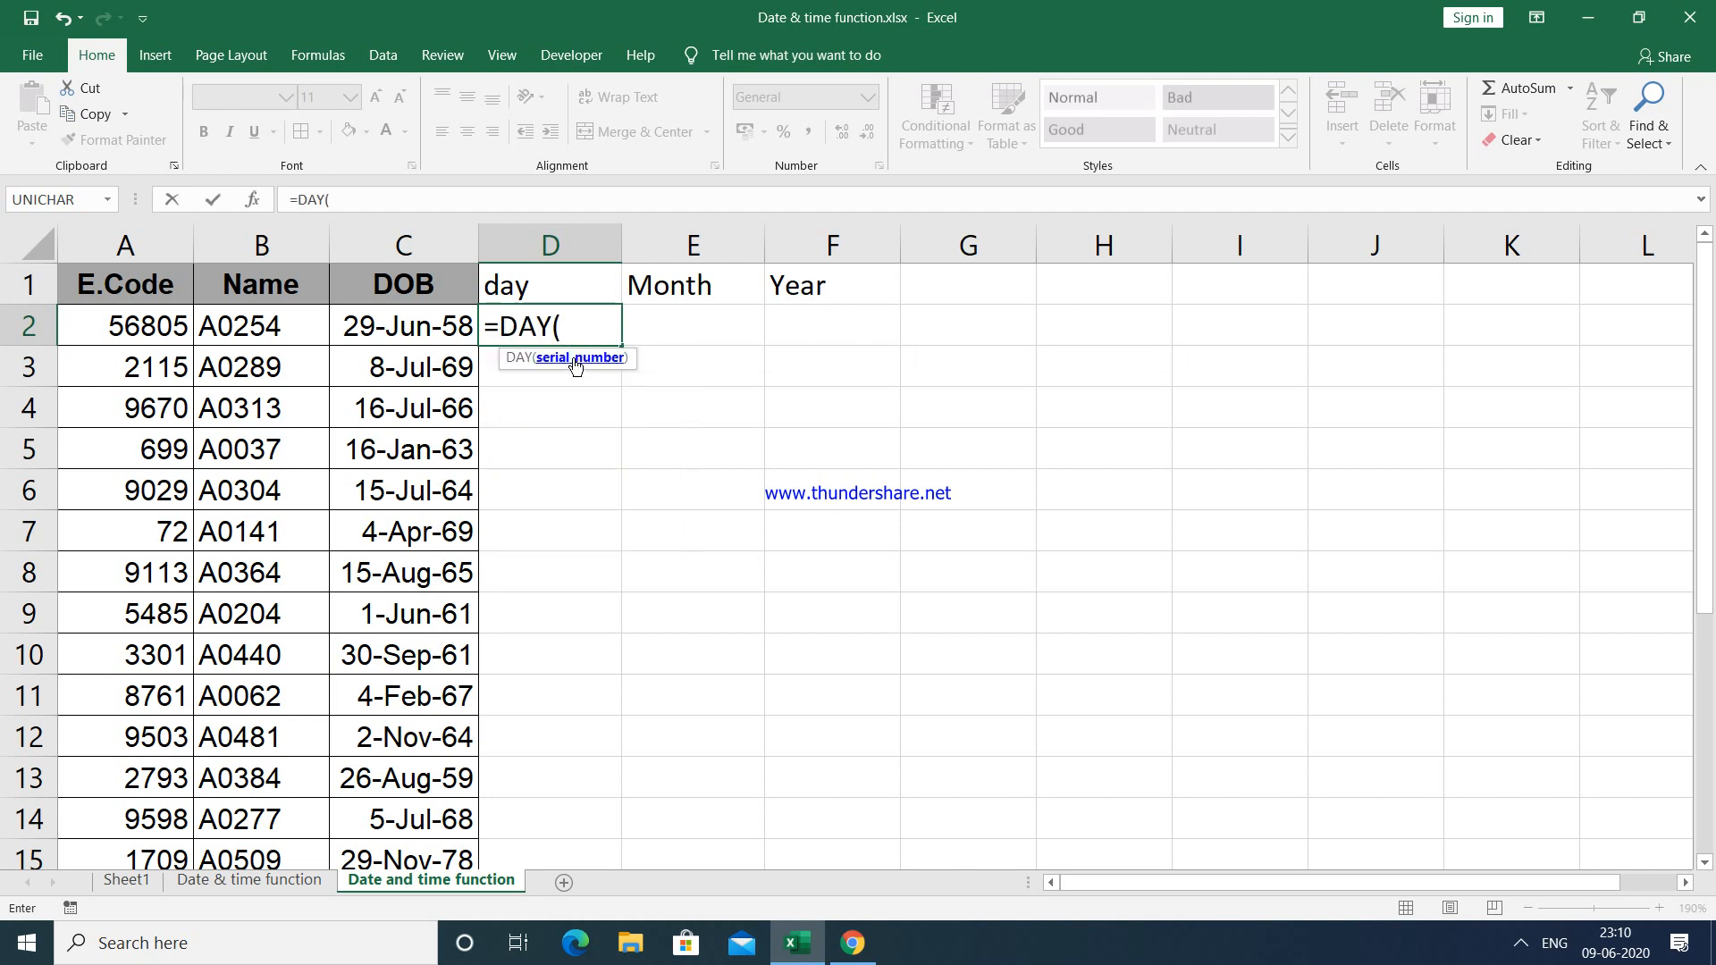
{"action": "left_click", "coordinate": [413, 326]}
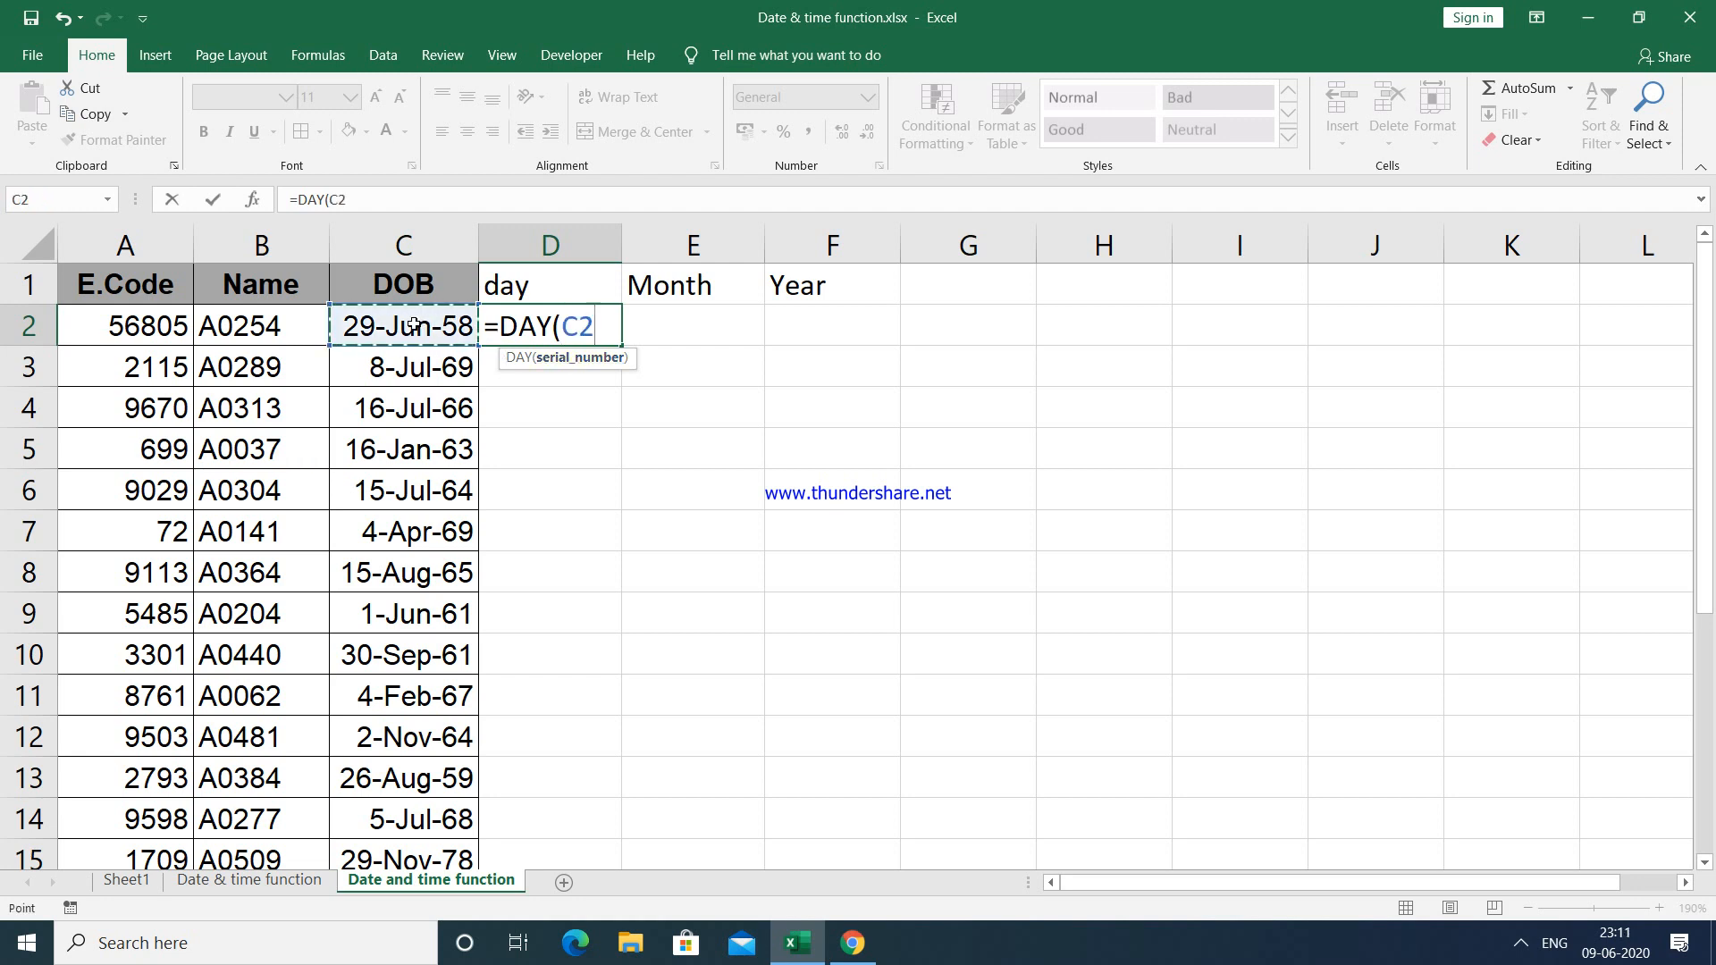
{"action": "type", "text": ")"}
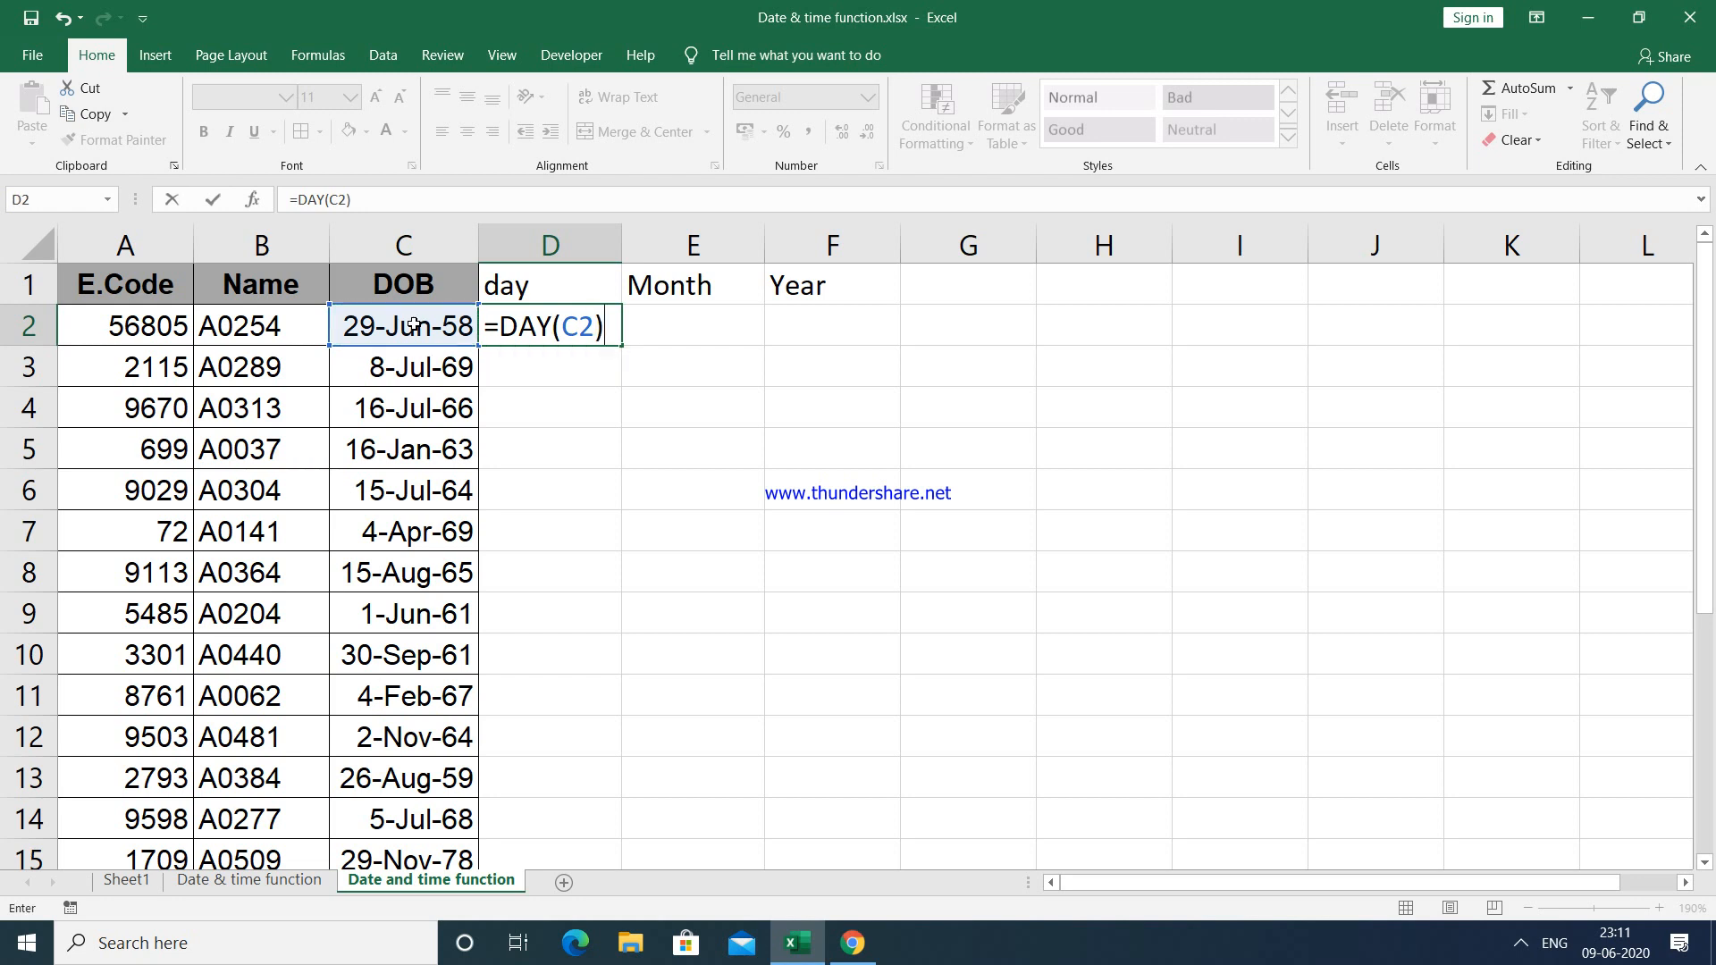
{"action": "key", "text": "Return"}
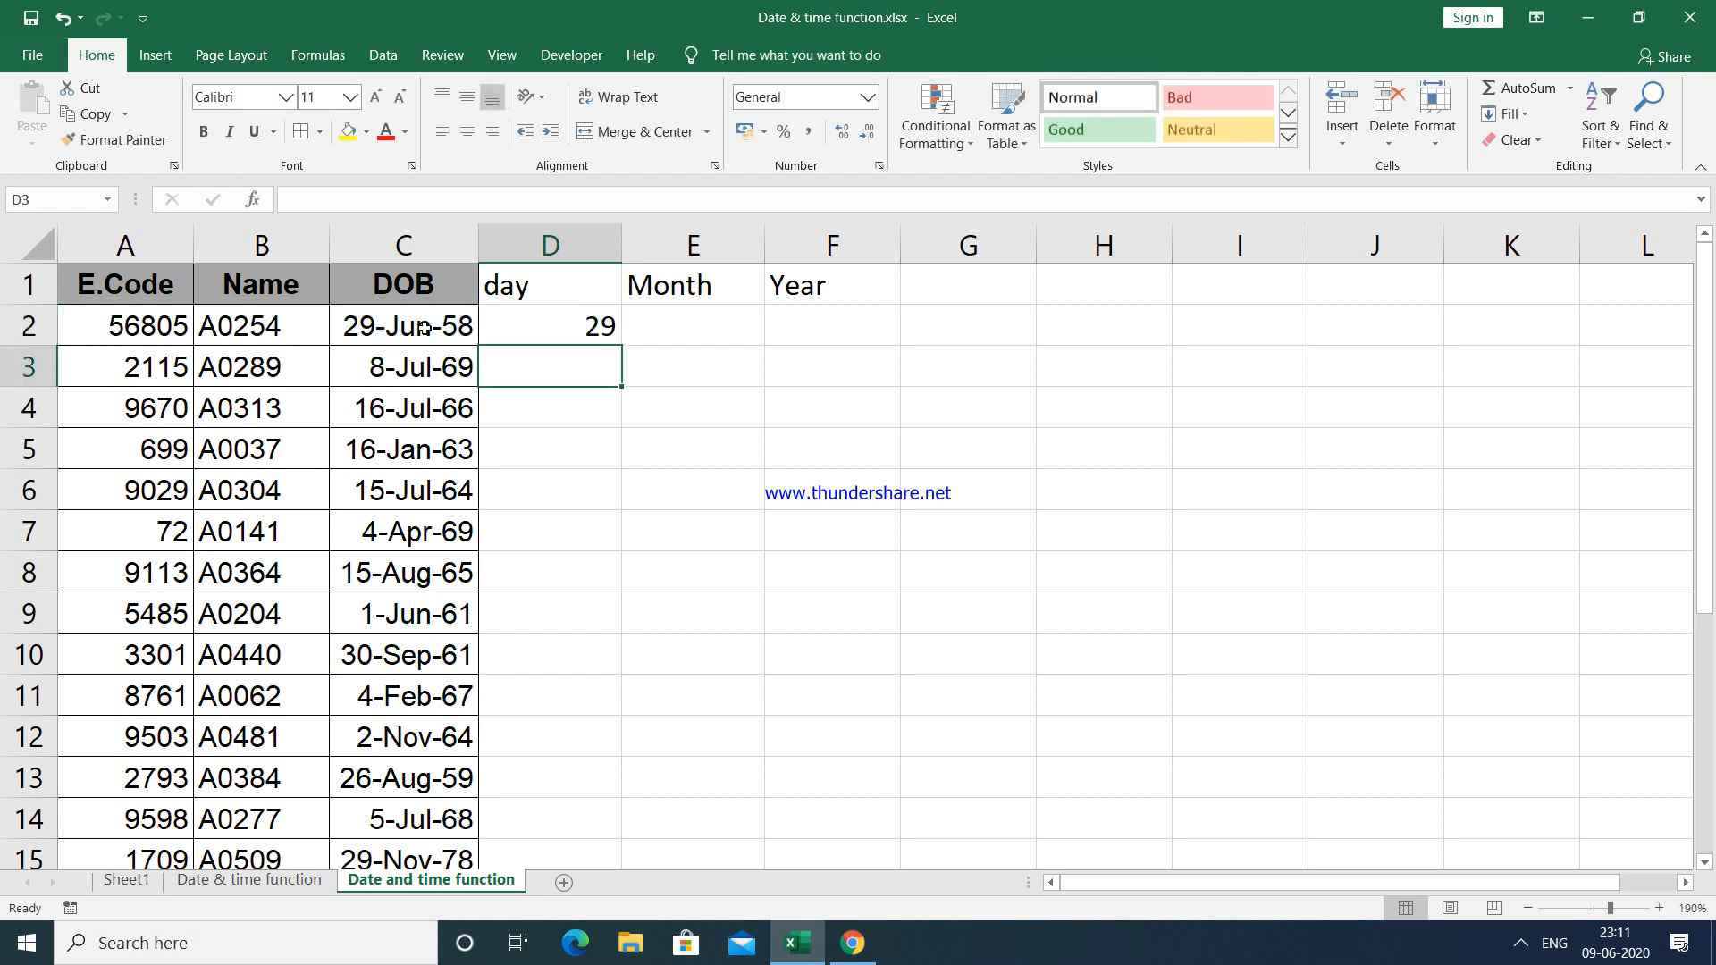
{"action": "left_click", "coordinate": [590, 326]}
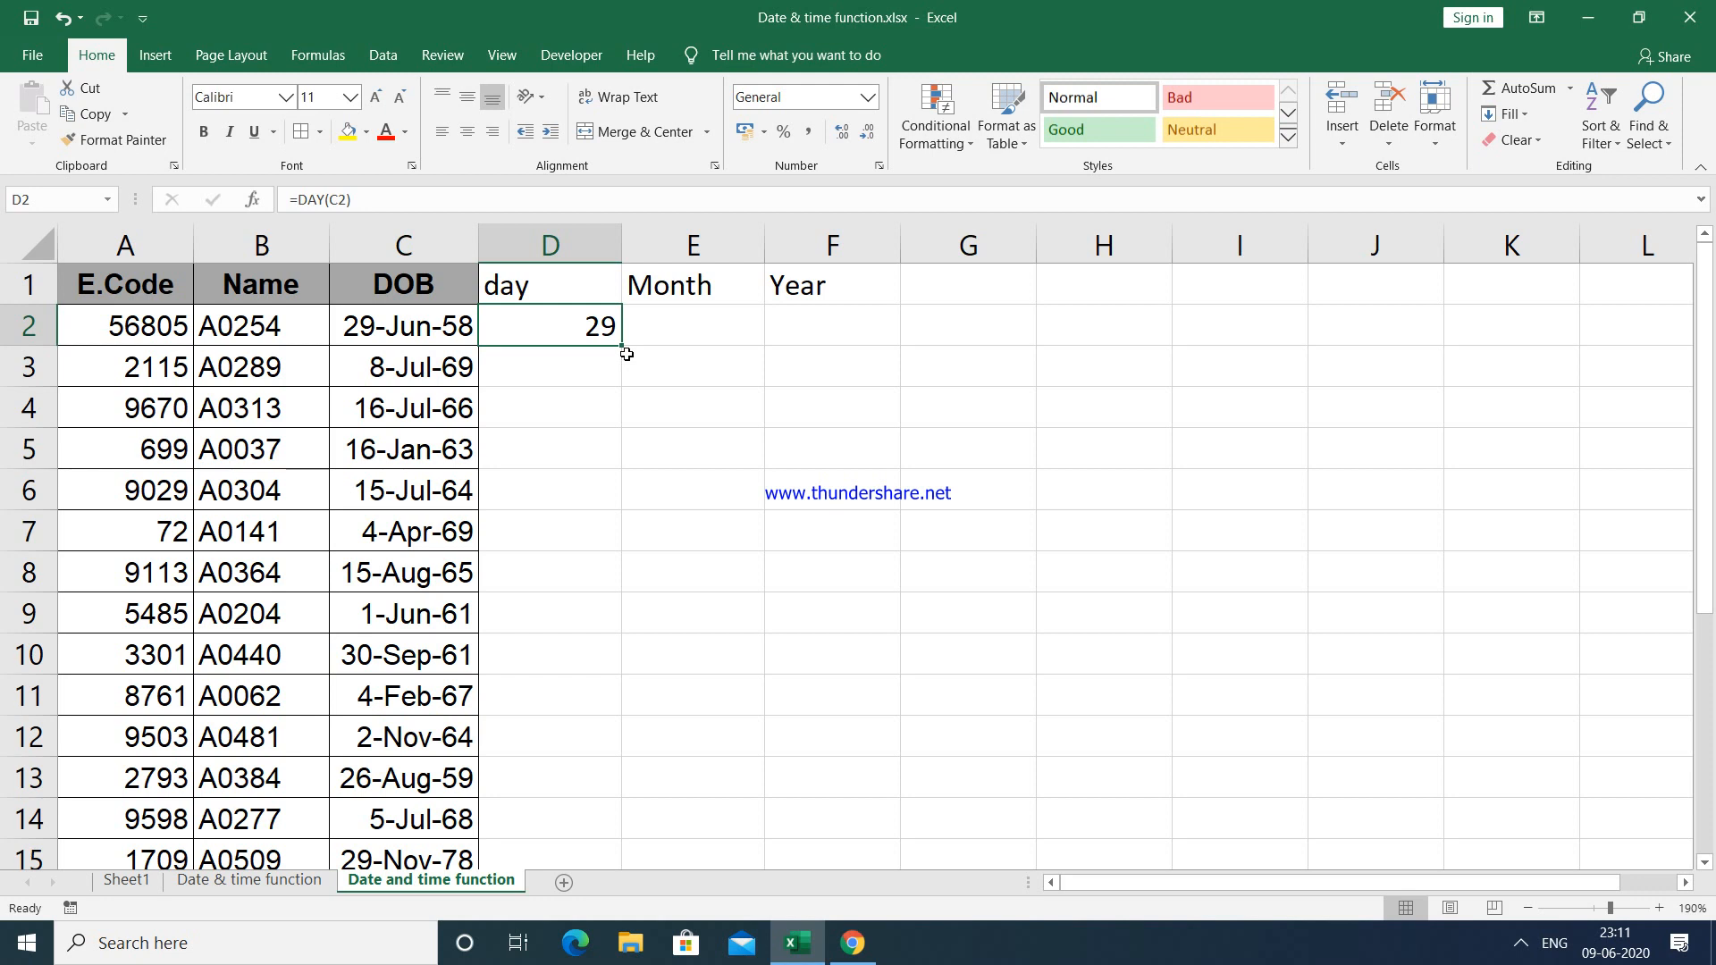
{"action": "double_click", "coordinate": [622, 347]}
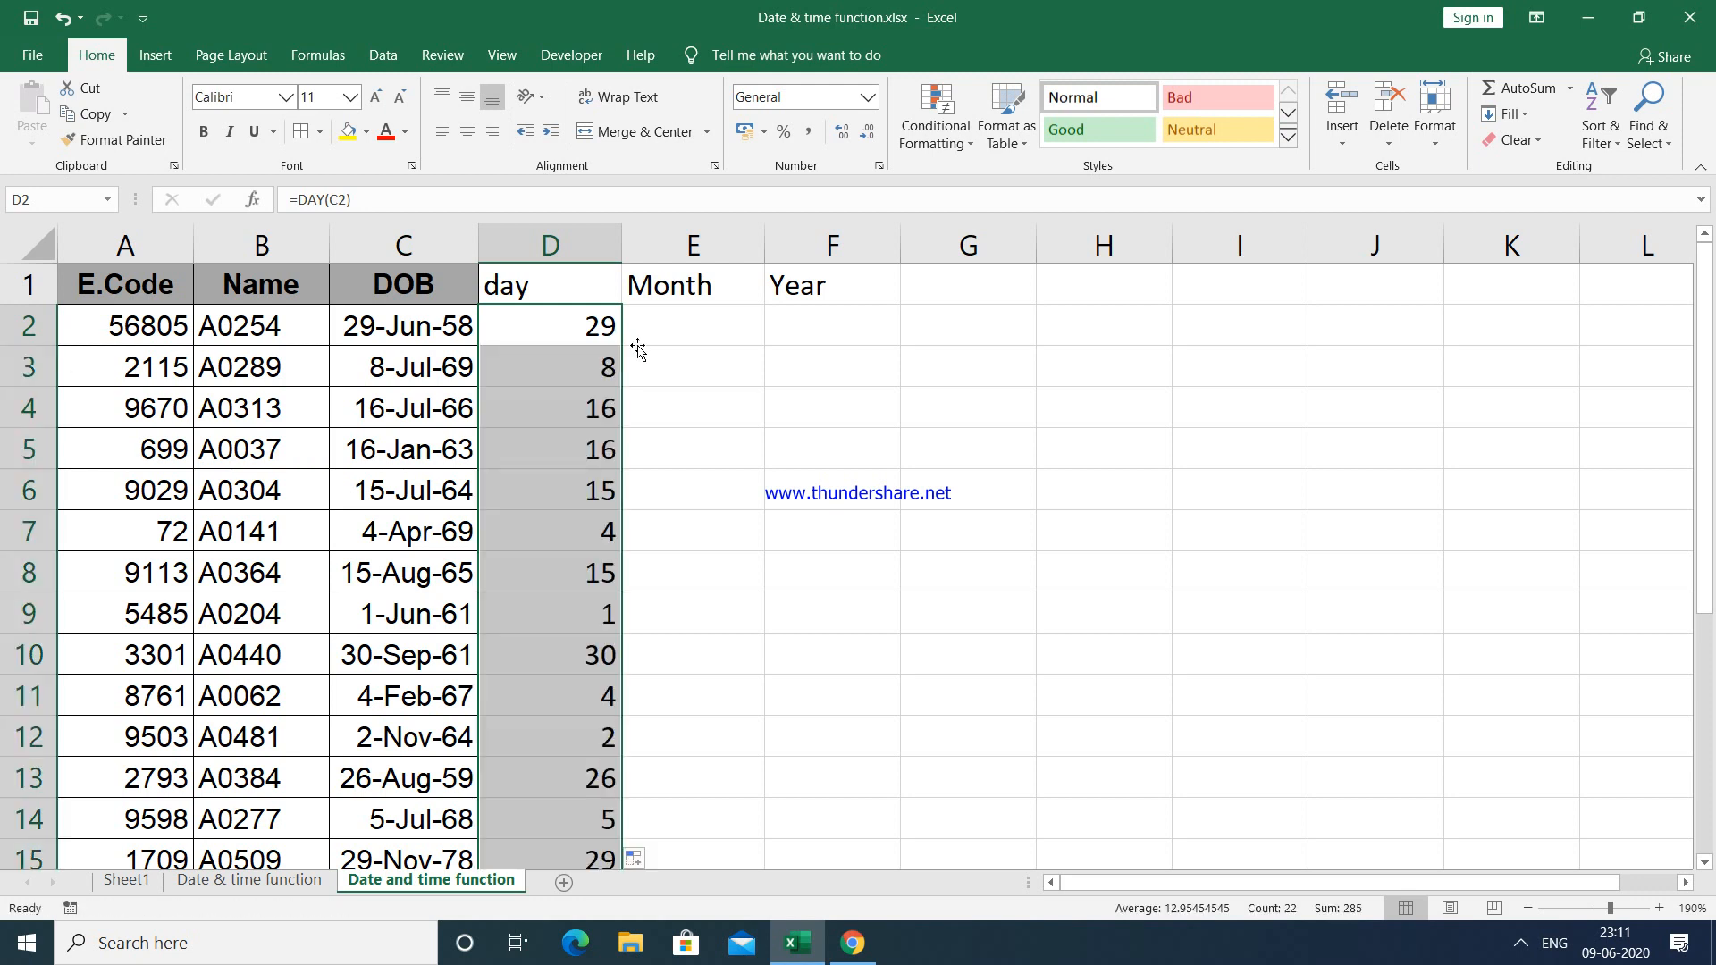
Step: Extract the month from the DOB with =MONTH(C2) in E2 and fill the formula down the list
{"action": "left_click", "coordinate": [686, 335]}
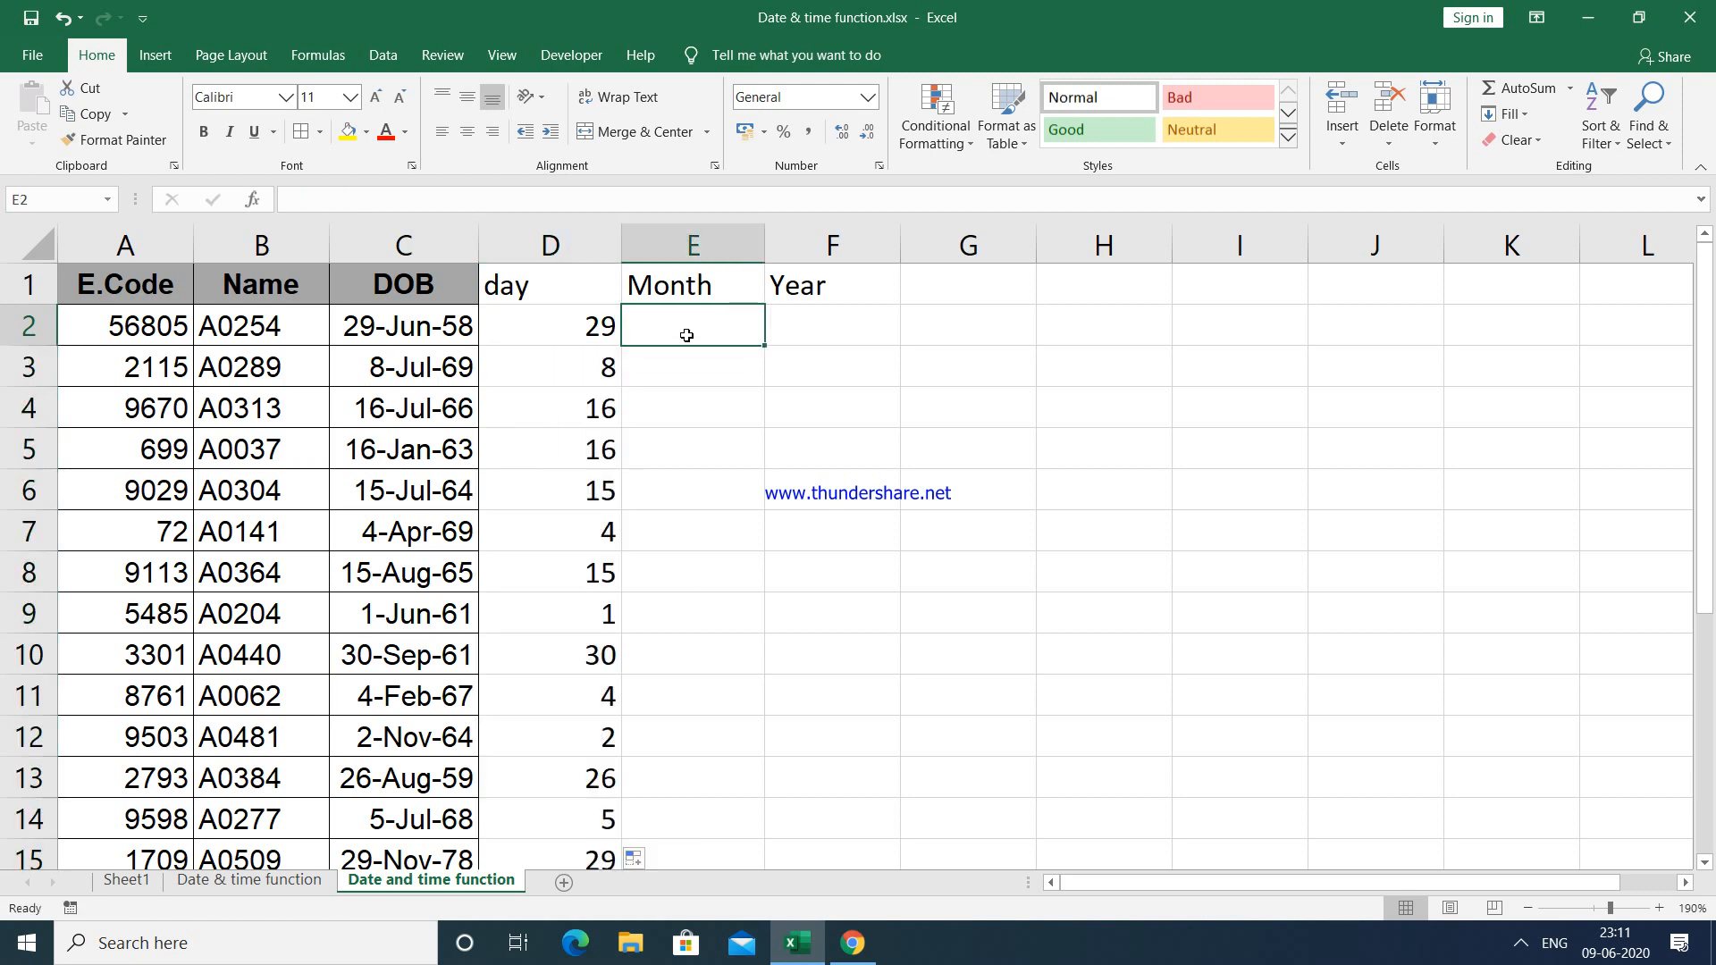
{"action": "type", "text": "=mont"}
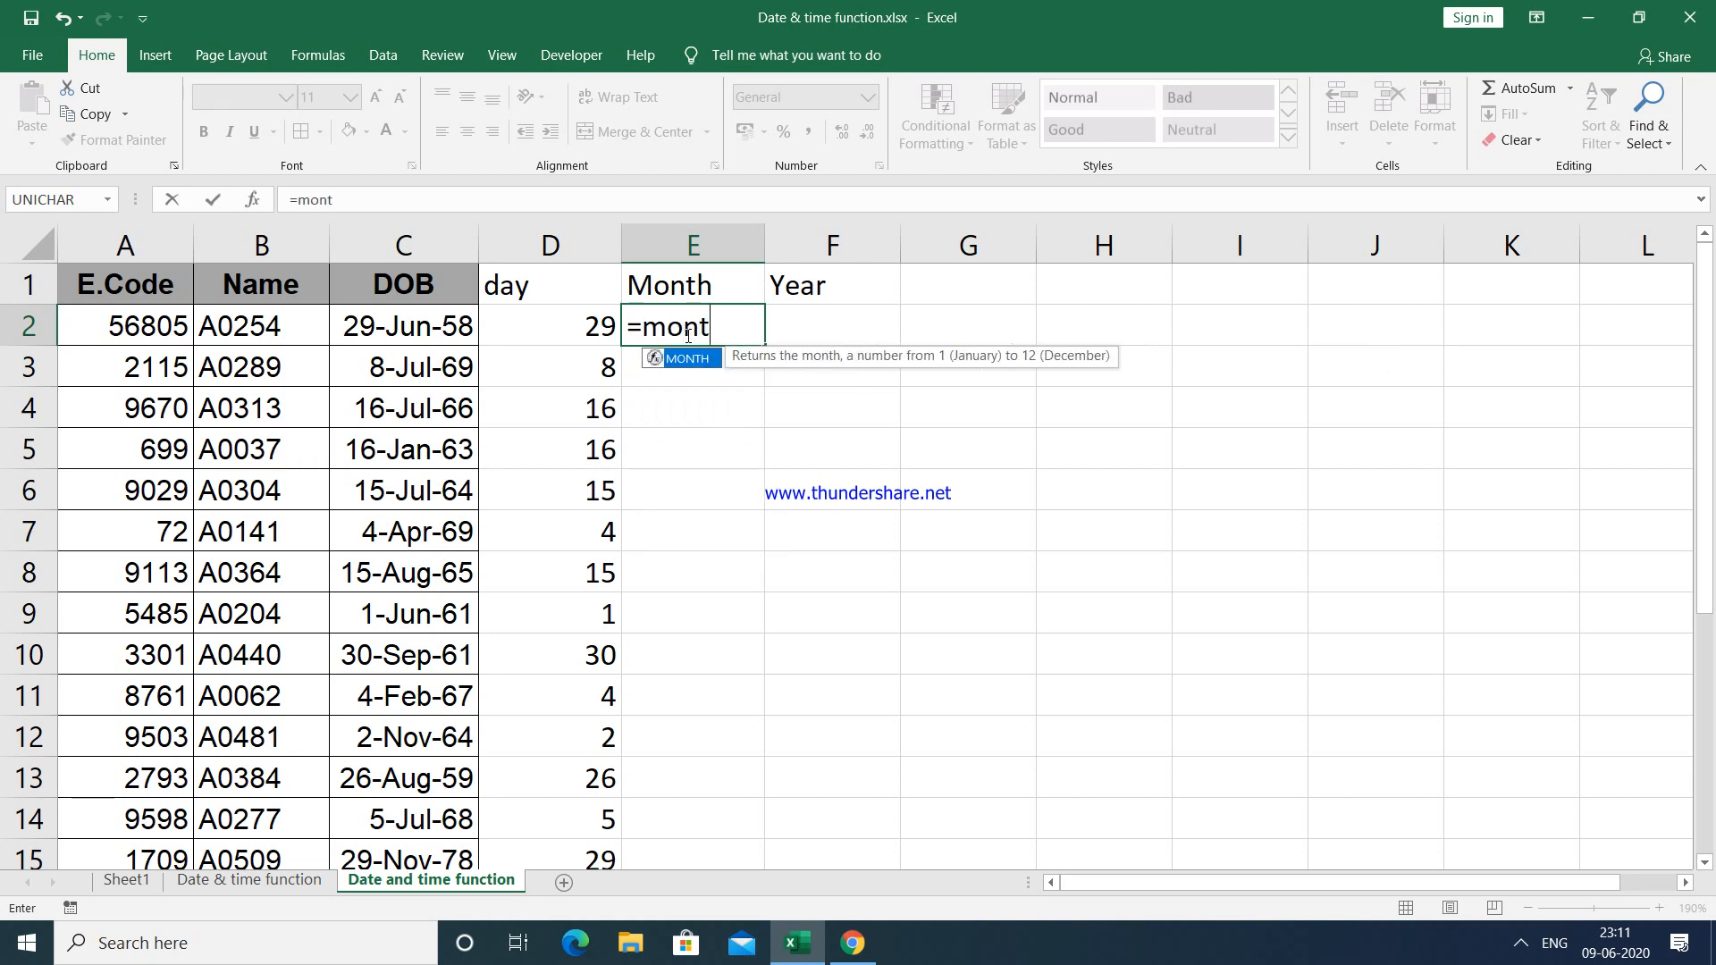
{"action": "key", "text": "Tab"}
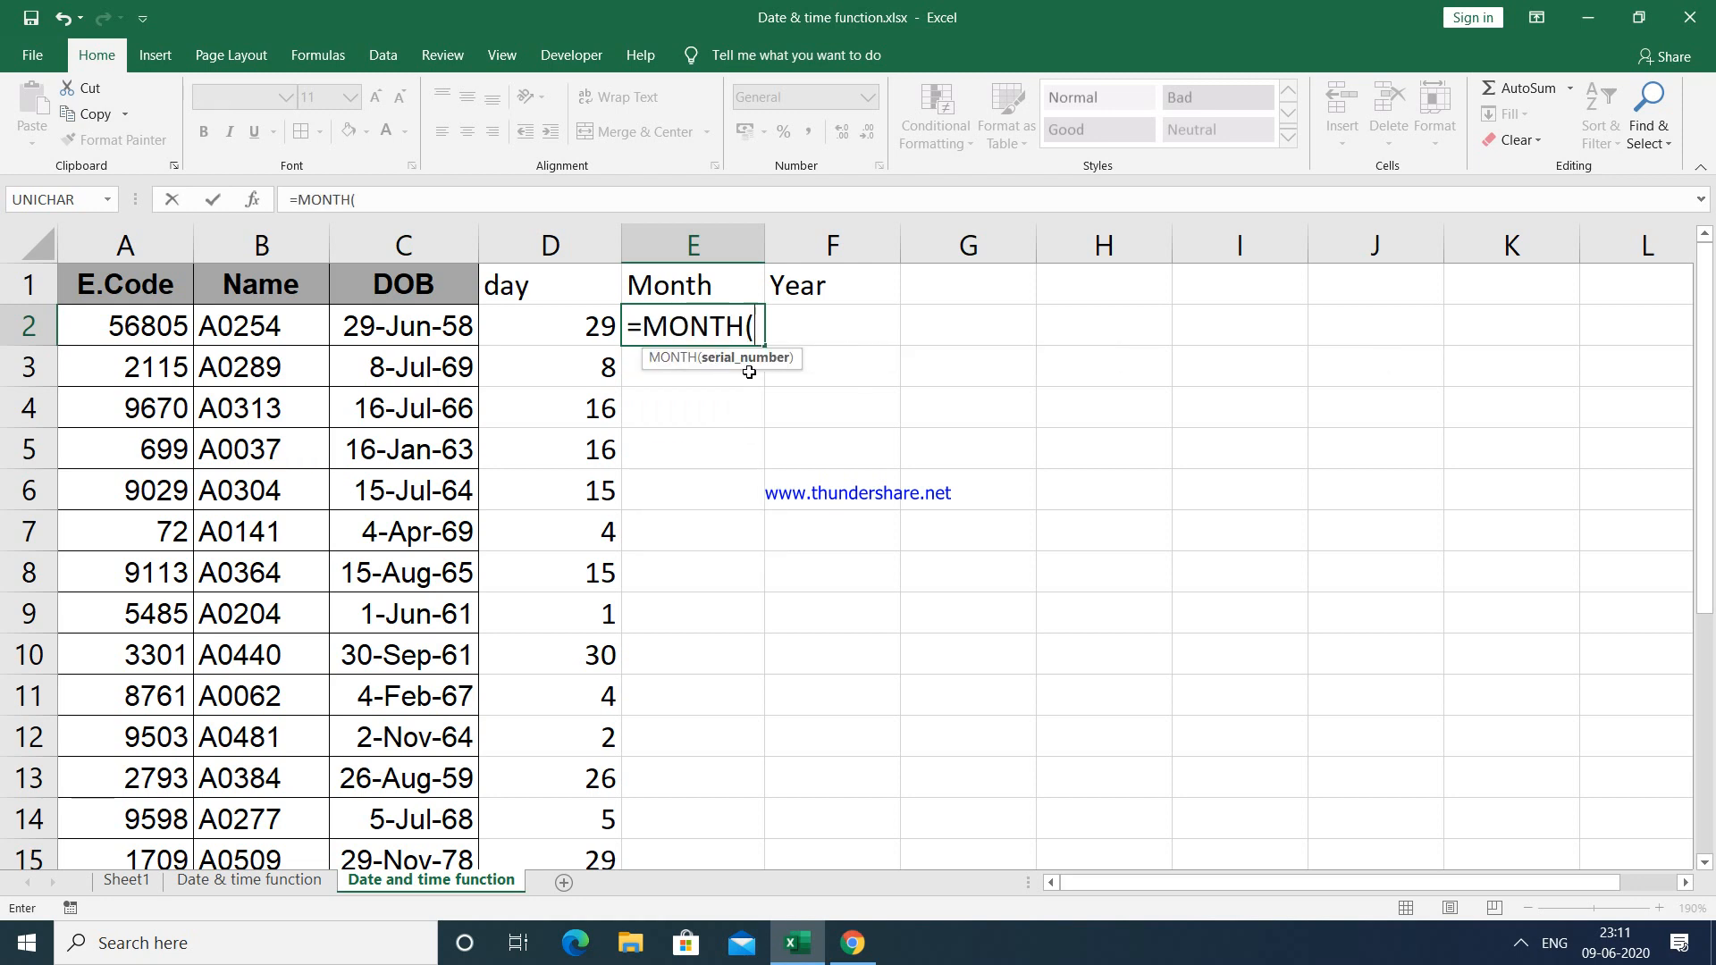
{"action": "left_click", "coordinate": [463, 332]}
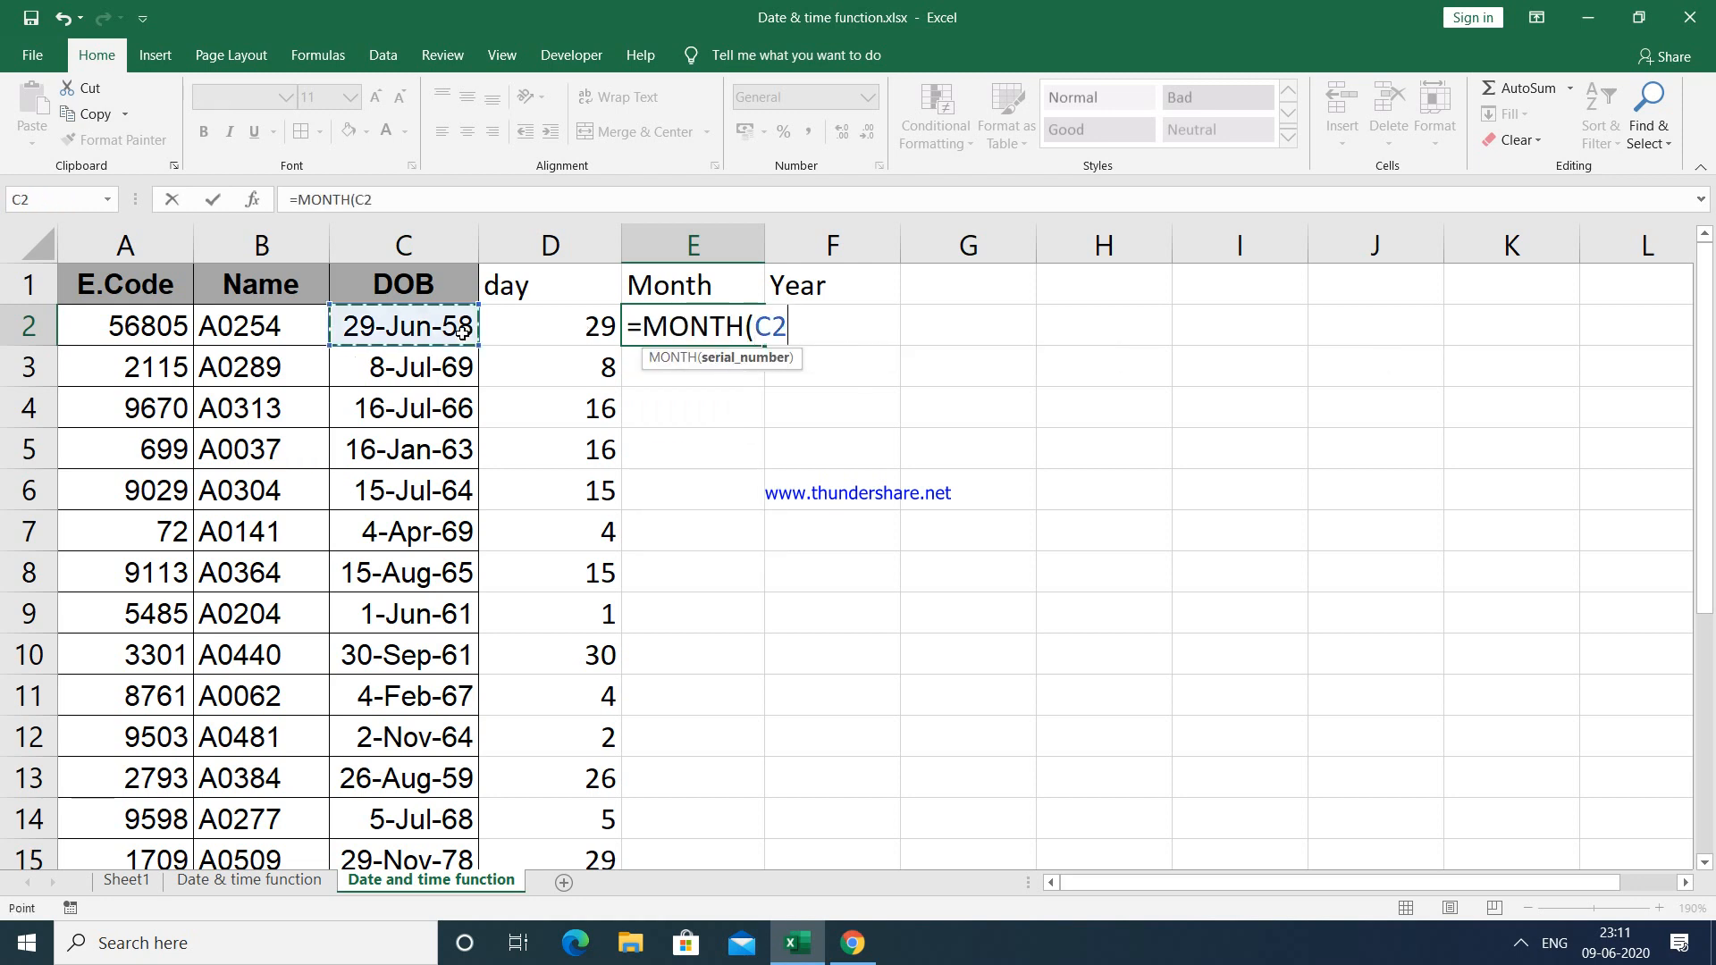
{"action": "type", "text": ")"}
{"action": "key", "text": "Return"}
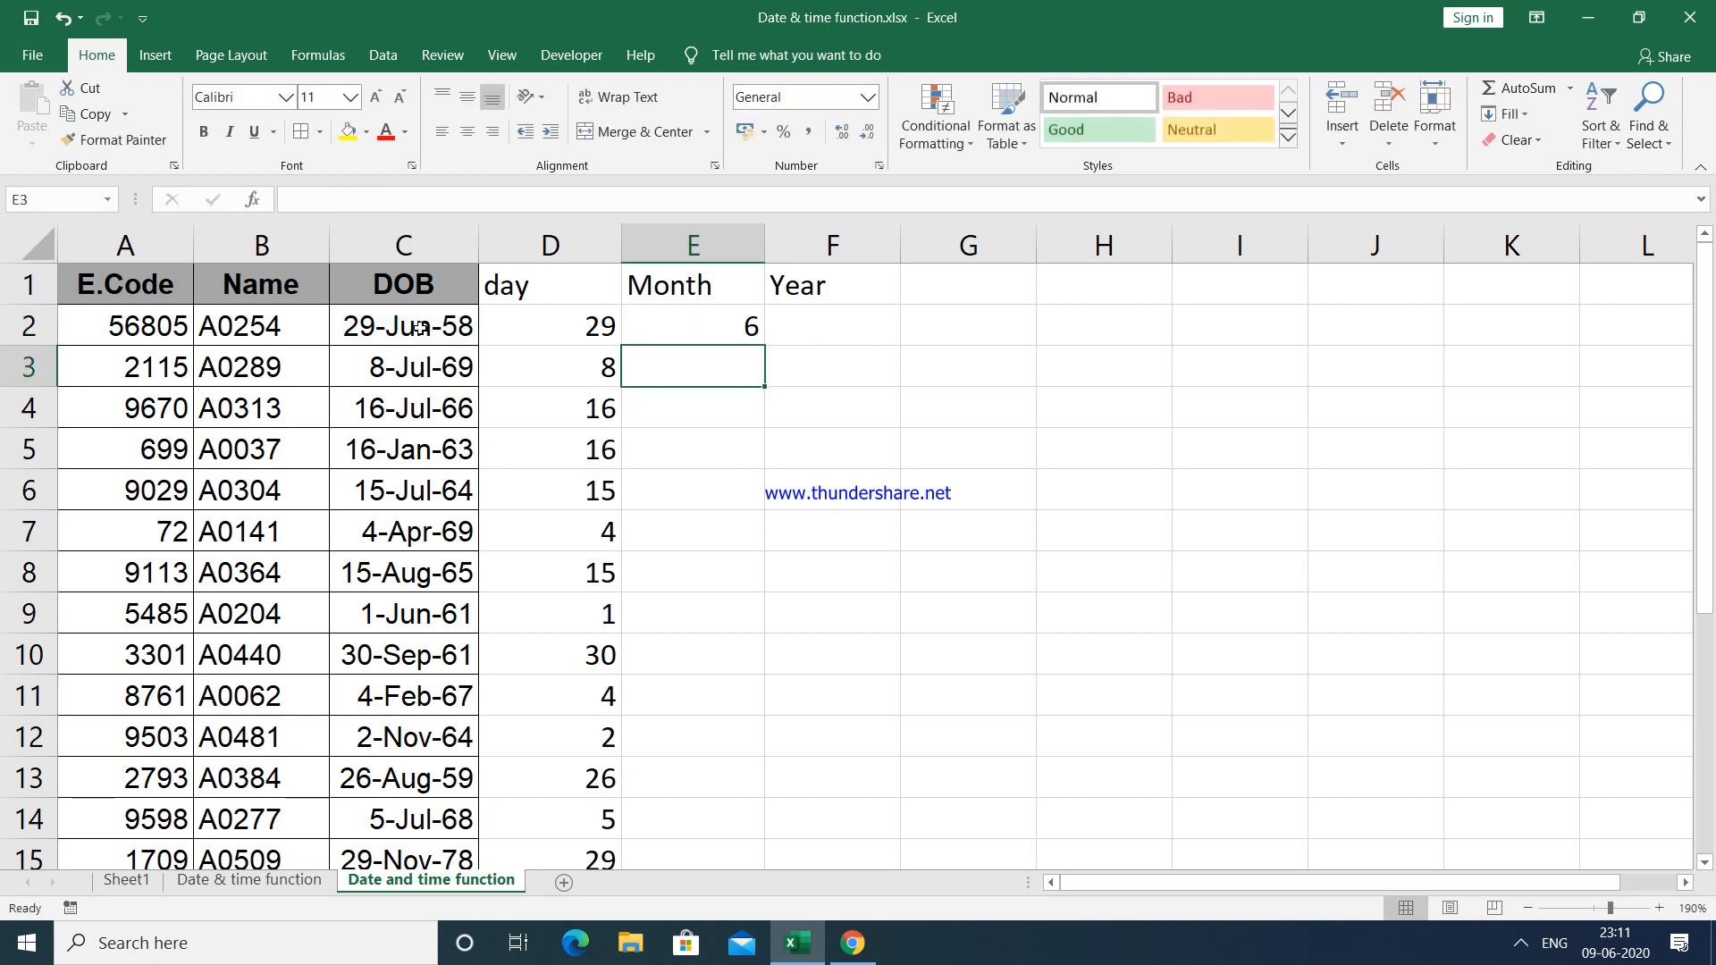
{"action": "left_click", "coordinate": [713, 323]}
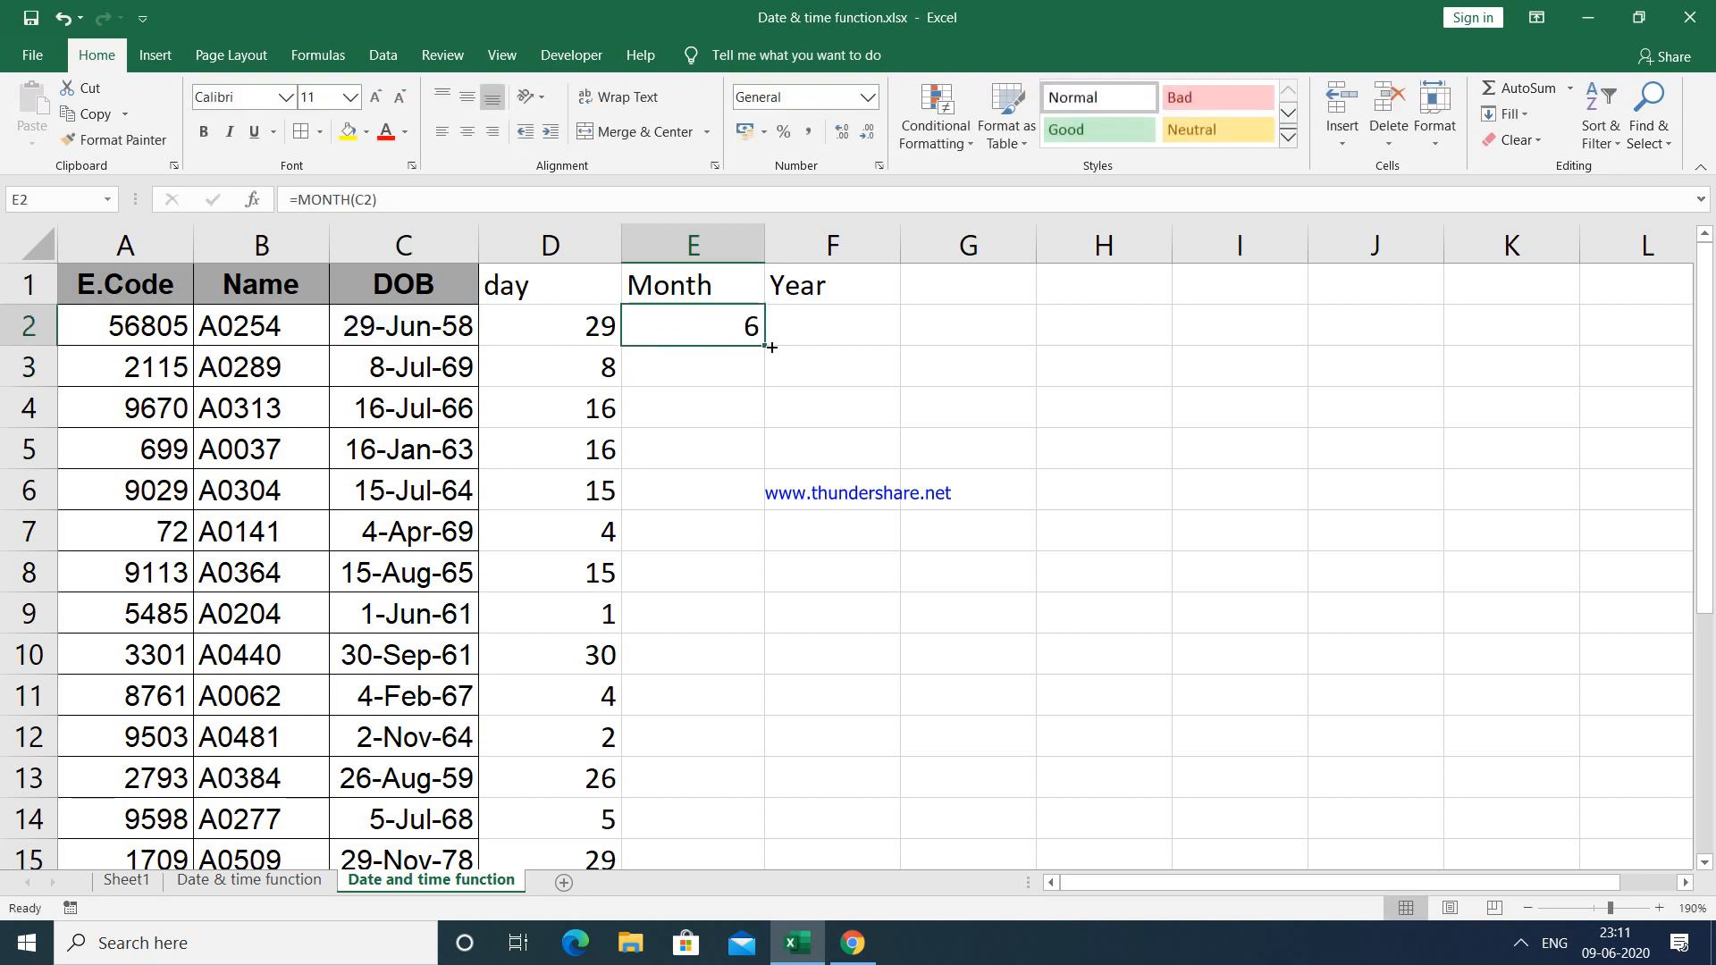
{"action": "double_click", "coordinate": [766, 347]}
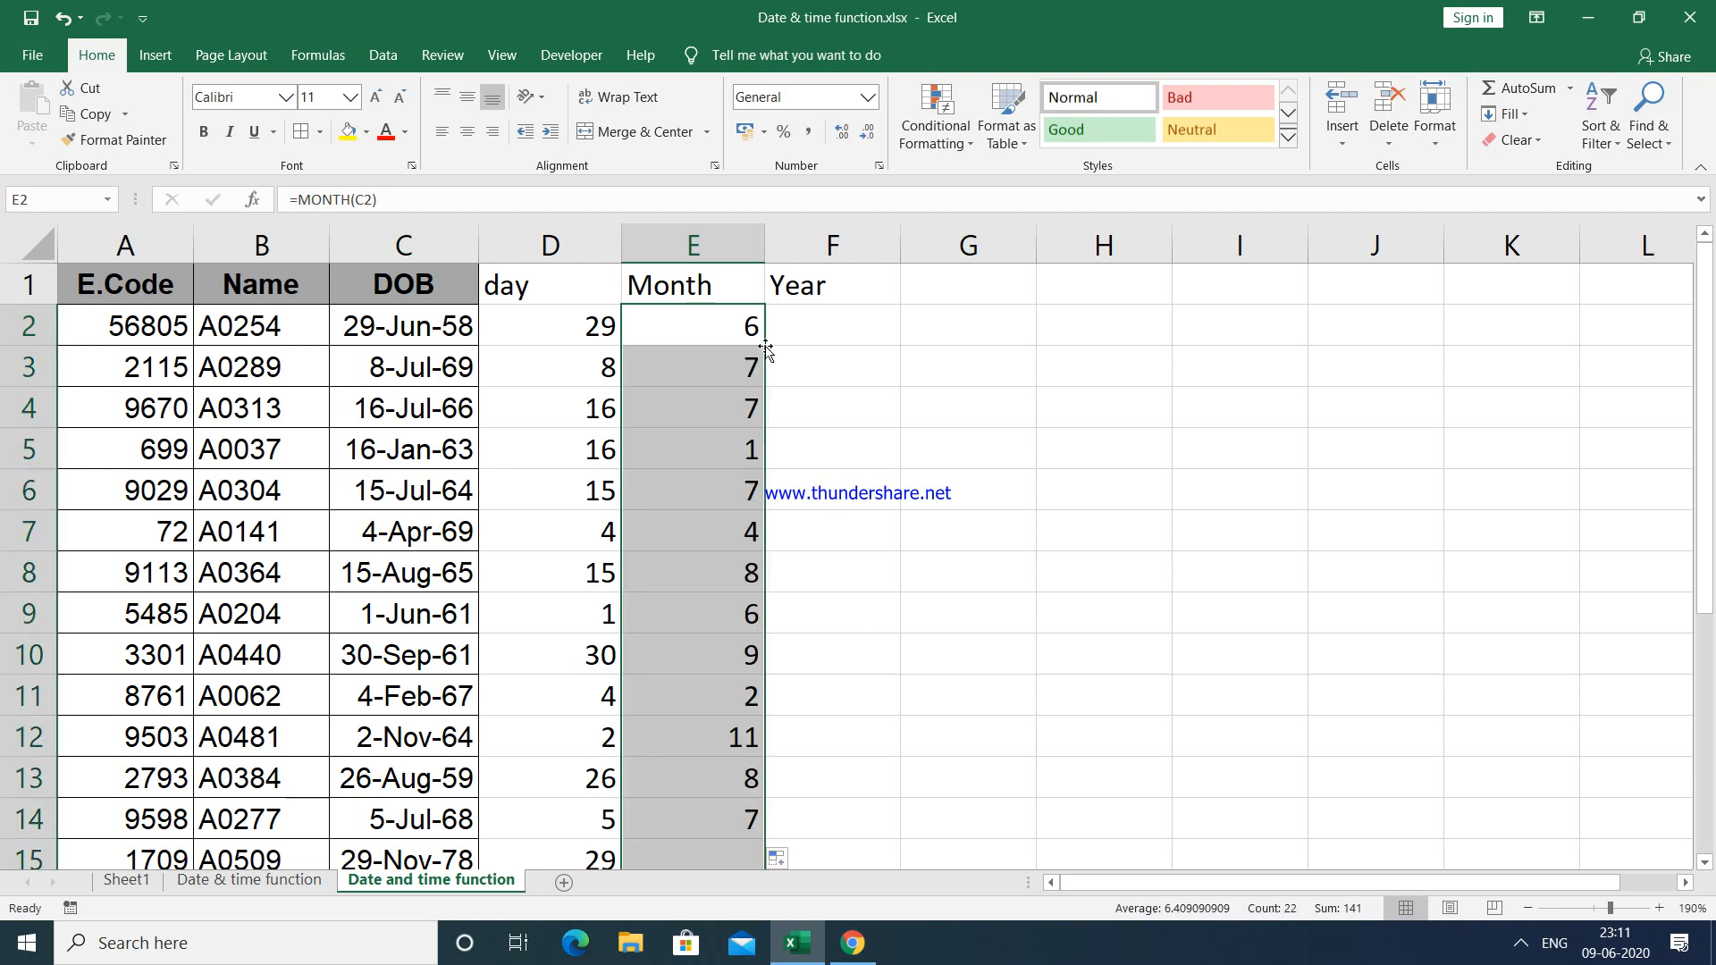
{"action": "left_click", "coordinate": [854, 324]}
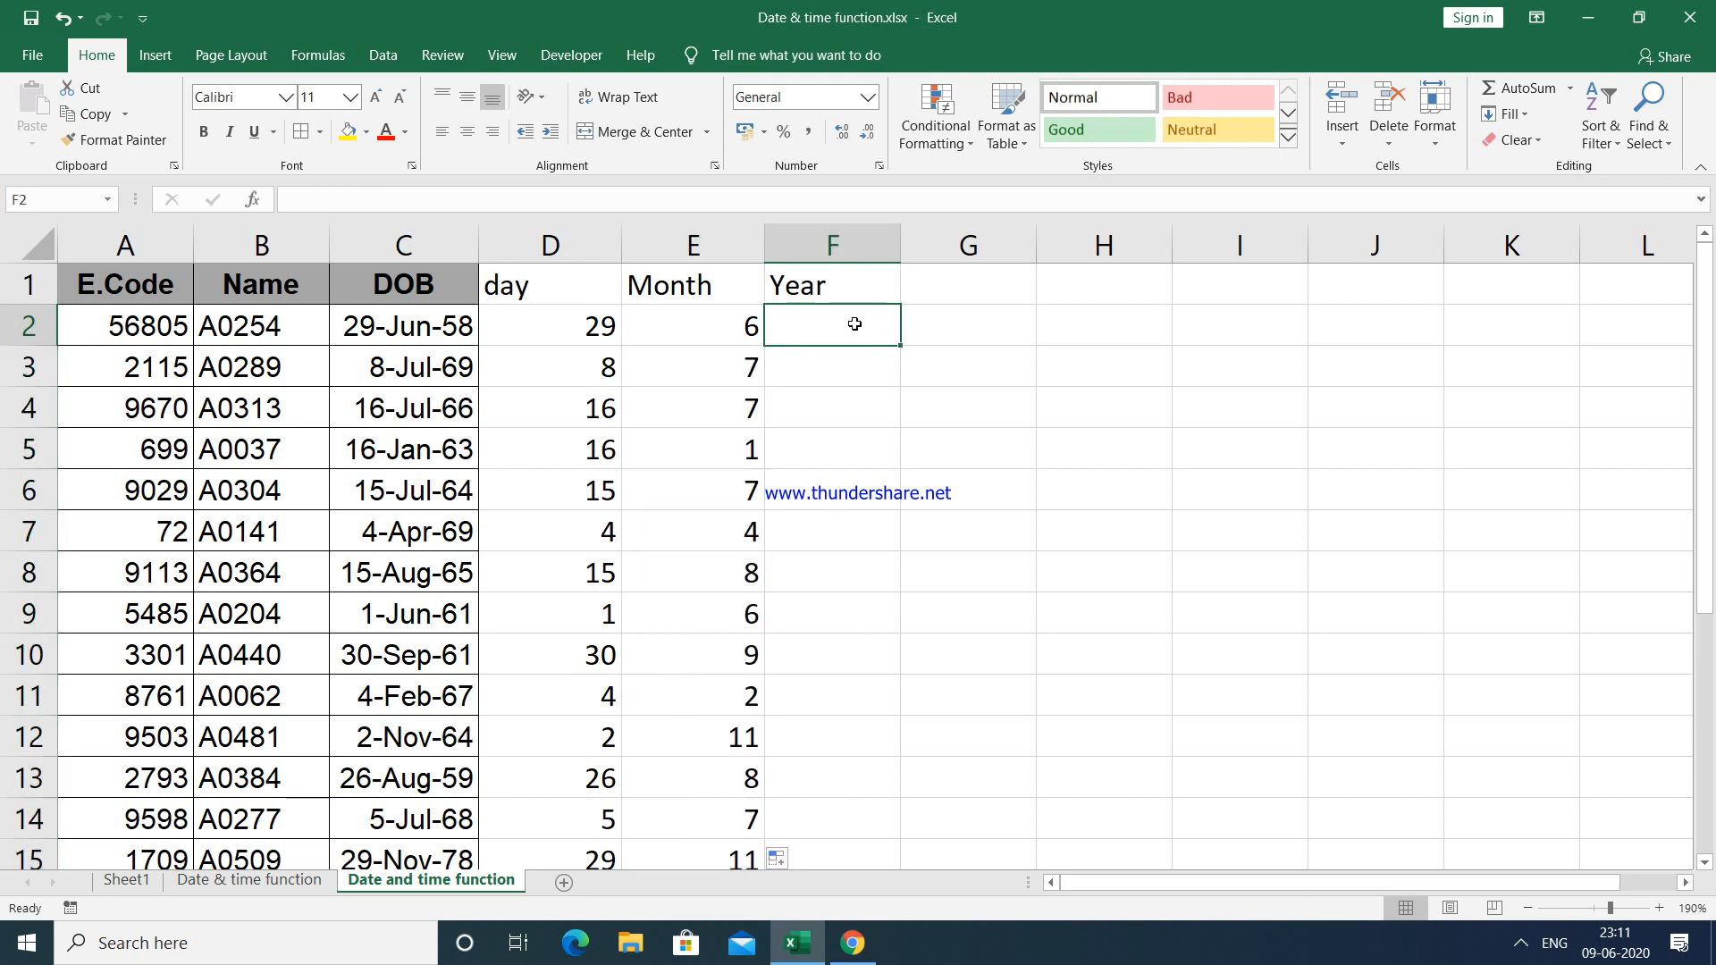
{"action": "type", "text": "=yaer"}
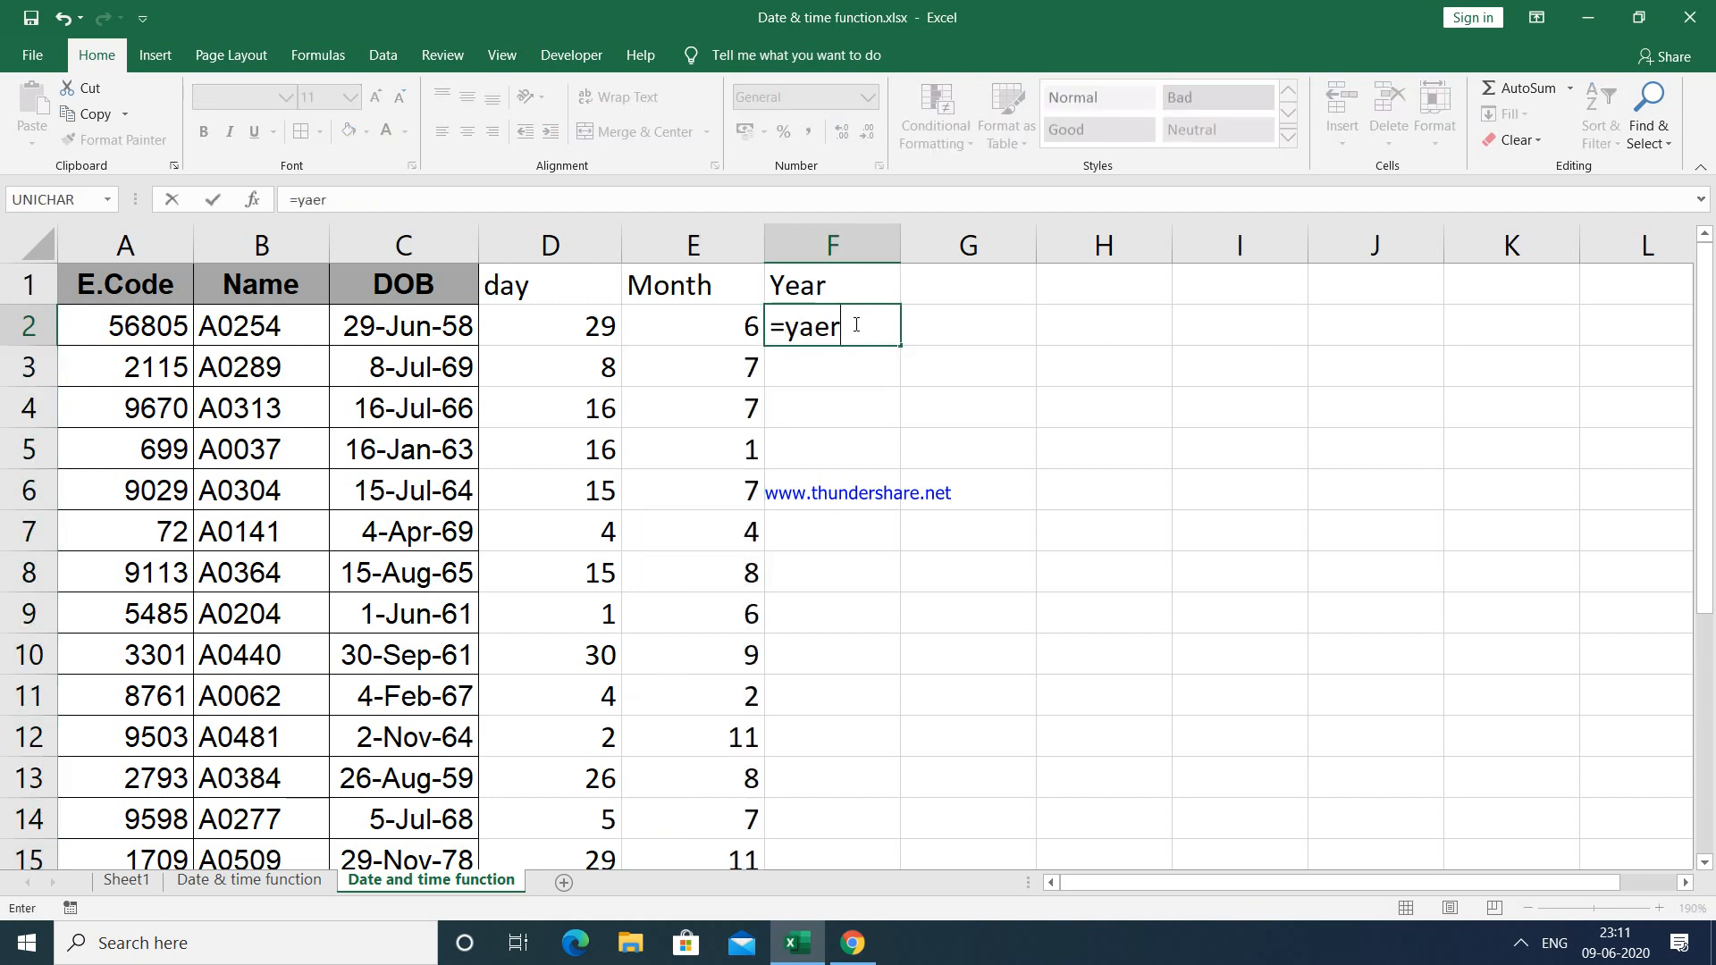
{"action": "key", "text": "Tab"}
Step: Extract the year from the DOB with =YEAR(C2) in F2 and fill the formula down the list
{"action": "left_click", "coordinate": [855, 326]}
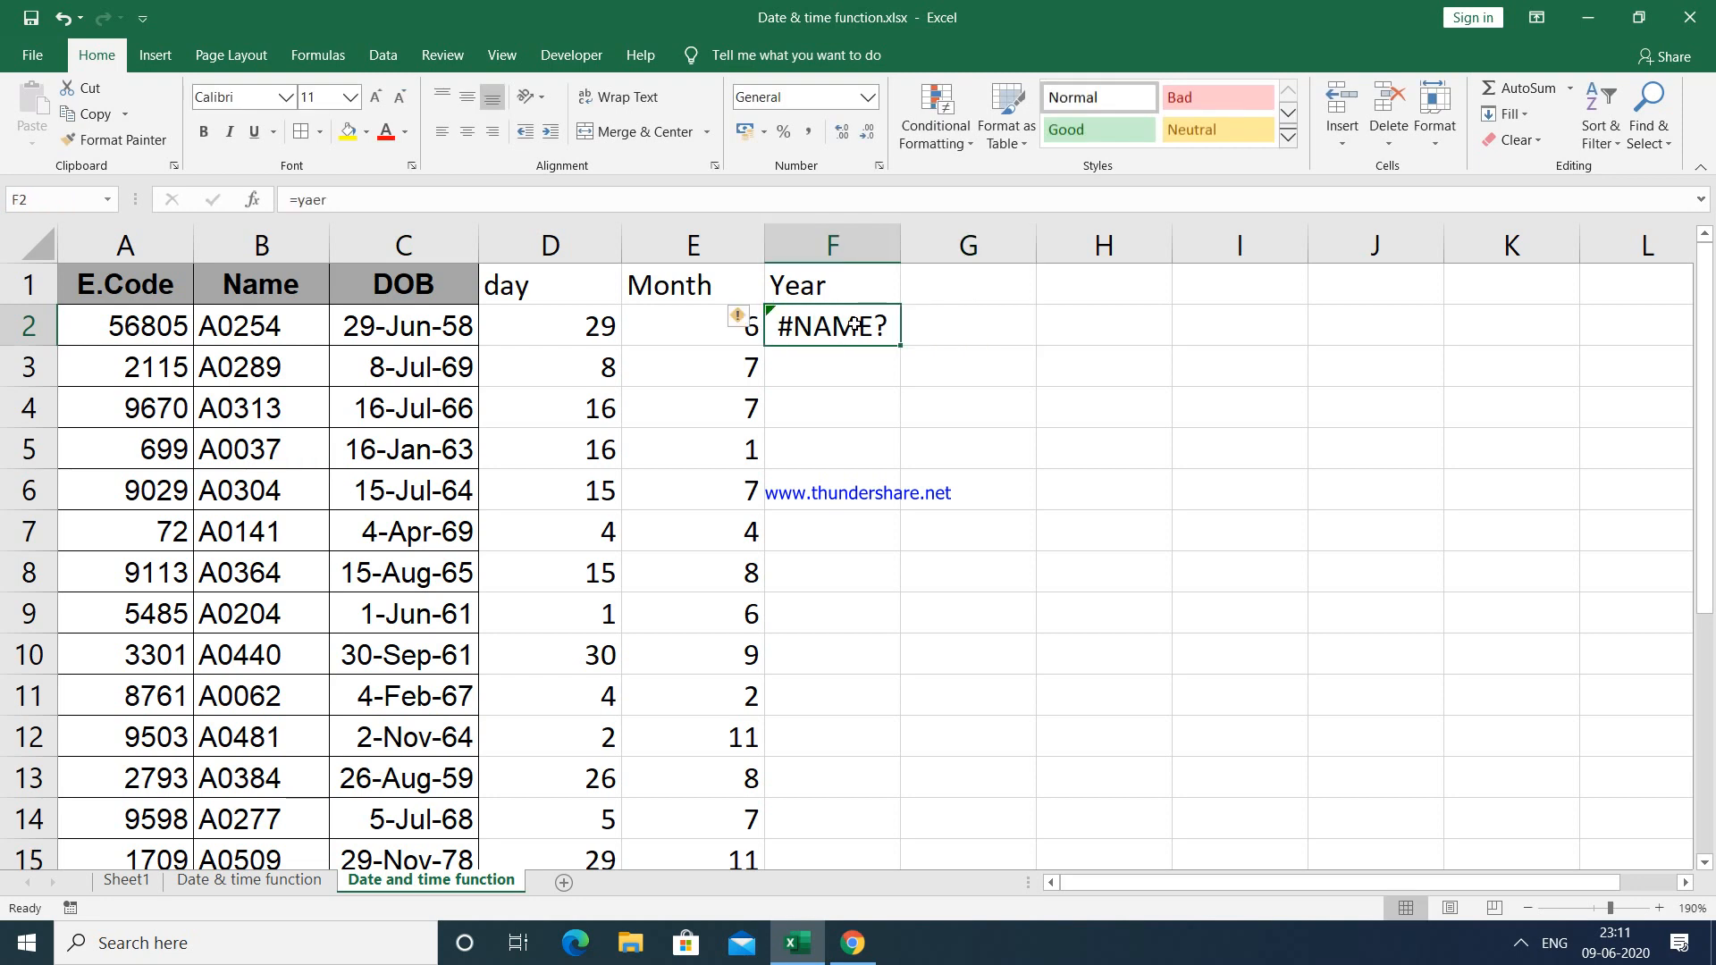
{"action": "type", "text": "=yea"}
{"action": "key", "text": "Tab"}
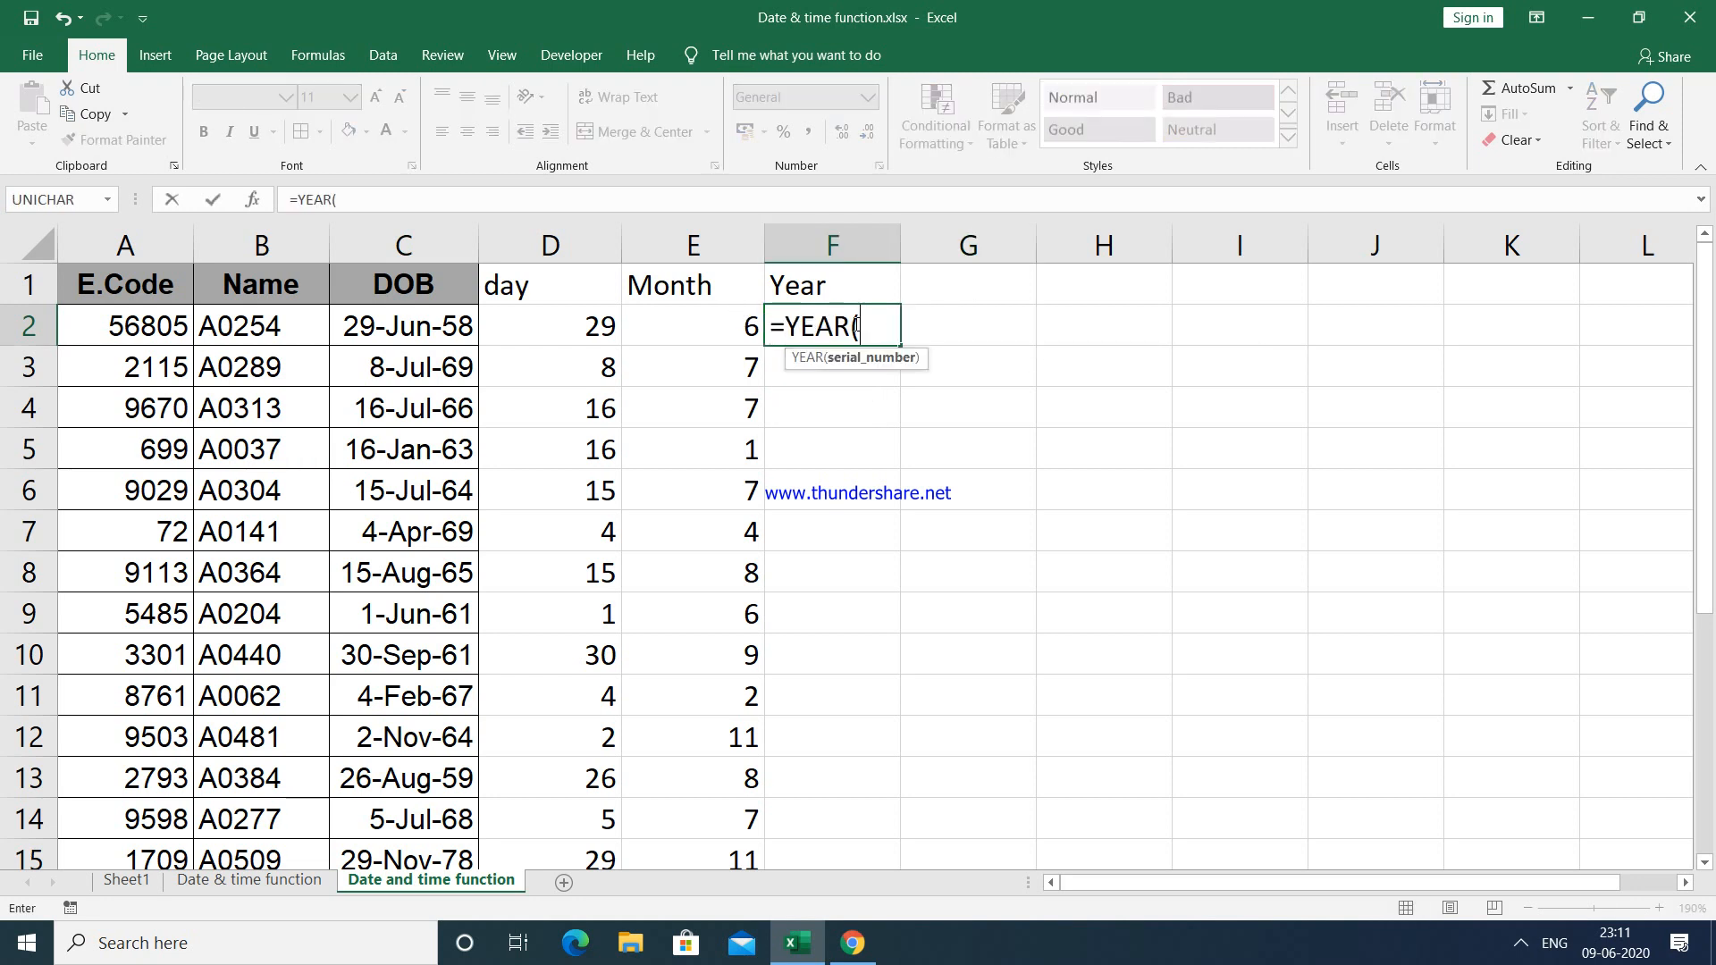
{"action": "left_click", "coordinate": [435, 325]}
{"action": "type", "text": ")"}
{"action": "key", "text": "Return"}
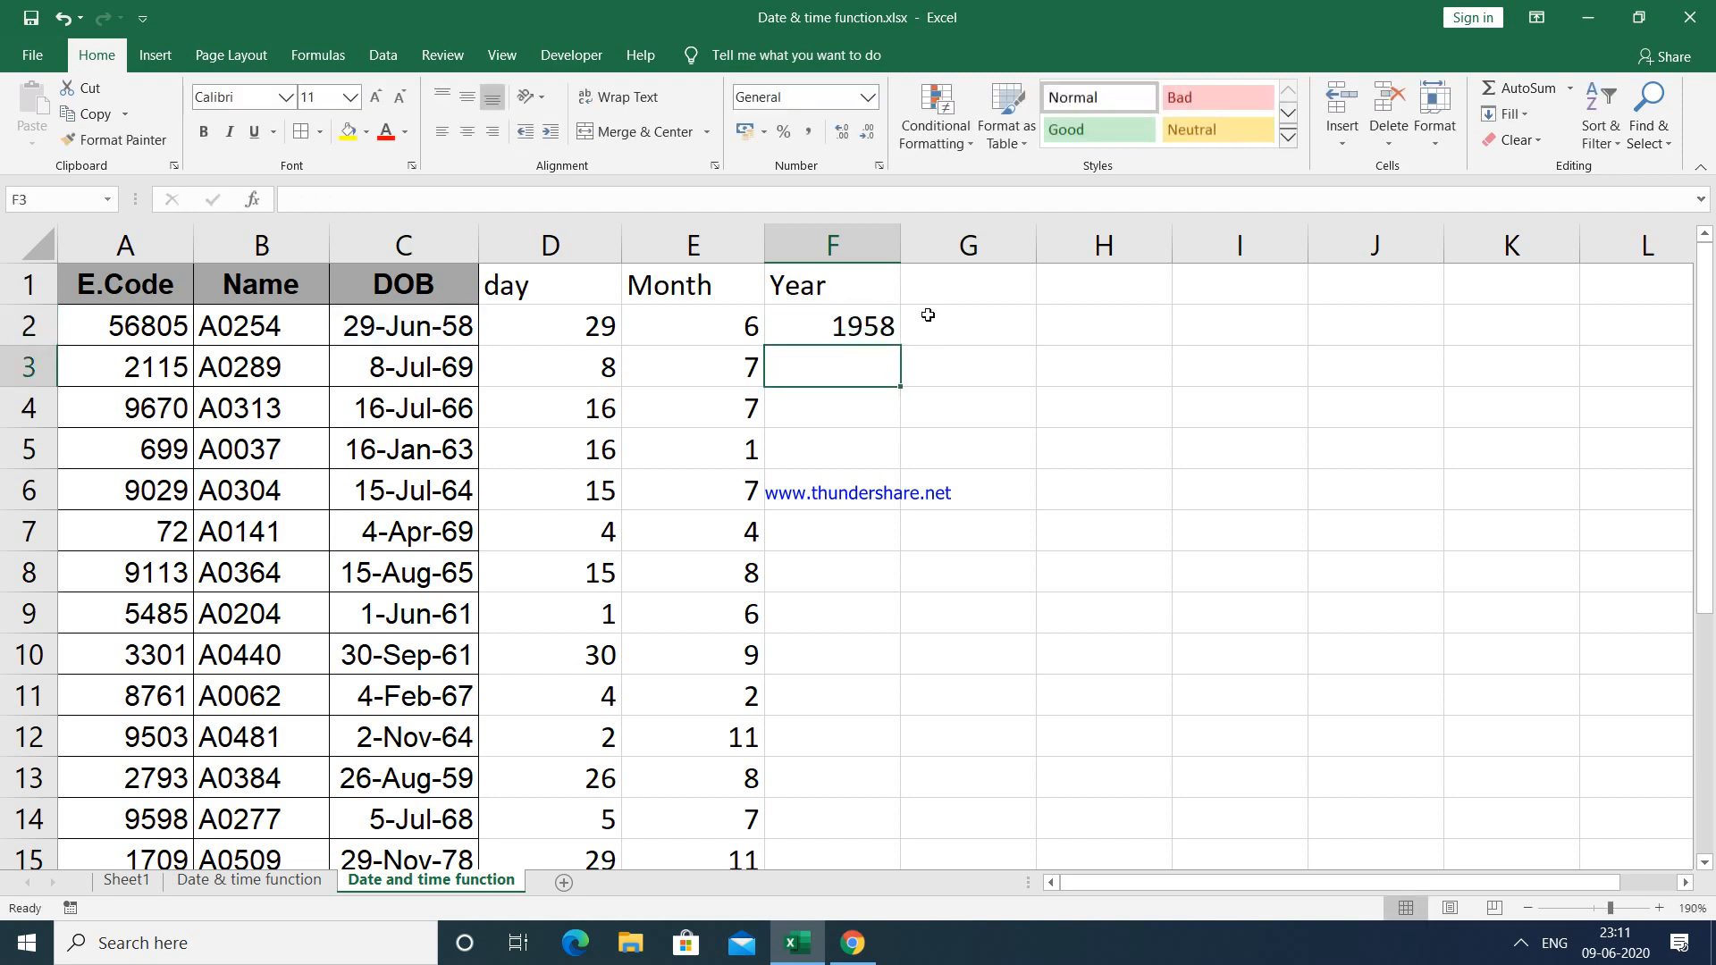
{"action": "left_click", "coordinate": [778, 328]}
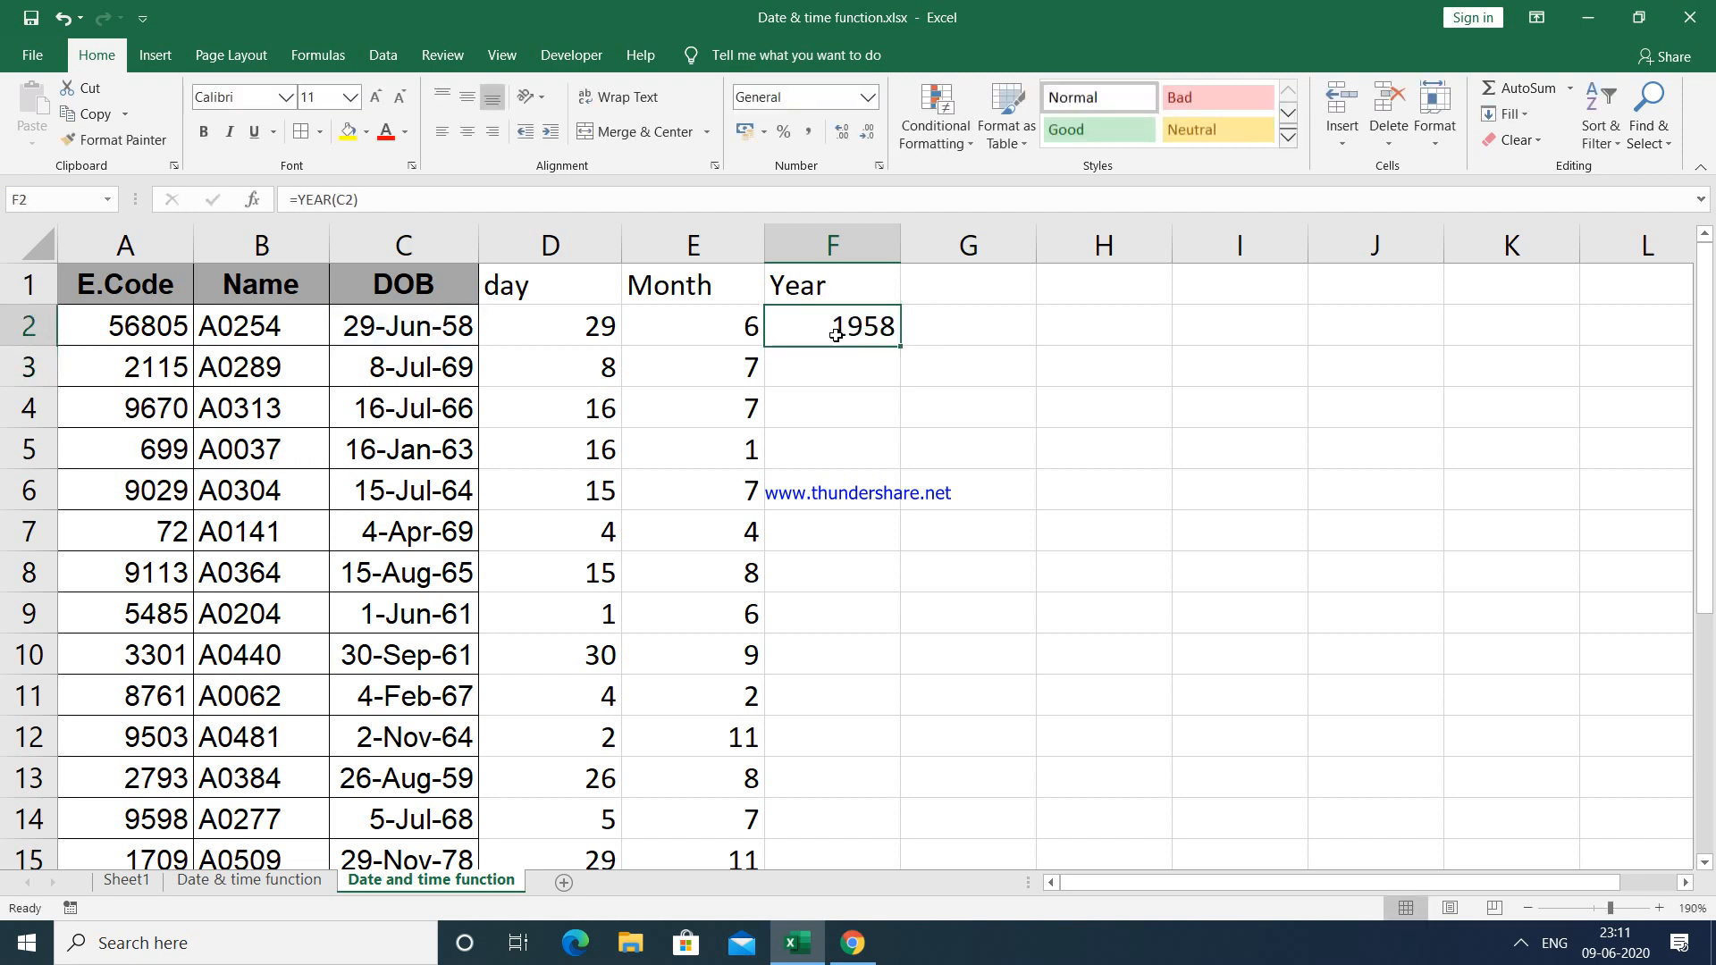
{"action": "double_click", "coordinate": [892, 347]}
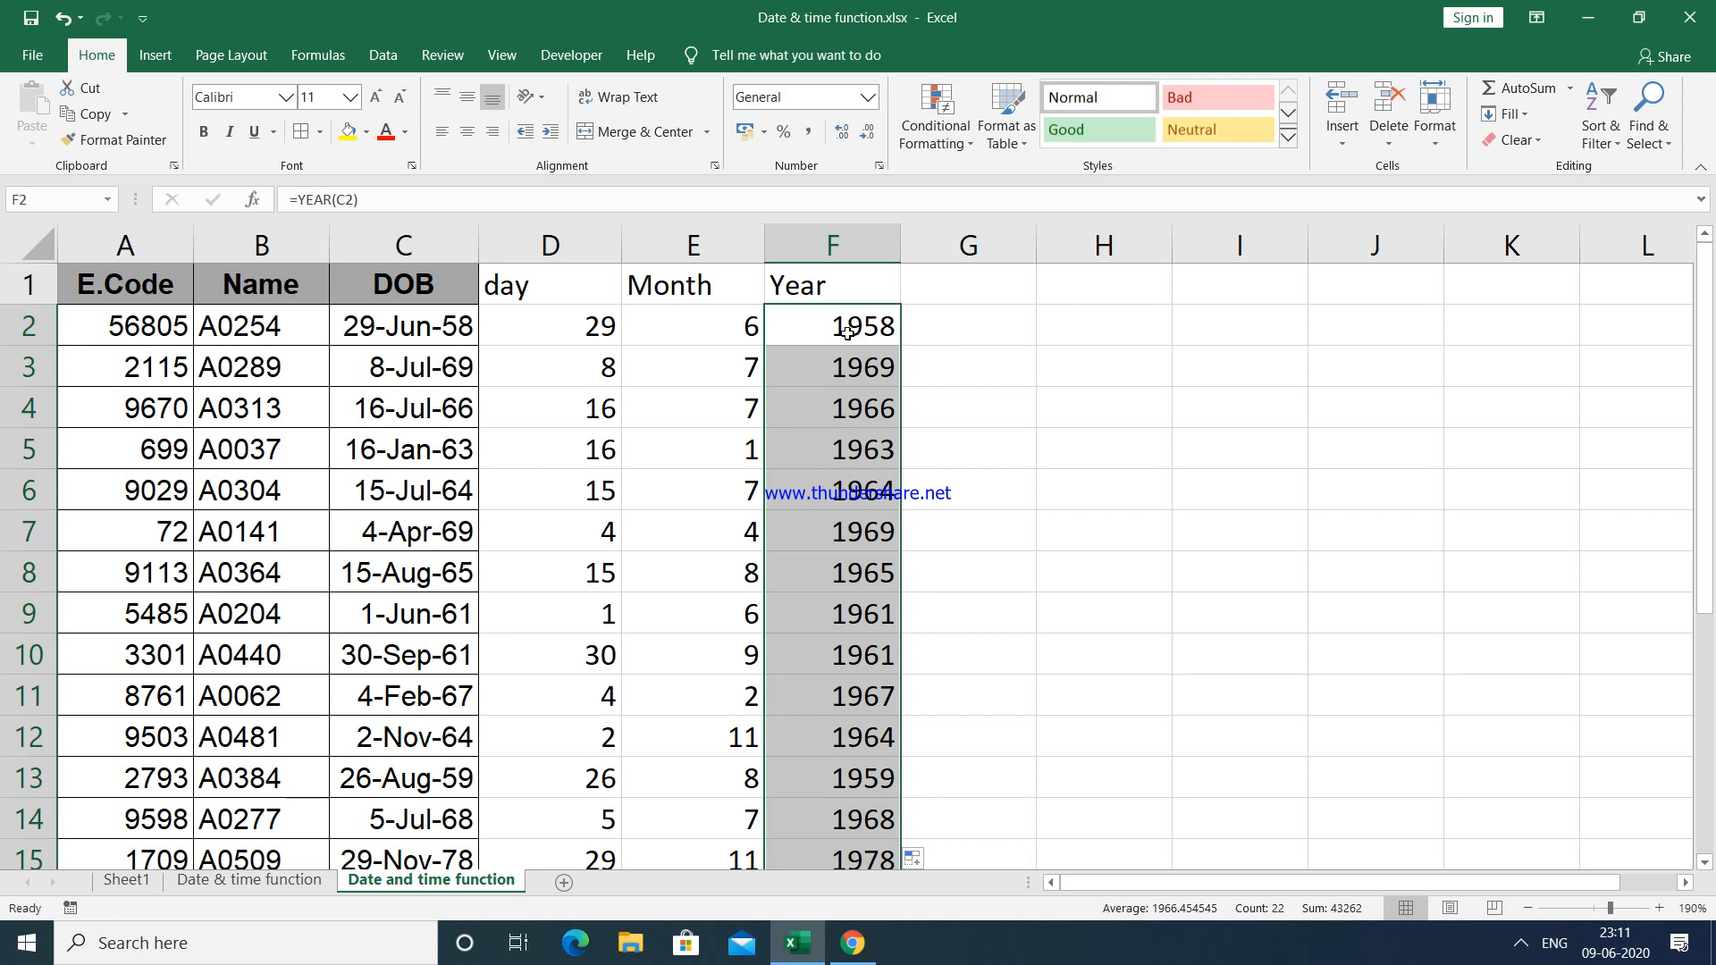
{"action": "left_click", "coordinate": [673, 320]}
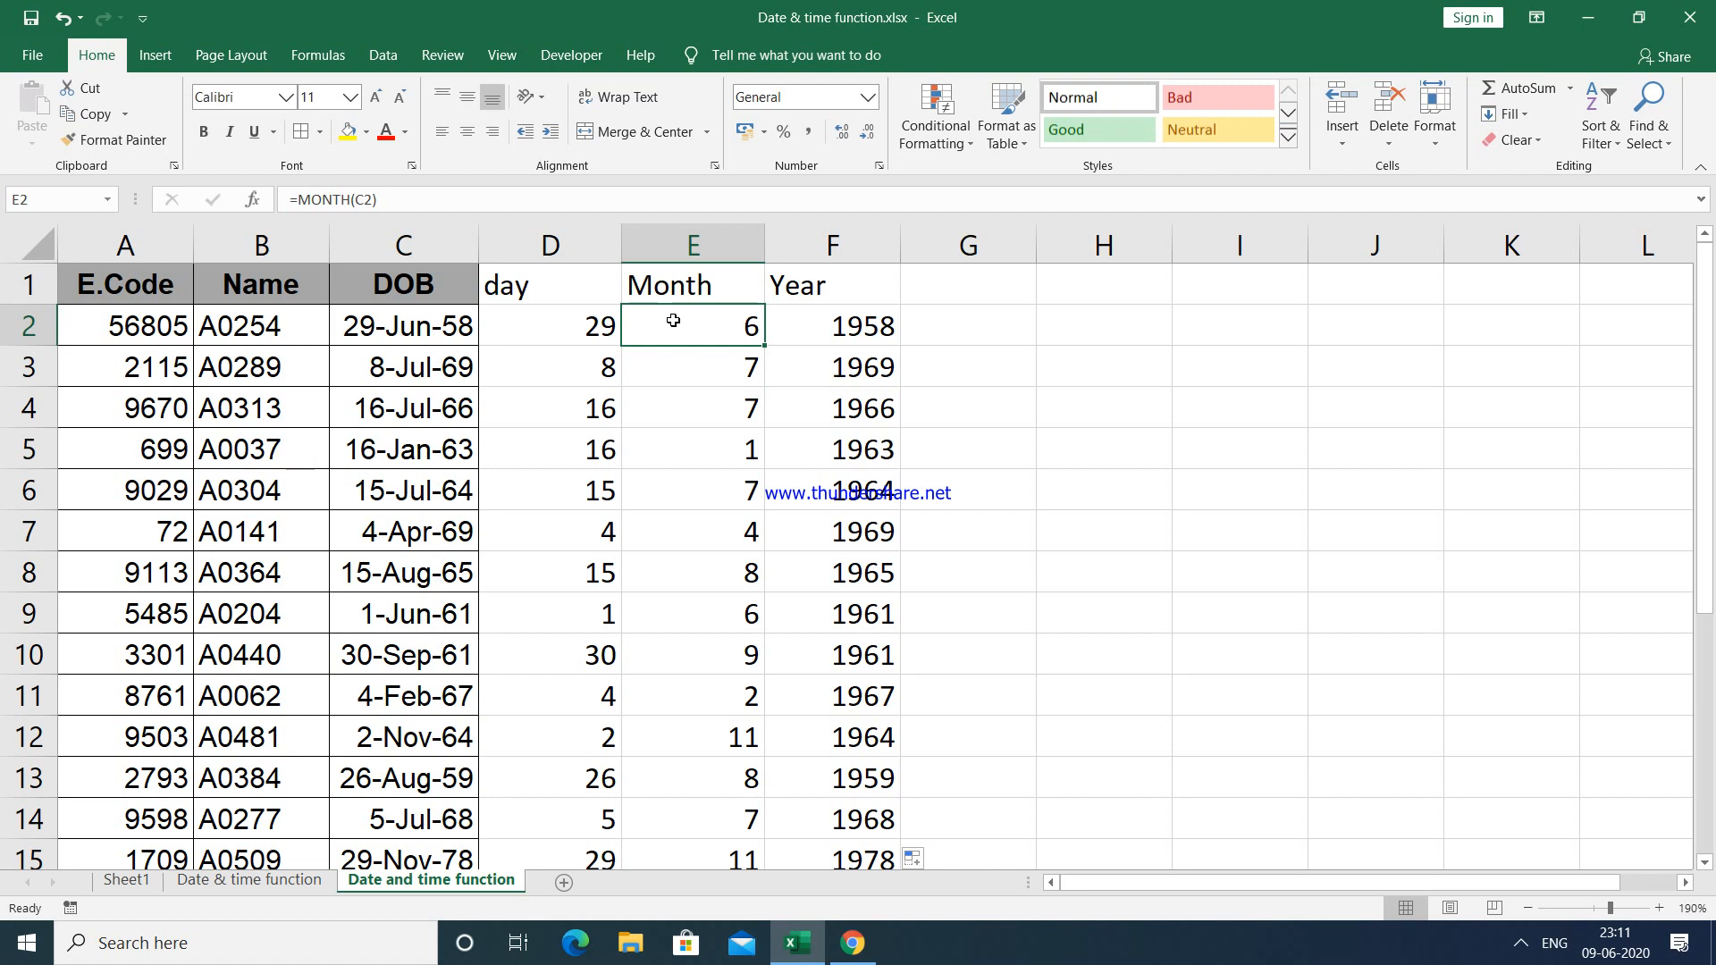
{"action": "left_click", "coordinate": [555, 329]}
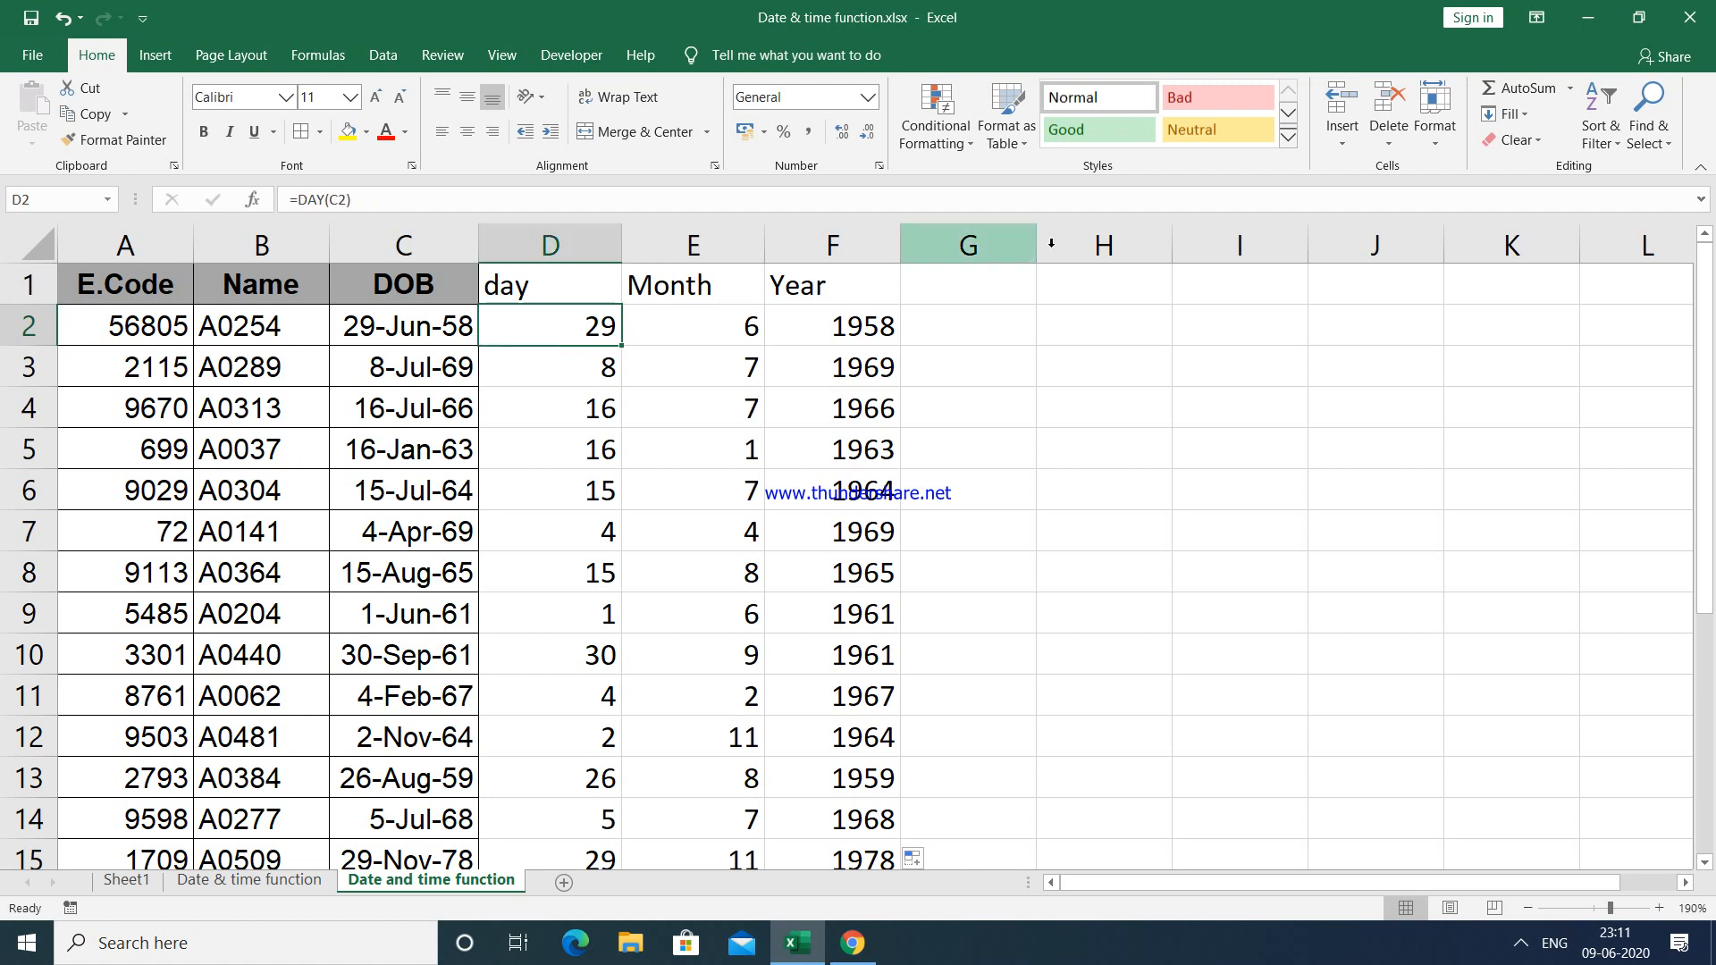
Step: Enter the heading "Date" in H1 and combine year, month and day into a date with =DATE(F2,E2,D2) in H2
{"action": "left_click", "coordinate": [1055, 288]}
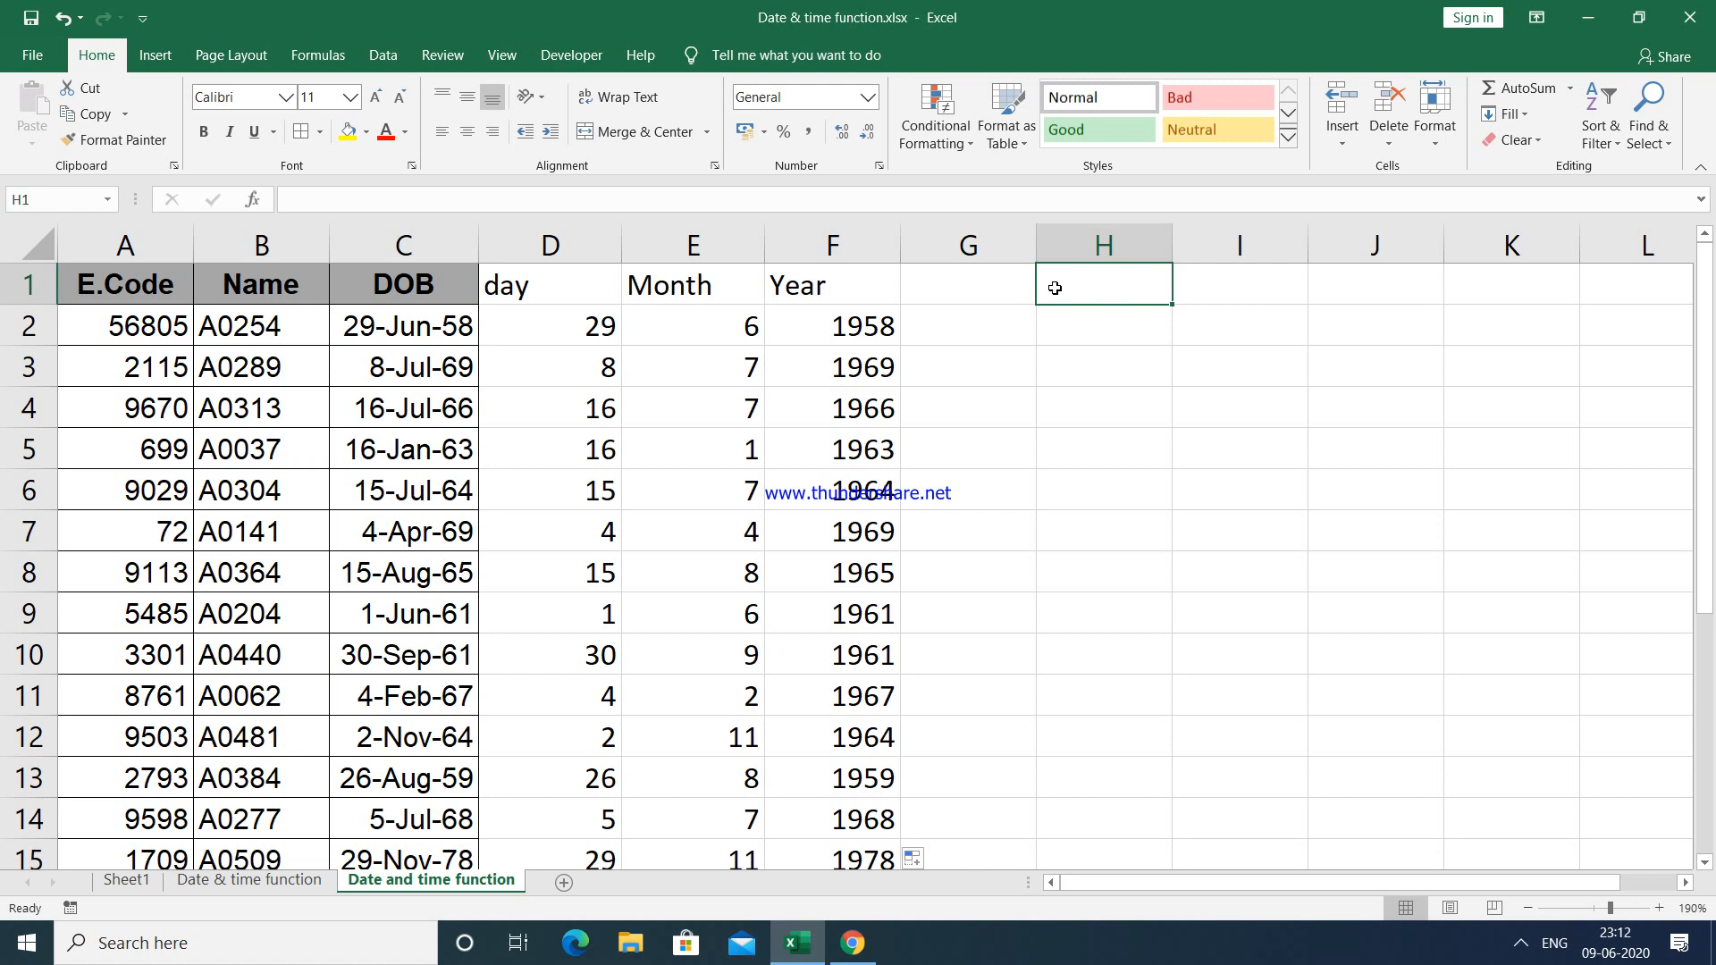
{"action": "type", "text": "Date"}
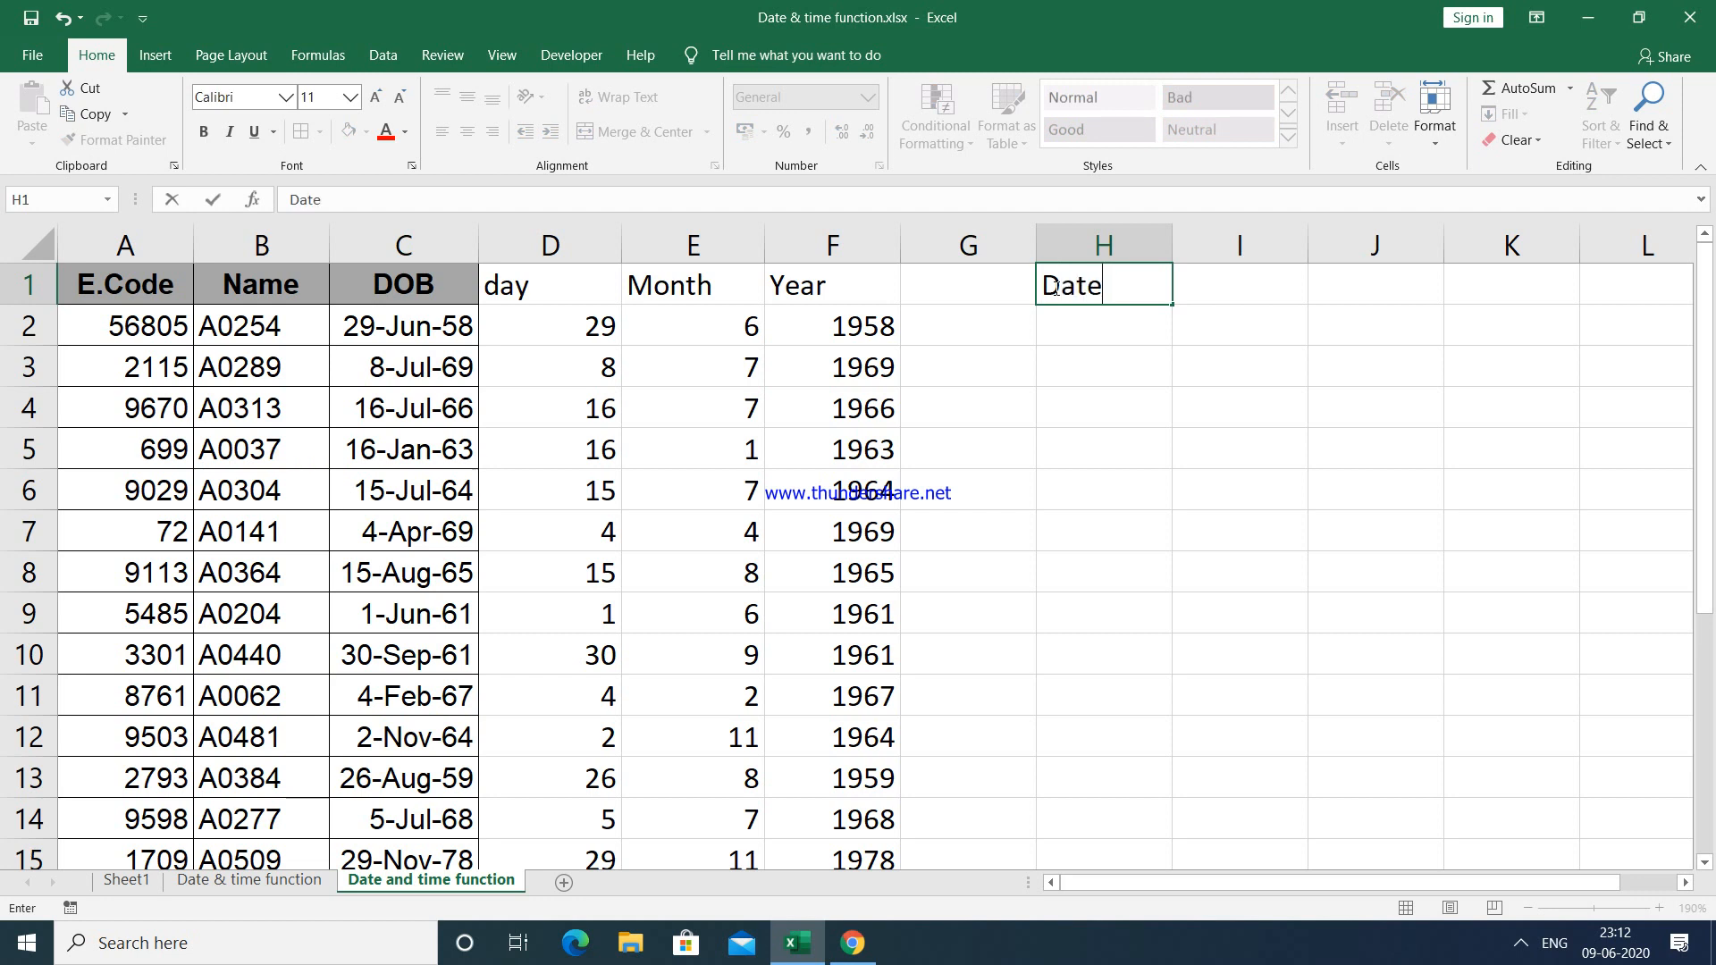
{"action": "key", "text": "Return"}
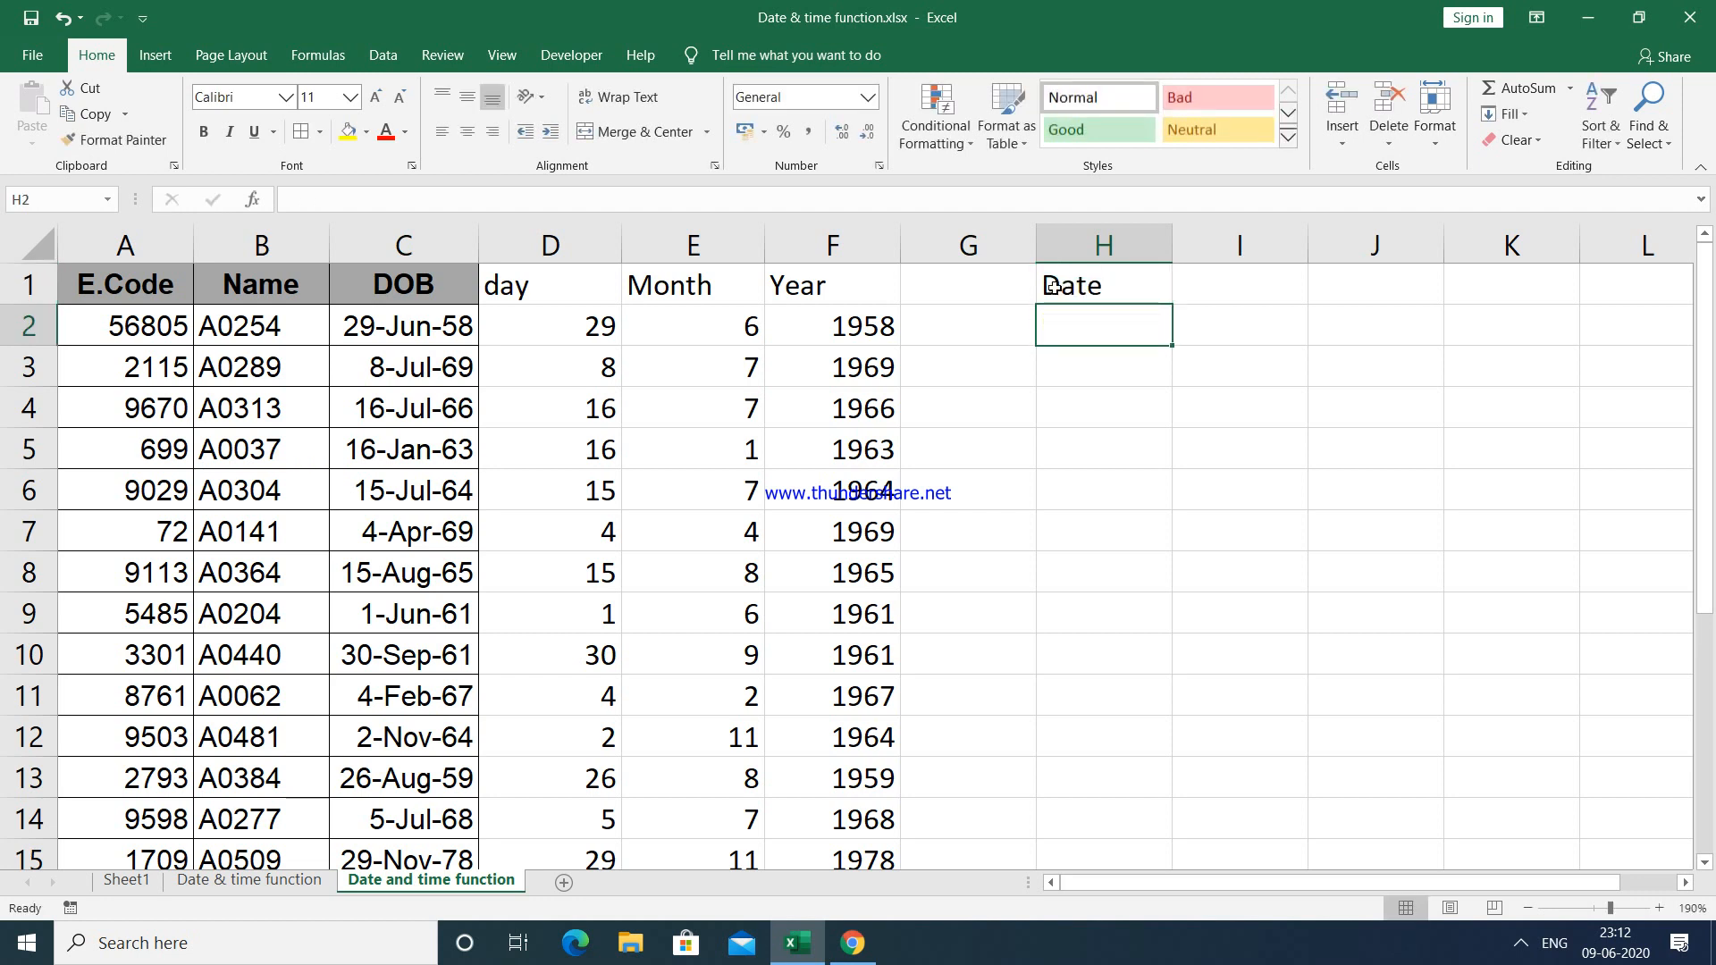
{"action": "type", "text": "=date"}
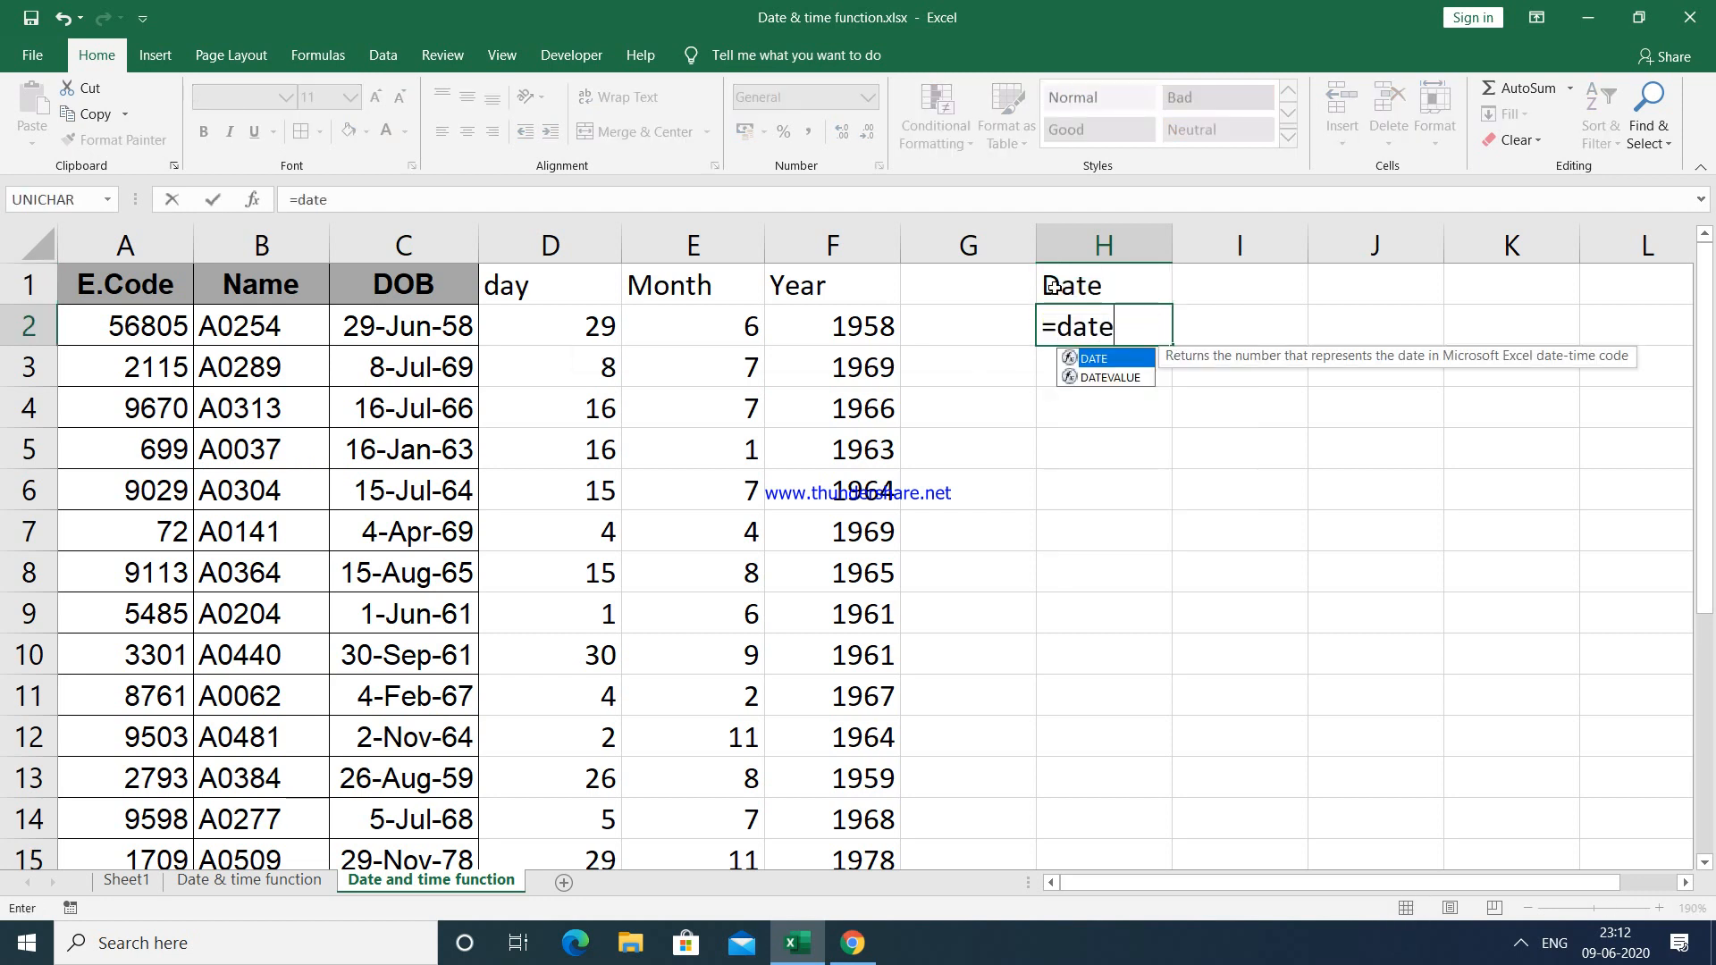
{"action": "key", "text": "Tab"}
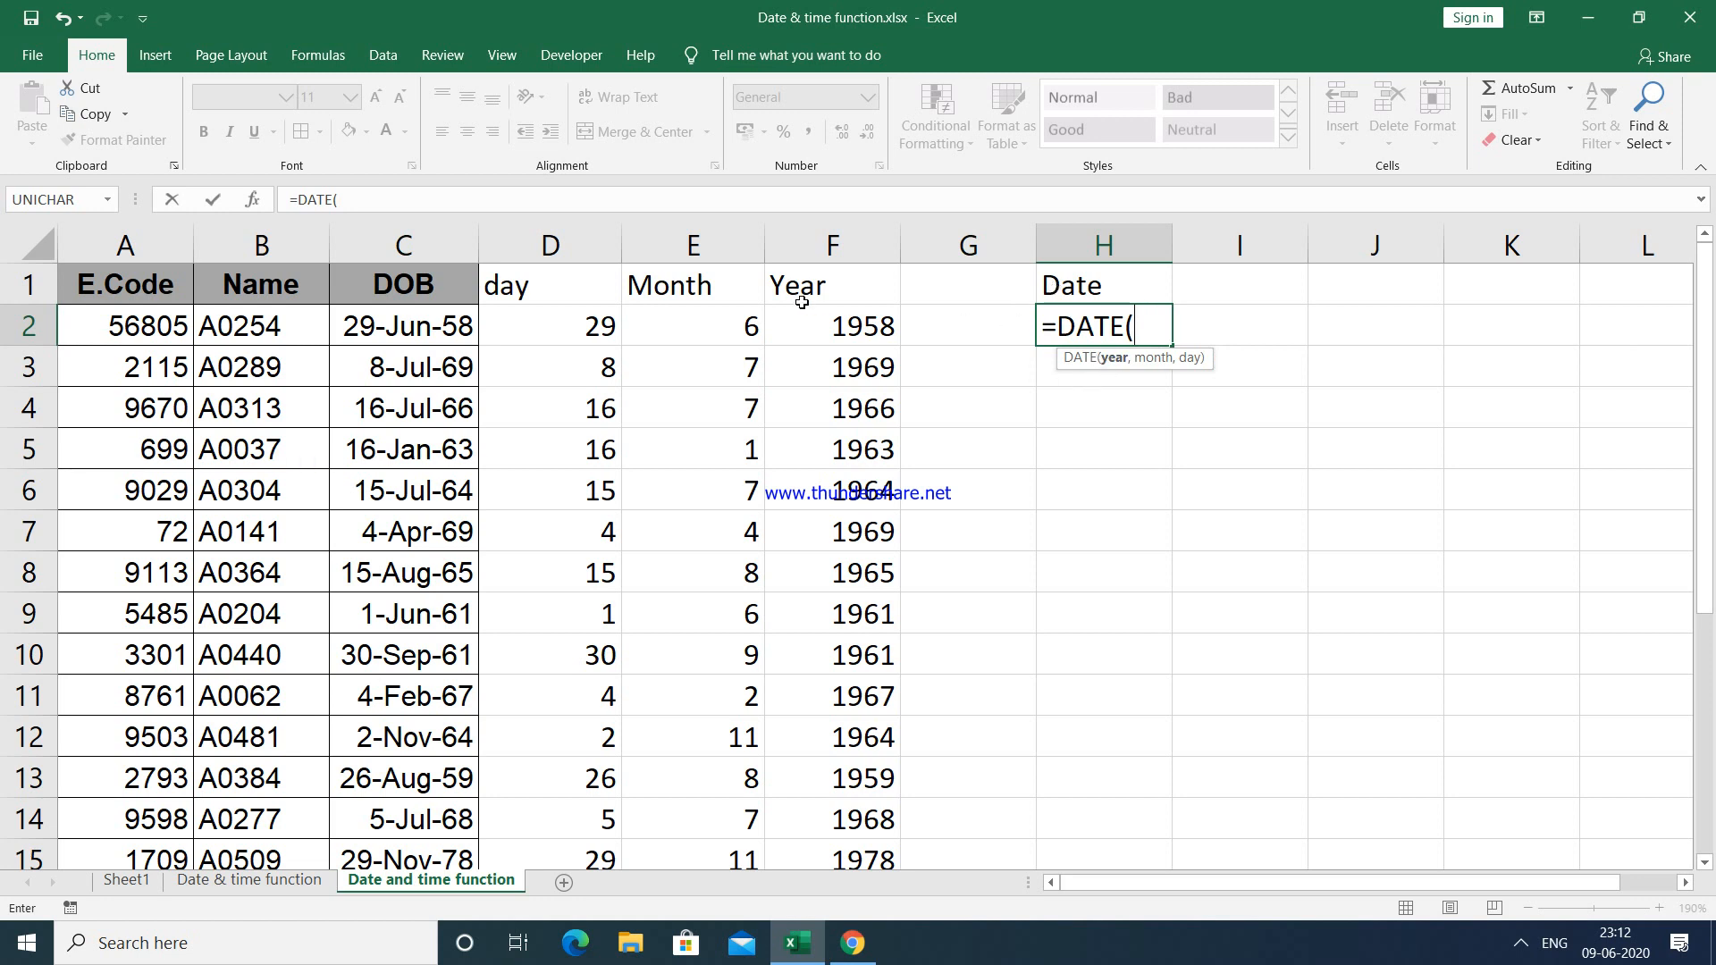
{"action": "left_click", "coordinate": [838, 331]}
{"action": "type", "text": ","}
{"action": "left_click", "coordinate": [733, 328]}
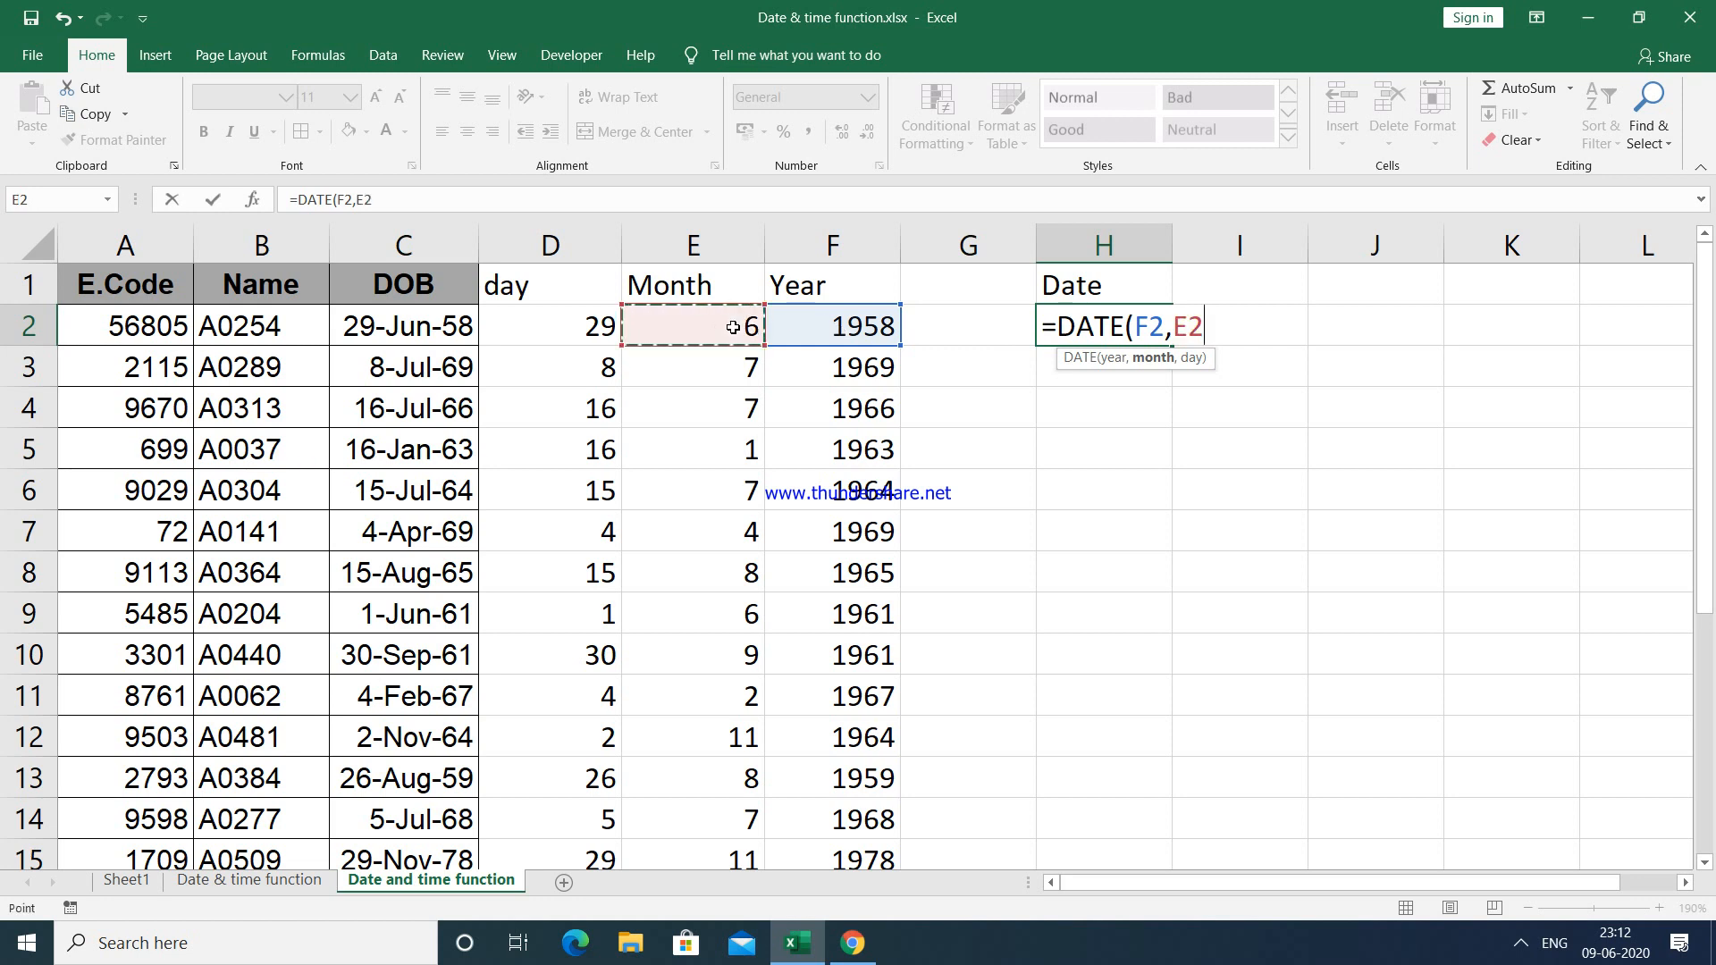
{"action": "type", "text": ","}
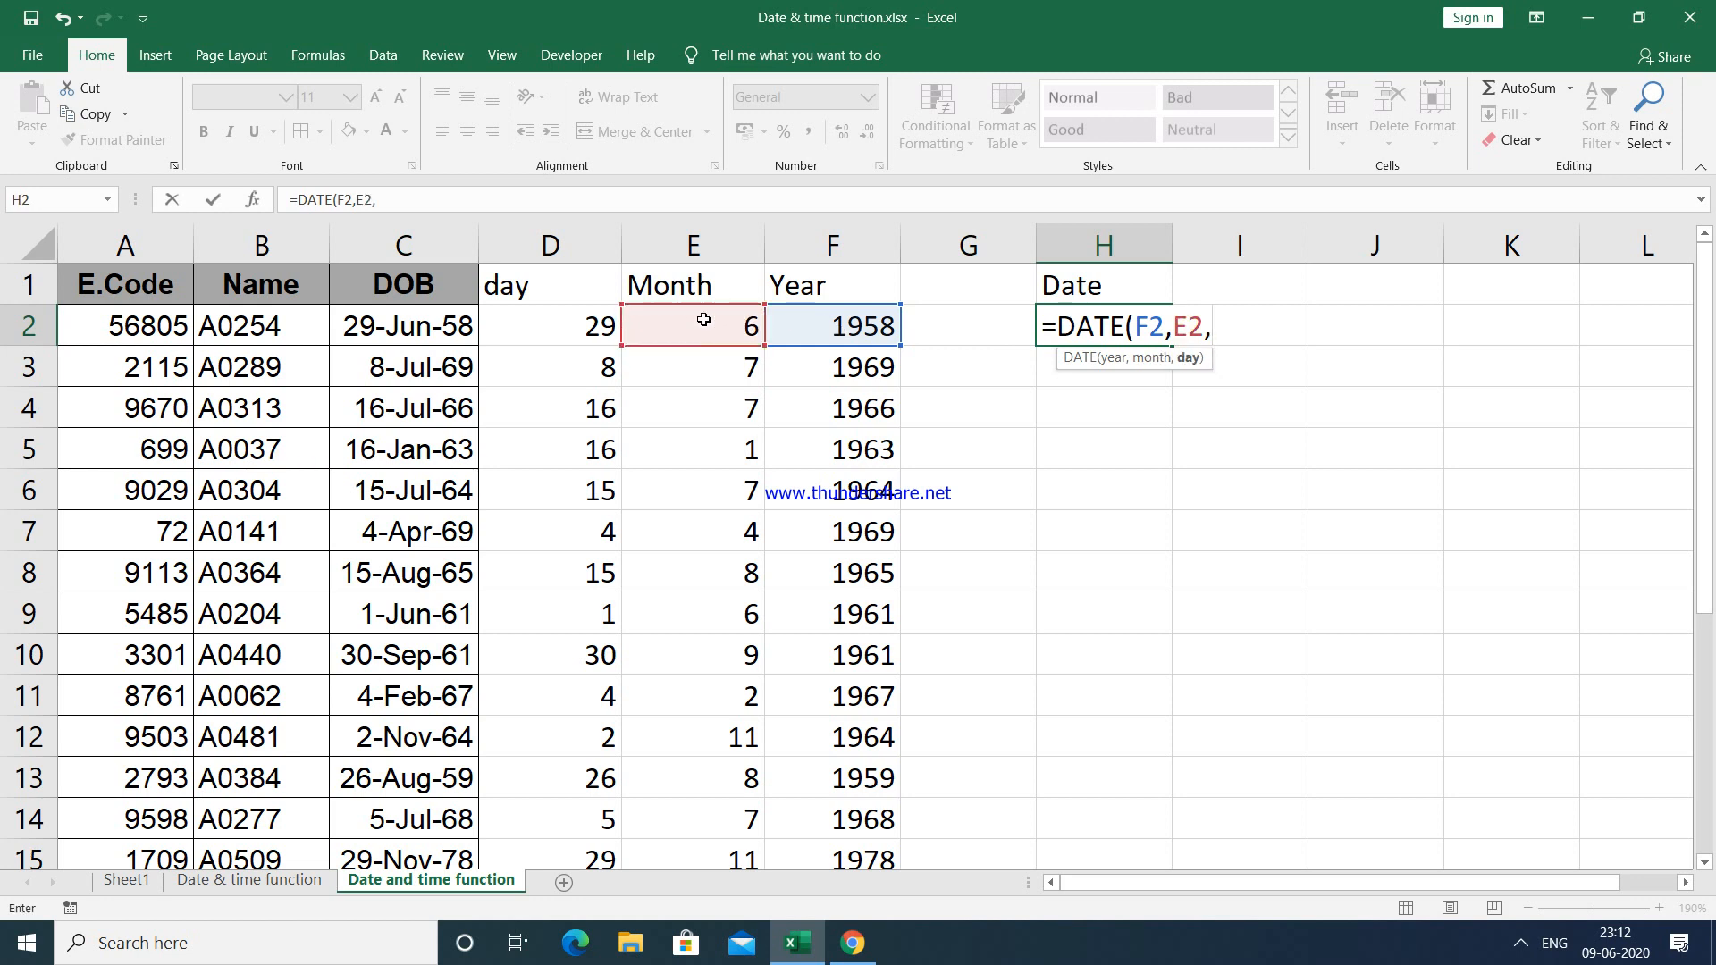
{"action": "left_click", "coordinate": [579, 327]}
{"action": "type", "text": ")"}
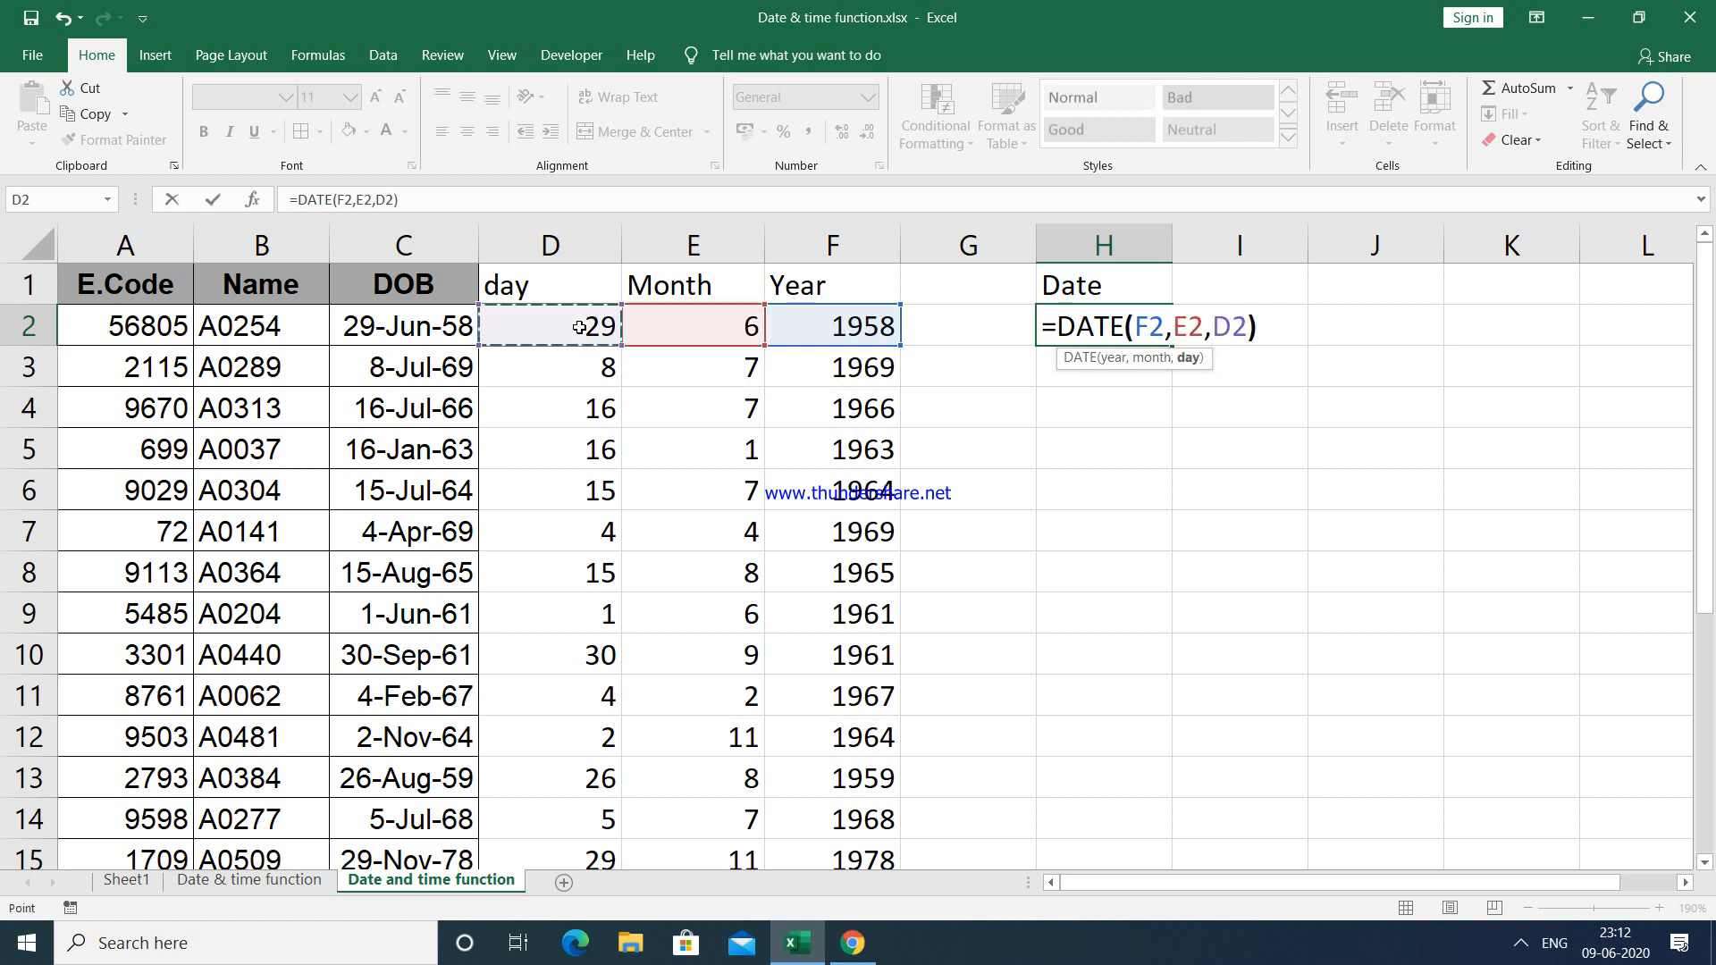
{"action": "key", "text": "Return"}
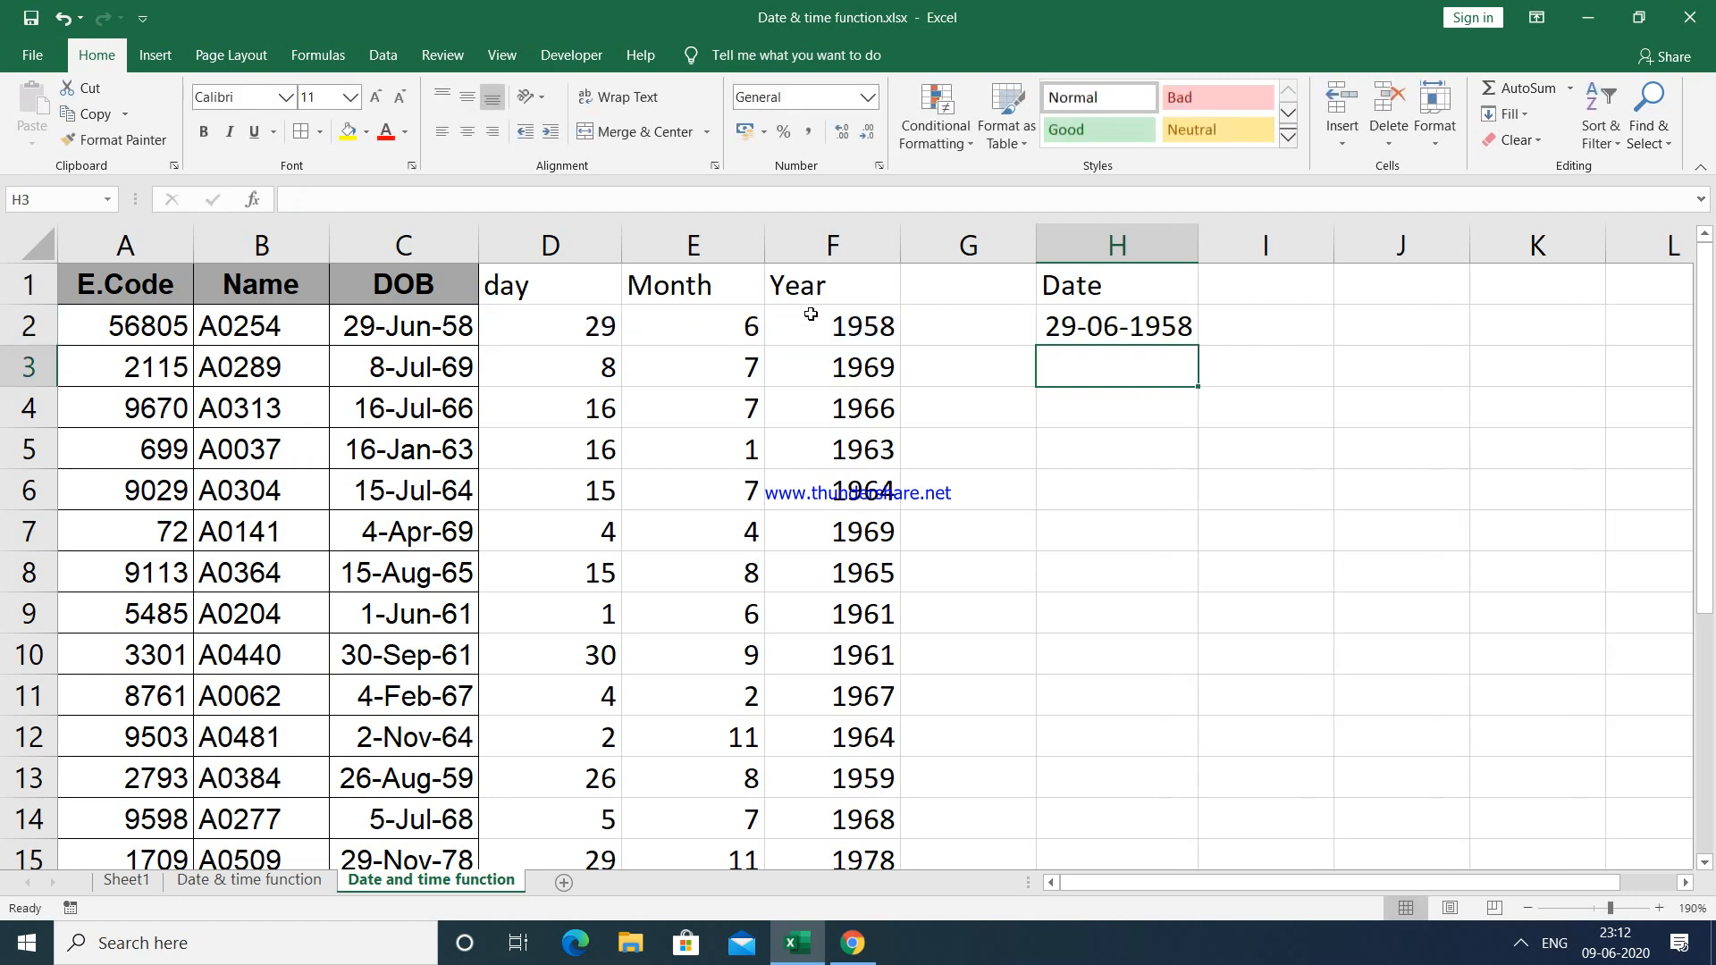
Step: Fill the DATE formula from H2 down to H23, the last row of the employee list
{"action": "left_click", "coordinate": [1158, 326]}
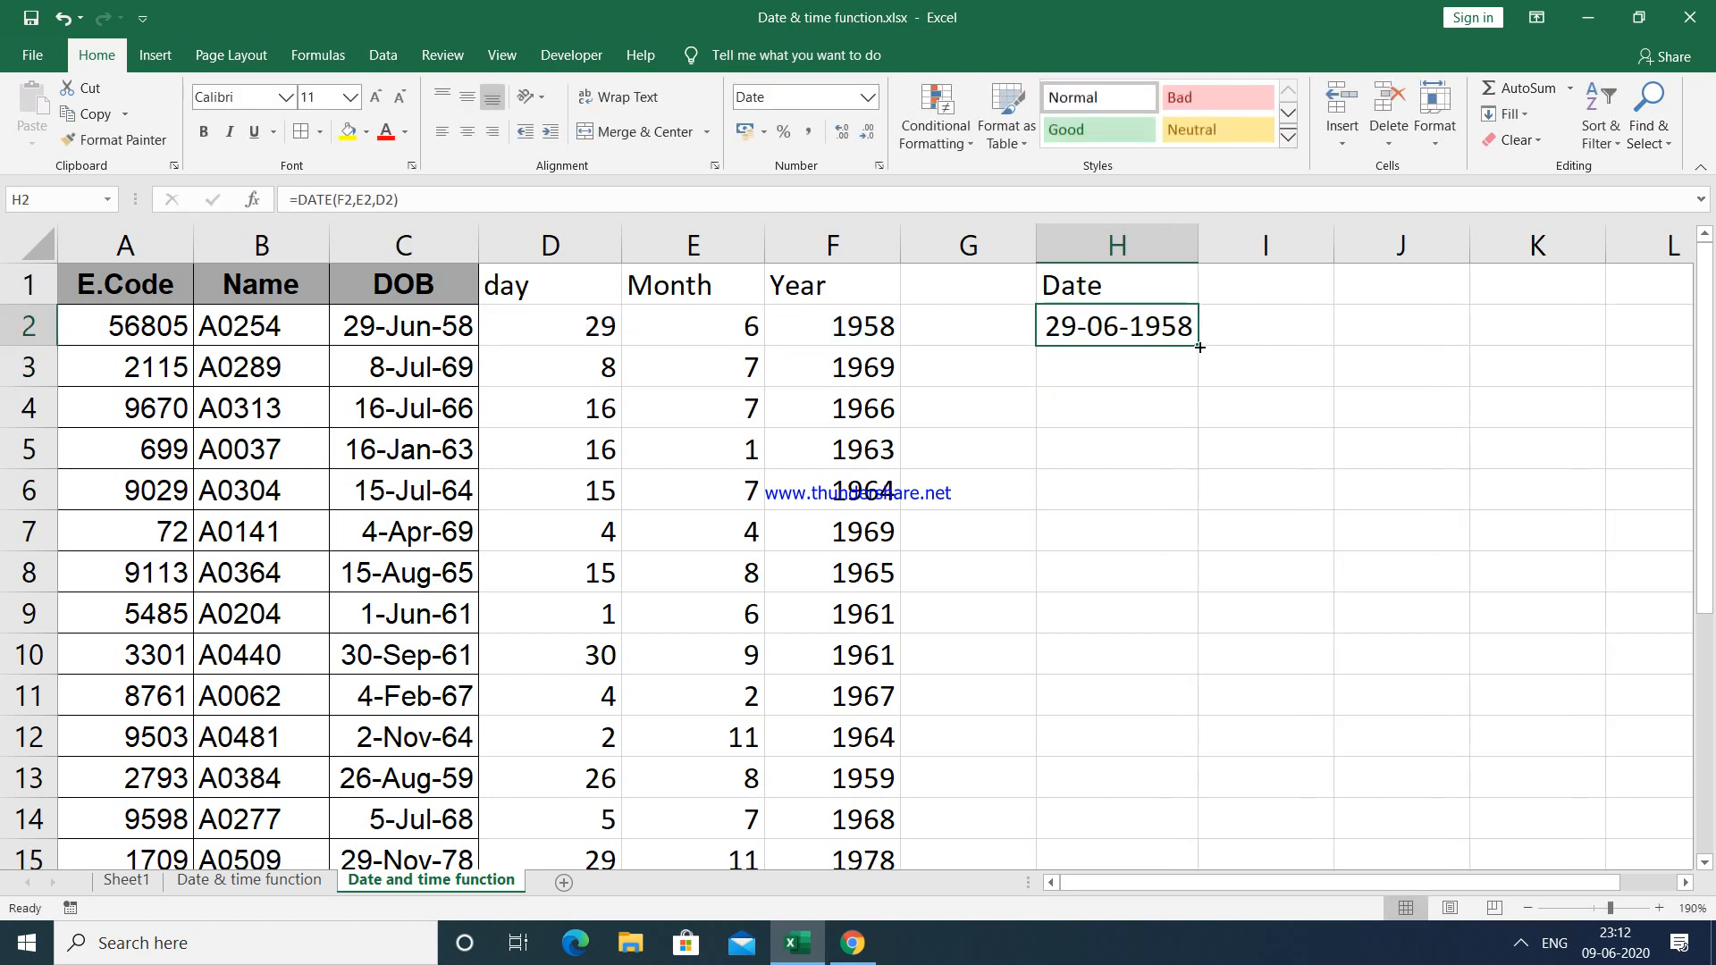
{"action": "left_click_drag", "start_coordinate": [1199, 346], "coordinate": [1177, 803]}
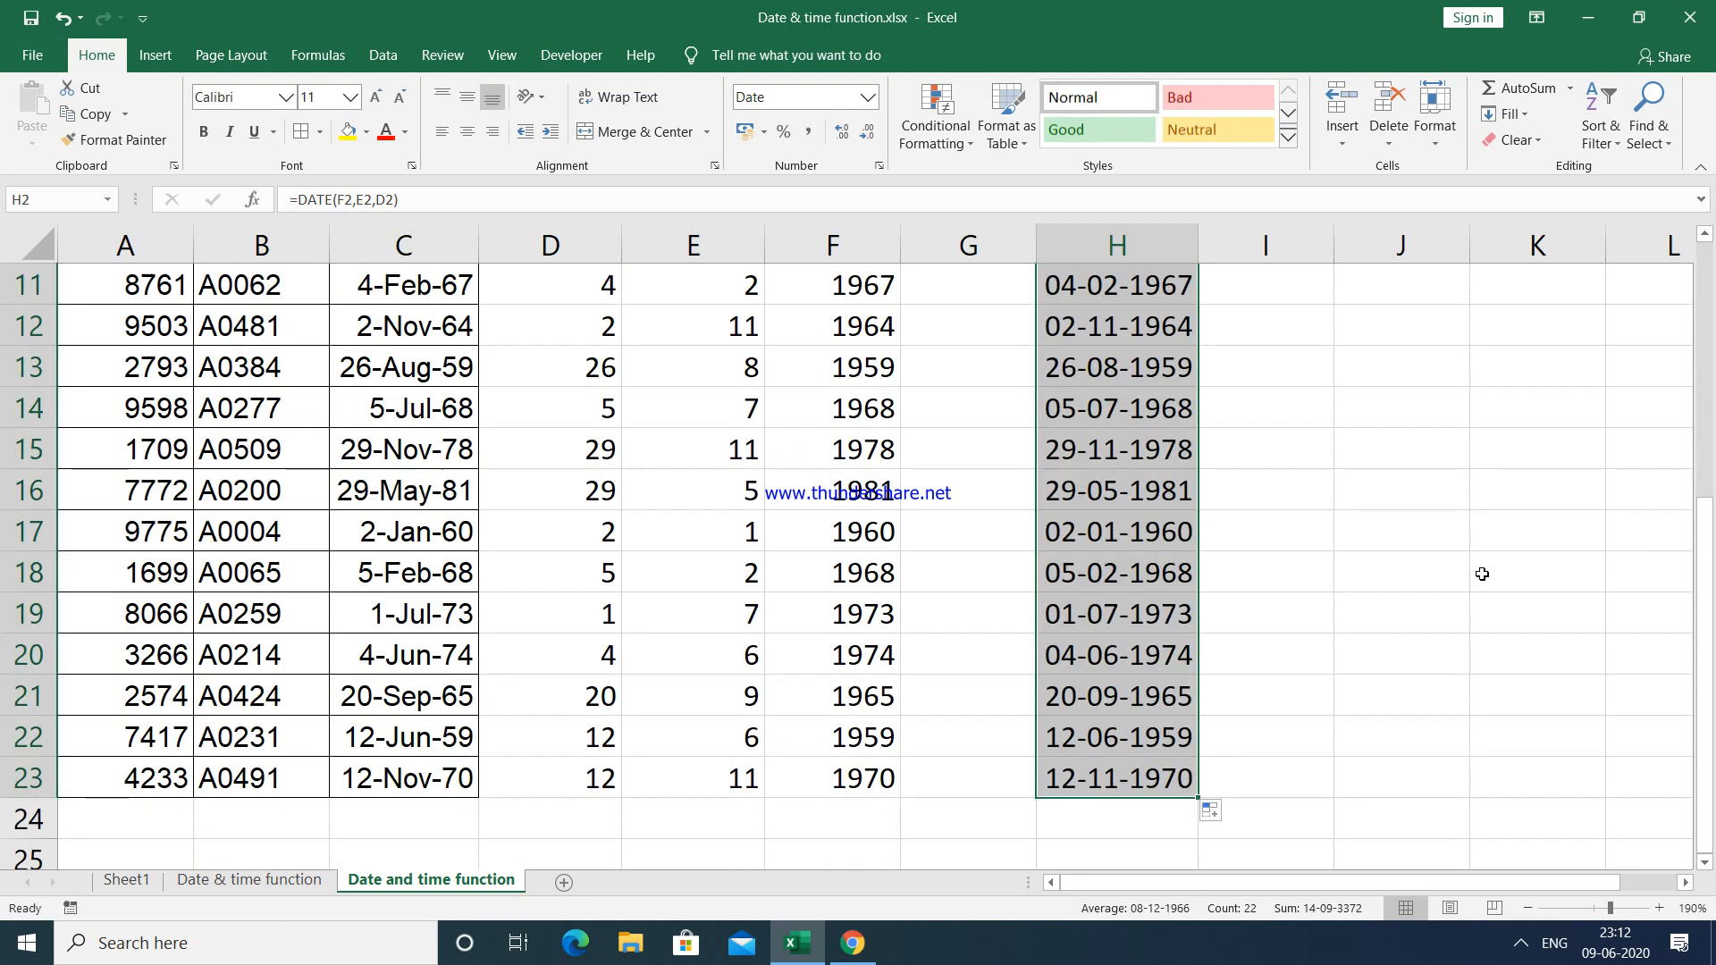
{"action": "left_click", "coordinate": [1709, 296]}
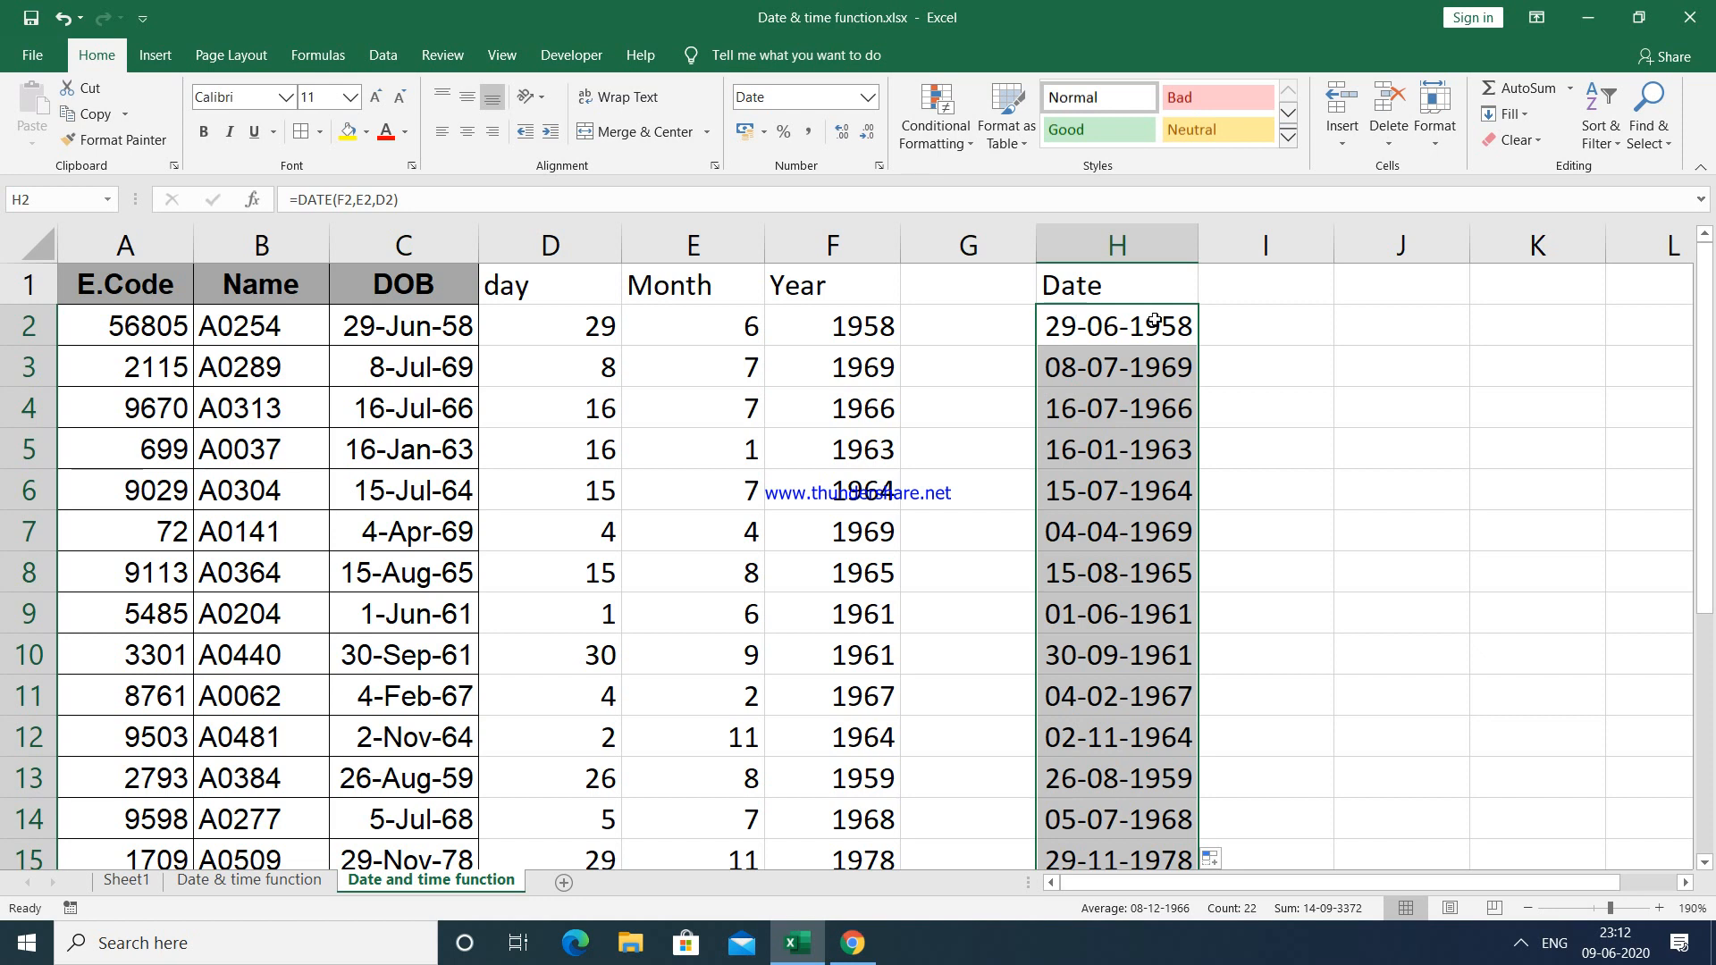
Step: Enter the heading "Now" in J1 and return the current date and time with =NOW() in J2
{"action": "left_click", "coordinate": [1364, 300]}
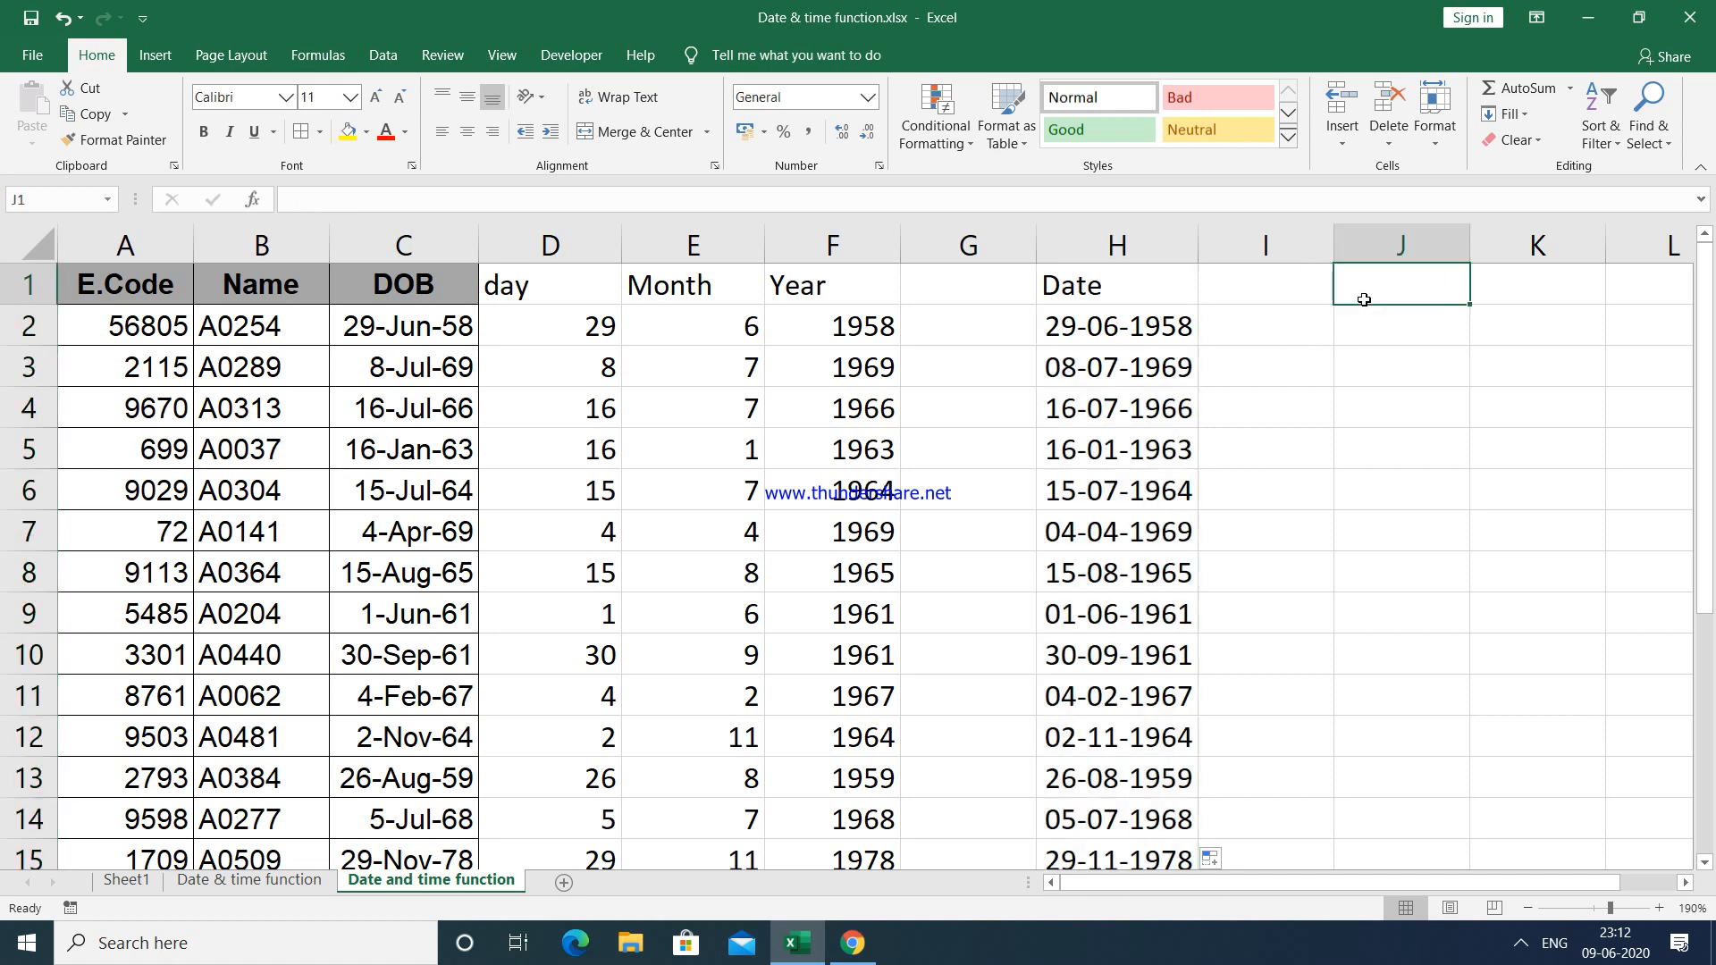
{"action": "type", "text": "Now"}
{"action": "key", "text": "Return"}
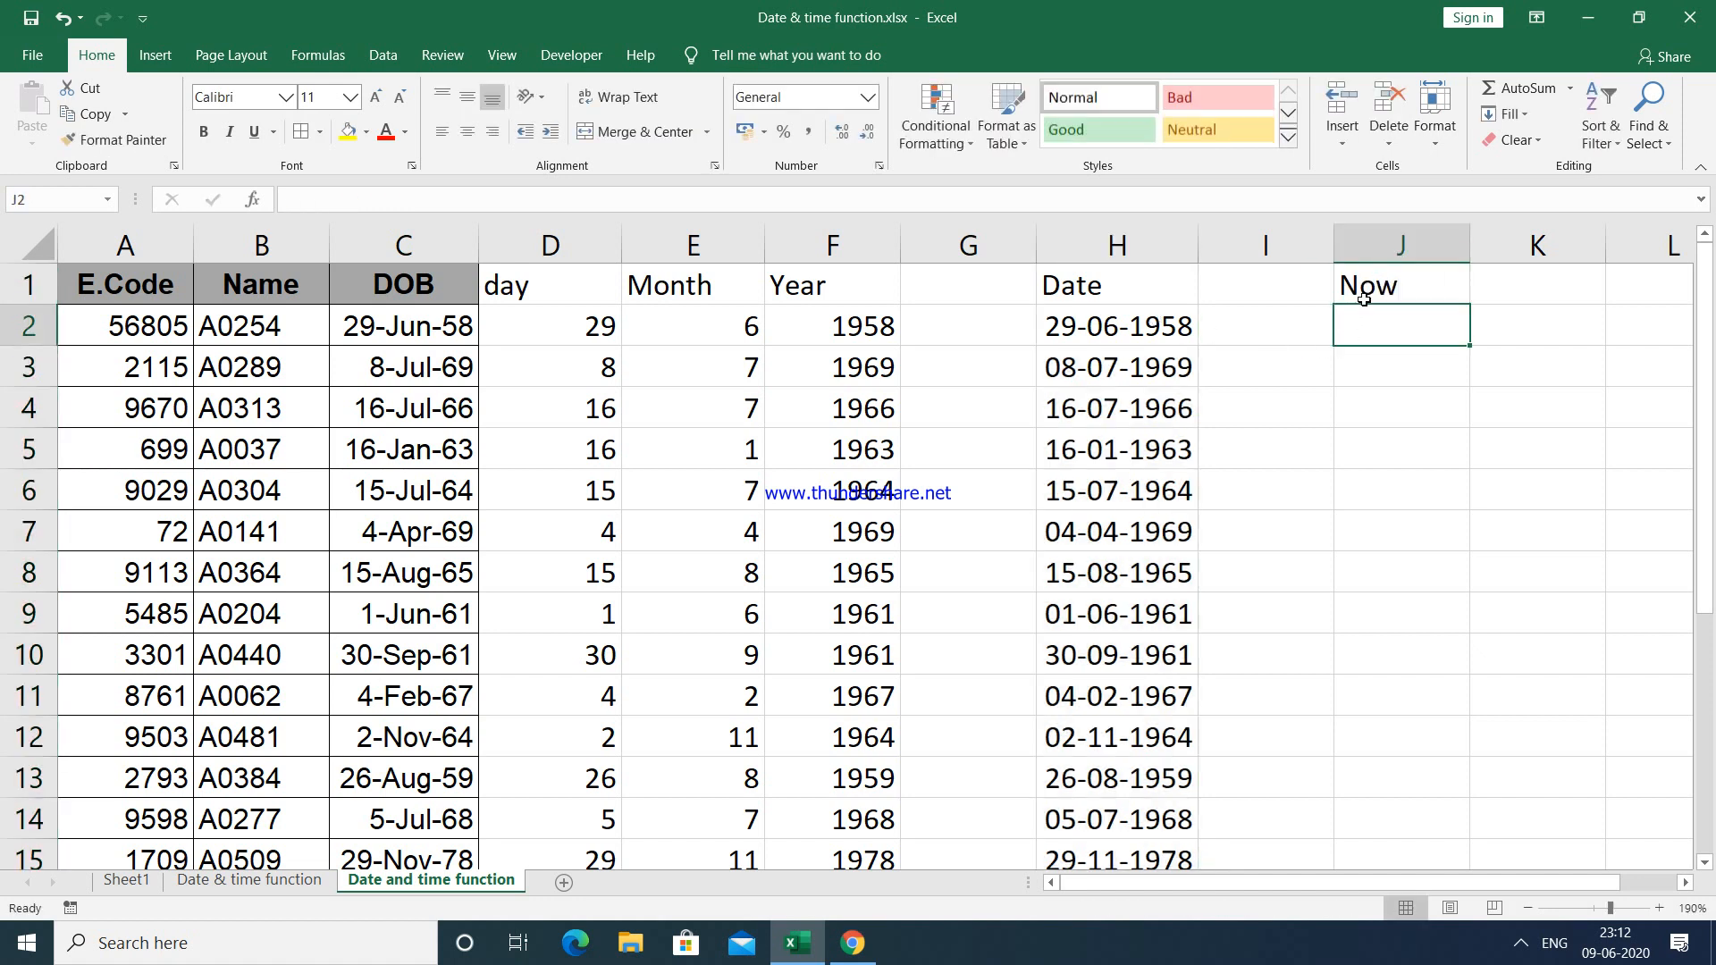
{"action": "type", "text": "=now"}
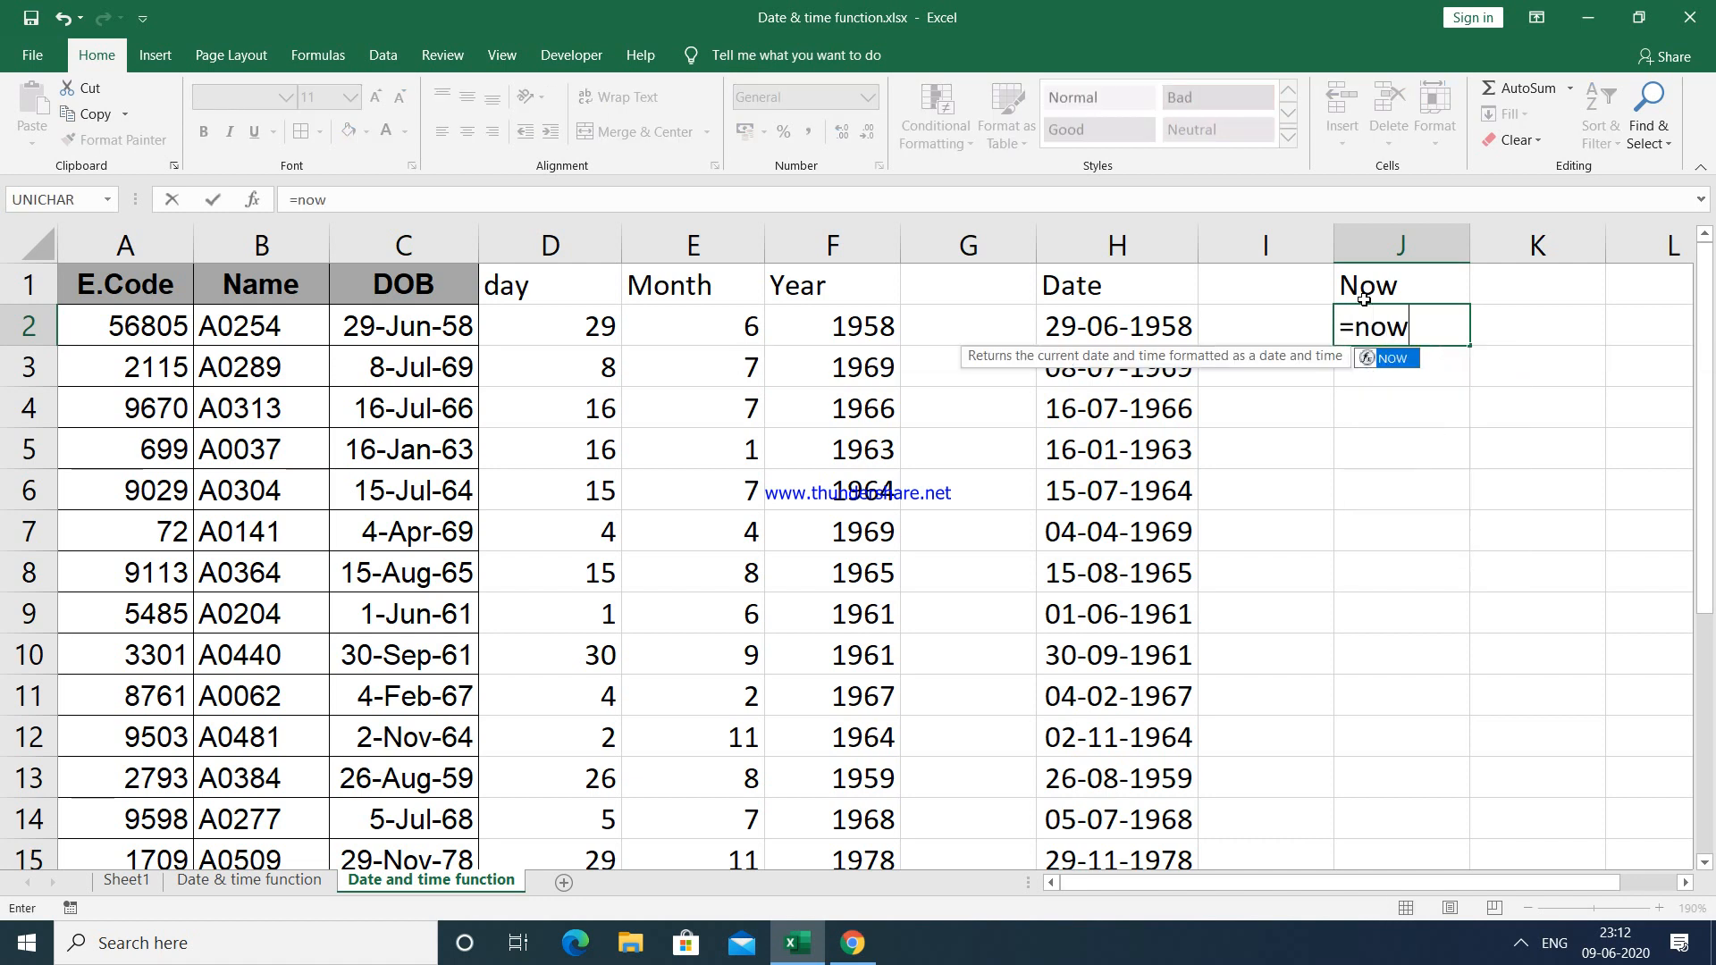
{"action": "type", "text": "("}
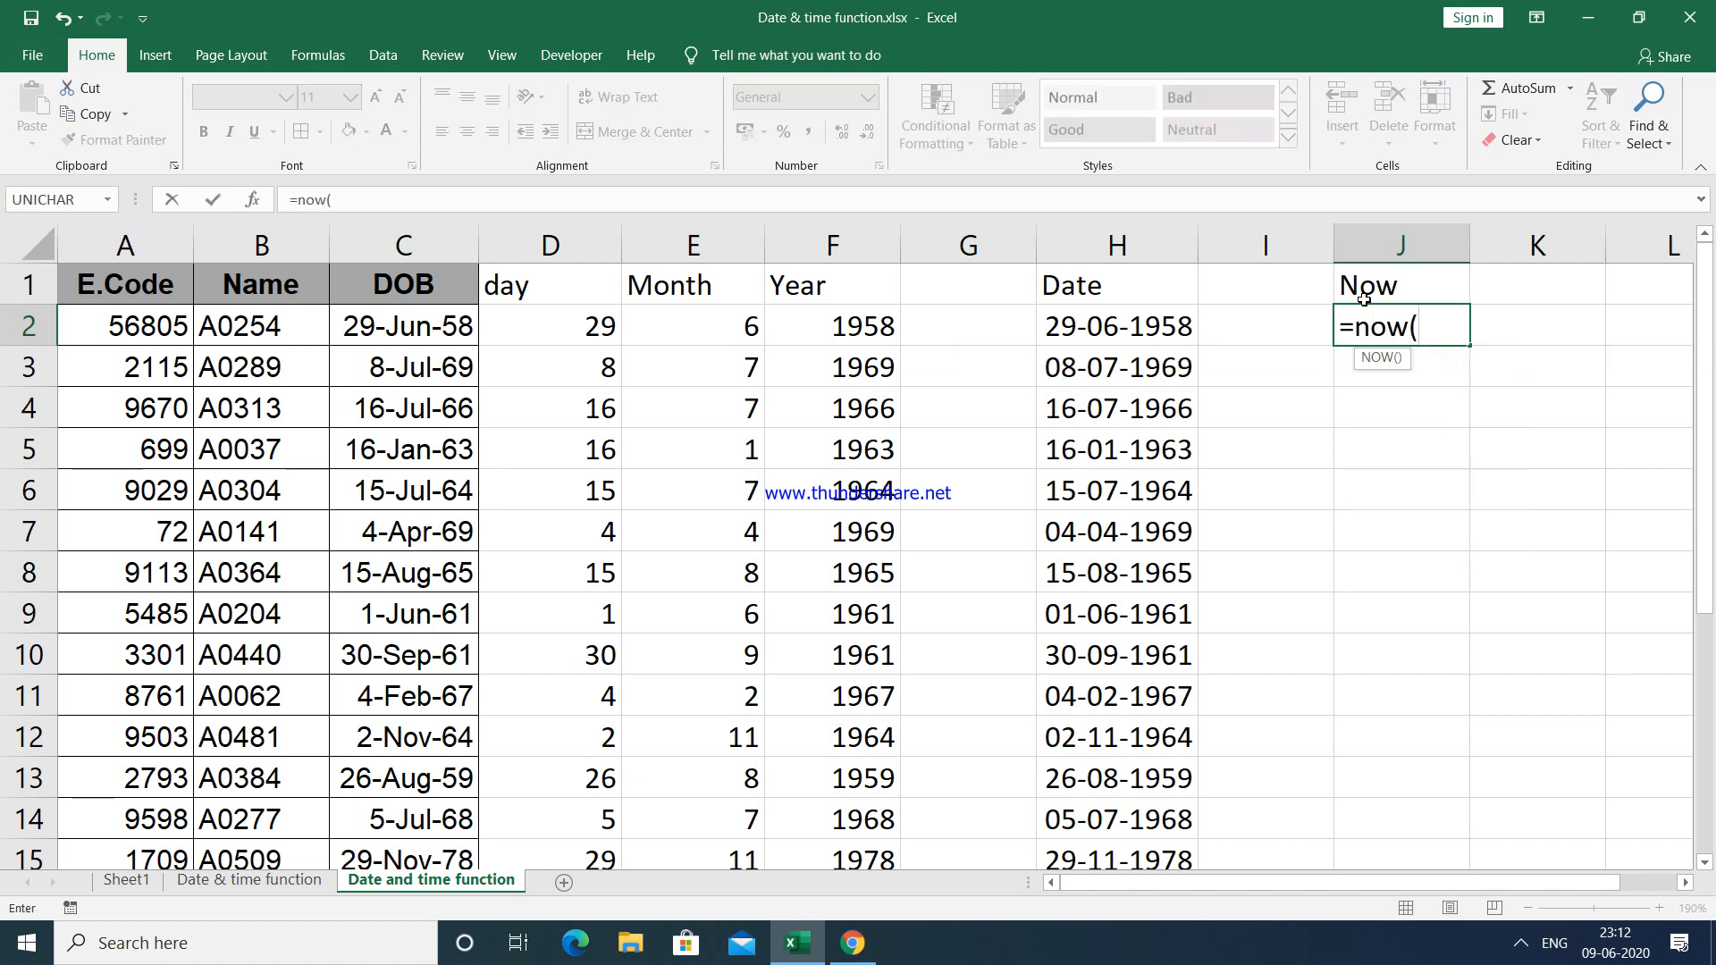
{"action": "type", "text": ")"}
{"action": "key", "text": "Return"}
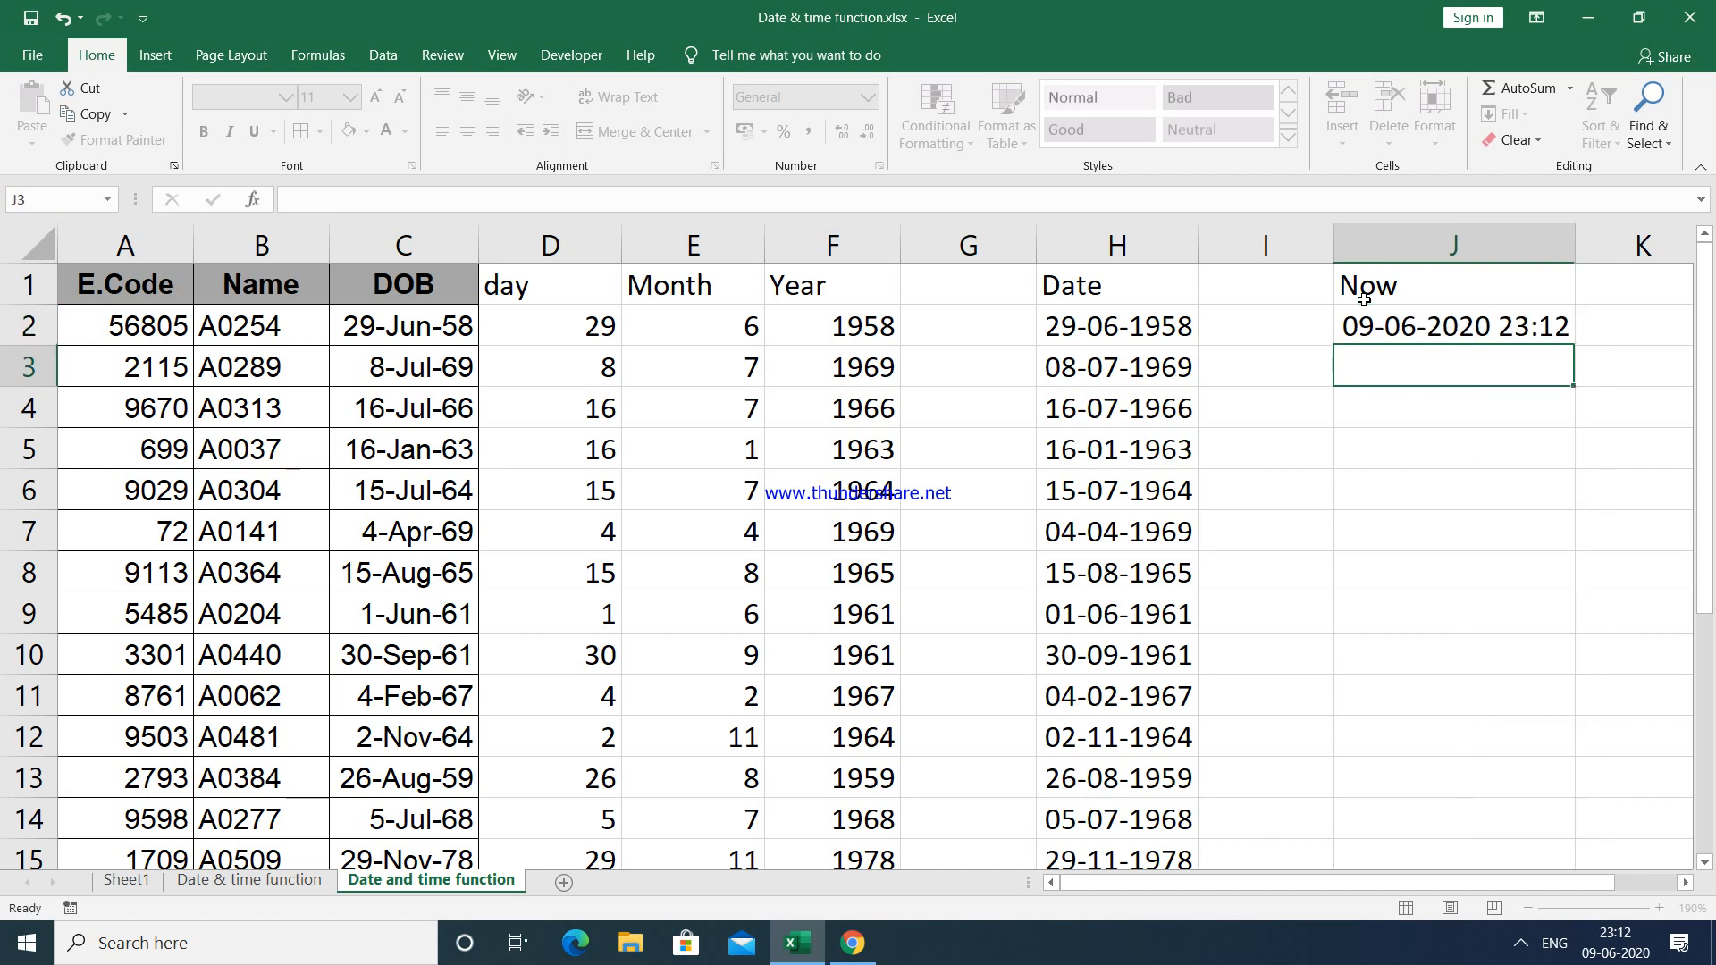
{"action": "left_click", "coordinate": [1406, 326]}
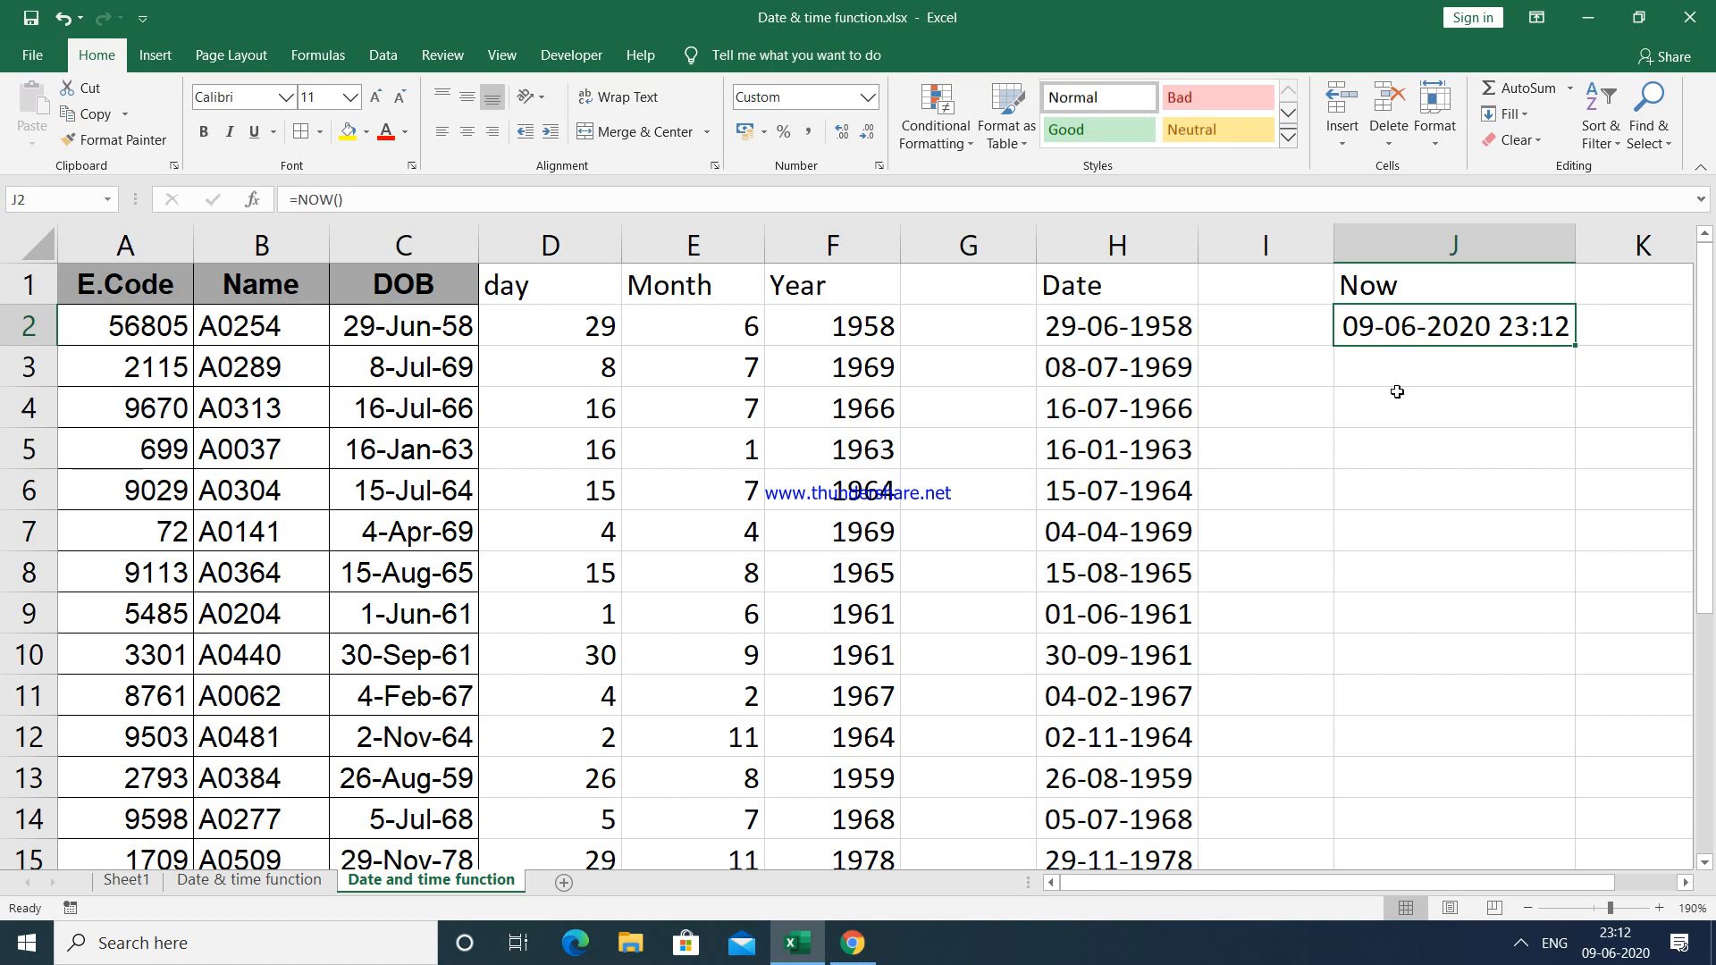
{"action": "left_click", "coordinate": [1397, 474]}
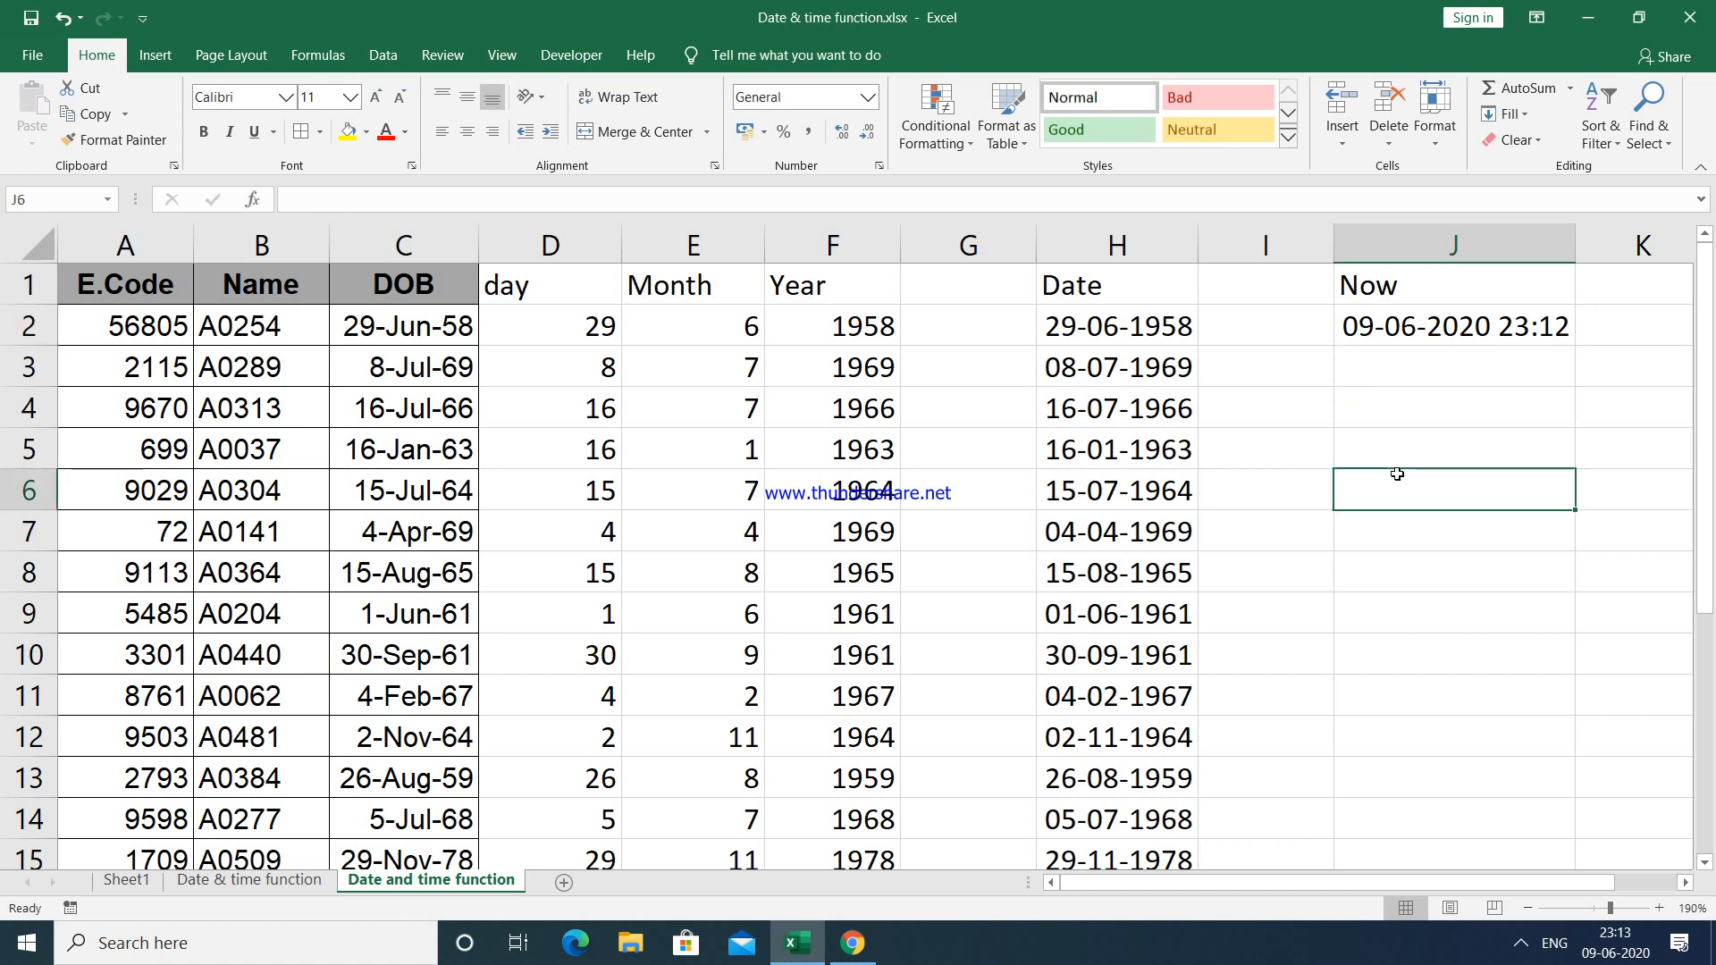
Step: Return the current date with =TODAY() in J6 and label it "today" in J5
{"action": "type", "text": "="}
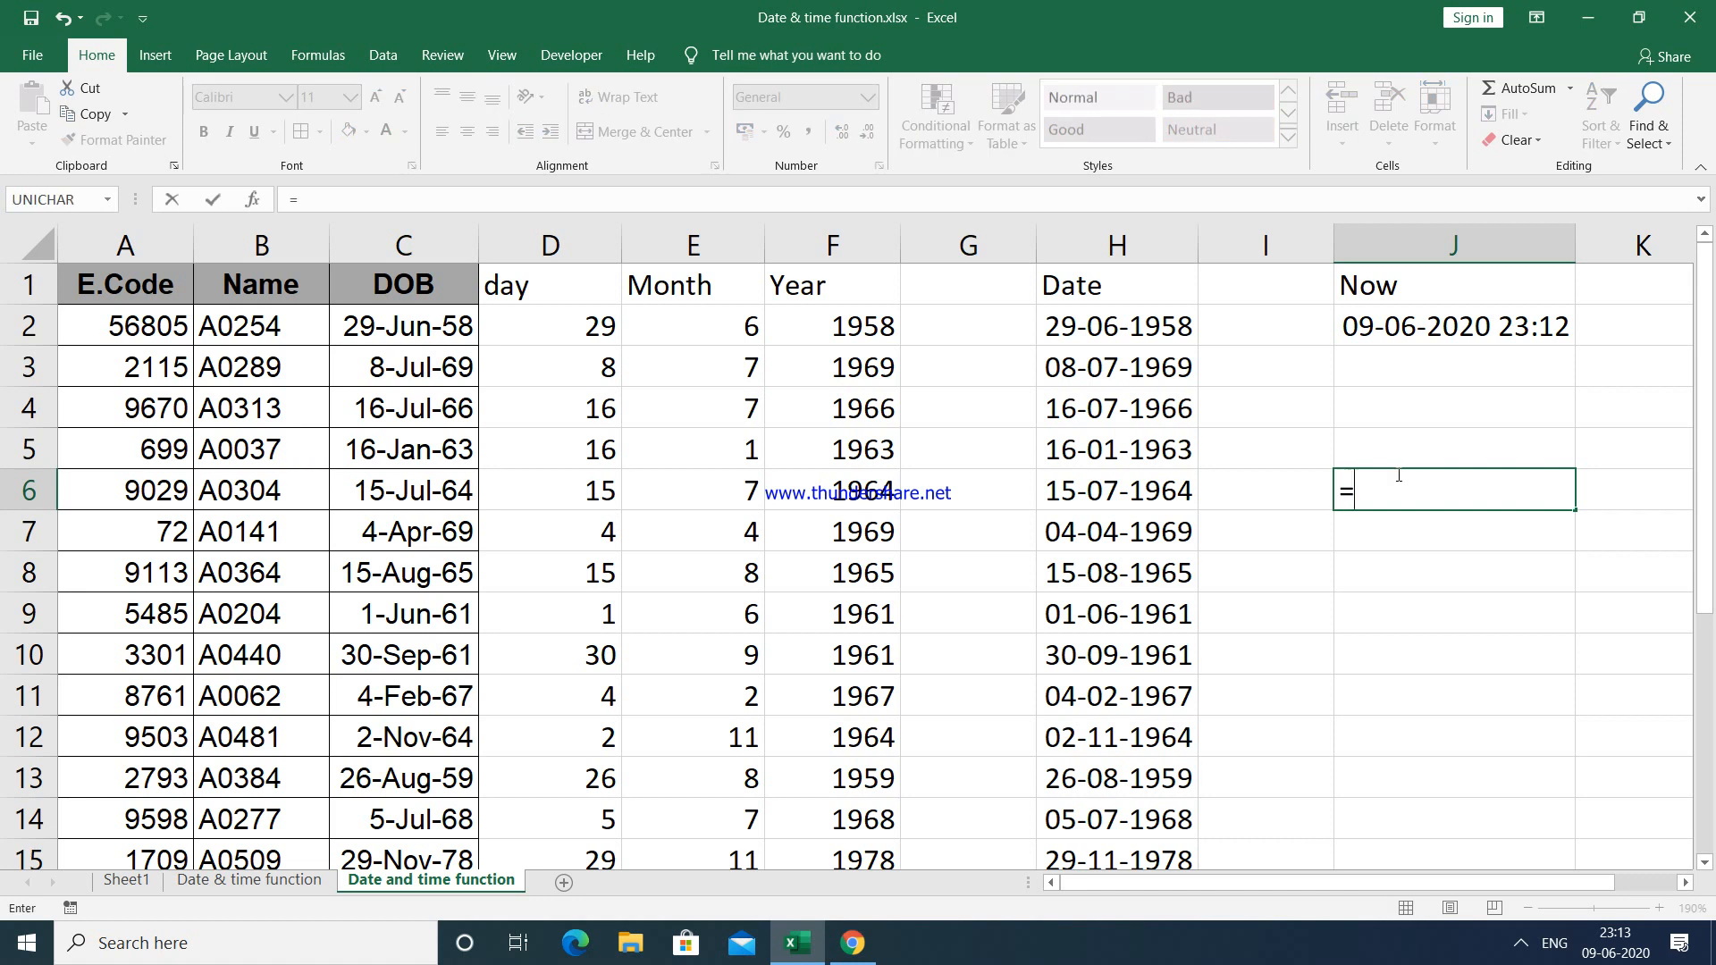
{"action": "type", "text": "today()"}
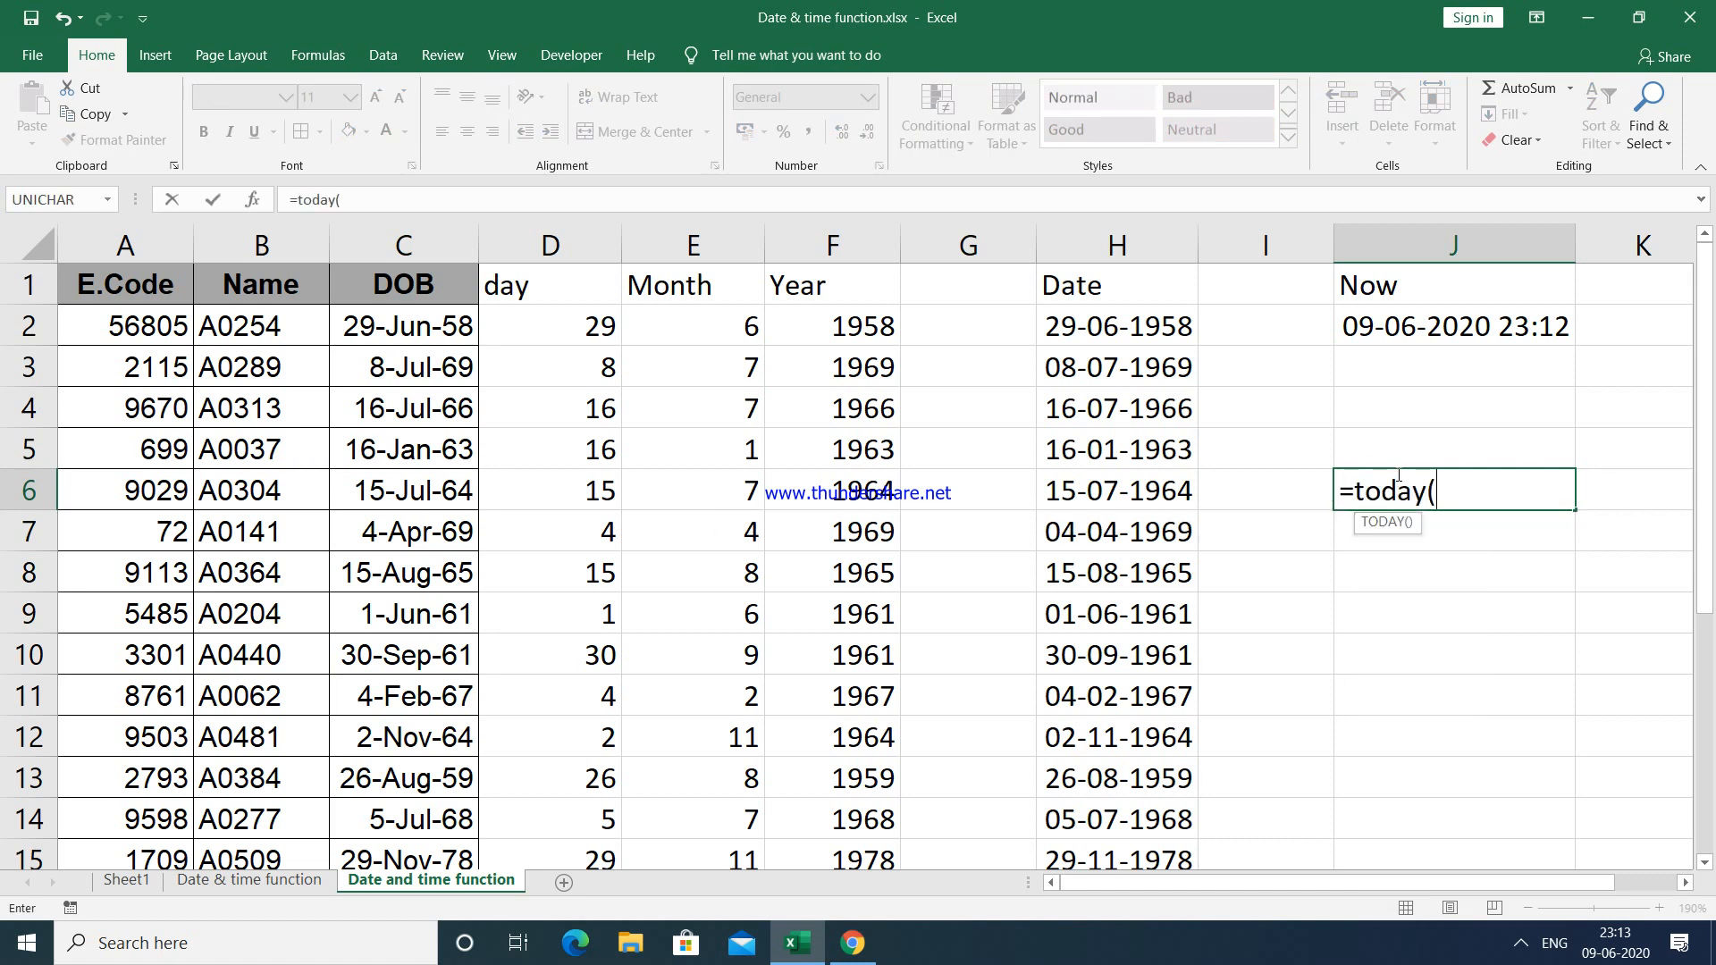
{"action": "key", "text": "Return"}
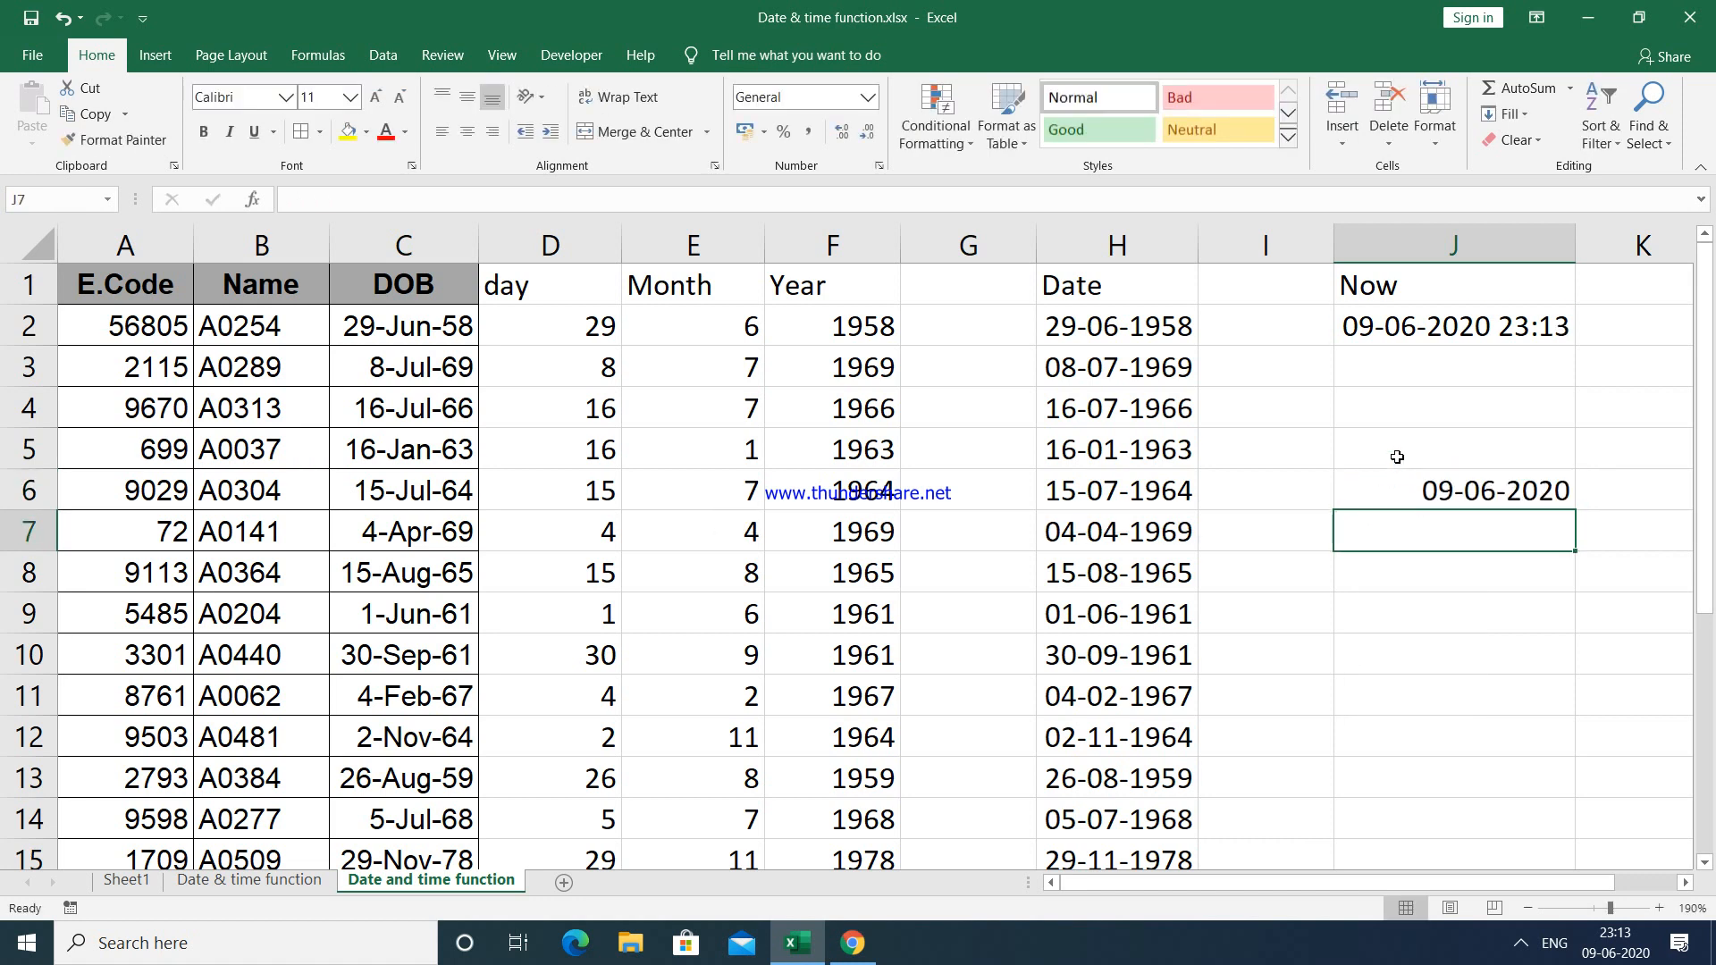
{"action": "left_click", "coordinate": [1396, 457]}
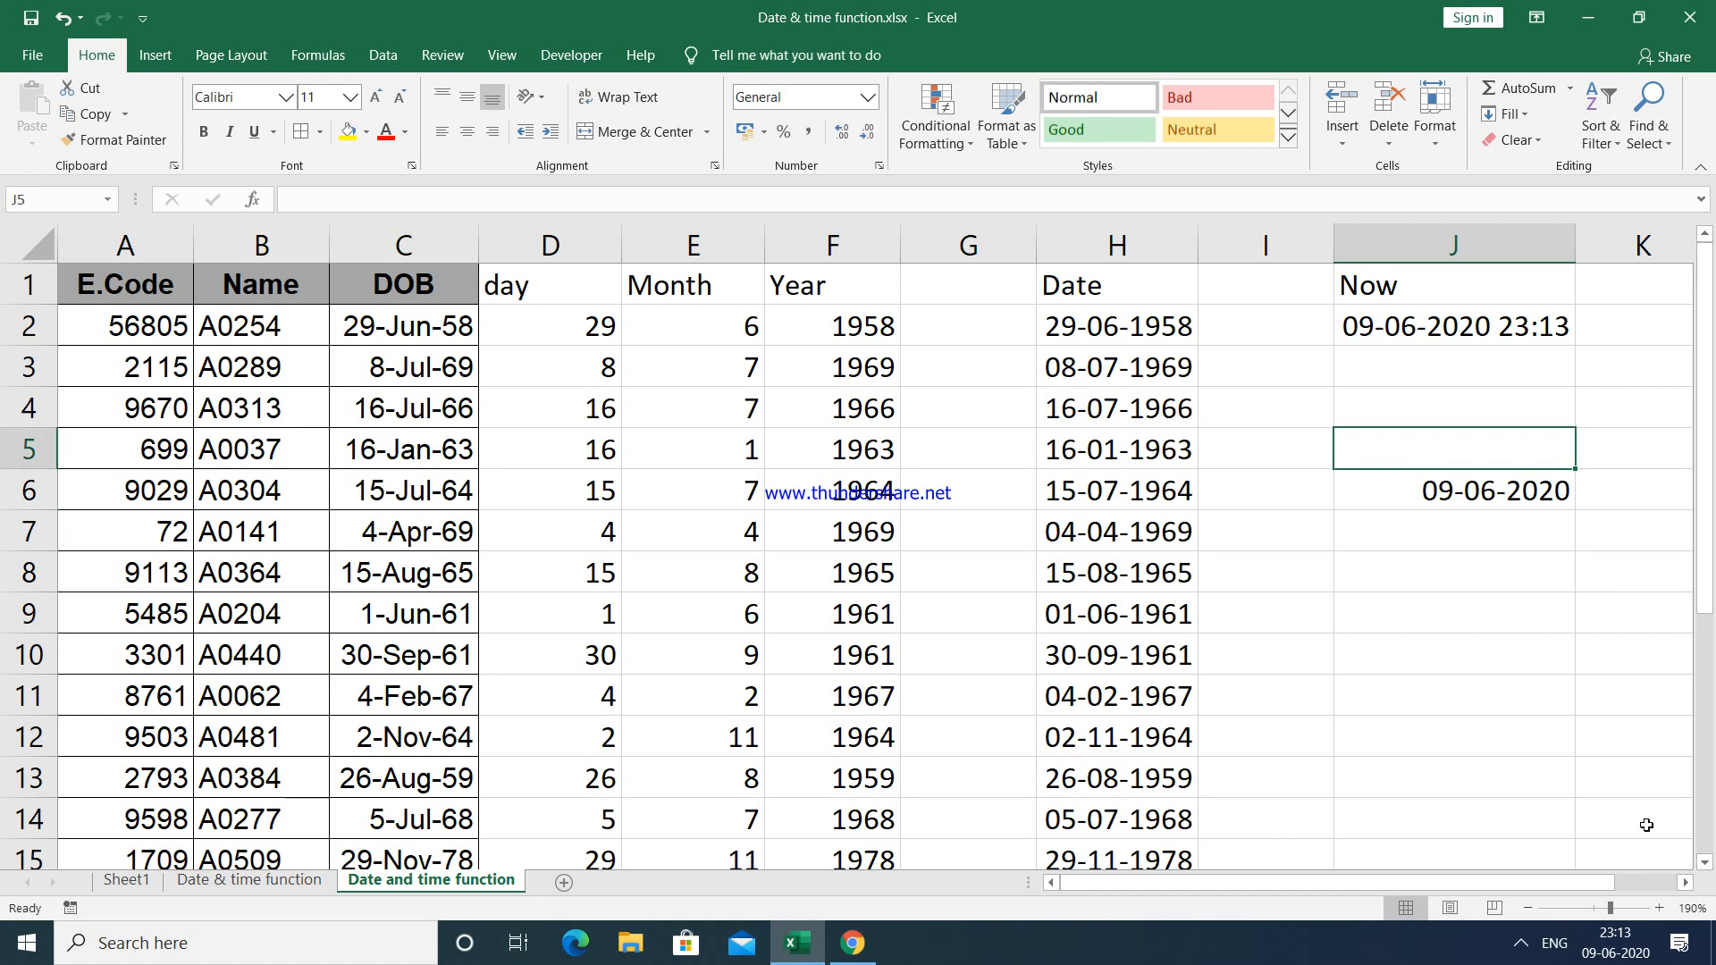
{"action": "mouse_move", "coordinate": [1622, 950]}
{"action": "type", "text": "today"}
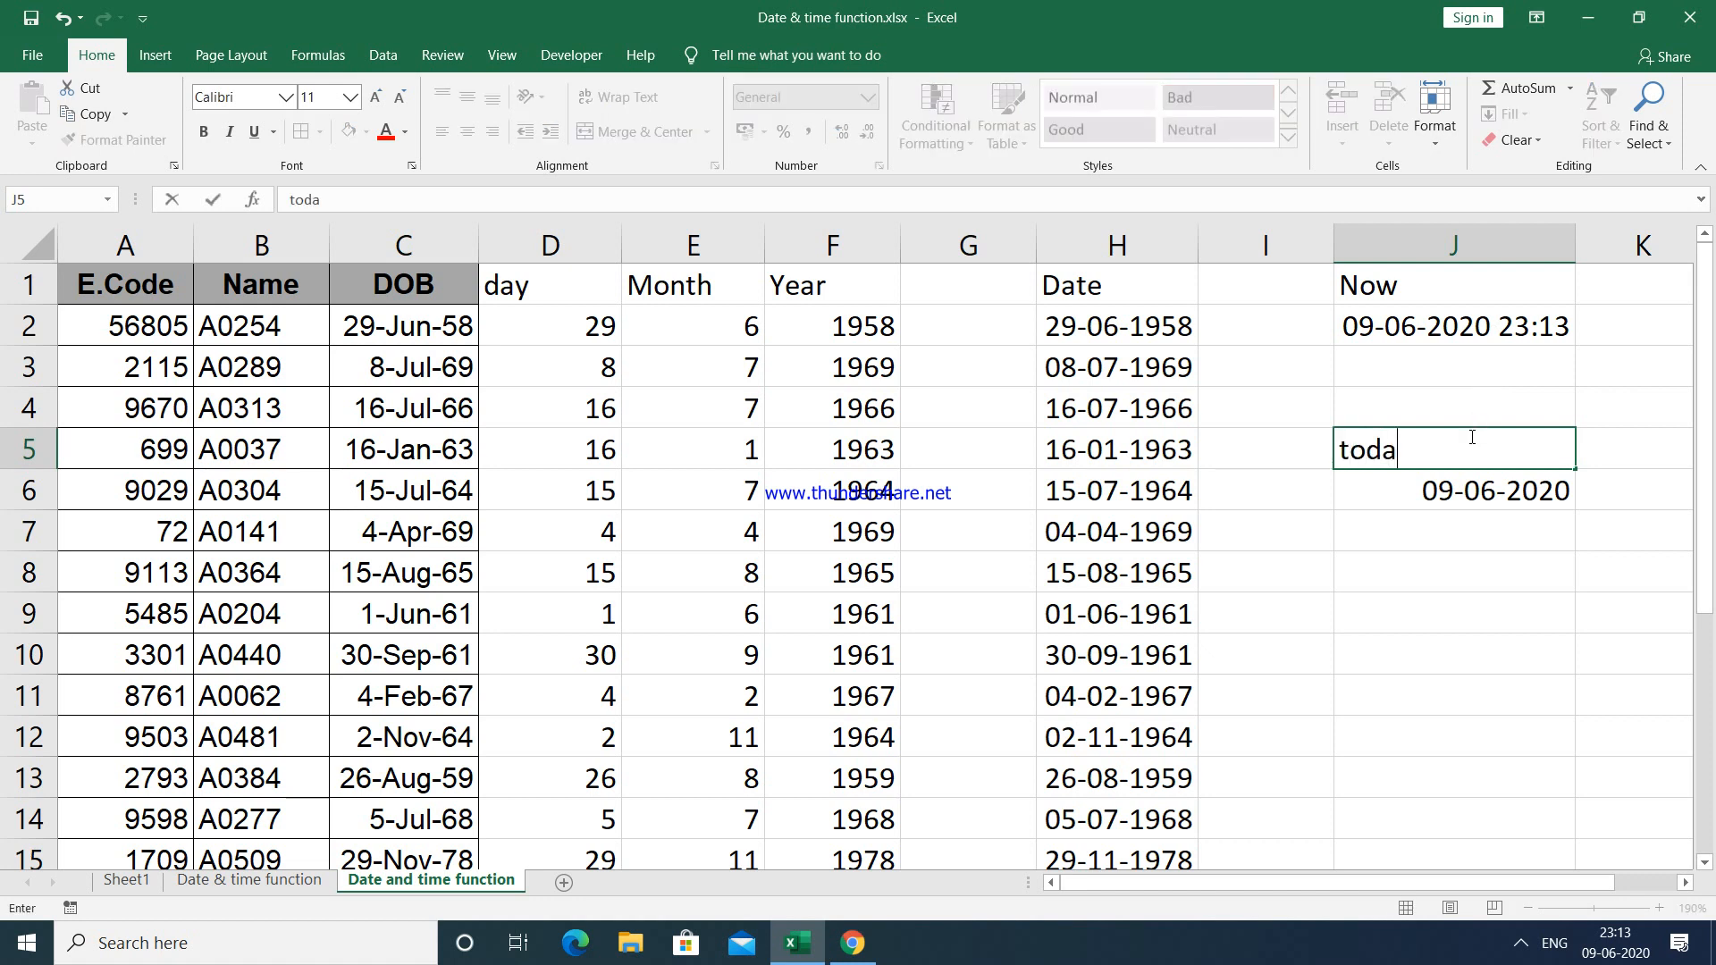
{"action": "key", "text": "Return"}
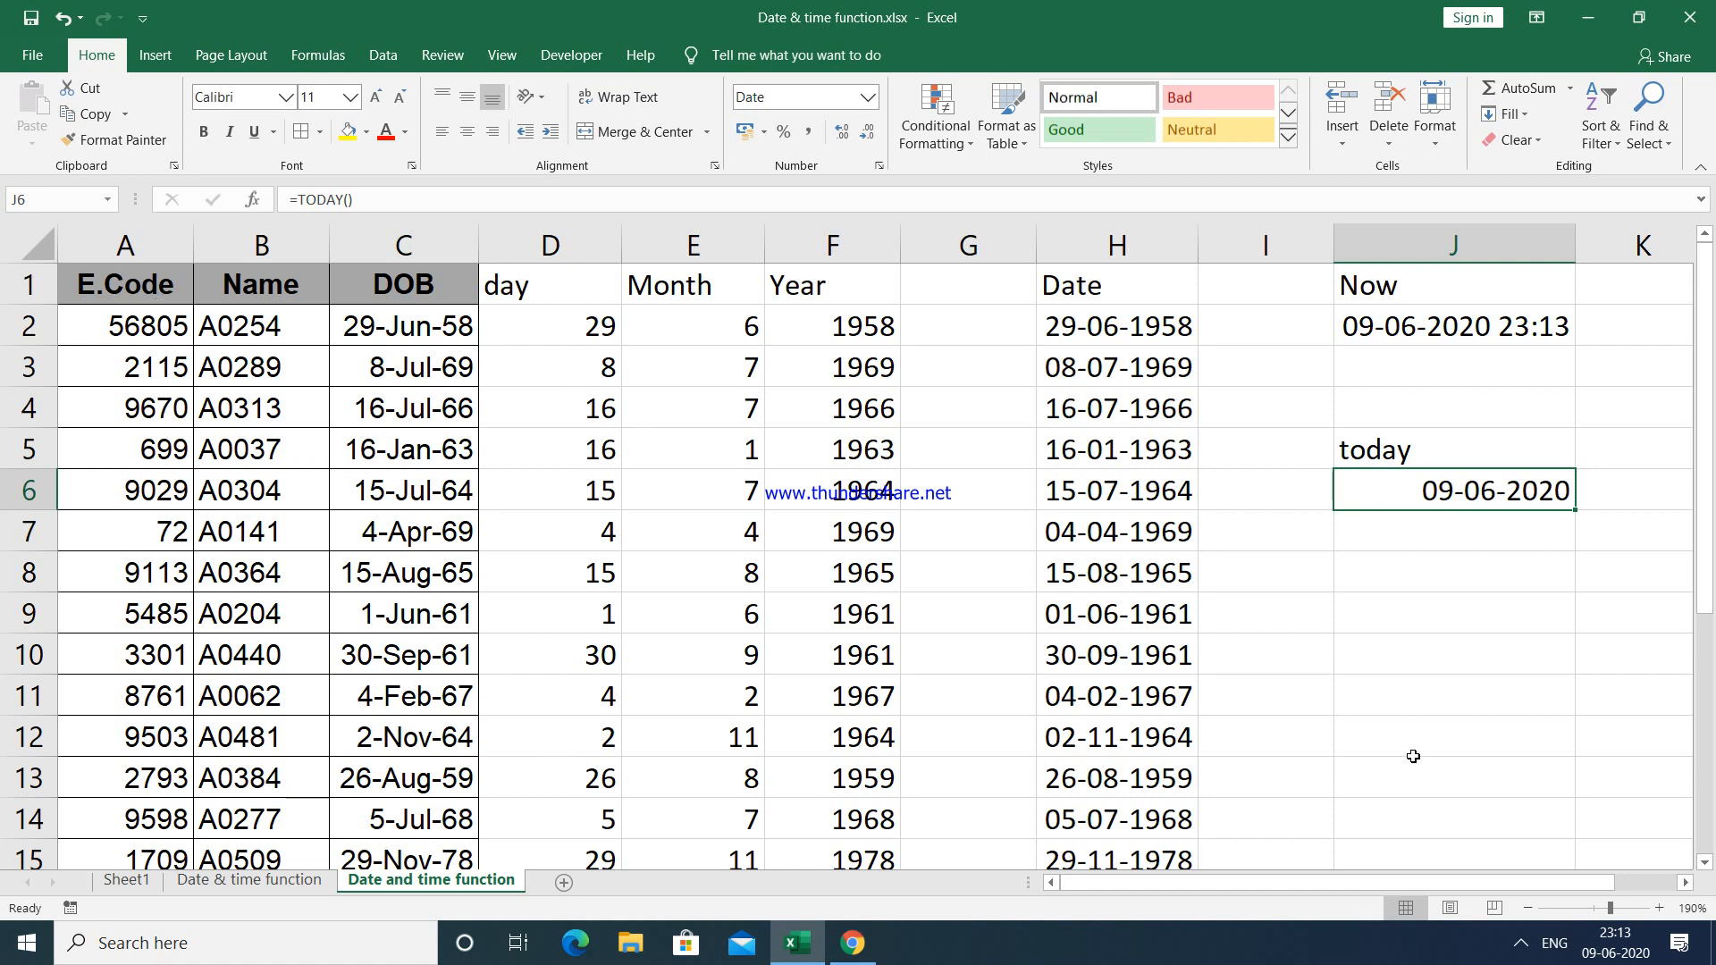
Step: Enter the headings "hours", "minutes" and "second" in L1, M1 and N1
{"action": "left_click", "coordinate": [1530, 908]}
{"action": "left_click", "coordinate": [1530, 908]}
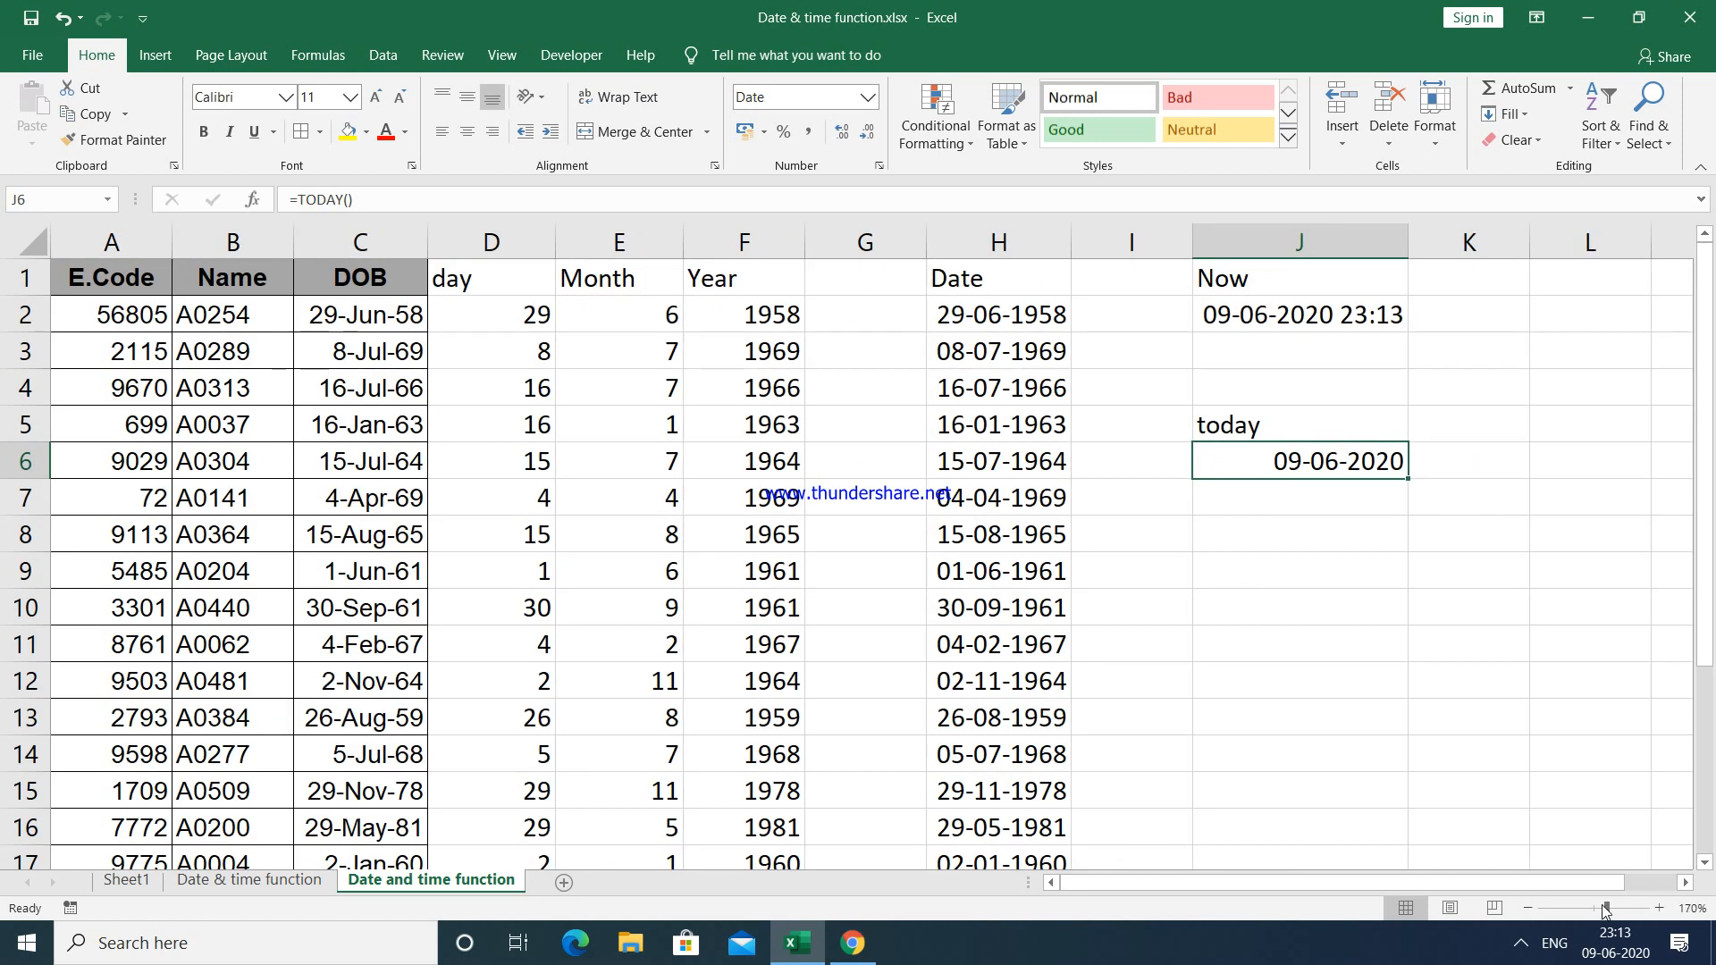
{"action": "left_click", "coordinate": [1687, 883]}
{"action": "left_click", "coordinate": [1686, 883]}
{"action": "left_click", "coordinate": [1686, 883]}
{"action": "left_click", "coordinate": [1686, 883]}
{"action": "left_click", "coordinate": [1686, 883]}
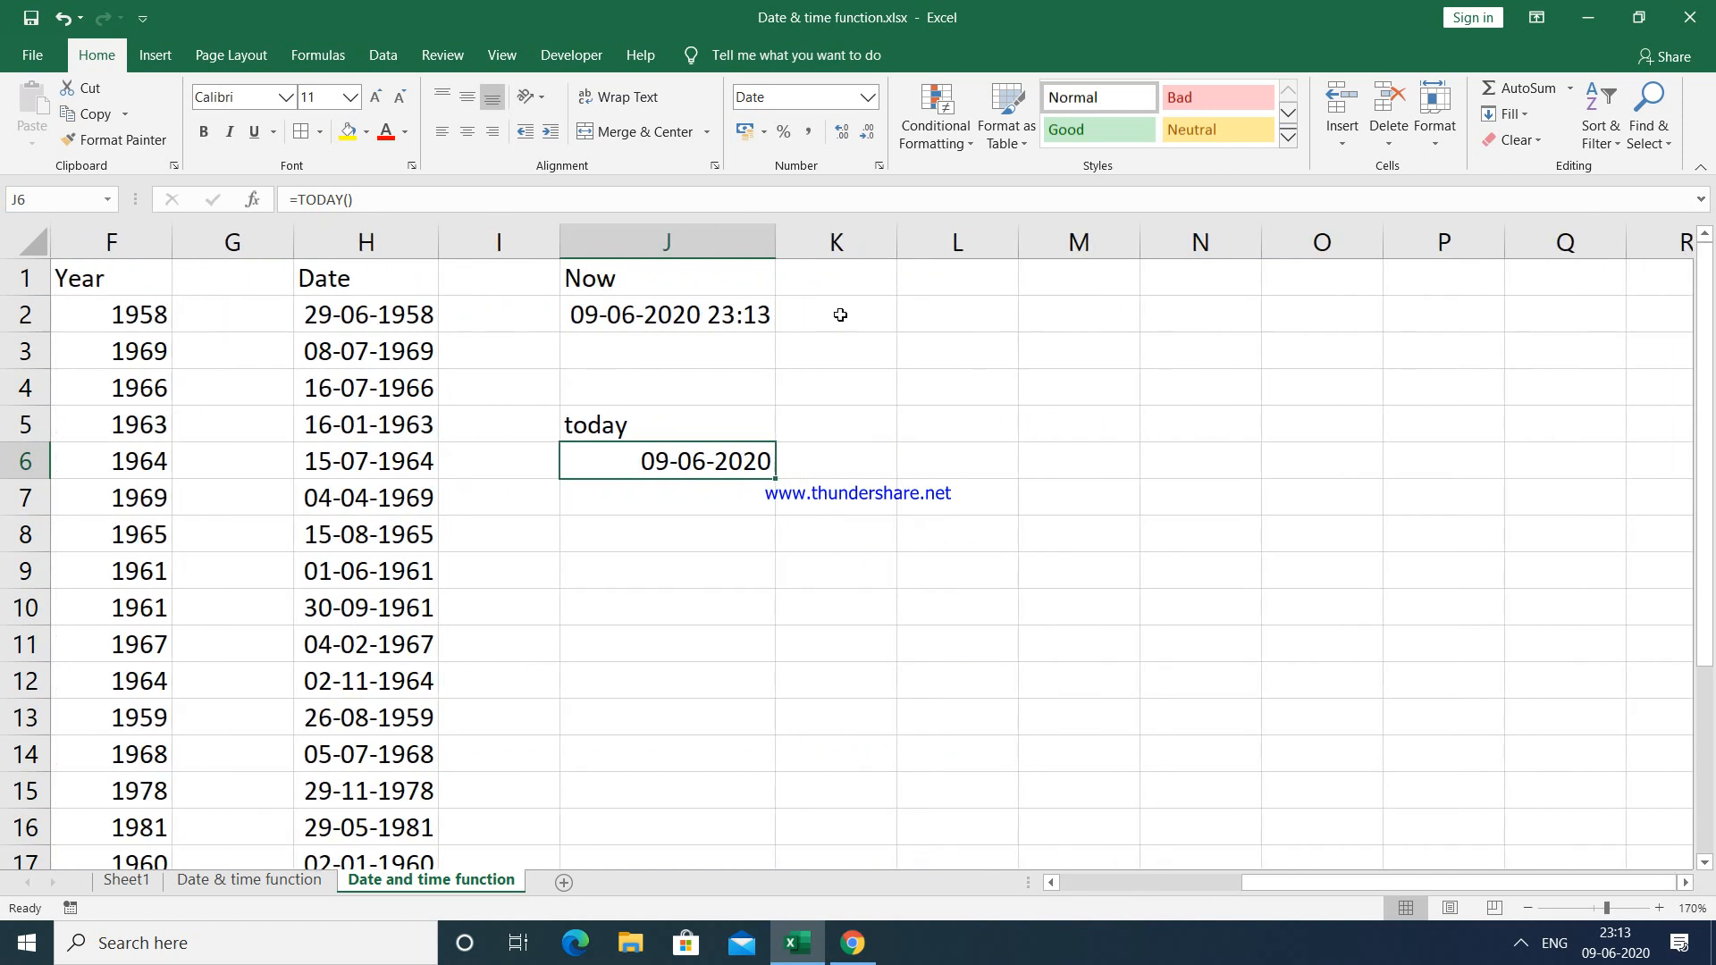
{"action": "left_click", "coordinate": [944, 305]}
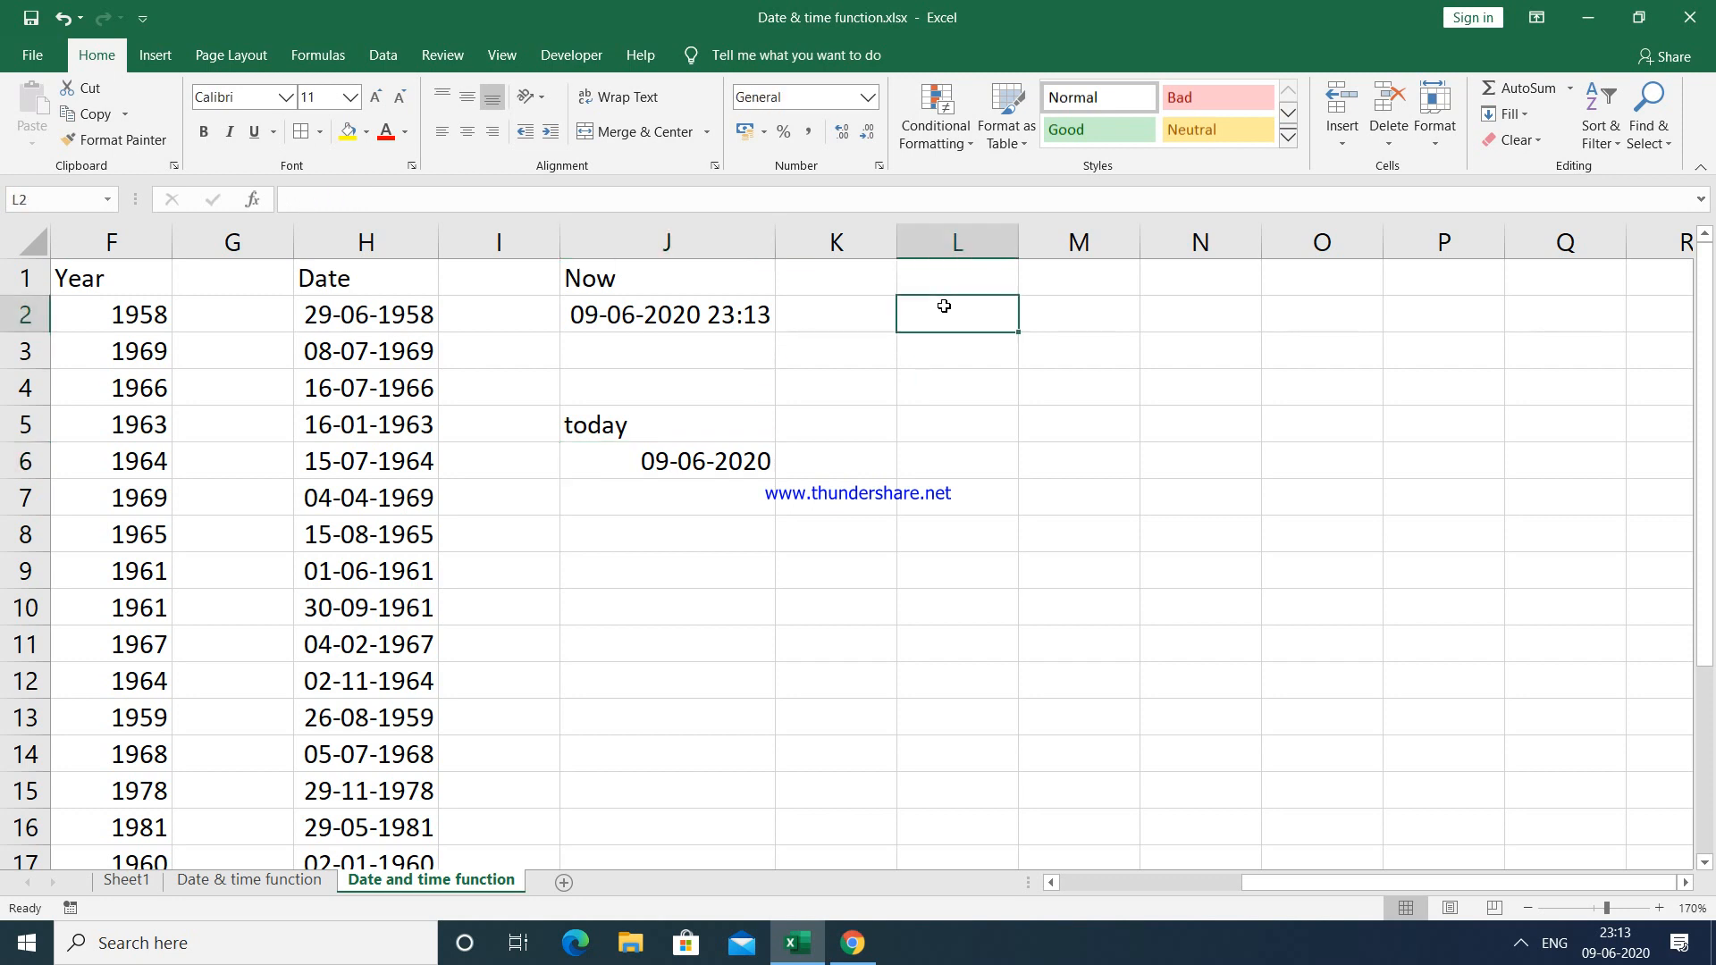
{"action": "left_click", "coordinate": [943, 270]}
{"action": "type", "text": "hours"}
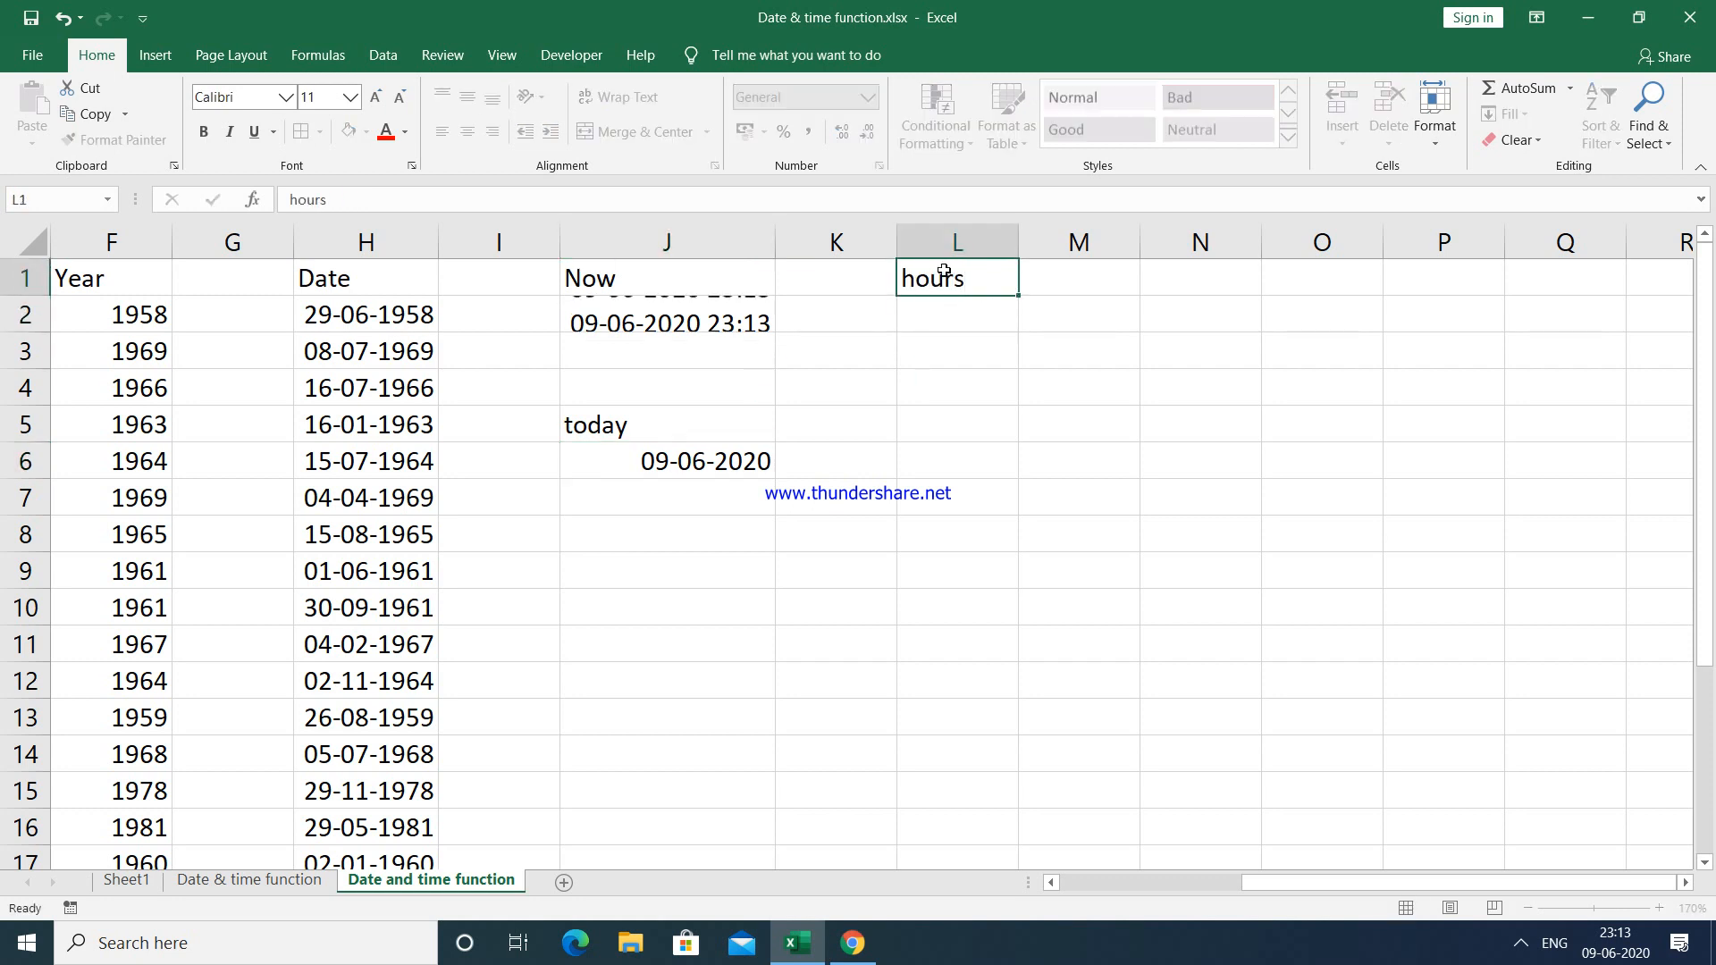
{"action": "key", "text": "Tab"}
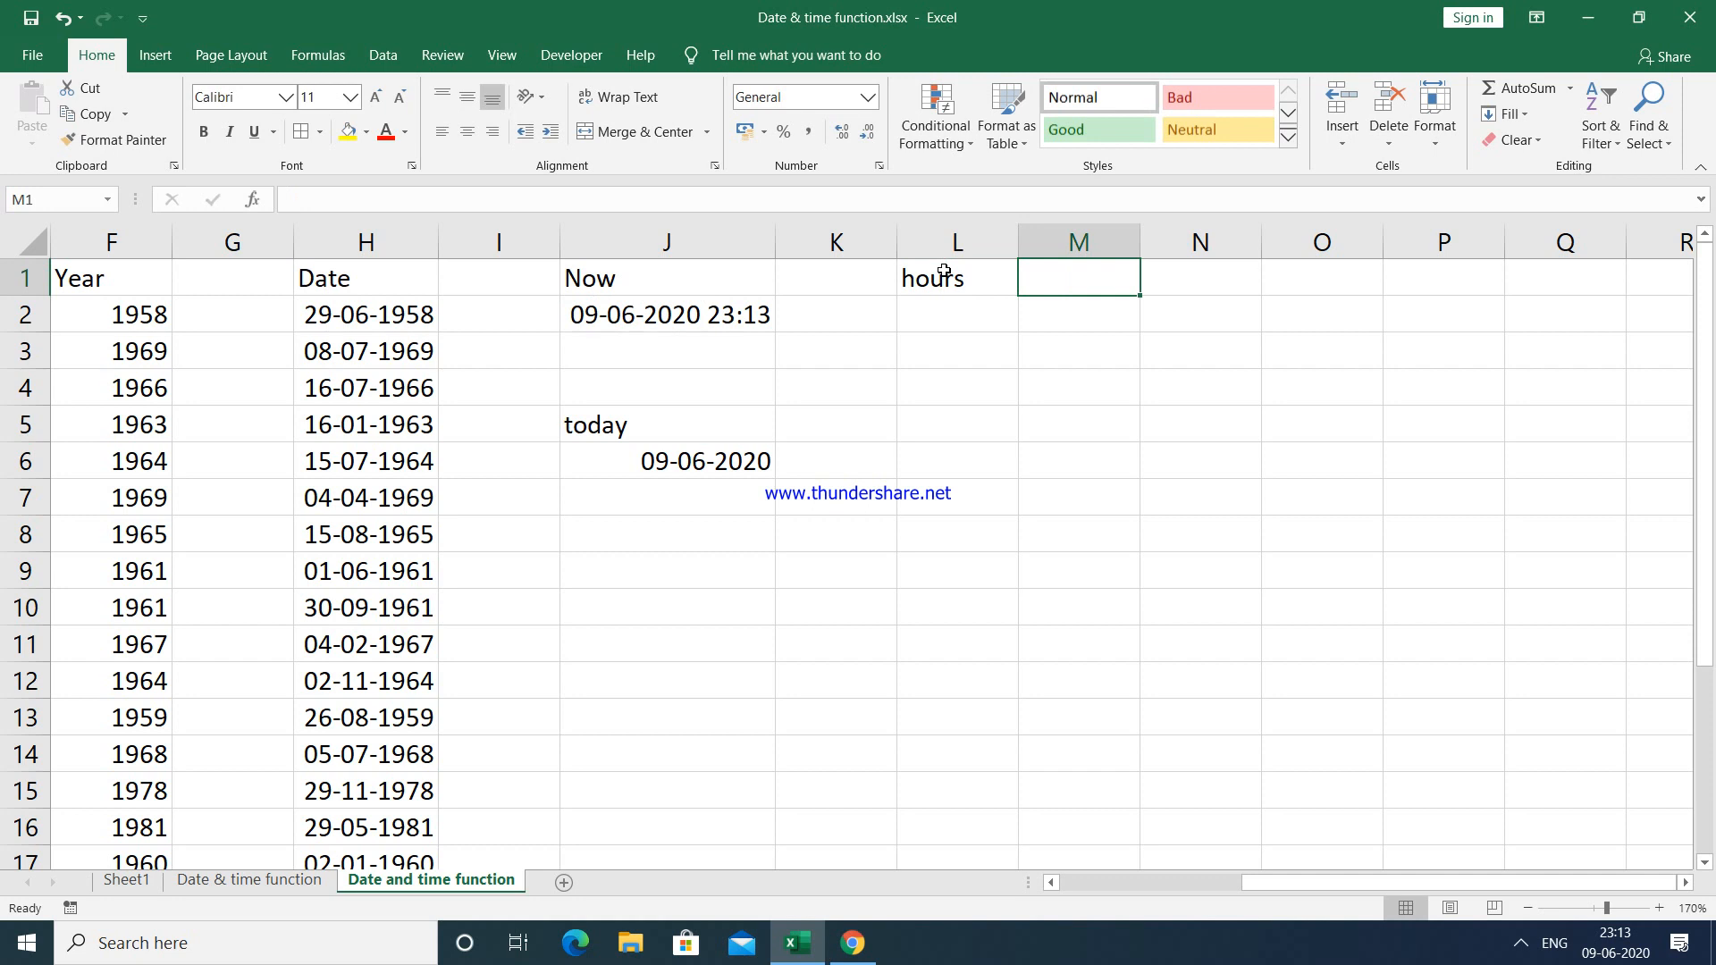
{"action": "type", "text": "minutes"}
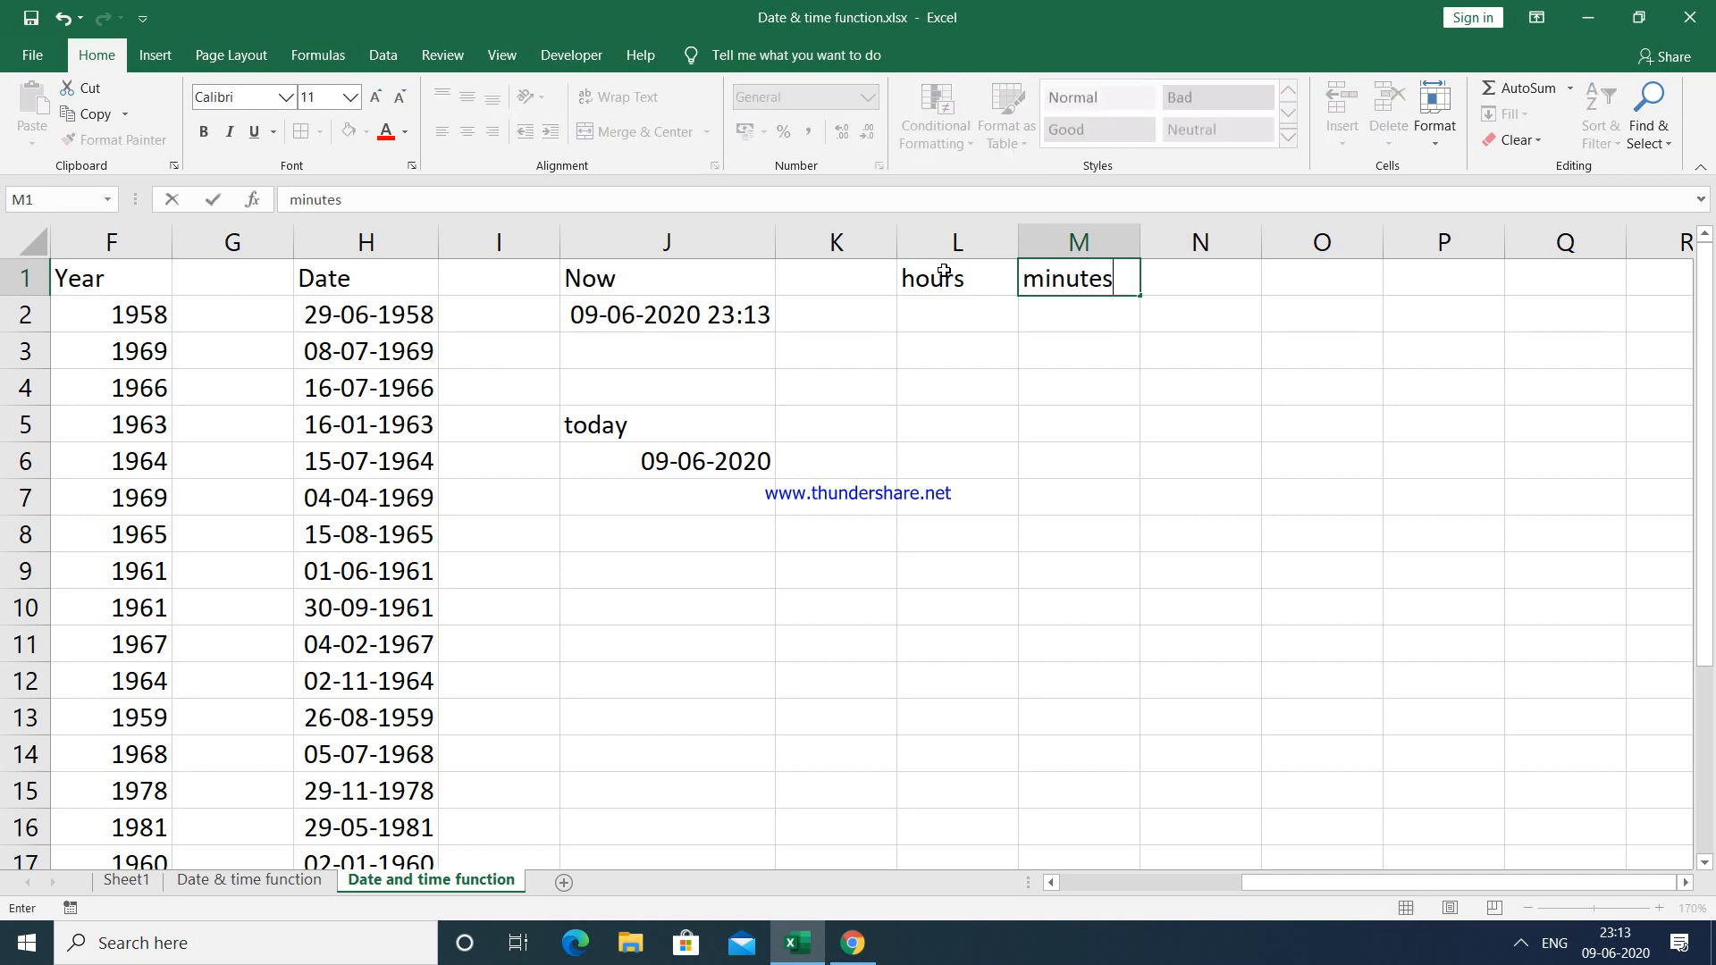
{"action": "key", "text": "Tab"}
{"action": "type", "text": "se"}
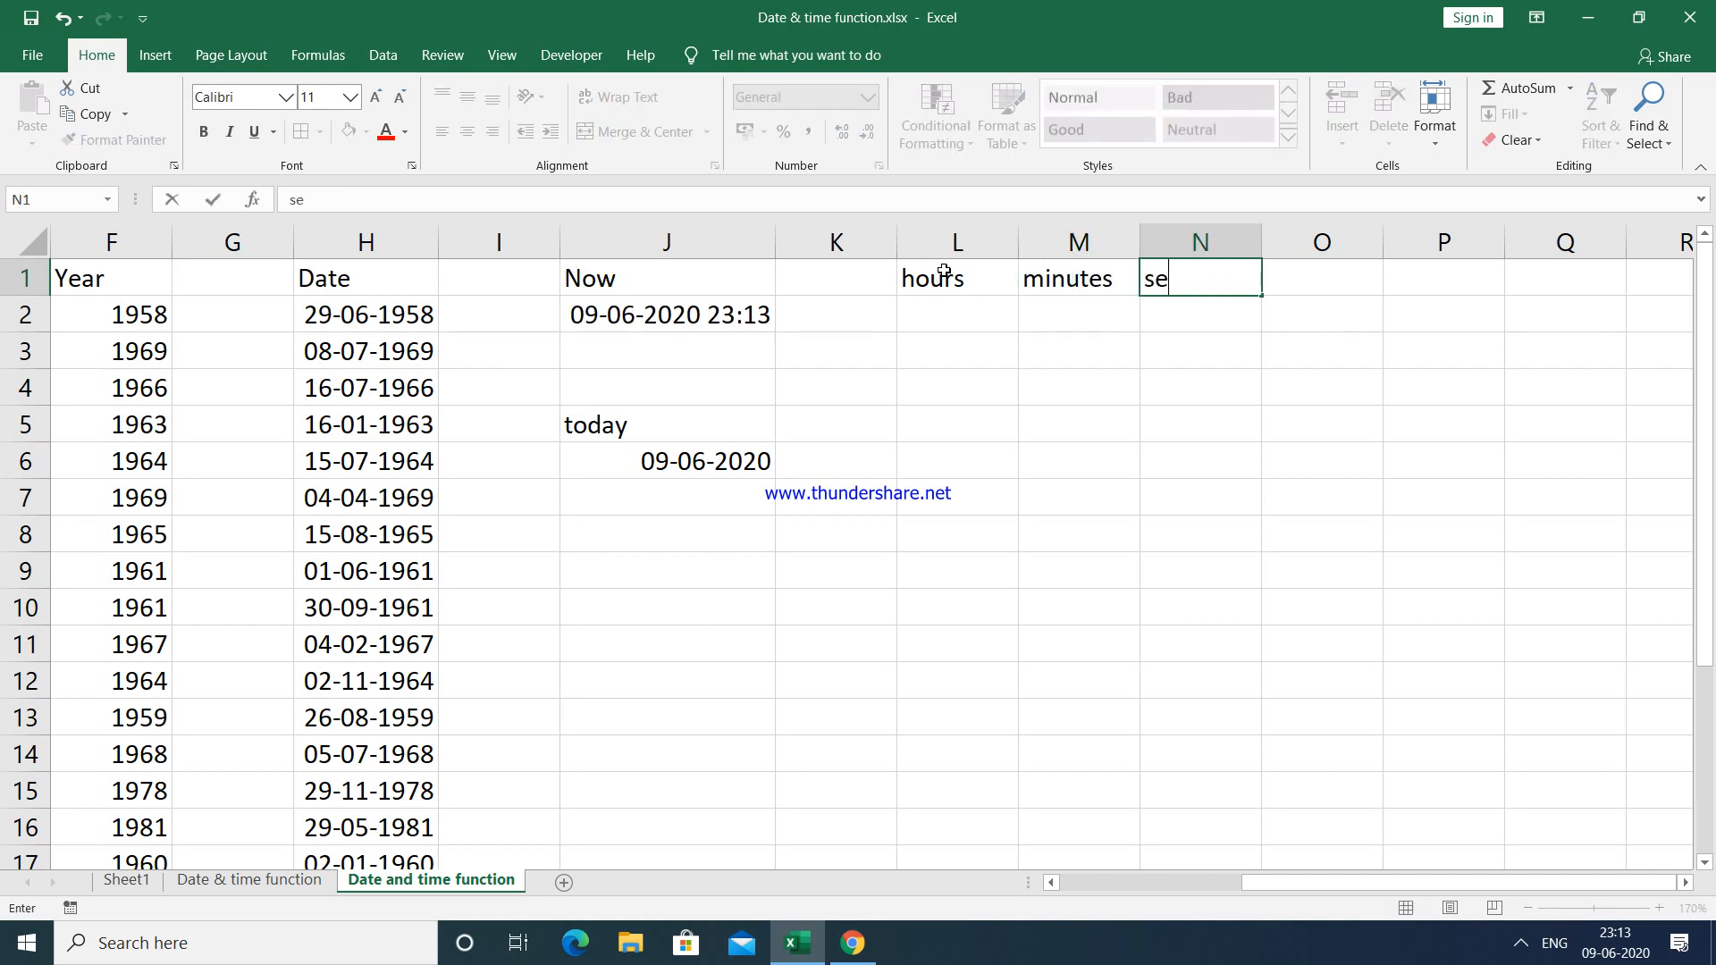
{"action": "type", "text": "cond"}
{"action": "key", "text": "Return"}
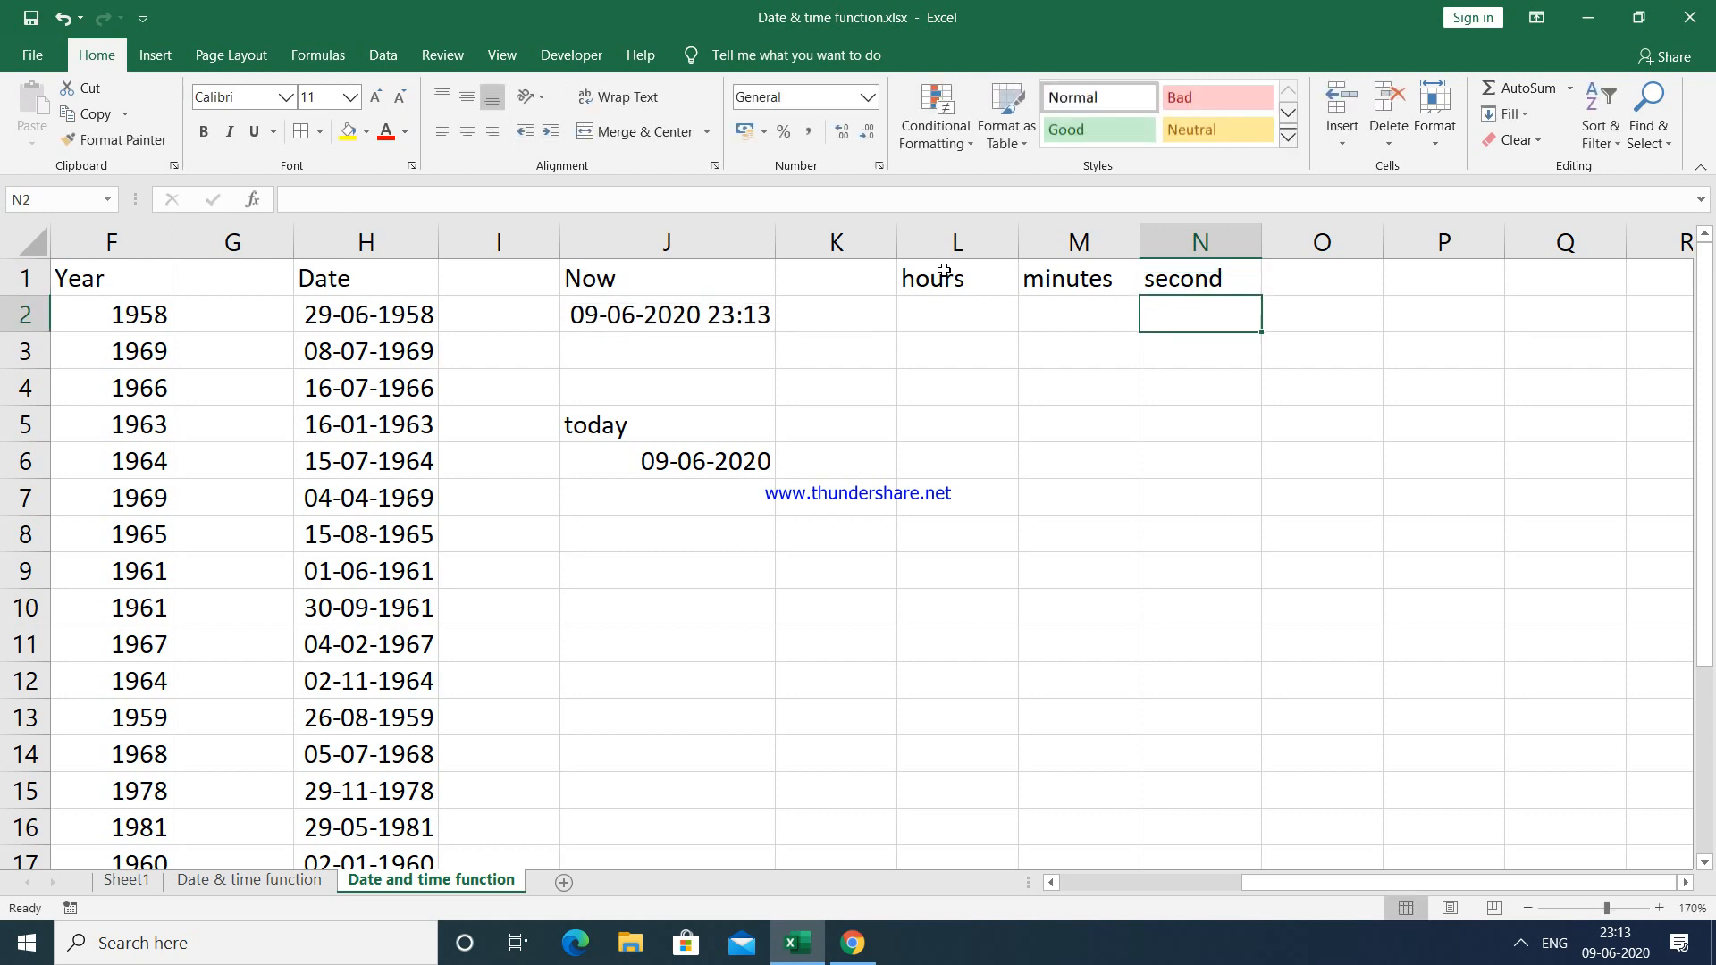
Step: Apply the Neutral cell style and bold to the hours, minutes and second headings in L1:N1
{"action": "left_click_drag", "start_coordinate": [944, 271], "coordinate": [1180, 278]}
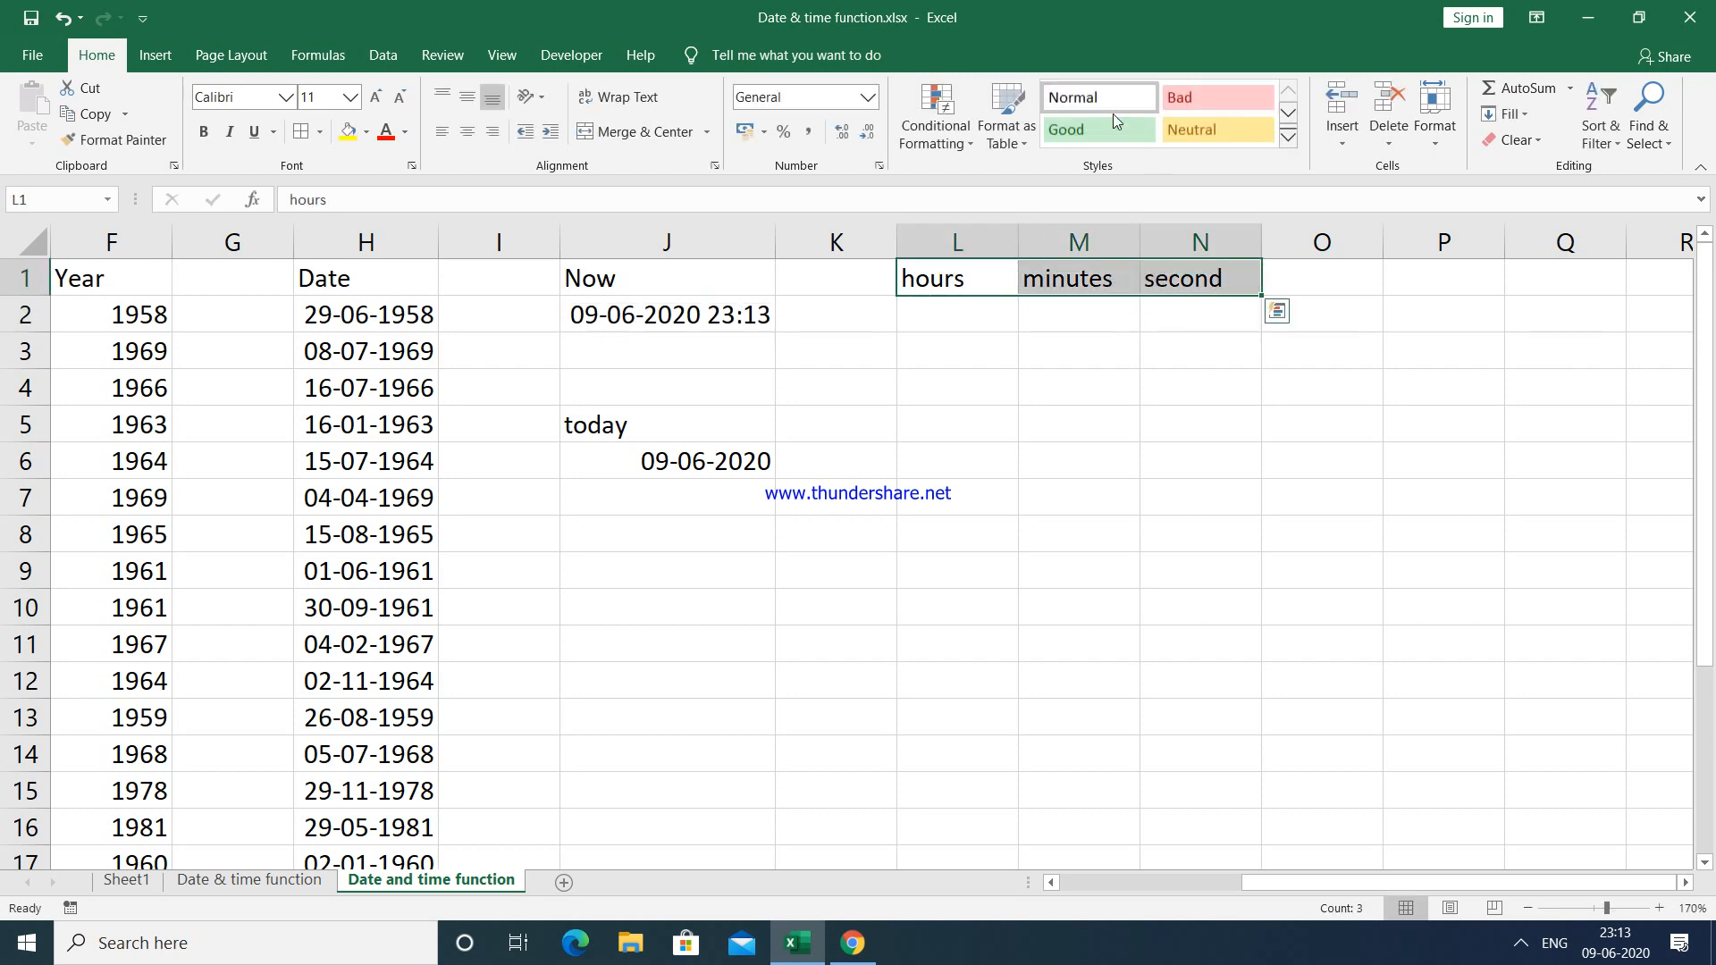
{"action": "left_click", "coordinate": [1187, 120]}
{"action": "key", "text": "ctrl+b"}
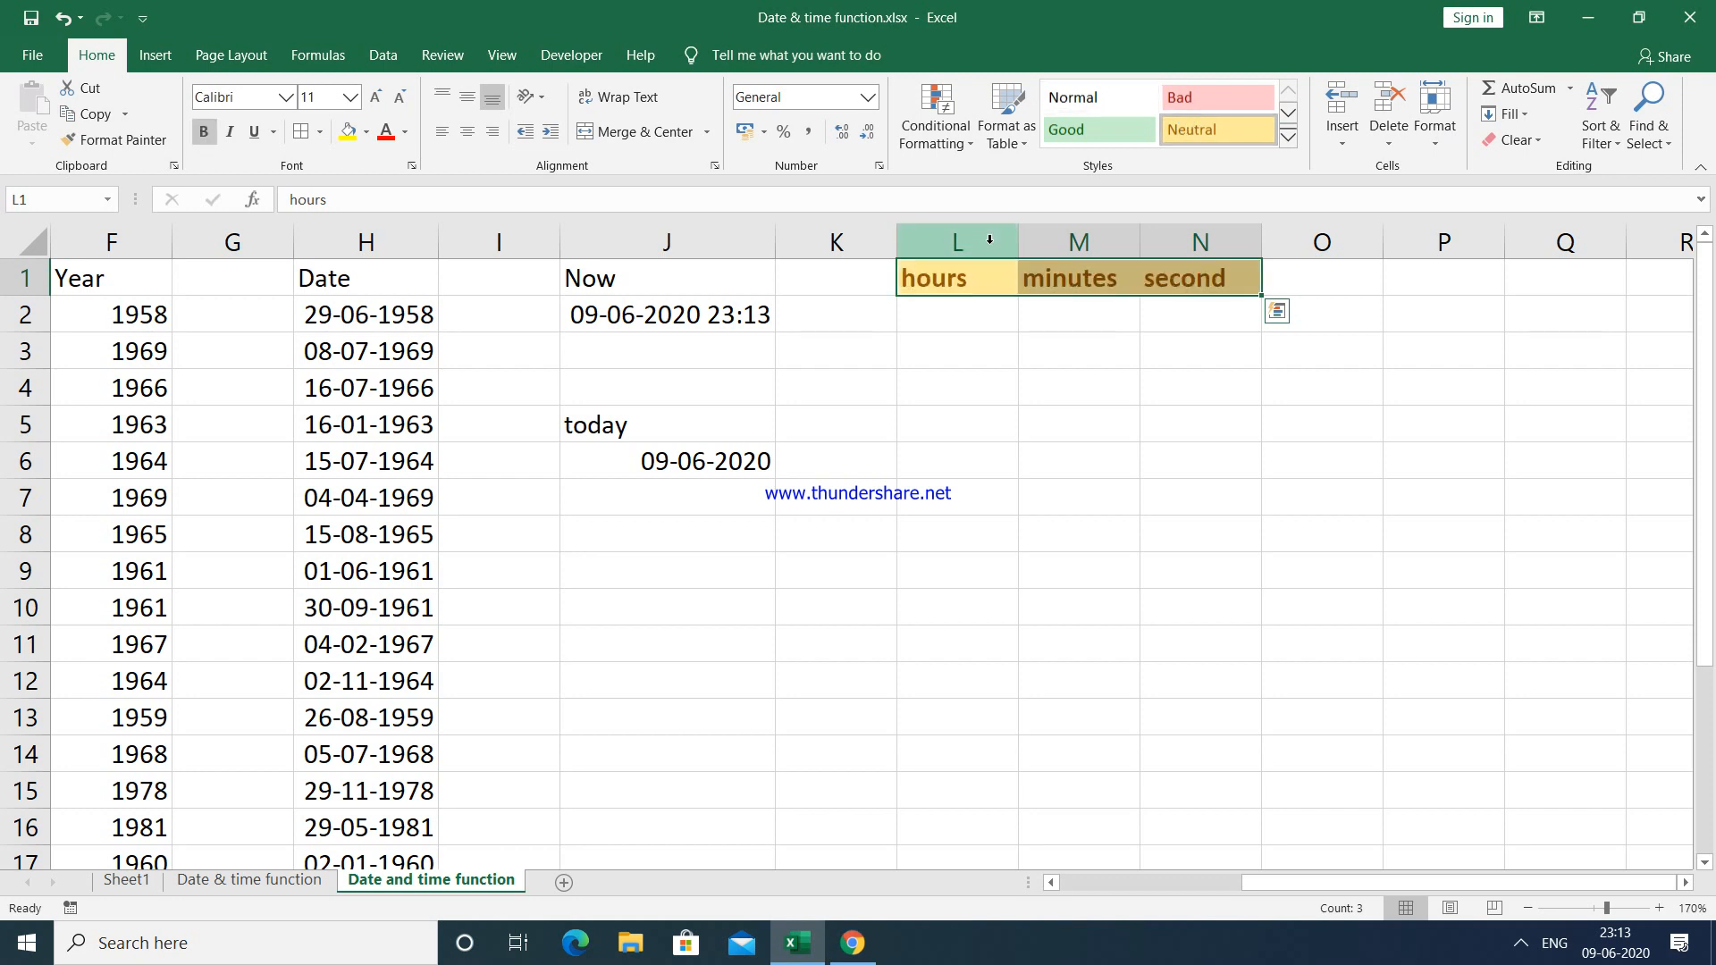
Step: Apply the Good cell style to the Now heading in J1 and the Neutral style to the today heading in J5
{"action": "left_click", "coordinate": [676, 289]}
{"action": "left_click", "coordinate": [1119, 131]}
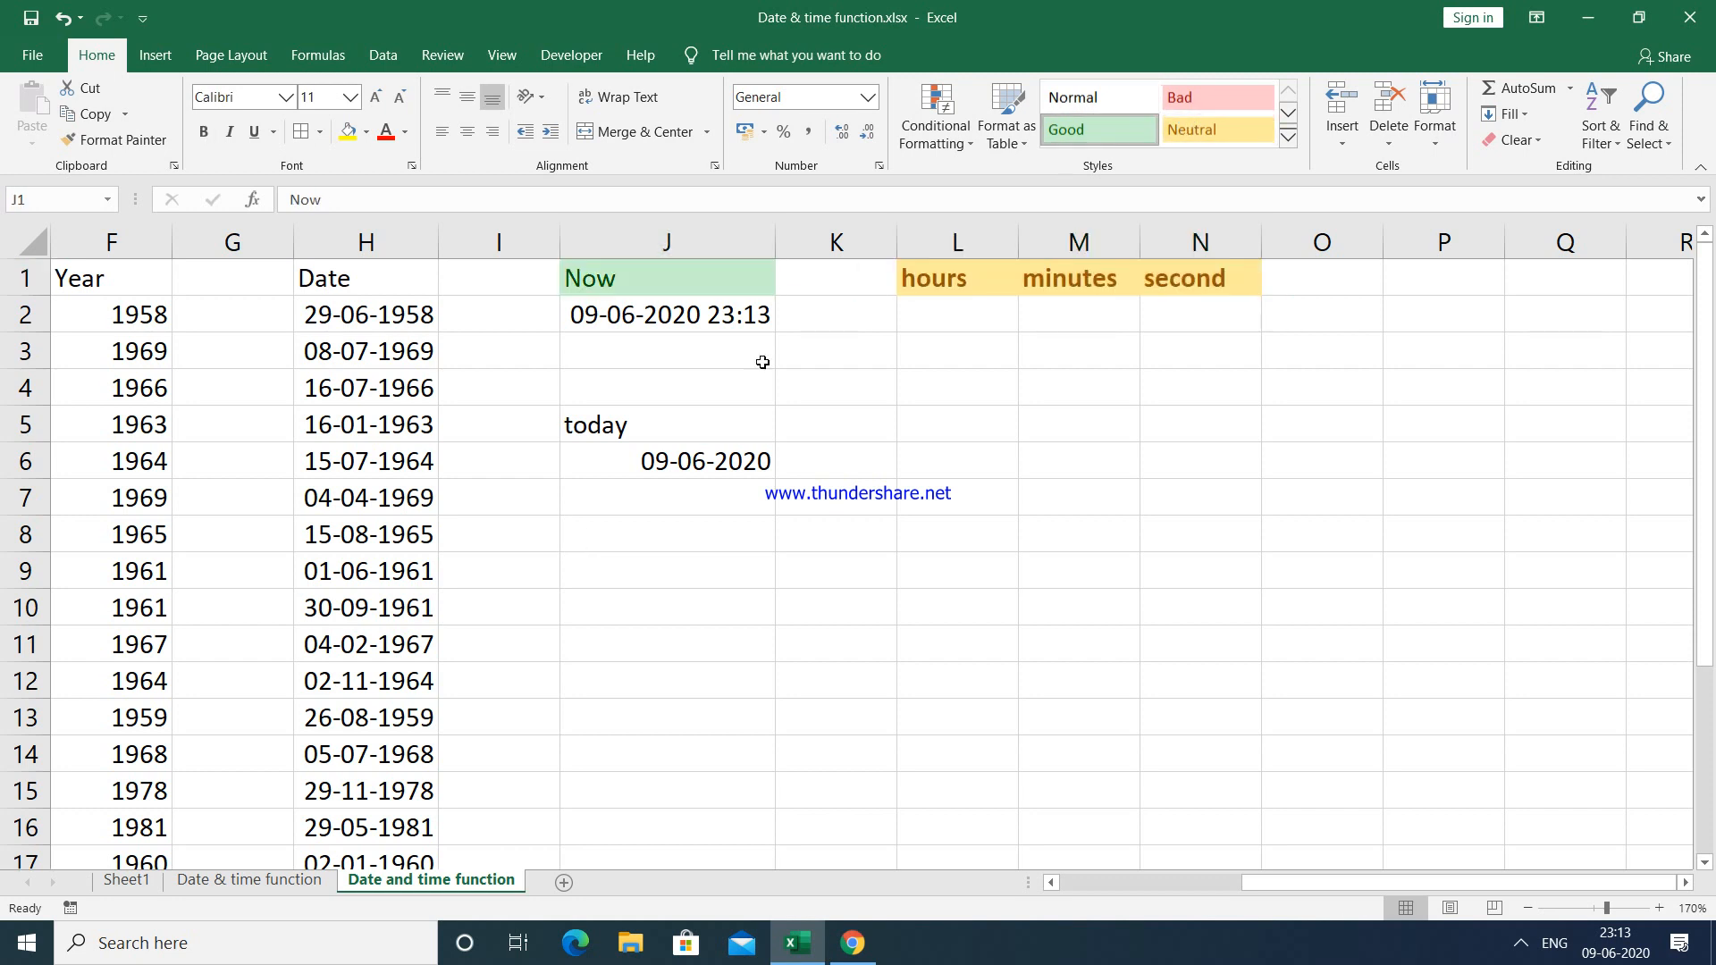
{"action": "left_click", "coordinate": [684, 424]}
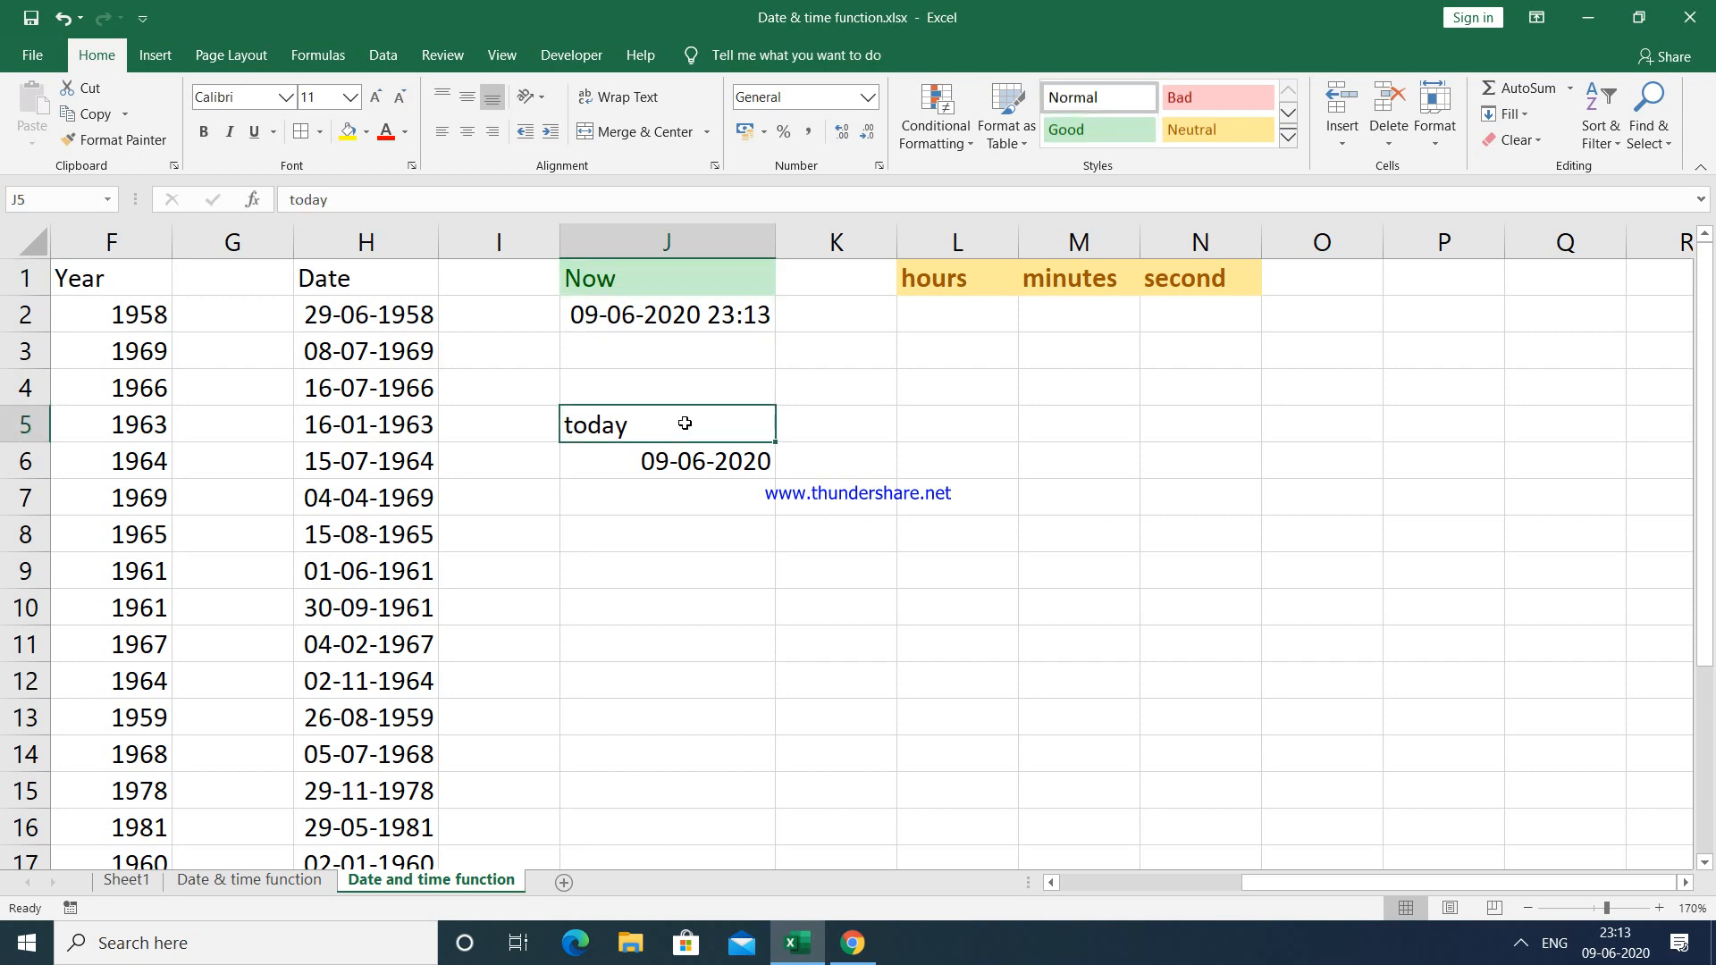
{"action": "left_click", "coordinate": [1208, 135]}
Step: Extract the hour from the current date and time with =HOUR(J2) in L2
{"action": "left_click", "coordinate": [979, 315]}
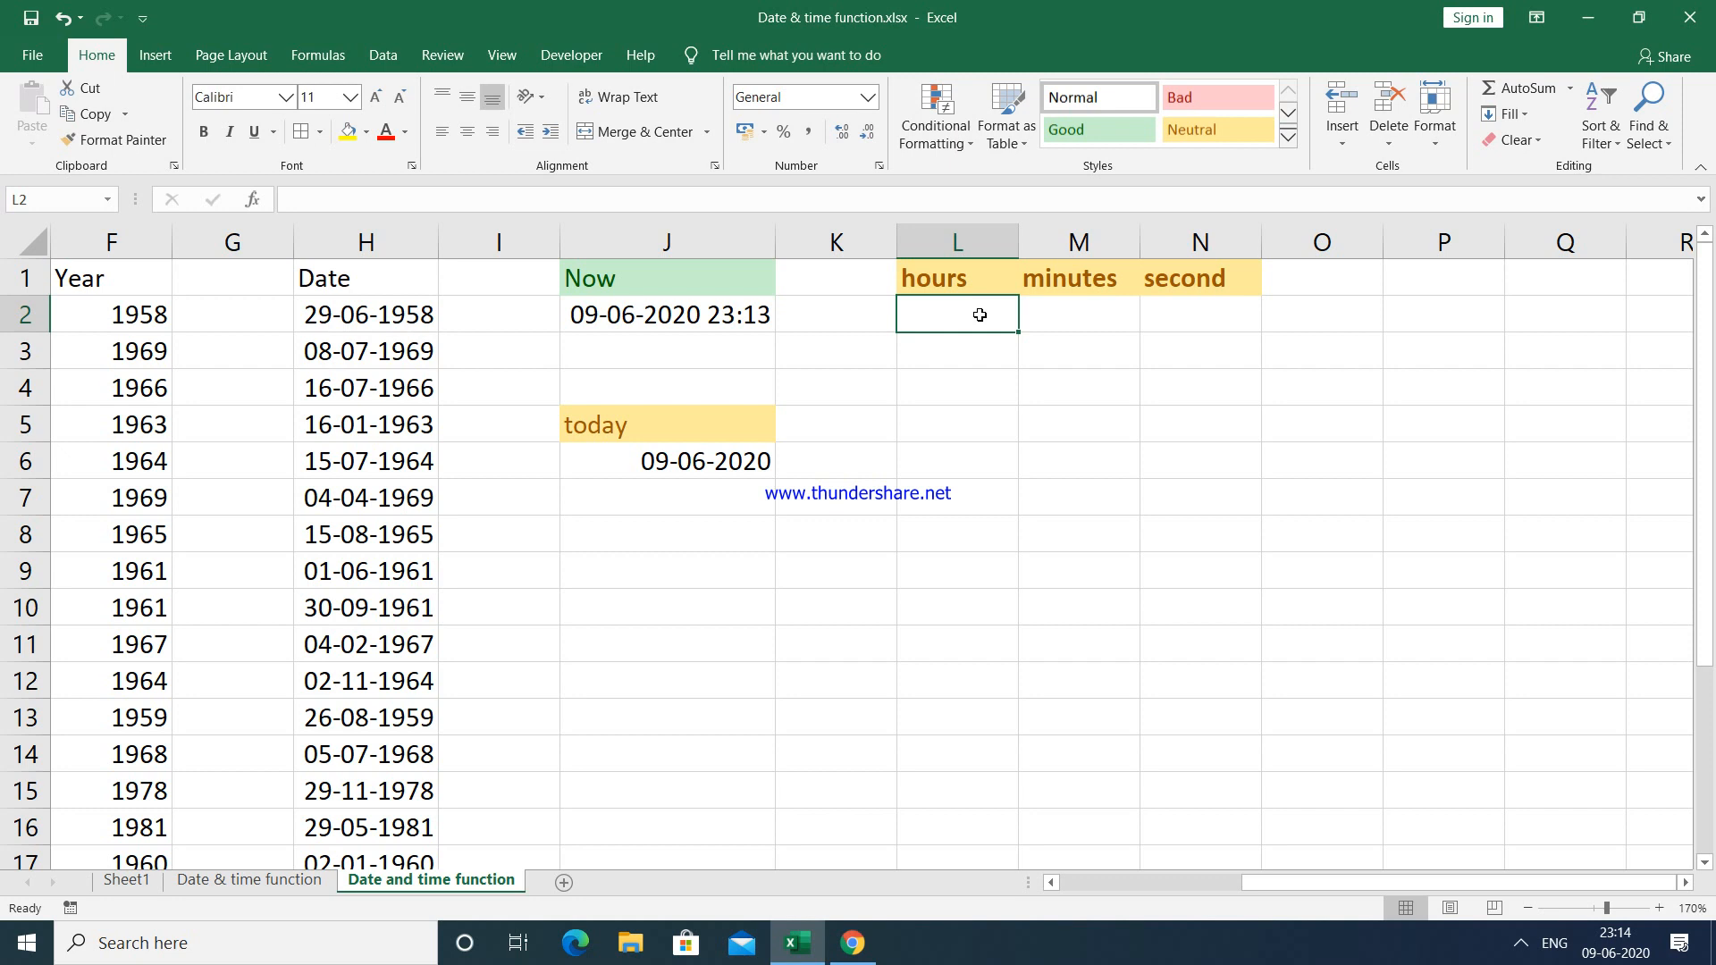
{"action": "type", "text": "=hour"}
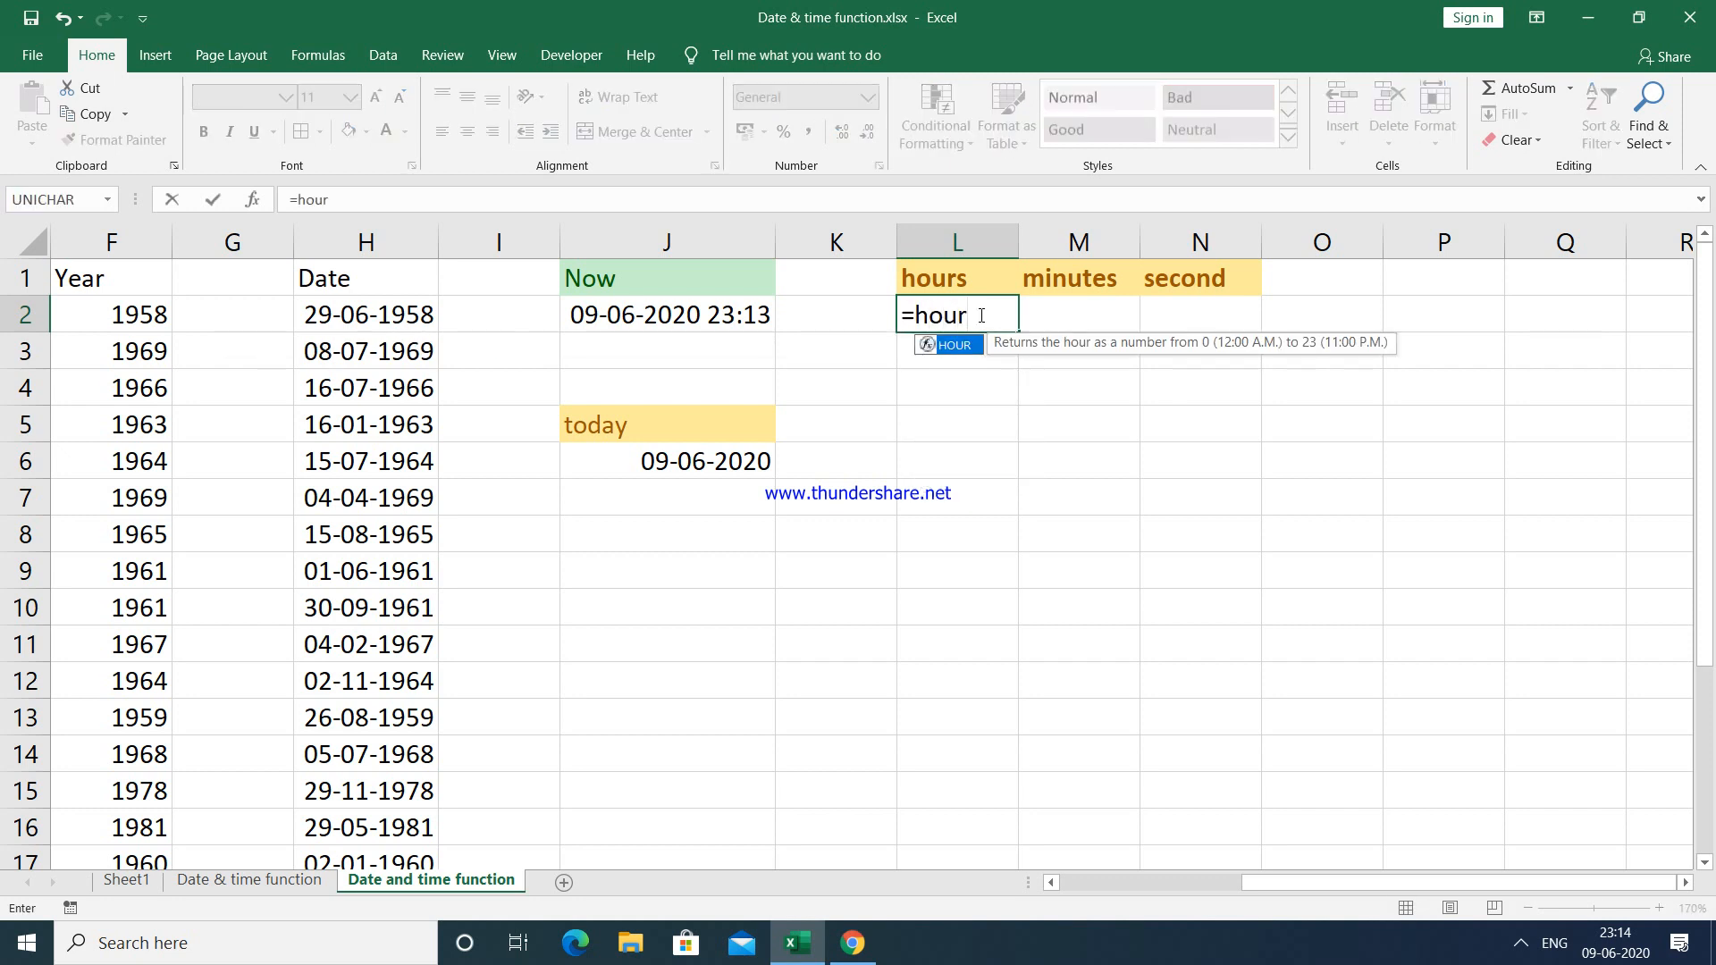
{"action": "key", "text": "Tab"}
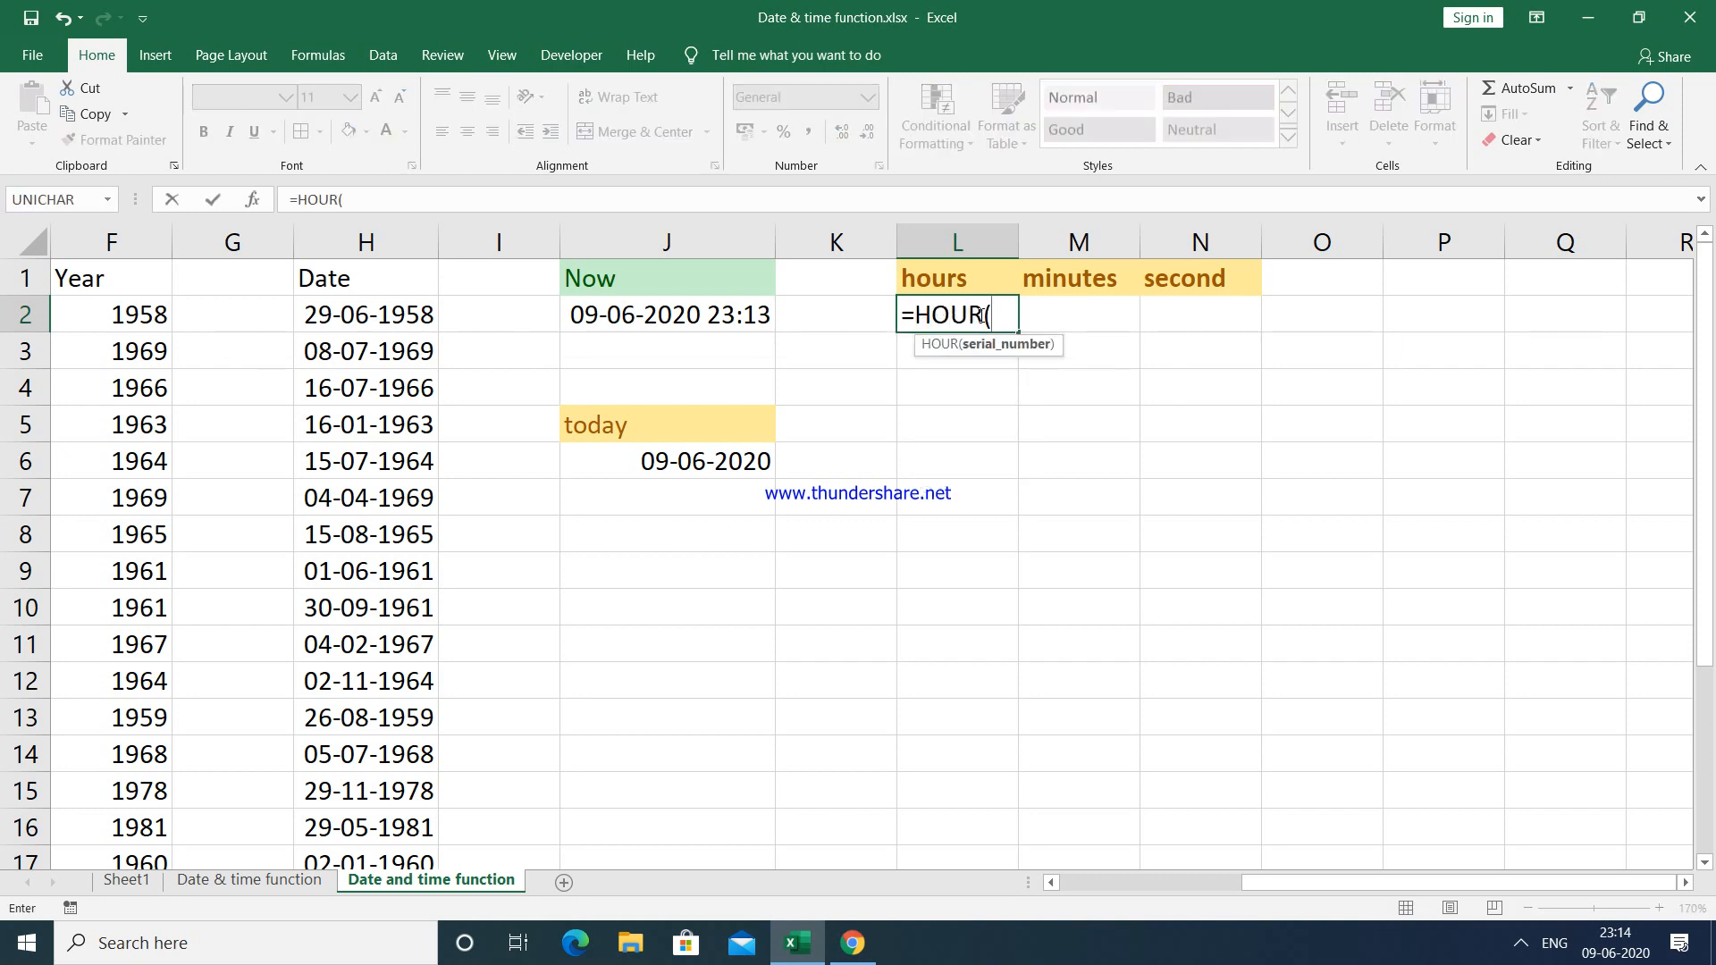
{"action": "left_click", "coordinate": [699, 320]}
{"action": "type", "text": ")"}
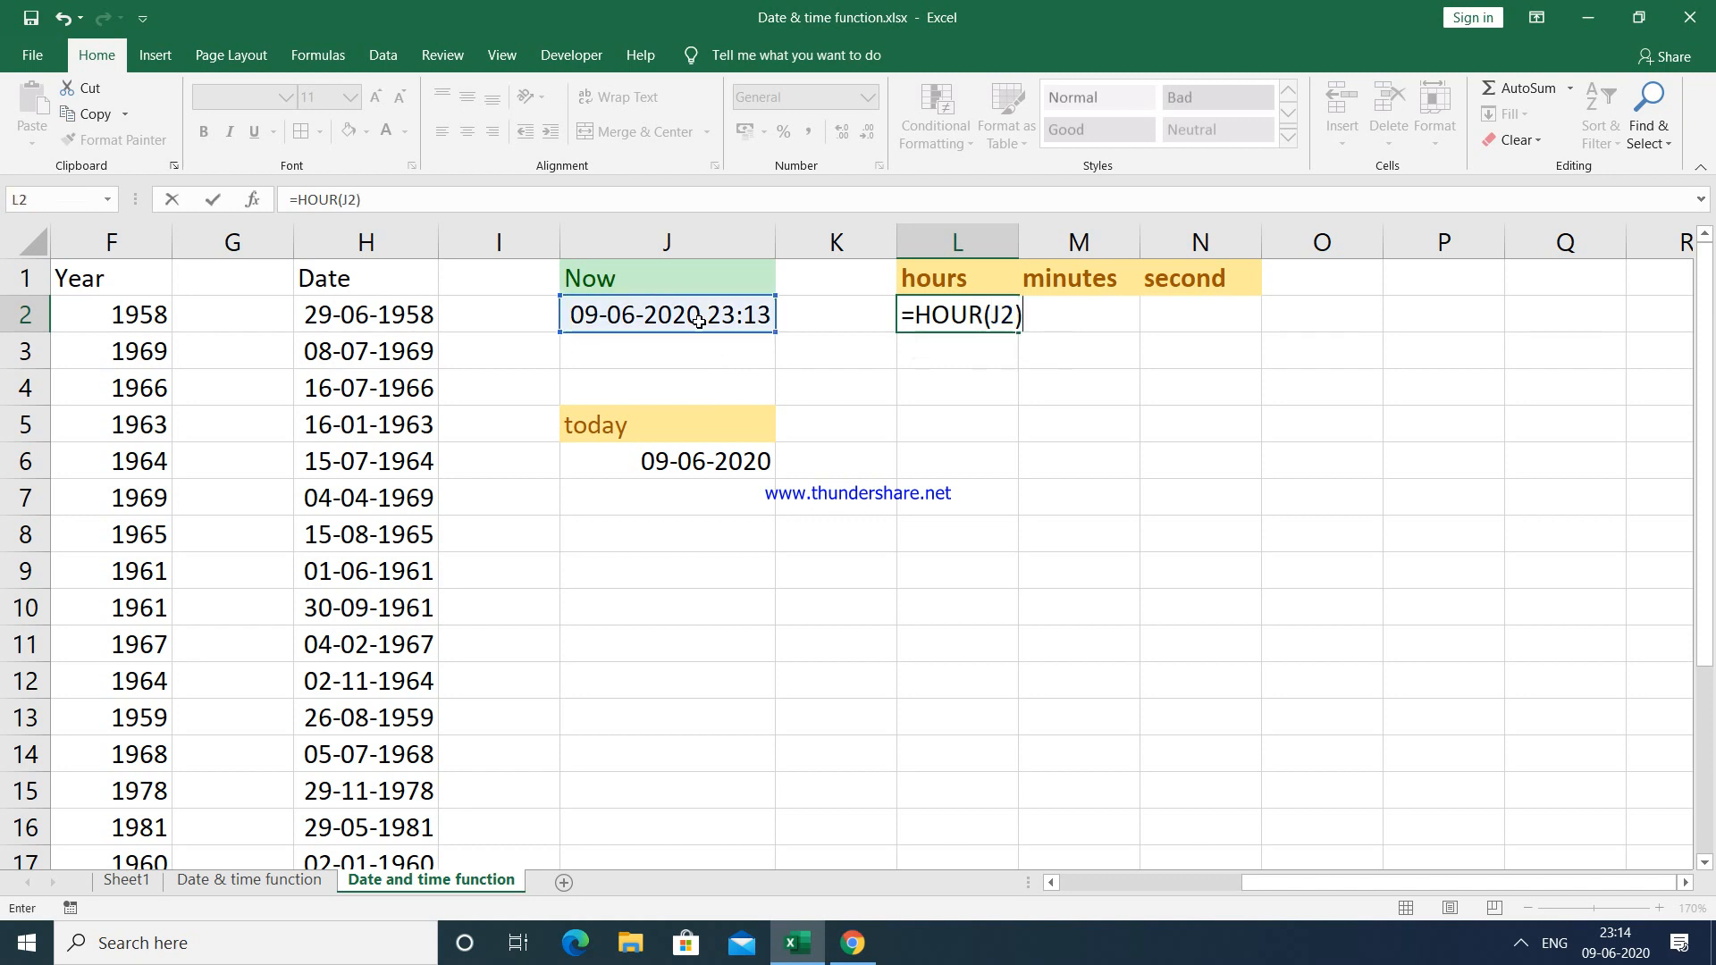
{"action": "key", "text": "Return"}
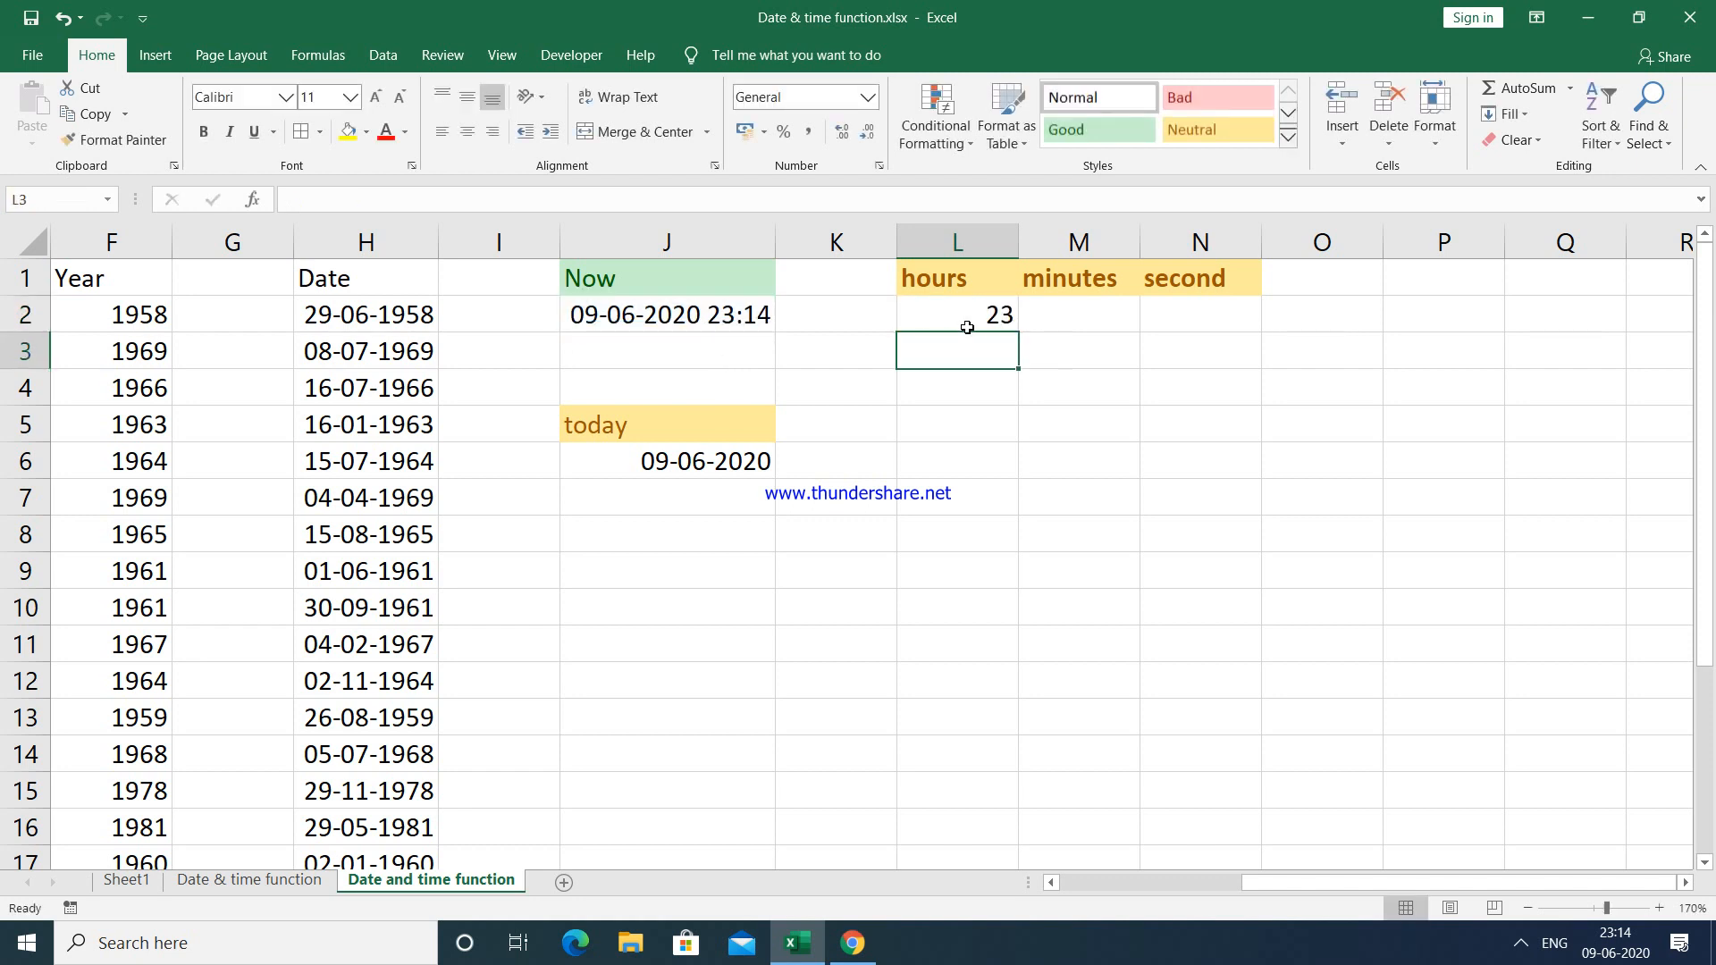
Step: Extract the minute from the current date and time with =MINUTE(J2) in M2
{"action": "left_click", "coordinate": [1046, 318]}
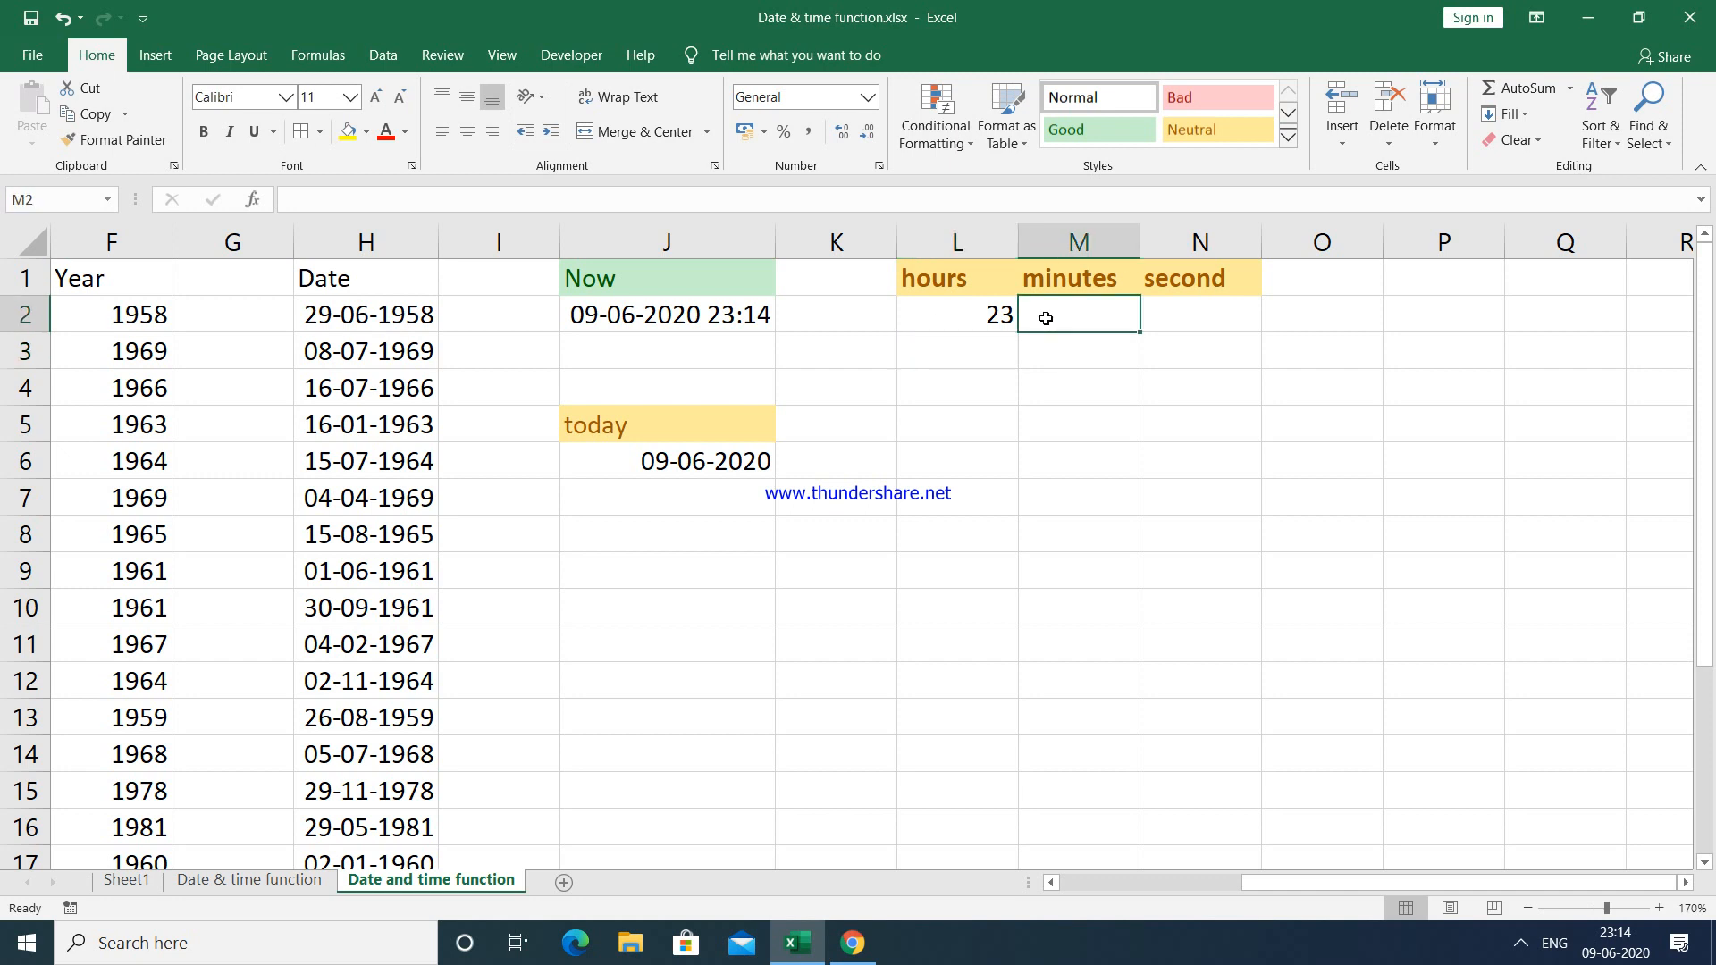
{"action": "type", "text": "=min"}
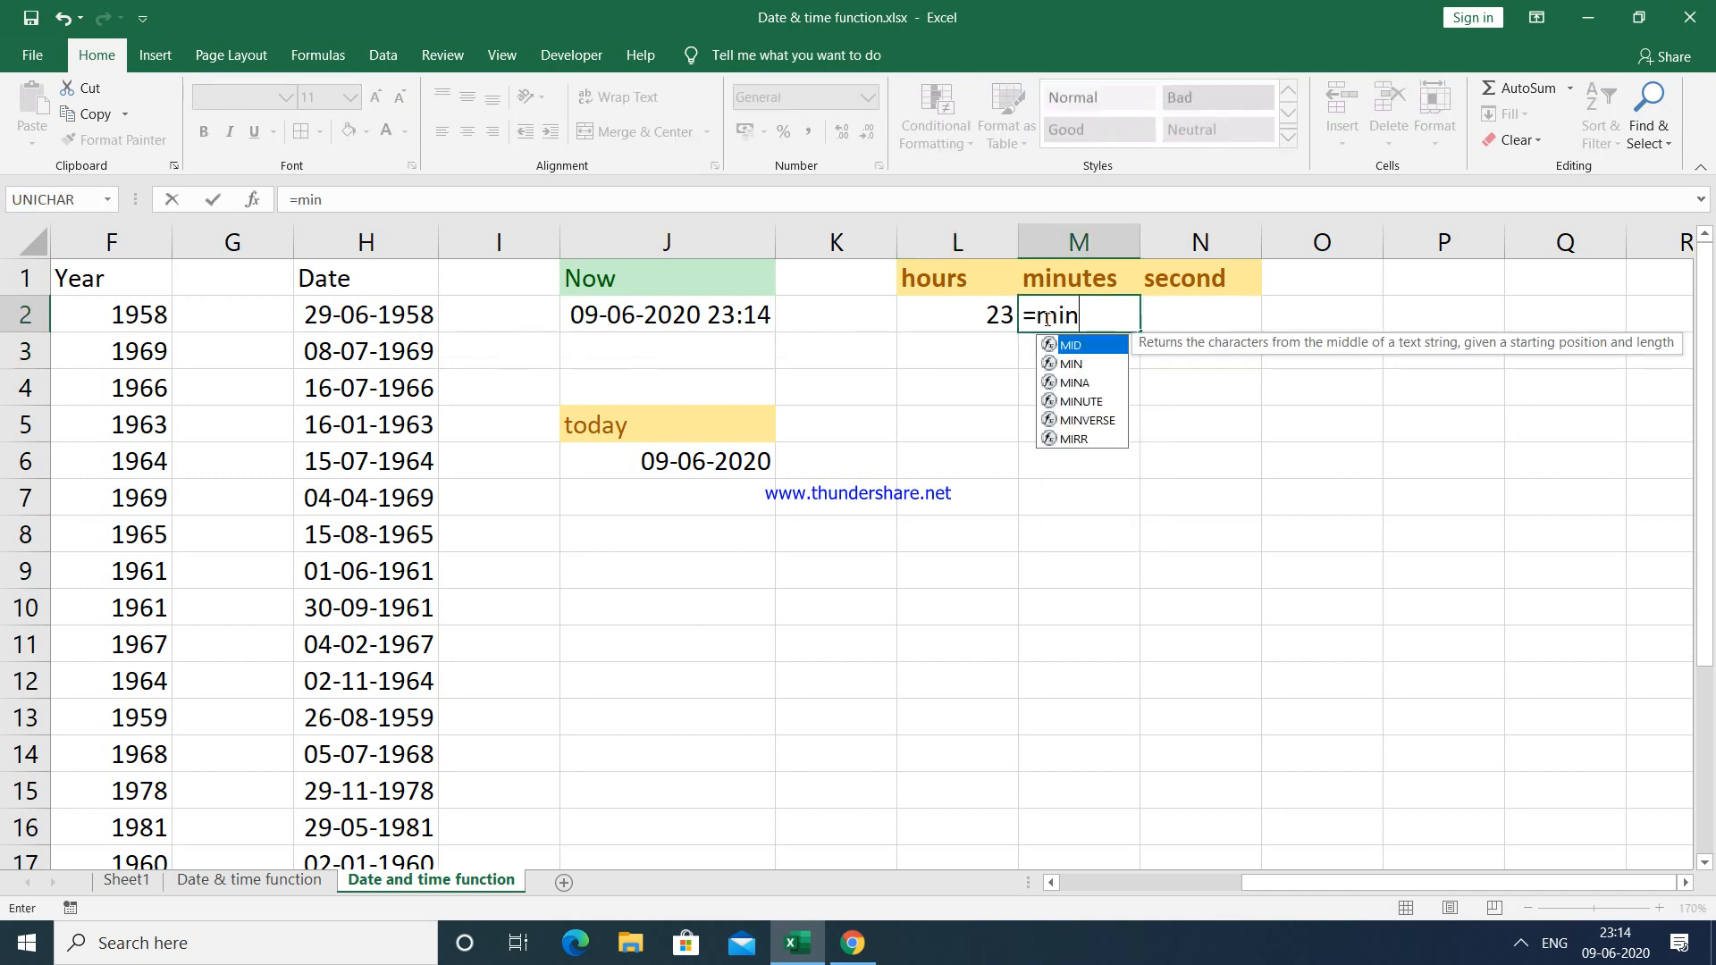
{"action": "type", "text": "ute"}
{"action": "key", "text": "Tab"}
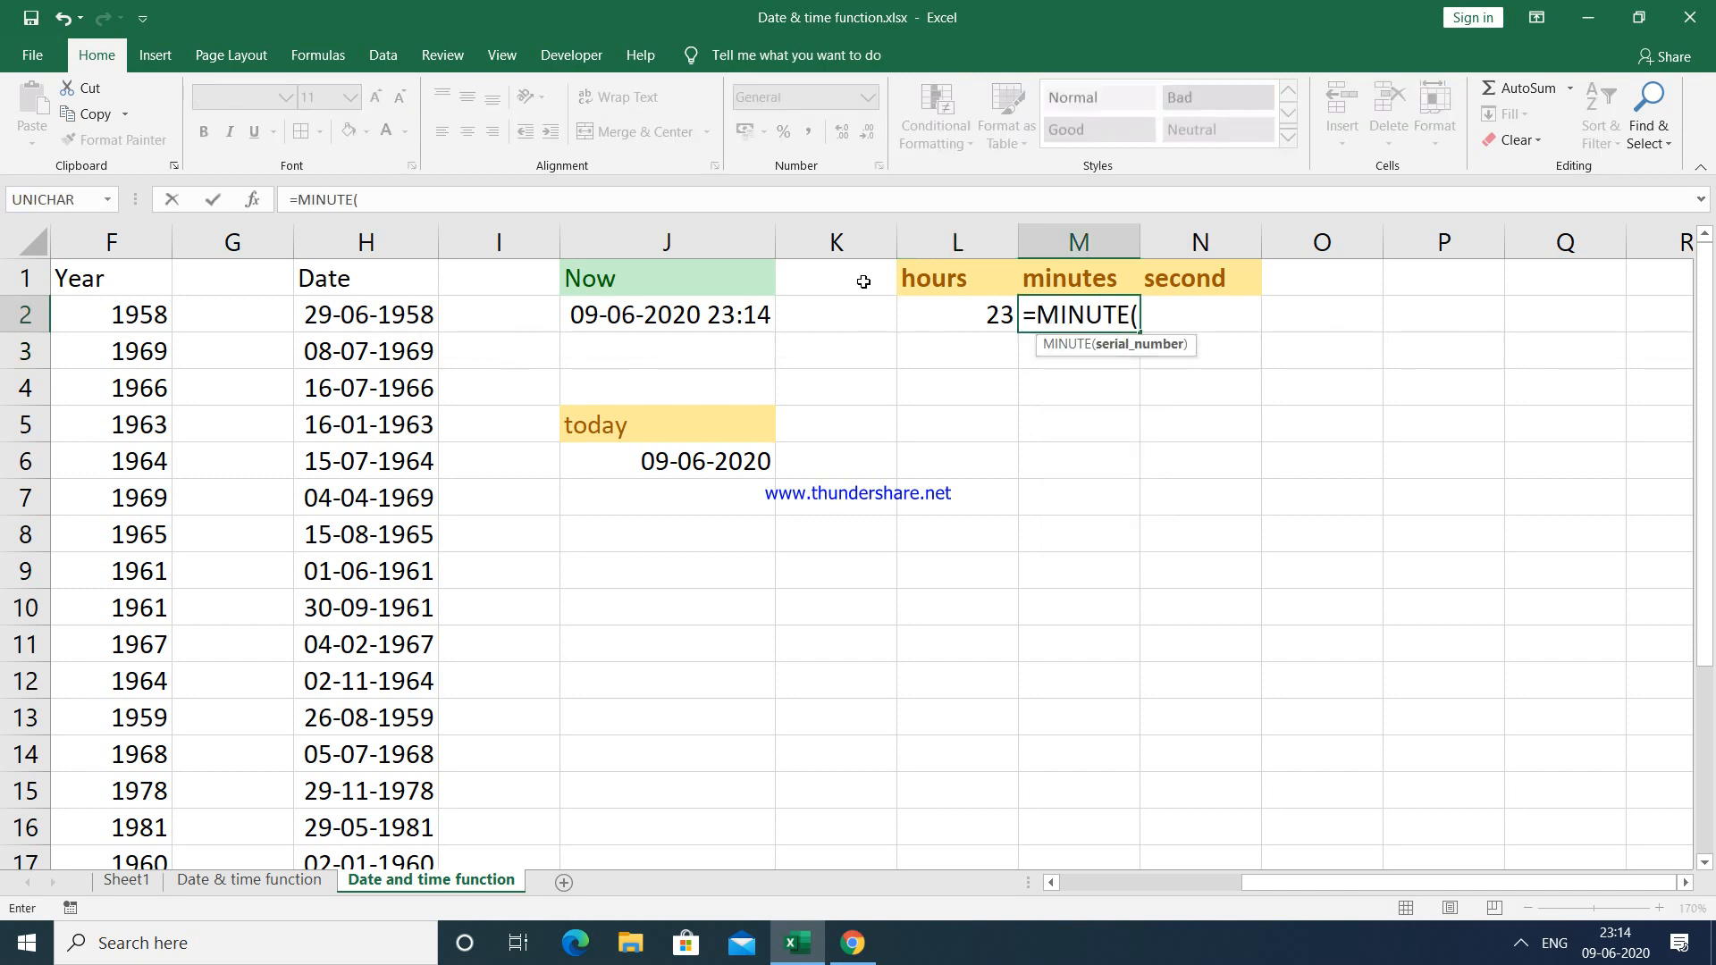
{"action": "left_click", "coordinate": [744, 307]}
{"action": "type", "text": ")"}
{"action": "key", "text": "Return"}
Step: Extract the seconds from the current date and time with =SECOND(J2) in N2
{"action": "left_click", "coordinate": [1196, 328]}
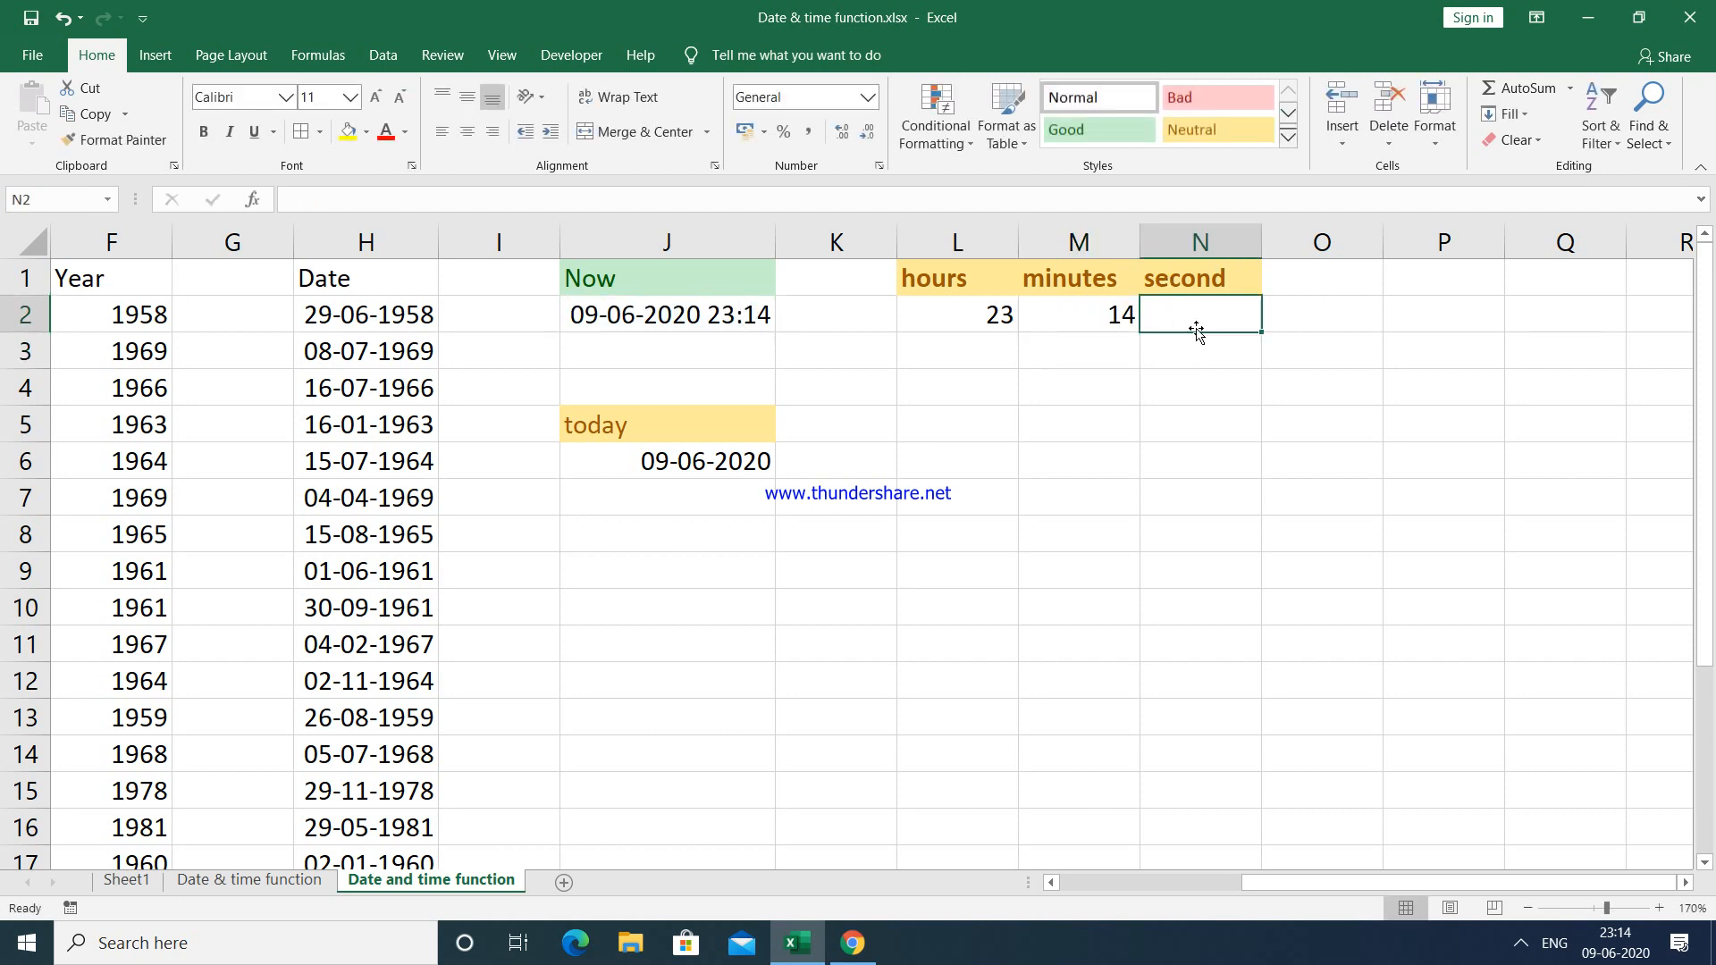
{"action": "left_click", "coordinate": [751, 313]}
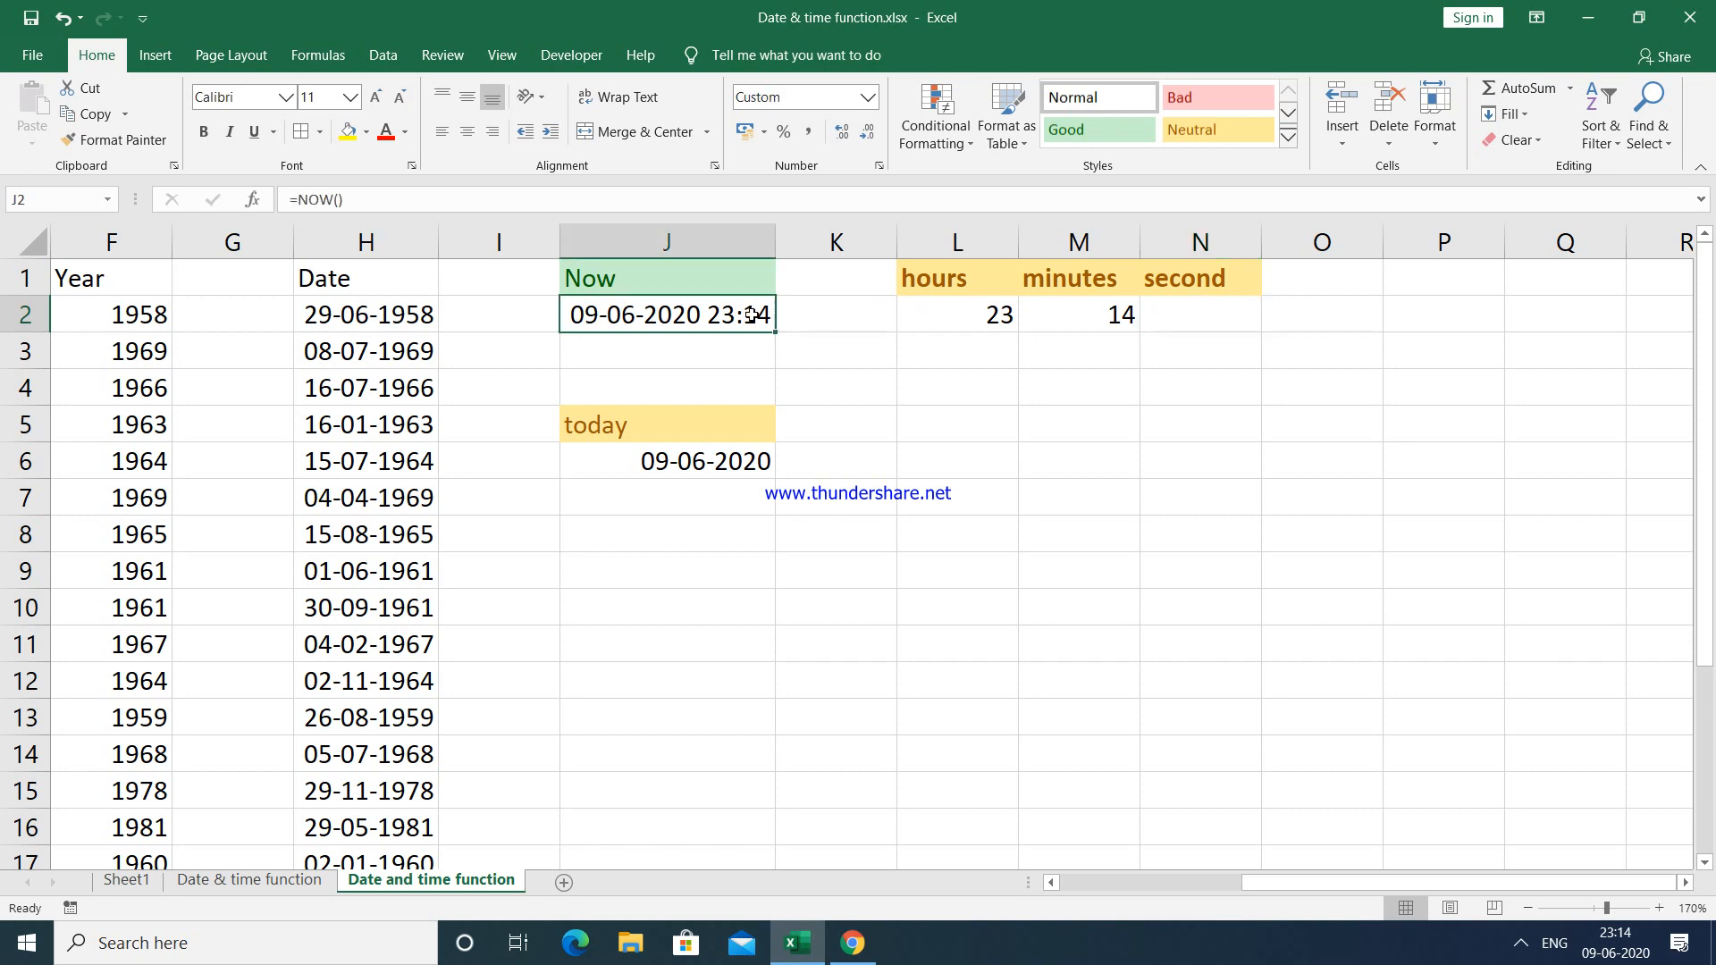
{"action": "left_click", "coordinate": [1196, 315]}
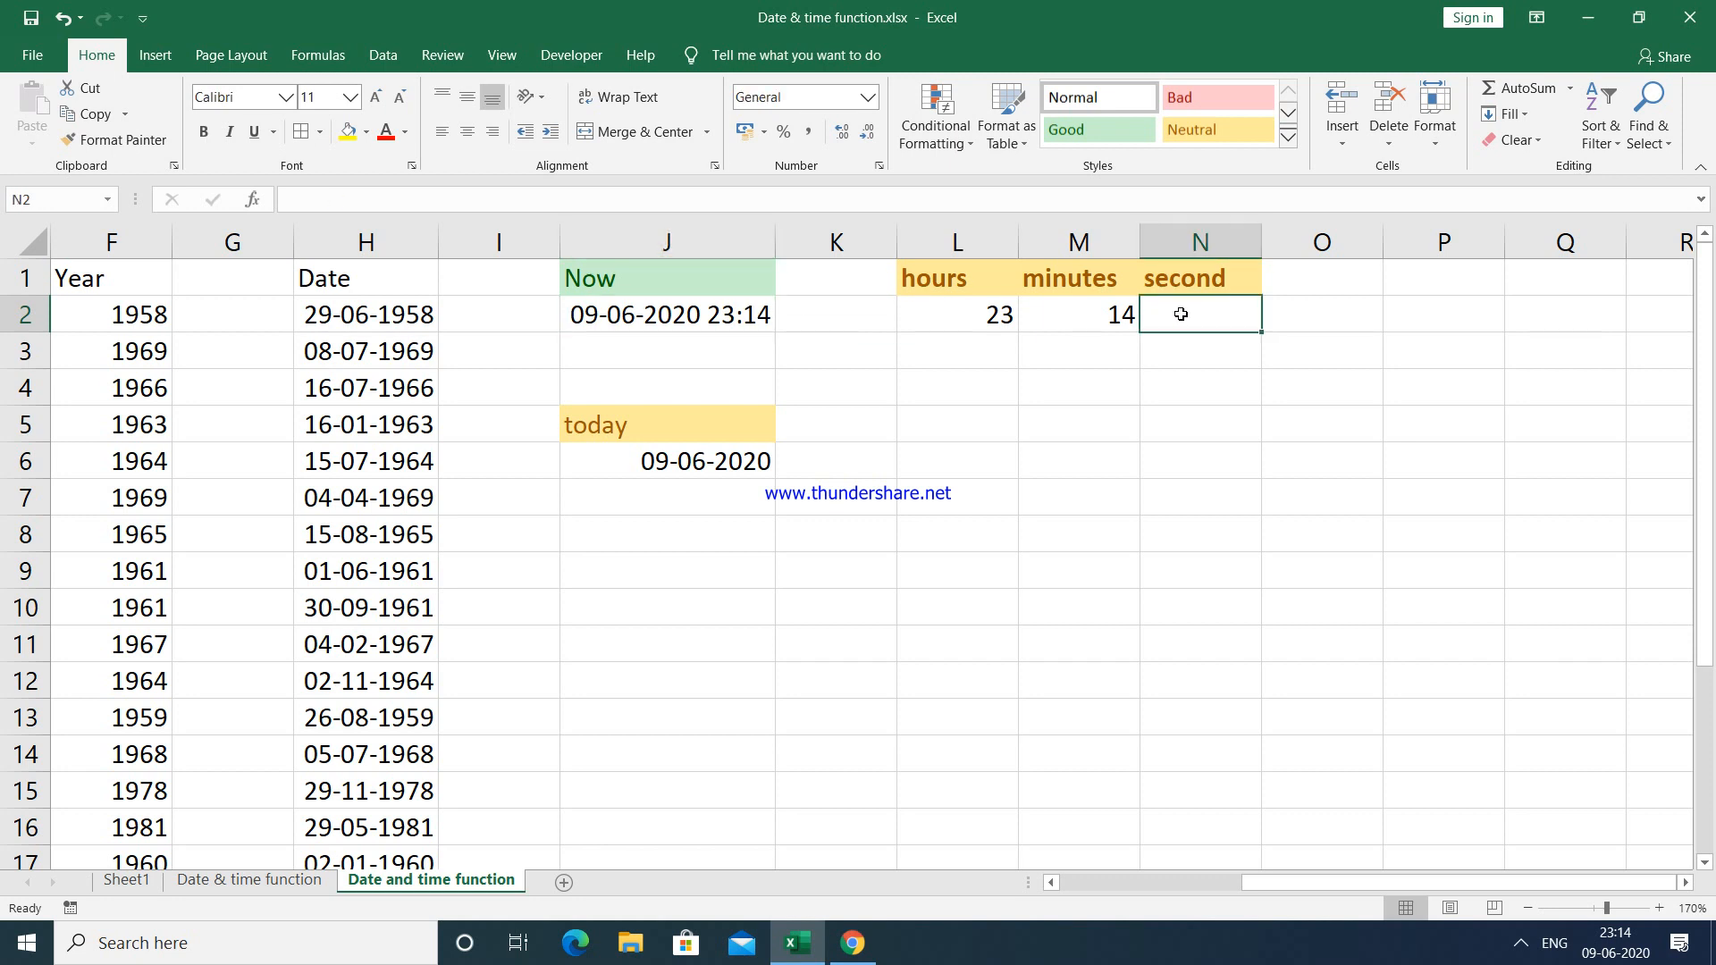
{"action": "type", "text": "=seco"}
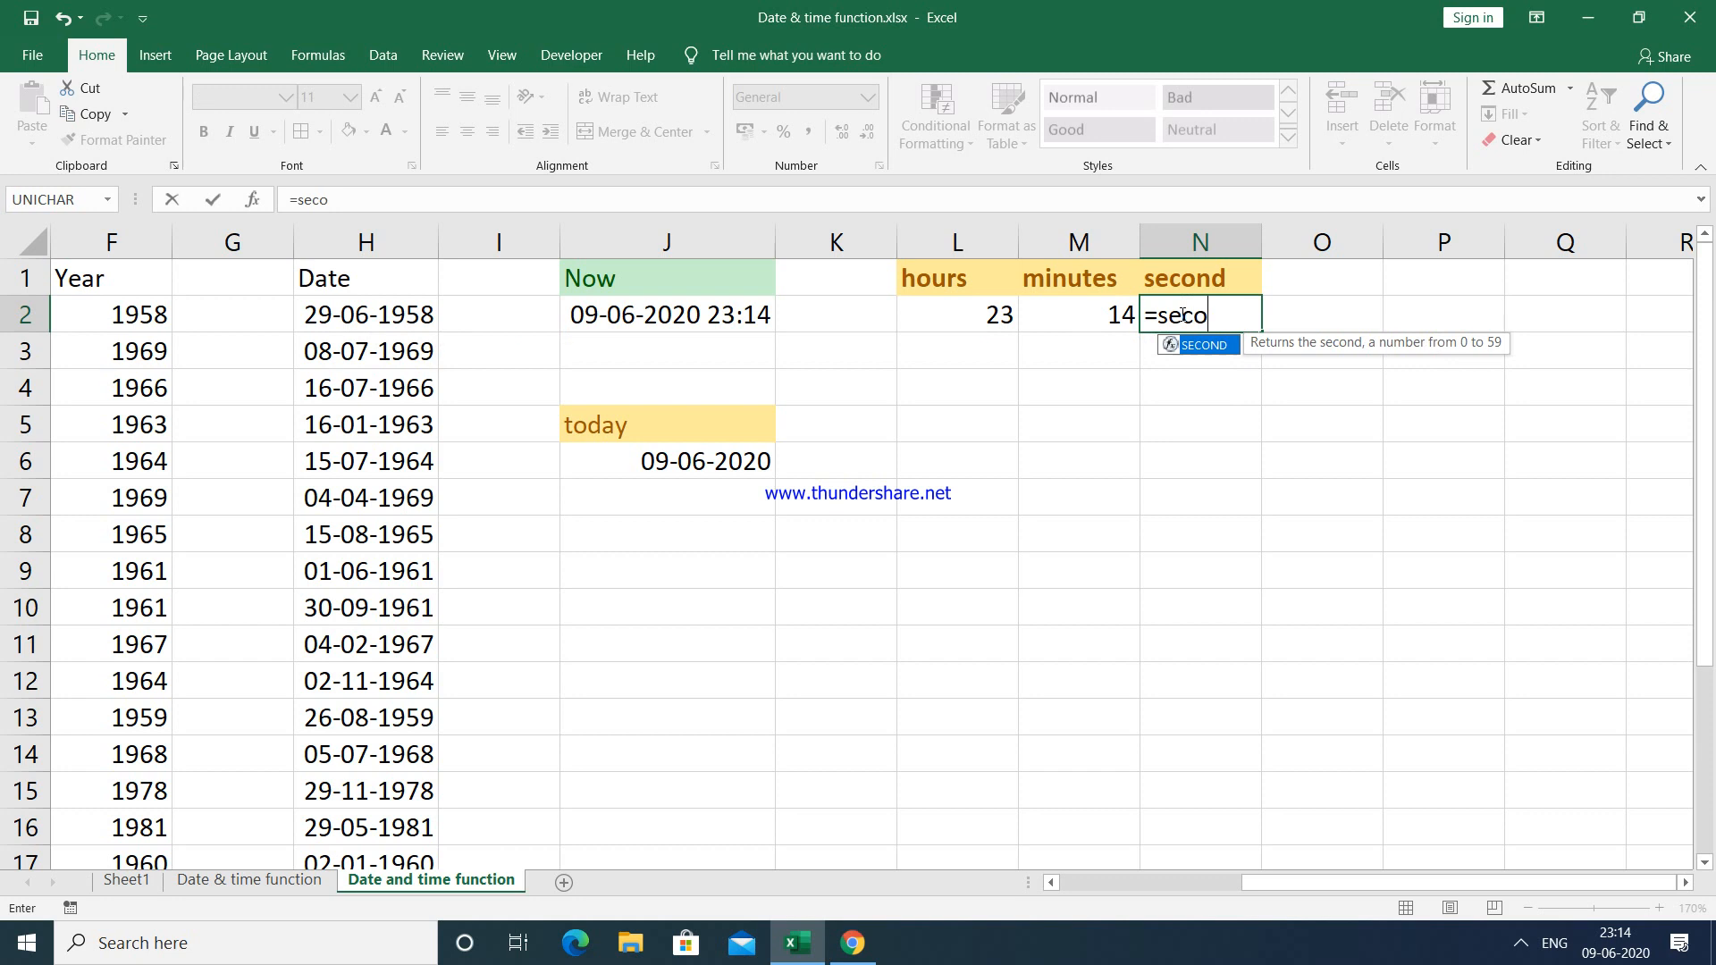
{"action": "key", "text": "Tab"}
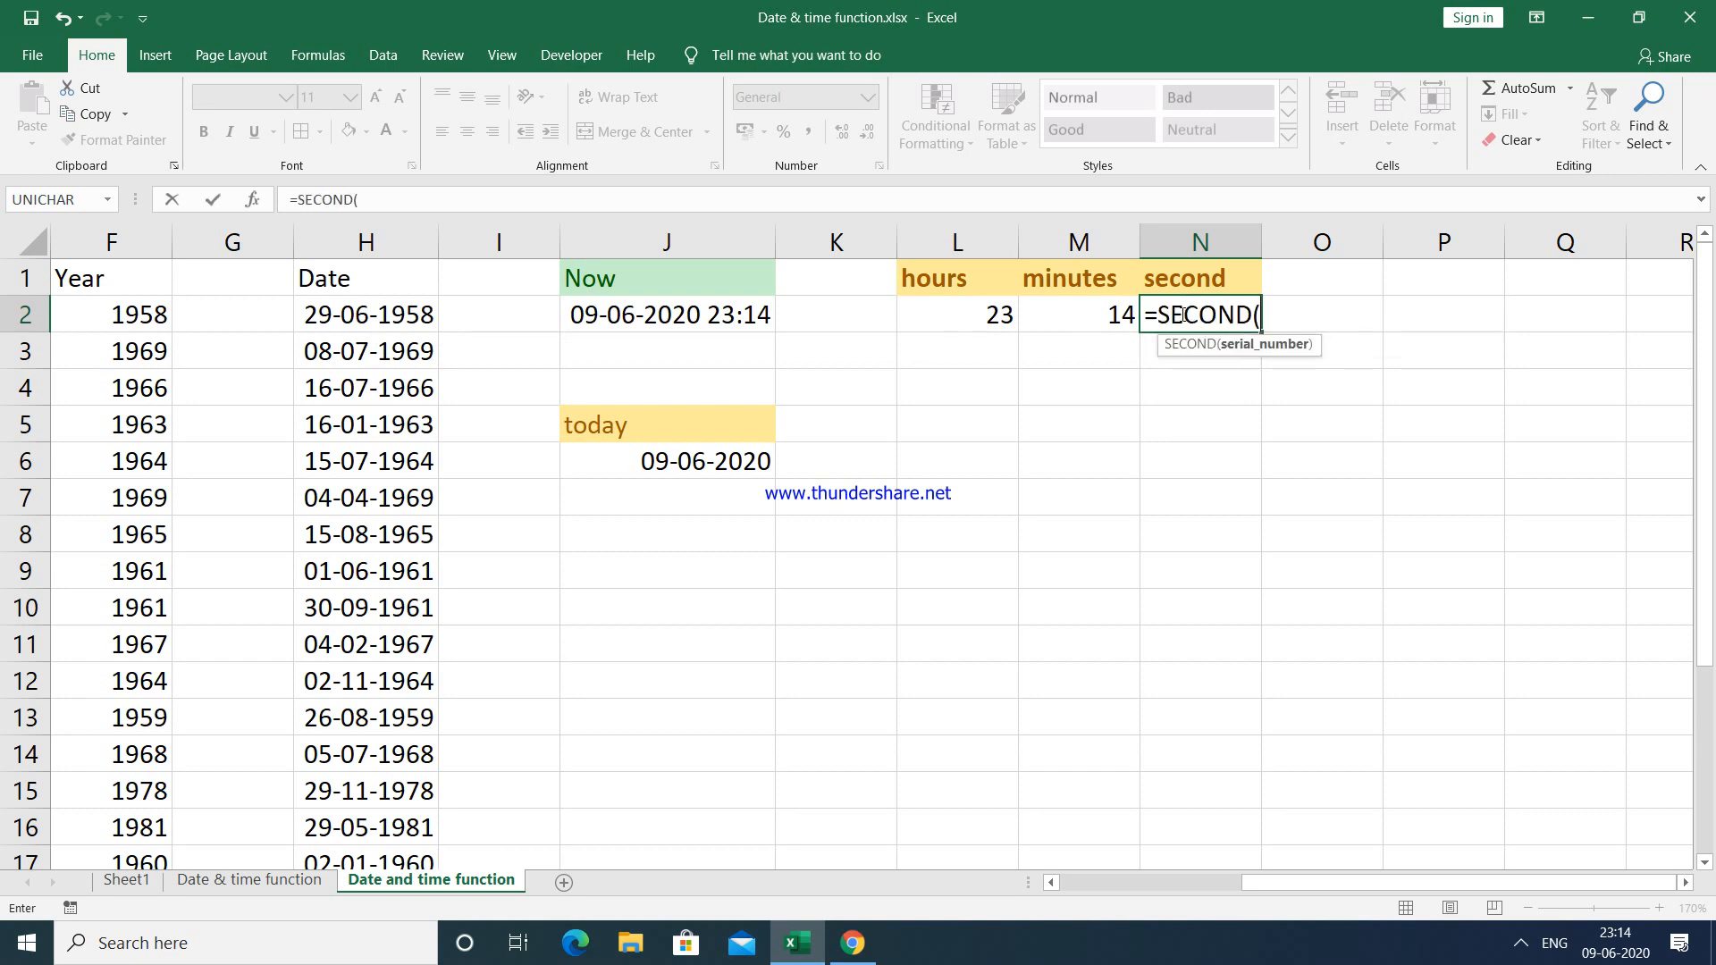
{"action": "left_click", "coordinate": [738, 311]}
{"action": "key", "text": "Return"}
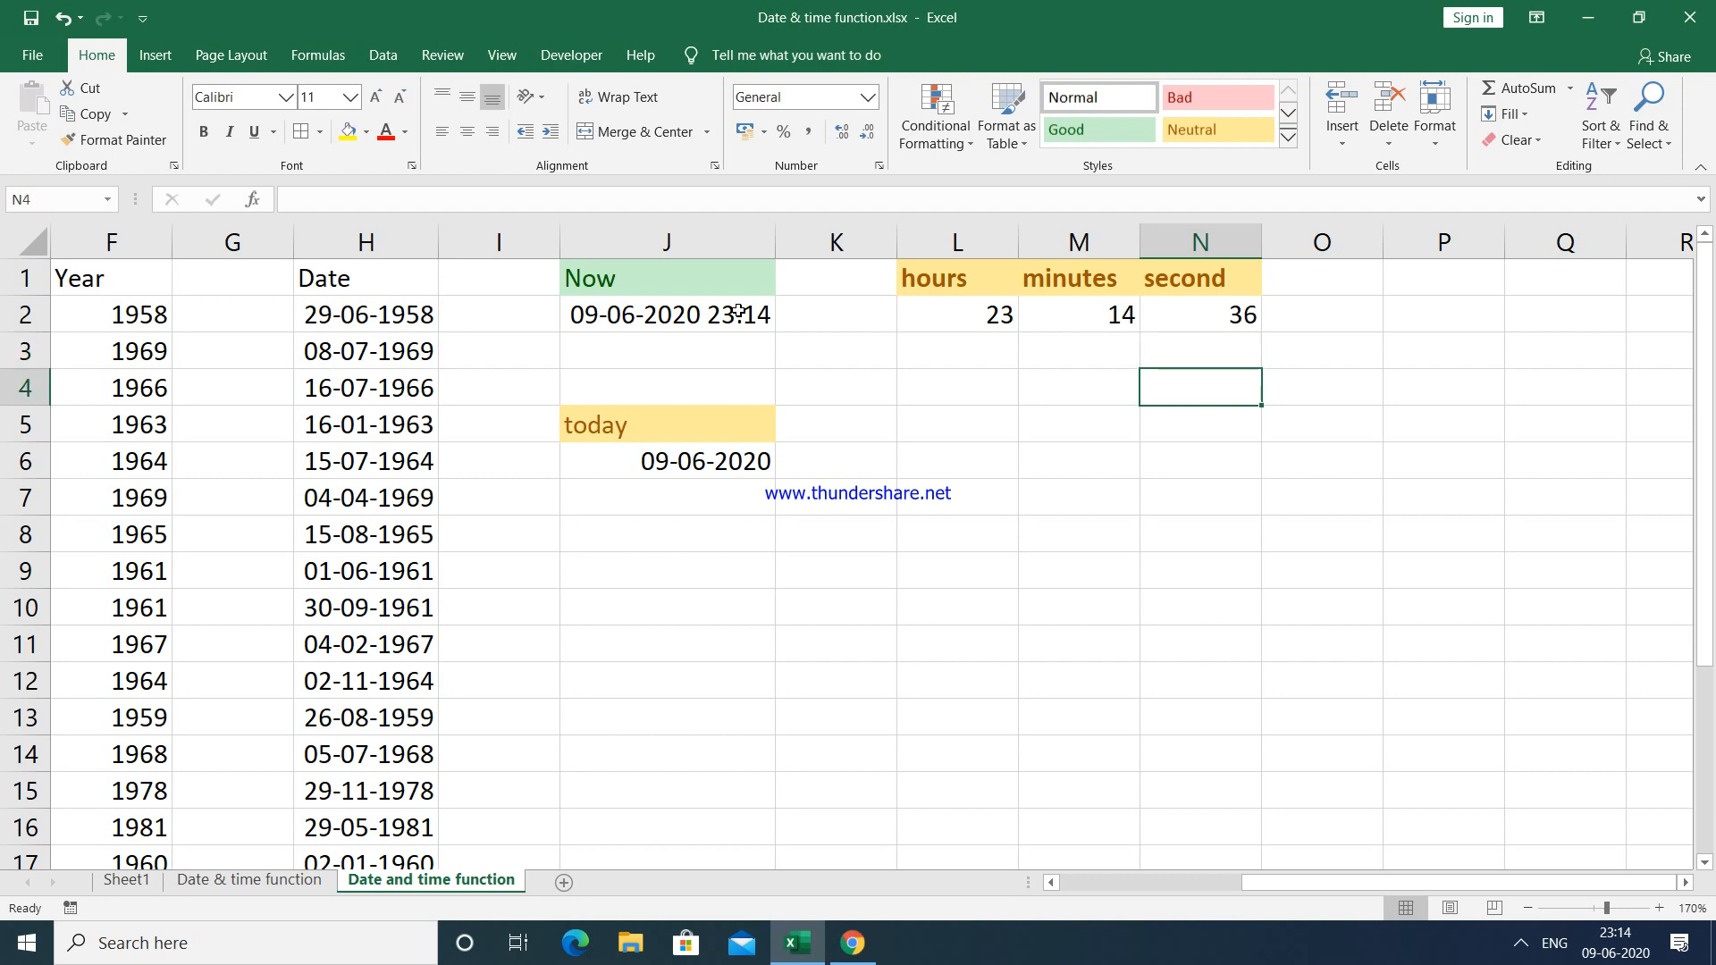
{"action": "key", "text": "Down"}
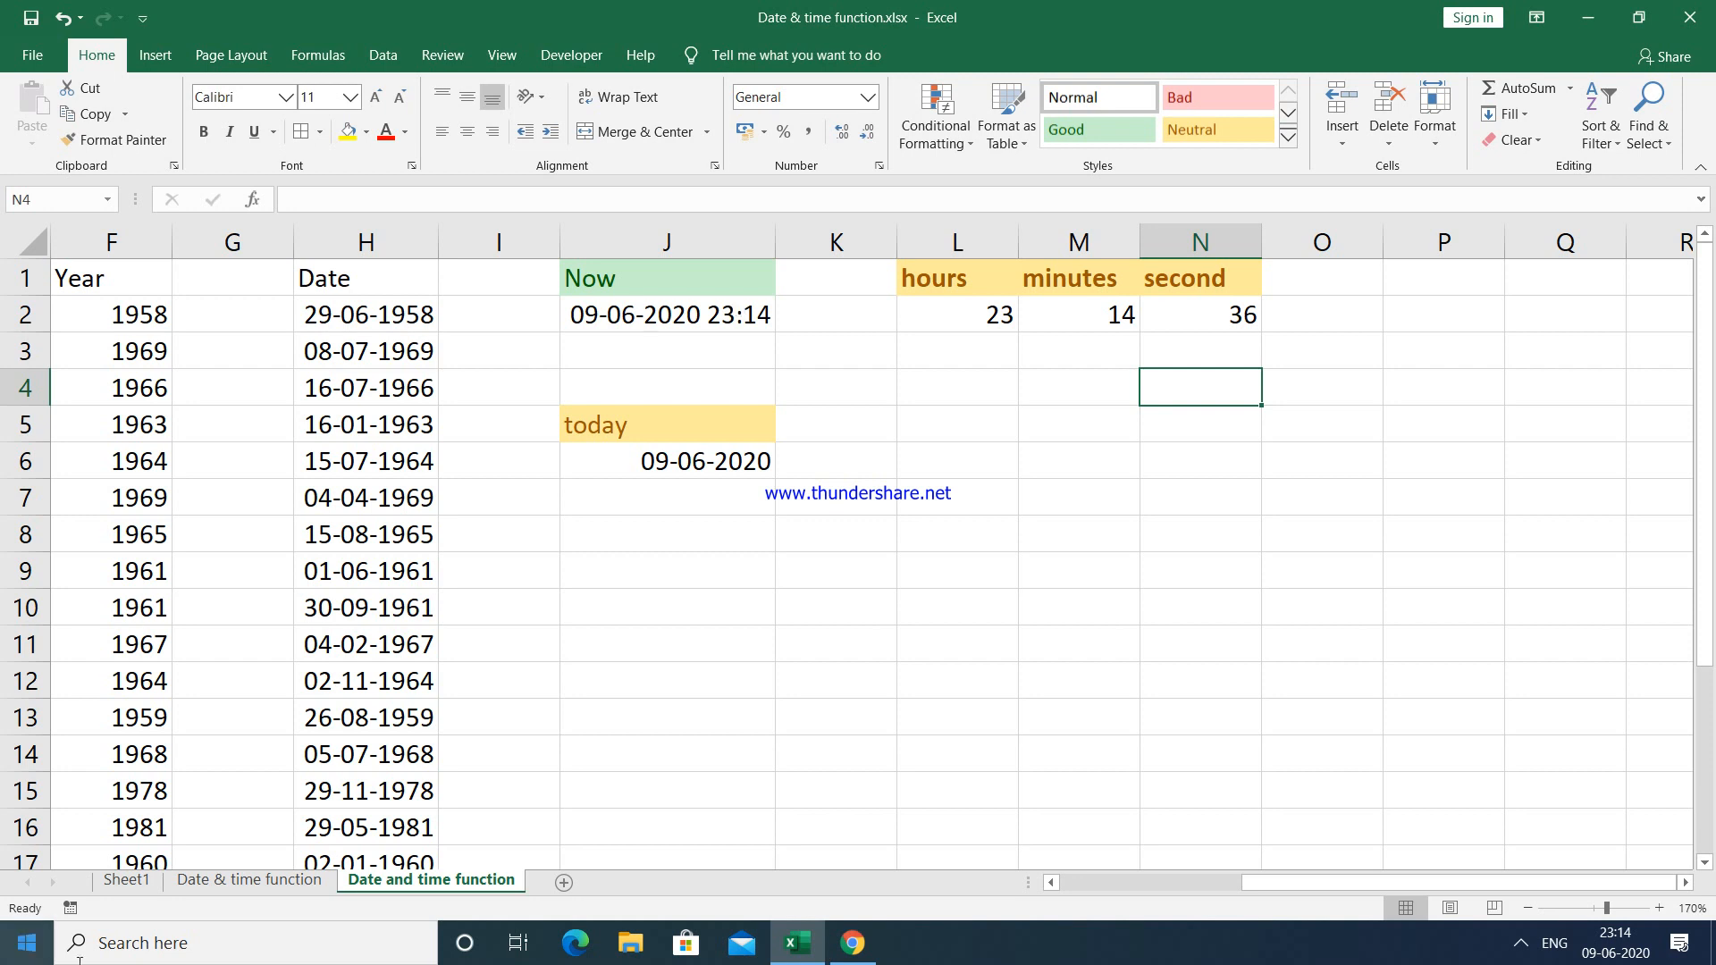
Step: Review the agenda on Sheet1 and the Date & time function sheet, and return to the Date and time function sheet
{"action": "left_click", "coordinate": [126, 880]}
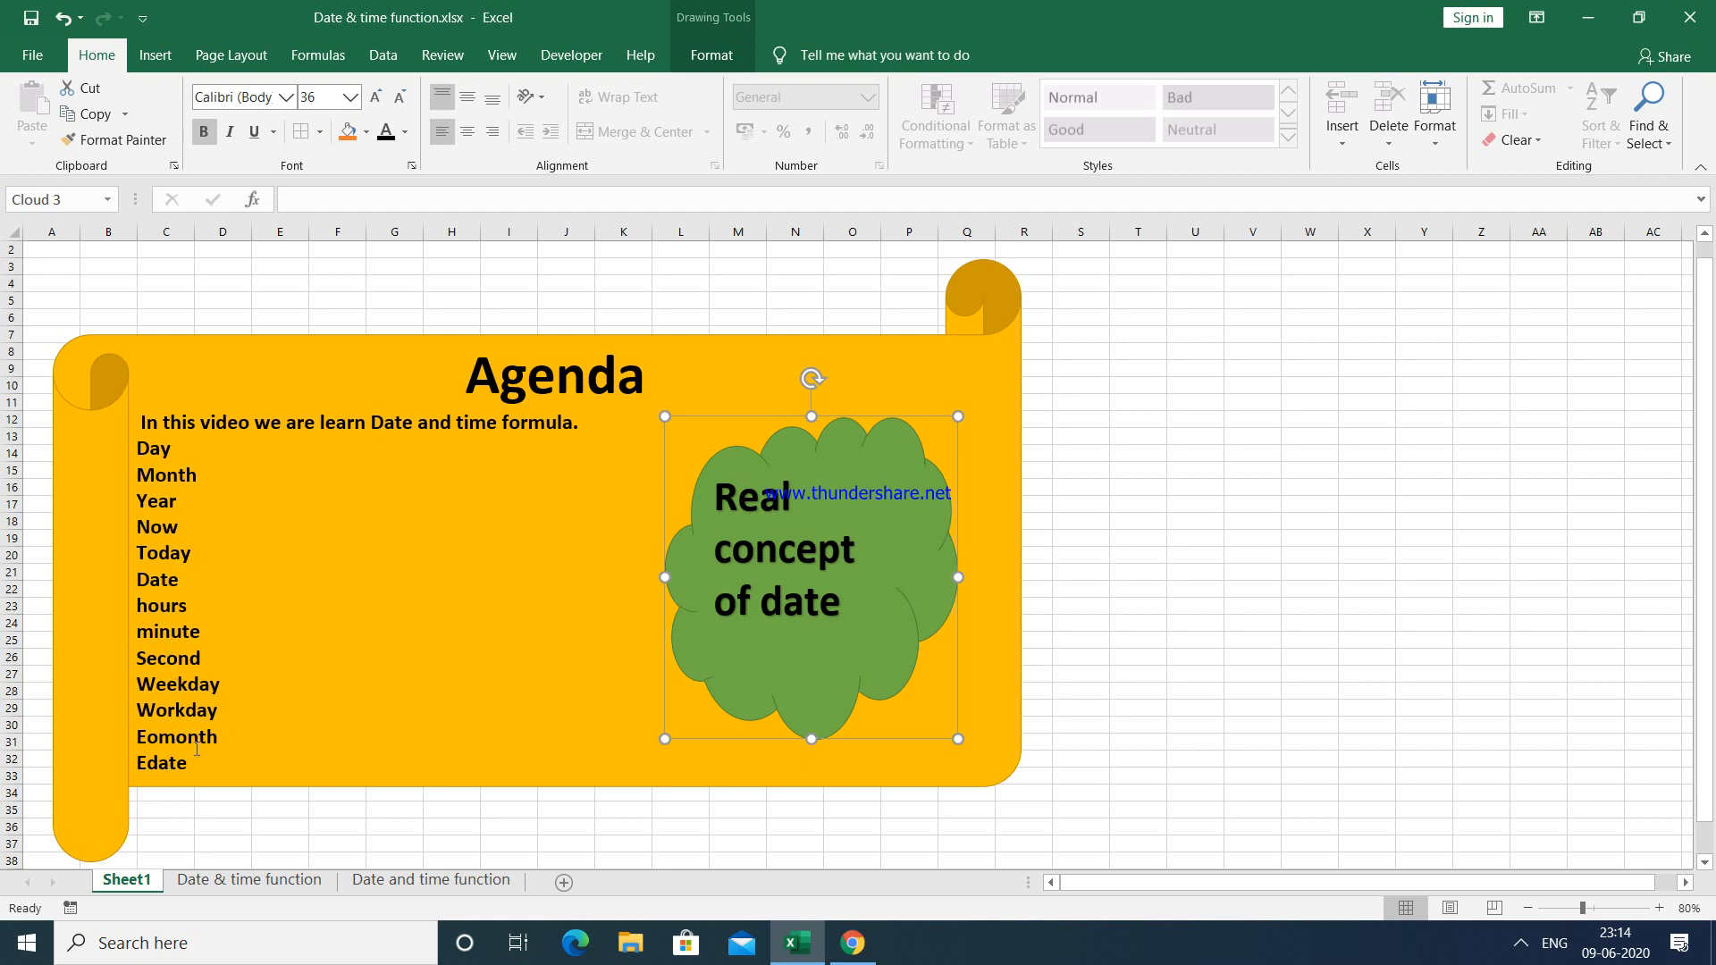
{"action": "left_click", "coordinate": [273, 885]}
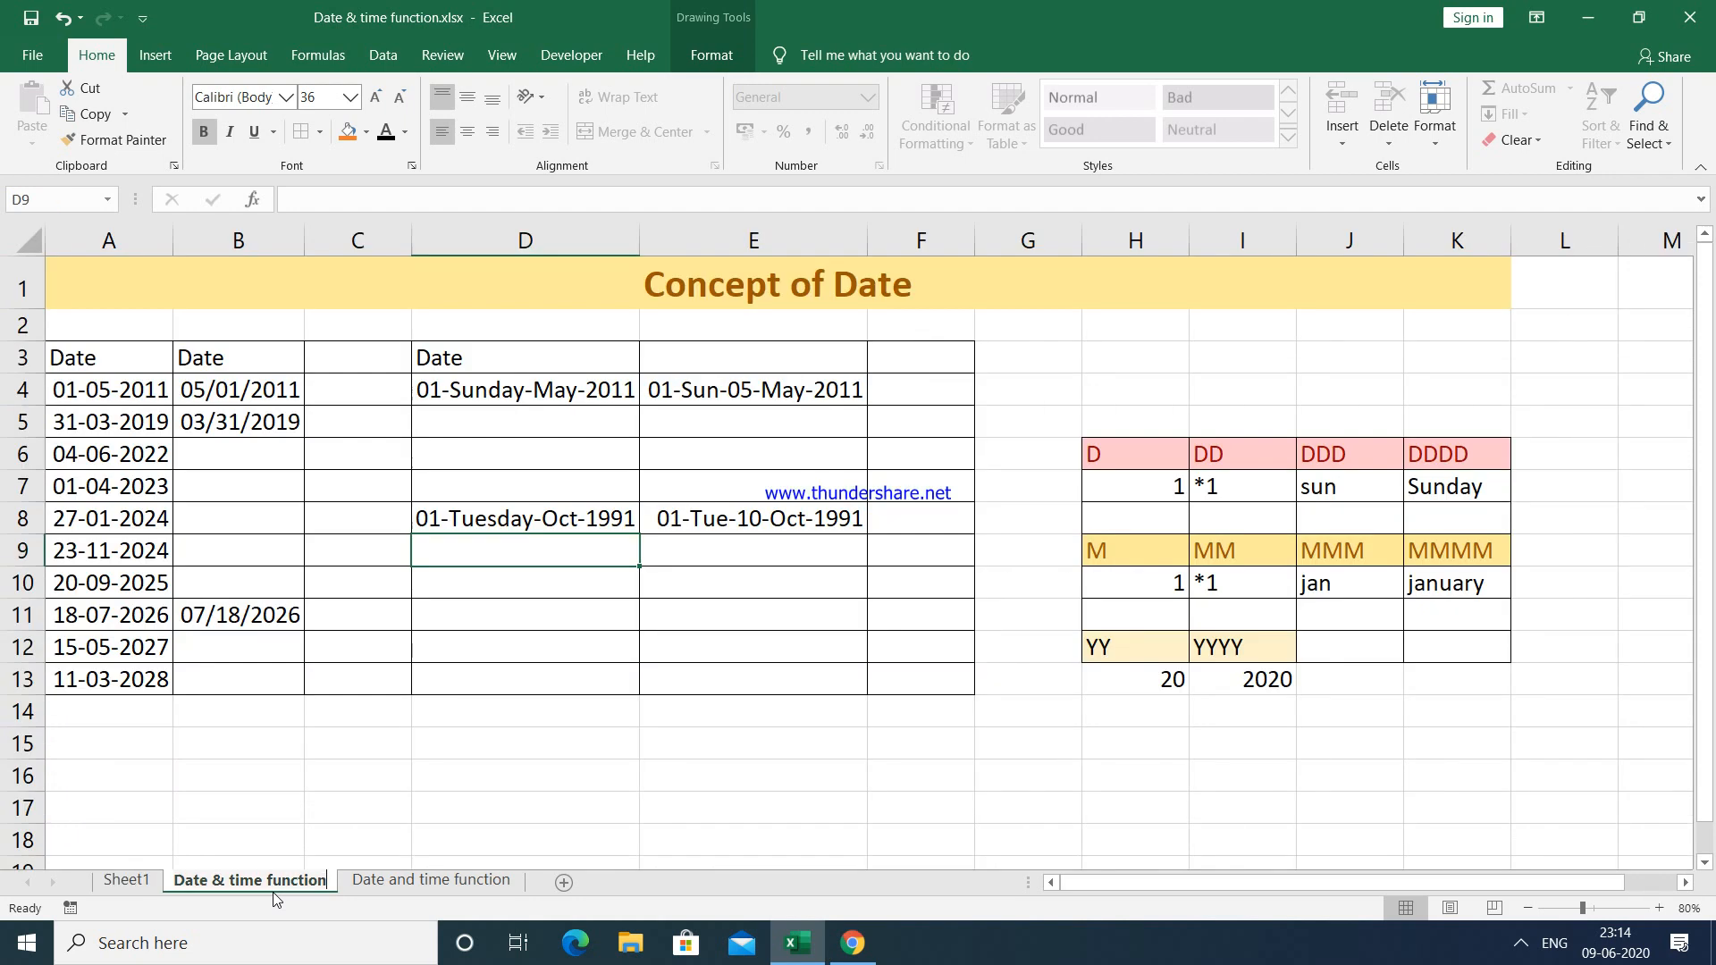
{"action": "left_click", "coordinate": [386, 882]}
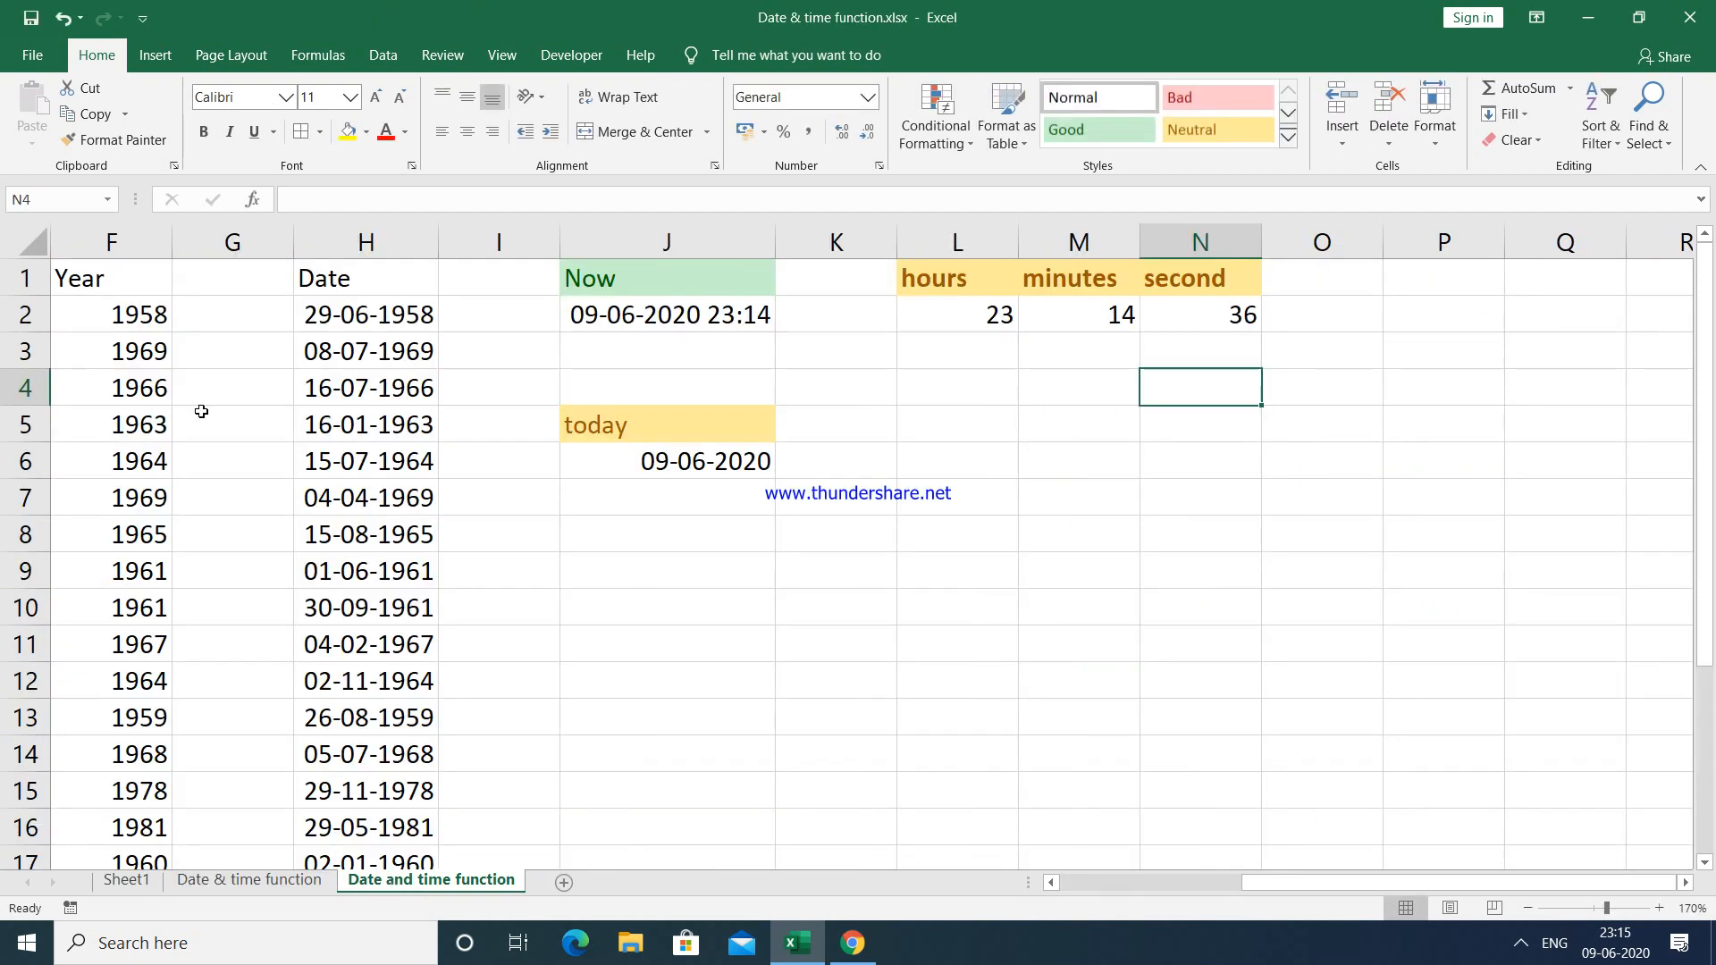
Step: Copy the E.Code, Name and DOB data in A1:C16 and paste it at A1 of a new worksheet
{"action": "left_click", "coordinate": [1065, 883]}
{"action": "left_click_drag", "start_coordinate": [121, 279], "coordinate": [354, 814]}
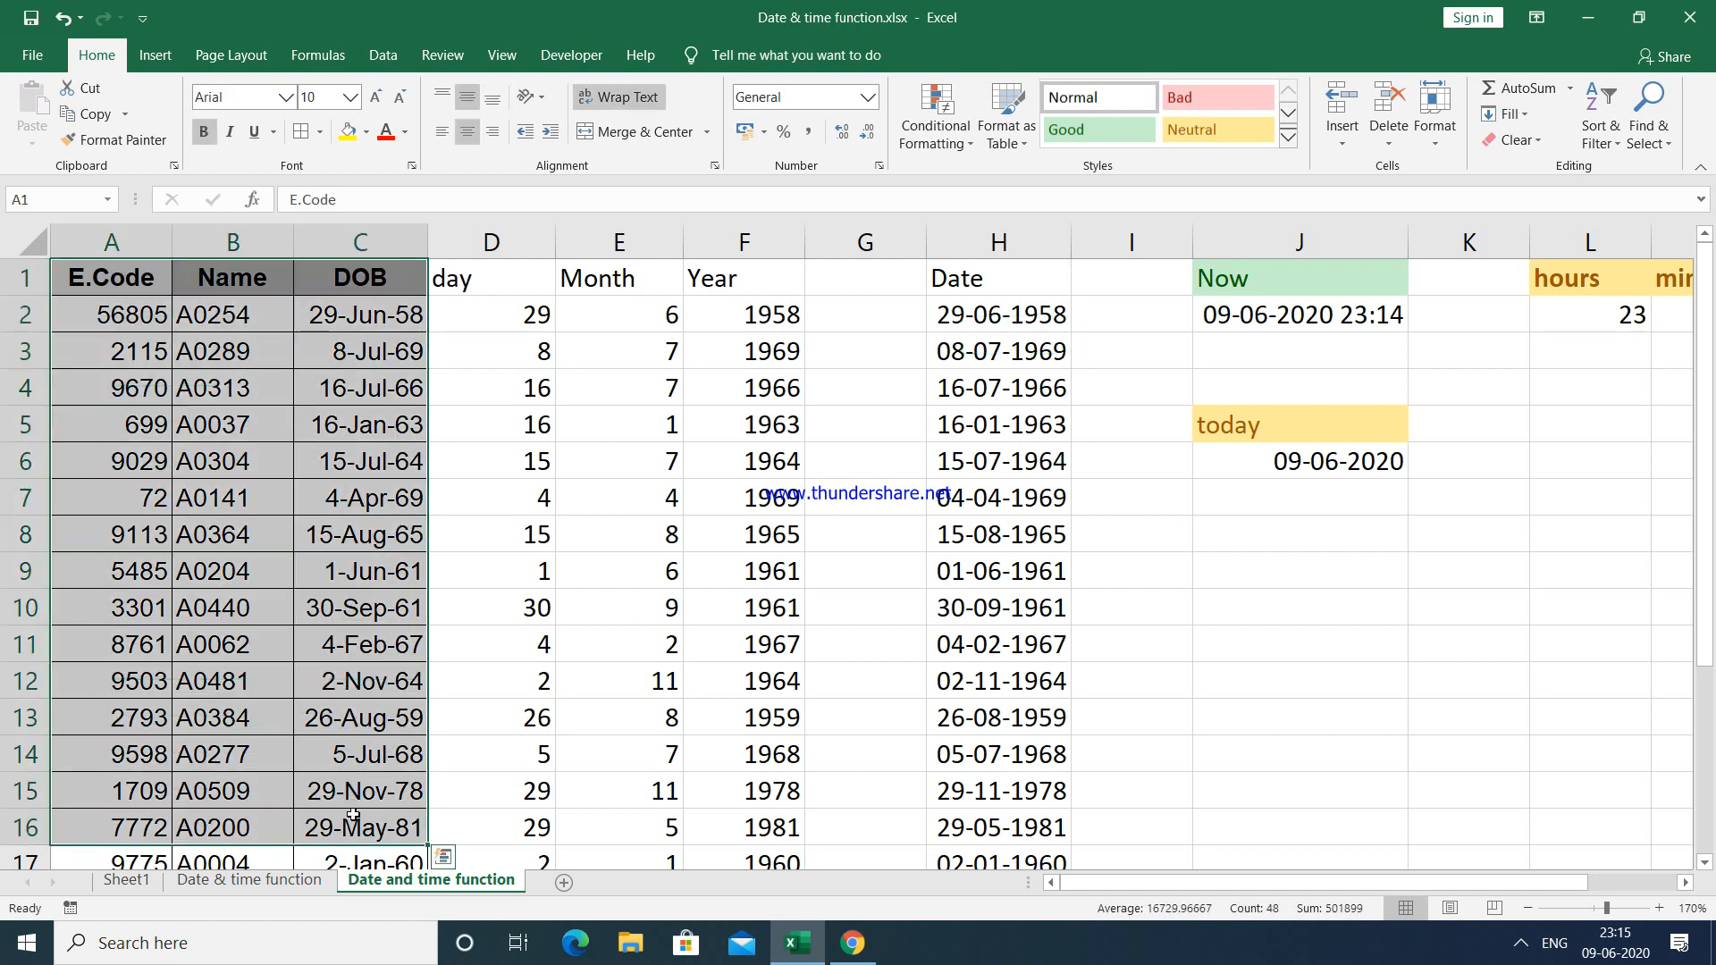
{"action": "key", "text": "ctrl+c"}
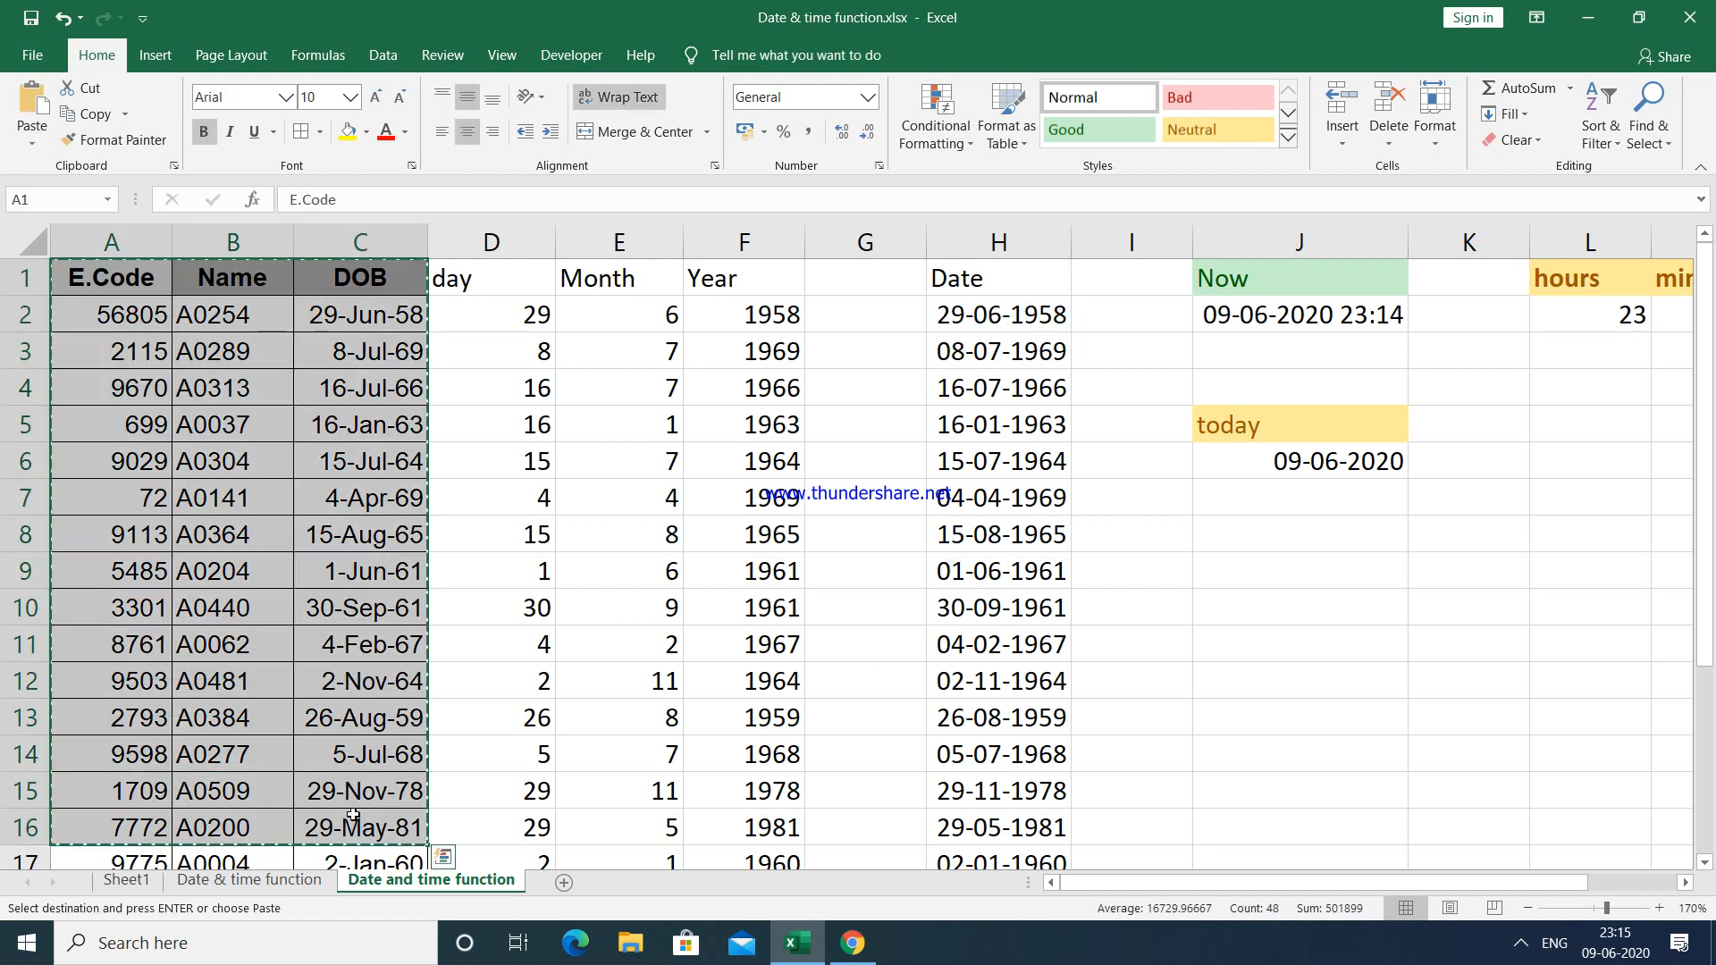
{"action": "left_click", "coordinate": [557, 885]}
{"action": "key", "text": "ctrl+v"}
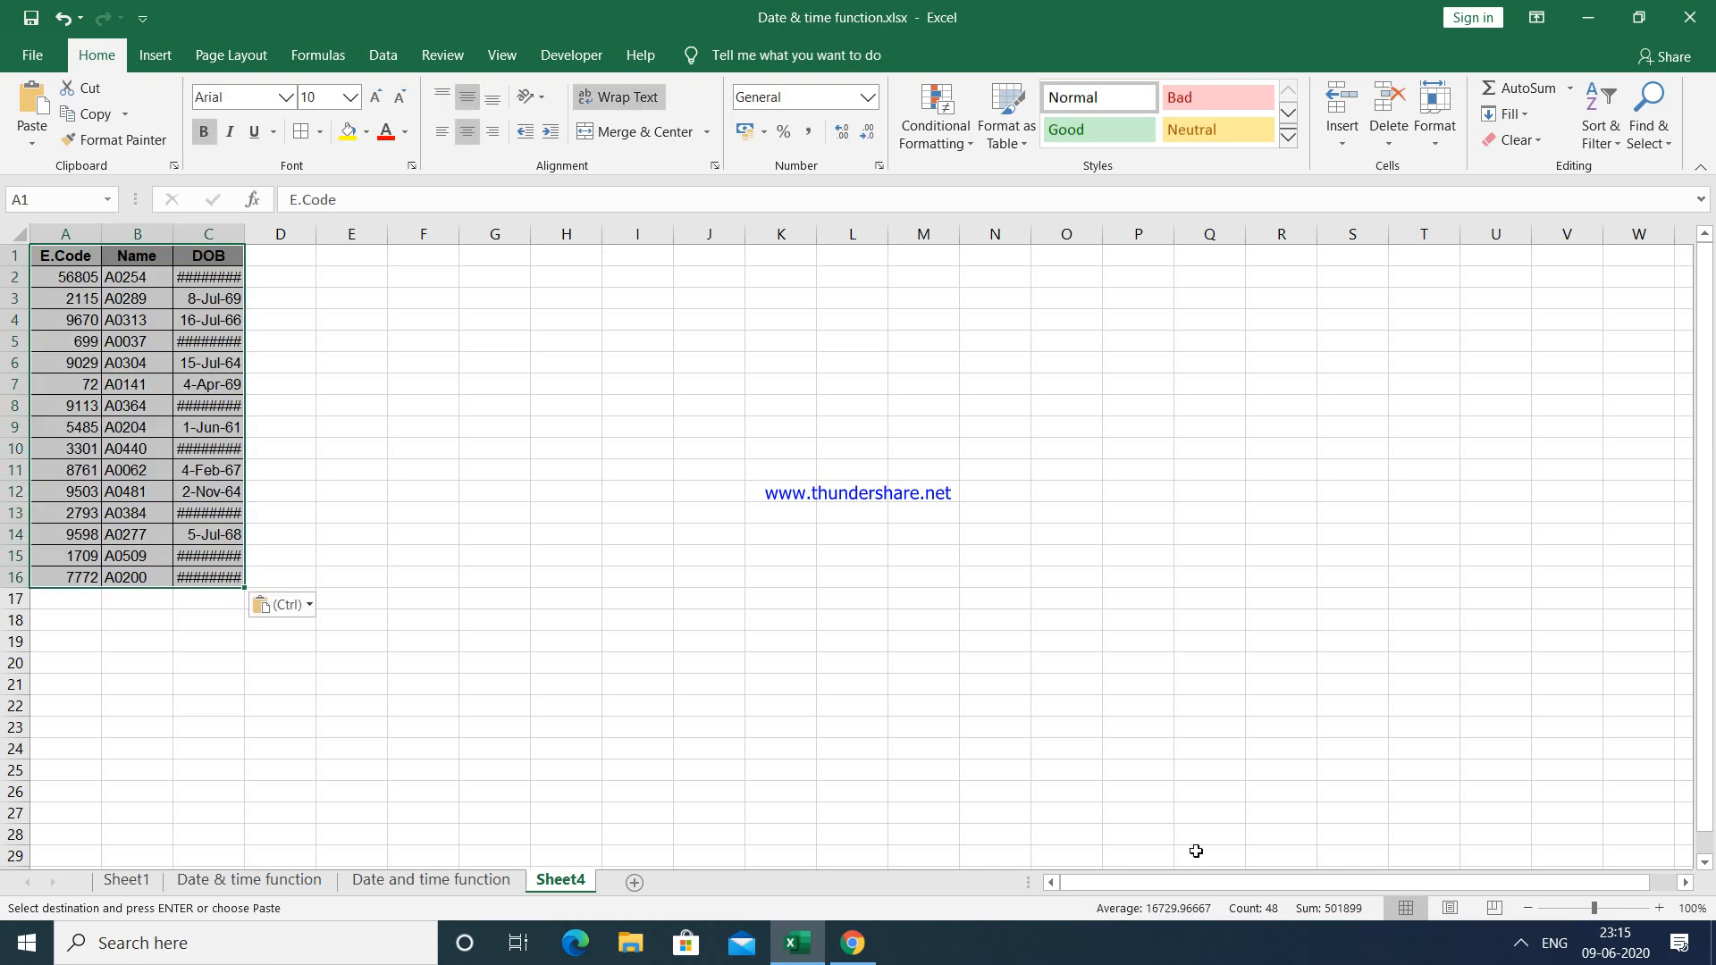
Step: Widen the DOB column C on the new sheet enough to show every date in full
{"action": "left_click", "coordinate": [1658, 908]}
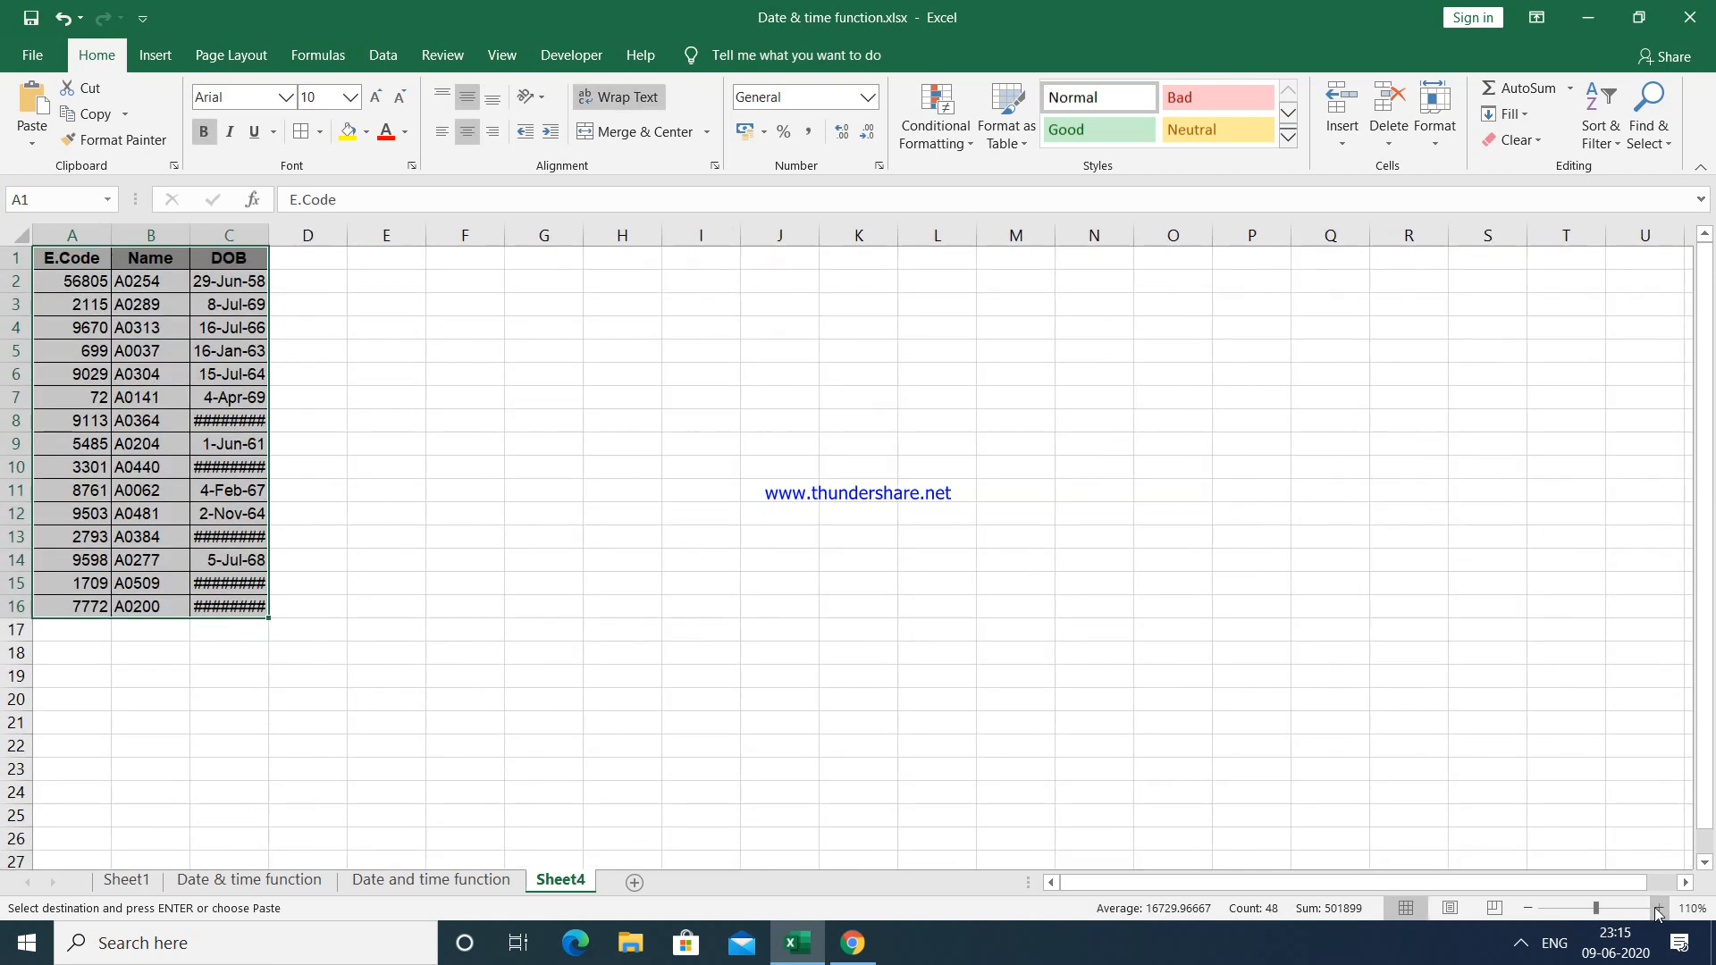
{"action": "left_click", "coordinate": [1658, 908]}
{"action": "left_click", "coordinate": [1658, 908]}
{"action": "left_click", "coordinate": [1658, 908]}
{"action": "left_click", "coordinate": [1658, 908]}
{"action": "left_click", "coordinate": [1658, 908]}
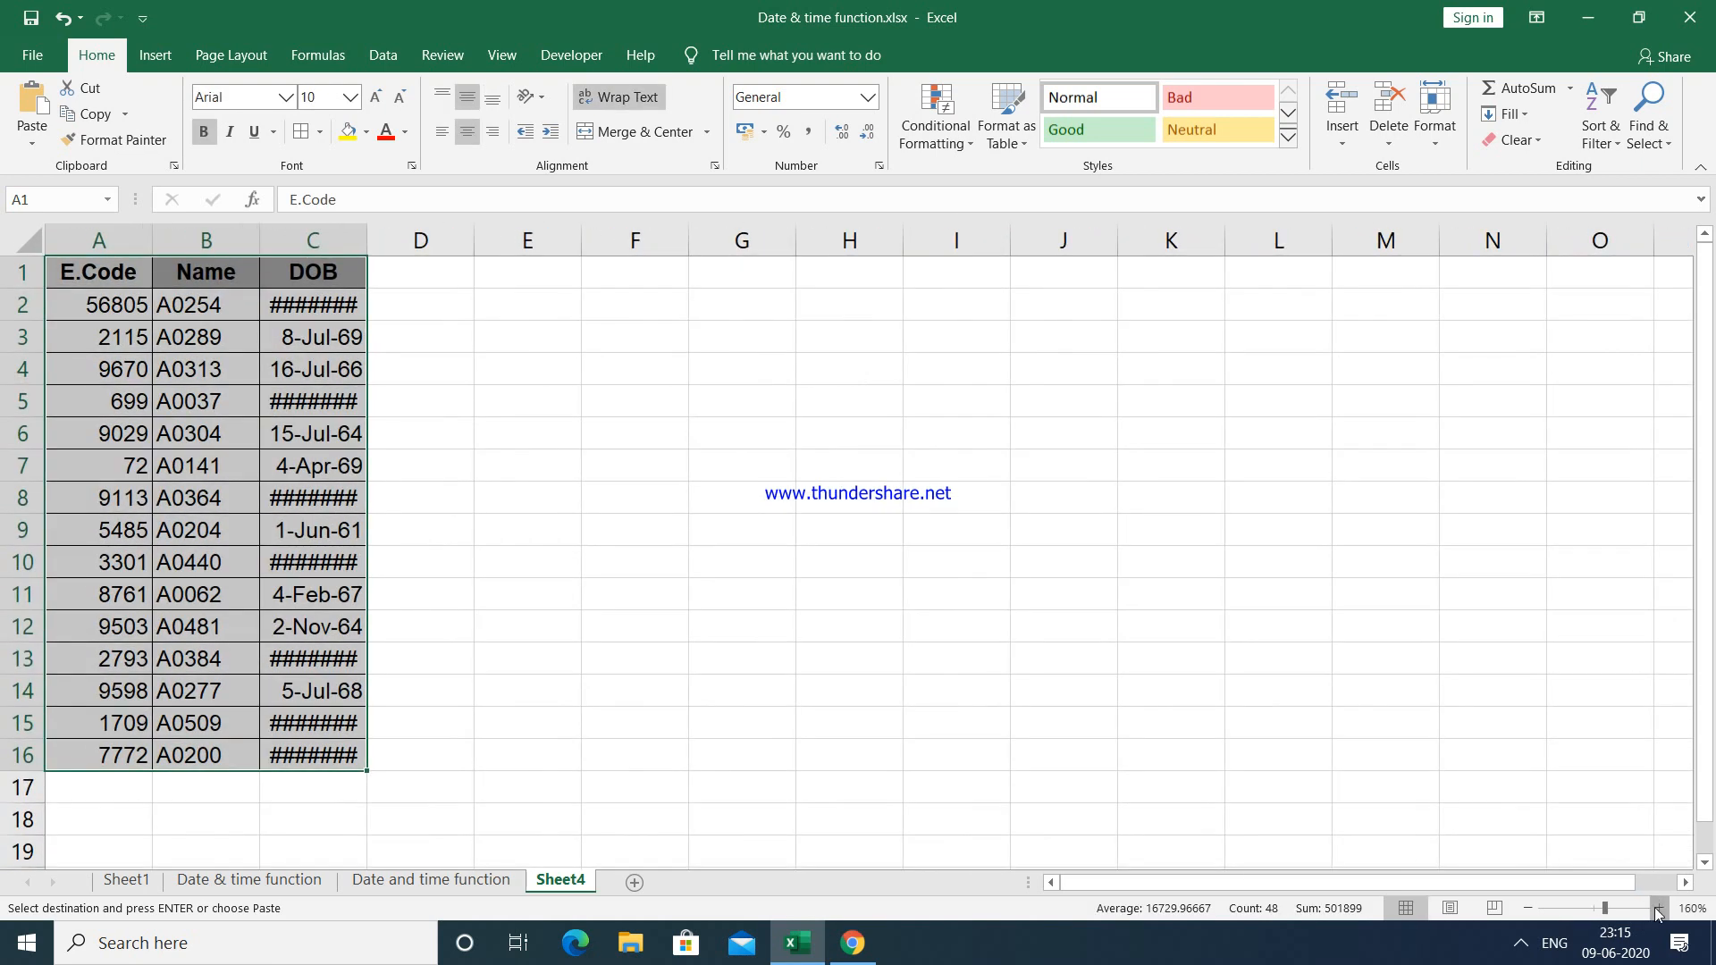
{"action": "left_click", "coordinate": [1658, 908]}
{"action": "left_click", "coordinate": [1658, 908]}
{"action": "scroll", "coordinate": [479, 241], "scroll_direction": "up", "scroll_amount": 4, "text": "ctrl"}
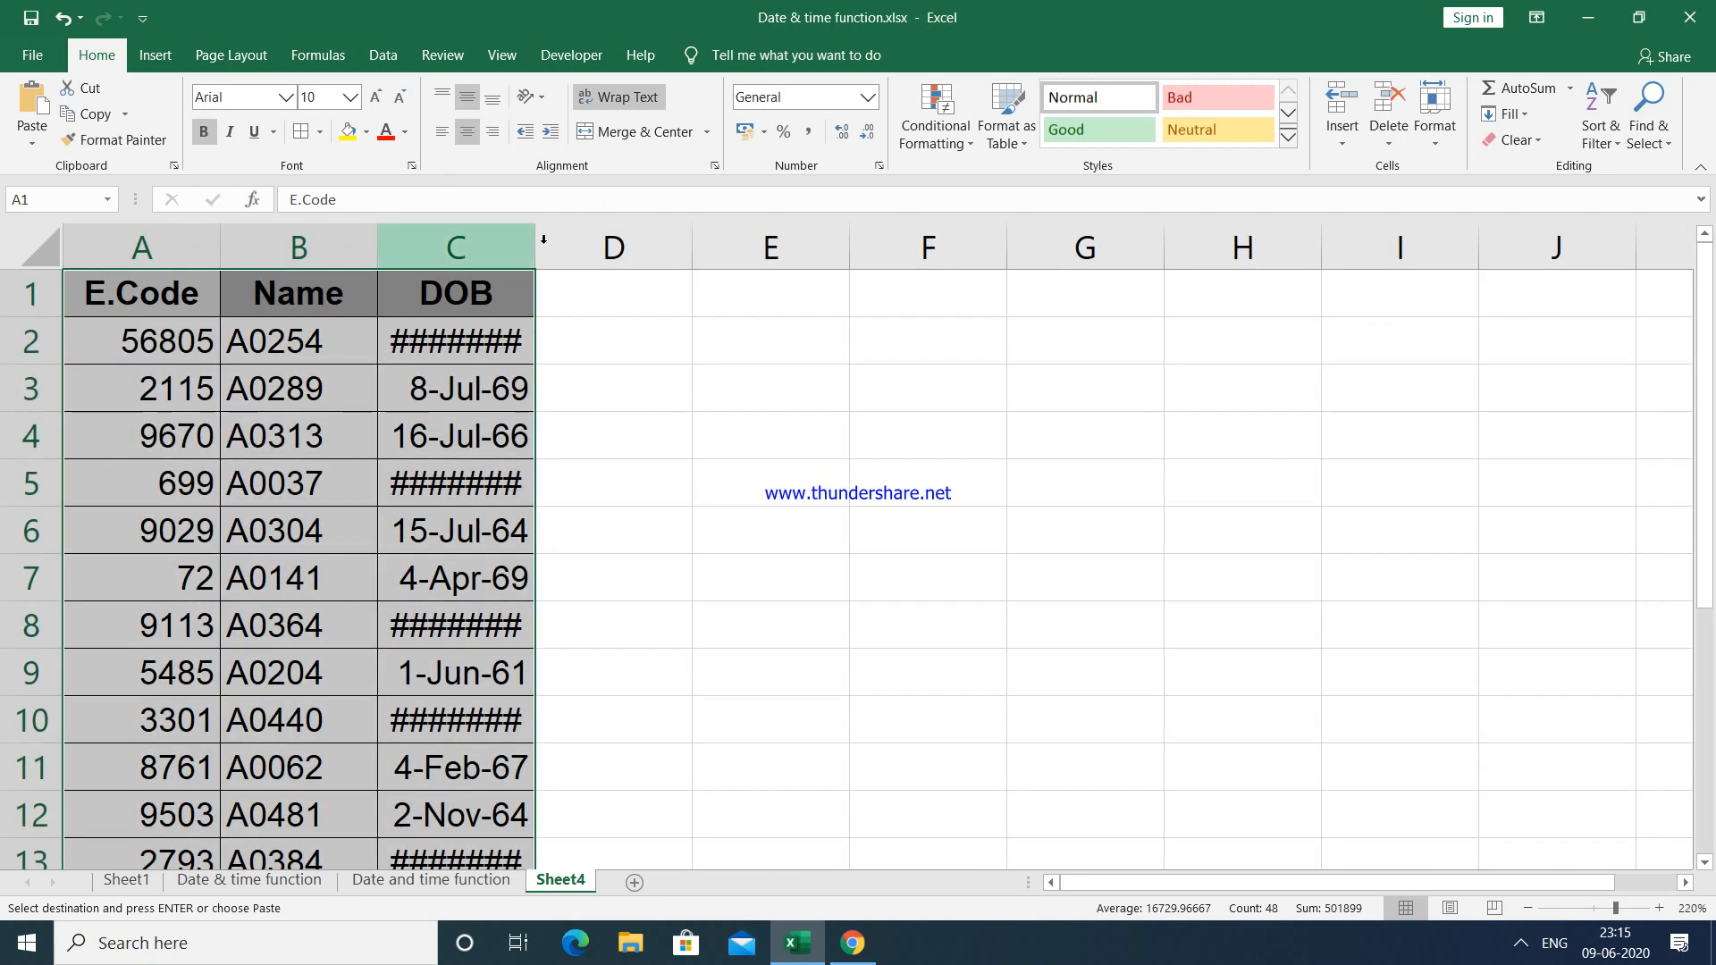
{"action": "left_click_drag", "start_coordinate": [535, 237], "coordinate": [550, 238]}
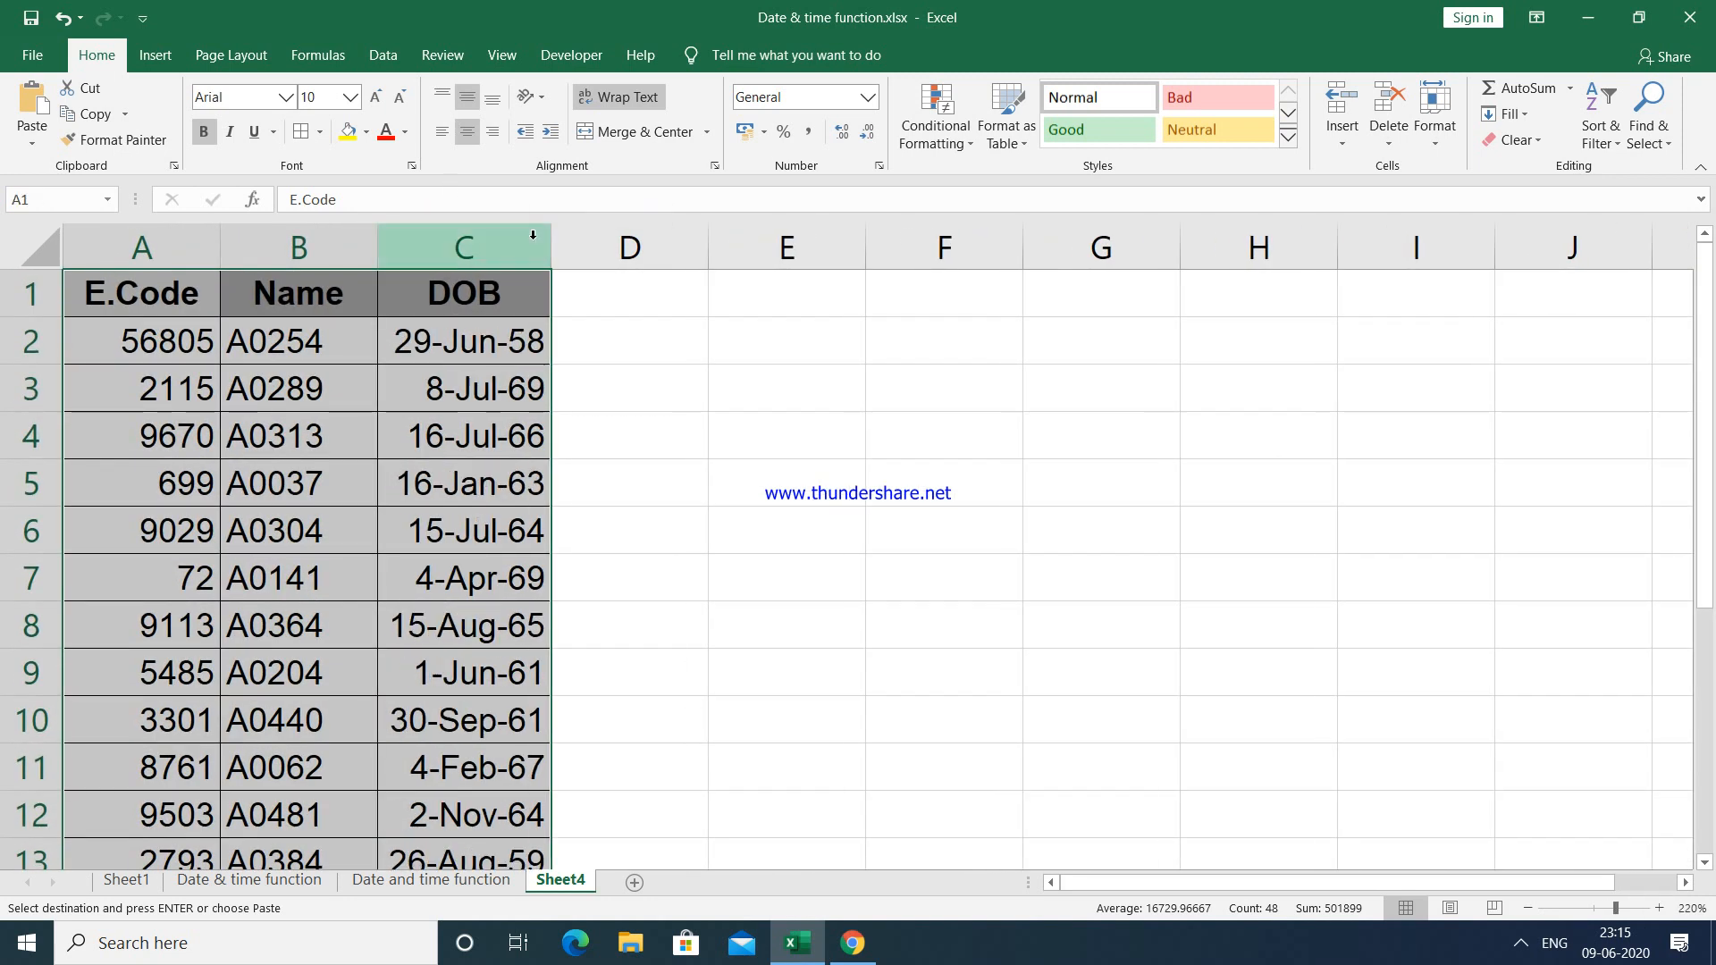
Step: Enter the headings Eodate in D1 and Edate in E1
{"action": "left_click", "coordinate": [621, 297]}
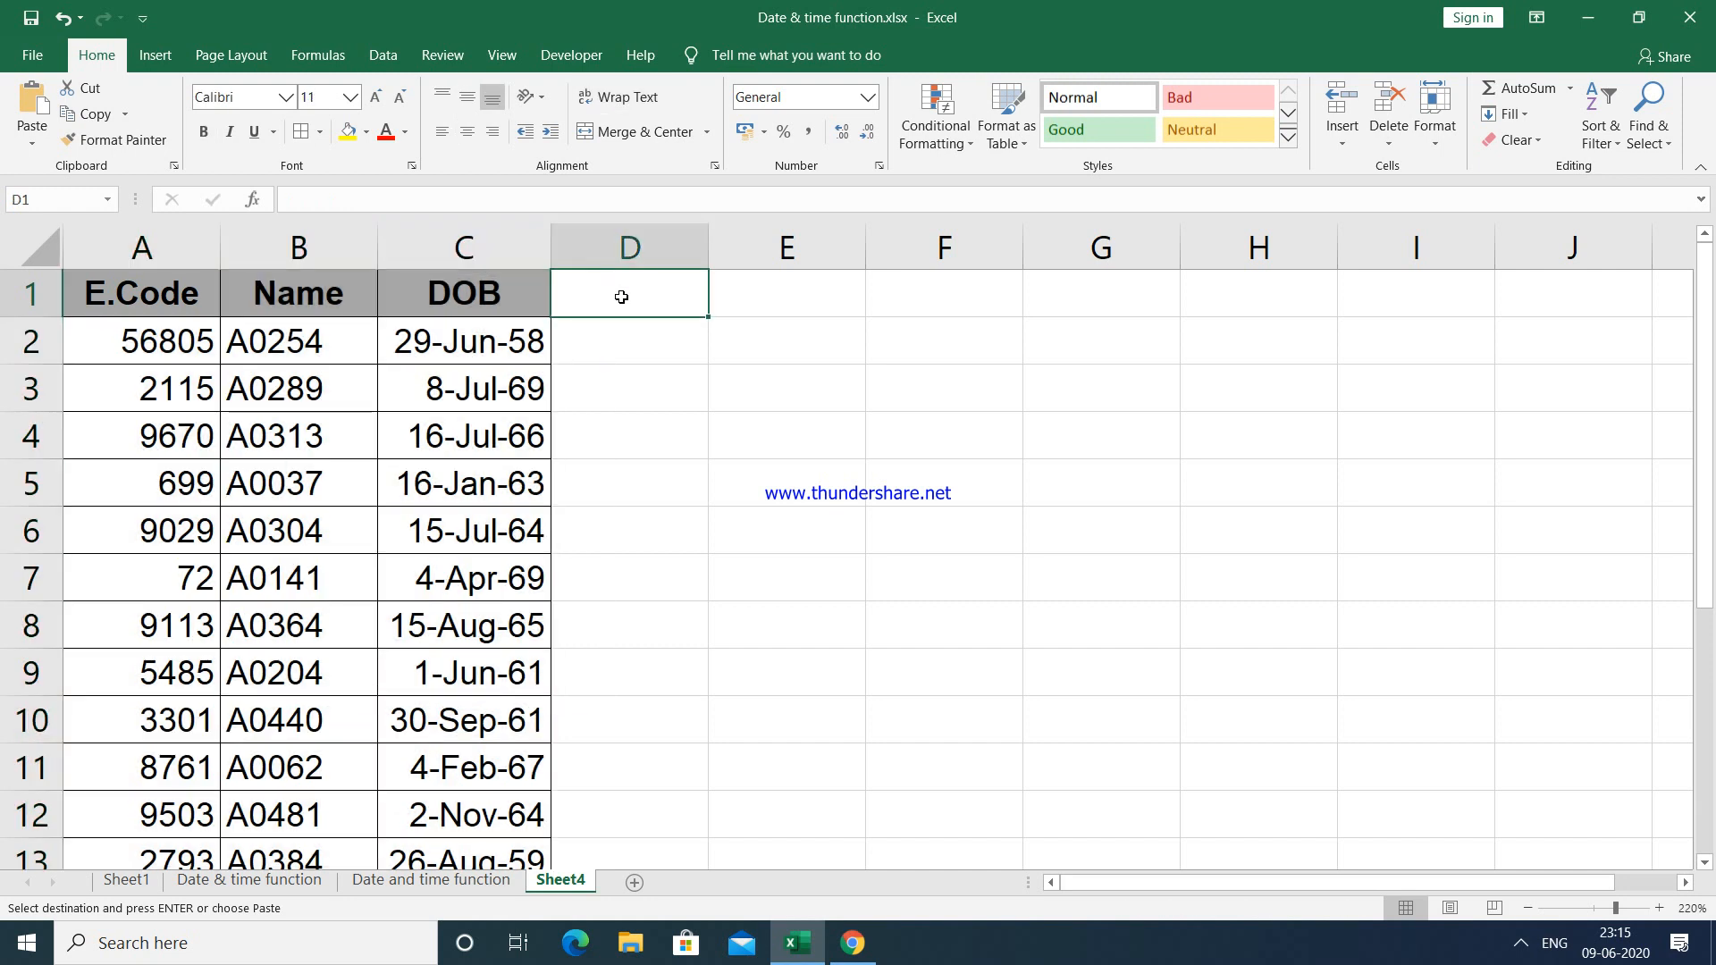
{"action": "type", "text": "e"}
{"action": "key", "text": "BackSpace"}
{"action": "type", "text": "Eodate"}
{"action": "key", "text": "Tab"}
{"action": "type", "text": "Edate"}
{"action": "key", "text": "Return"}
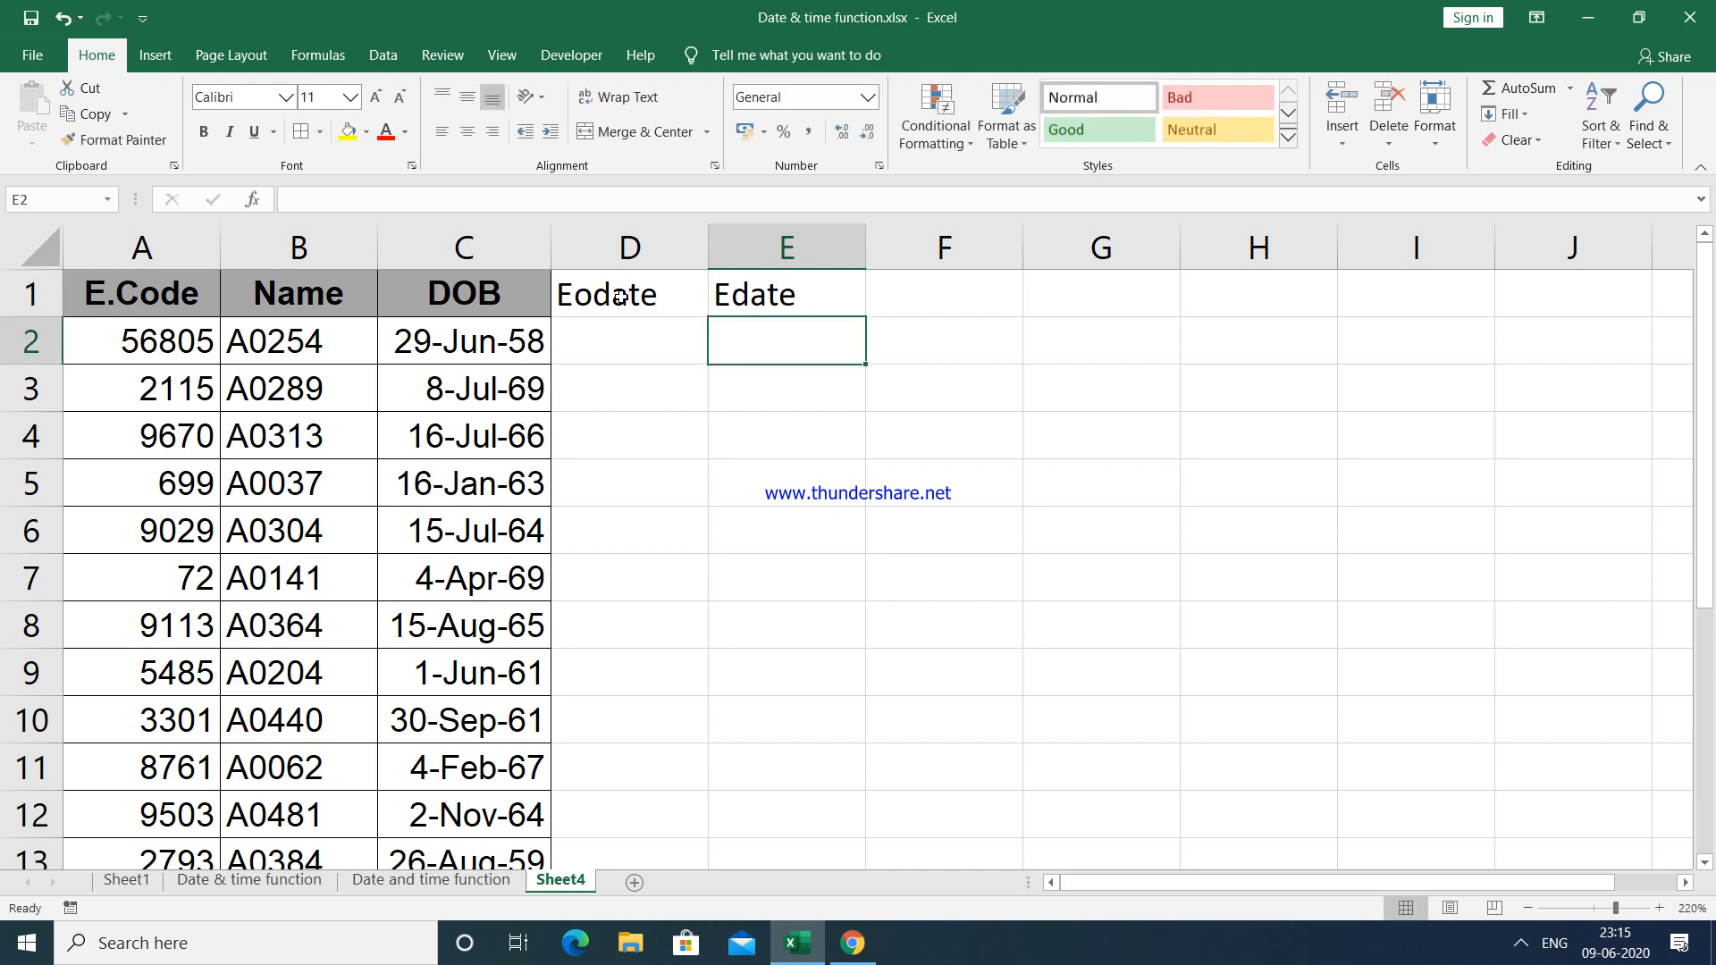
Step: Look up the end-of-month function among the date and time functions and change the D1 heading to EOMONTH
{"action": "left_click_drag", "start_coordinate": [148, 298], "coordinate": [483, 426]}
{"action": "left_click", "coordinate": [646, 345]}
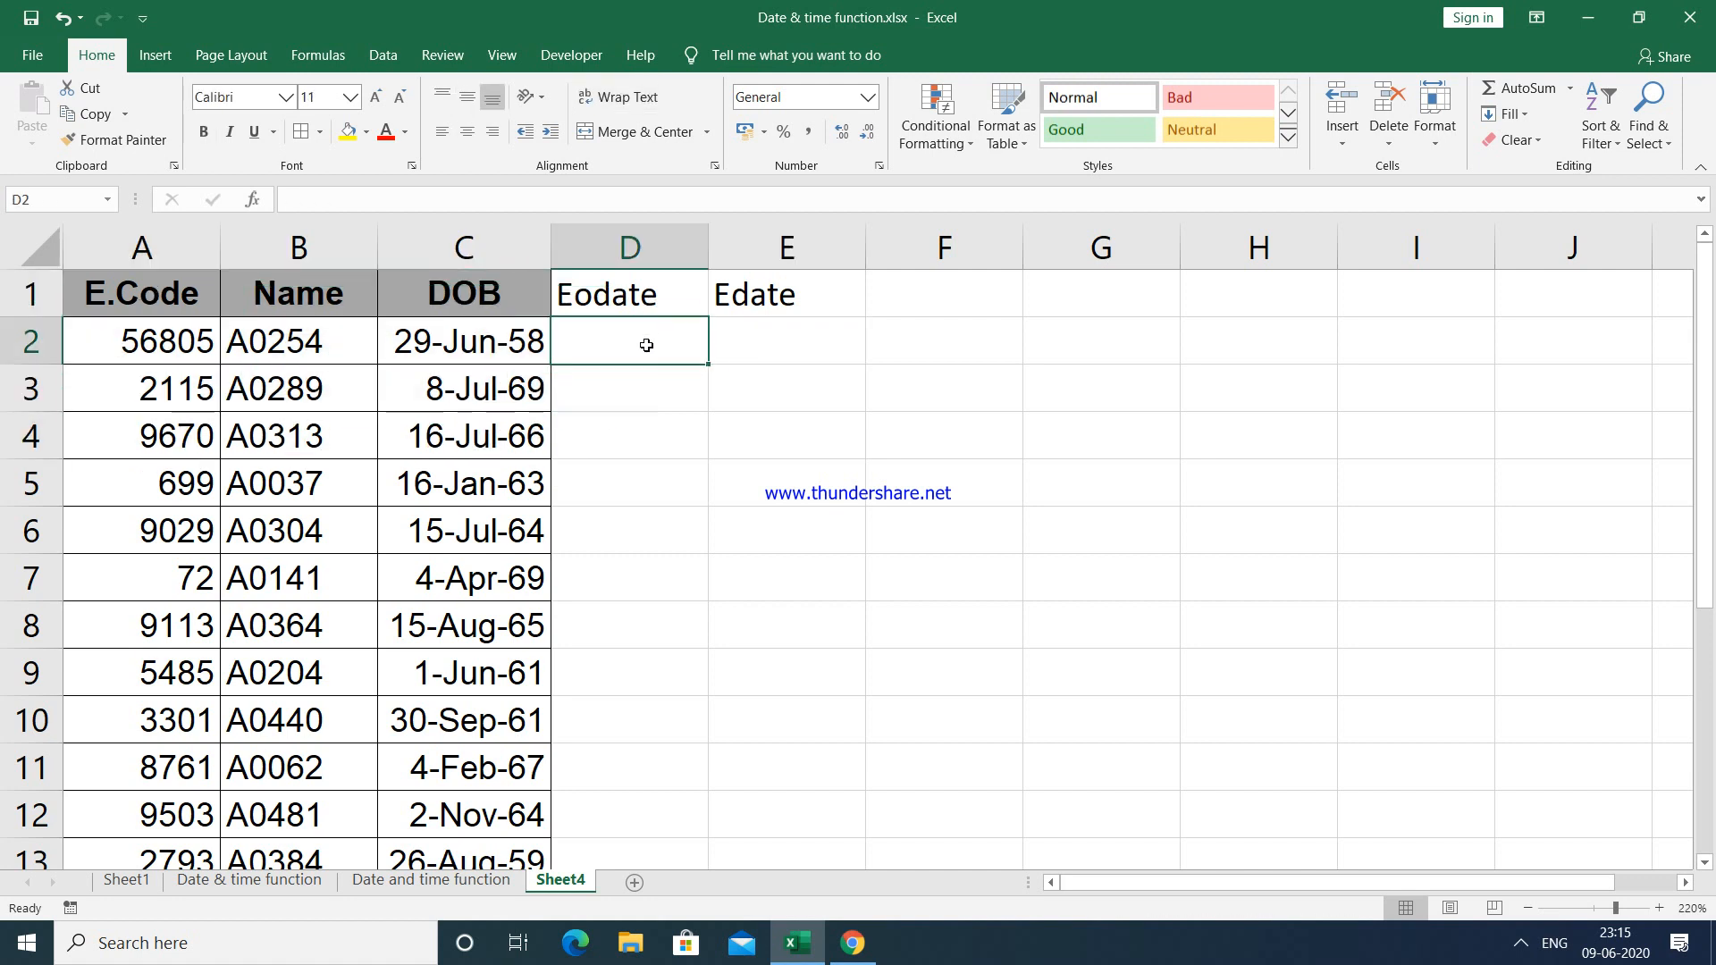
{"action": "left_click", "coordinate": [383, 56]}
{"action": "left_click", "coordinate": [317, 55]}
{"action": "left_click", "coordinate": [373, 142]}
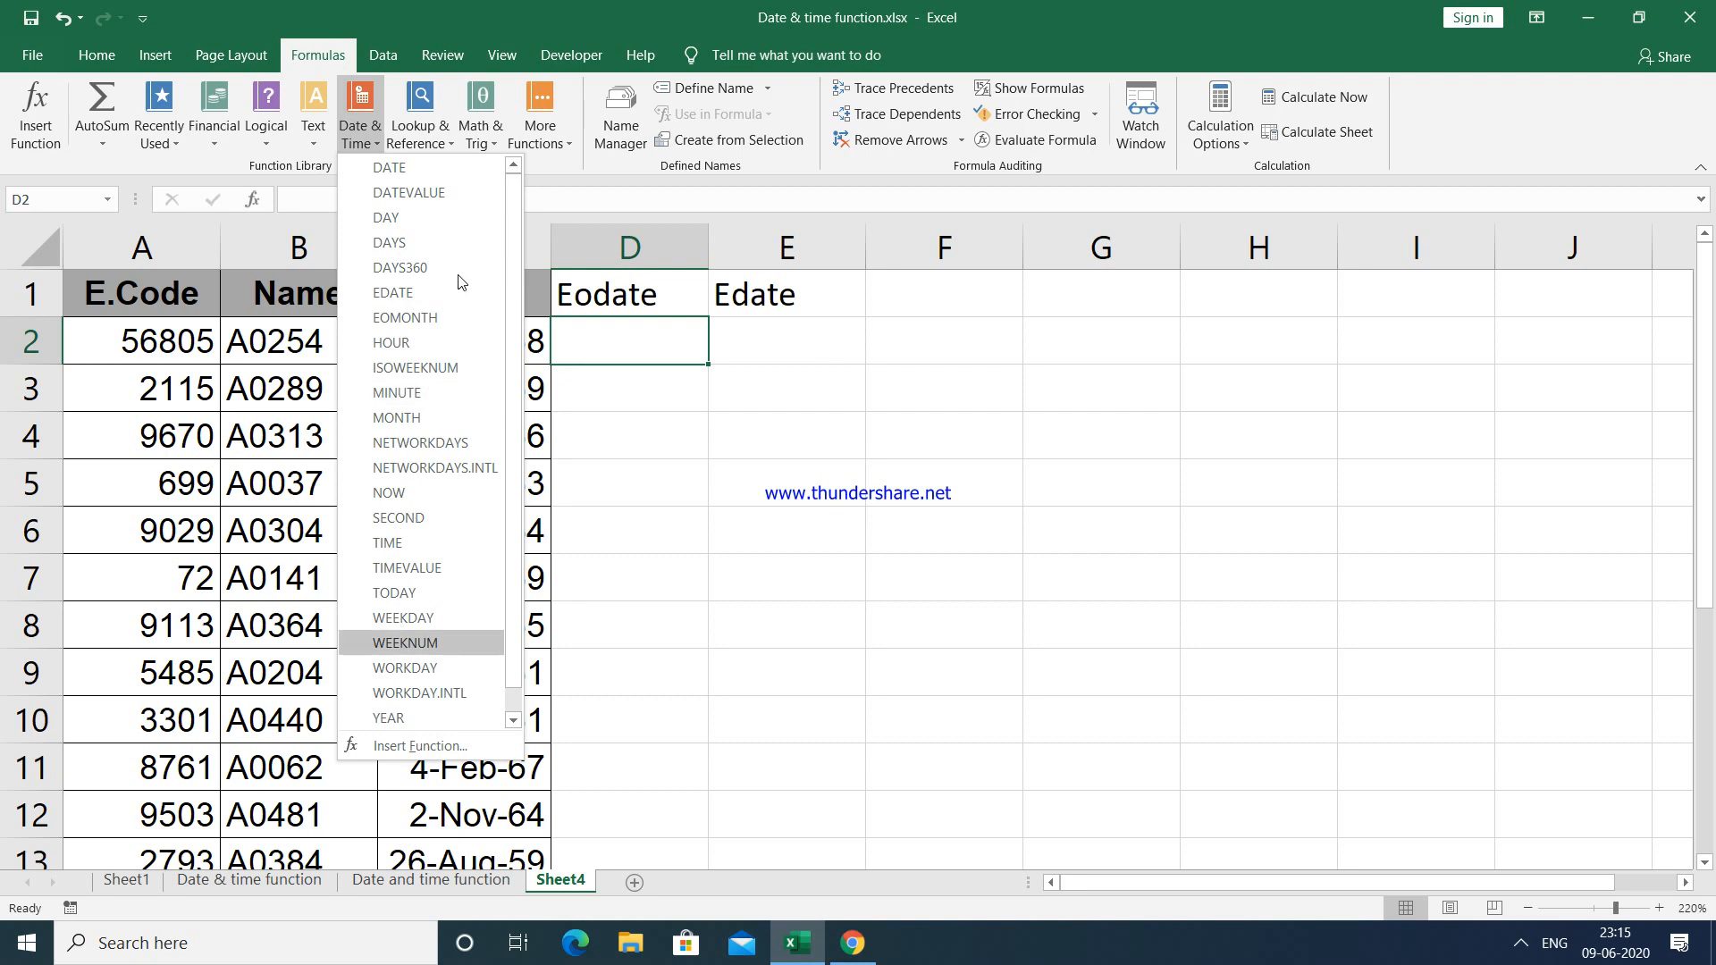
{"action": "left_click_drag", "start_coordinate": [514, 243], "coordinate": [514, 323]}
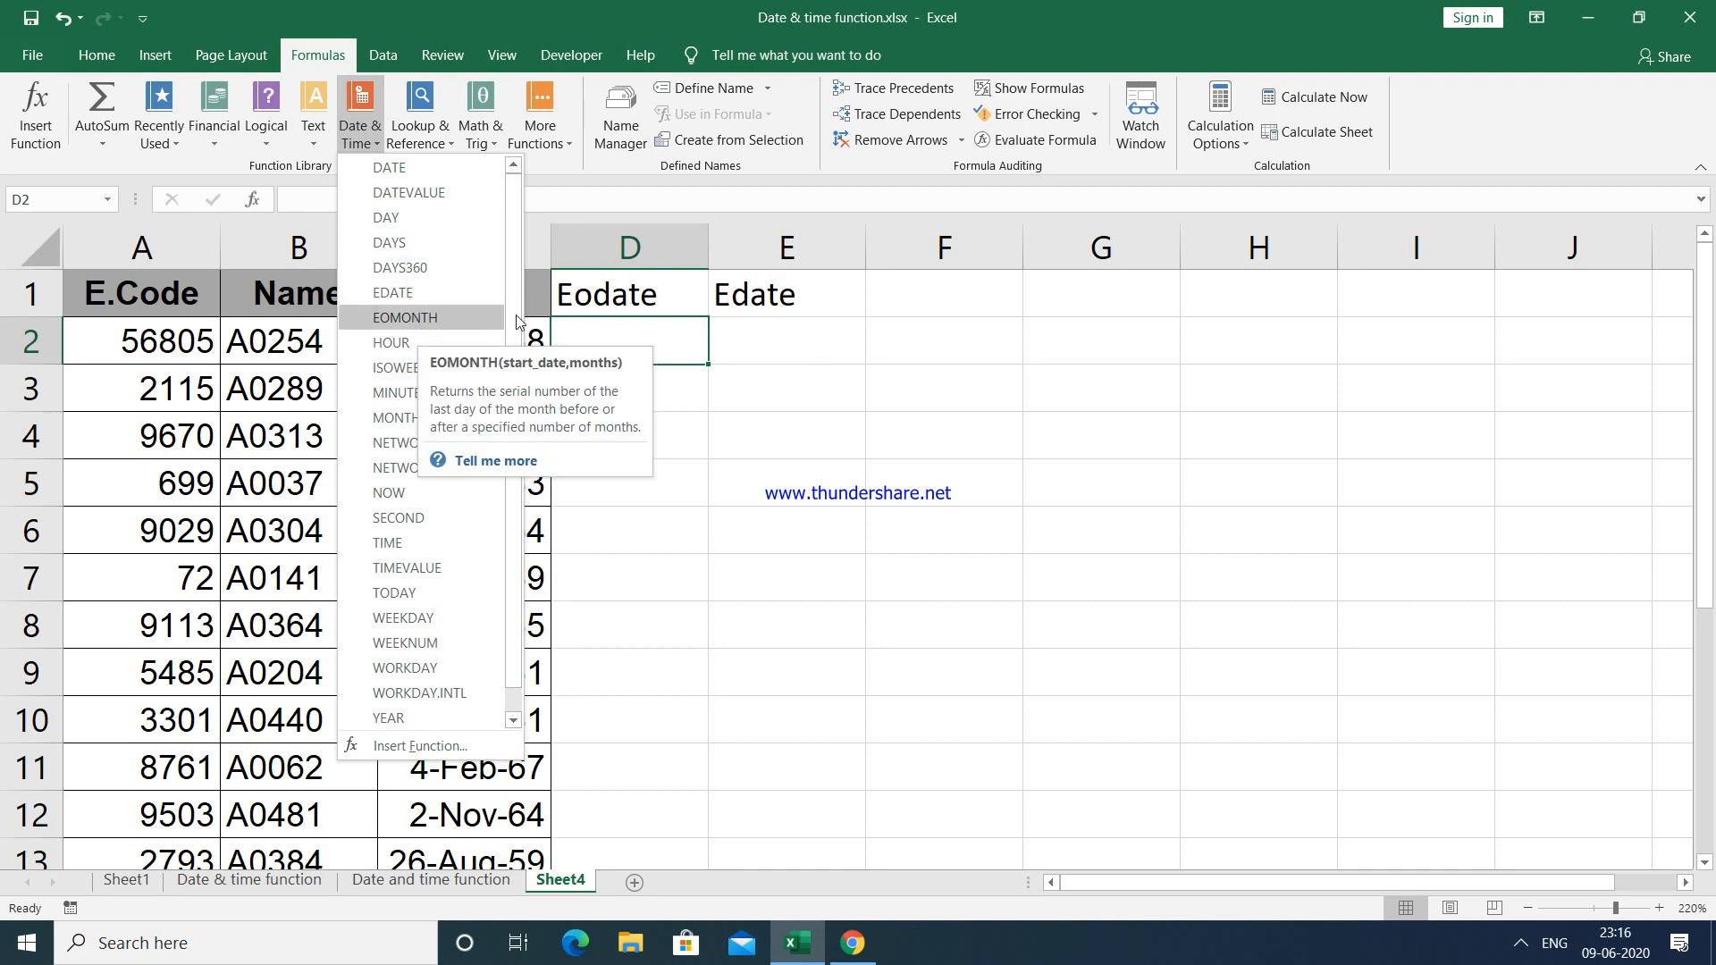
{"action": "left_click", "coordinate": [611, 297]}
{"action": "left_click", "coordinate": [611, 297]}
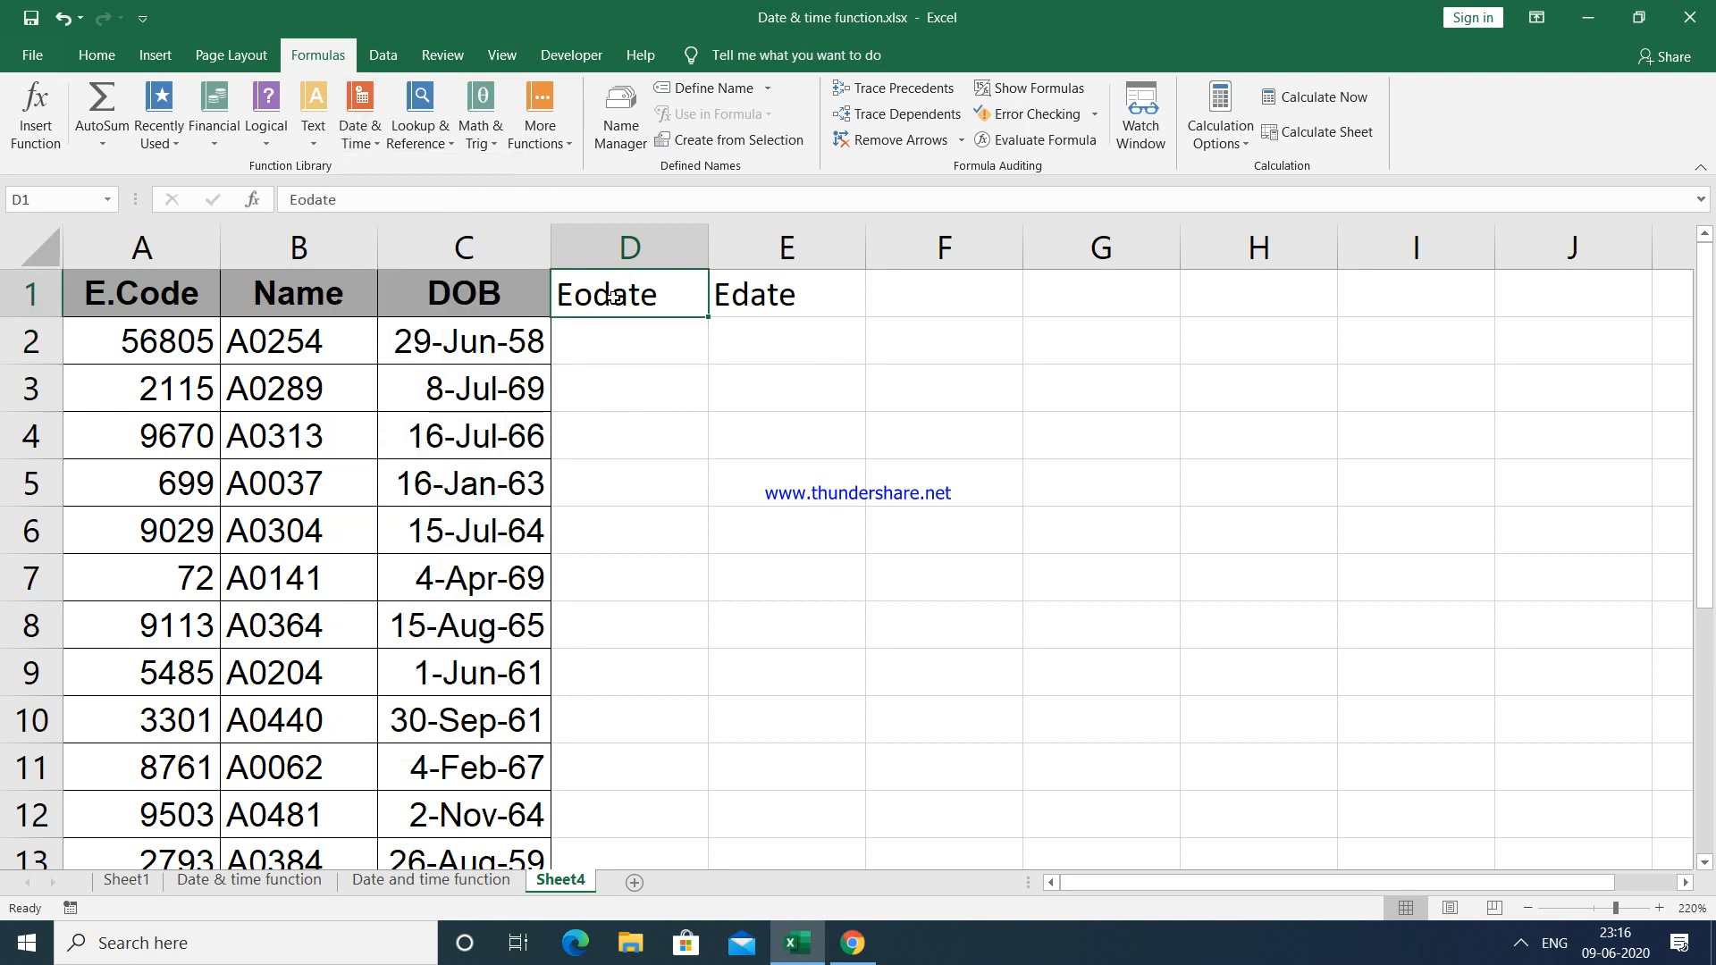
{"action": "type", "text": "E"}
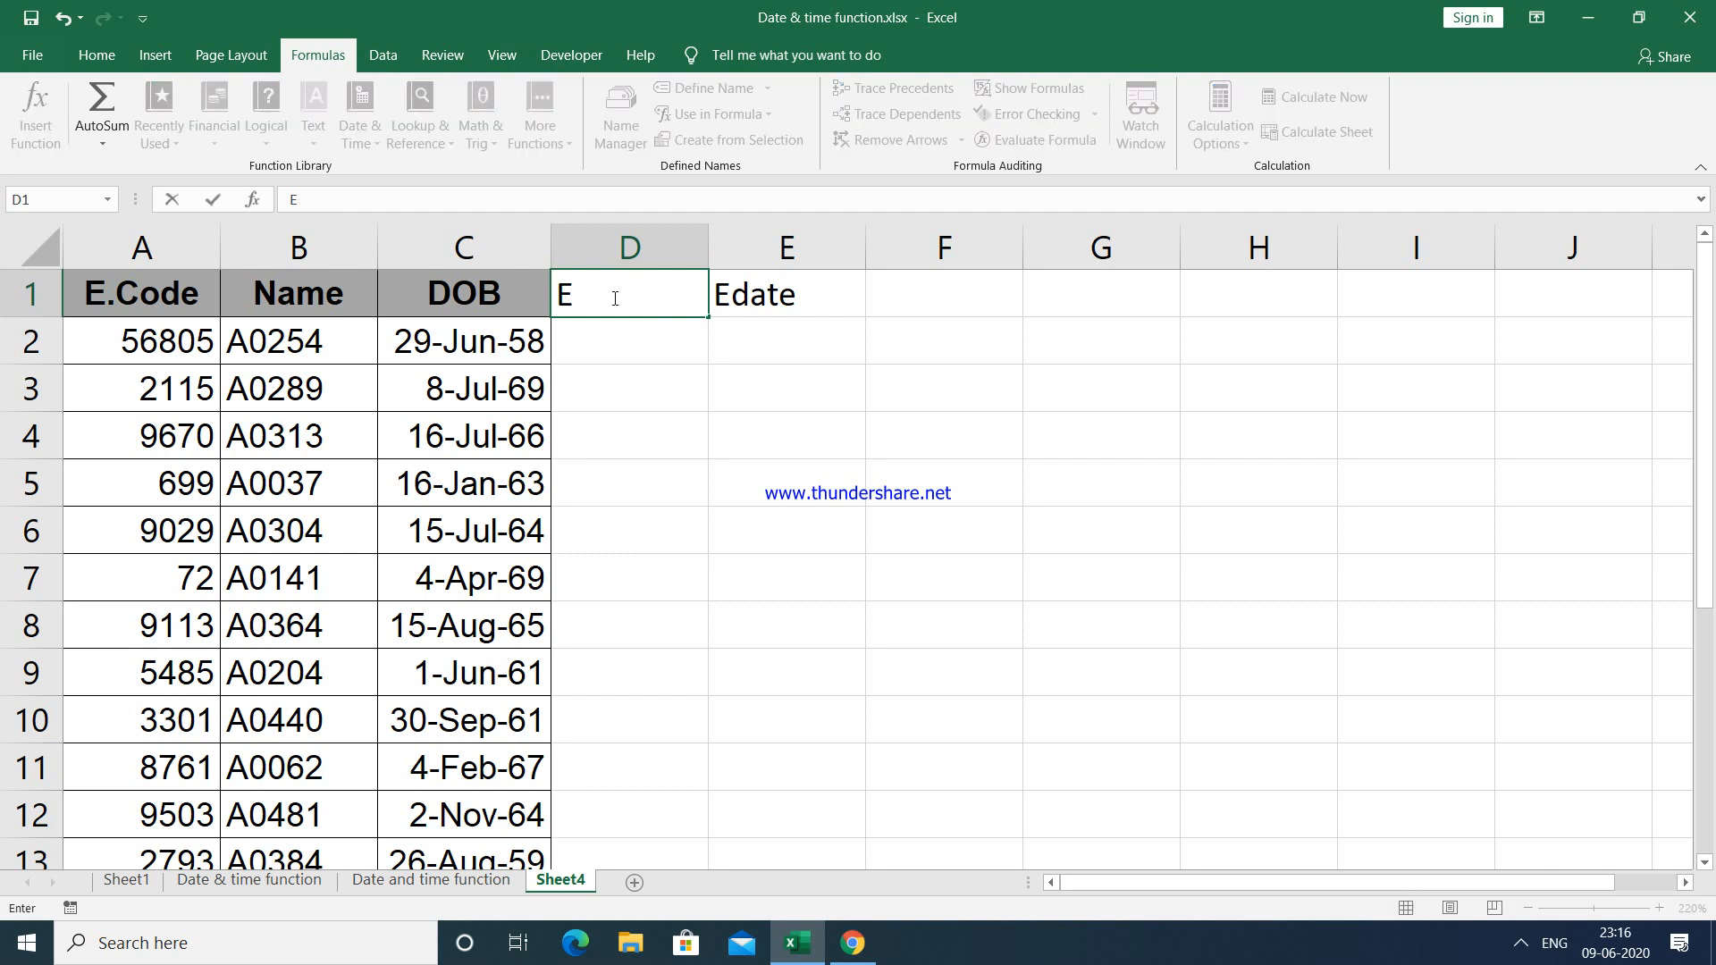
{"action": "type", "text": "OMONTH"}
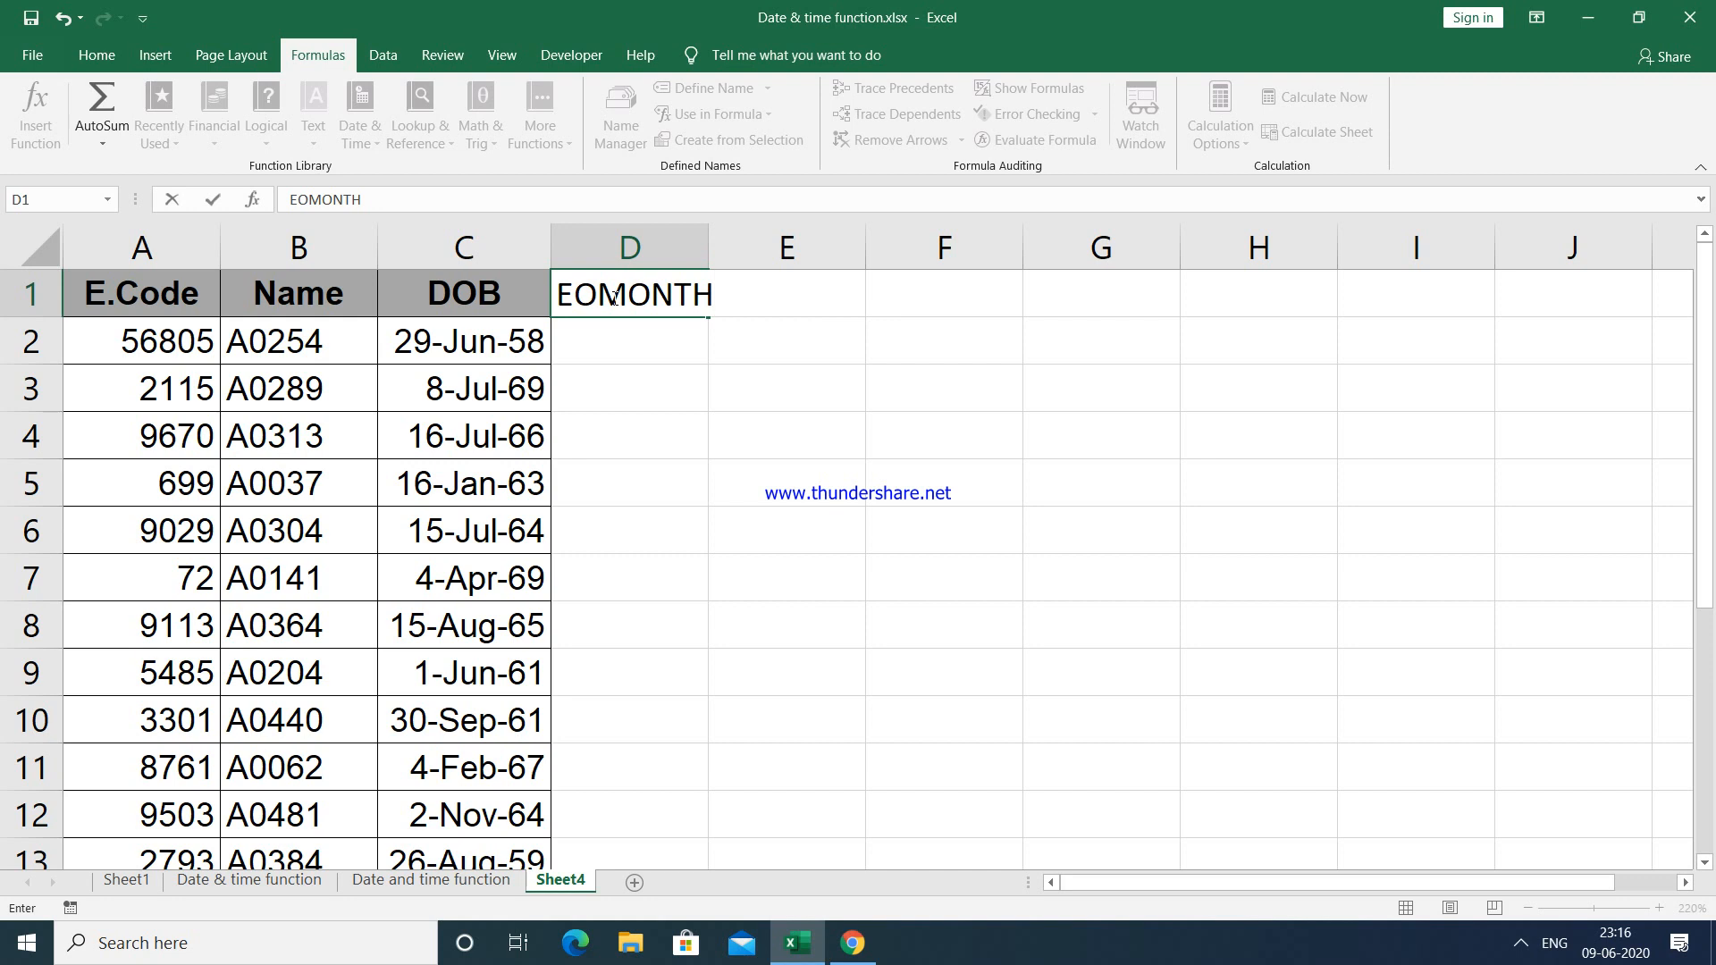
{"action": "key", "text": "Return"}
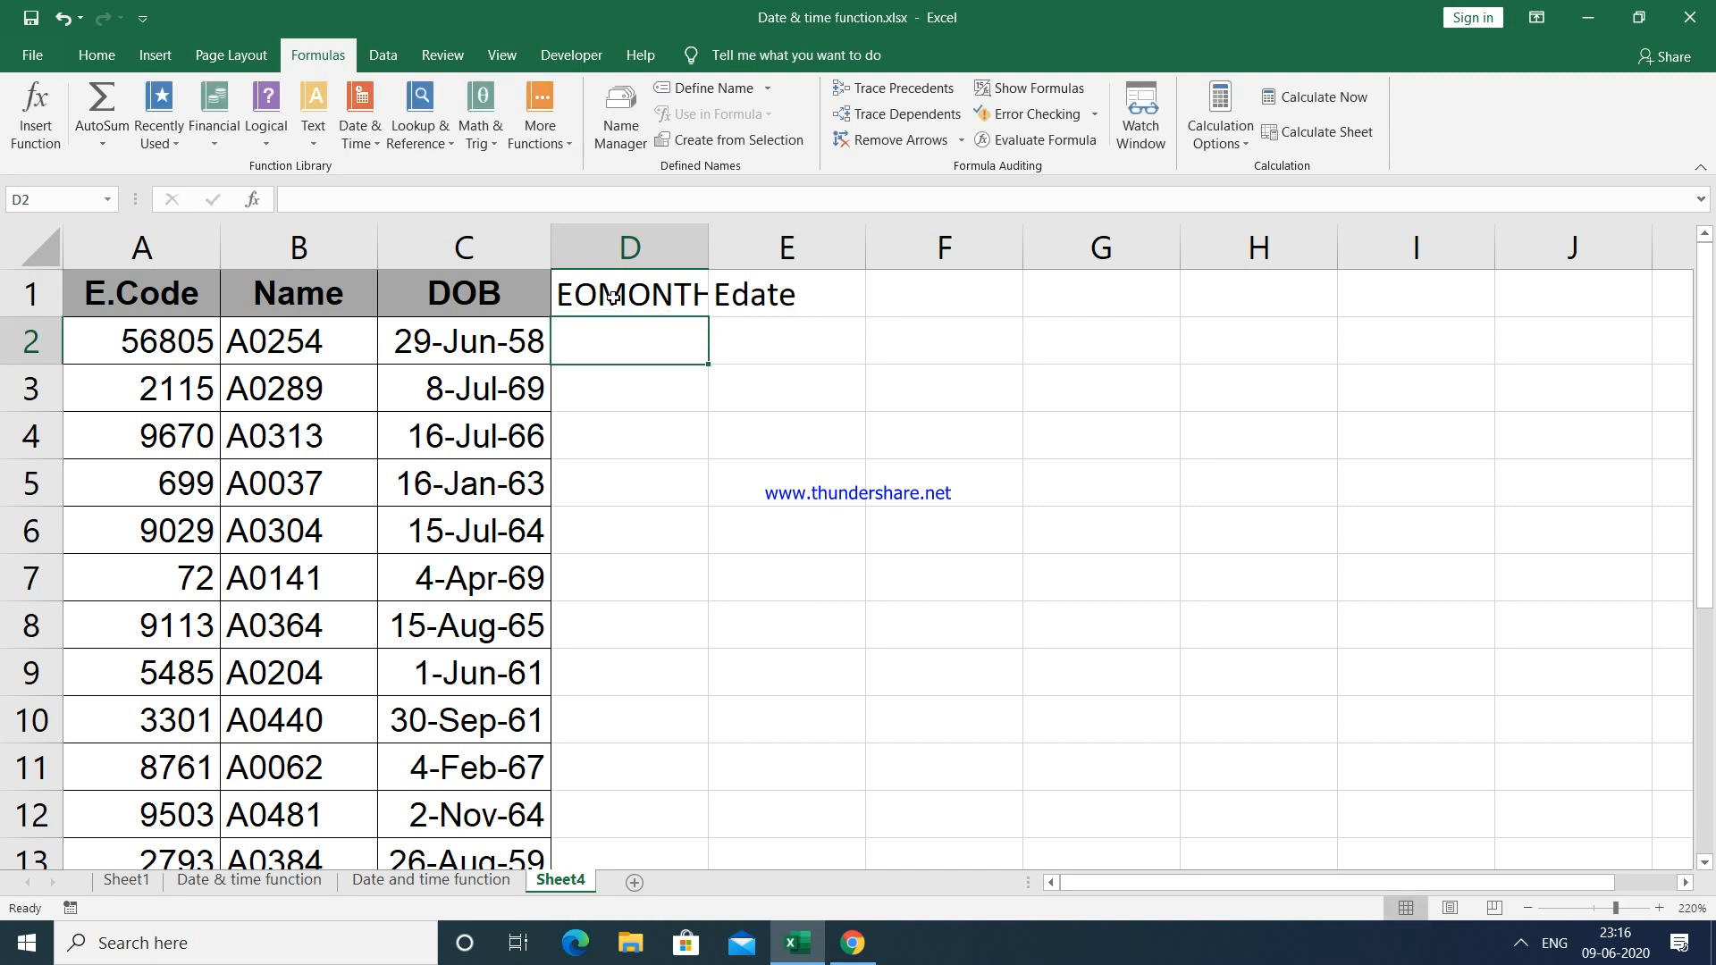
Step: Change the E1 heading to EDATE and autofit column D to its EOMONTH heading
{"action": "double_click", "coordinate": [787, 296]}
{"action": "key", "text": "BackSpace"}
{"action": "key", "text": "BackSpace"}
{"action": "key", "text": "BackSpace"}
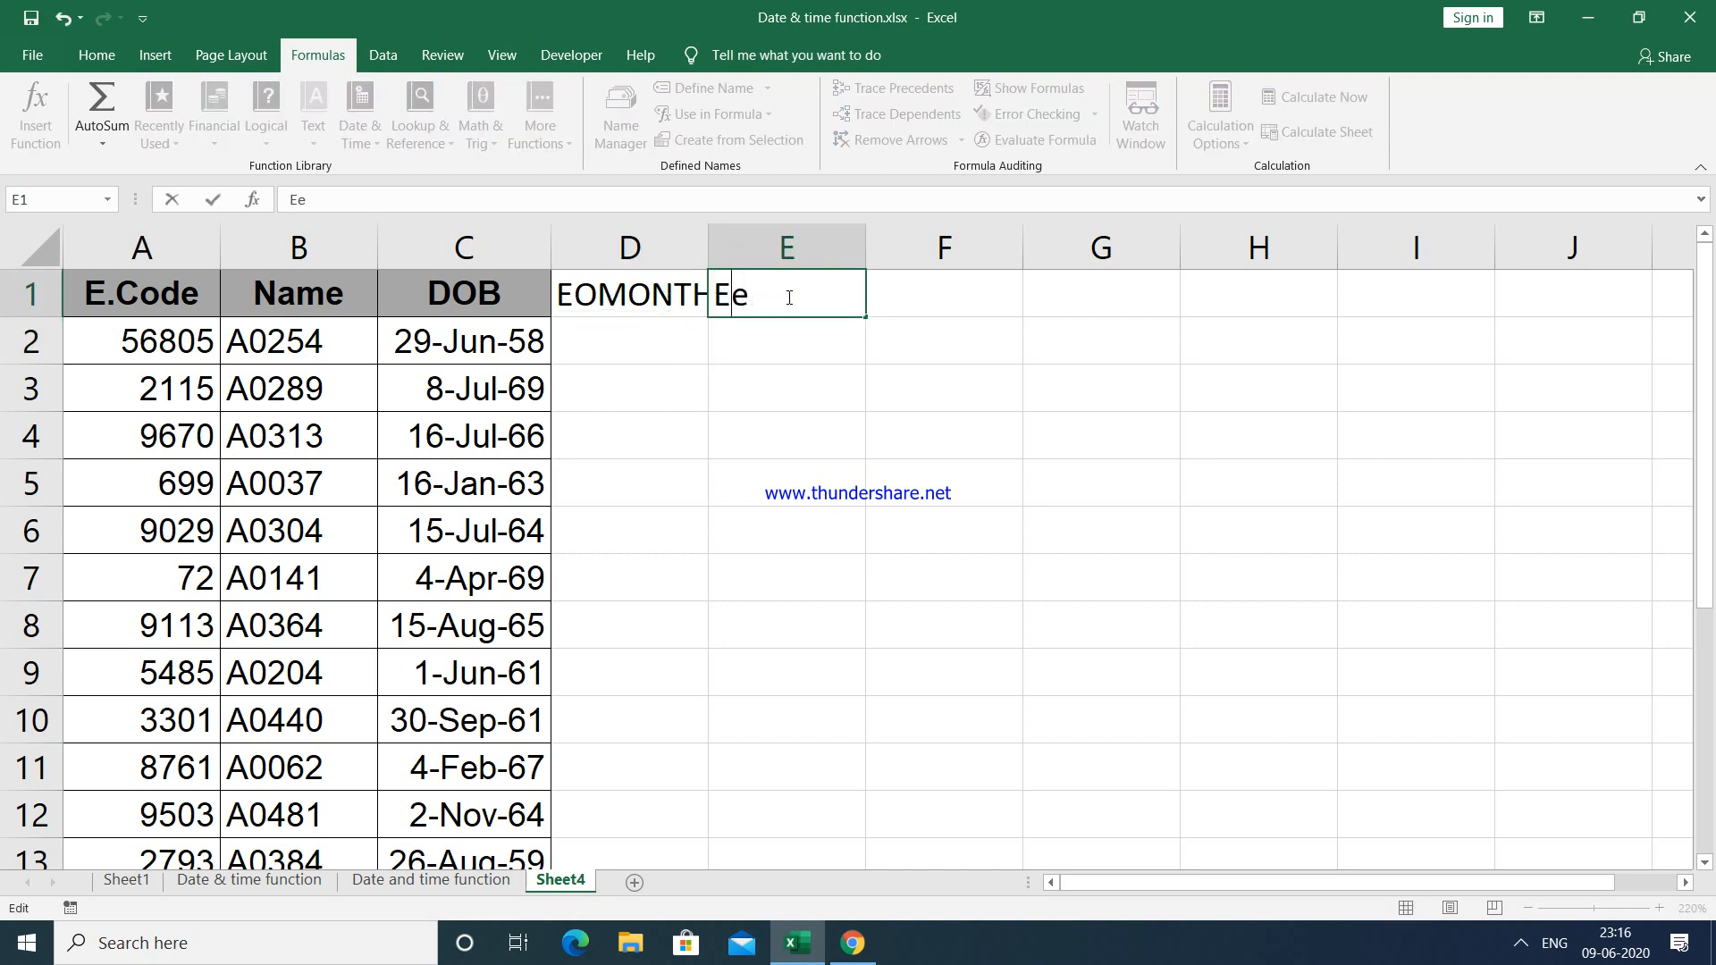
{"action": "key", "text": "Delete"}
{"action": "type", "text": "DATE"}
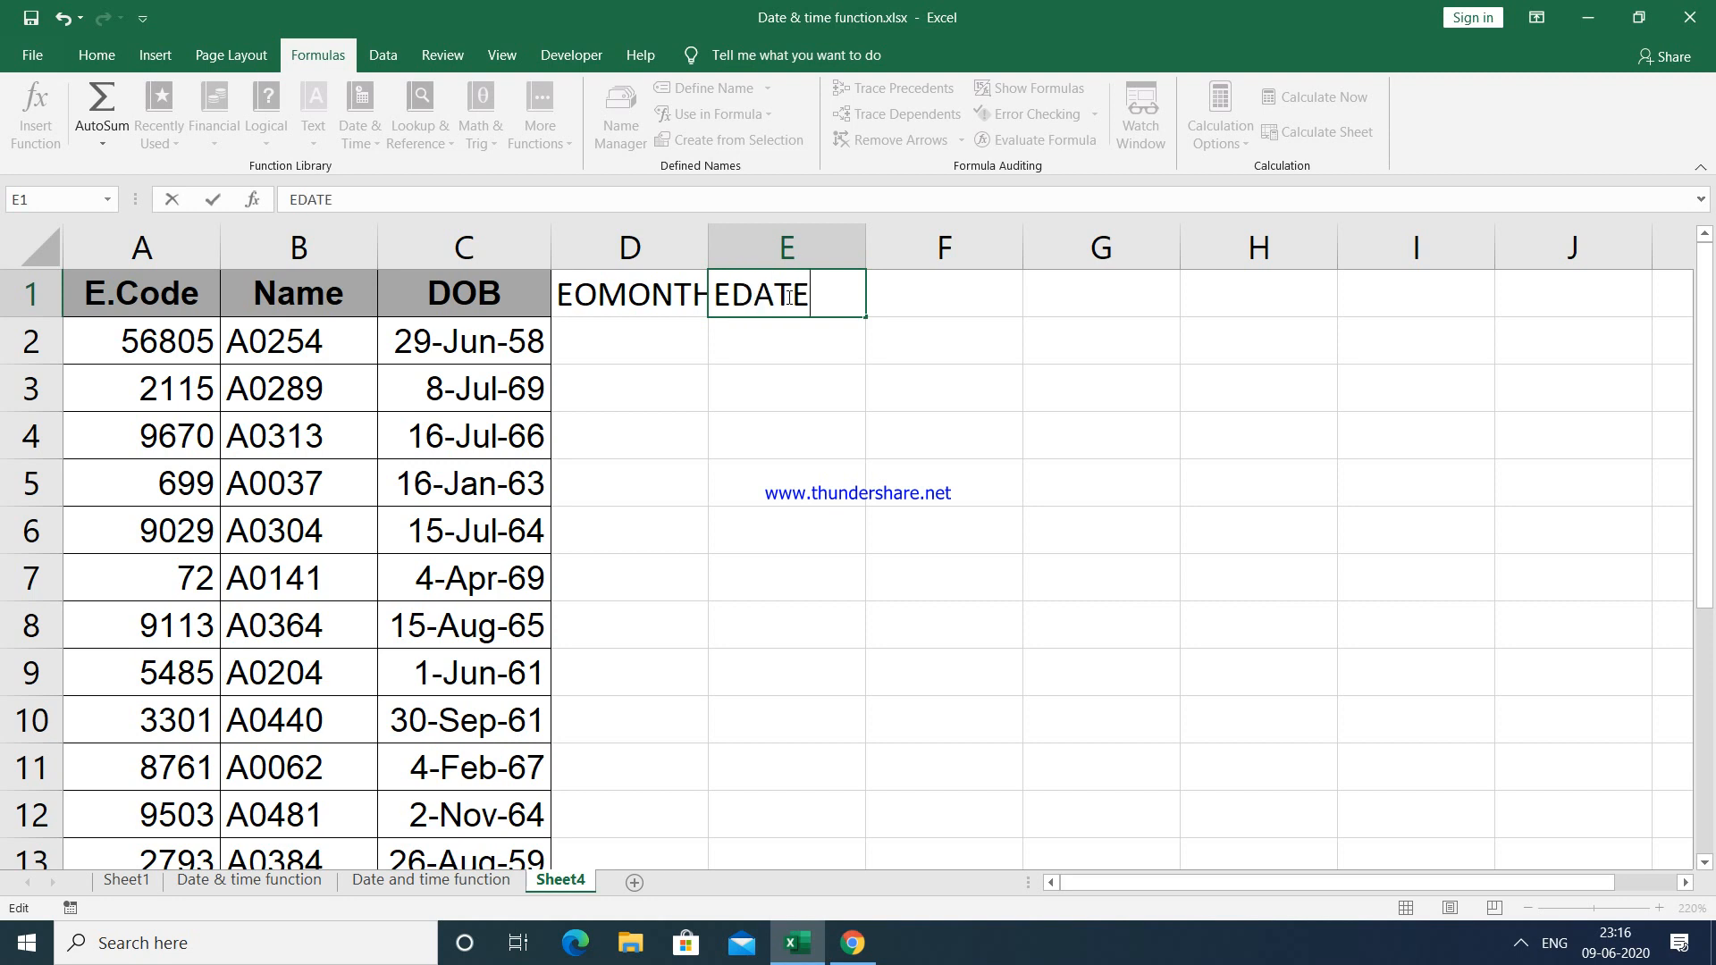
{"action": "key", "text": "Return"}
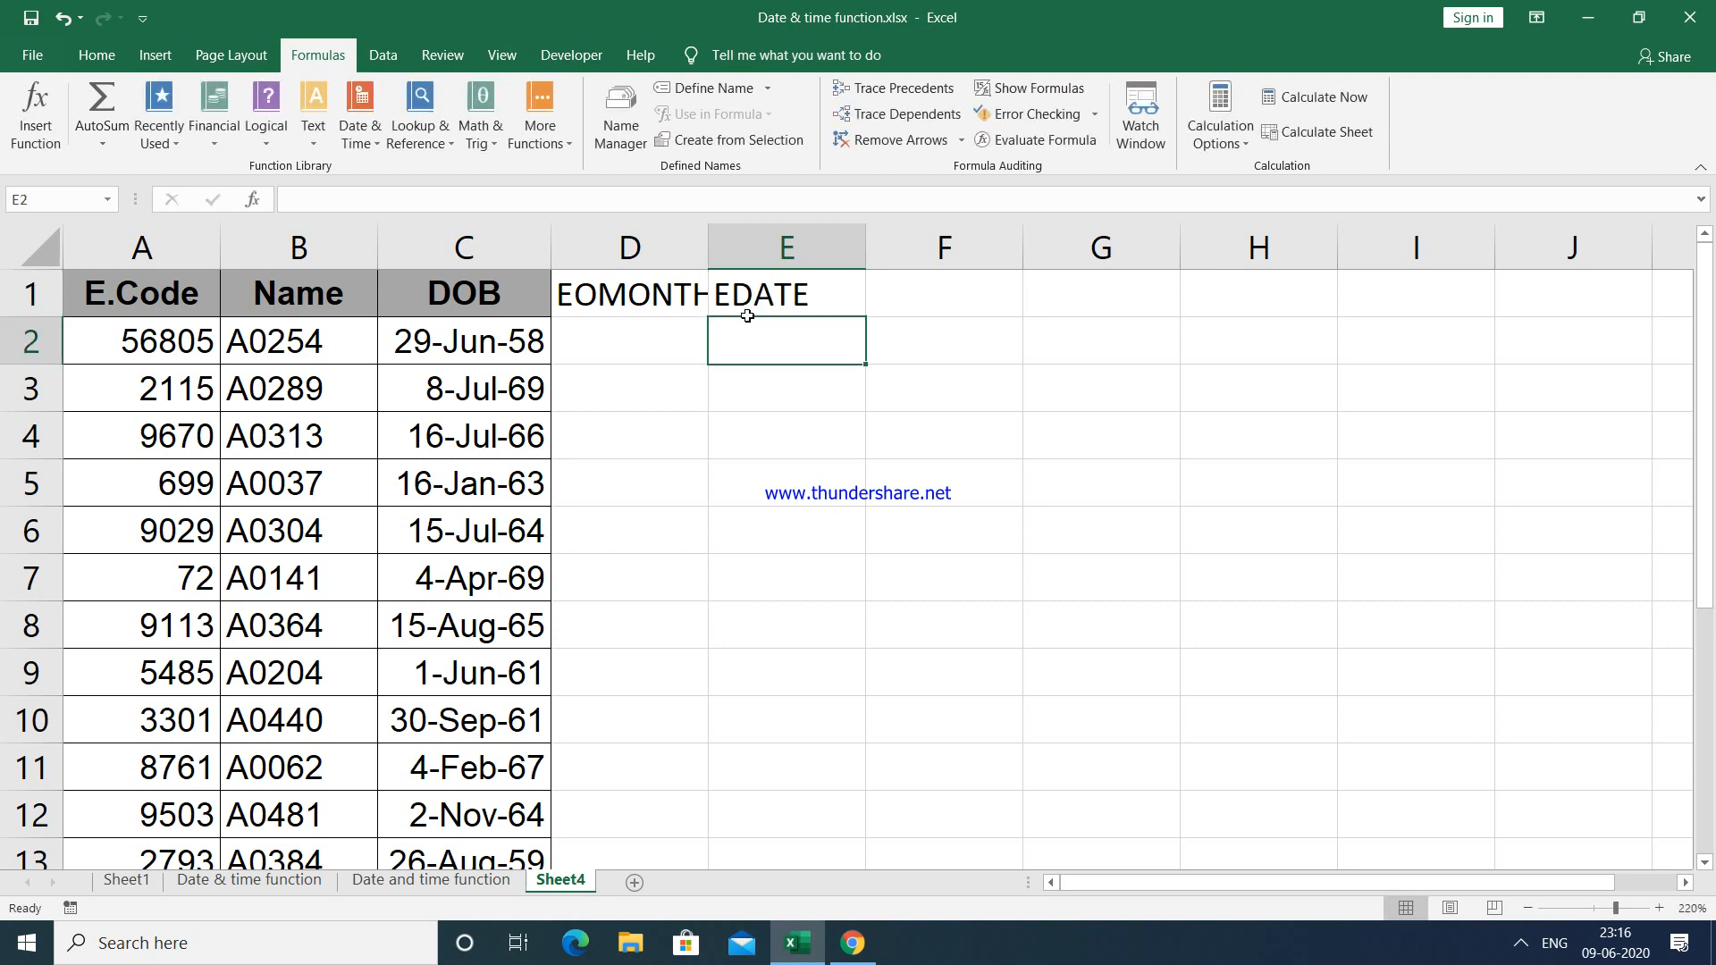
{"action": "left_click", "coordinate": [651, 337]}
{"action": "double_click", "coordinate": [713, 239]}
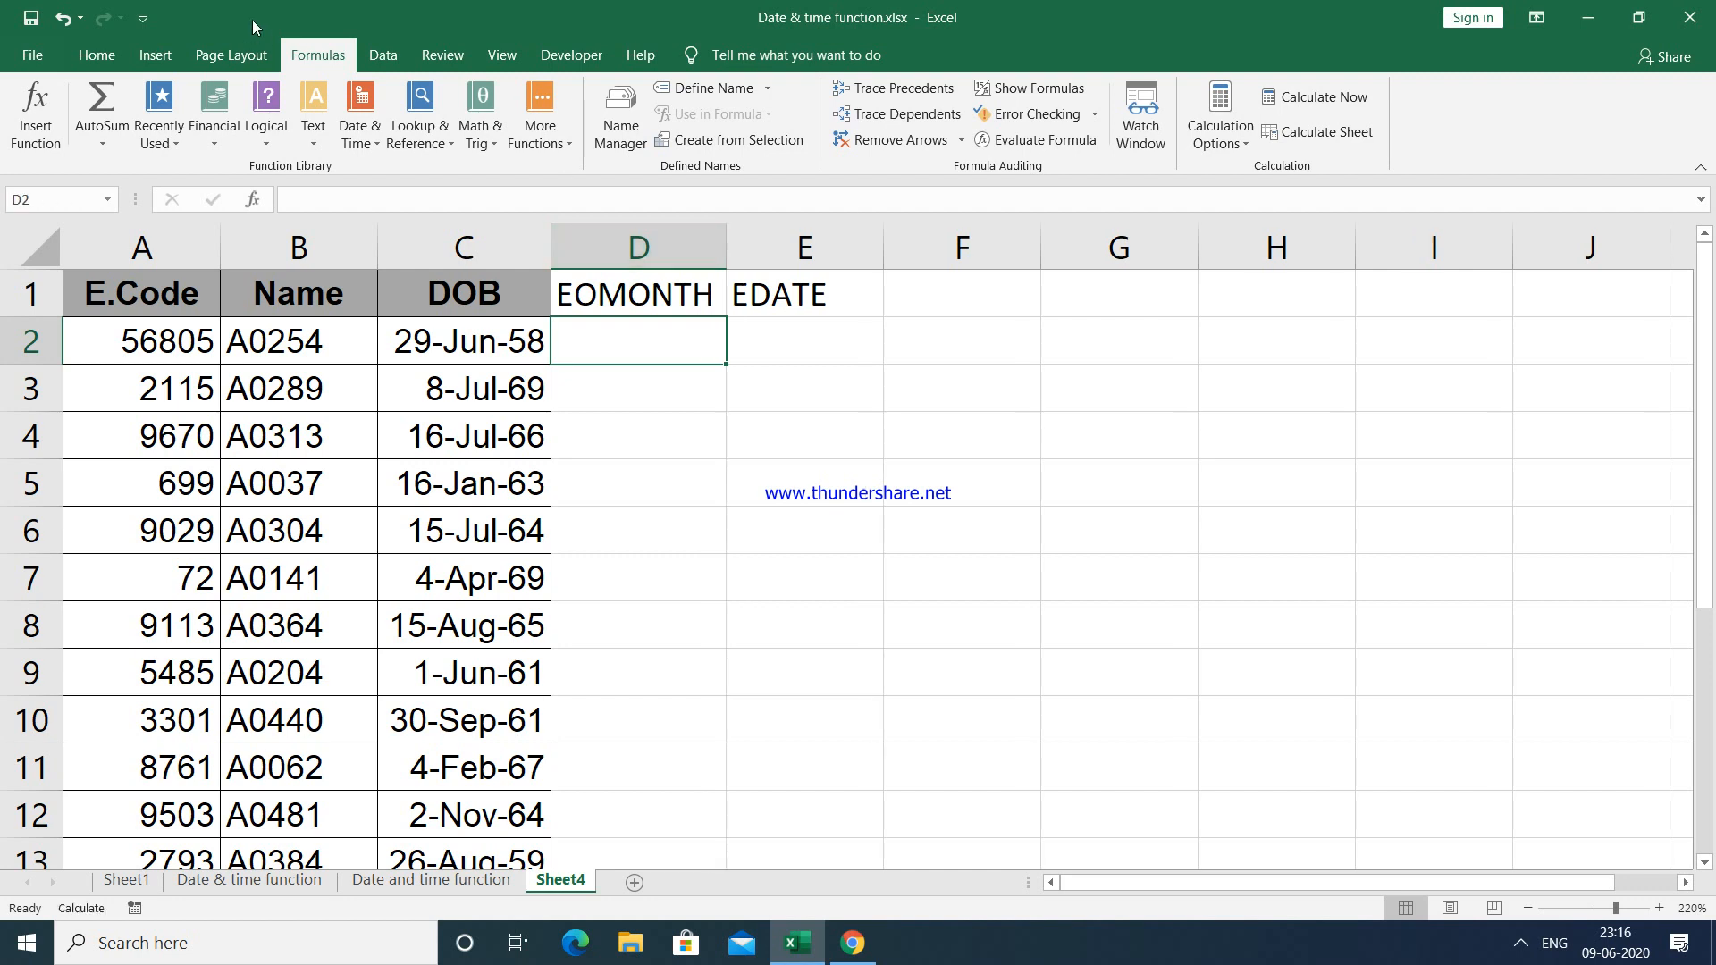
Step: Apply the Good cell style and bold to the EOMONTH and EDATE headings in D1:E1
{"action": "left_click", "coordinate": [362, 134]}
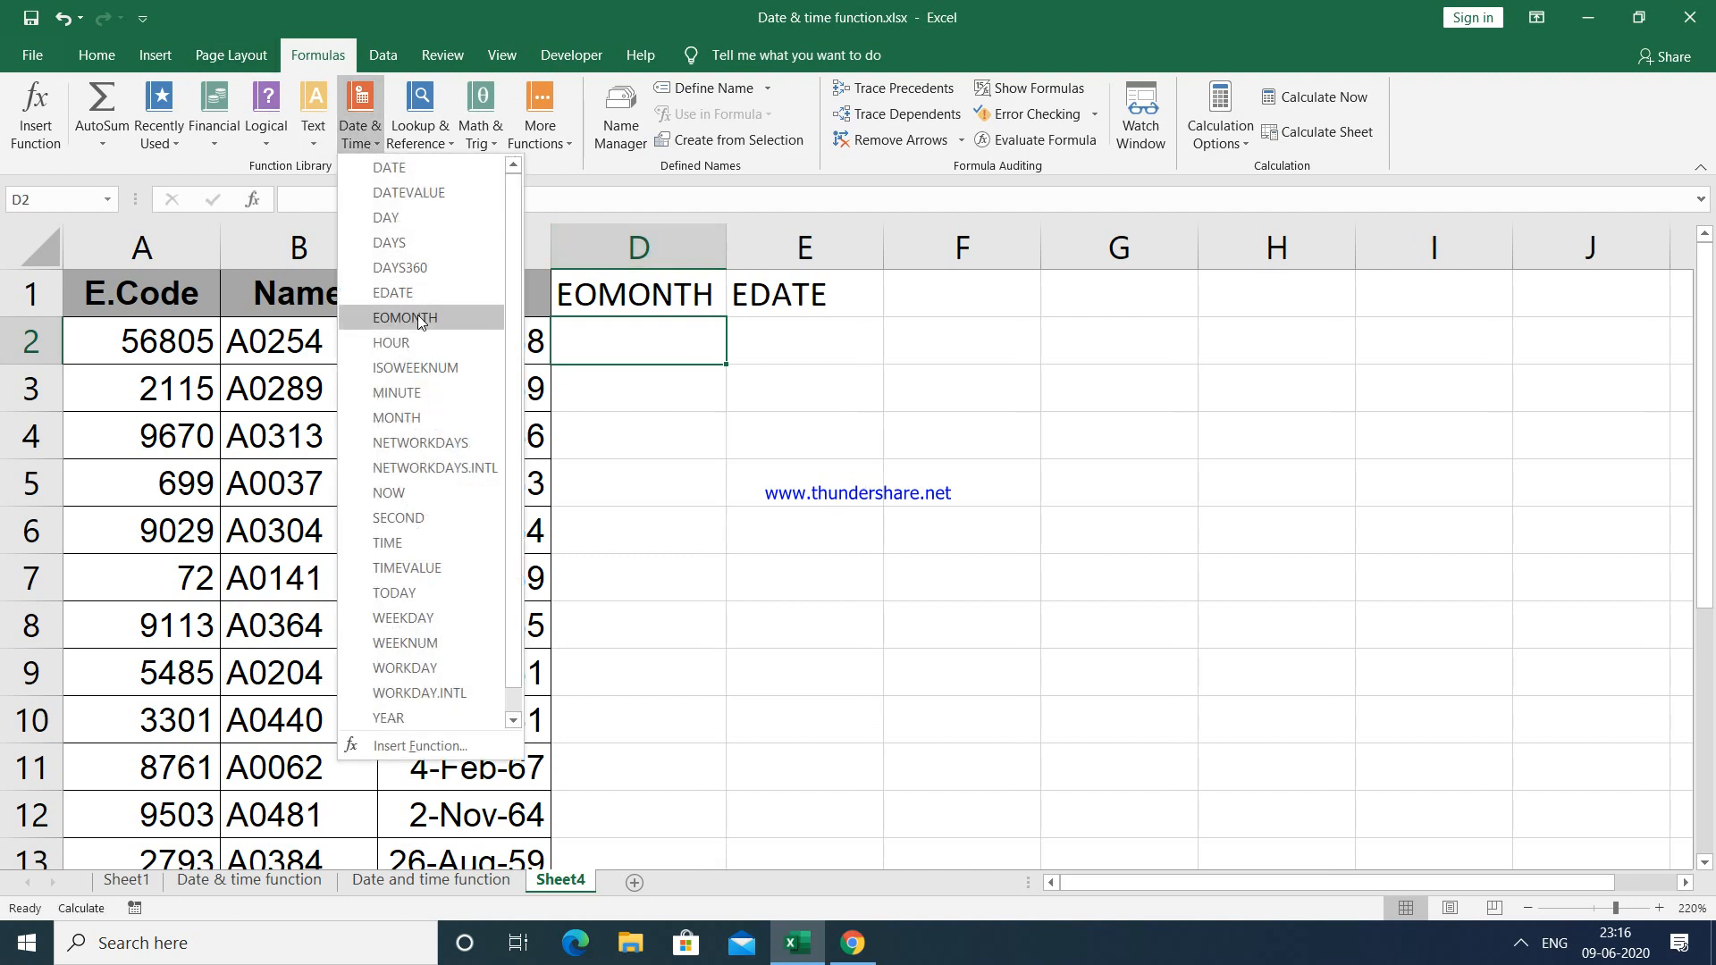
{"action": "left_click", "coordinate": [767, 447]}
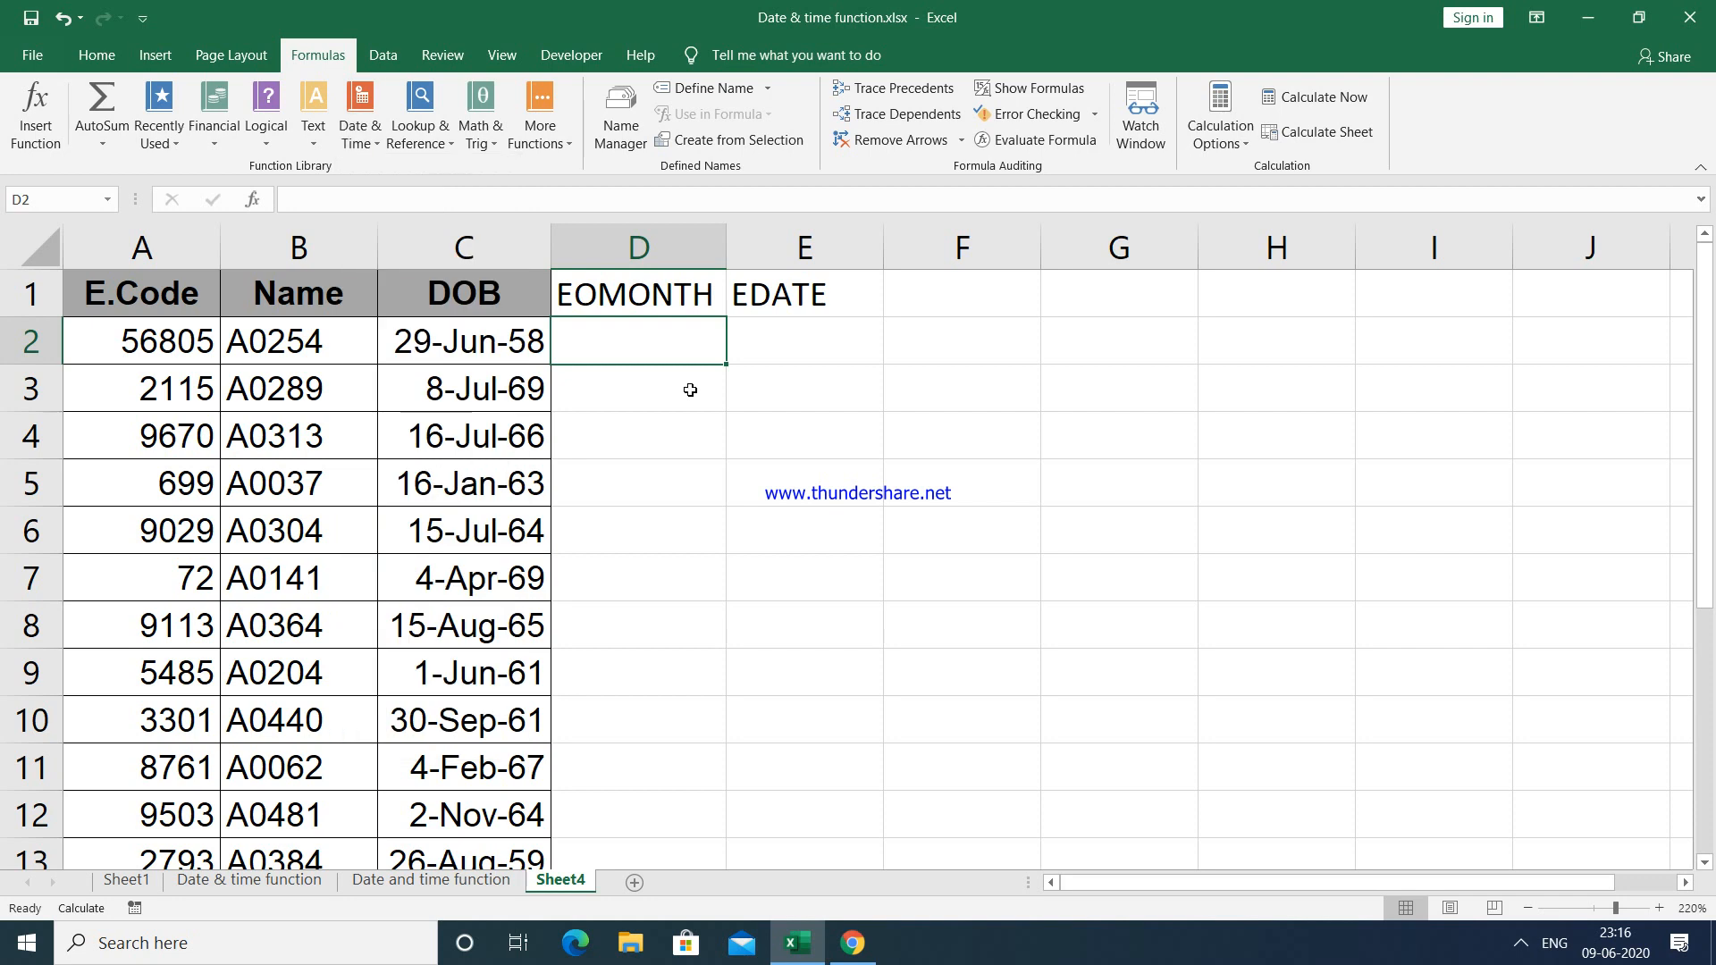
{"action": "left_click", "coordinate": [623, 302]}
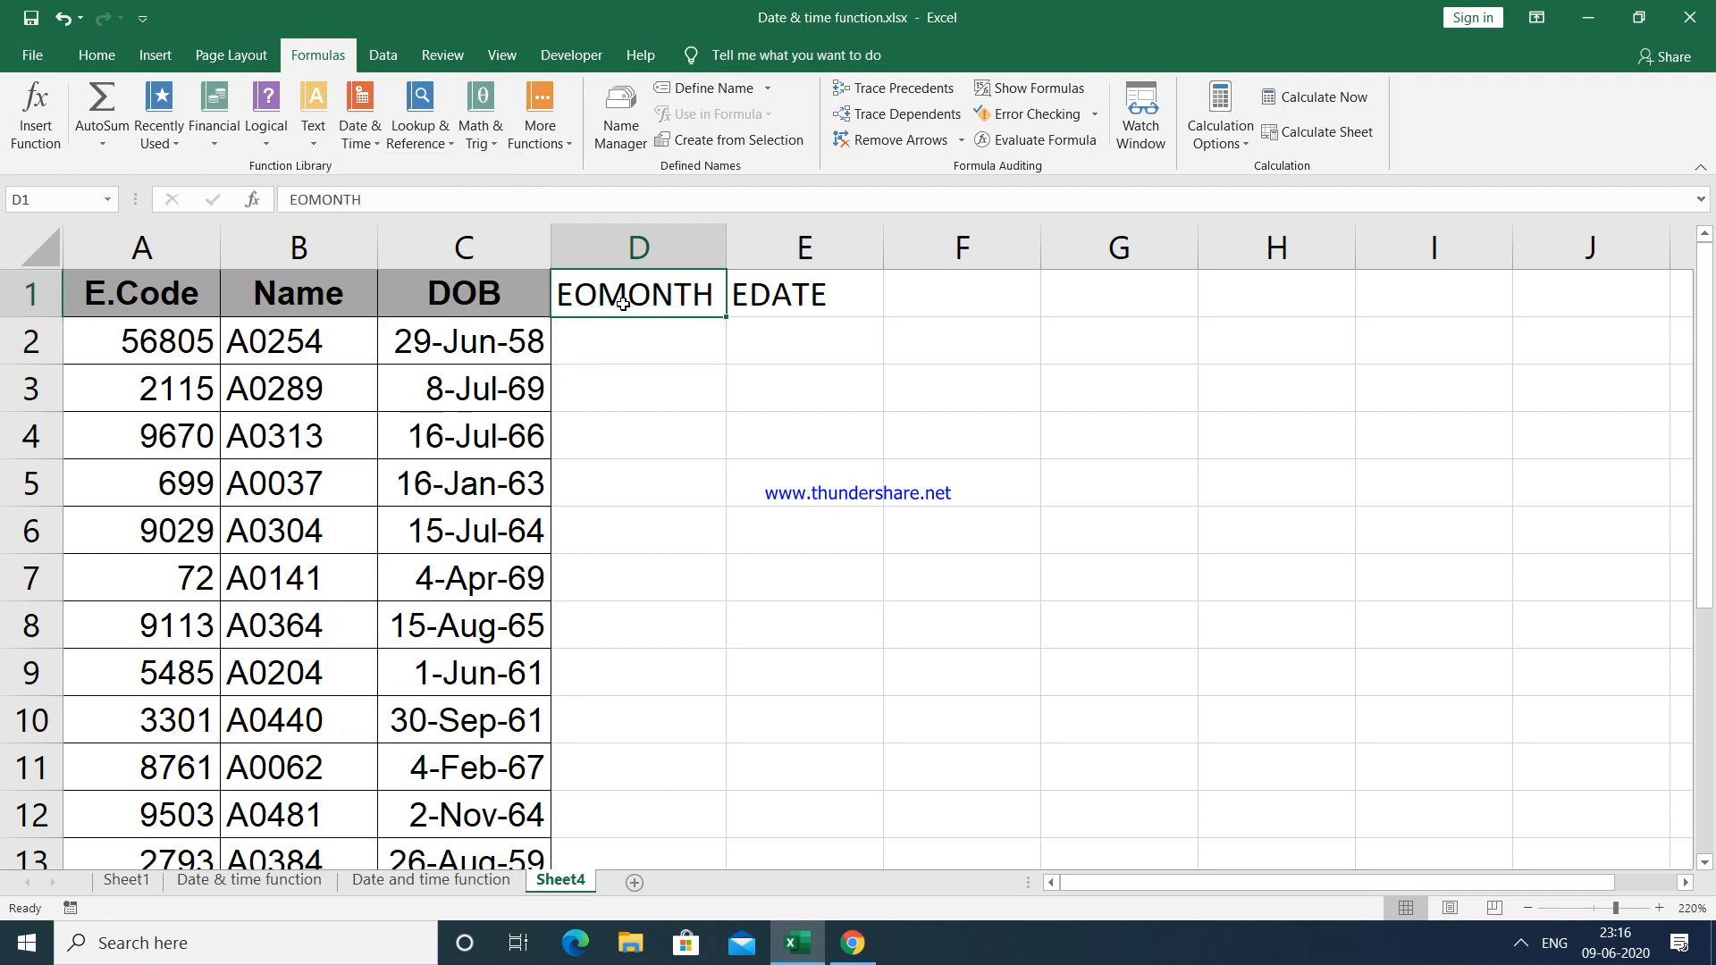
{"action": "left_click_drag", "start_coordinate": [684, 288], "coordinate": [816, 292]}
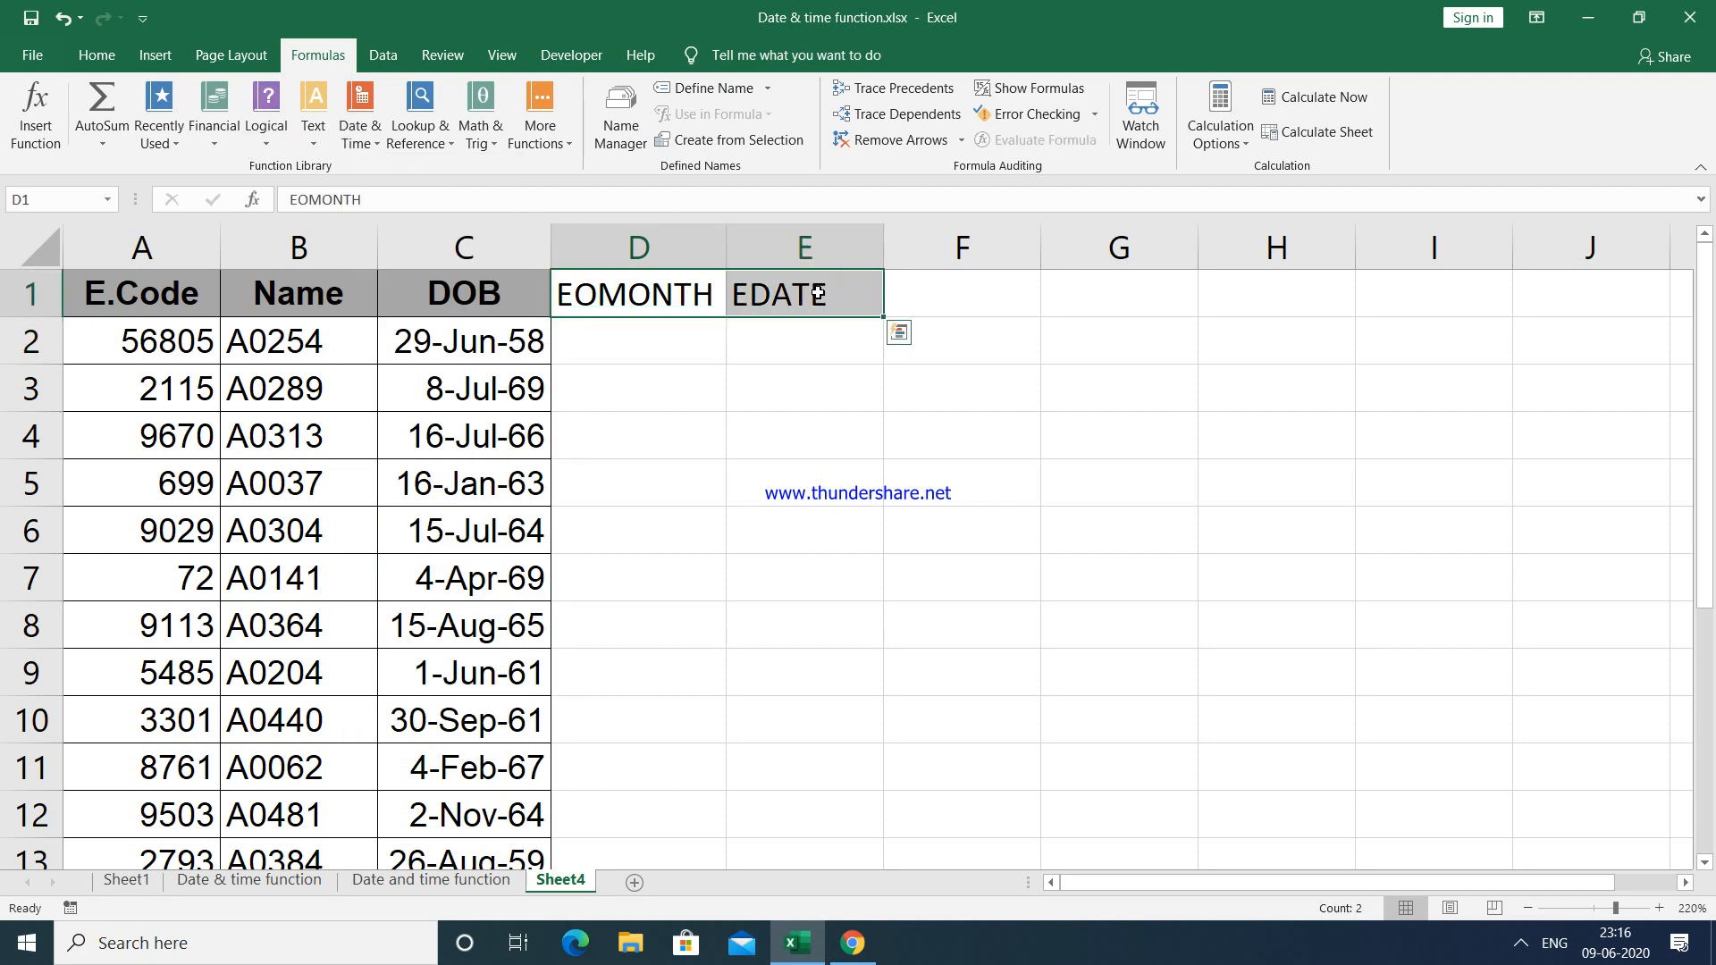
{"action": "left_click", "coordinate": [100, 55]}
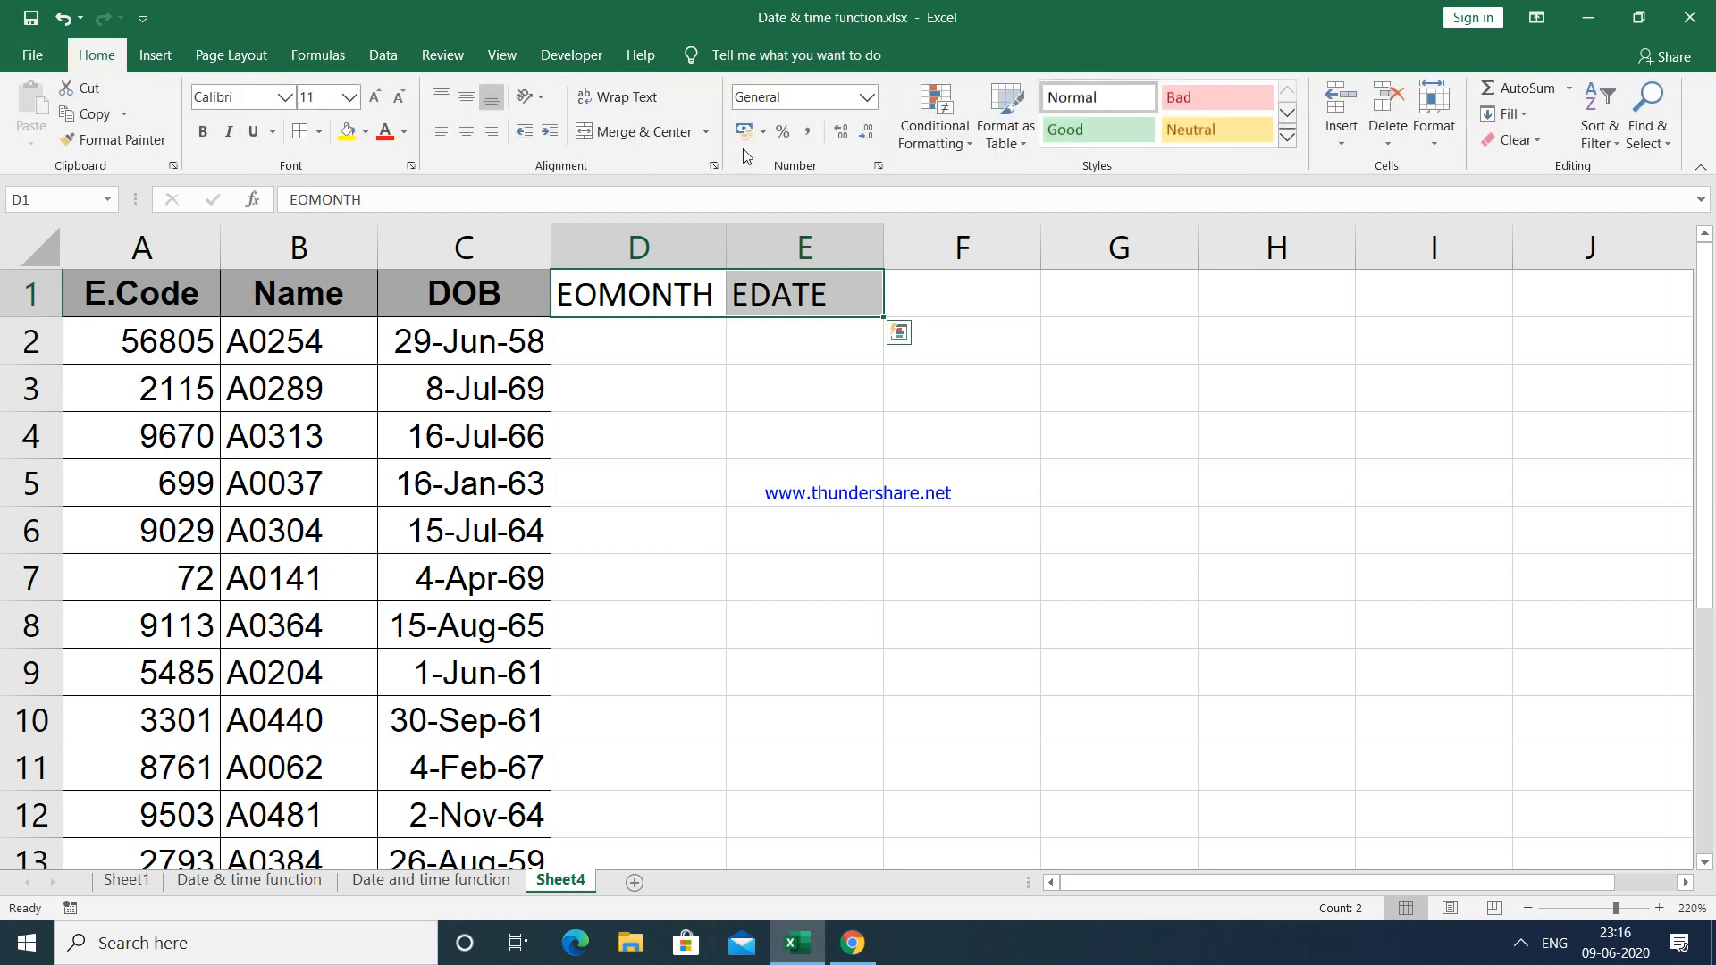
{"action": "left_click", "coordinate": [1135, 127]}
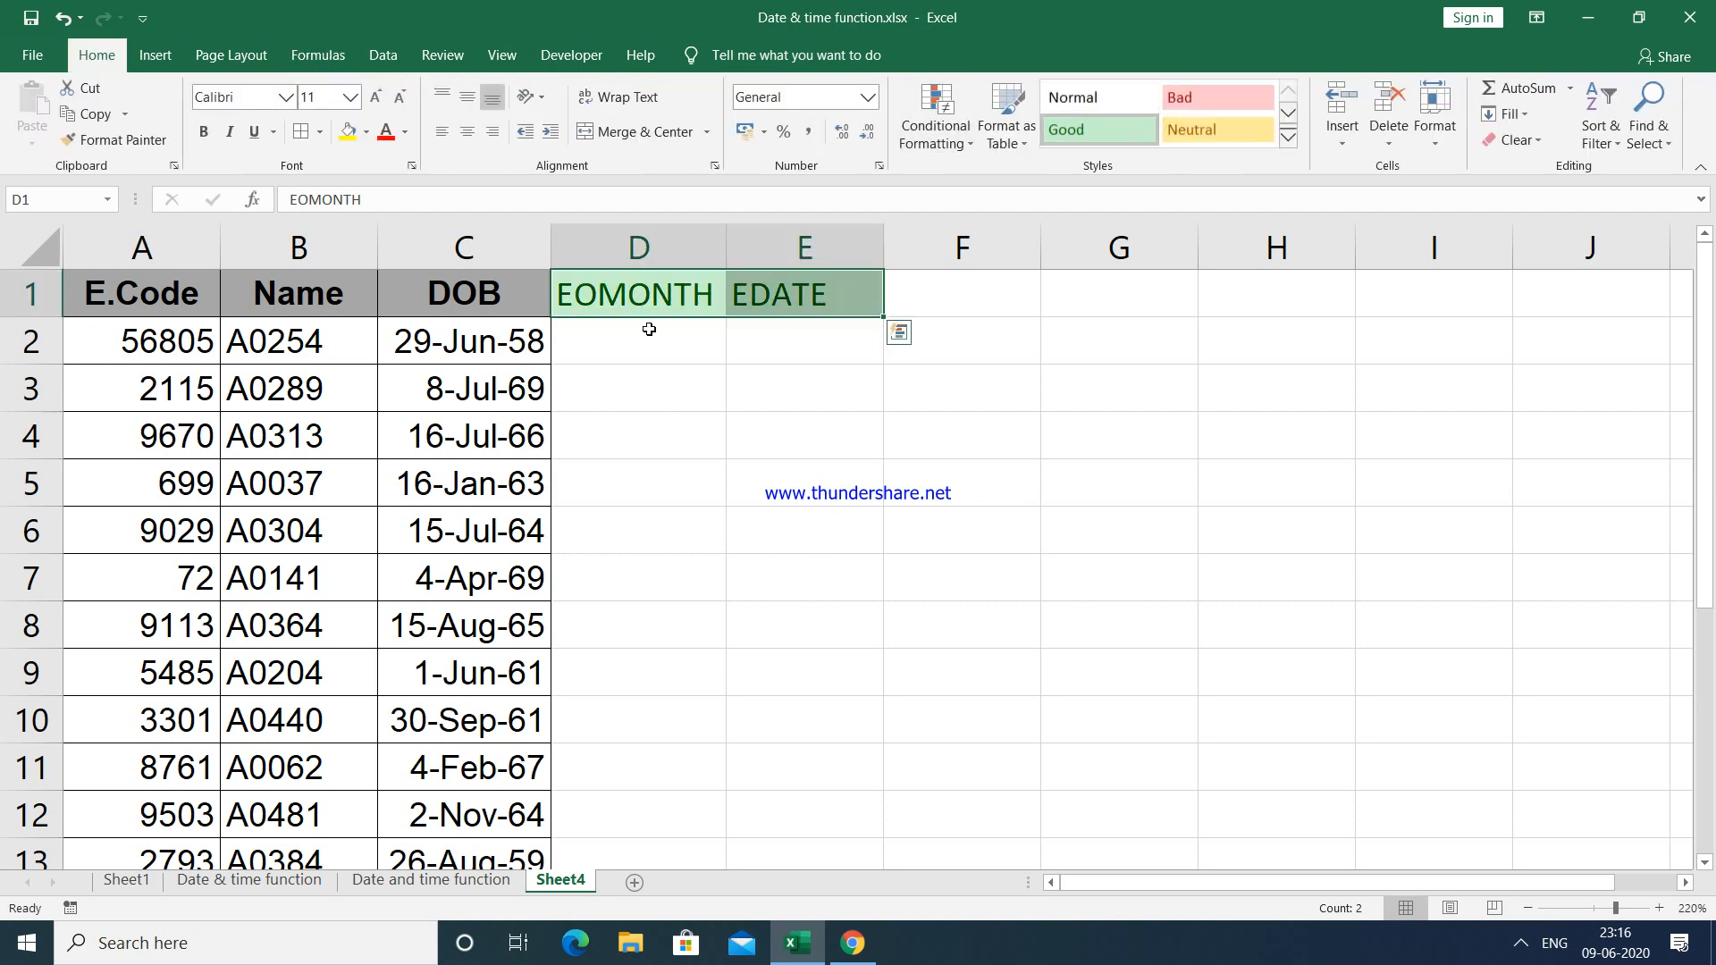
{"action": "key", "text": "ctrl+b"}
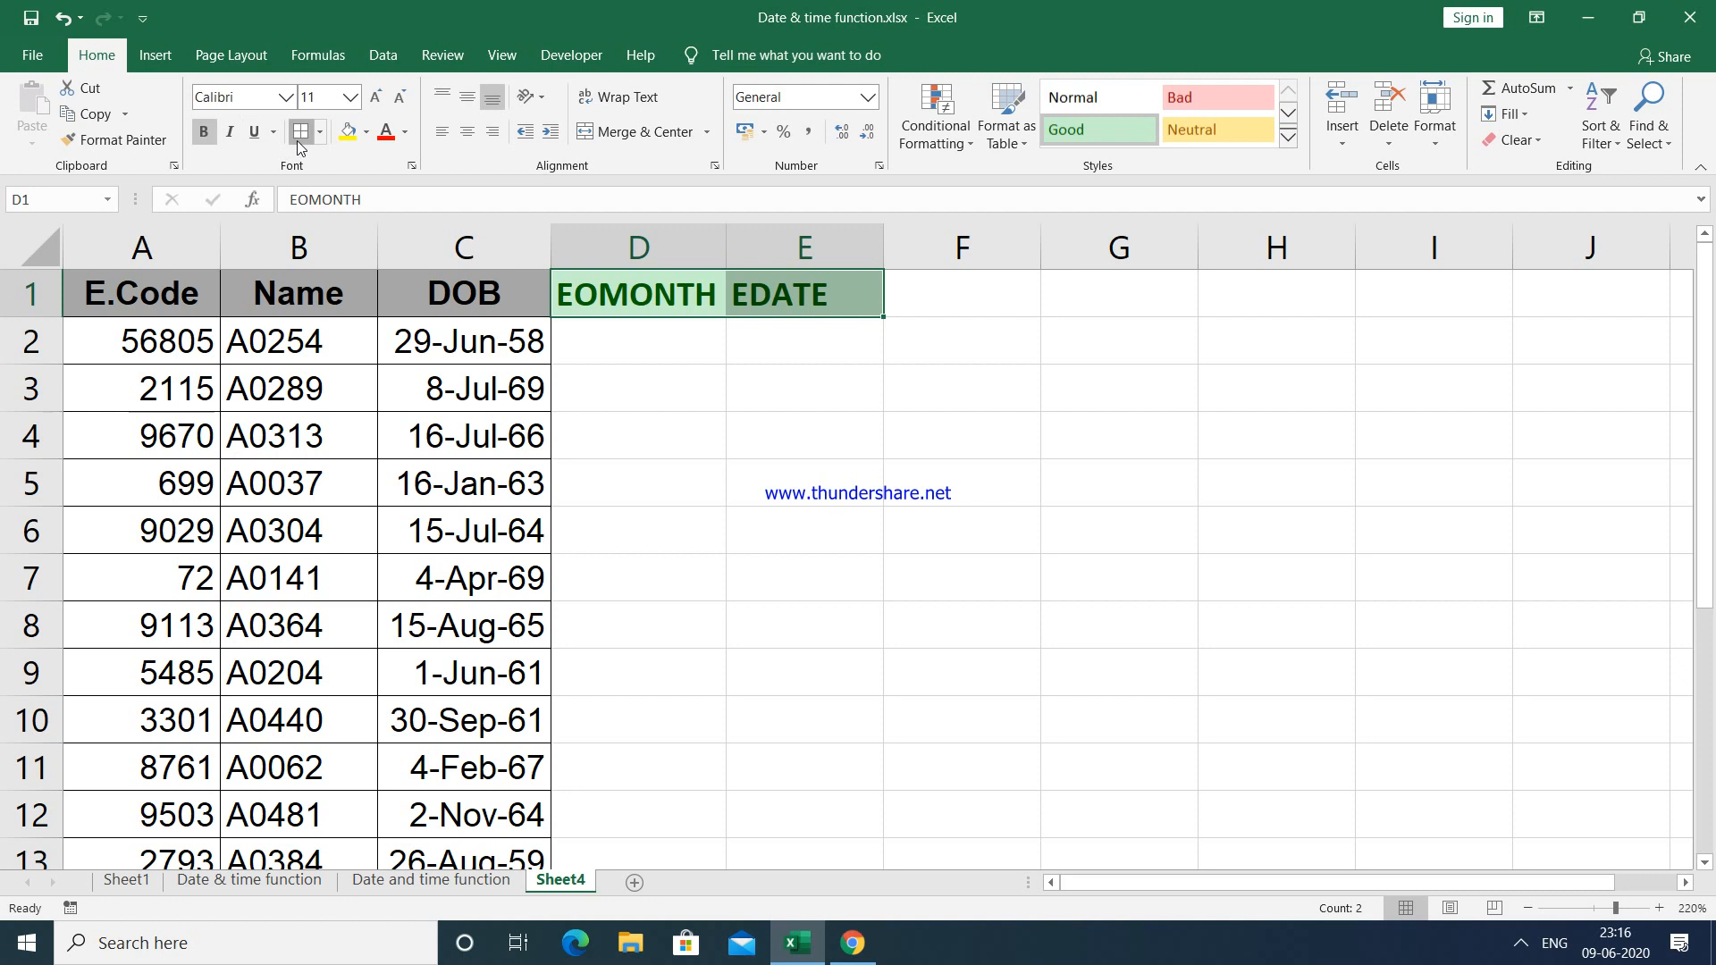
Step: Enter =EOMONTH(C2,0) in D2 and fill the formula down column D to the last data row
{"action": "left_click", "coordinate": [672, 331]}
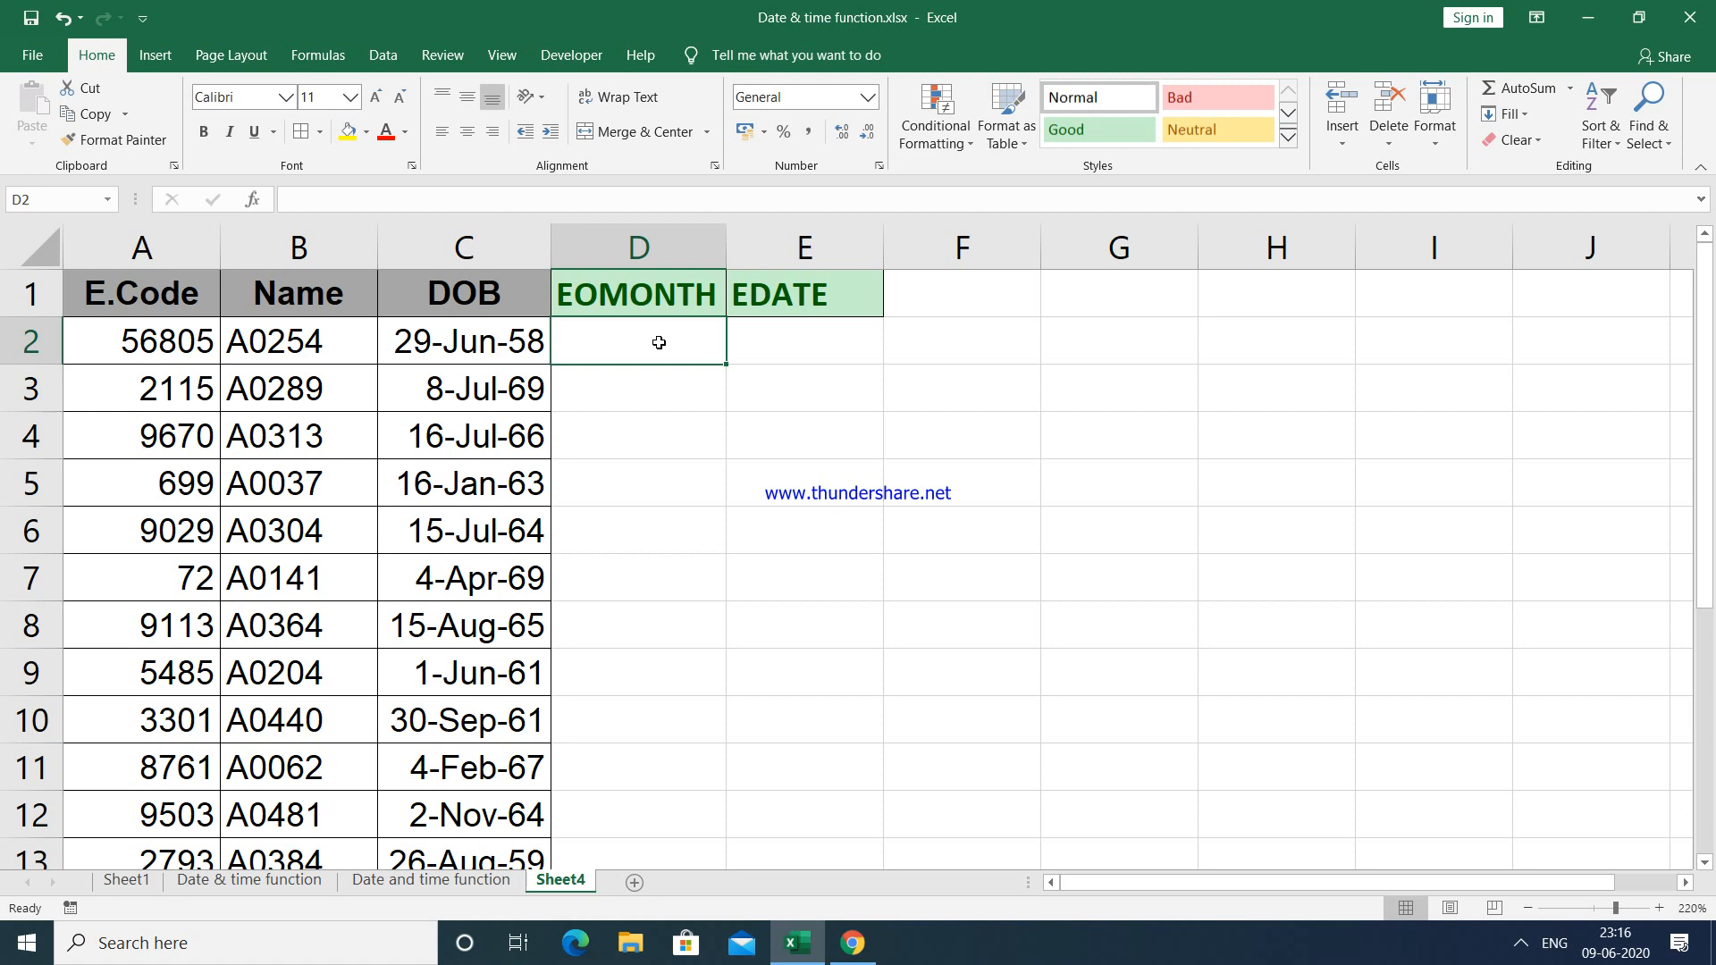
{"action": "type", "text": "="}
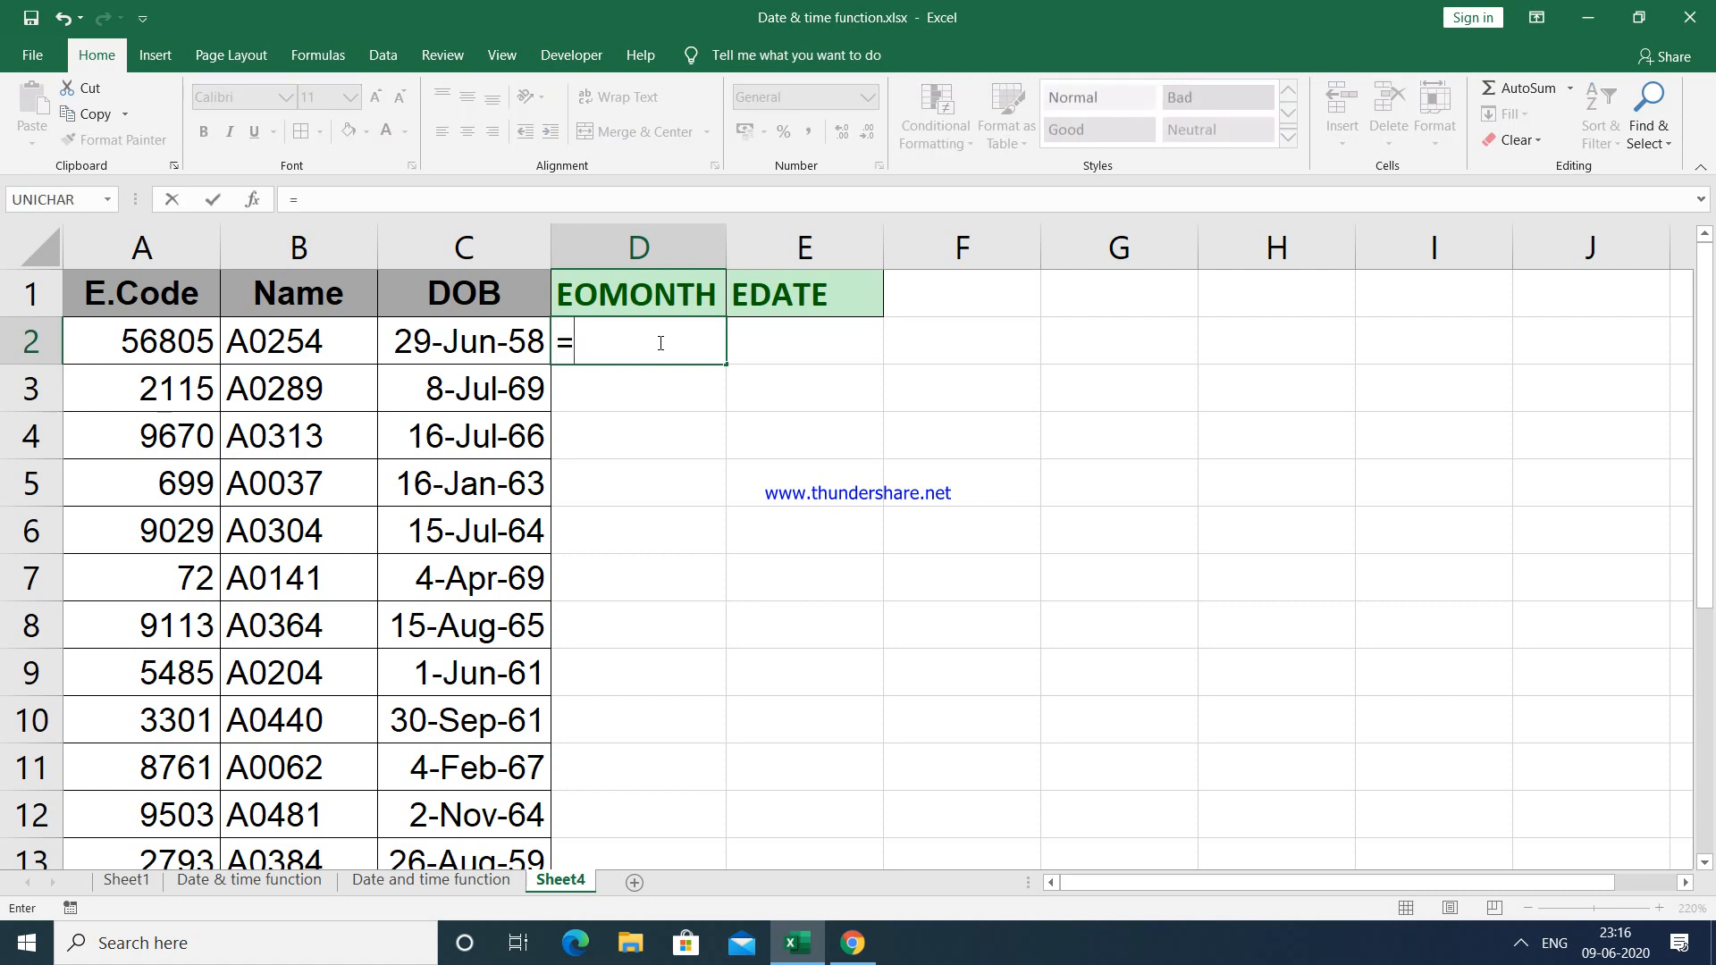
{"action": "type", "text": "eo"}
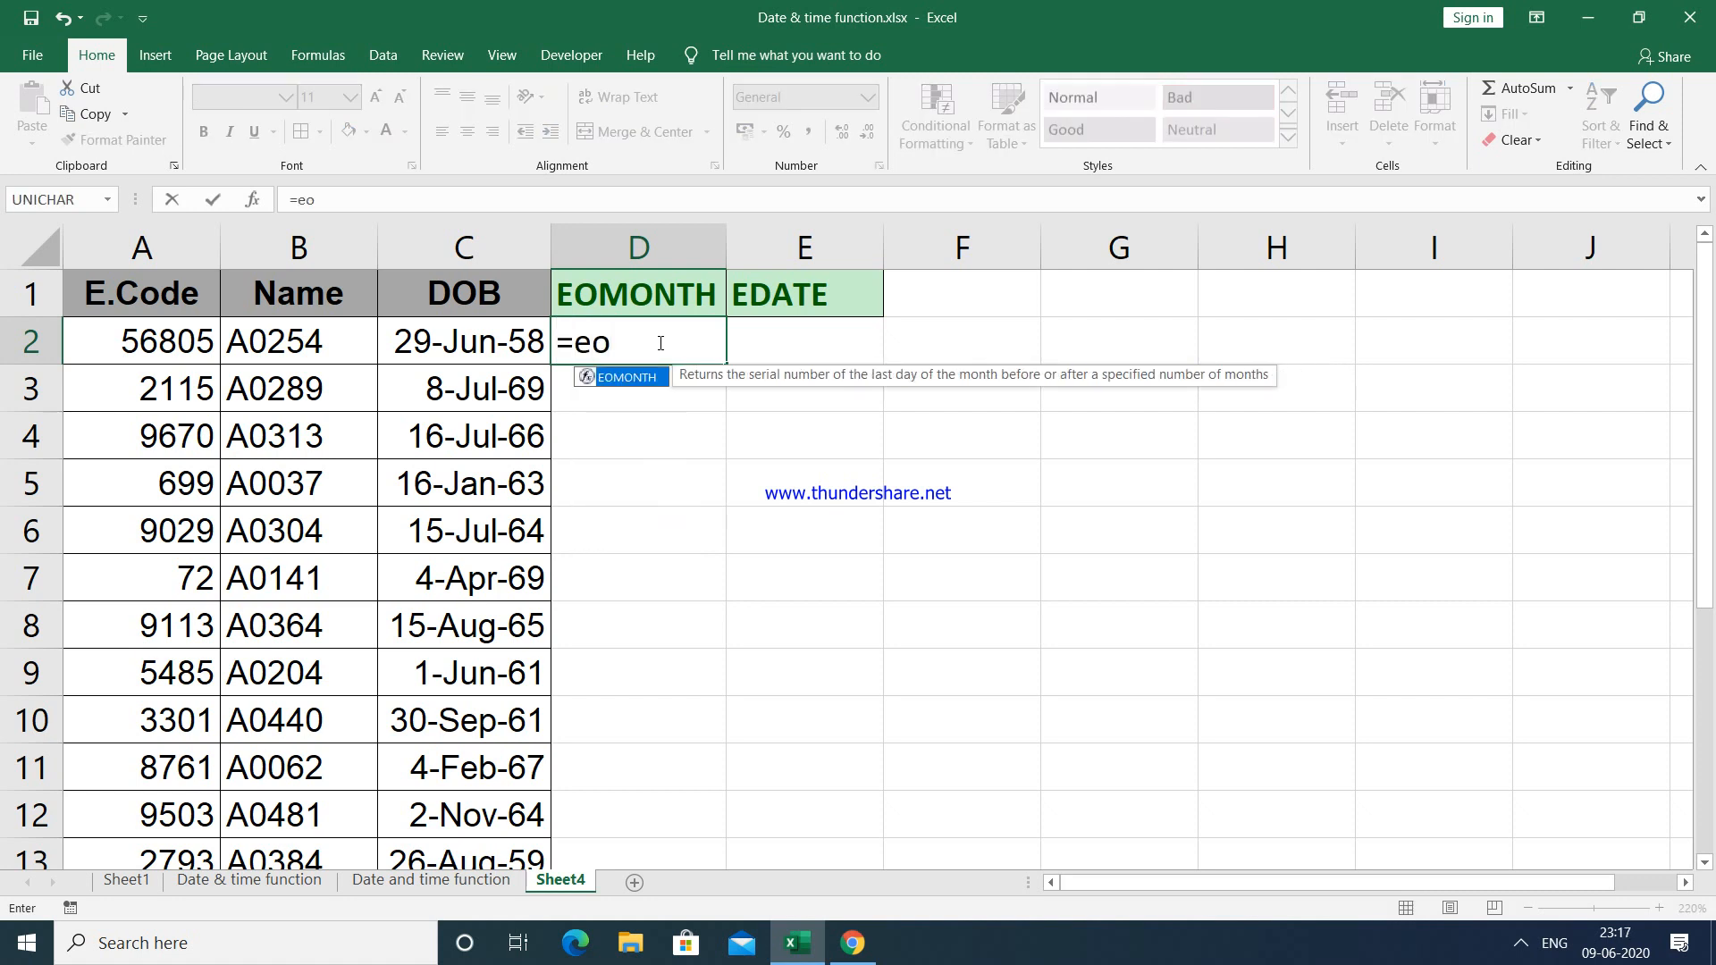
{"action": "key", "text": "Tab"}
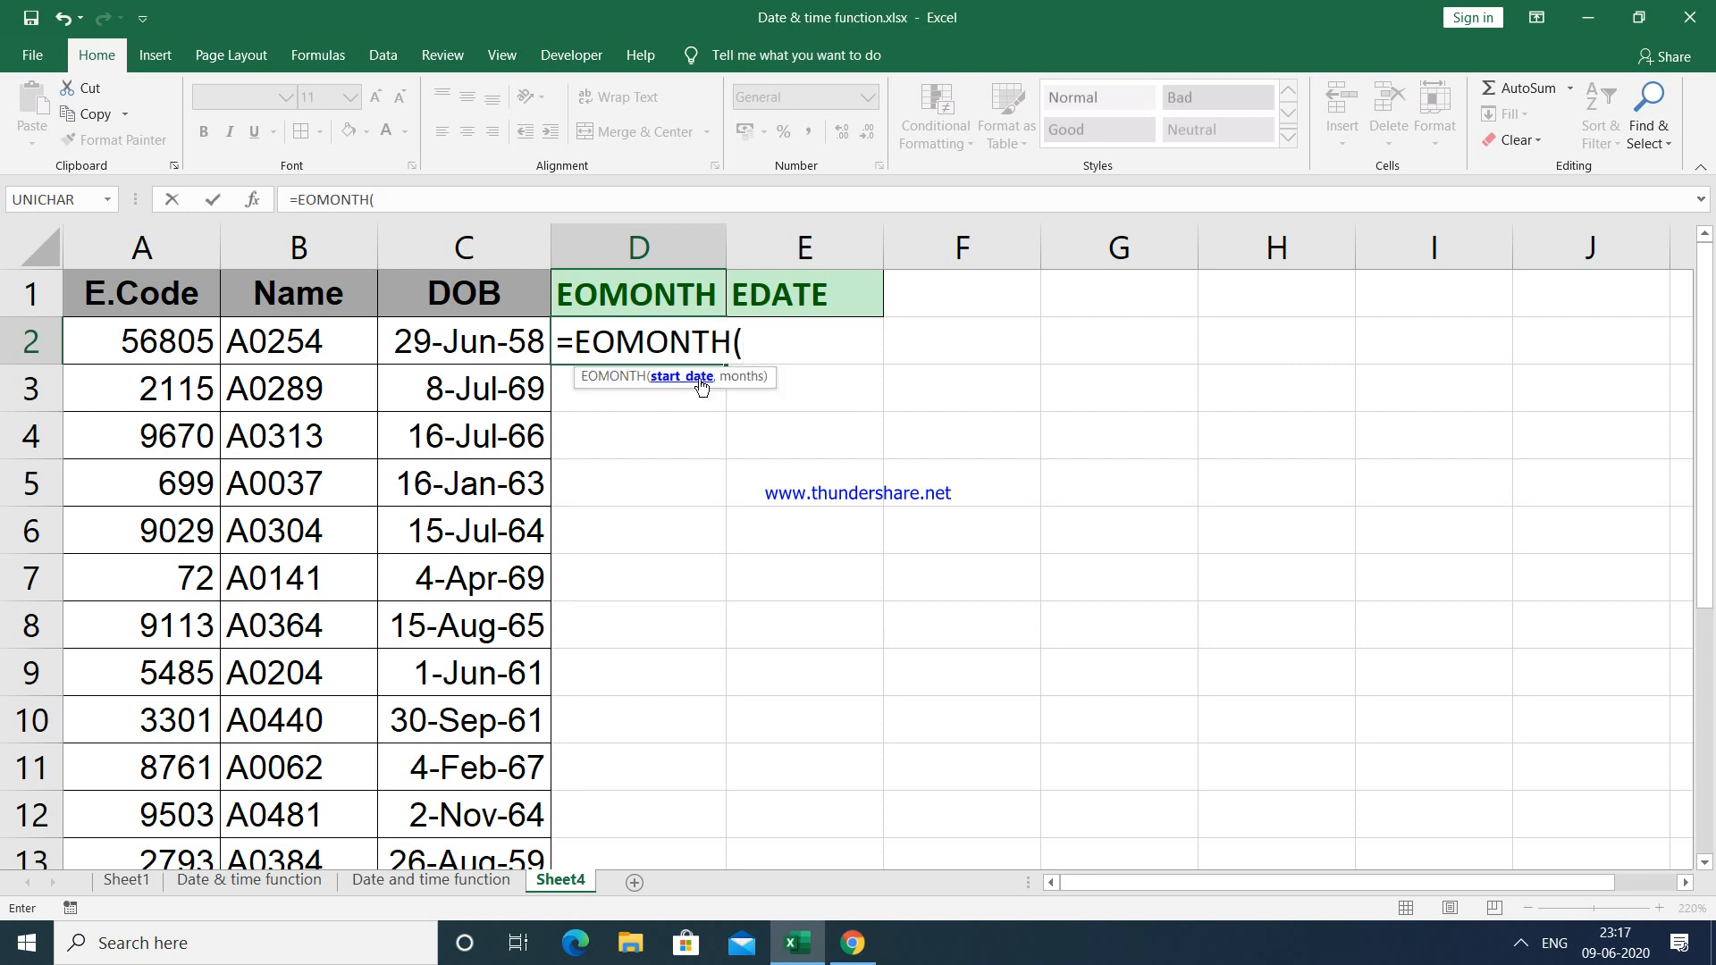
{"action": "left_click", "coordinate": [480, 338]}
{"action": "left_click", "coordinate": [480, 339]}
{"action": "type", "text": ","}
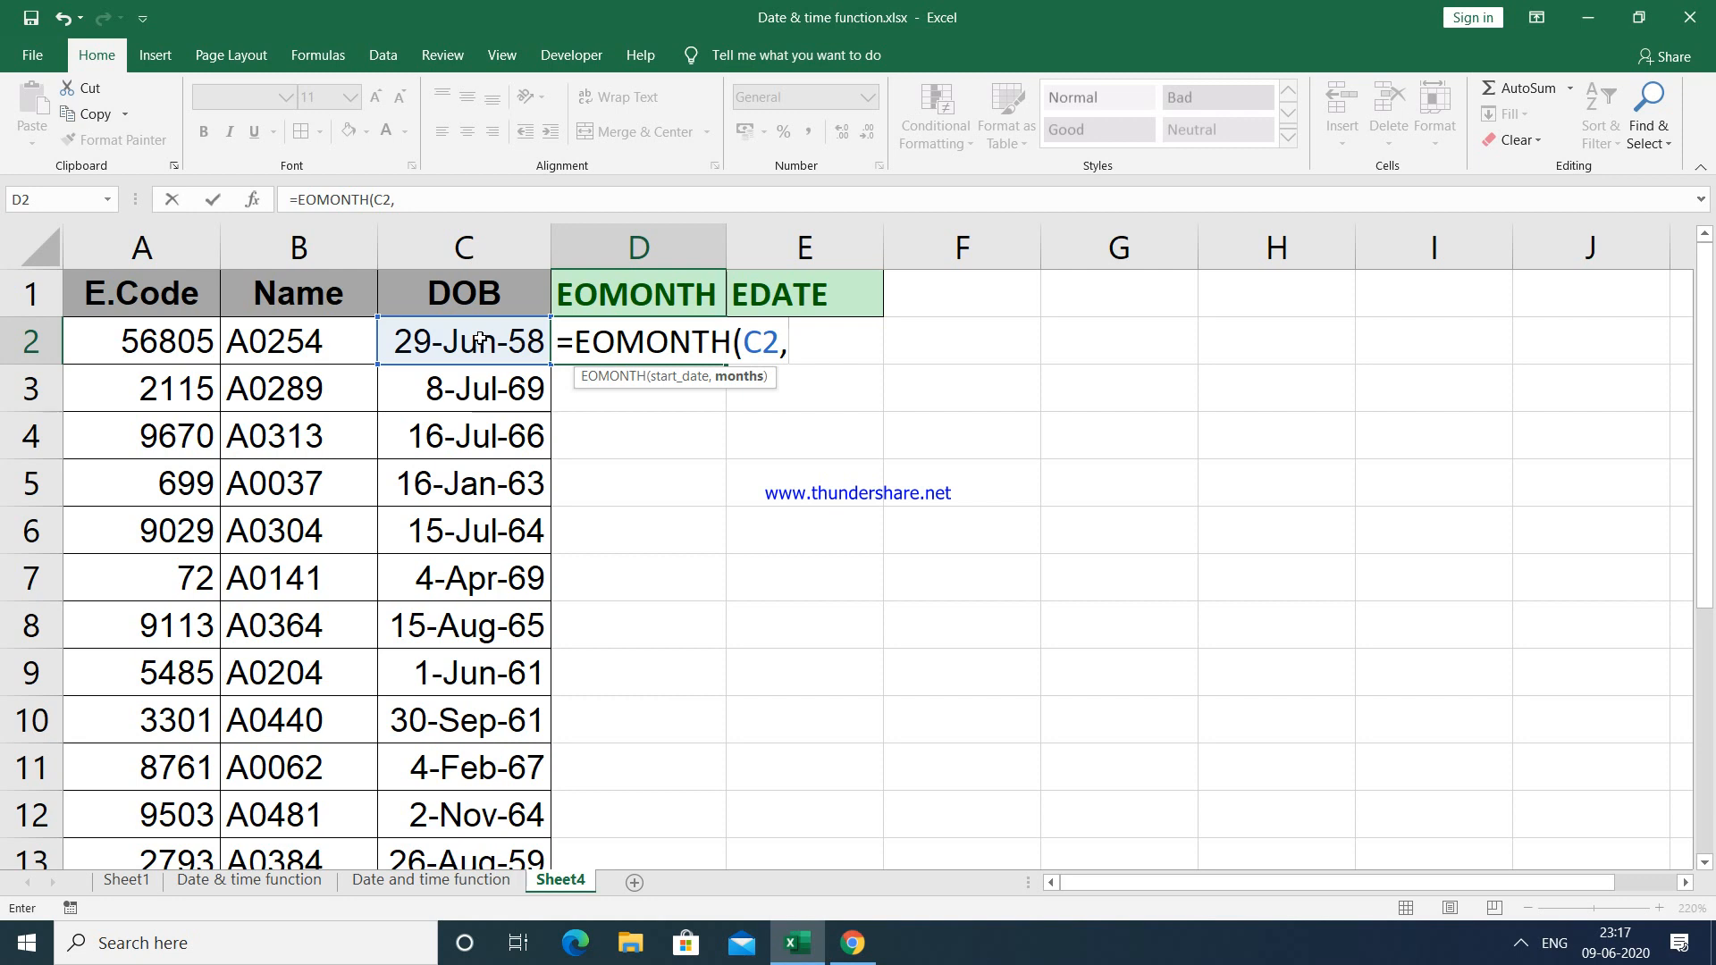
{"action": "type", "text": "0)"}
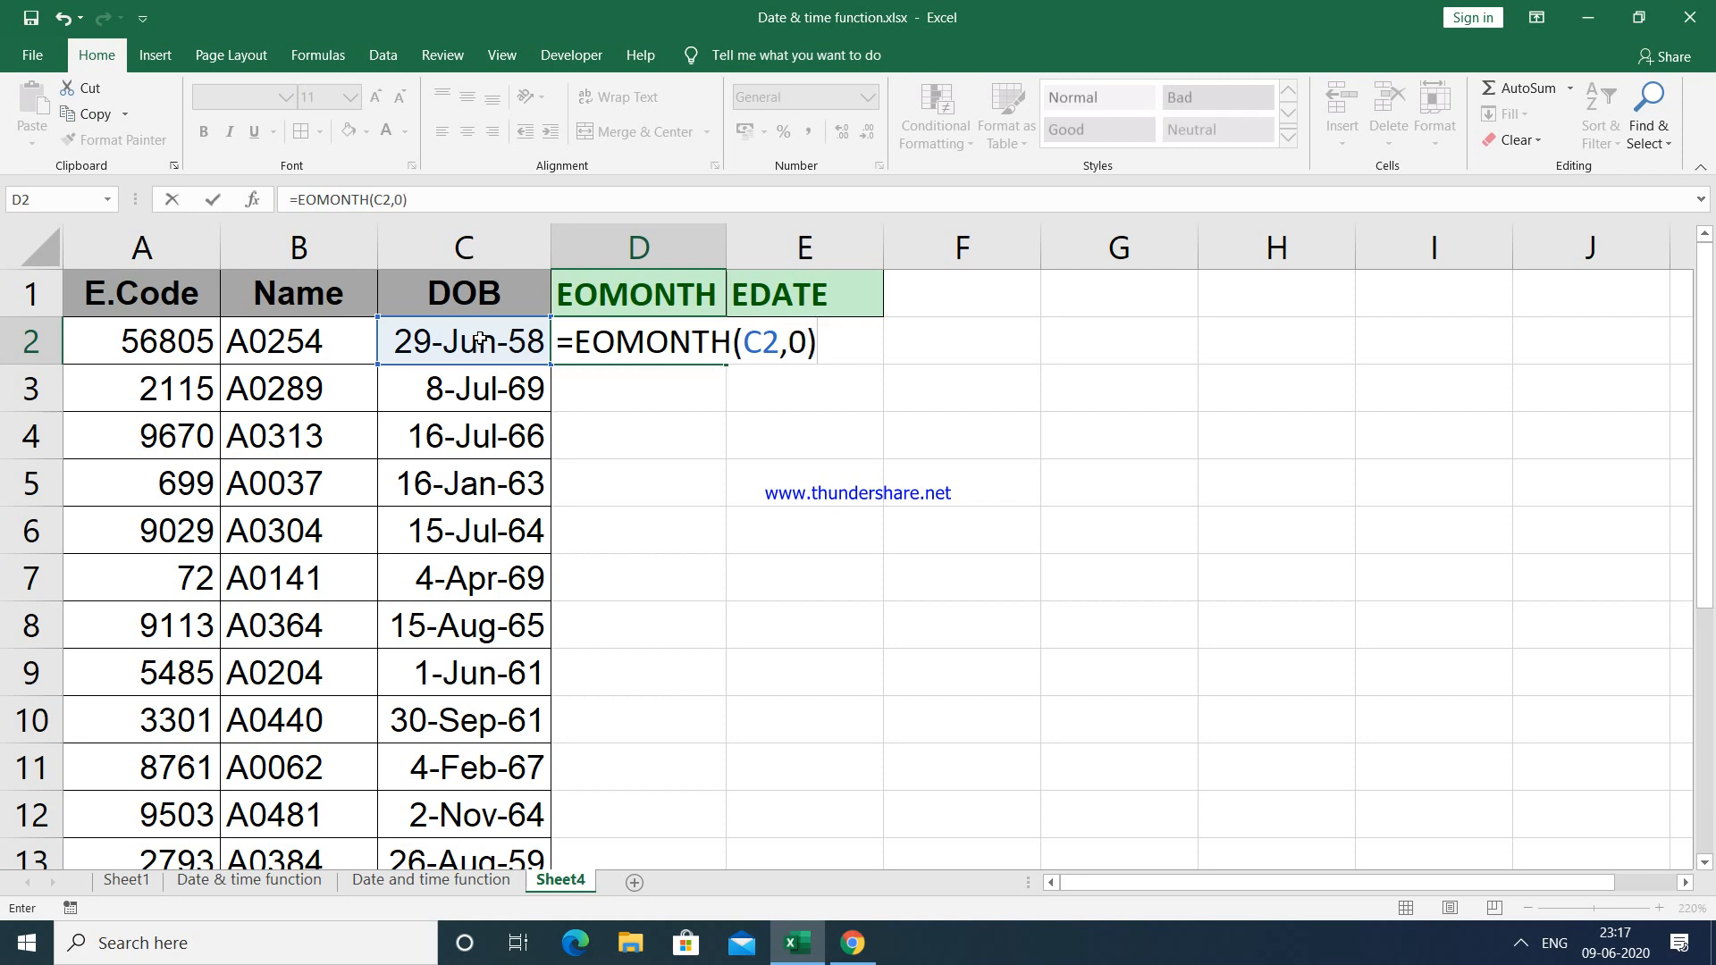
{"action": "key", "text": "Return"}
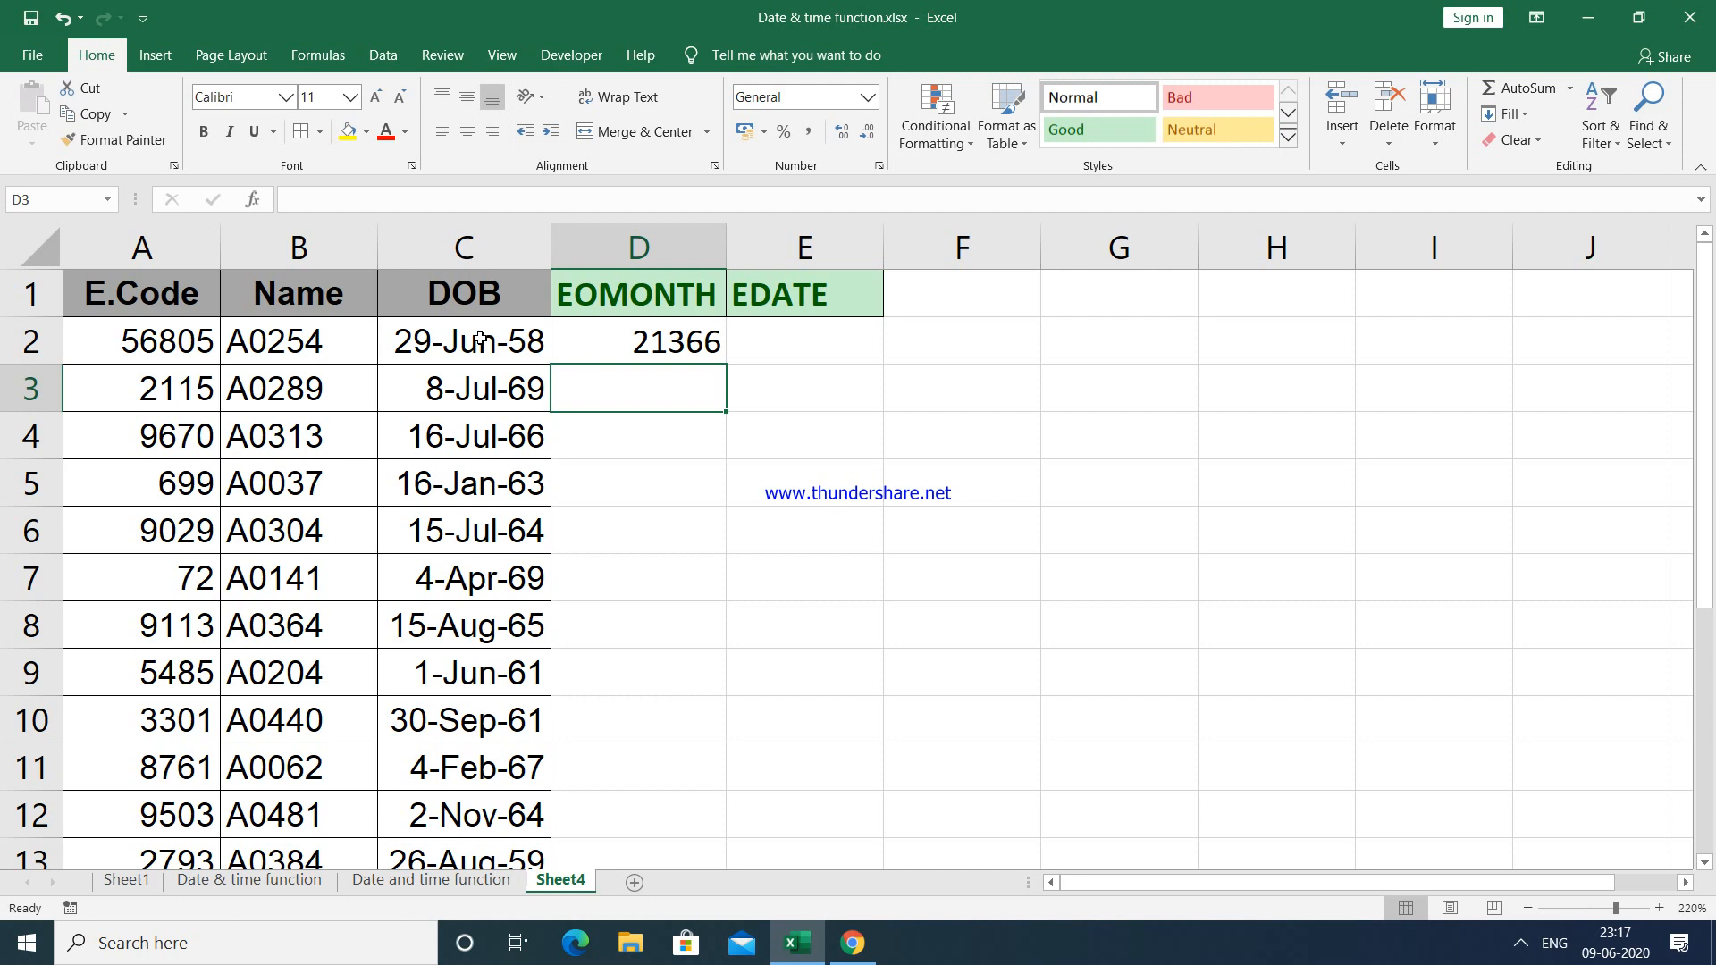
{"action": "left_click", "coordinate": [645, 349]}
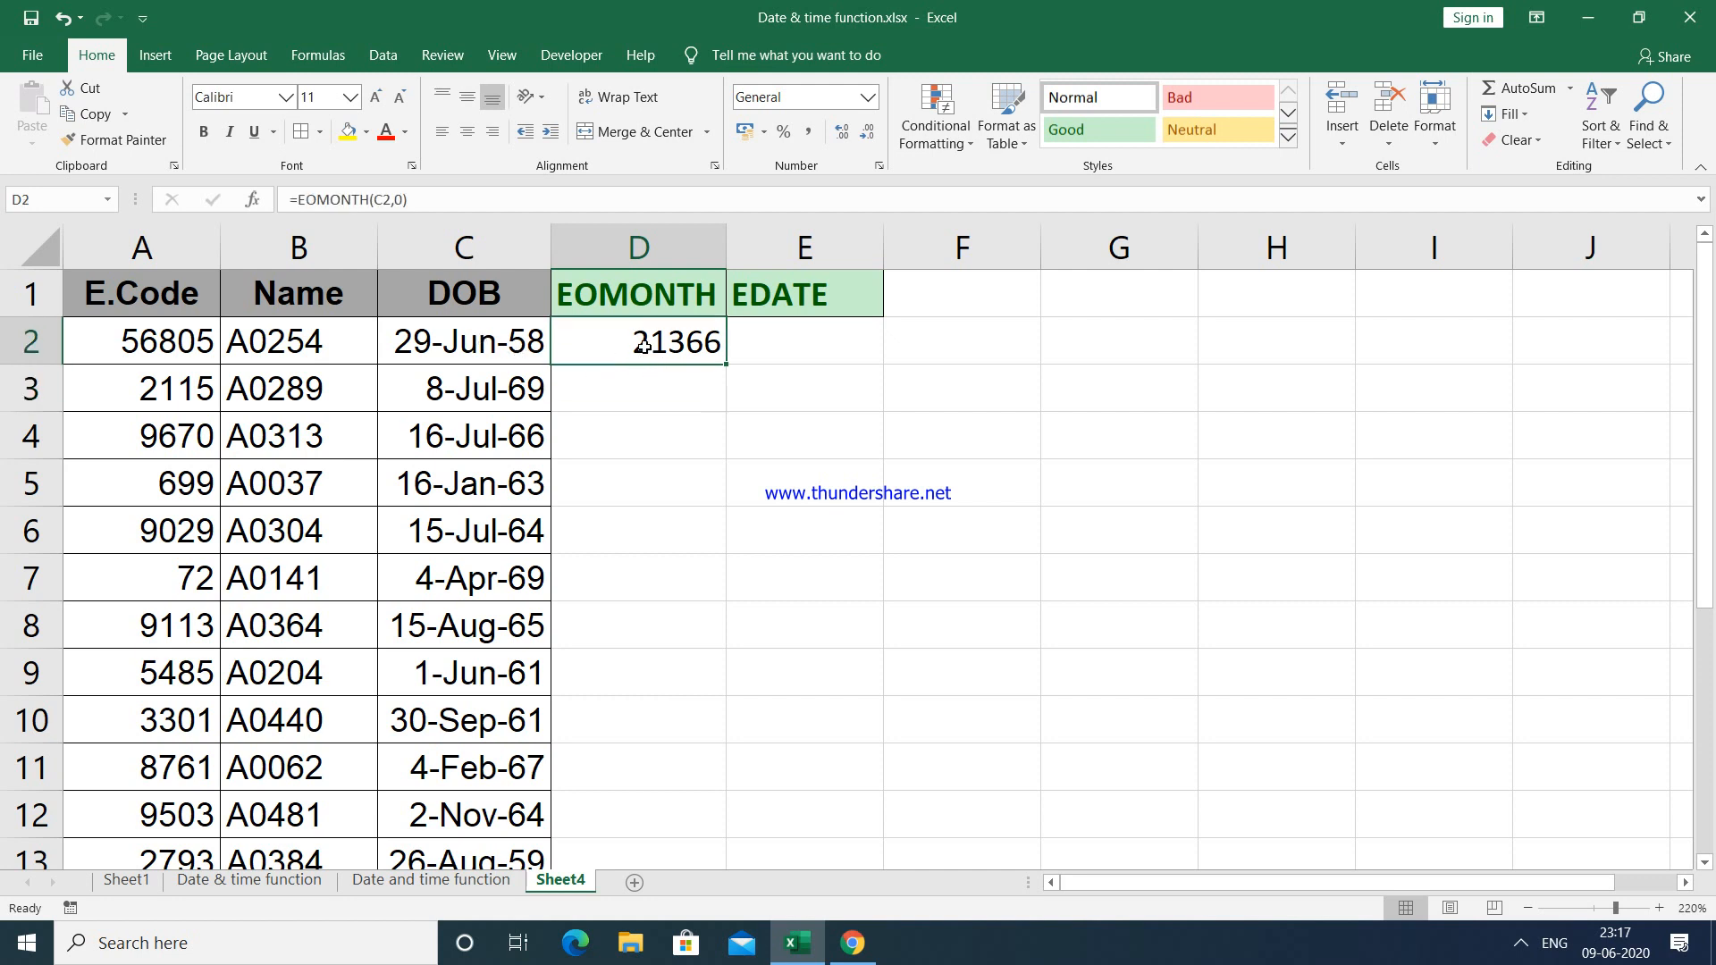
{"action": "double_click", "coordinate": [728, 364]}
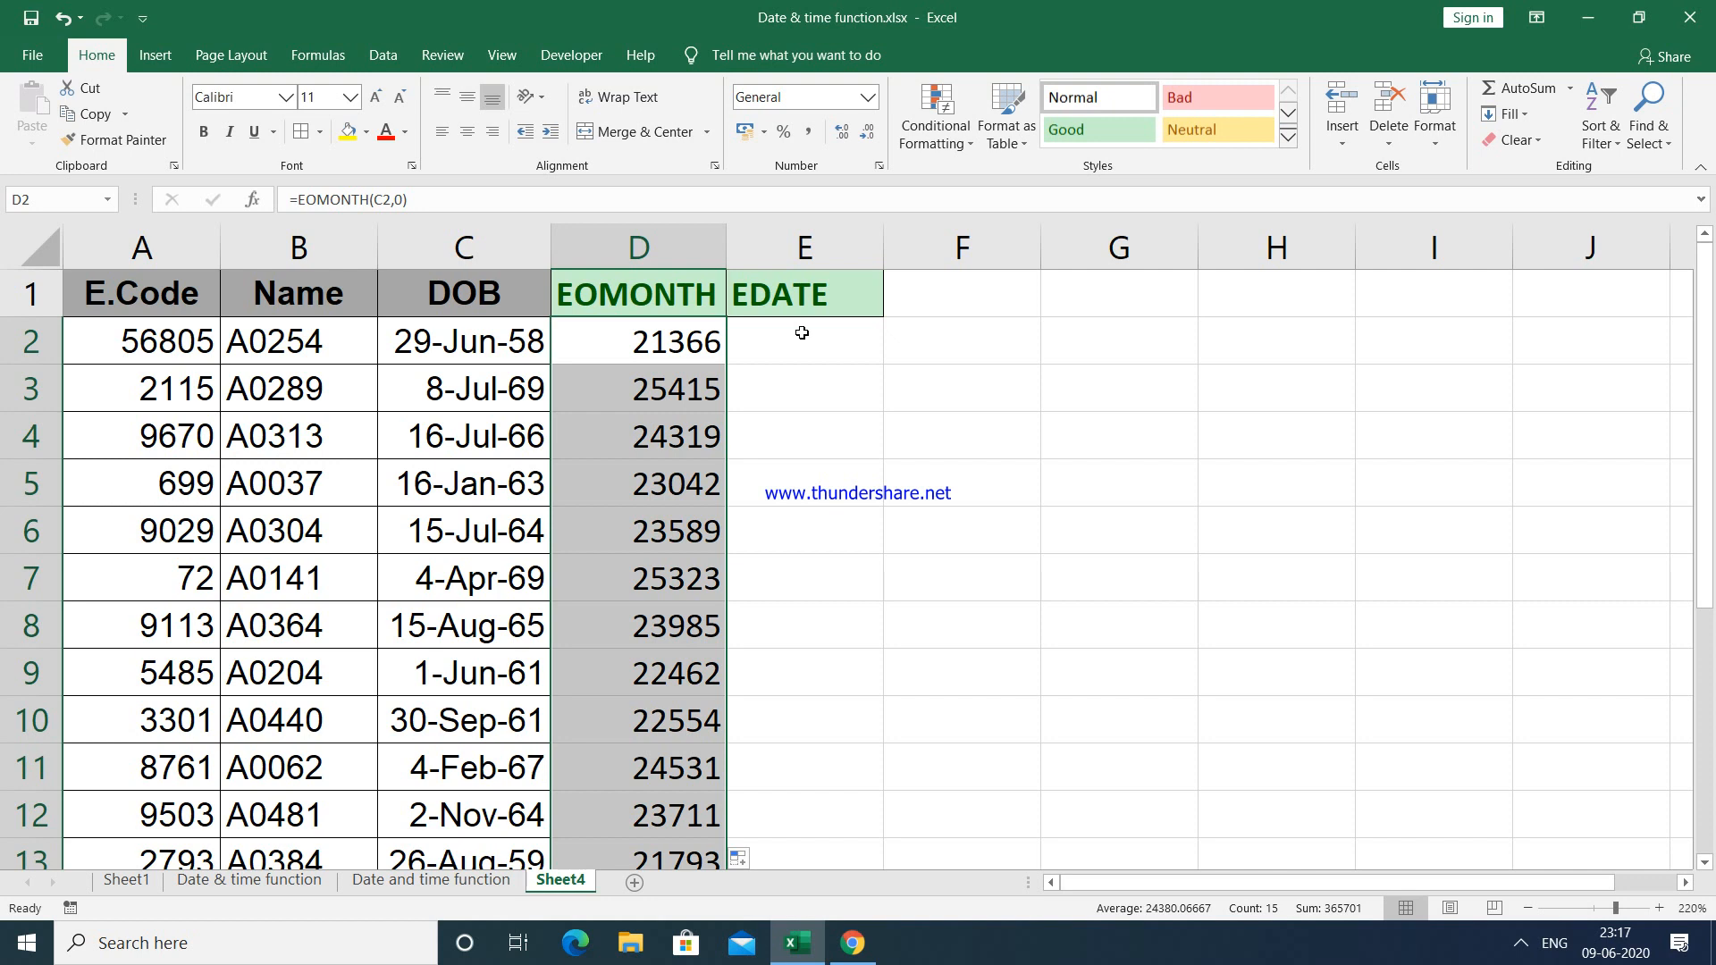
{"action": "left_click", "coordinate": [868, 100]}
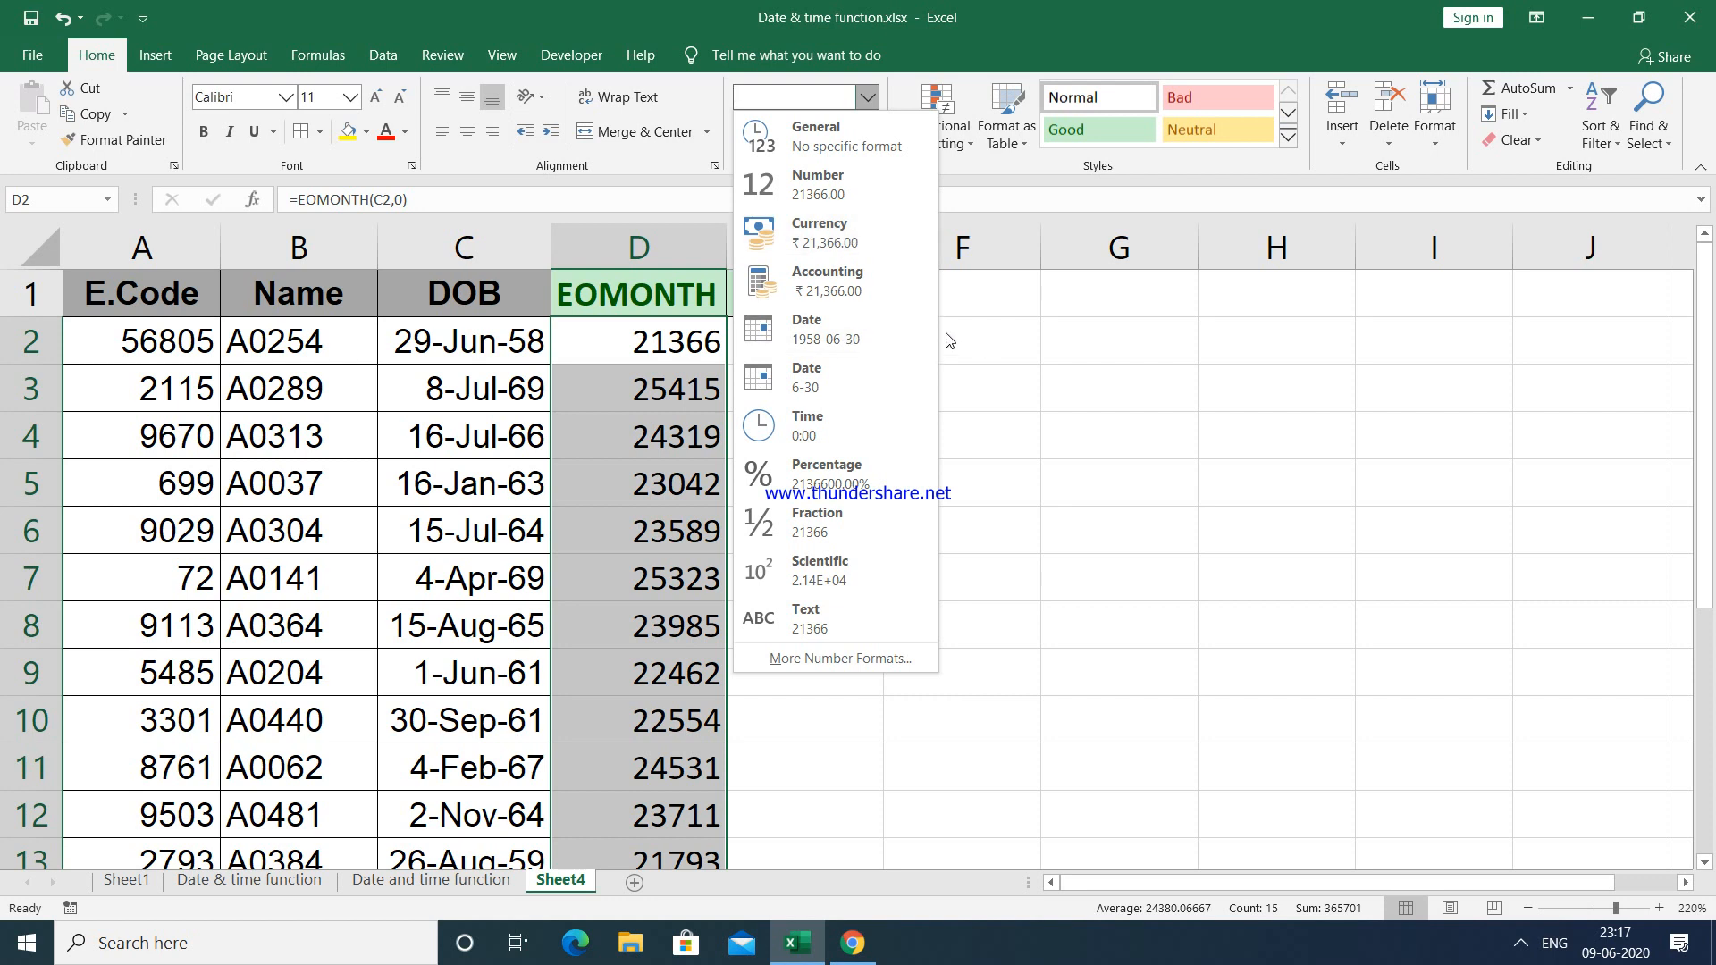
{"action": "left_click", "coordinate": [865, 324]}
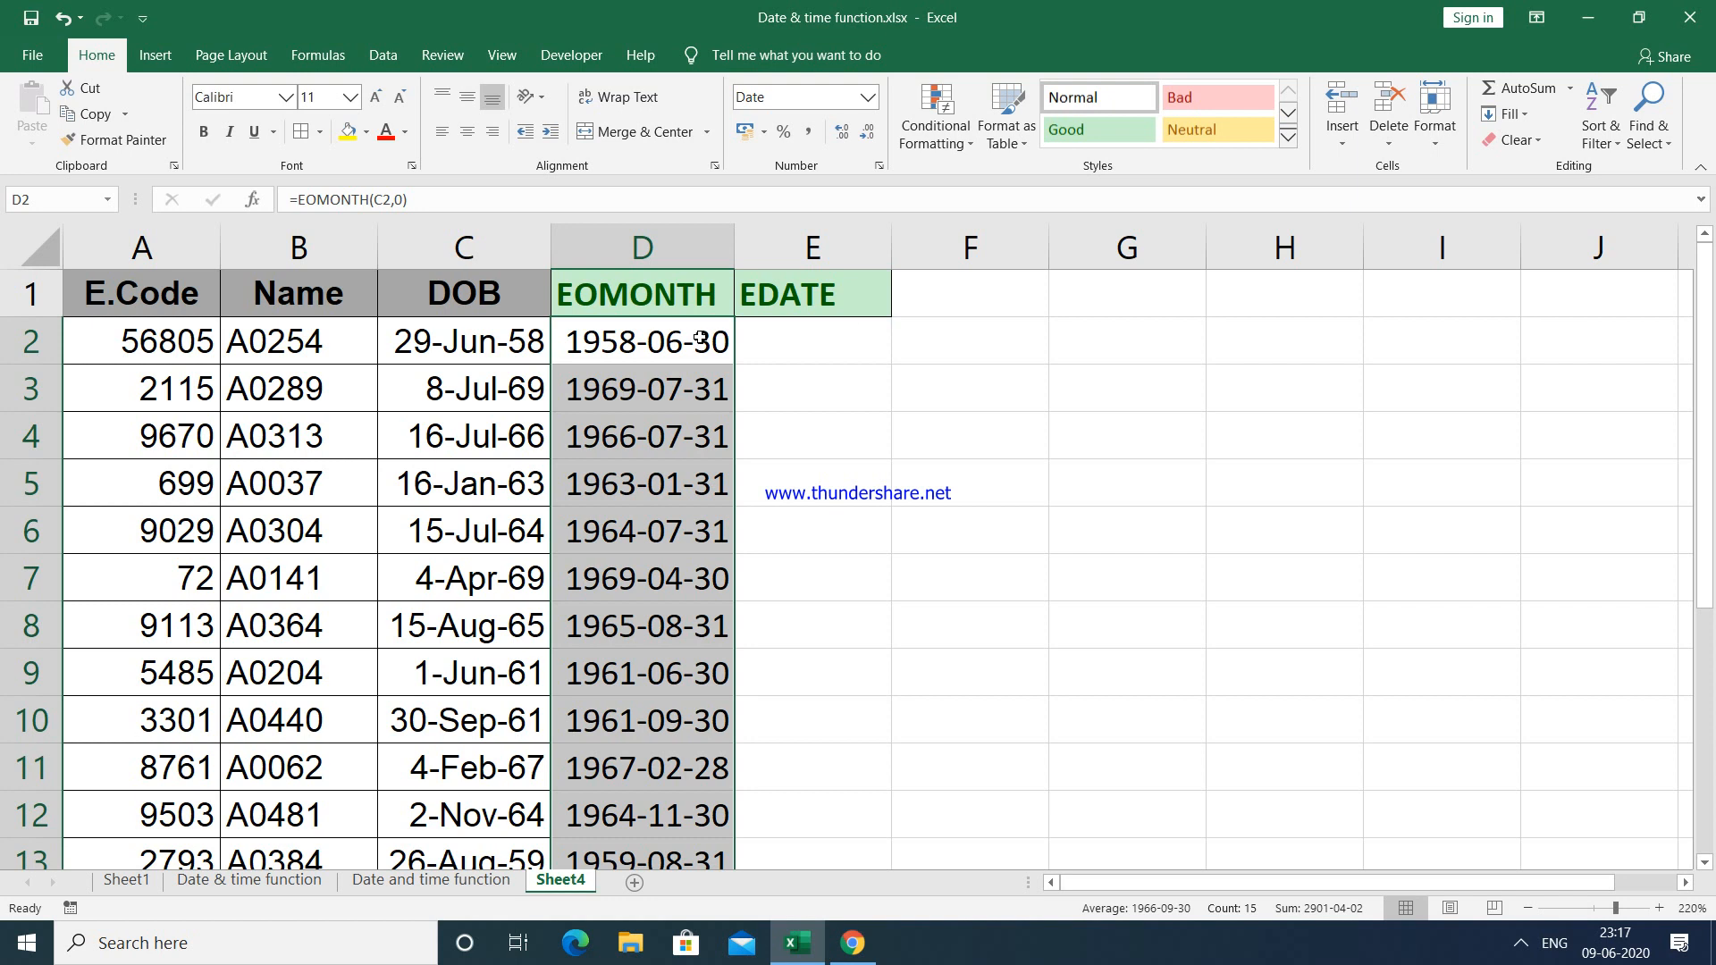
{"action": "key", "text": "ctrl+z"}
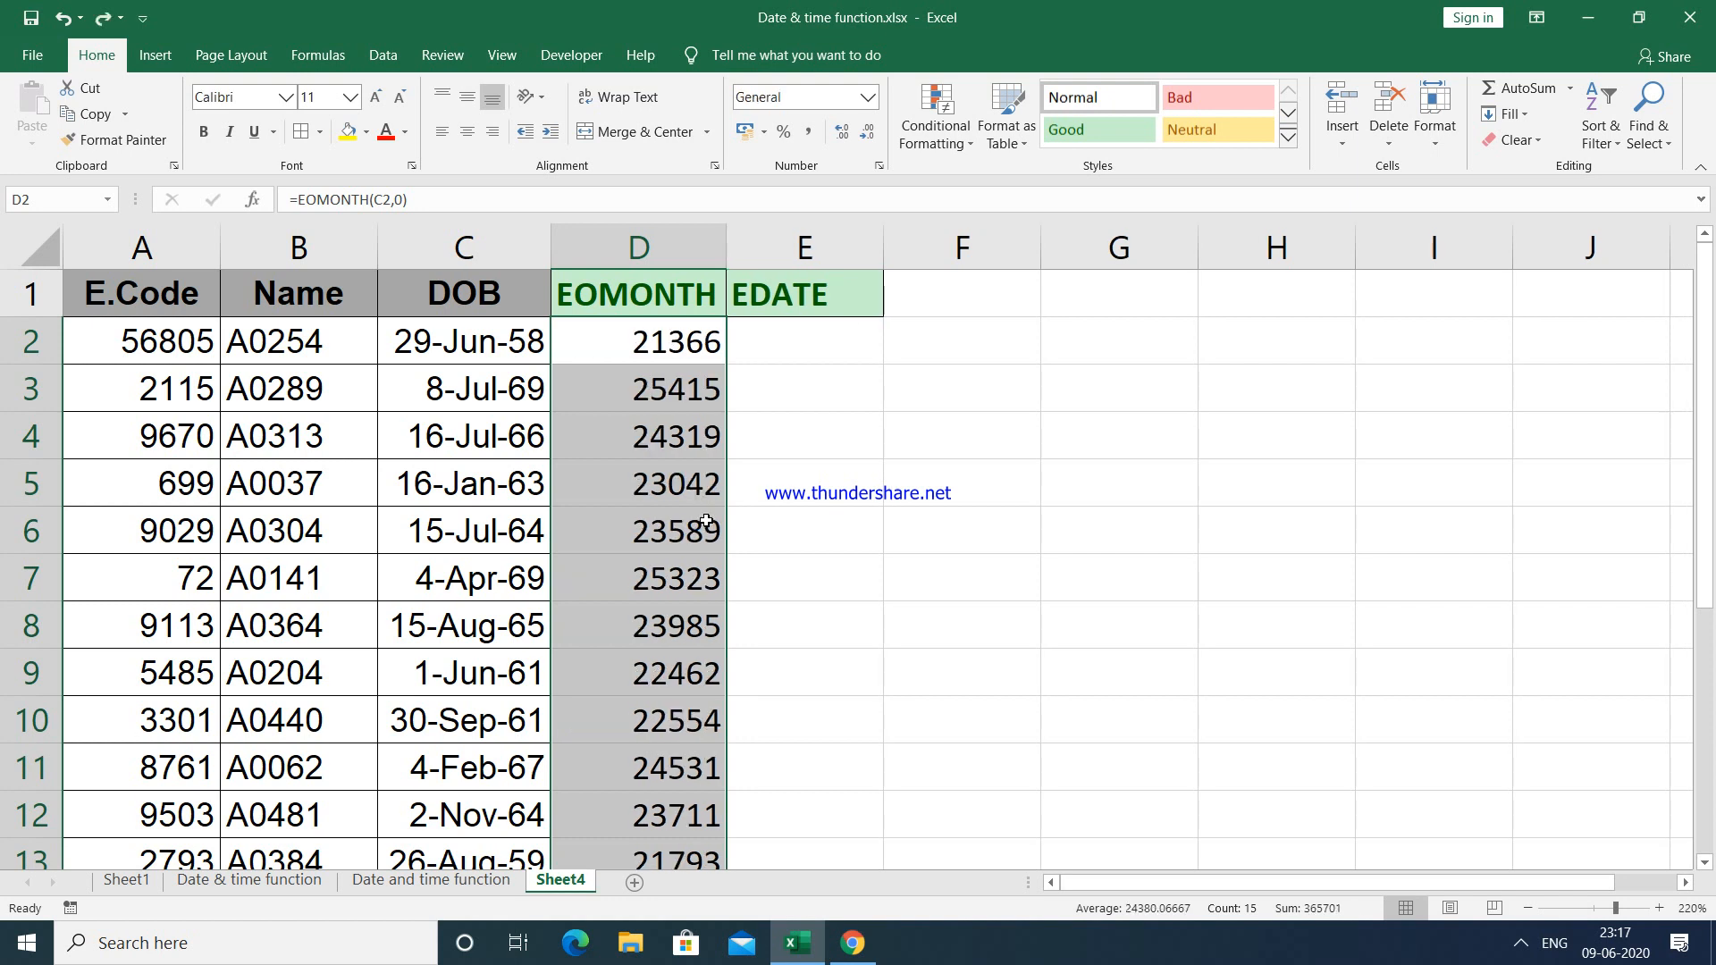
Step: Copy the date formatting of C2 onto the EOMONTH results in column D with Format Painter
{"action": "left_click", "coordinate": [473, 344]}
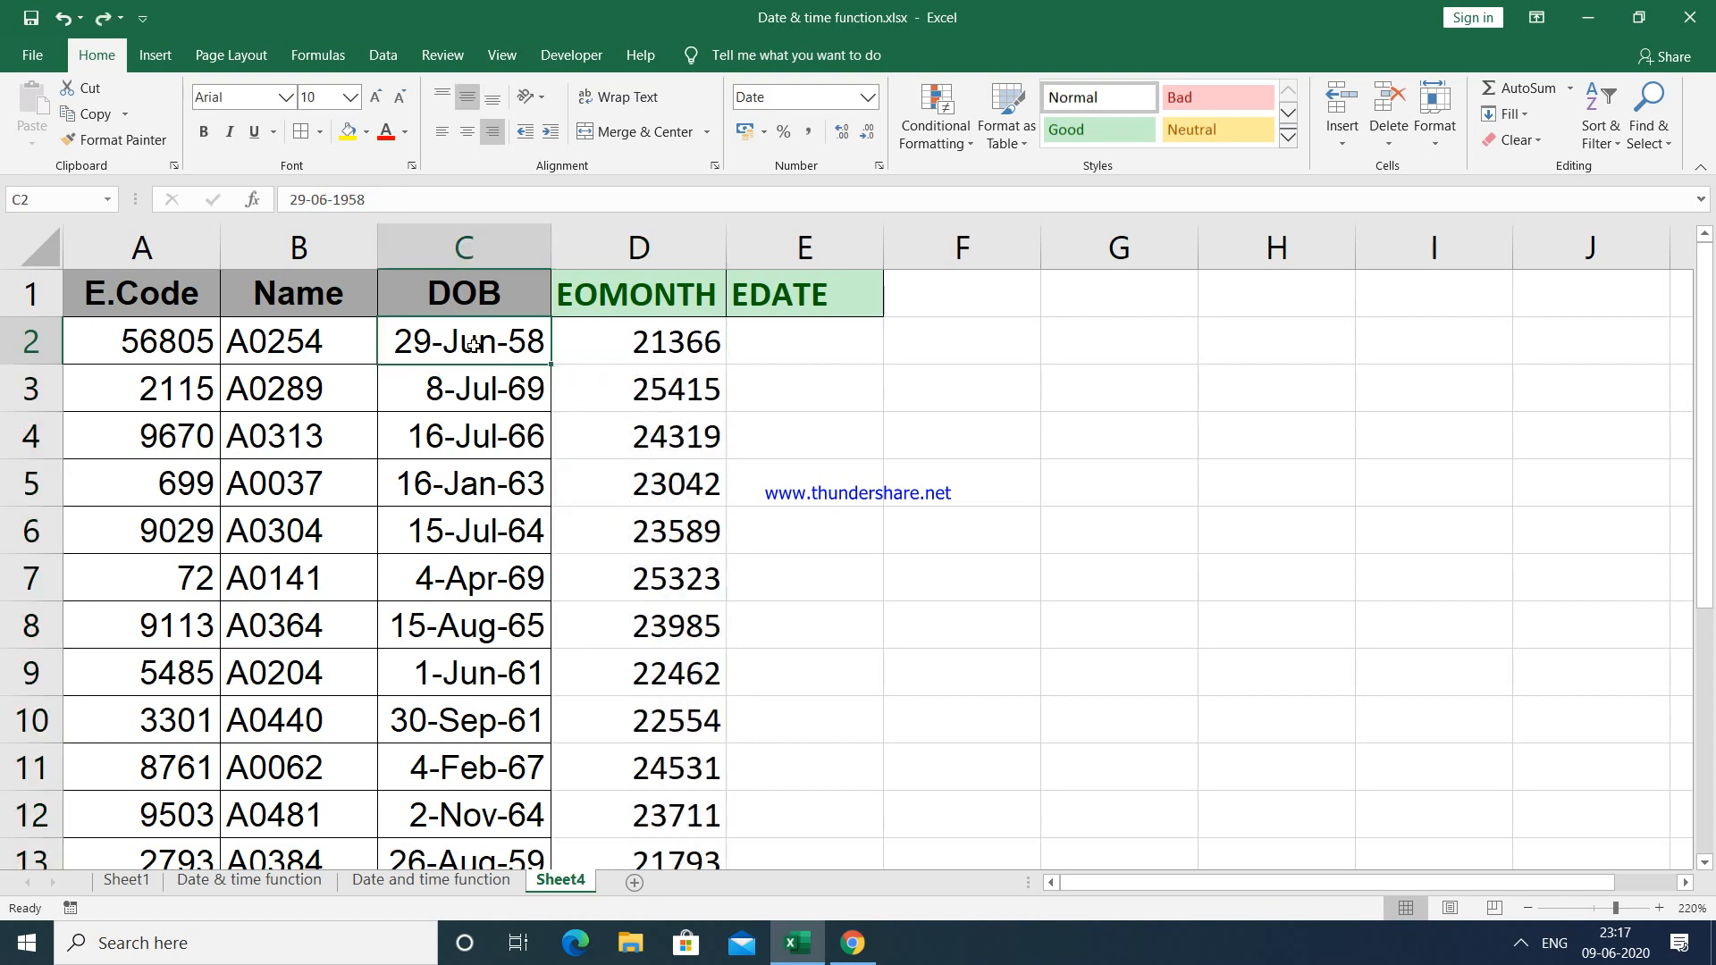
{"action": "left_click", "coordinate": [114, 140]}
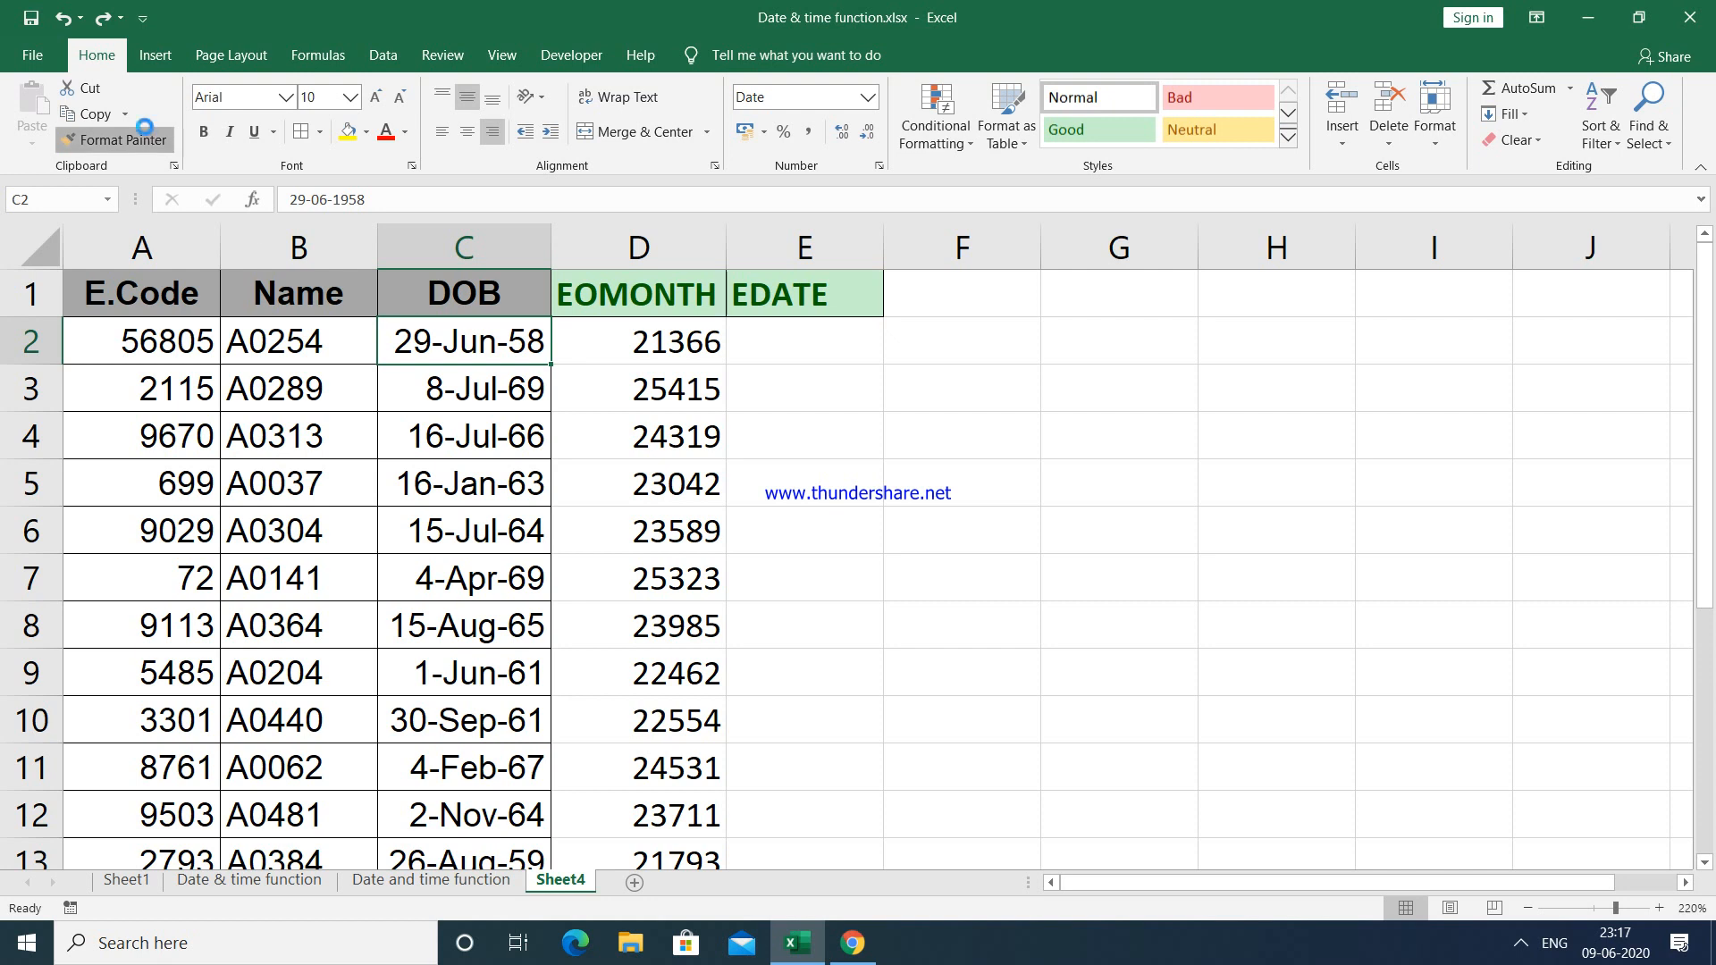
{"action": "left_click_drag", "start_coordinate": [701, 339], "coordinate": [660, 956]}
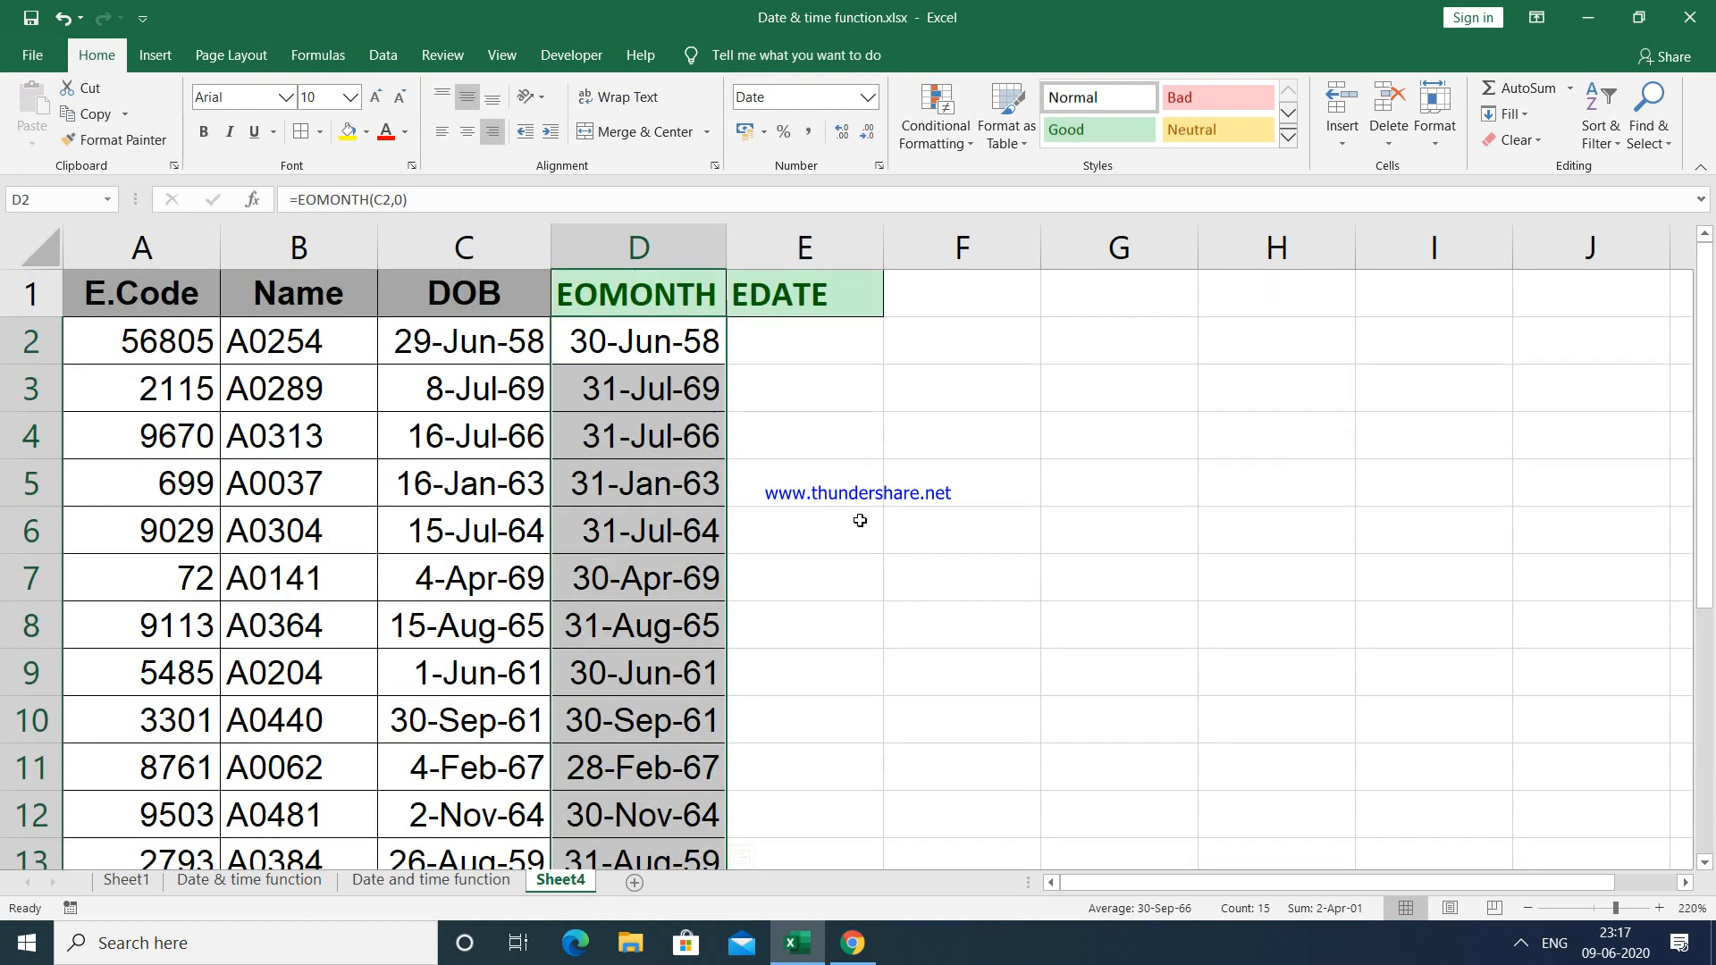
{"action": "left_click", "coordinate": [823, 466]}
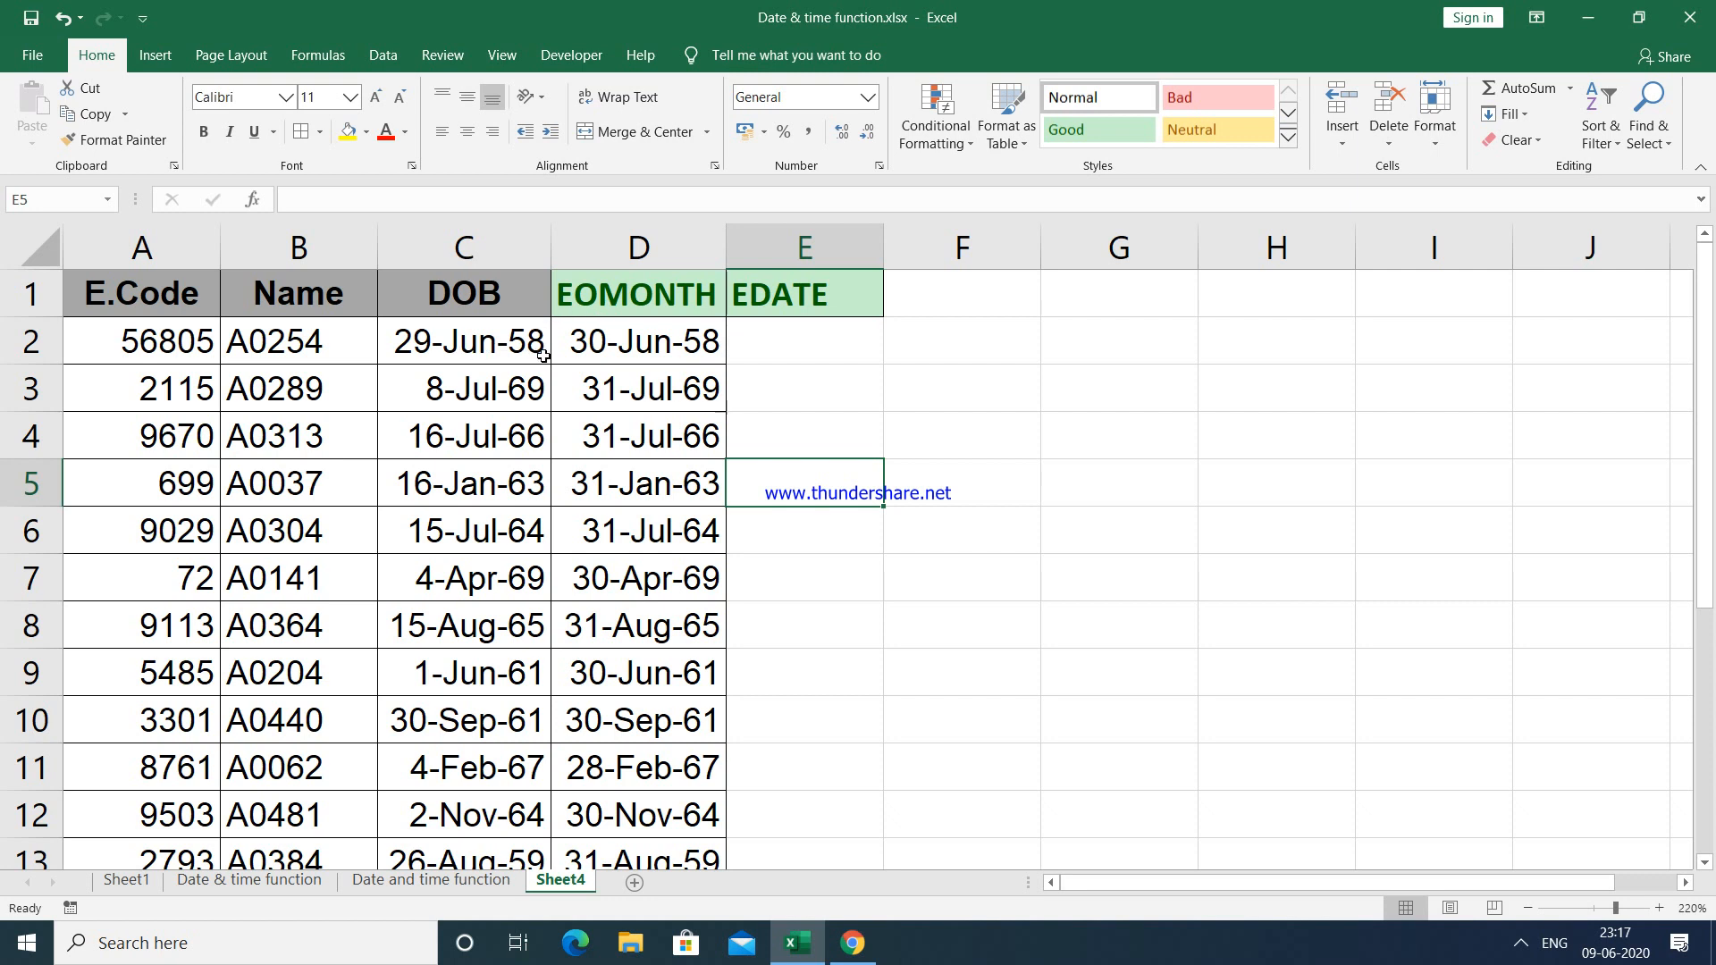
{"action": "left_click", "coordinate": [600, 362]}
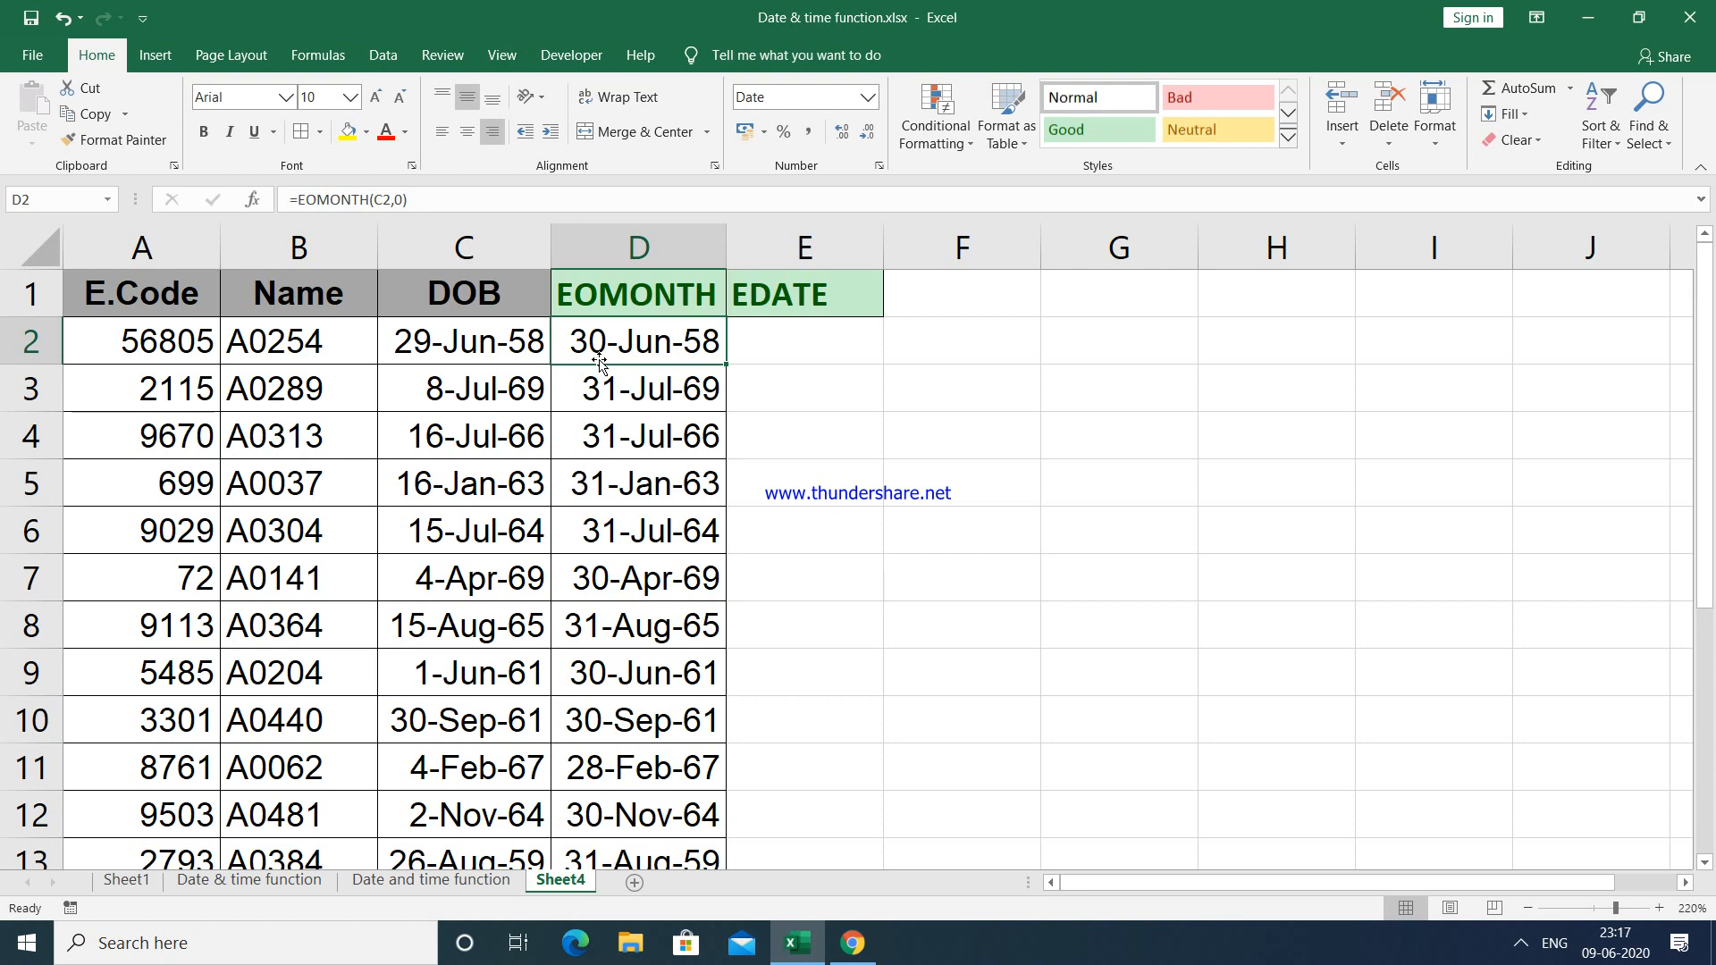
Step: Enter =EDATE(C2,0) in E2 and fill the formula down to E16
{"action": "left_click", "coordinate": [779, 344]}
{"action": "type", "text": "=edate"}
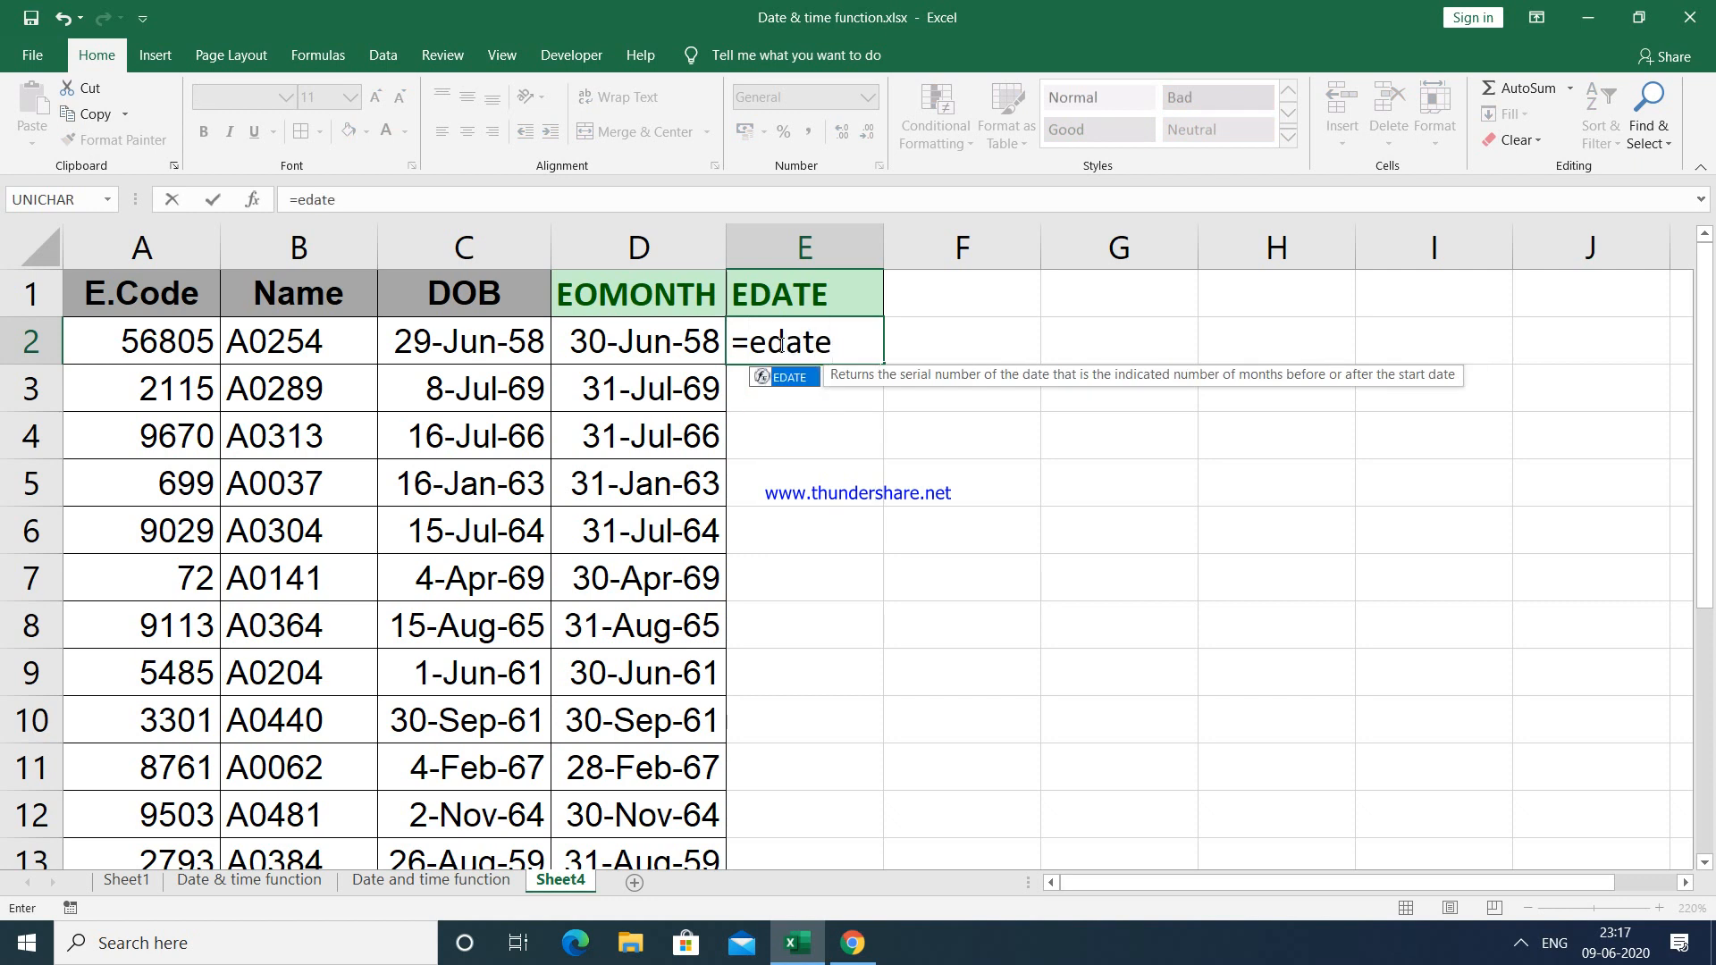
{"action": "key", "text": "Tab"}
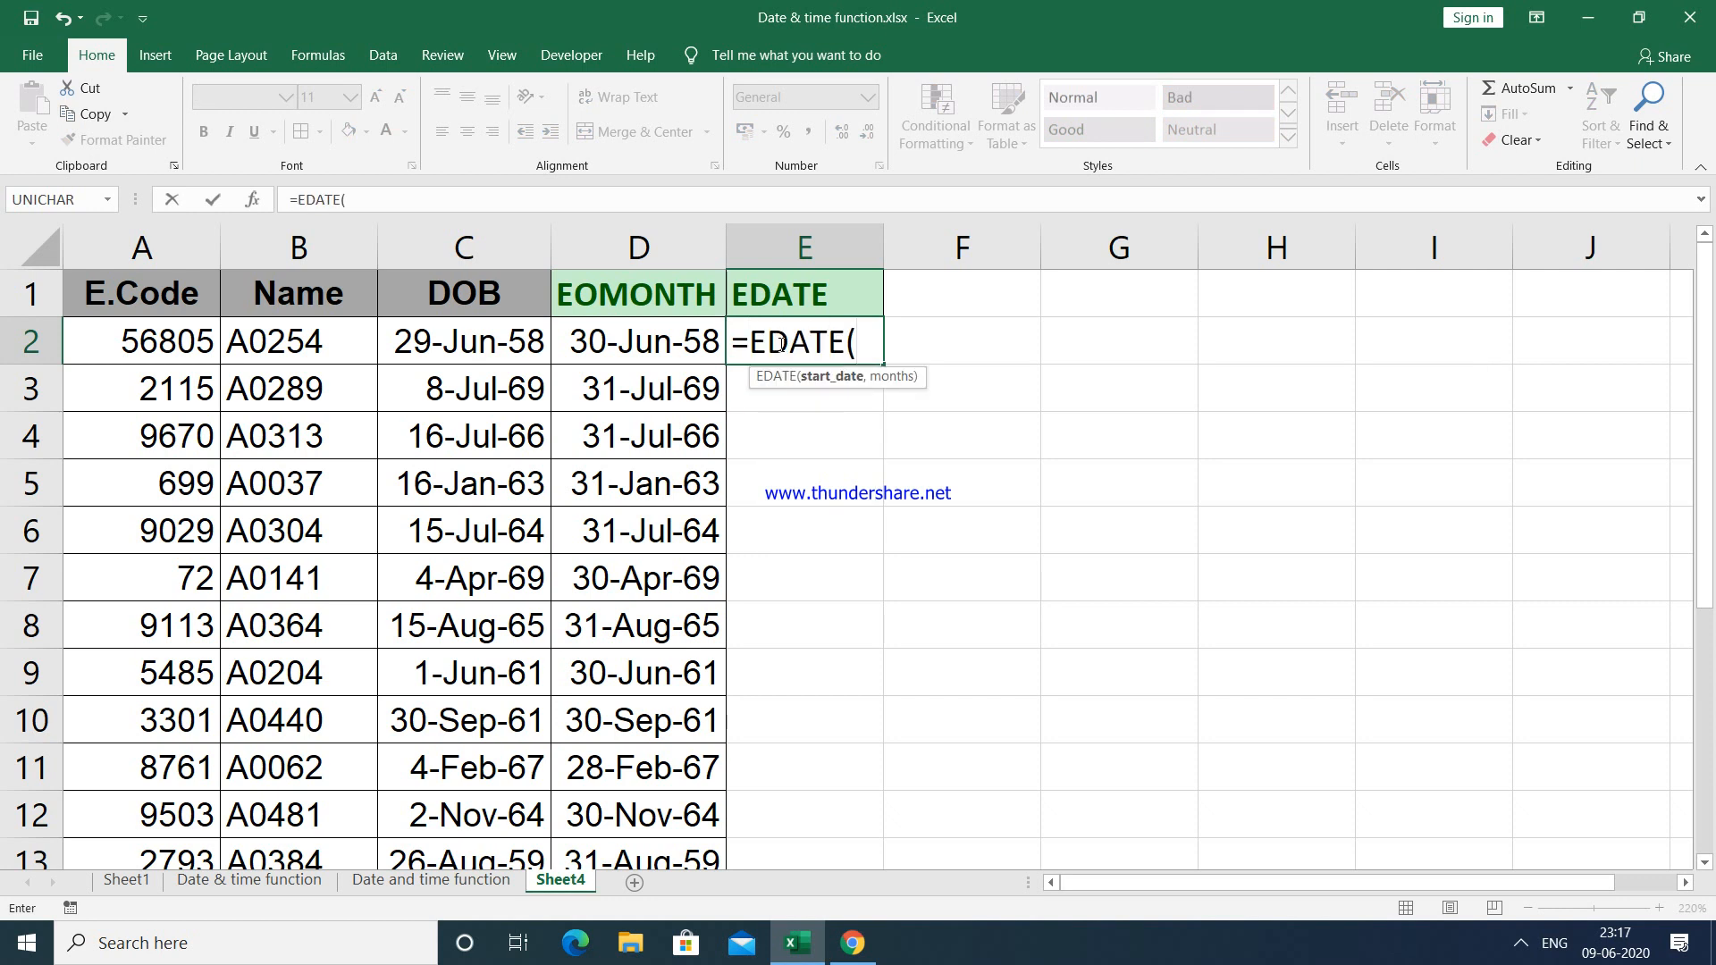
{"action": "left_click", "coordinate": [452, 346]}
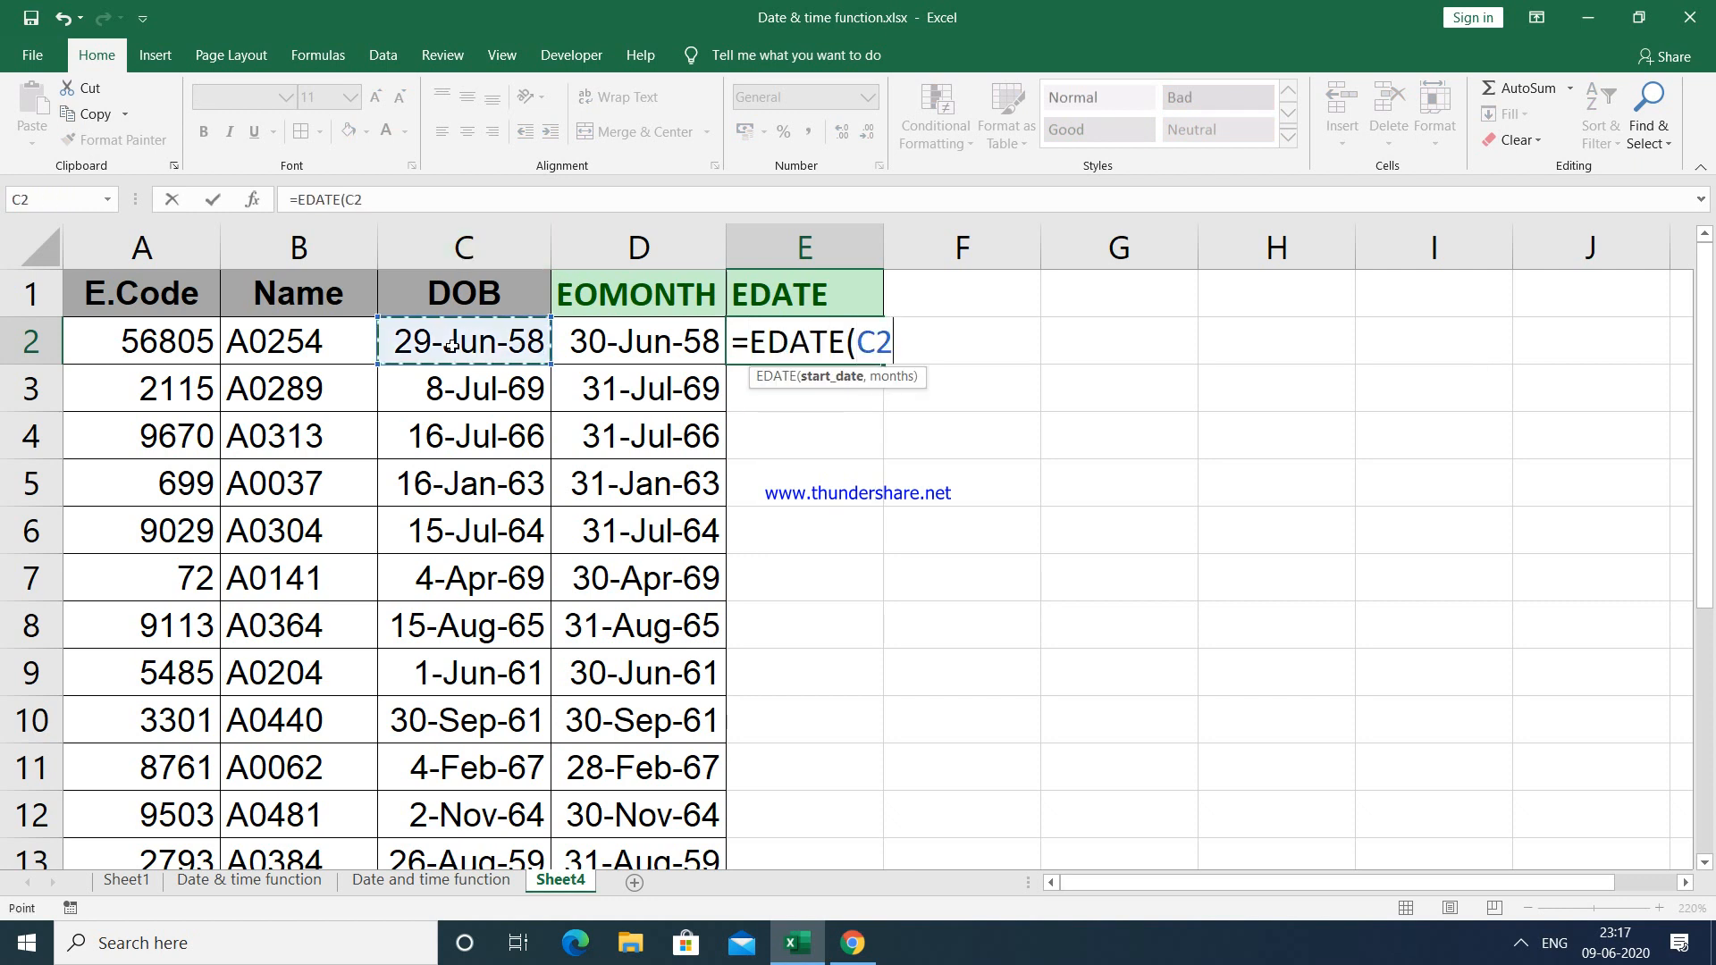
{"action": "type", "text": ","}
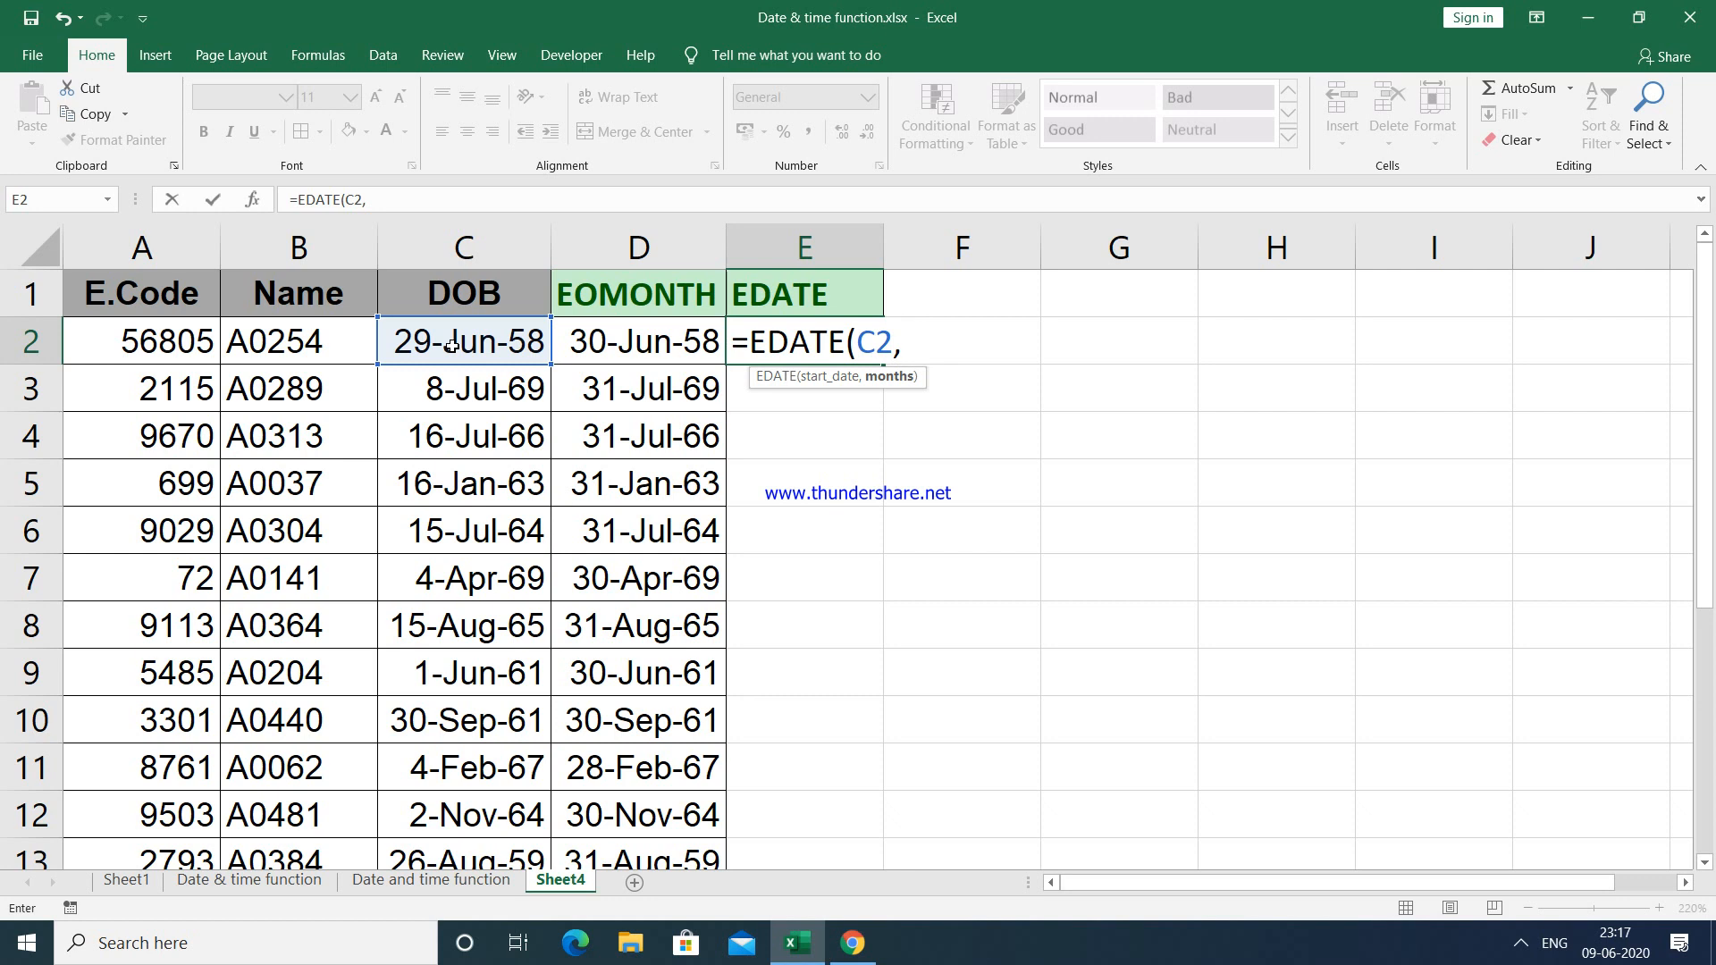
{"action": "type", "text": "0)"}
{"action": "key", "text": "ctrl+Return"}
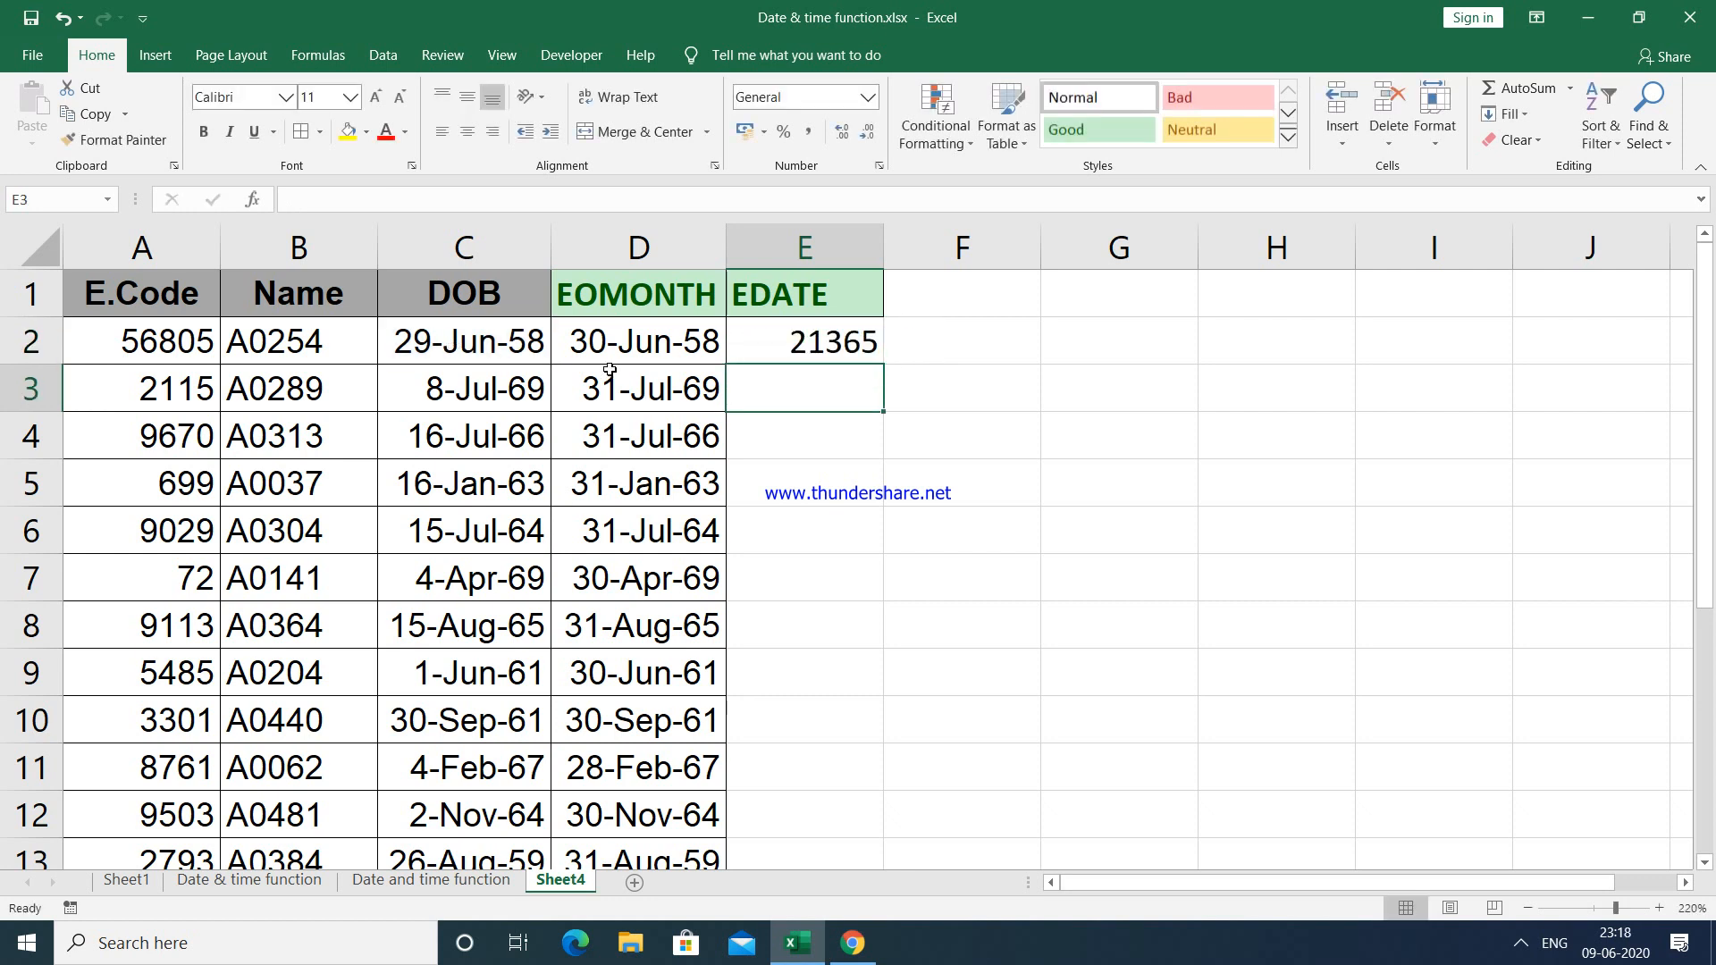
{"action": "left_click", "coordinate": [809, 342]}
{"action": "left_click_drag", "start_coordinate": [883, 365], "coordinate": [887, 800]}
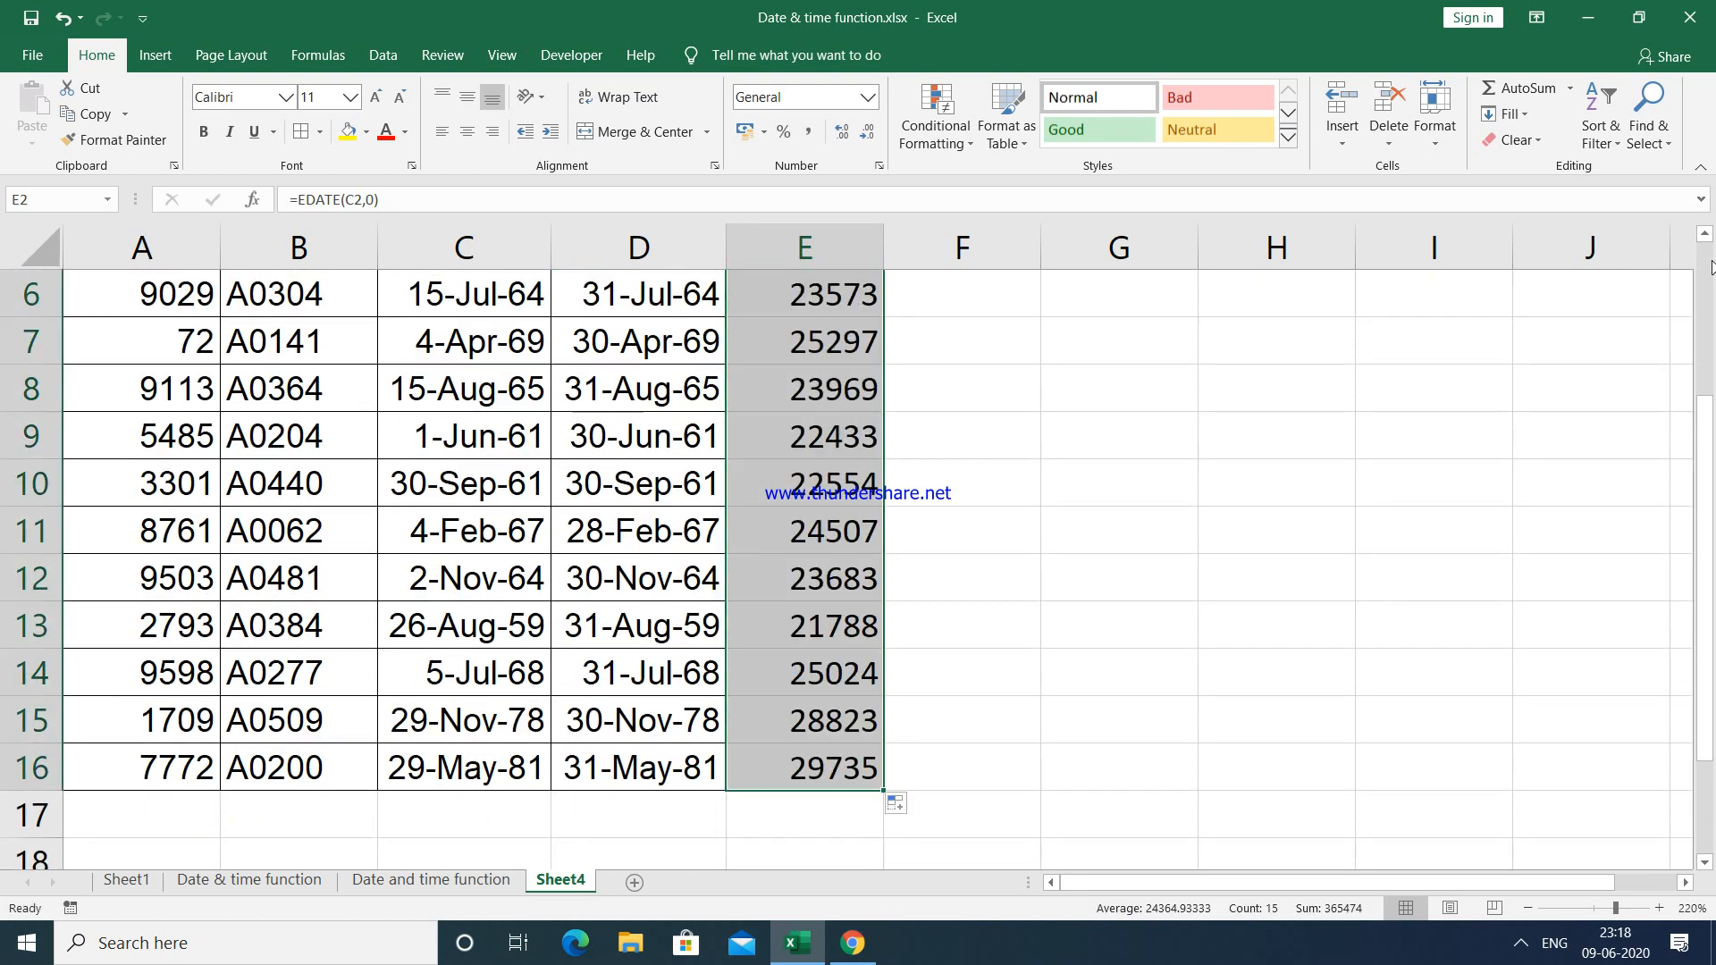
Step: Copy the date formatting of C2 onto E2:E16 with Format Painter and widen column E to fit the dates
{"action": "scroll", "coordinate": [1711, 267], "scroll_direction": "up", "scroll_amount": 2}
{"action": "left_click", "coordinate": [457, 351]}
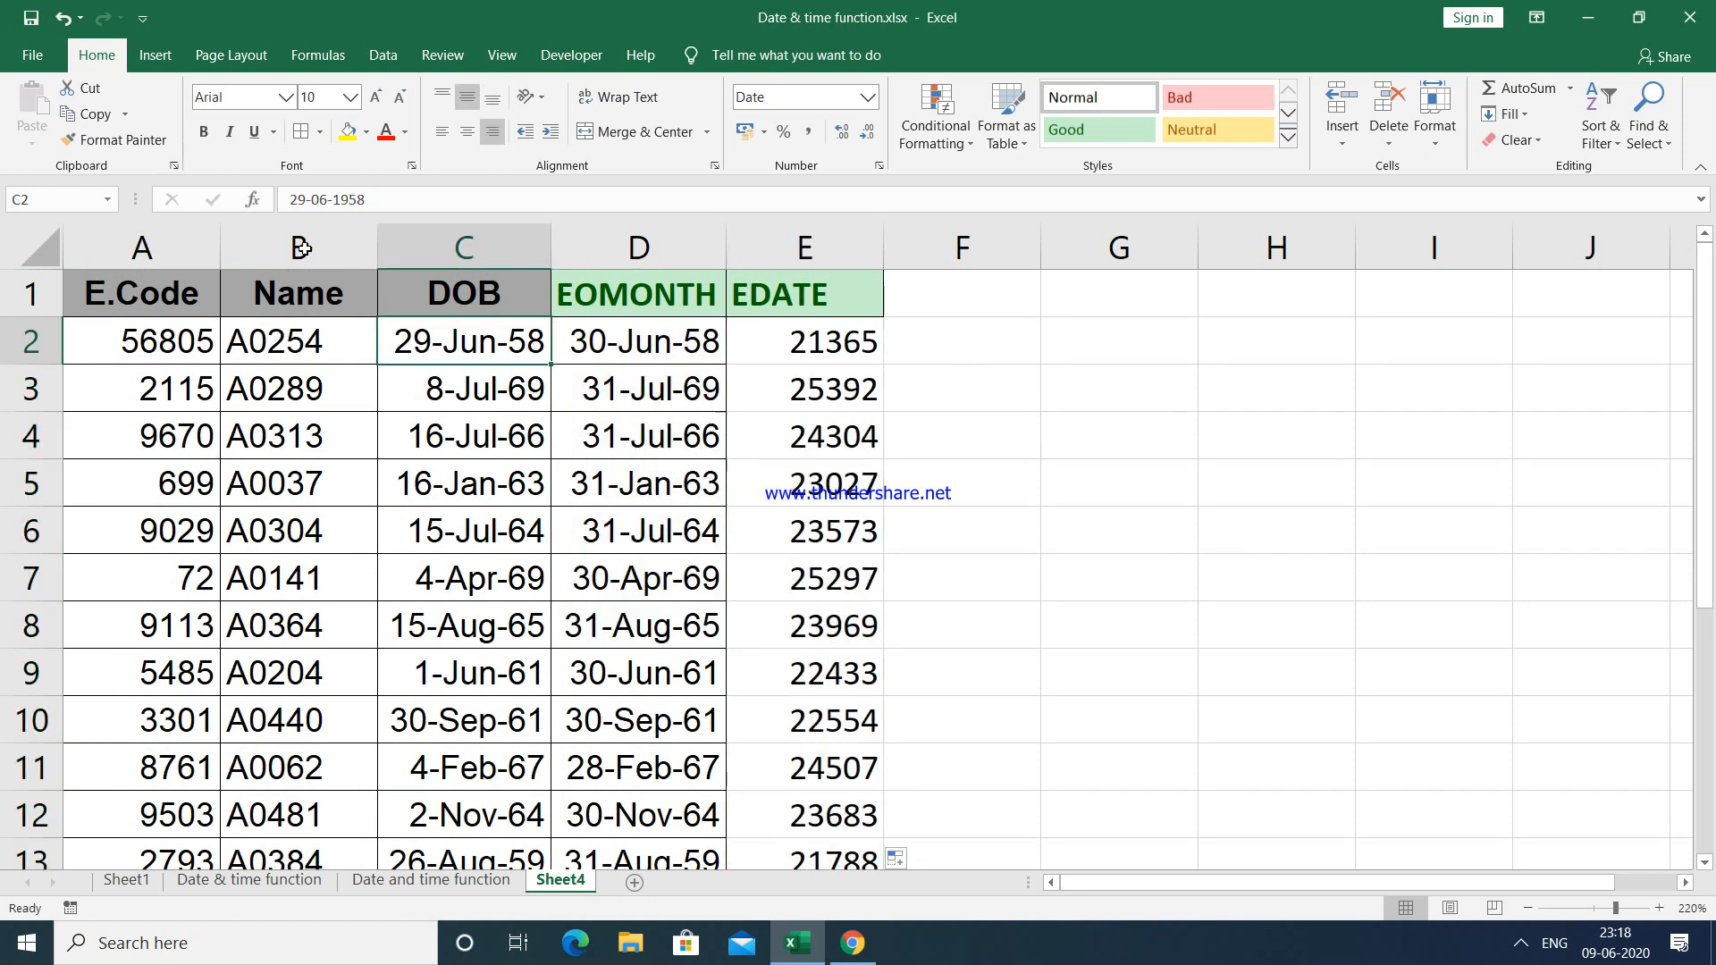
{"action": "left_click", "coordinate": [115, 139]}
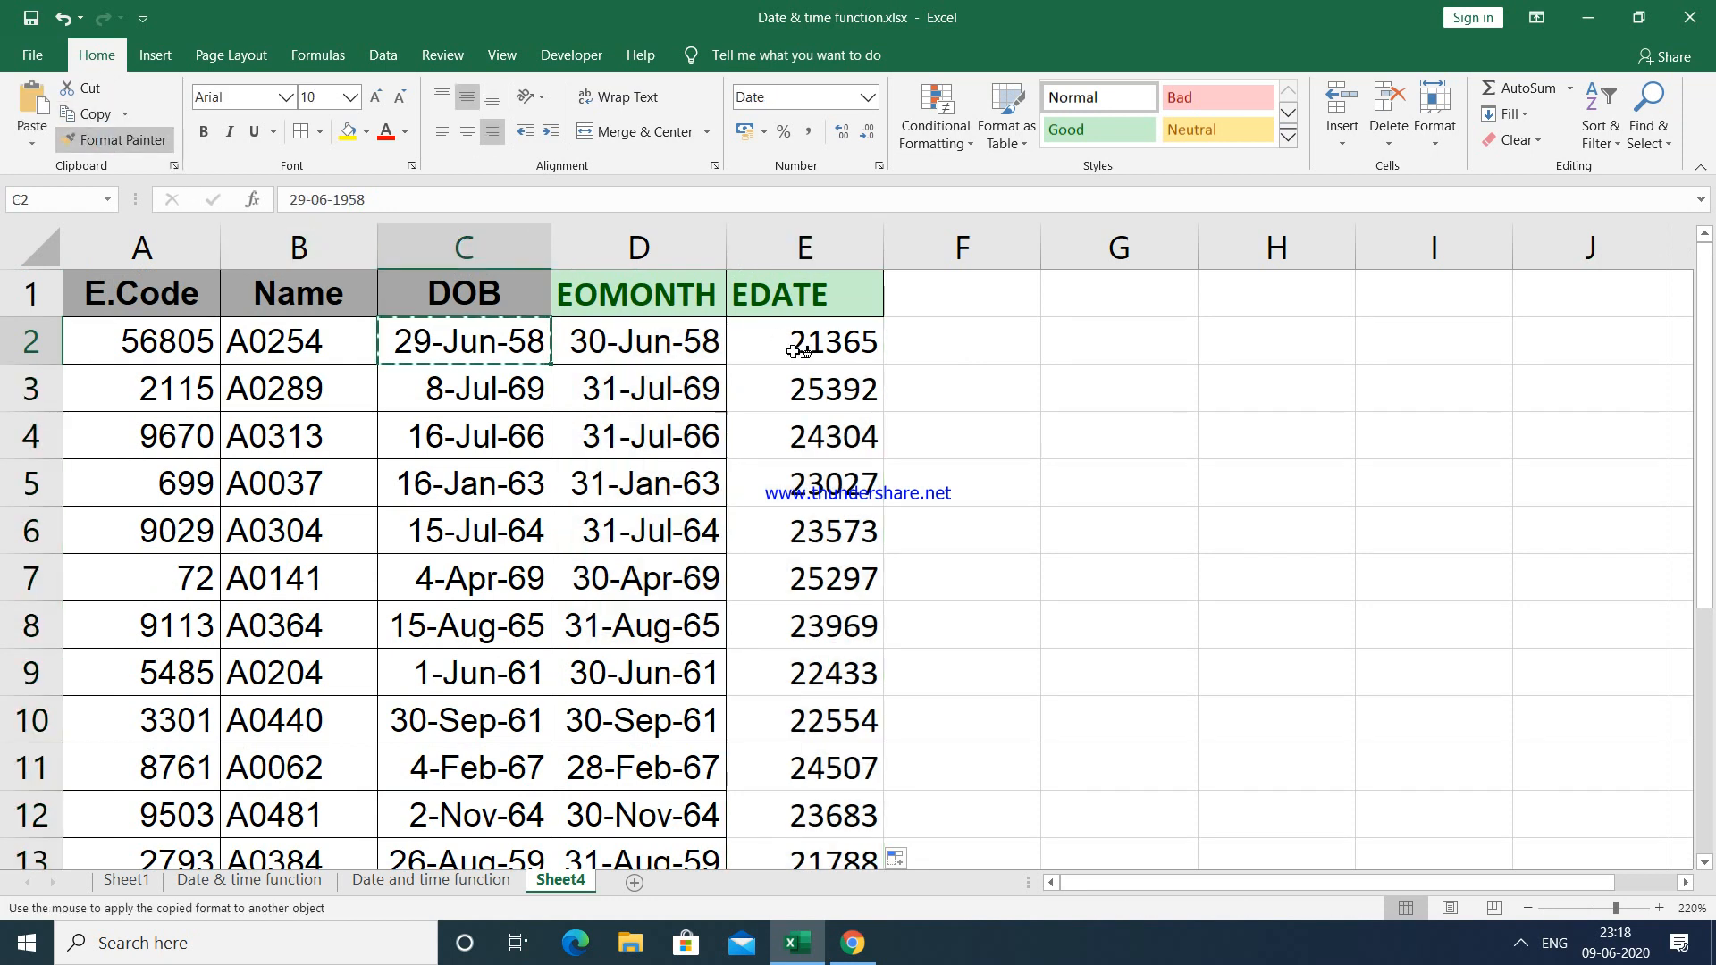
{"action": "mouse_move", "coordinate": [793, 351]}
{"action": "left_mouse_down"}
{"action": "mouse_move", "coordinate": [831, 920]}
{"action": "mouse_move", "coordinate": [816, 769]}
{"action": "left_mouse_up"}
{"action": "scroll", "coordinate": [922, 283], "scroll_direction": "up", "scroll_amount": 2}
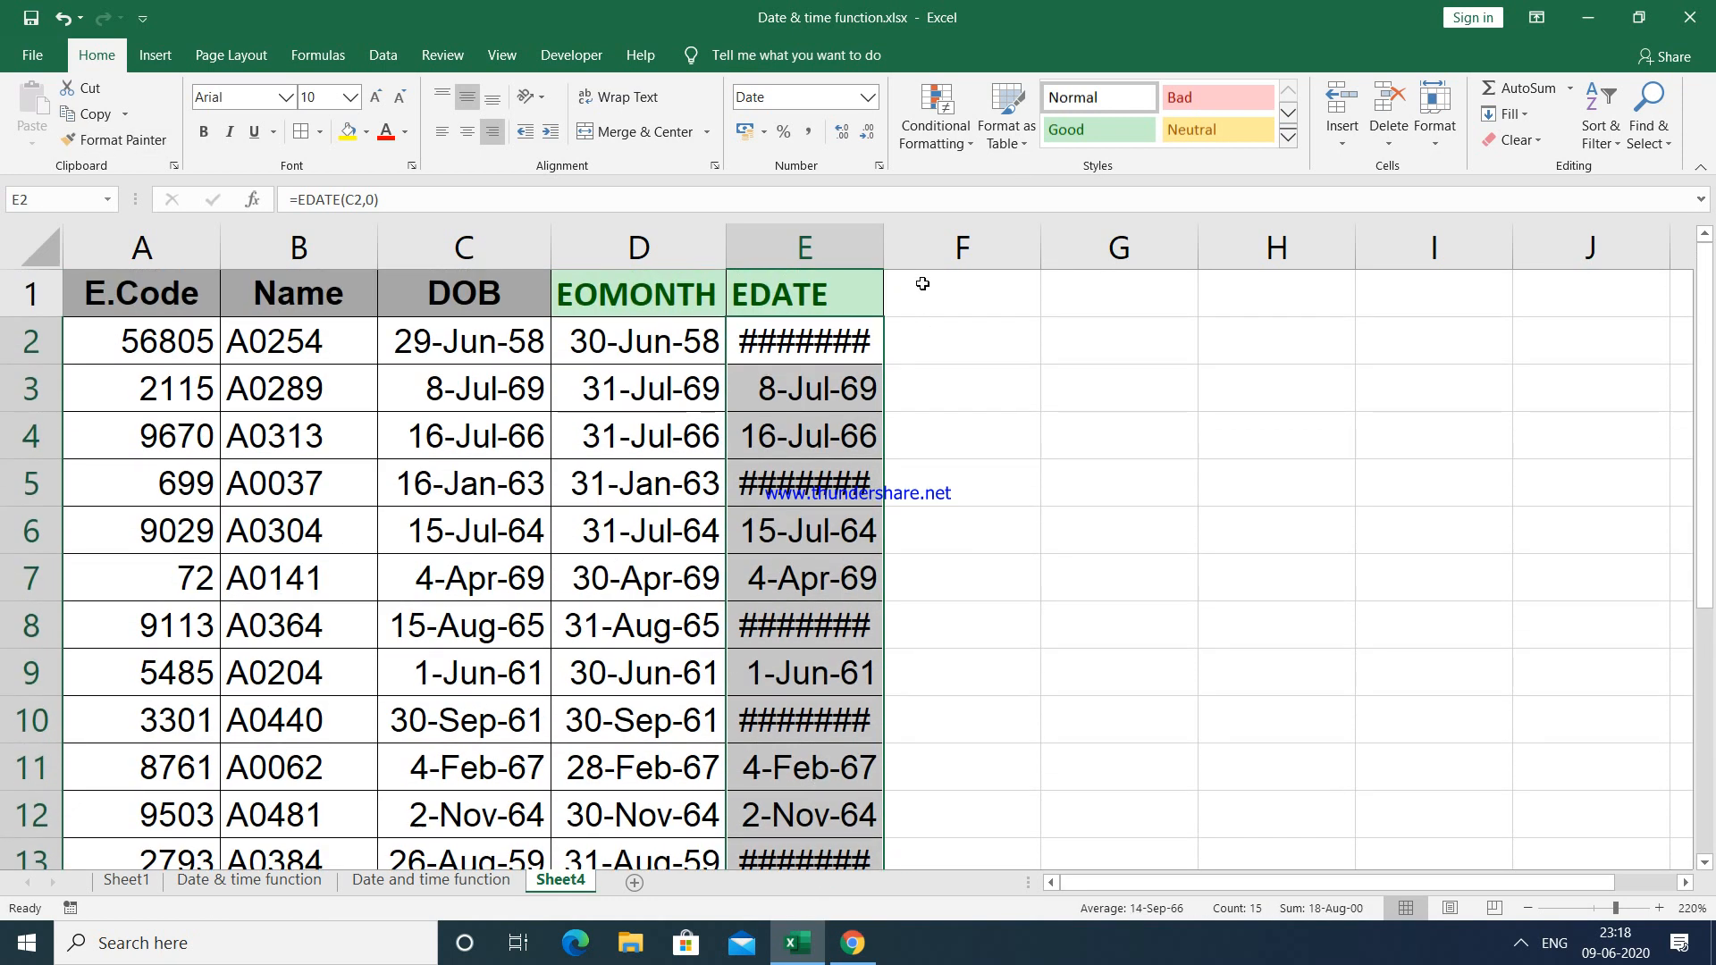
{"action": "left_click", "coordinate": [883, 247]}
{"action": "left_click_drag", "start_coordinate": [883, 247], "coordinate": [900, 248]}
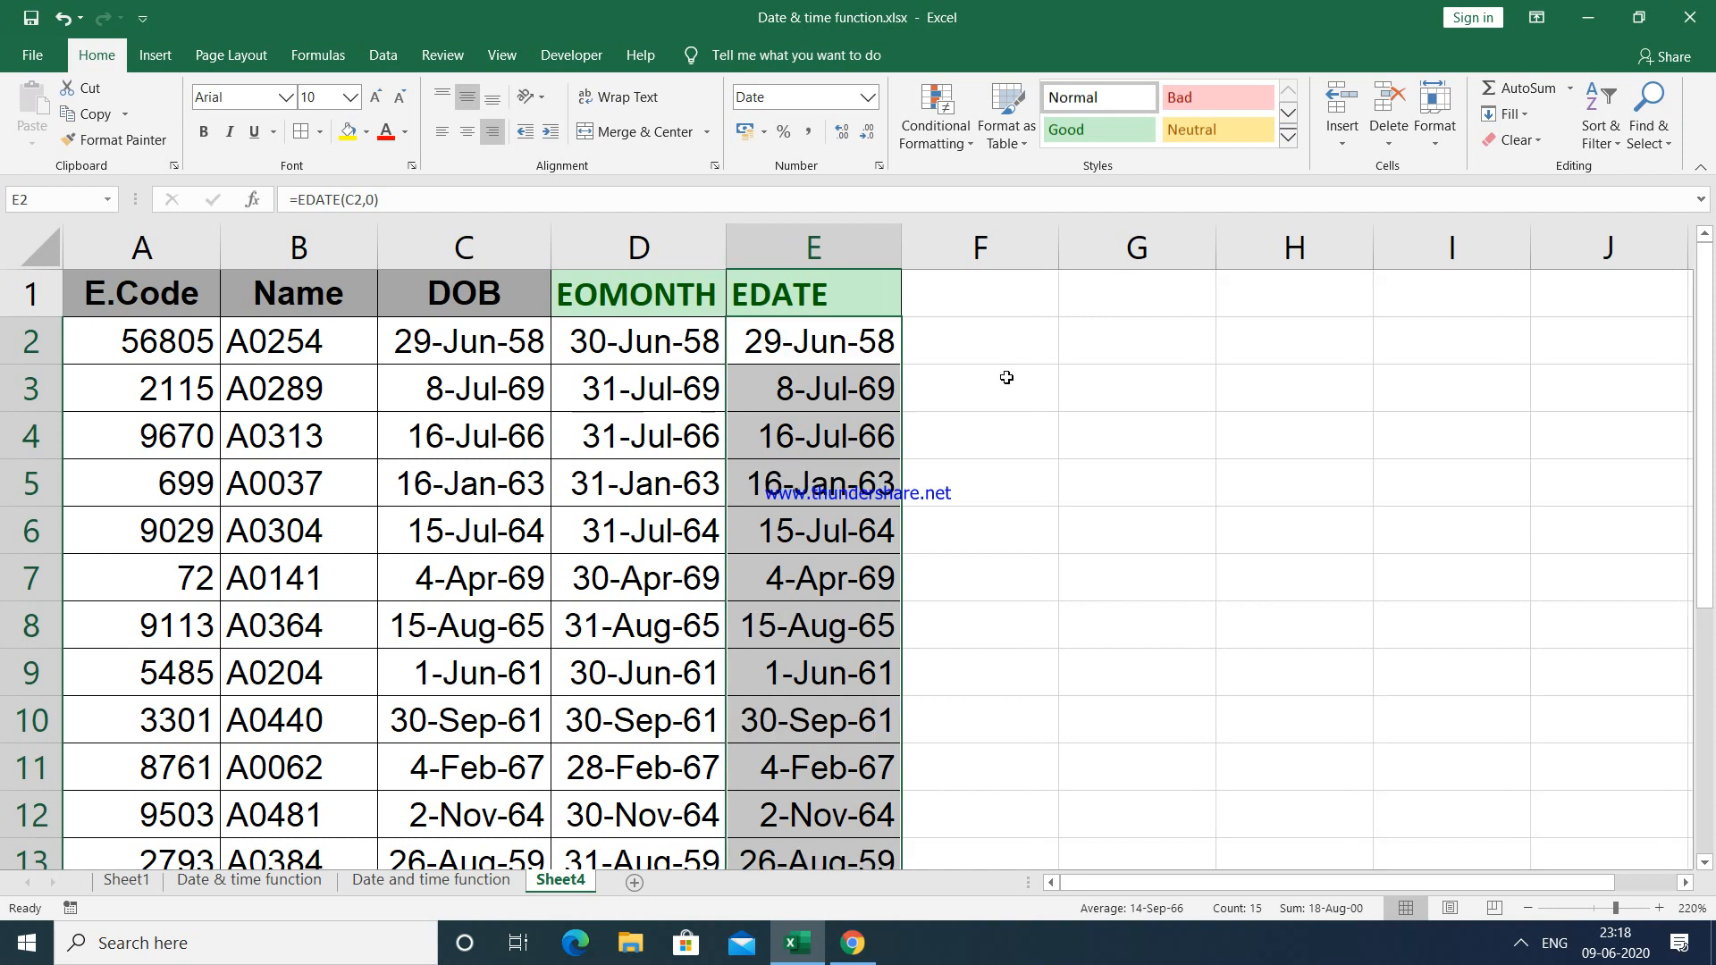
Step: Enter 2 in G1 as the number of months
{"action": "left_click", "coordinate": [1066, 367]}
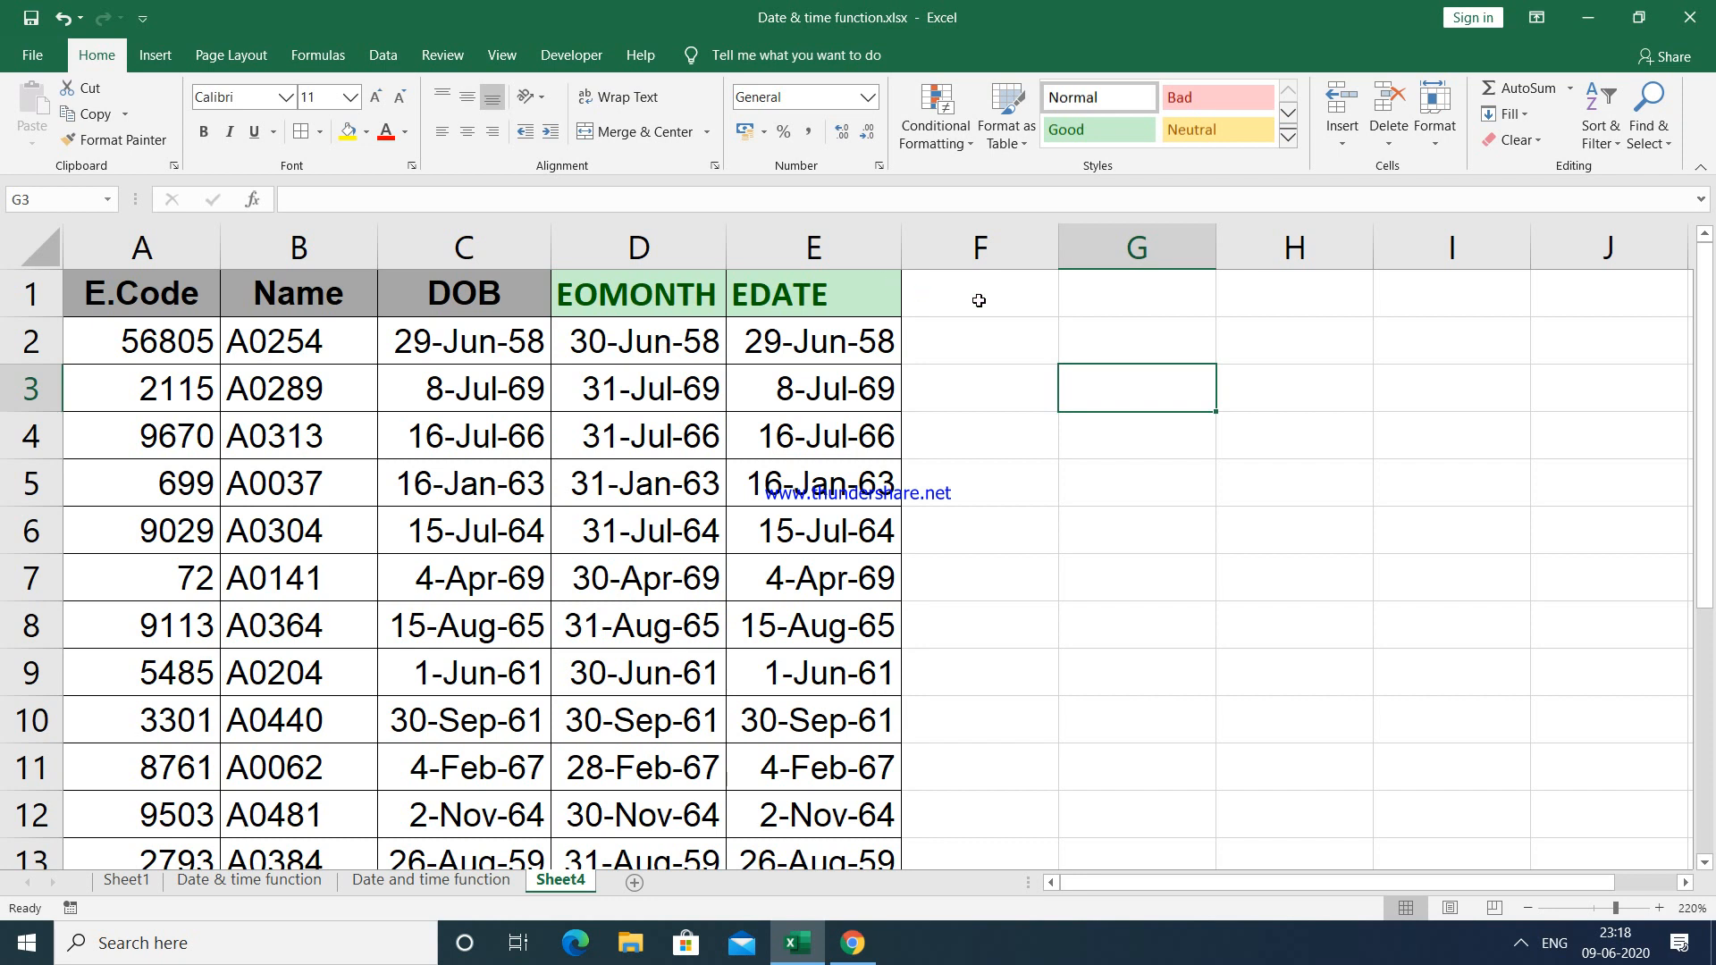
{"action": "left_click", "coordinate": [1132, 297]}
{"action": "type", "text": "2"}
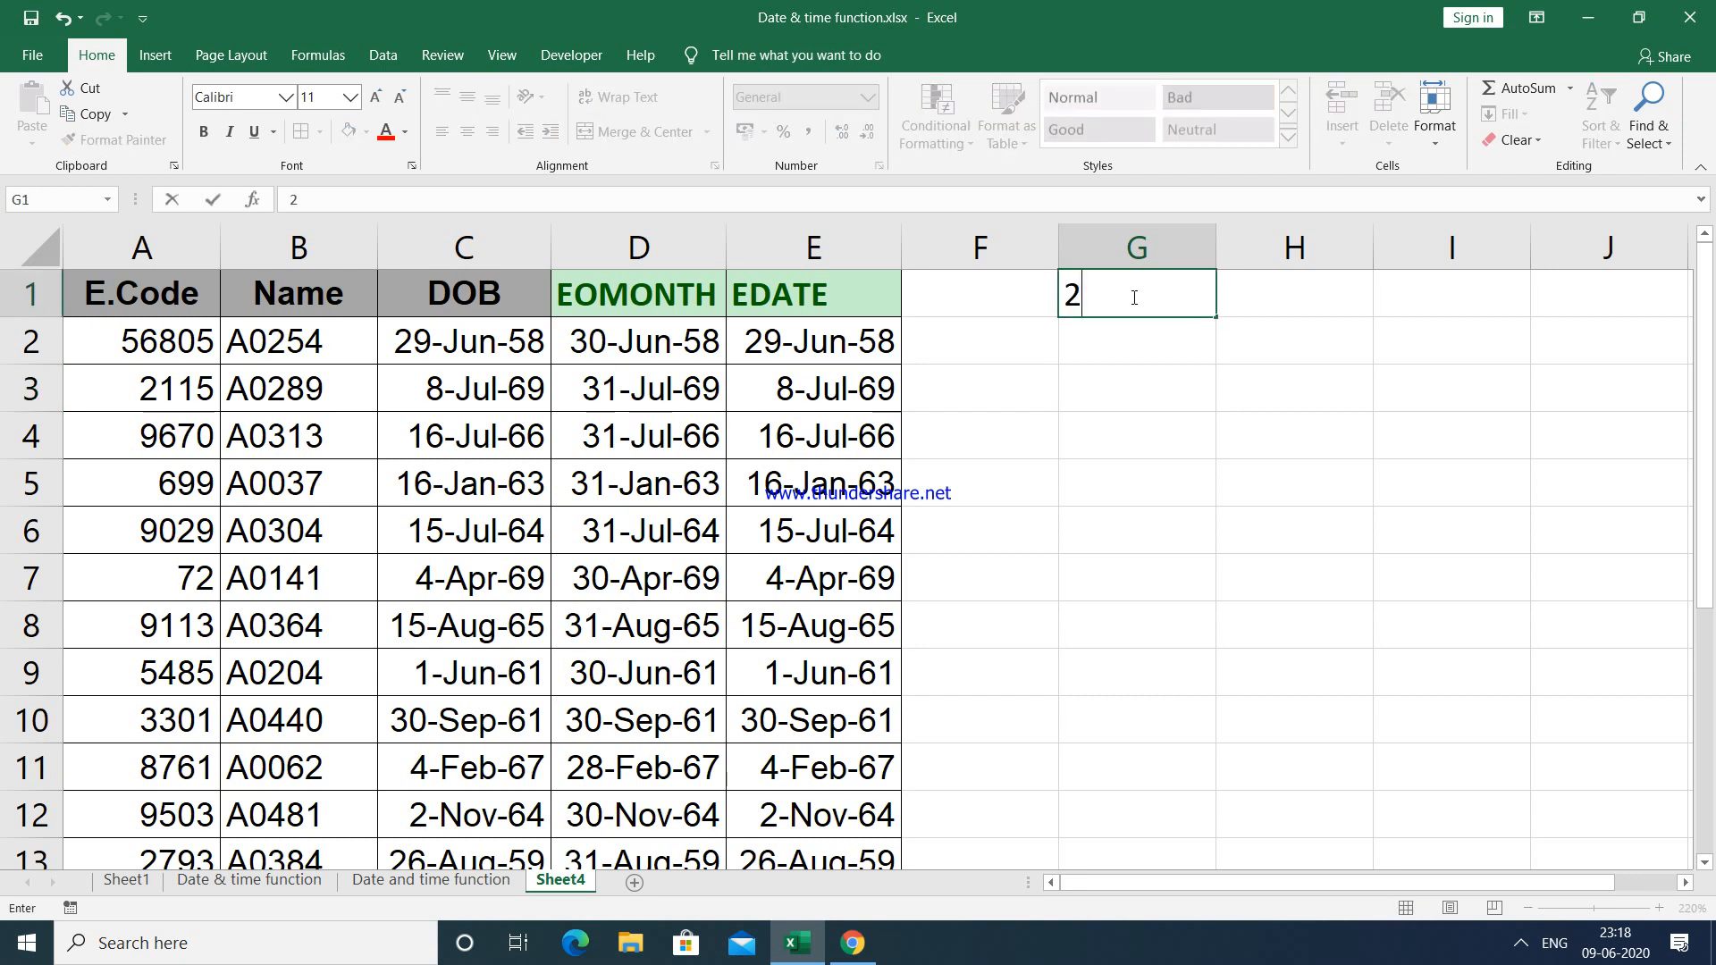
{"action": "key", "text": "Return"}
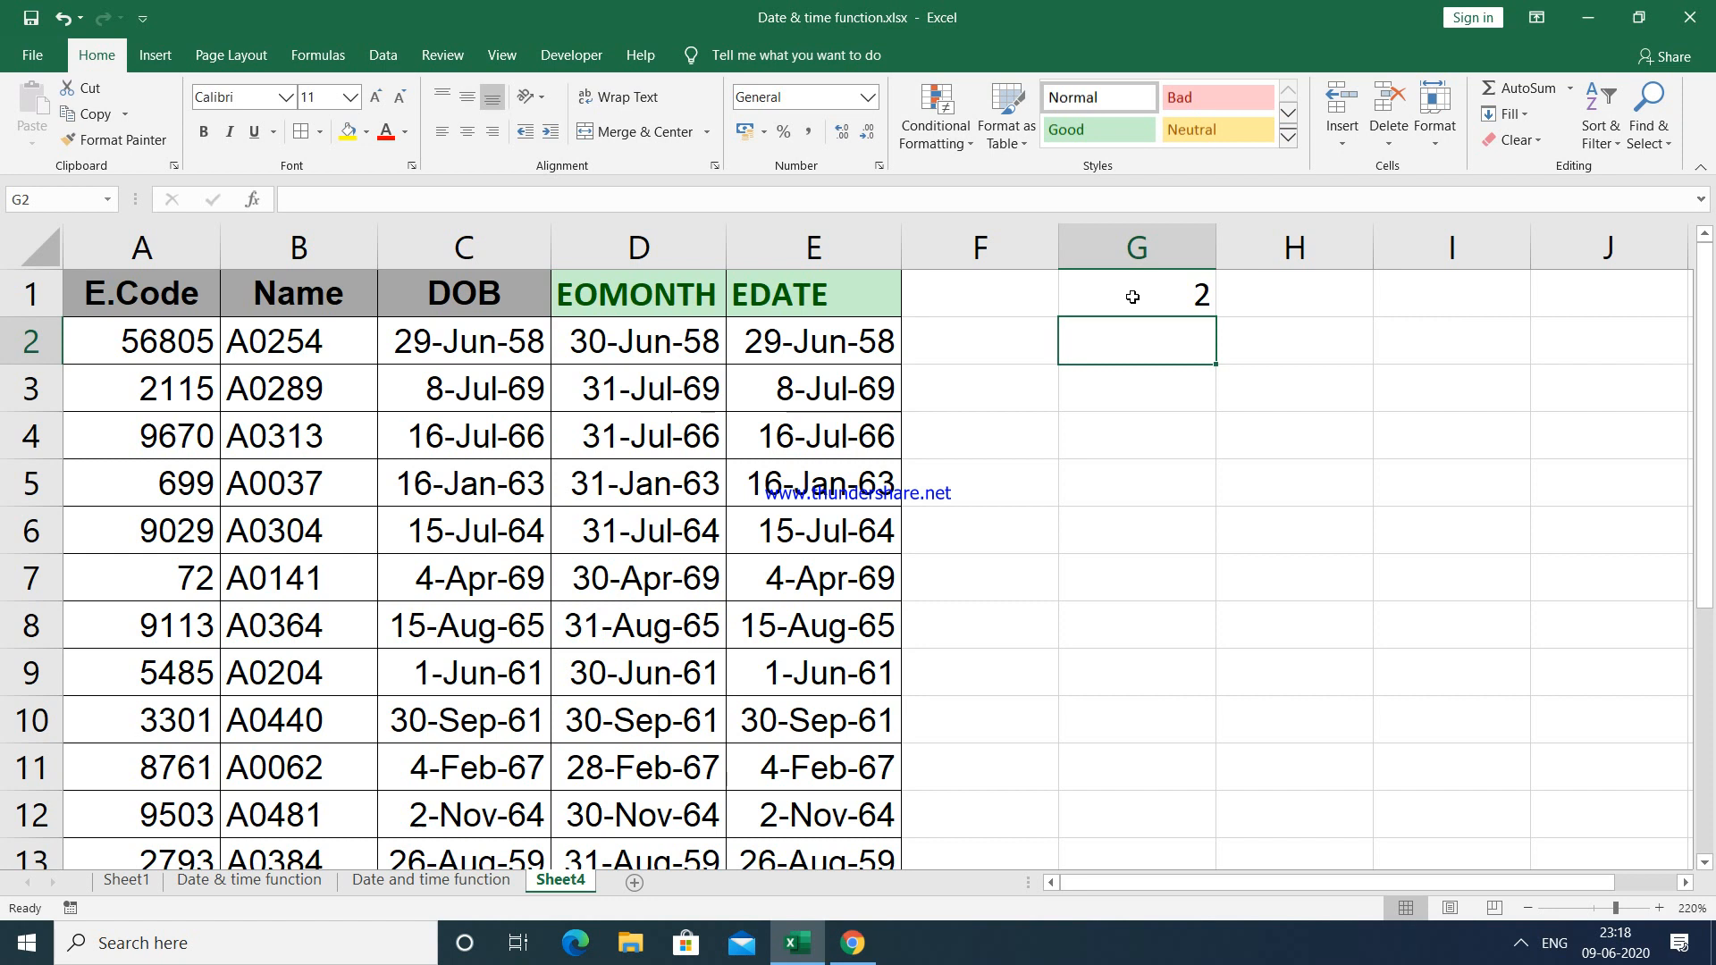
{"action": "left_click", "coordinate": [1132, 297]}
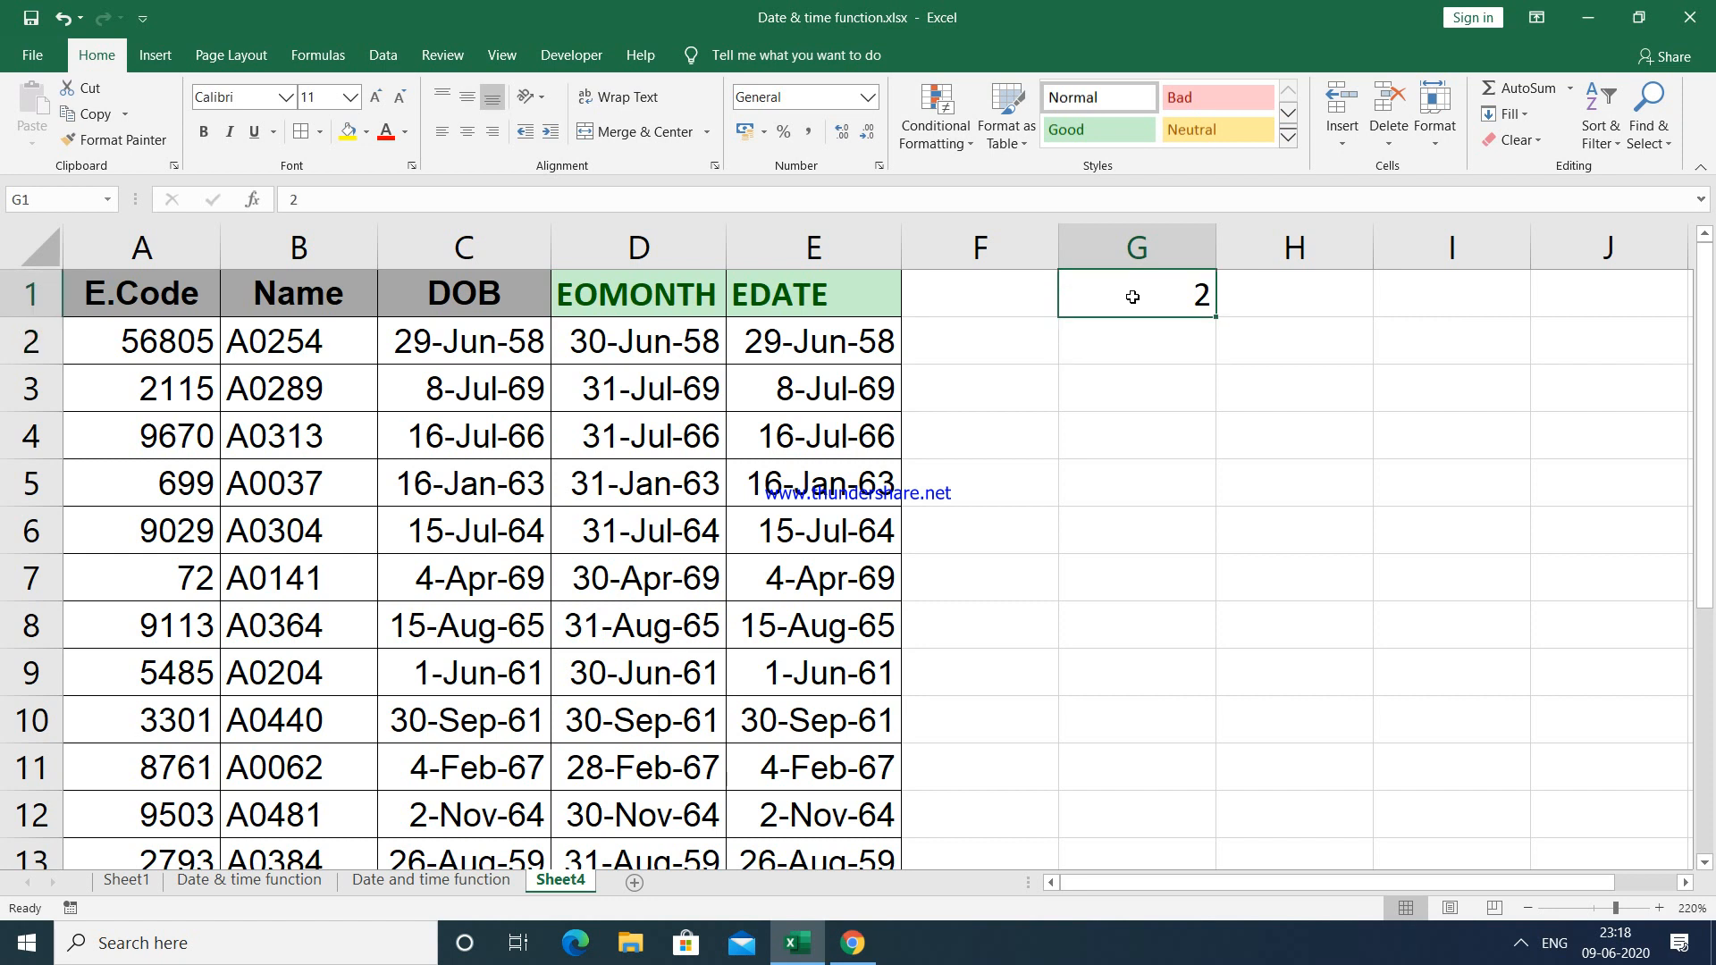
Step: Change the D2 formula to =EOMONTH(C2,$G$1) and fill it down to D16
{"action": "left_click", "coordinate": [663, 353]}
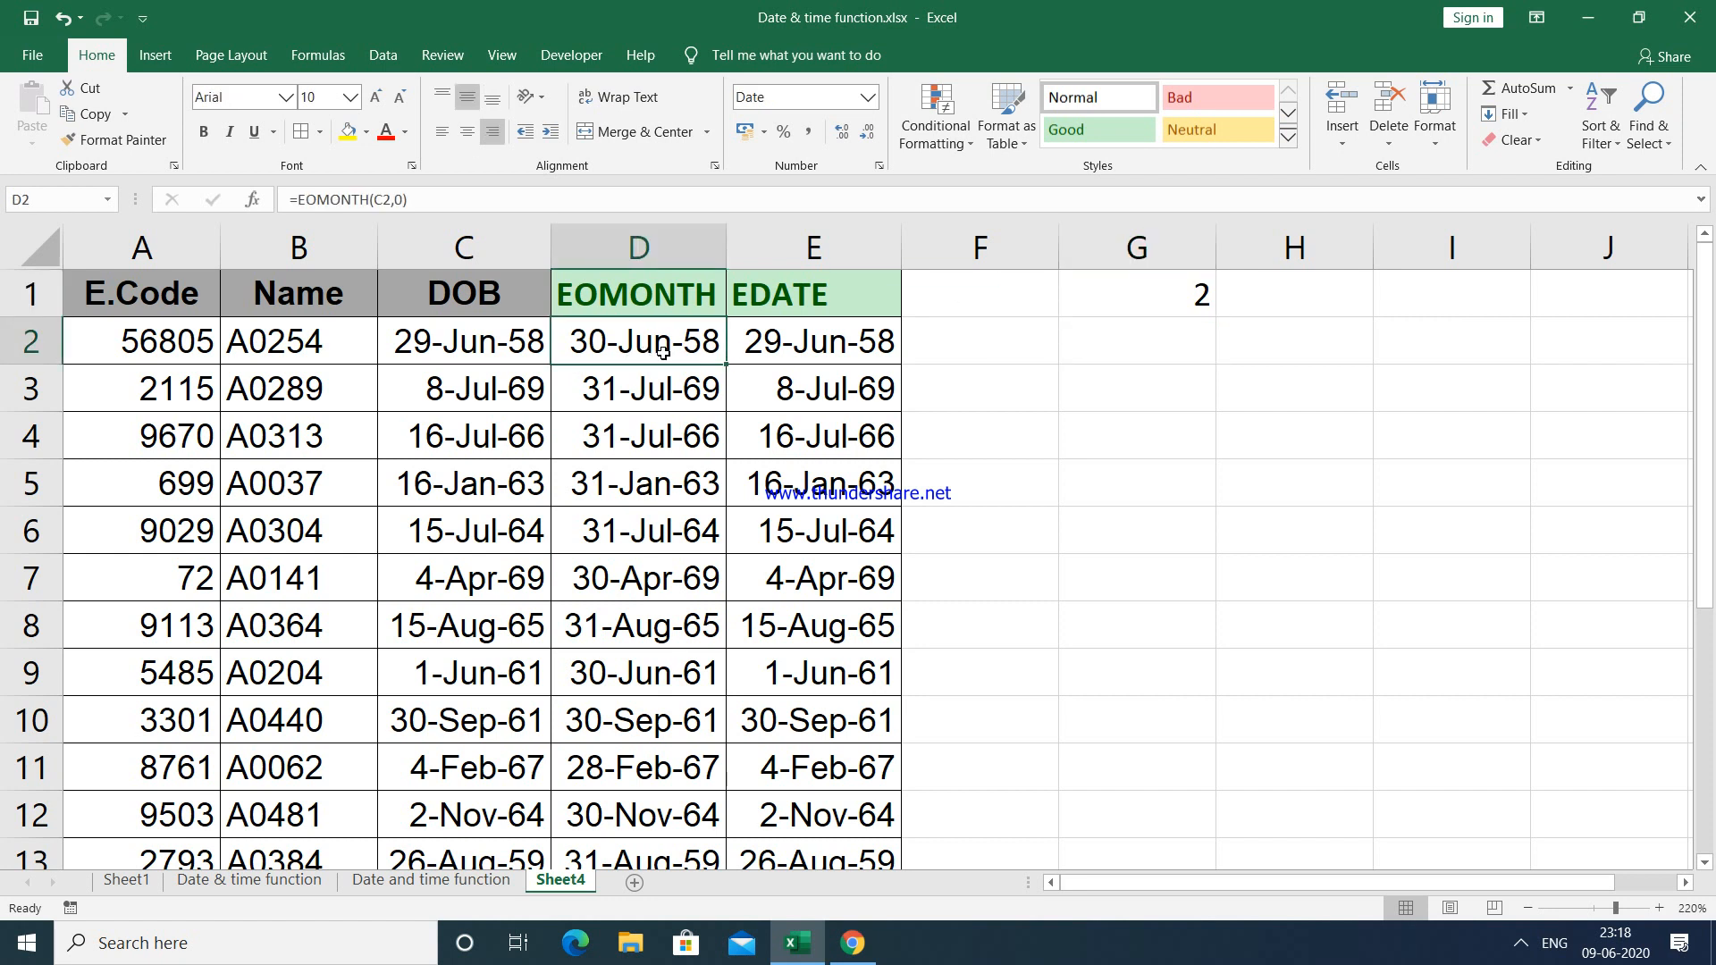
{"action": "double_click", "coordinate": [711, 347]}
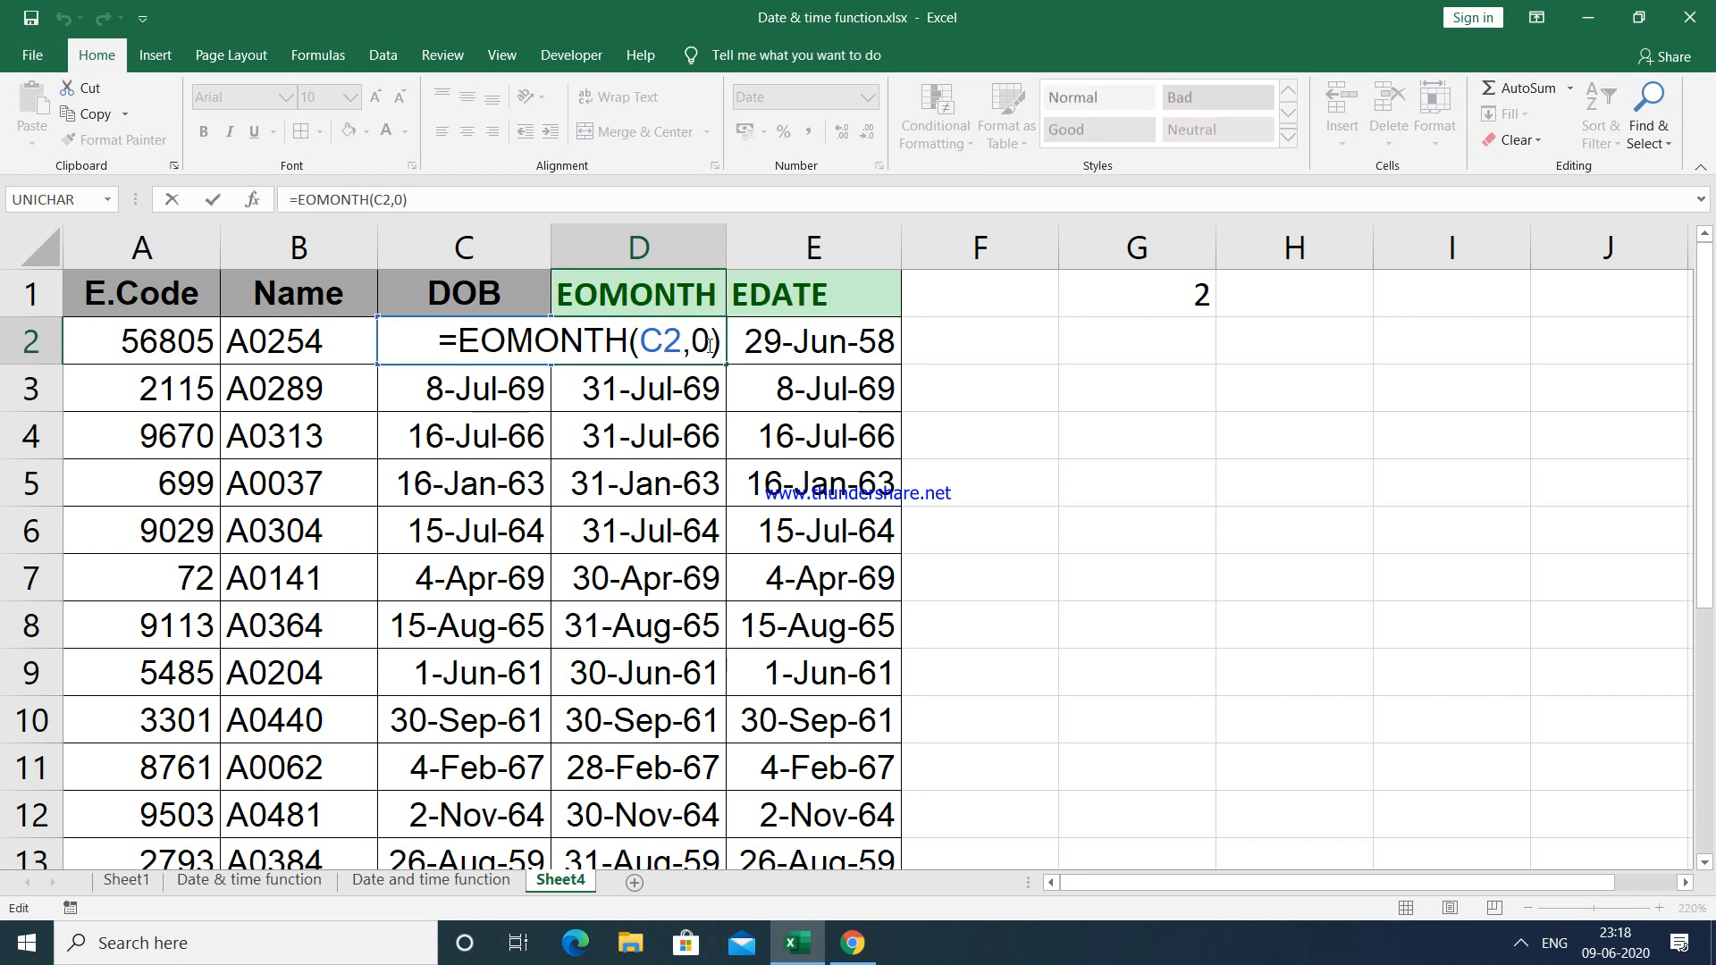
{"action": "key", "text": "BackSpace"}
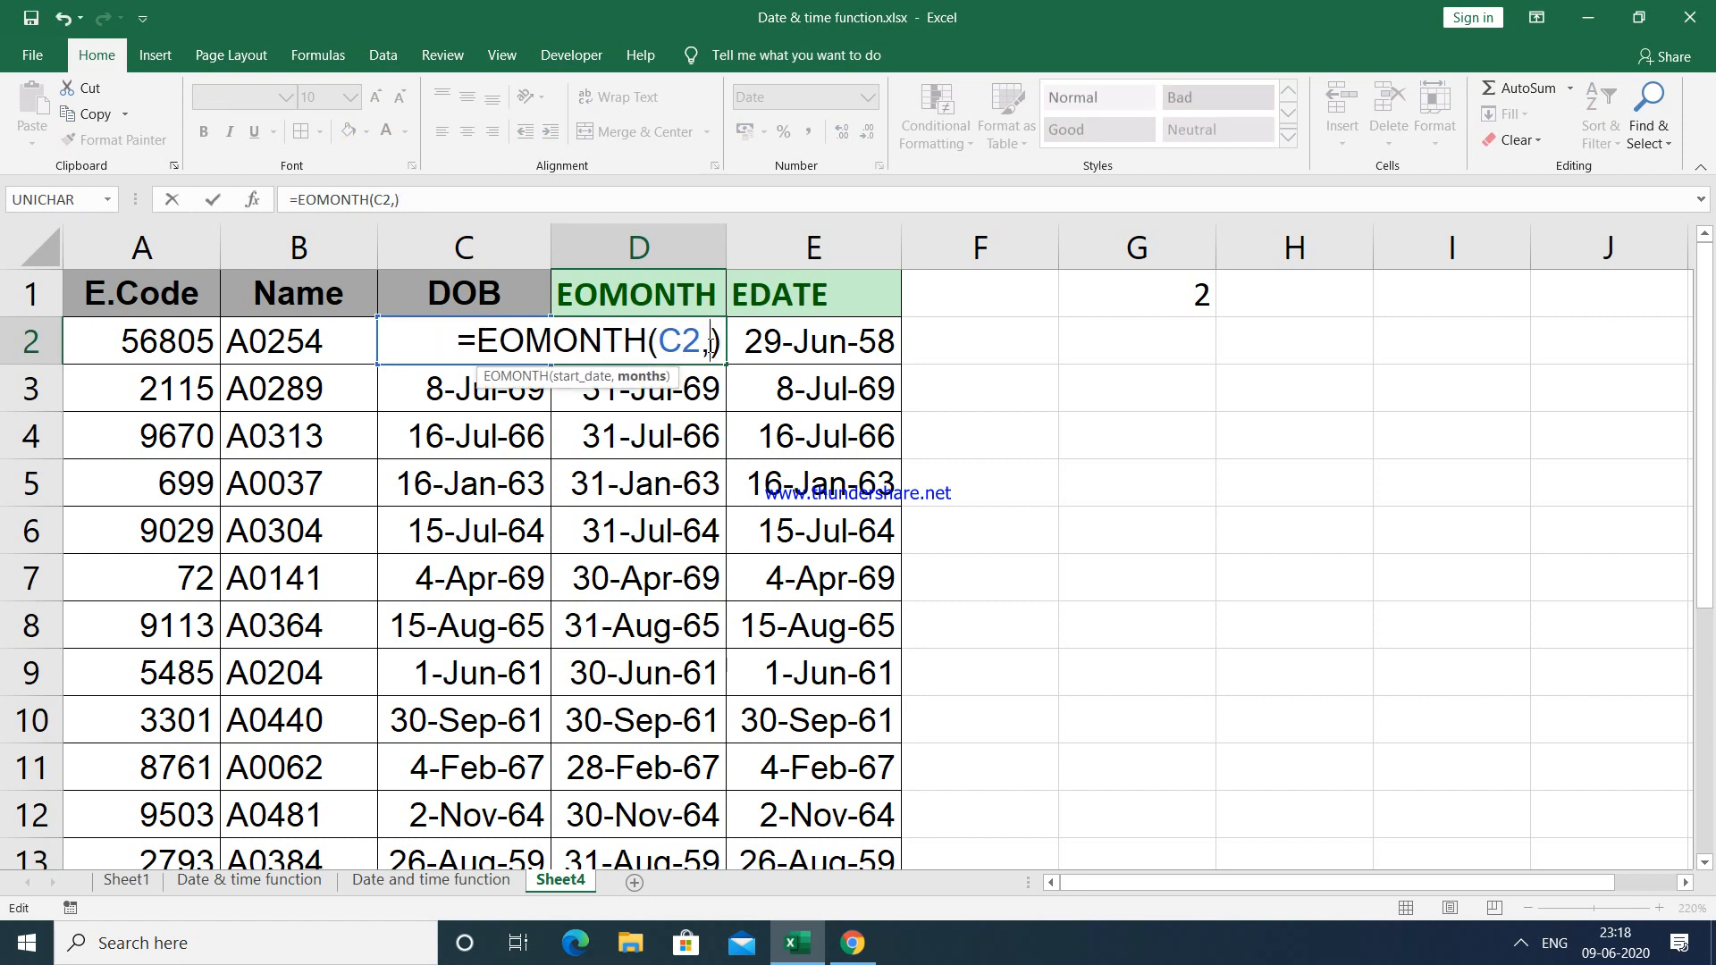
{"action": "left_click", "coordinate": [1171, 287]}
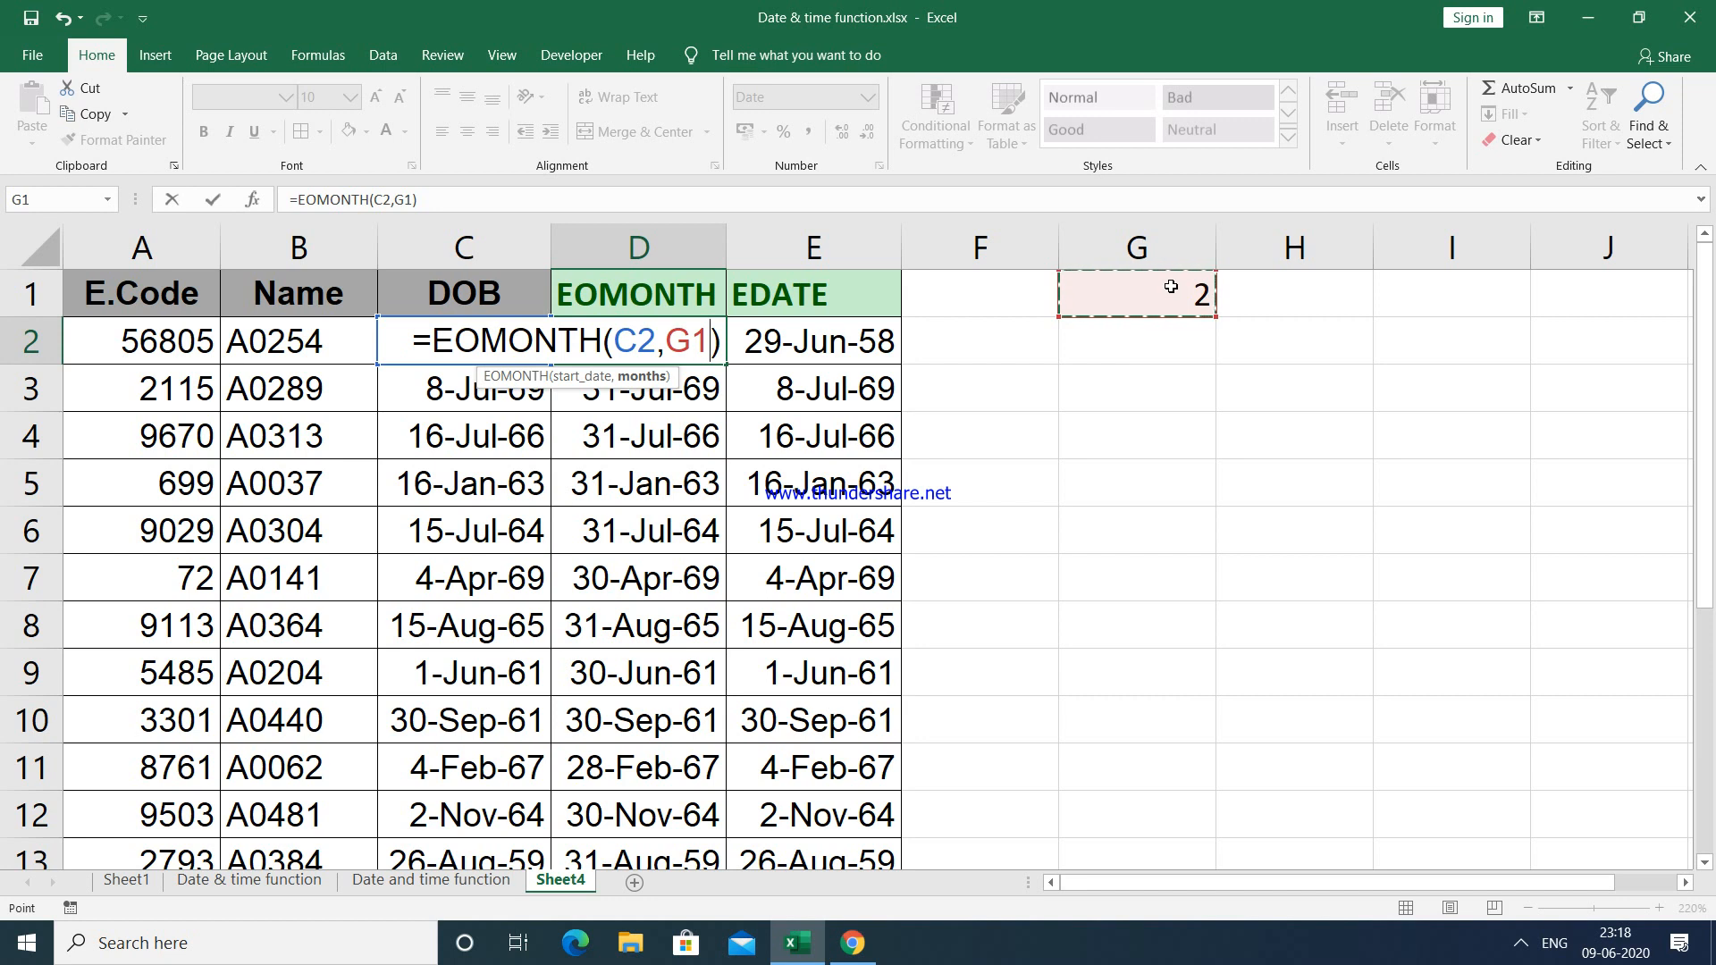
{"action": "key", "text": "F4"}
{"action": "key", "text": "Return"}
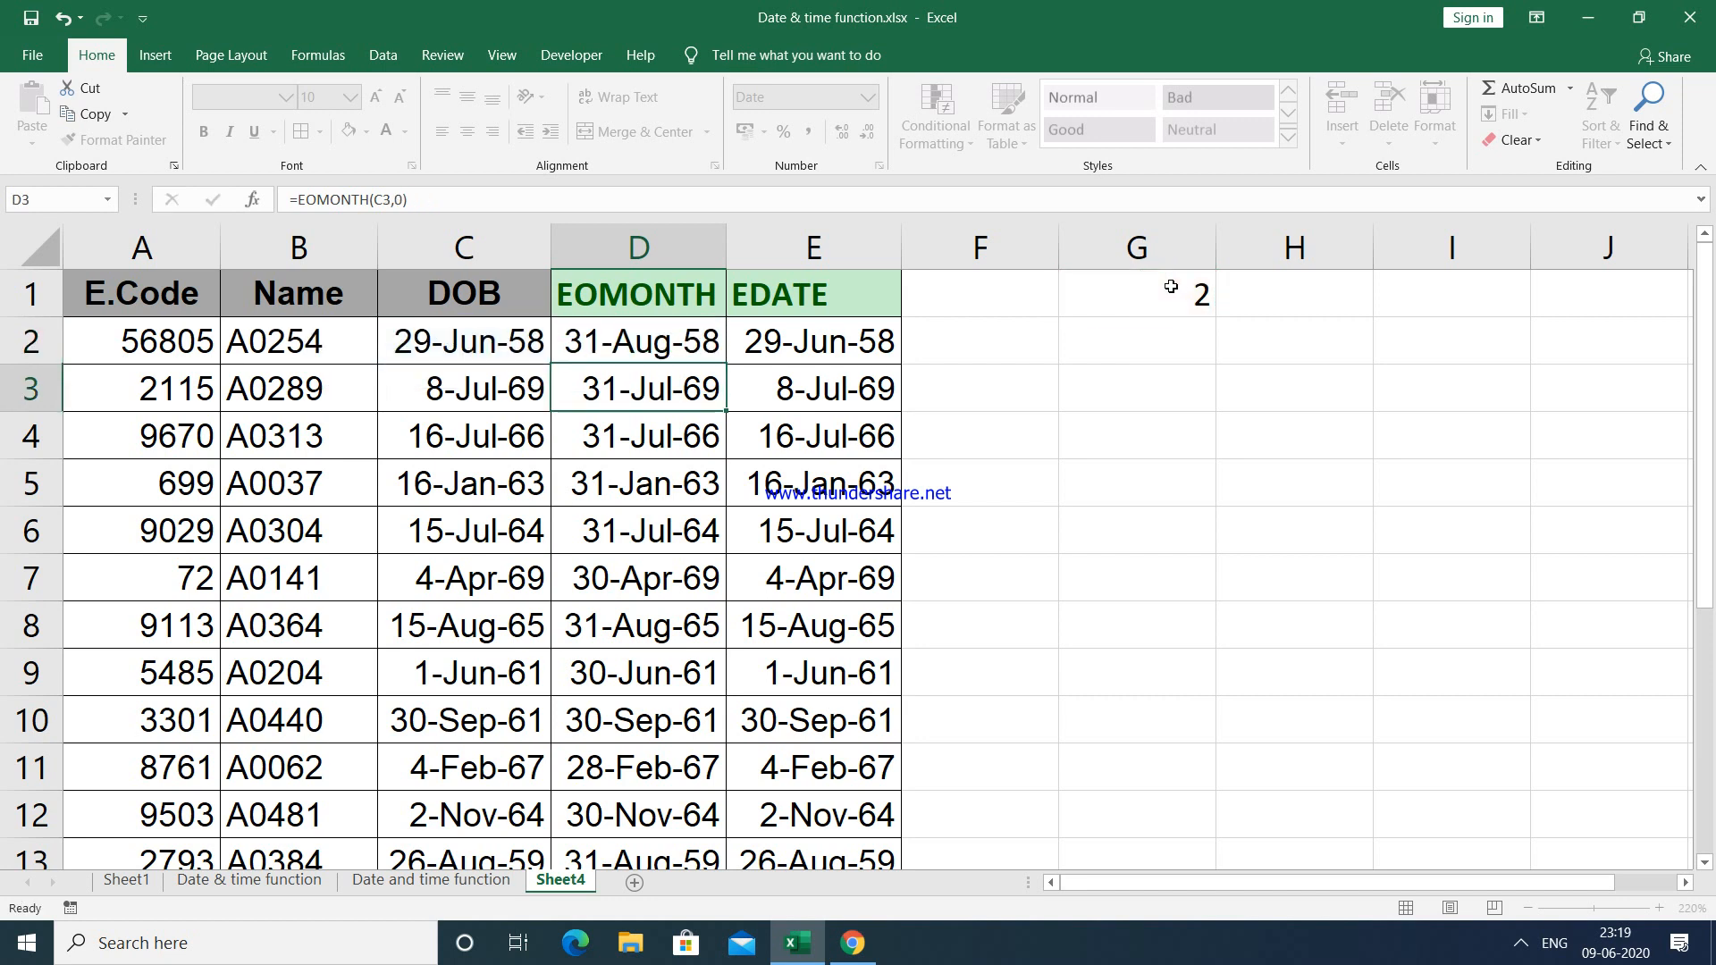
{"action": "left_click", "coordinate": [704, 332]}
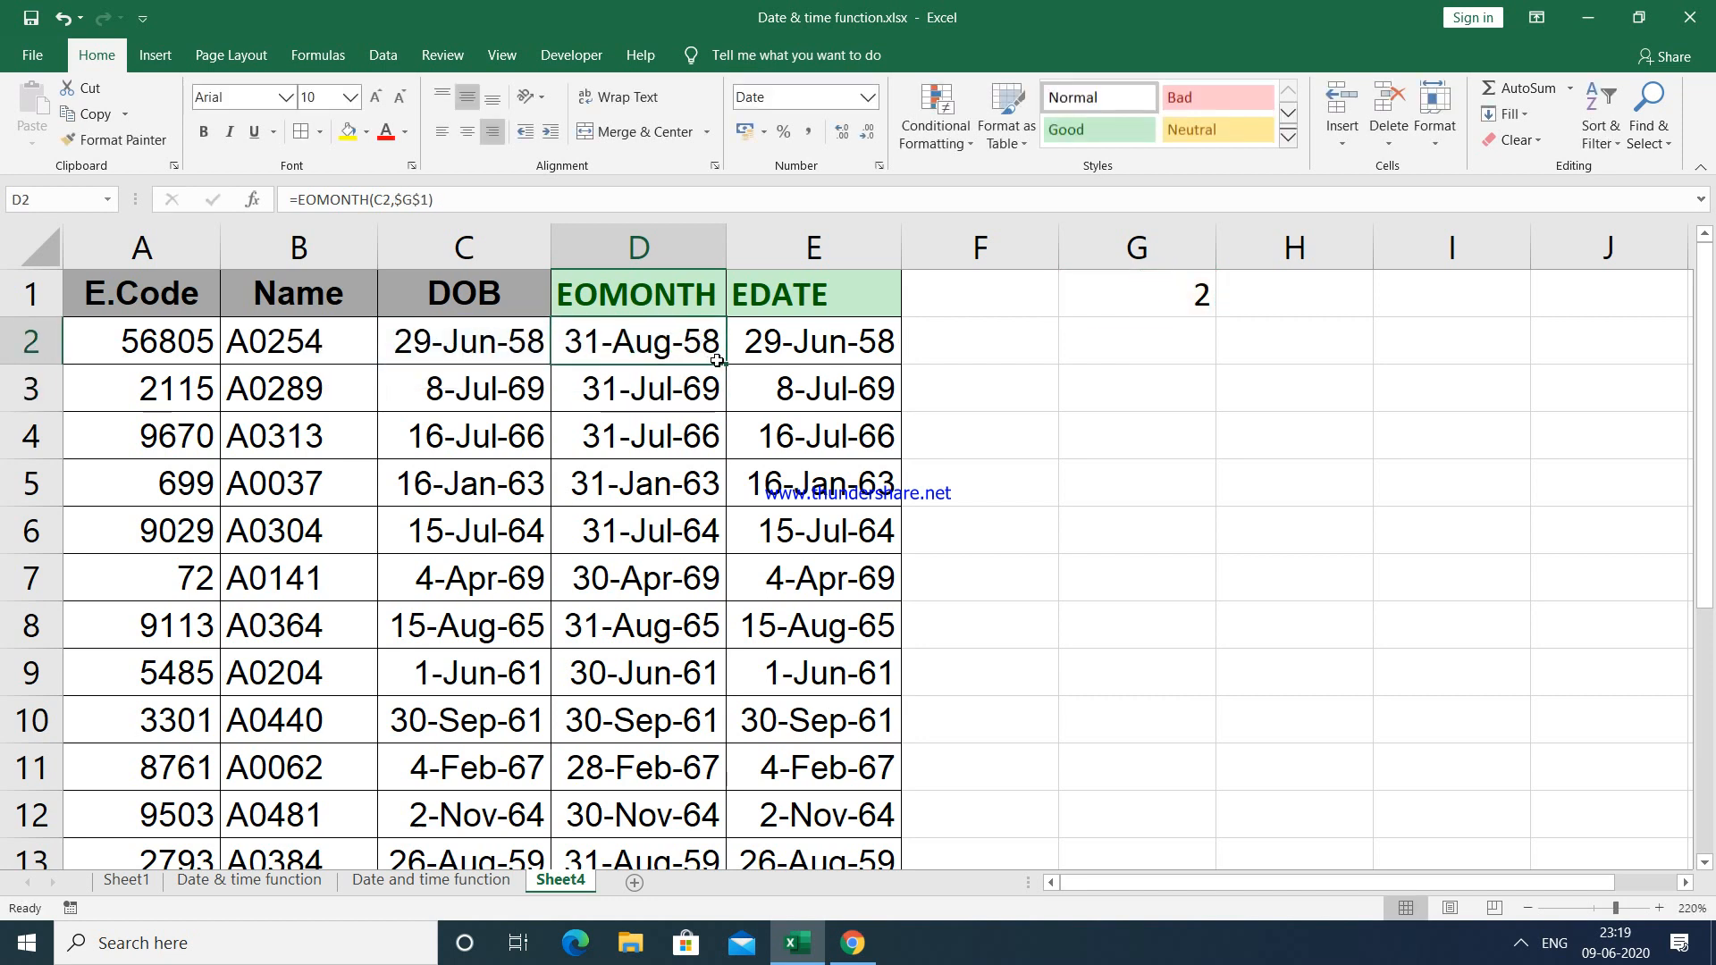
{"action": "double_click", "coordinate": [725, 367]}
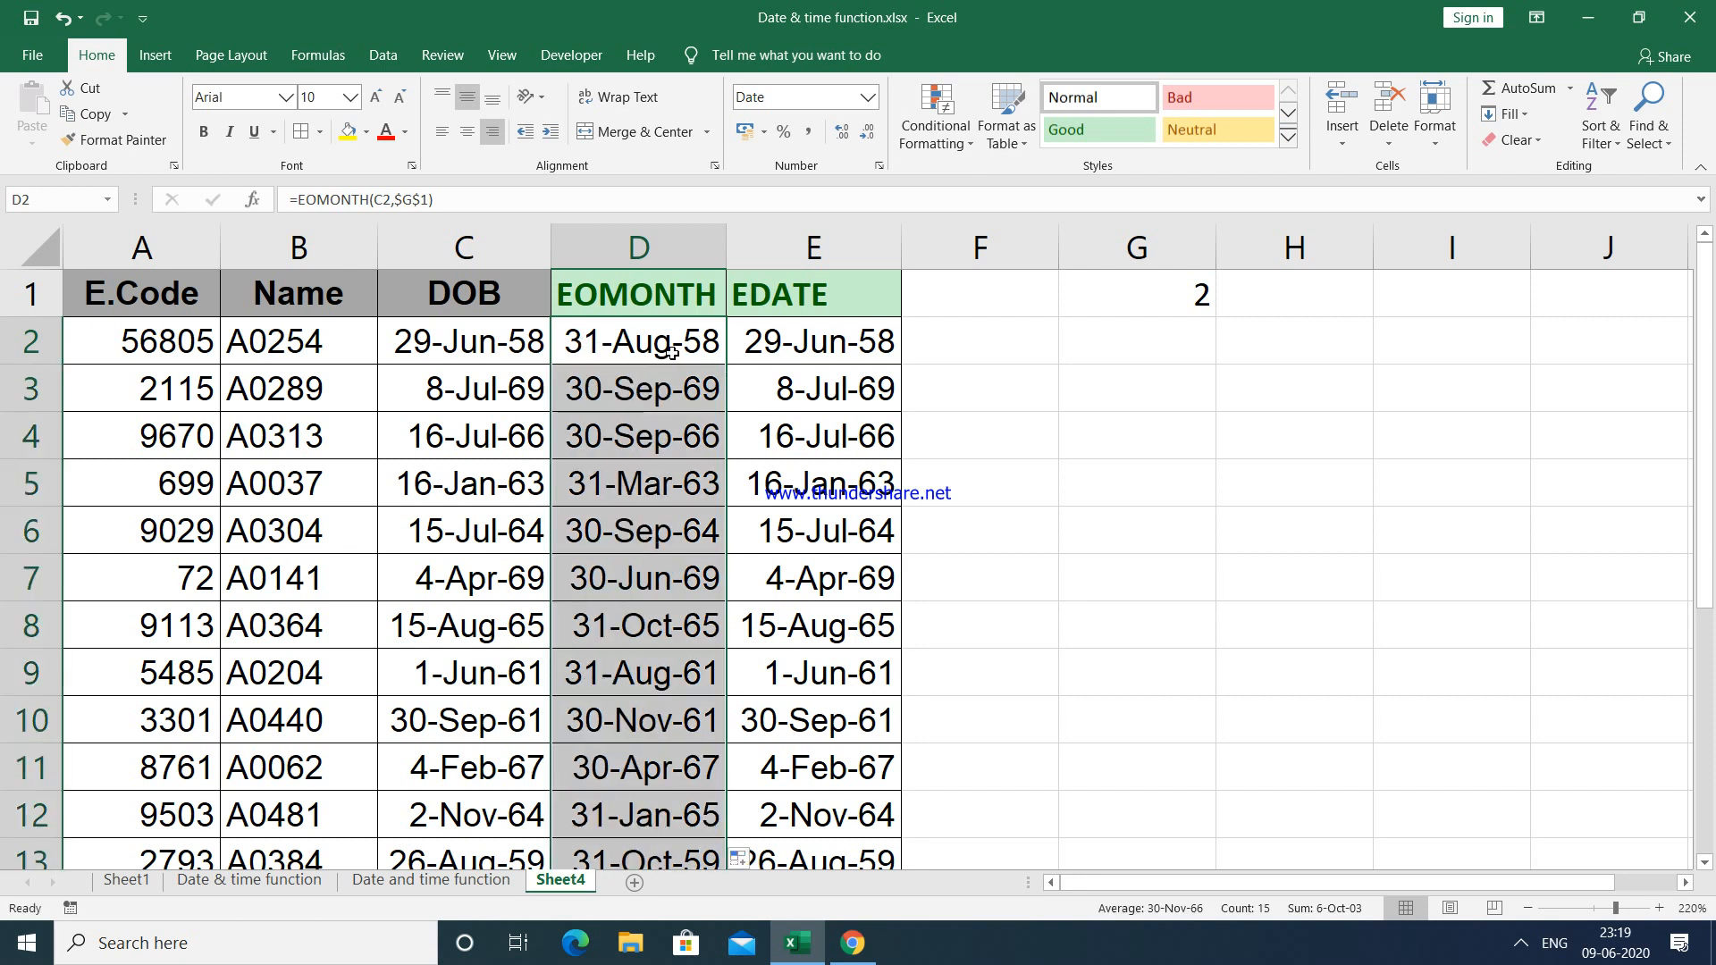
Step: Change the E2 formula to =EDATE(C2,$G$1) and fill it down to E16
{"action": "left_click", "coordinate": [813, 344]}
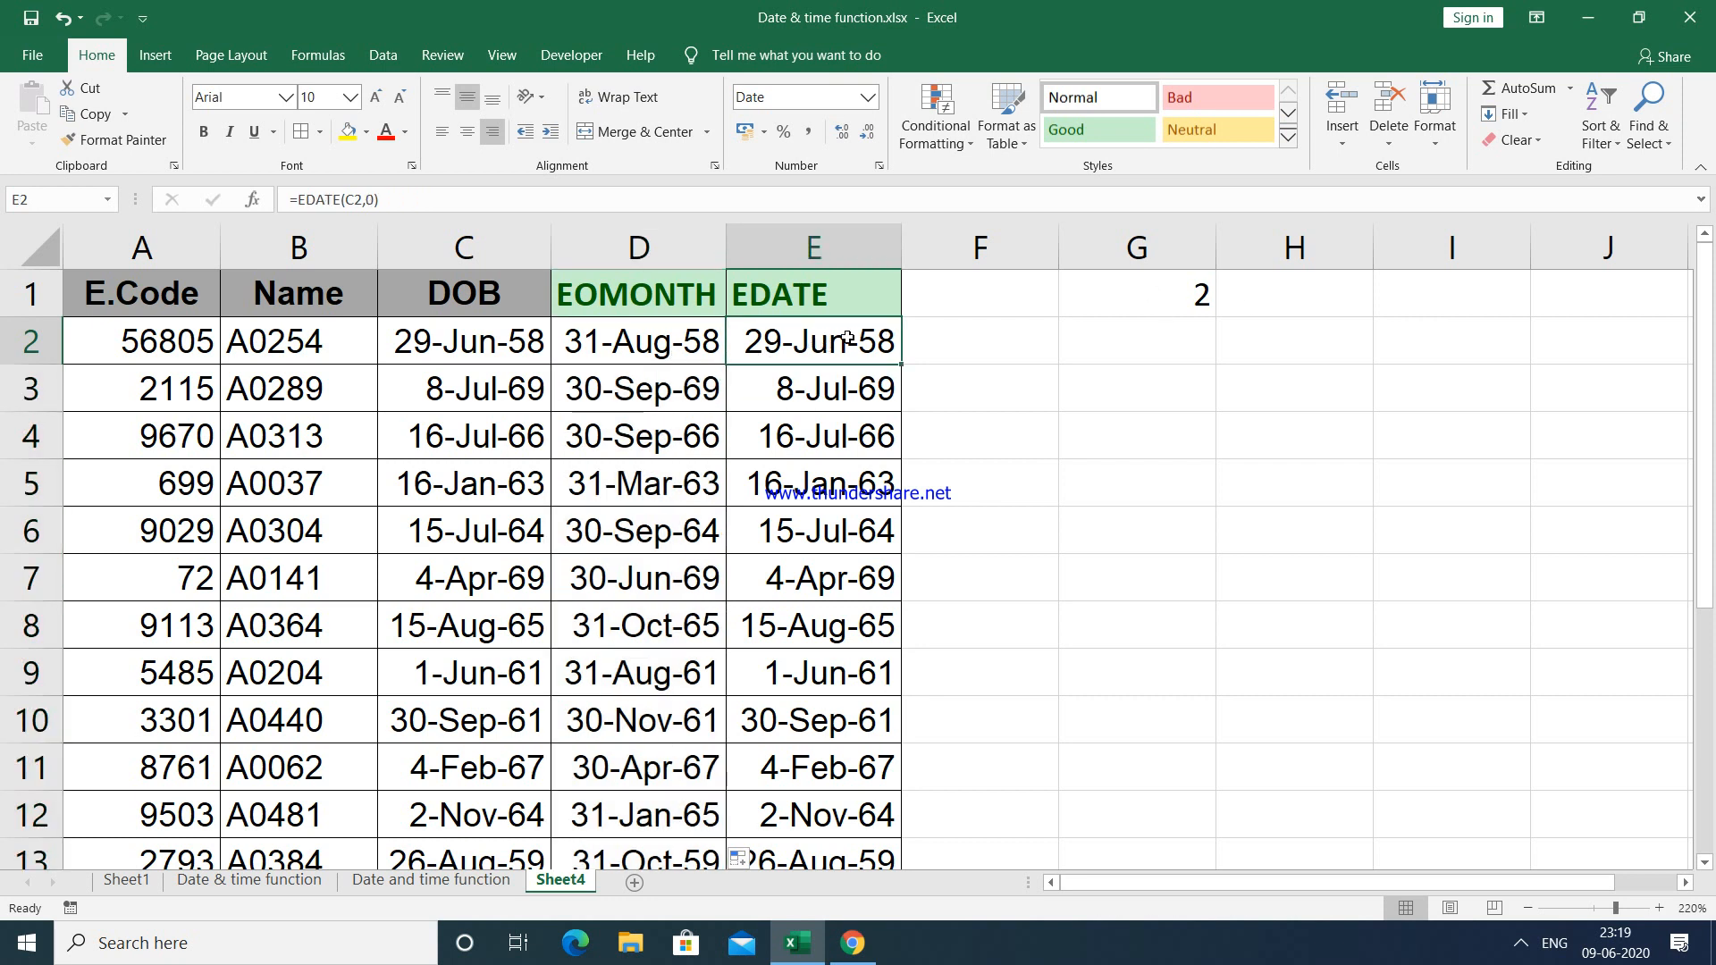
{"action": "double_click", "coordinate": [848, 338]}
{"action": "left_click", "coordinate": [885, 336]}
{"action": "key", "text": "BackSpace"}
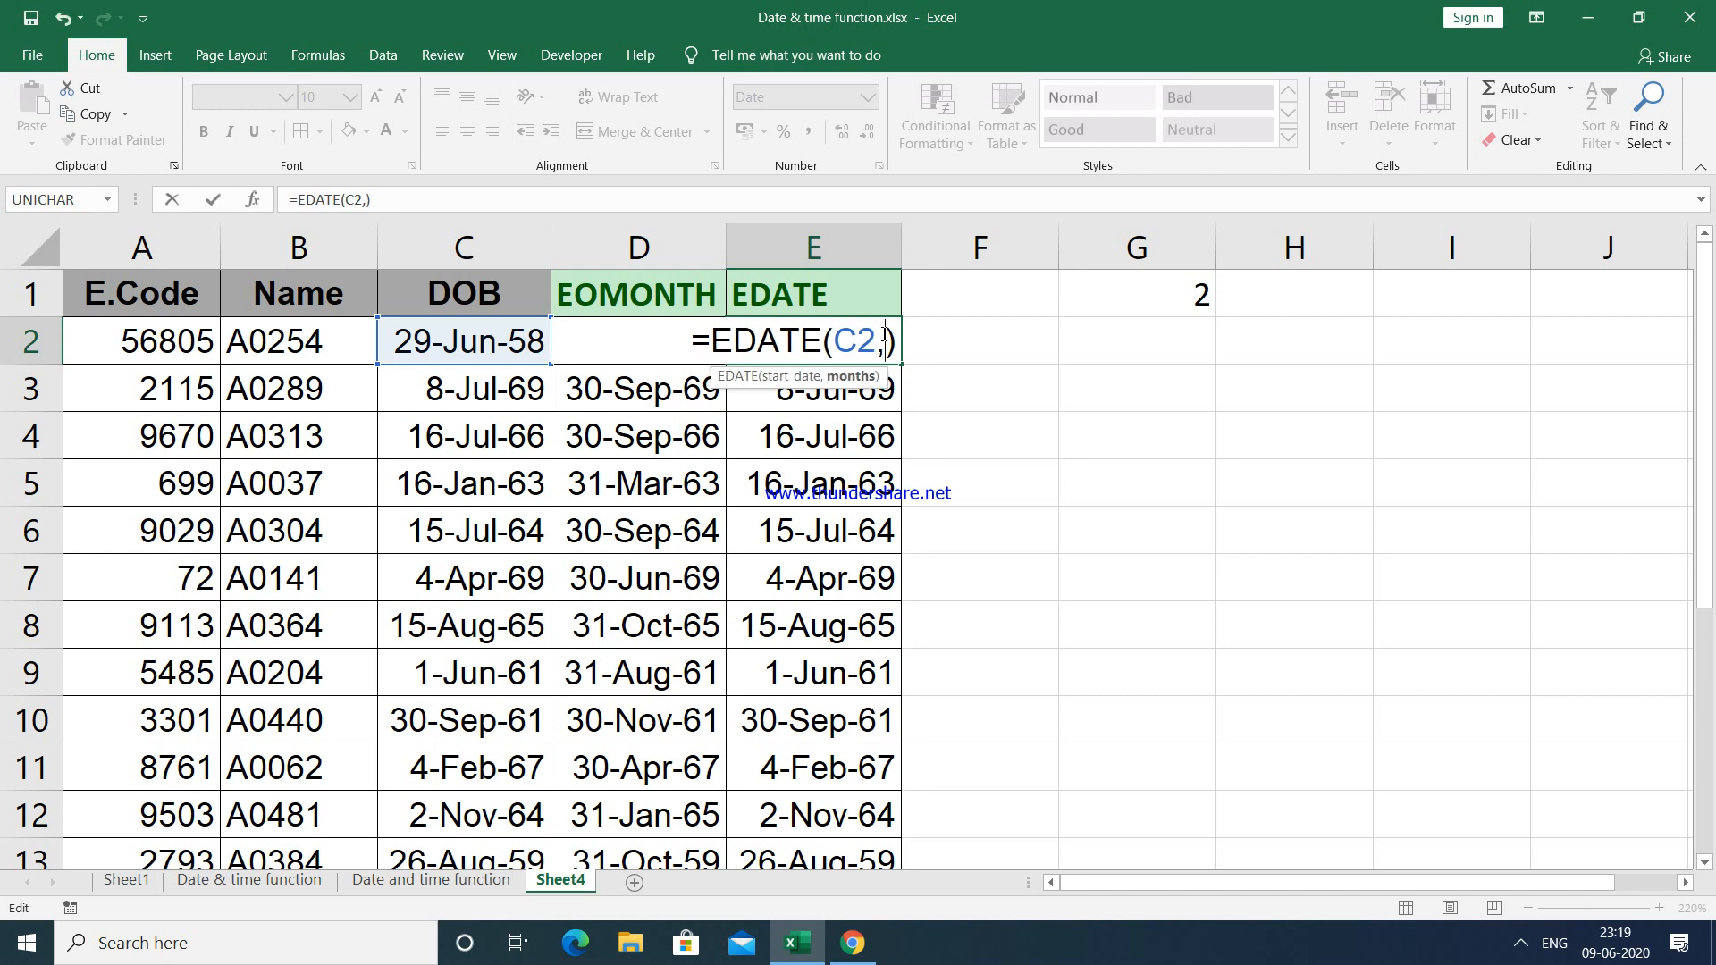
{"action": "left_click", "coordinate": [1155, 287]}
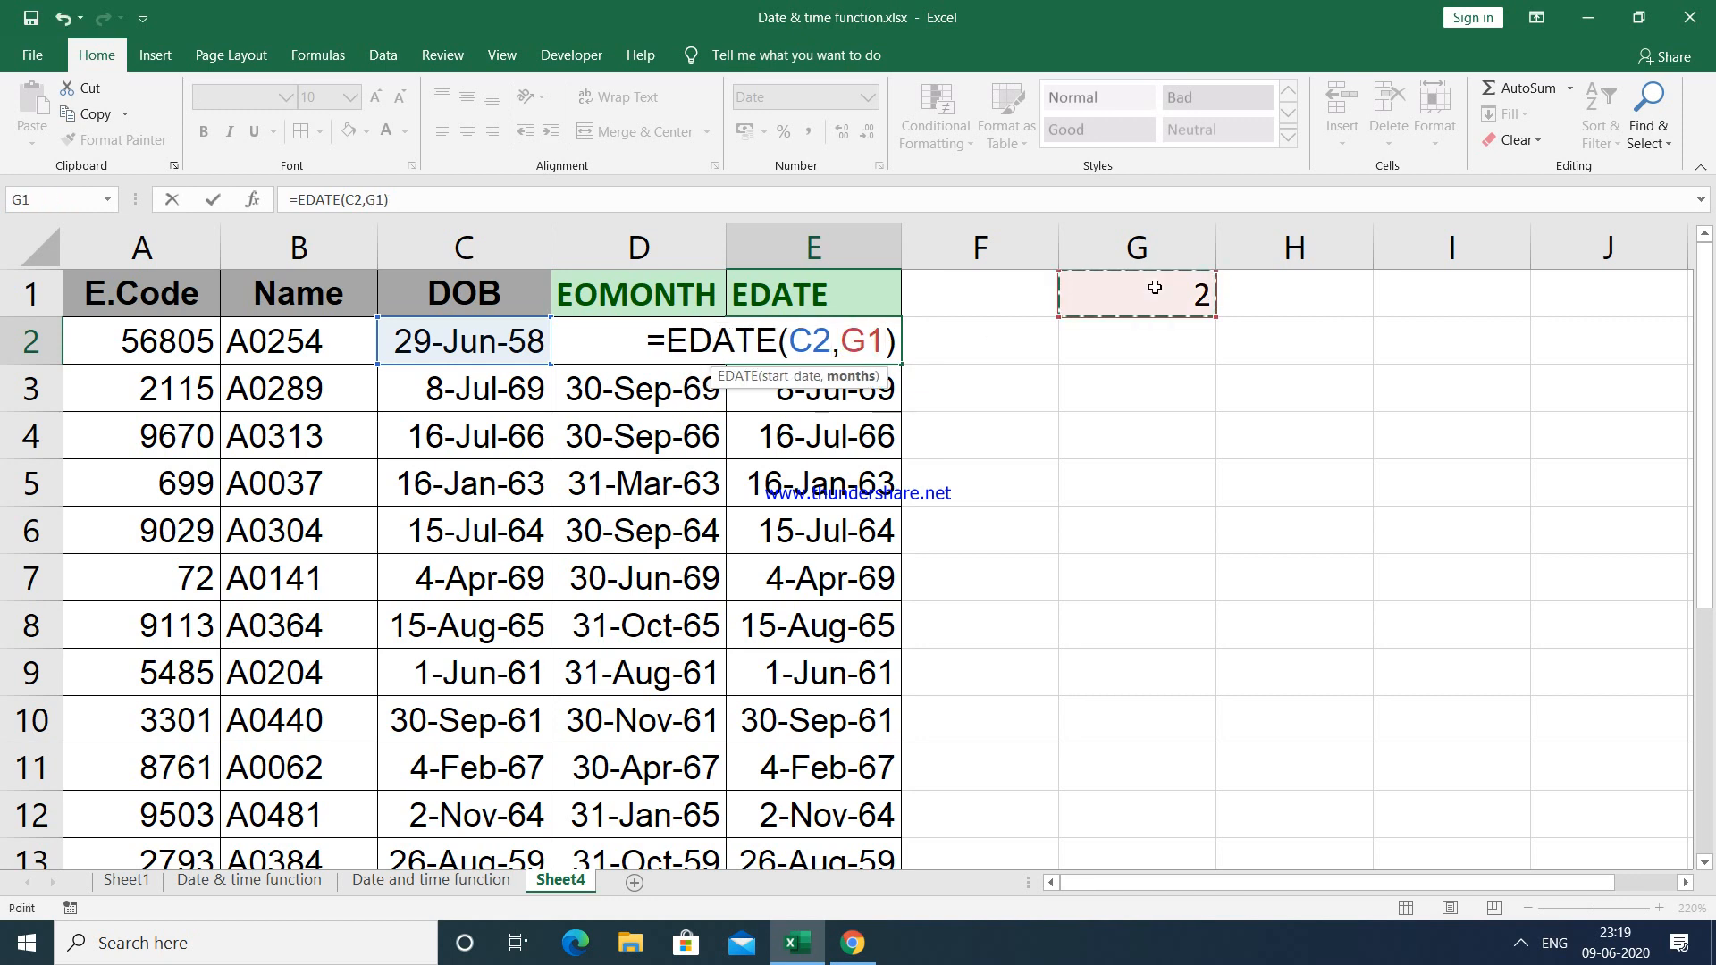
{"action": "key", "text": "F4"}
{"action": "key", "text": "F4"}
{"action": "key", "text": "F4"}
{"action": "key", "text": "F4"}
{"action": "key", "text": "F4"}
{"action": "key", "text": "Return"}
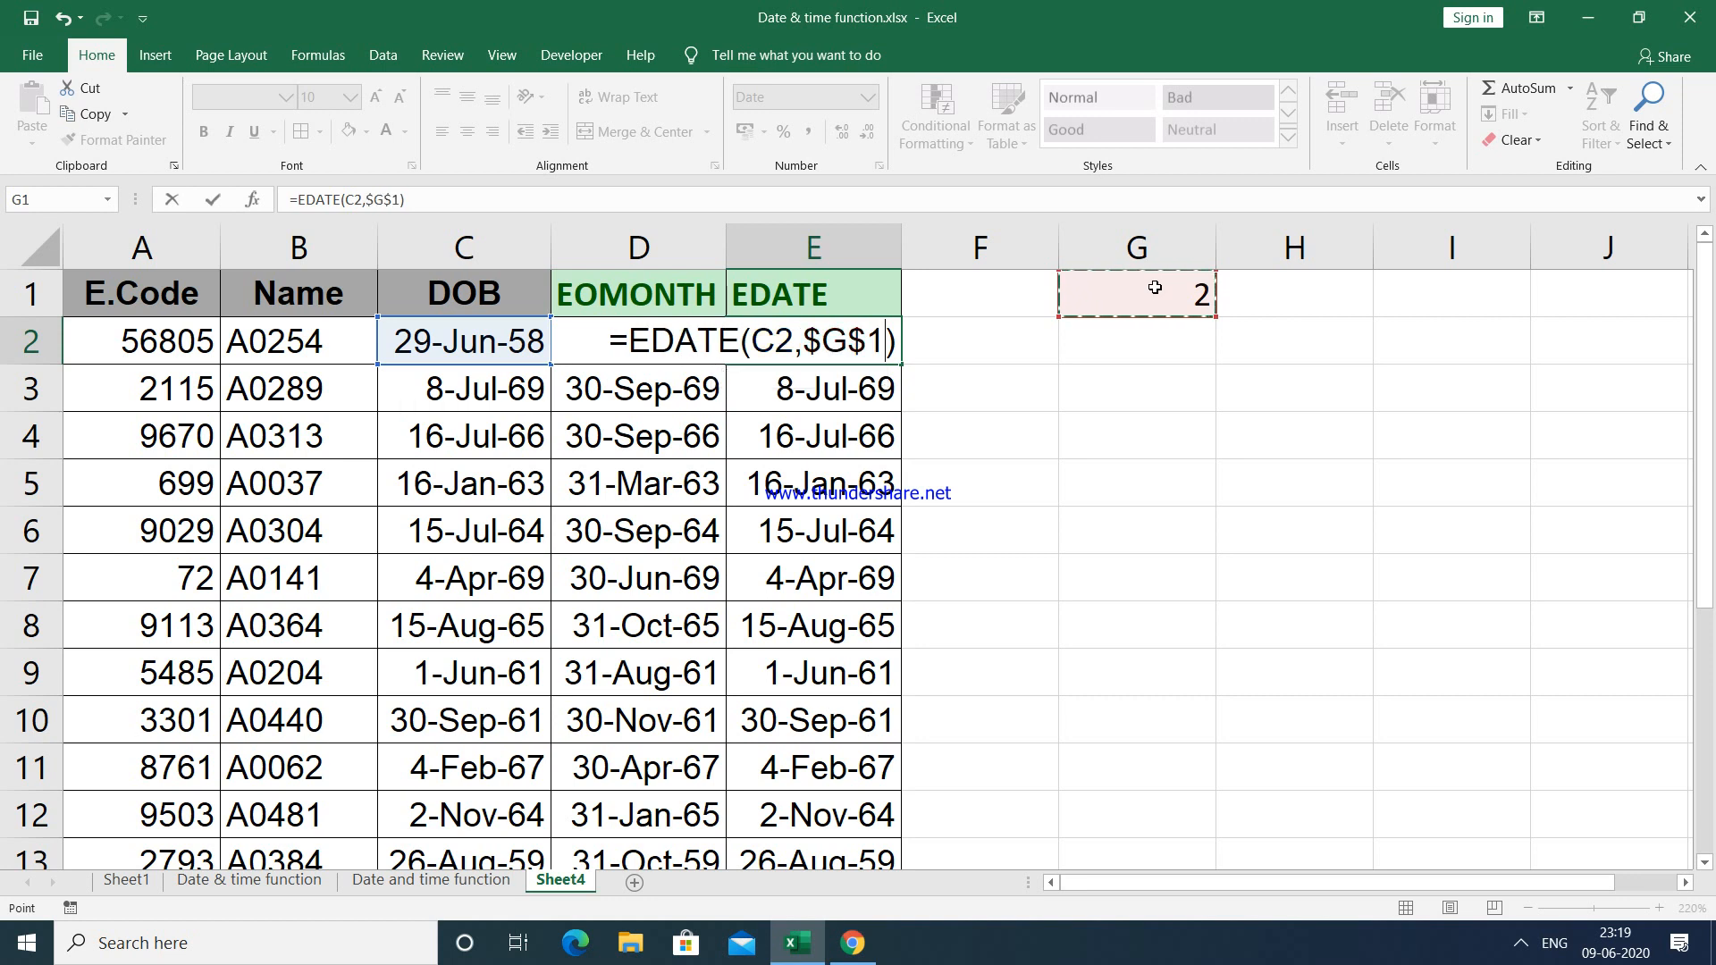
{"action": "left_click", "coordinate": [881, 336]}
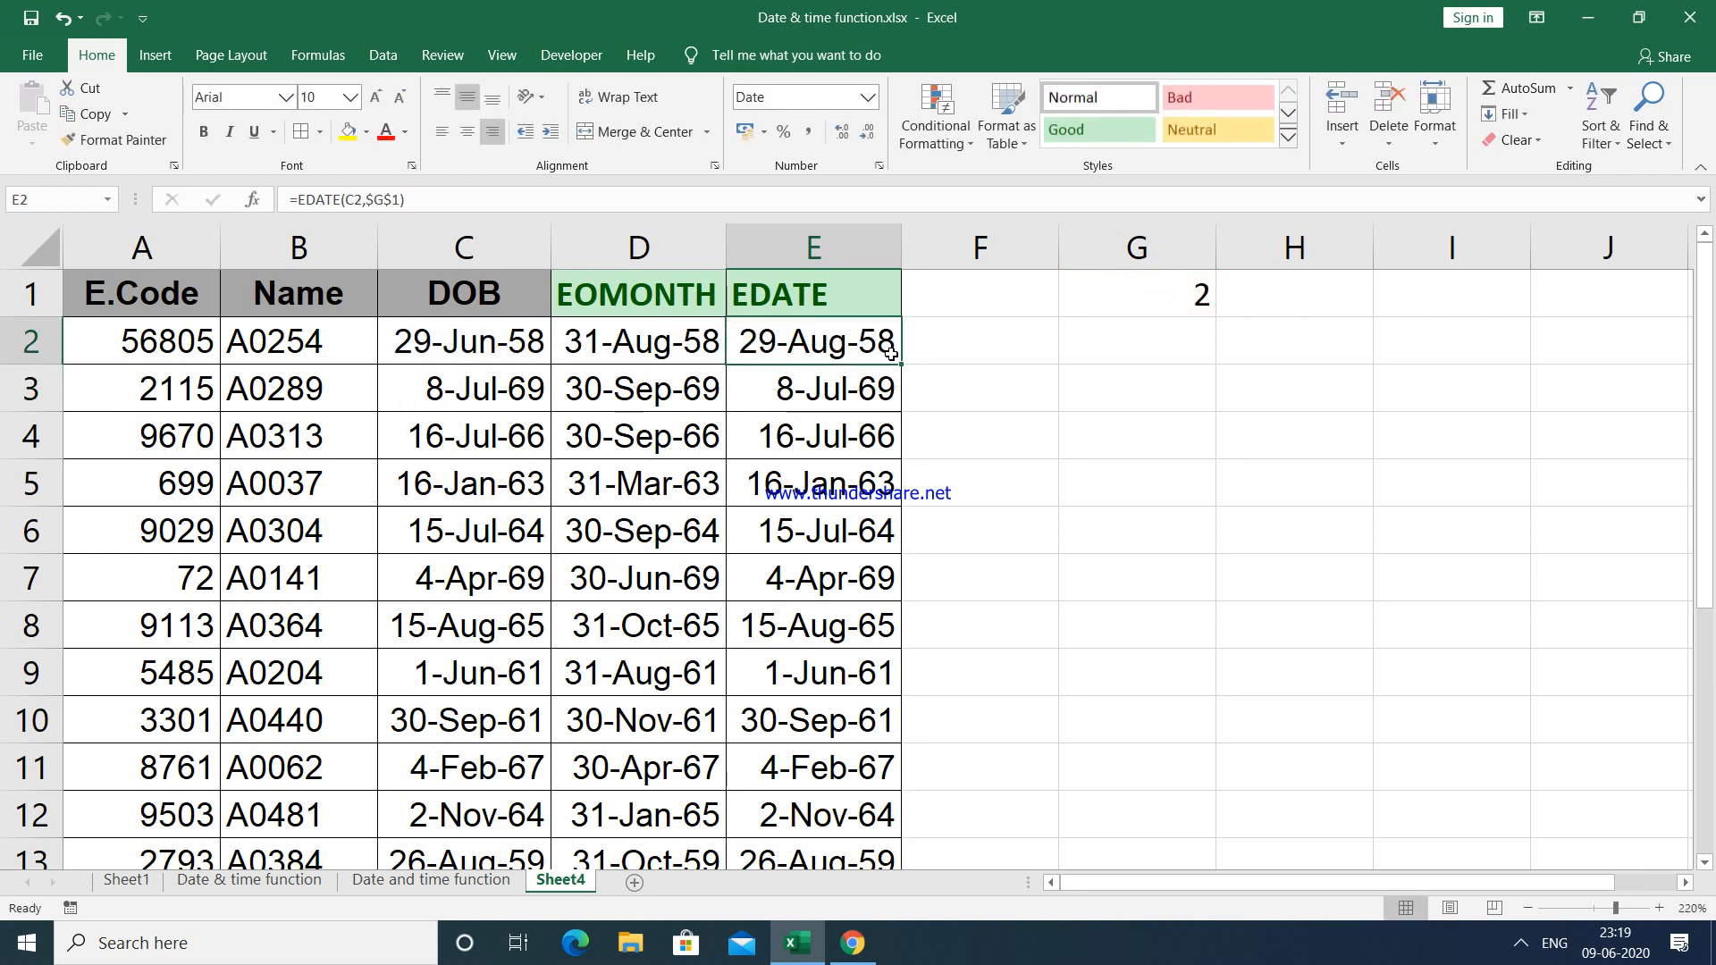
{"action": "double_click", "coordinate": [901, 365]}
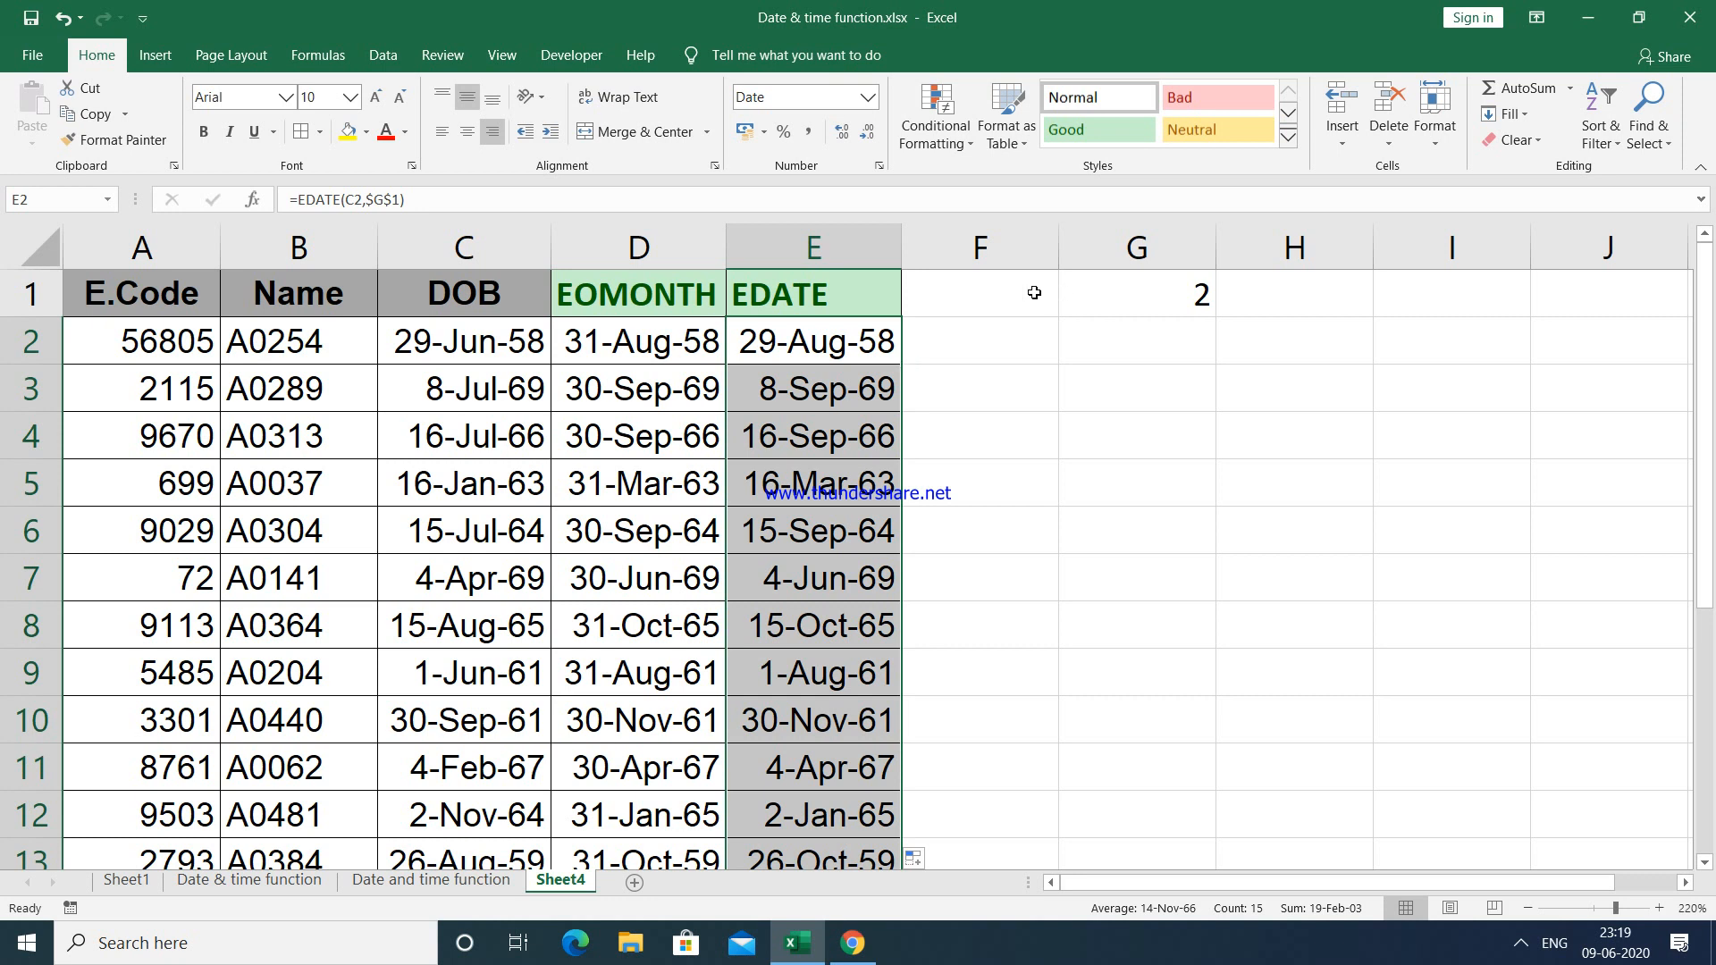
Step: Enter the header Weekday in F1
{"action": "left_click", "coordinate": [1002, 292]}
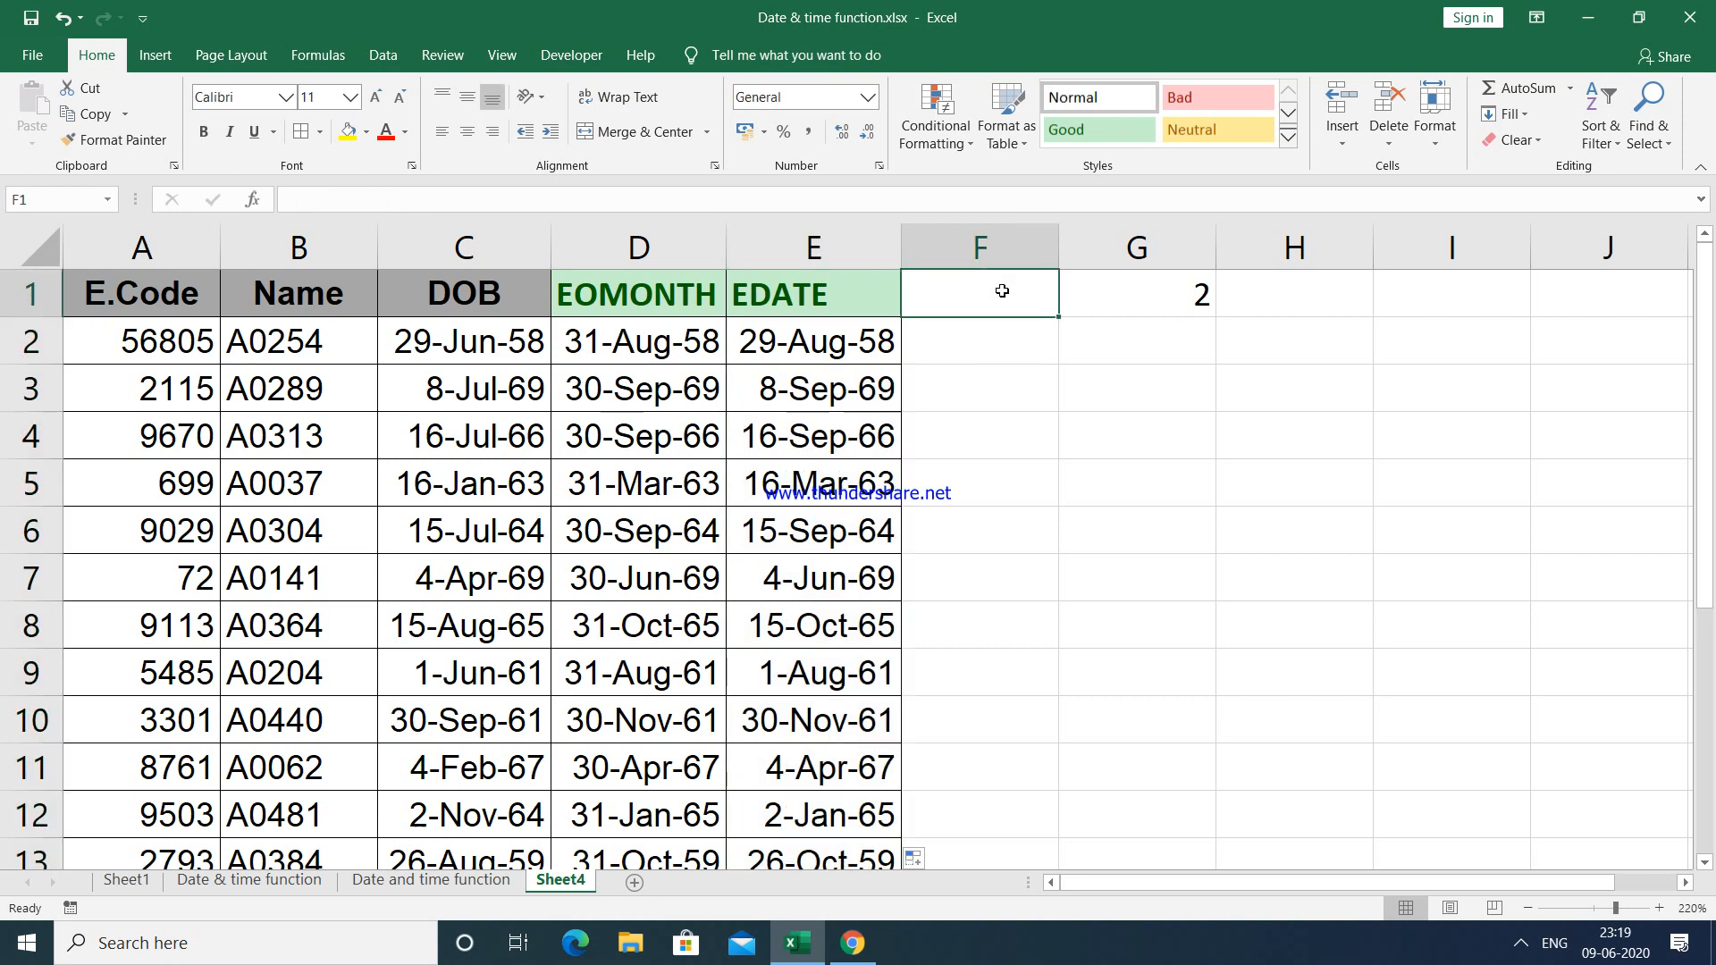
{"action": "type", "text": "w"}
{"action": "key", "text": "BackSpace"}
{"action": "type", "text": "W"}
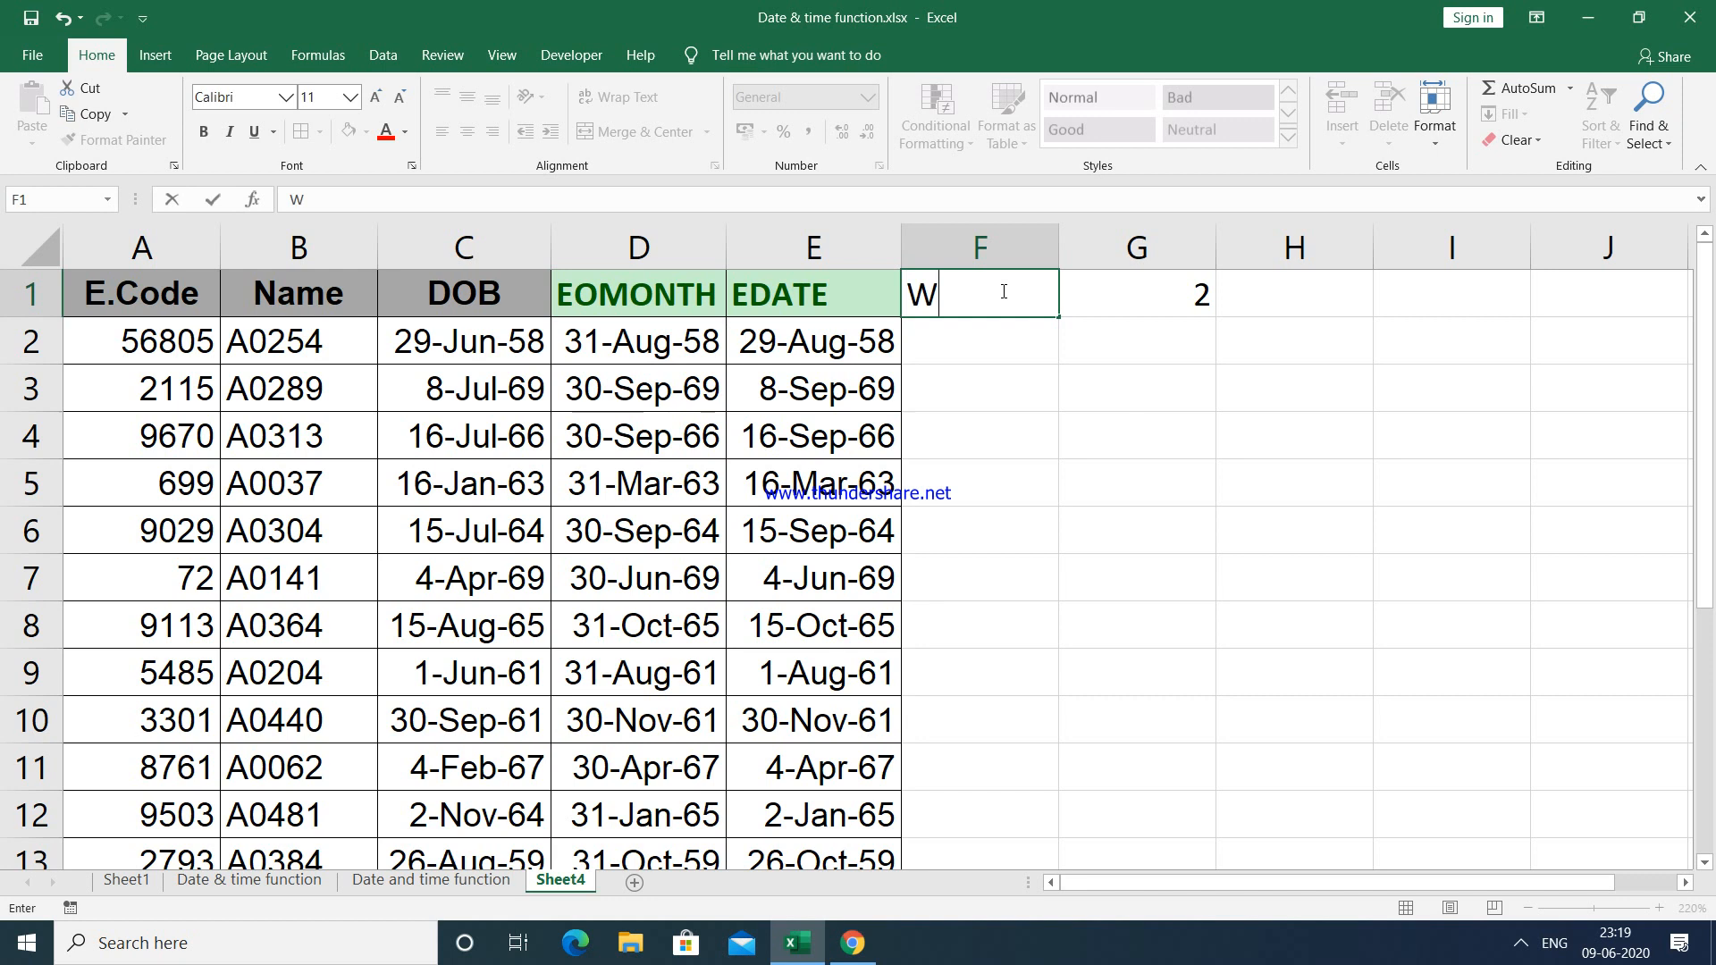
{"action": "type", "text": "eekday"}
{"action": "key", "text": "Return"}
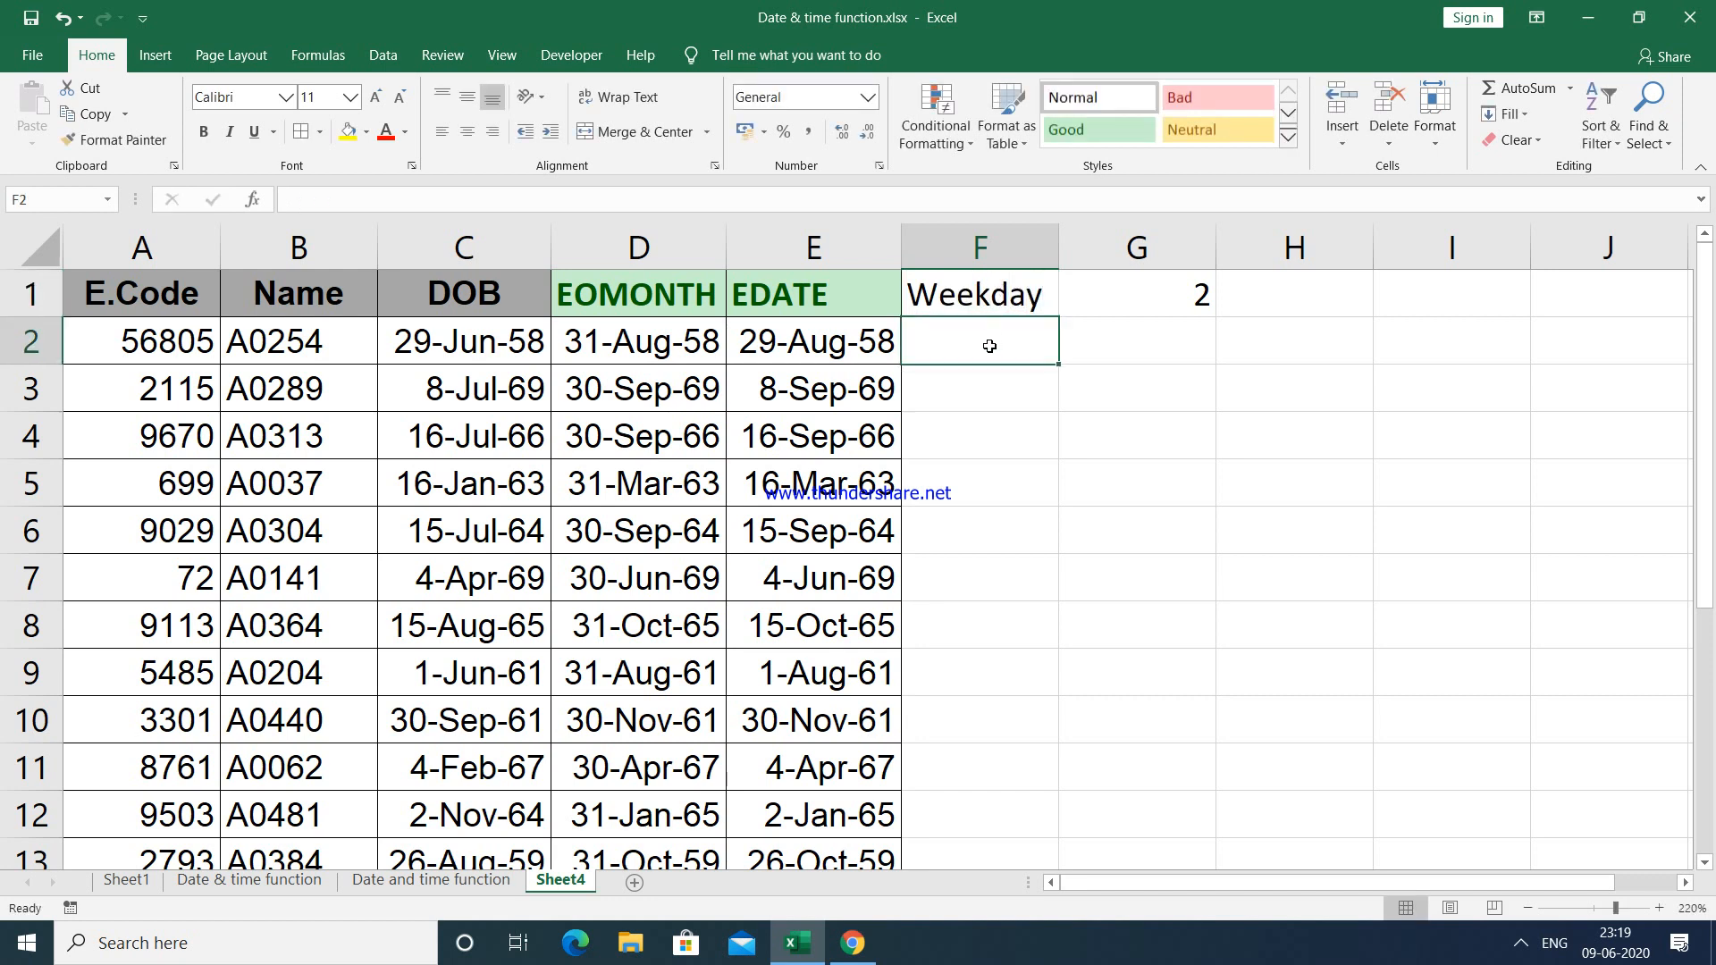
Step: Enter =WEEKDAY(C2,2) in F2, using the Monday-to-Sunday return type, and fill the formula down to F13
{"action": "type", "text": "="}
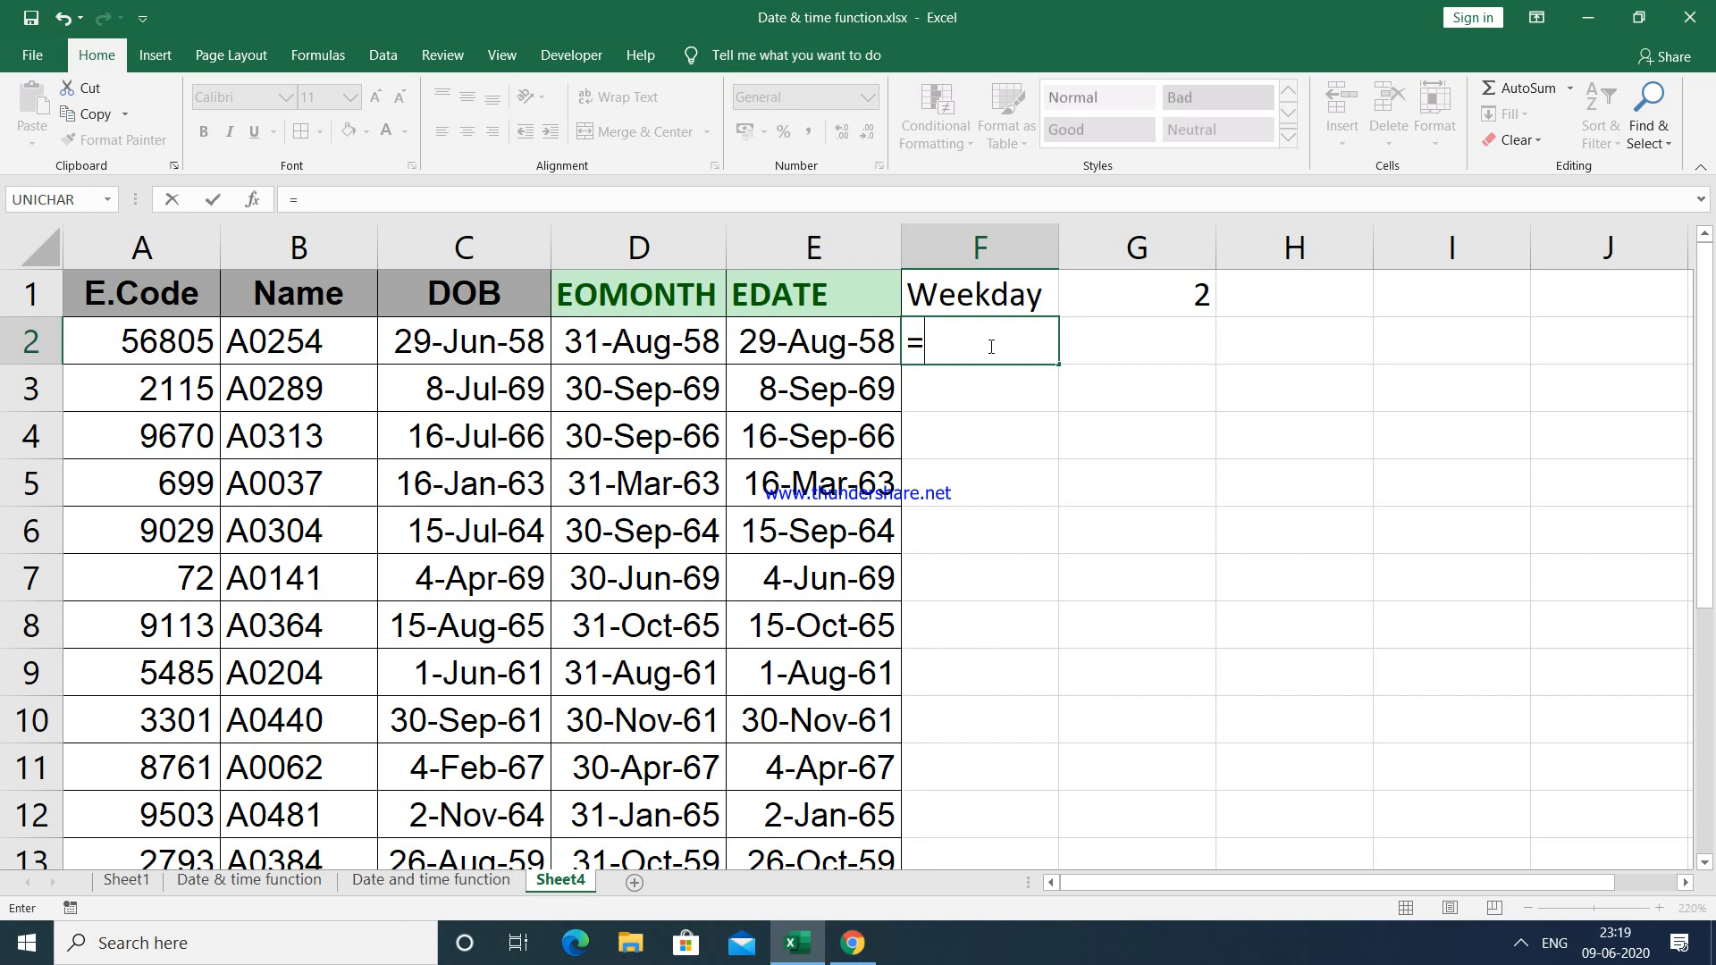
{"action": "type", "text": "week"}
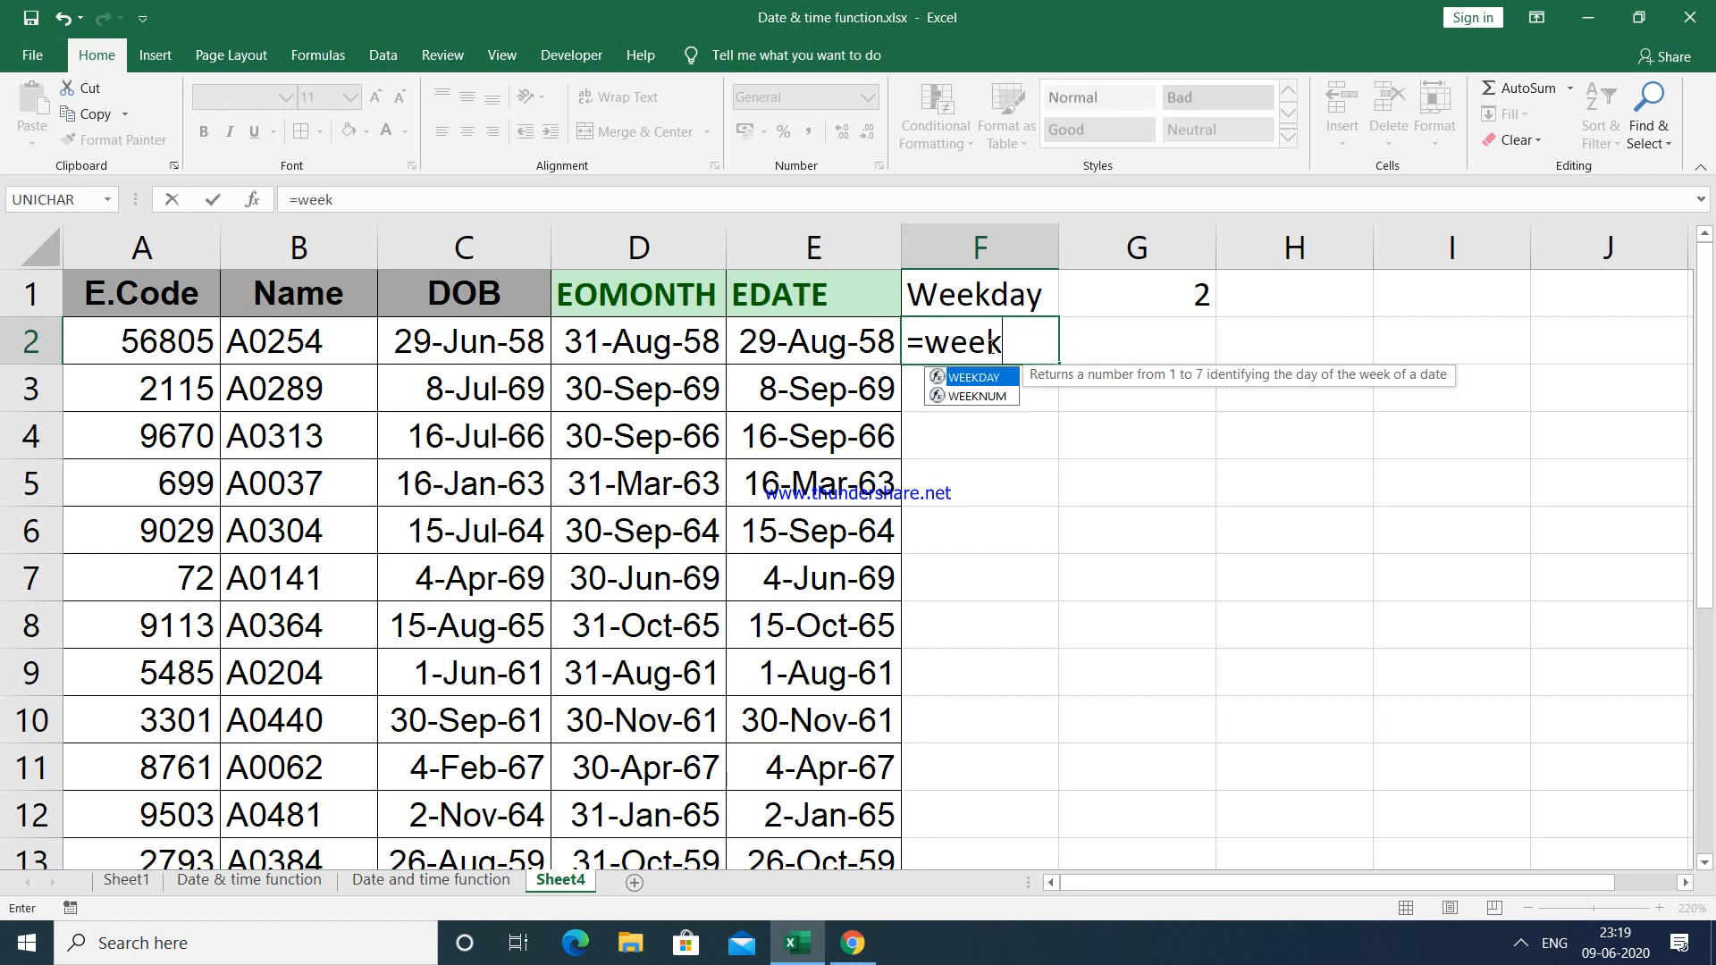
{"action": "key", "text": "Tab"}
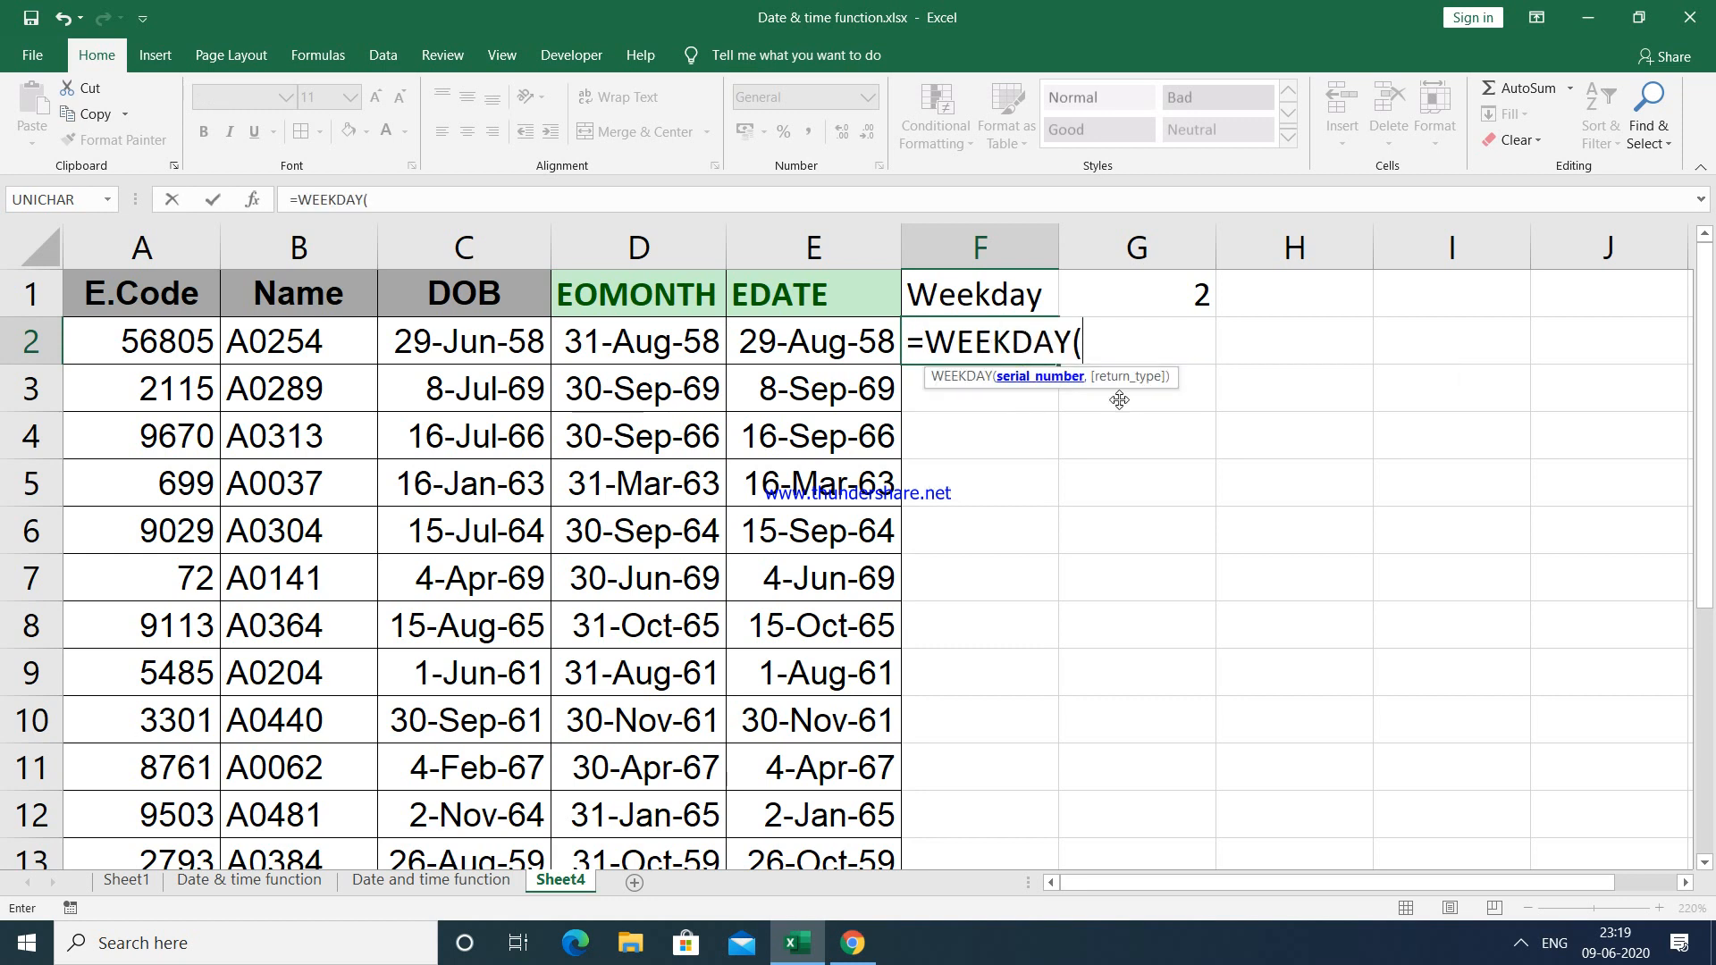
{"action": "left_click", "coordinate": [491, 350]}
{"action": "type", "text": ","}
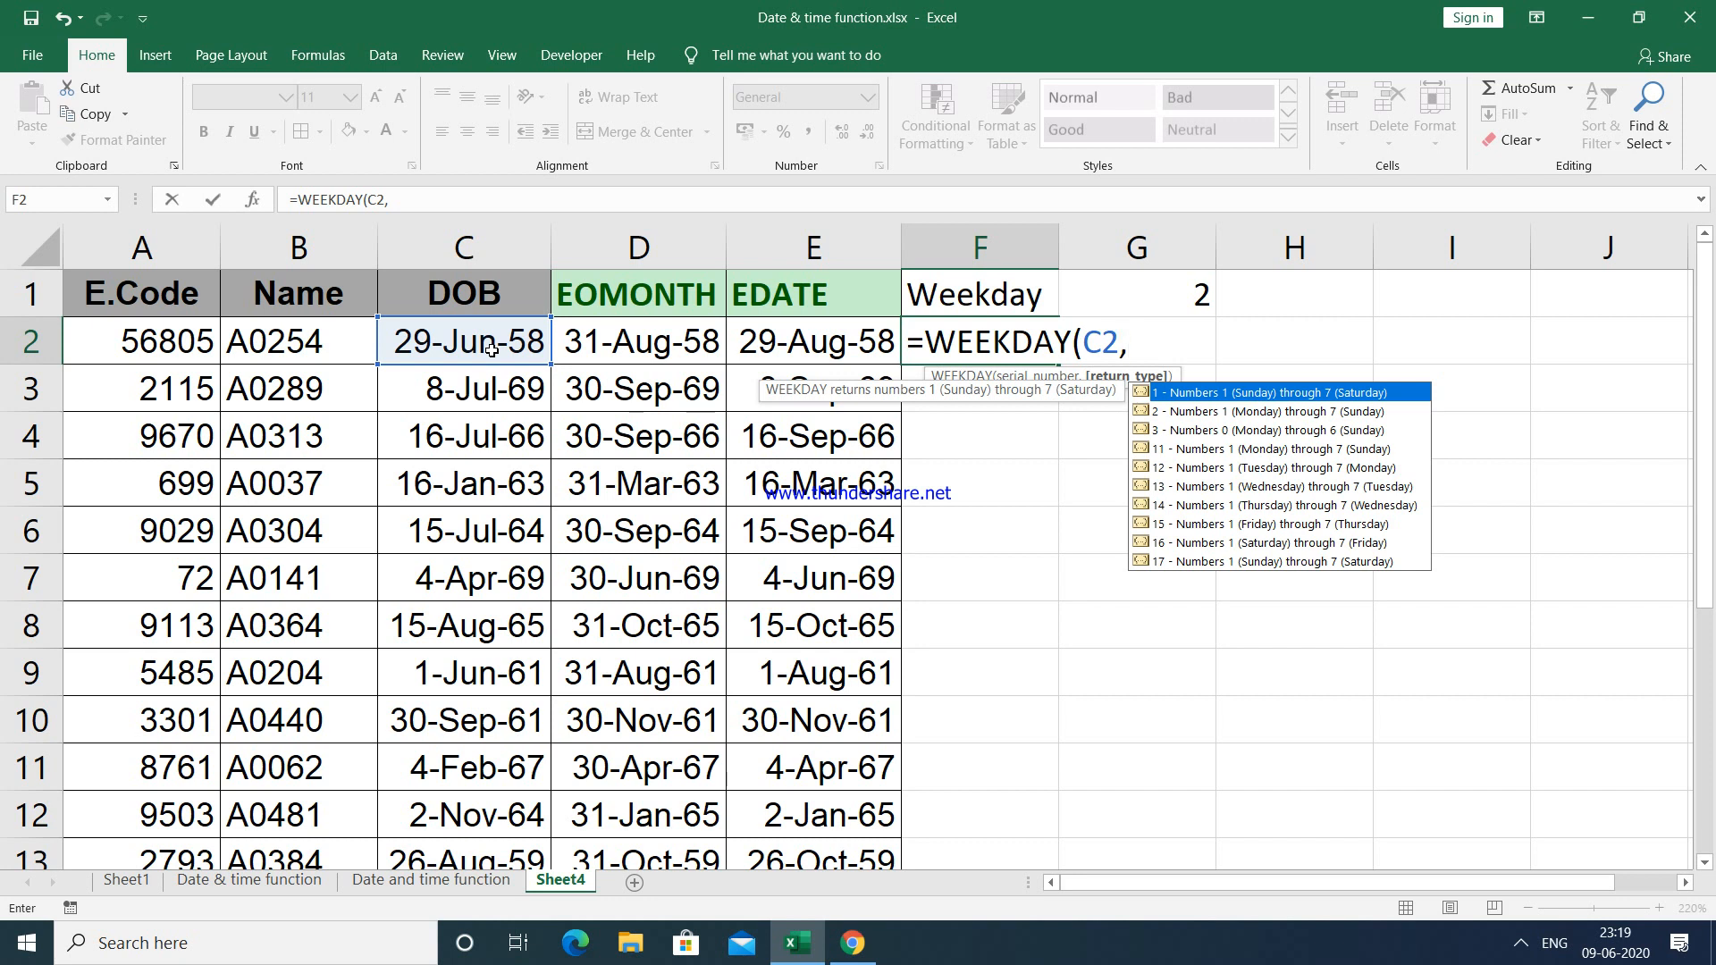
{"action": "key", "text": "Down"}
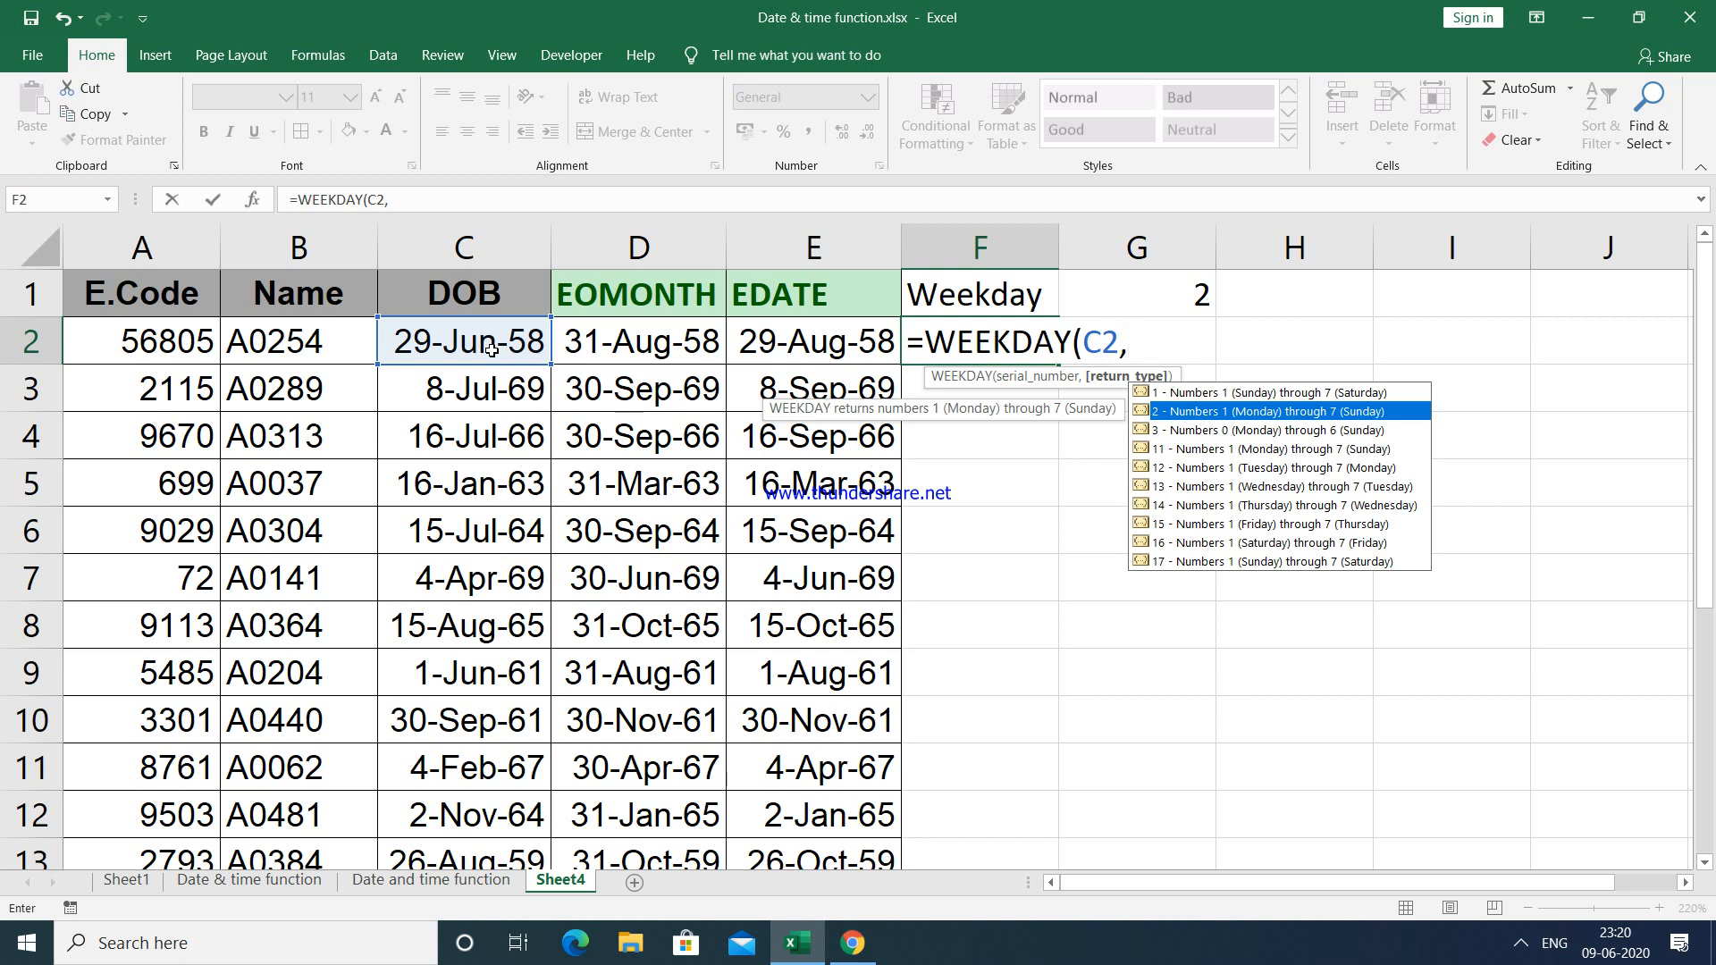
{"action": "type", "text": "2)"}
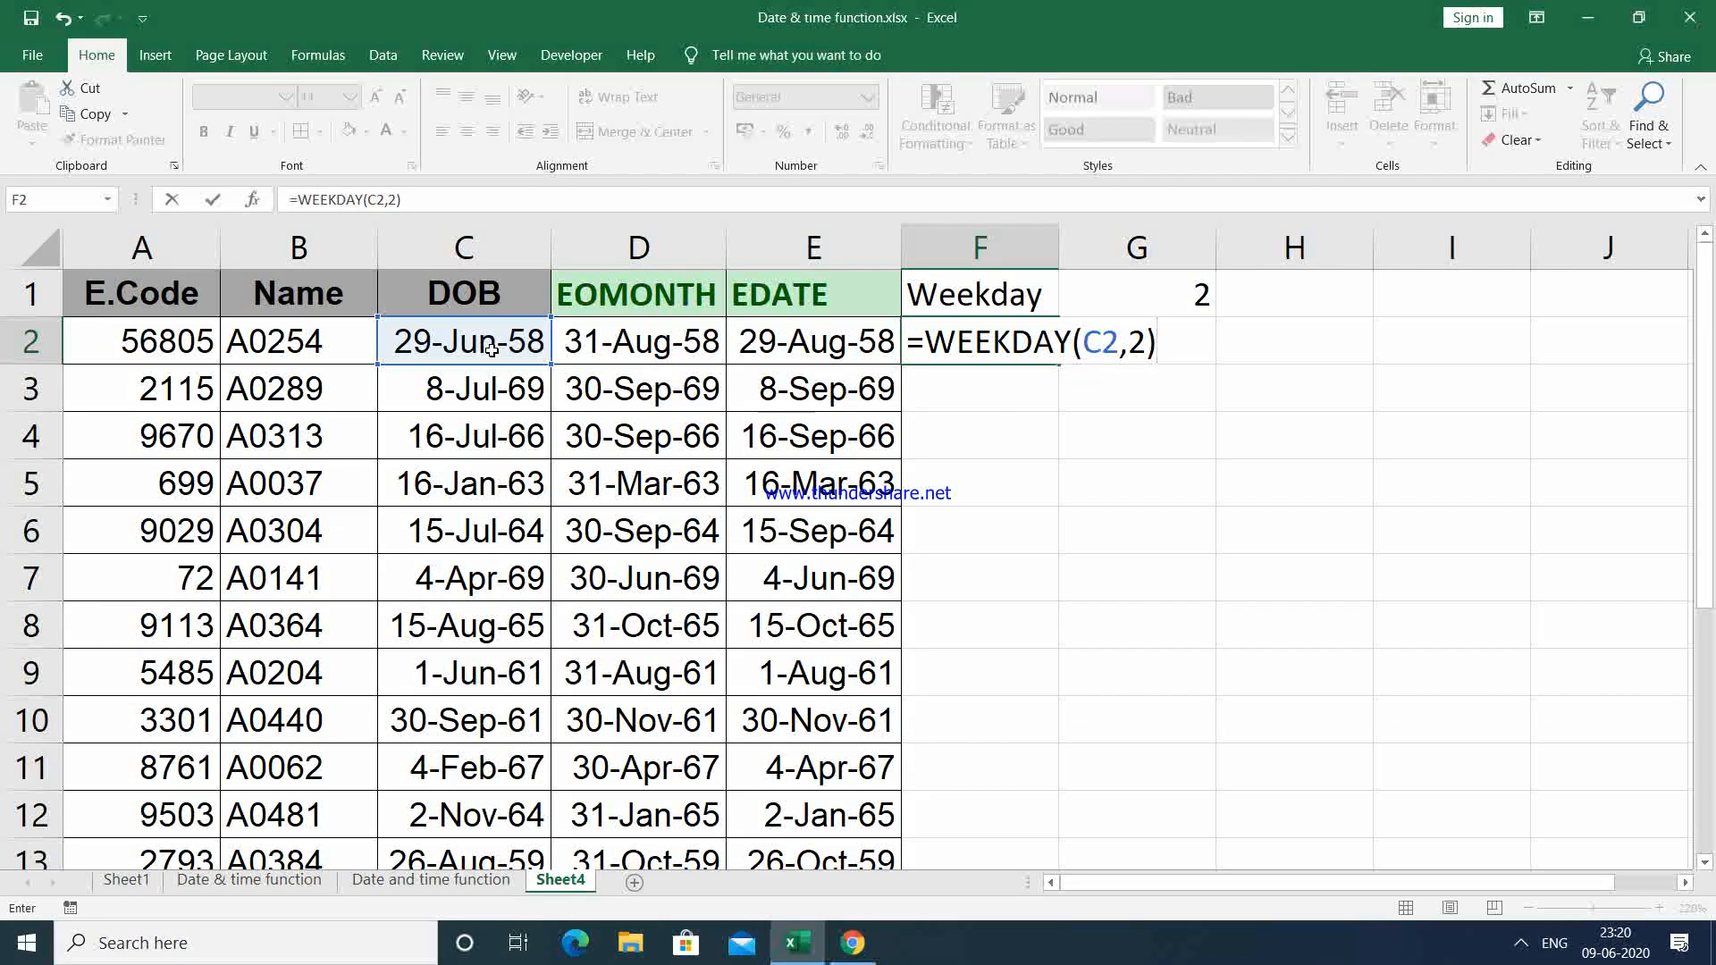
{"action": "key", "text": "Return"}
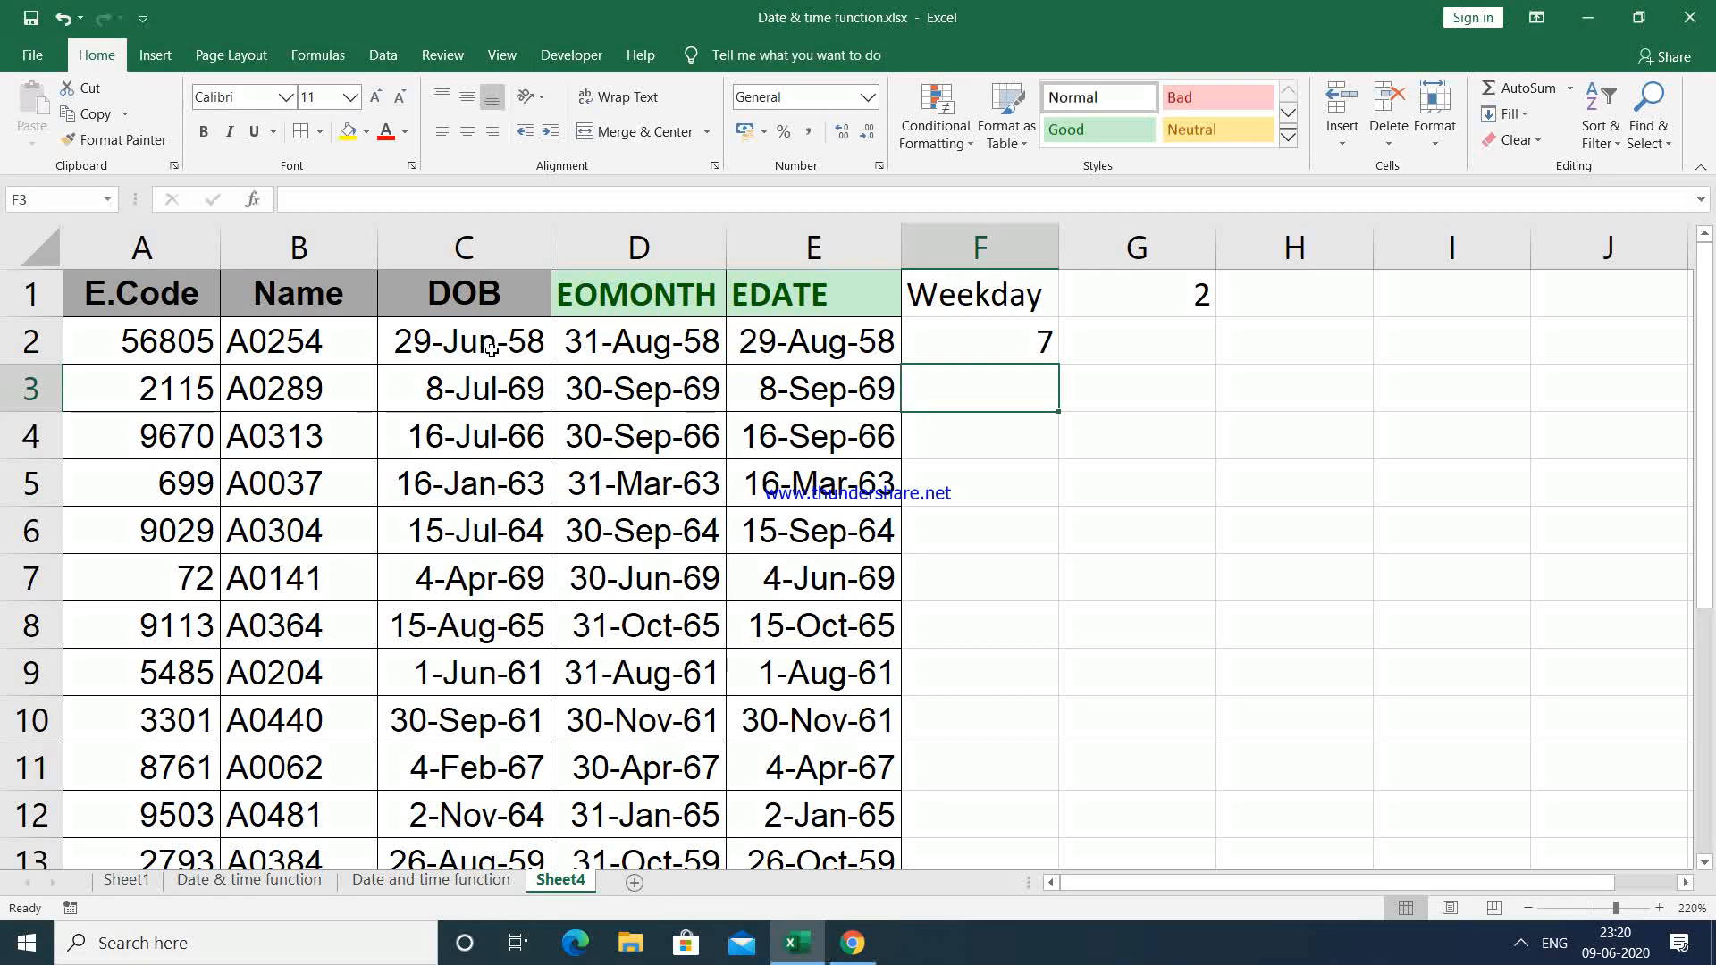
{"action": "left_click", "coordinate": [491, 350]}
{"action": "left_click", "coordinate": [932, 354]}
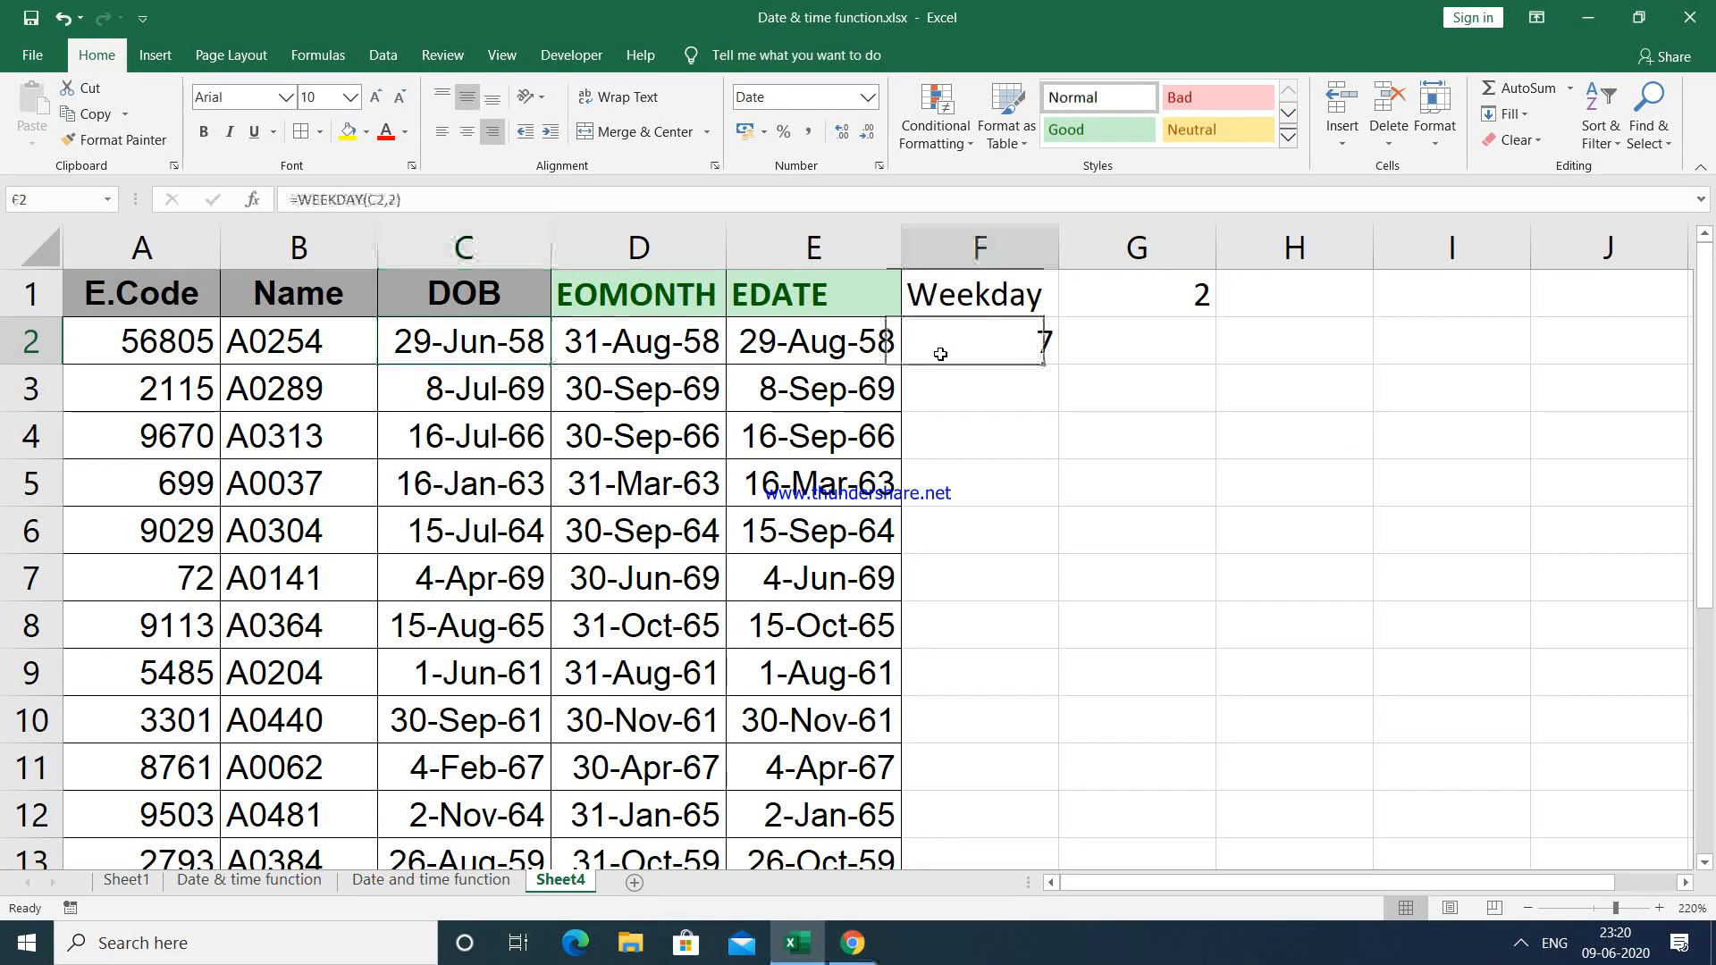
{"action": "left_click_drag", "start_coordinate": [1058, 365], "coordinate": [1063, 874]}
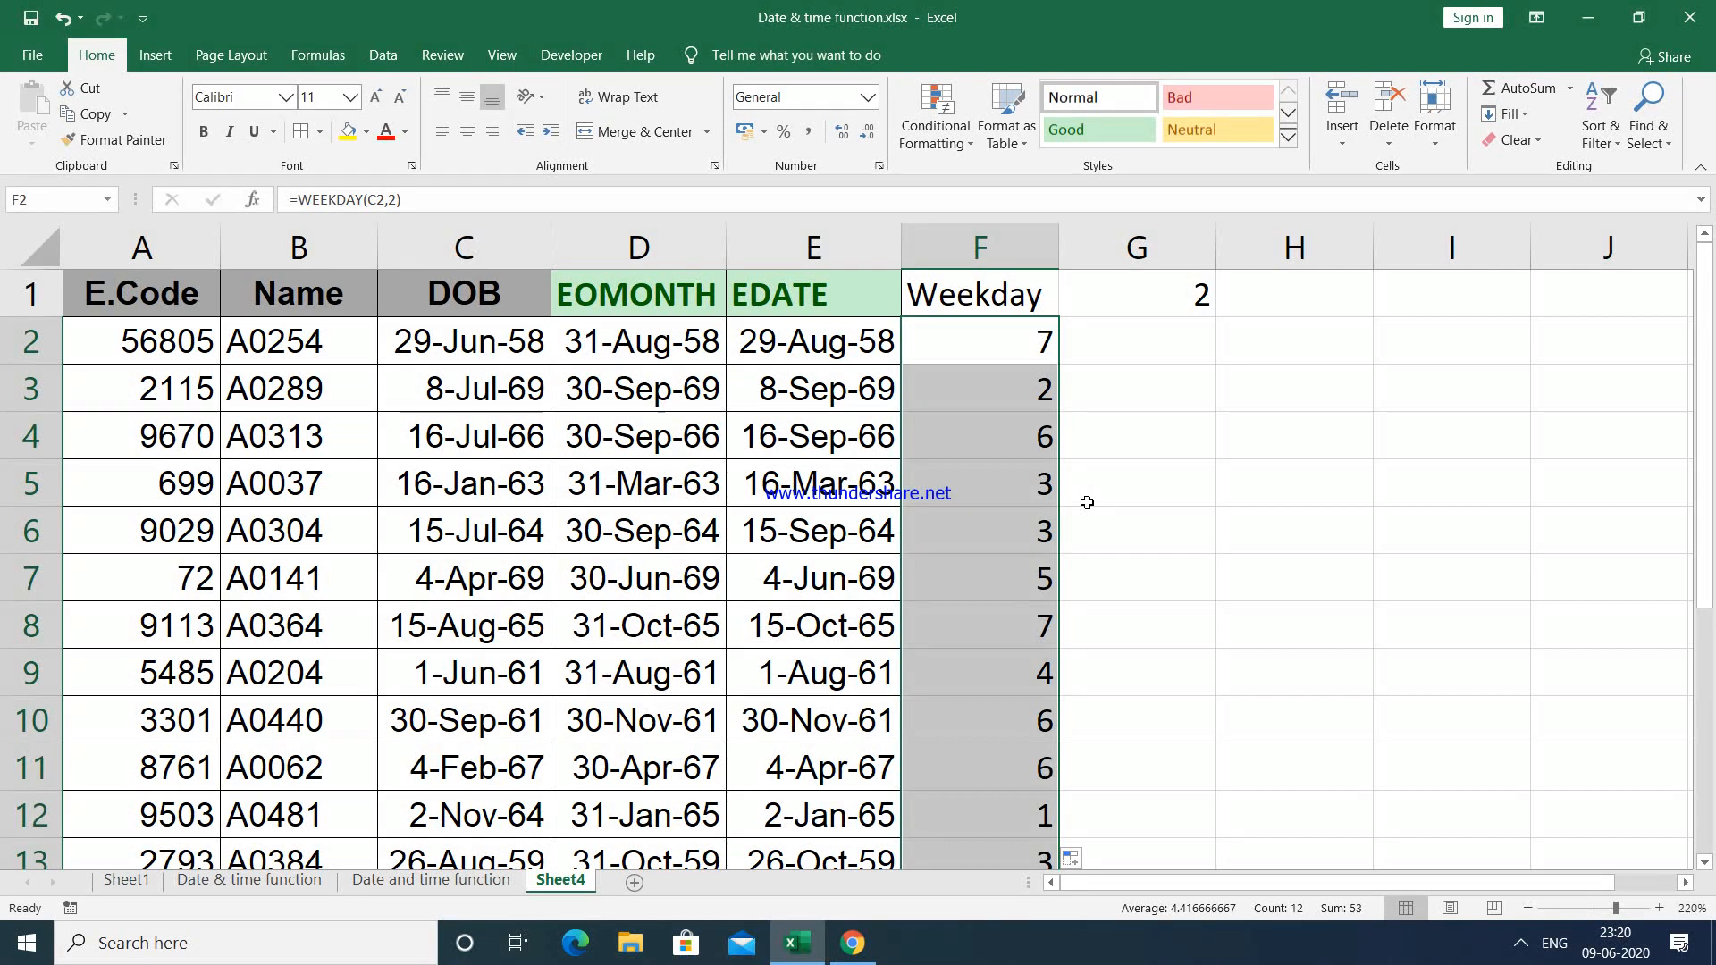
Step: Apply the custom number format dddd to the weekday results in F2:F13
{"action": "left_click", "coordinate": [867, 96]}
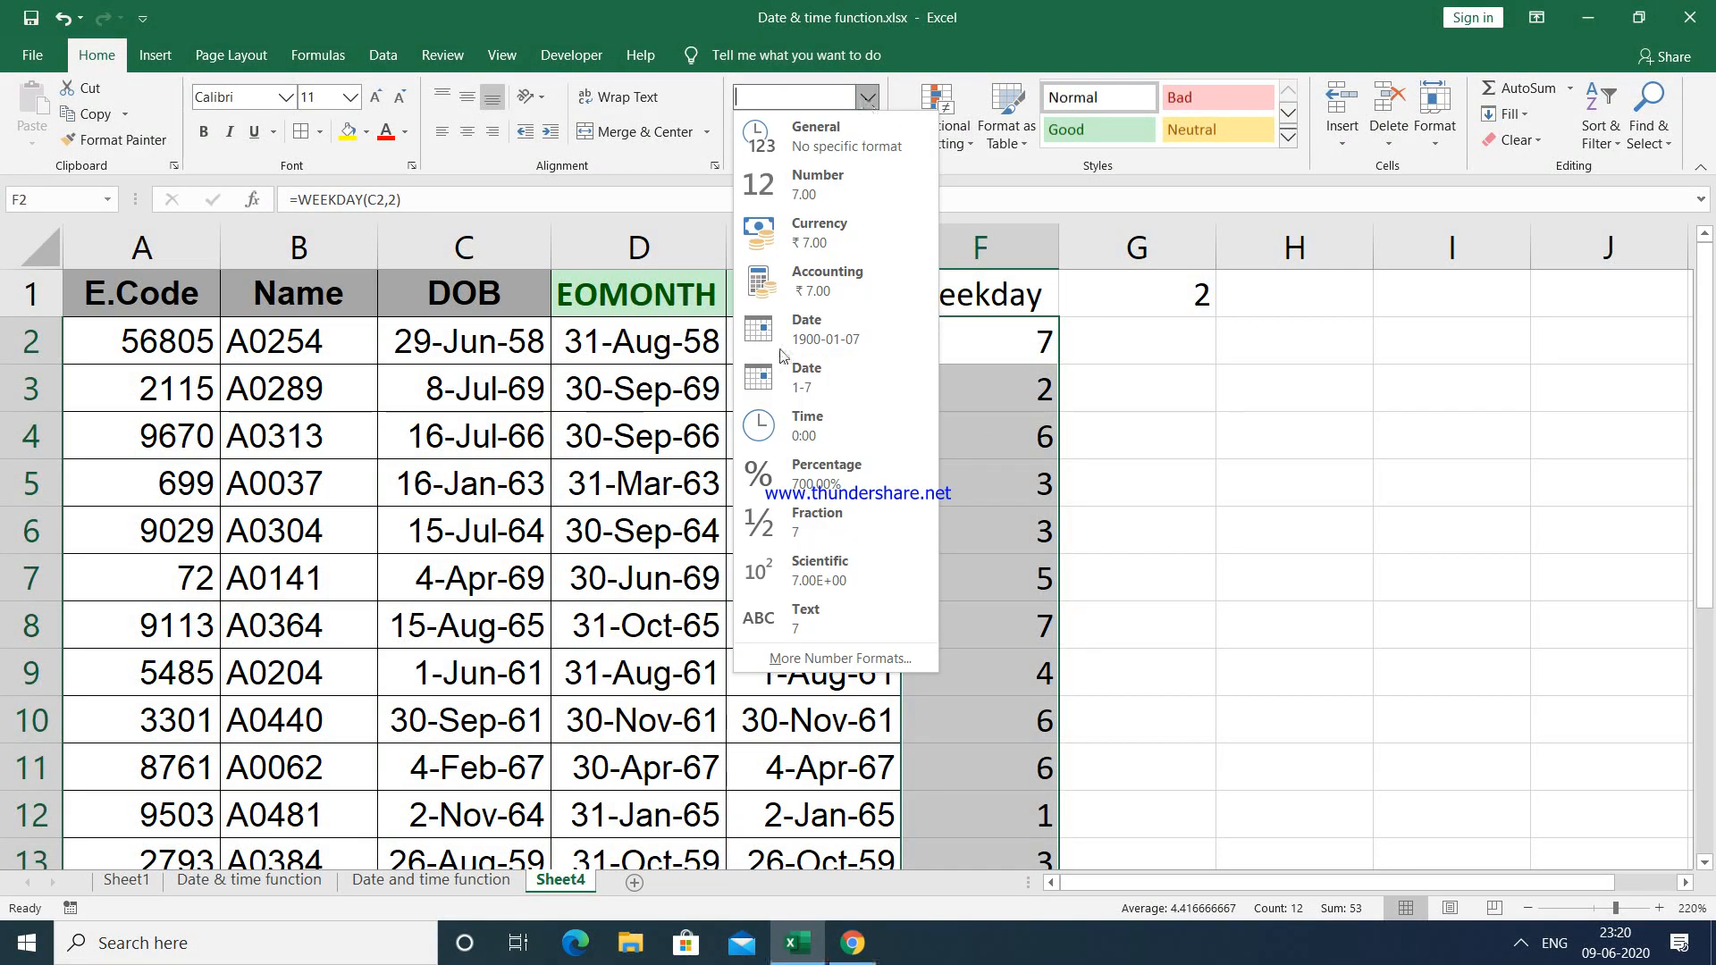
{"action": "left_click", "coordinate": [802, 661]}
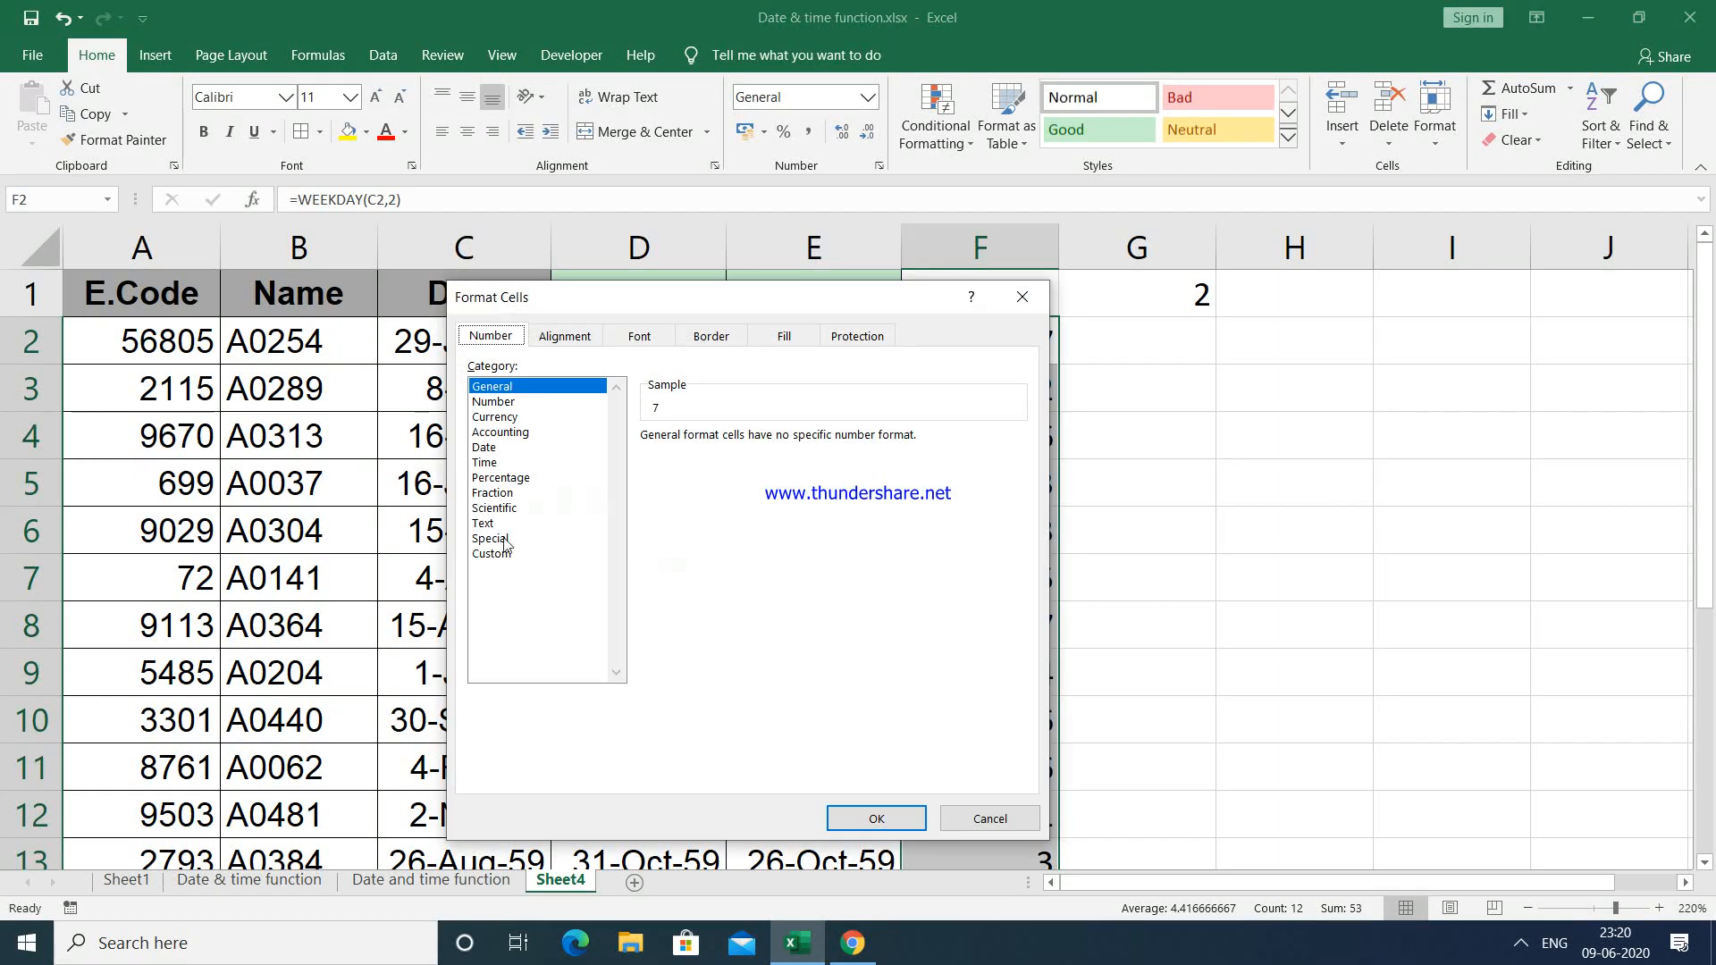
{"action": "left_click", "coordinate": [491, 554]}
{"action": "left_click", "coordinate": [700, 462]}
{"action": "key", "text": "BackSpace"}
{"action": "key", "text": "BackSpace"}
{"action": "key", "text": "BackSpace"}
{"action": "key", "text": "BackSpace"}
{"action": "key", "text": "BackSpace"}
{"action": "key", "text": "BackSpace"}
{"action": "key", "text": "BackSpace"}
{"action": "type", "text": "dddd"}
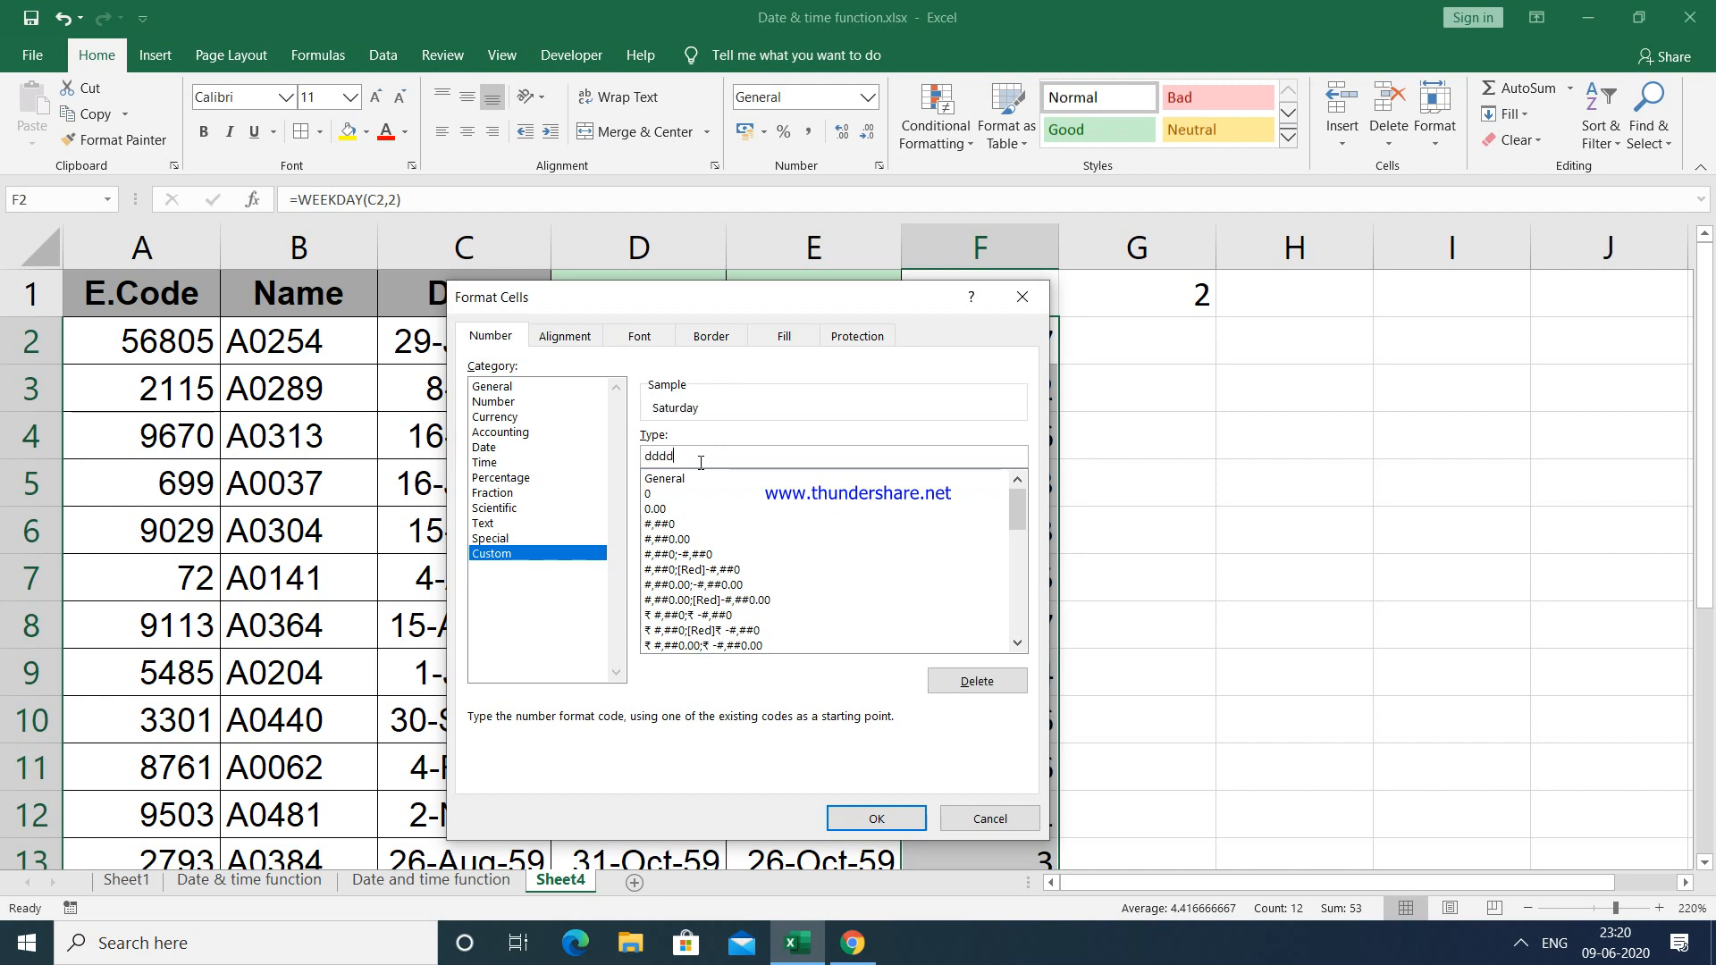
{"action": "left_click", "coordinate": [853, 822]}
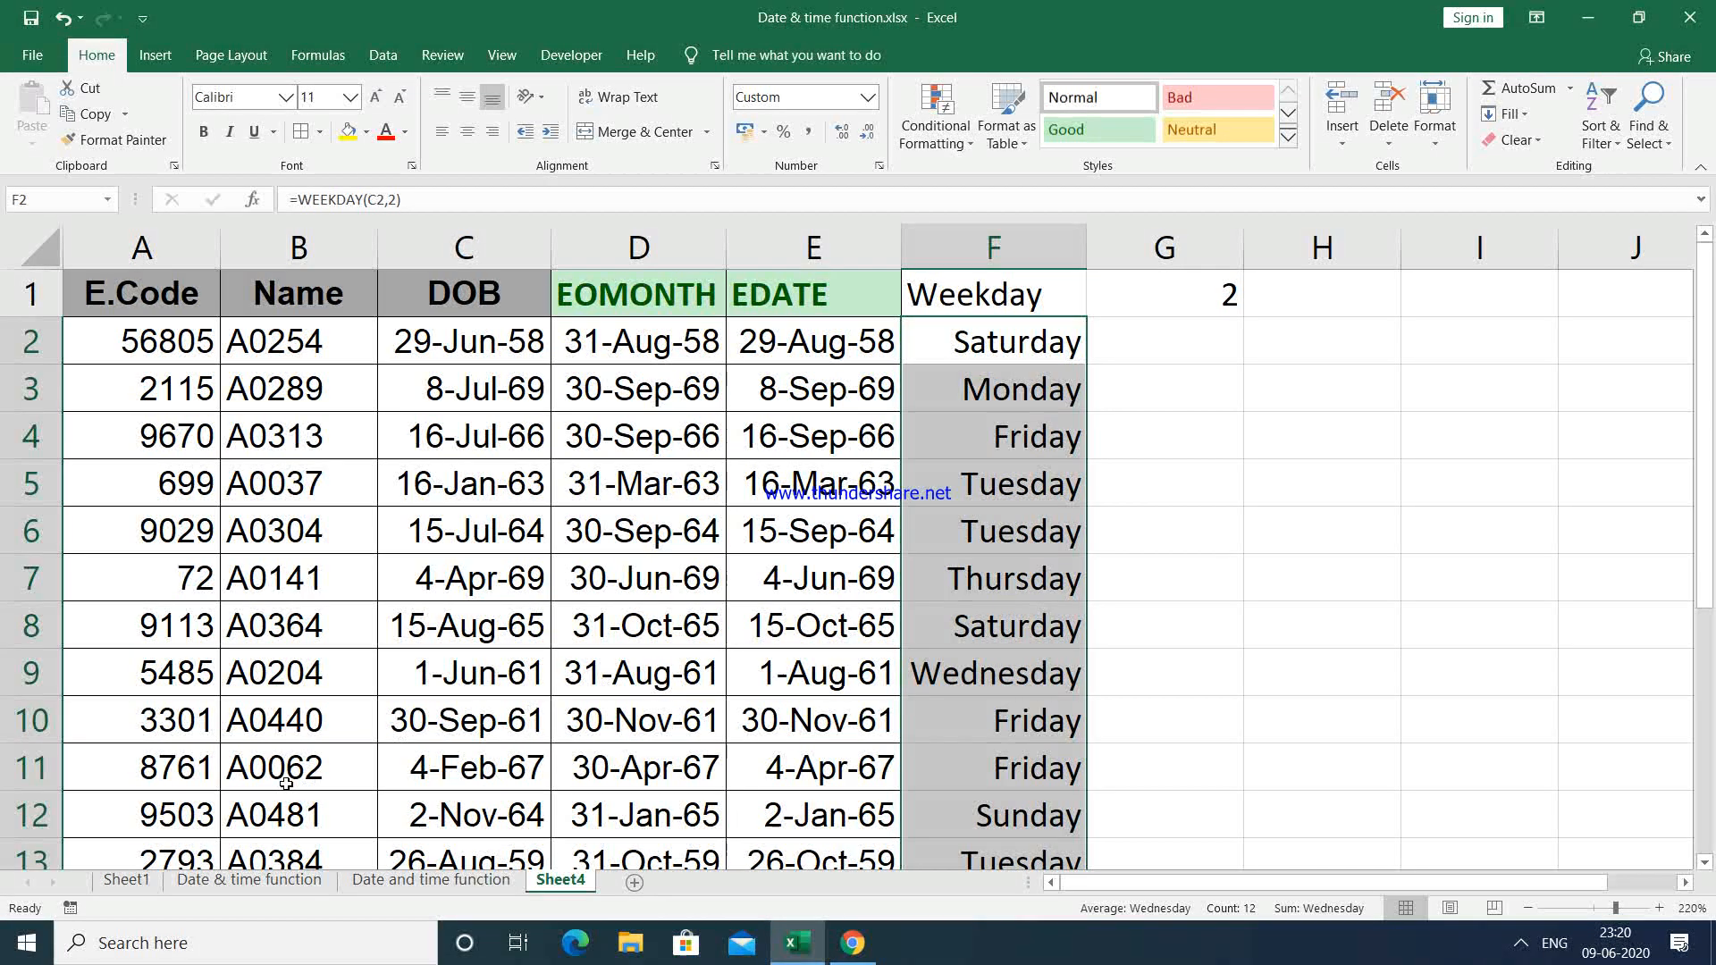
Step: Review the agenda on Sheet1 and the two date and time function sheets, and return to Sheet4
{"action": "left_click", "coordinate": [126, 881]}
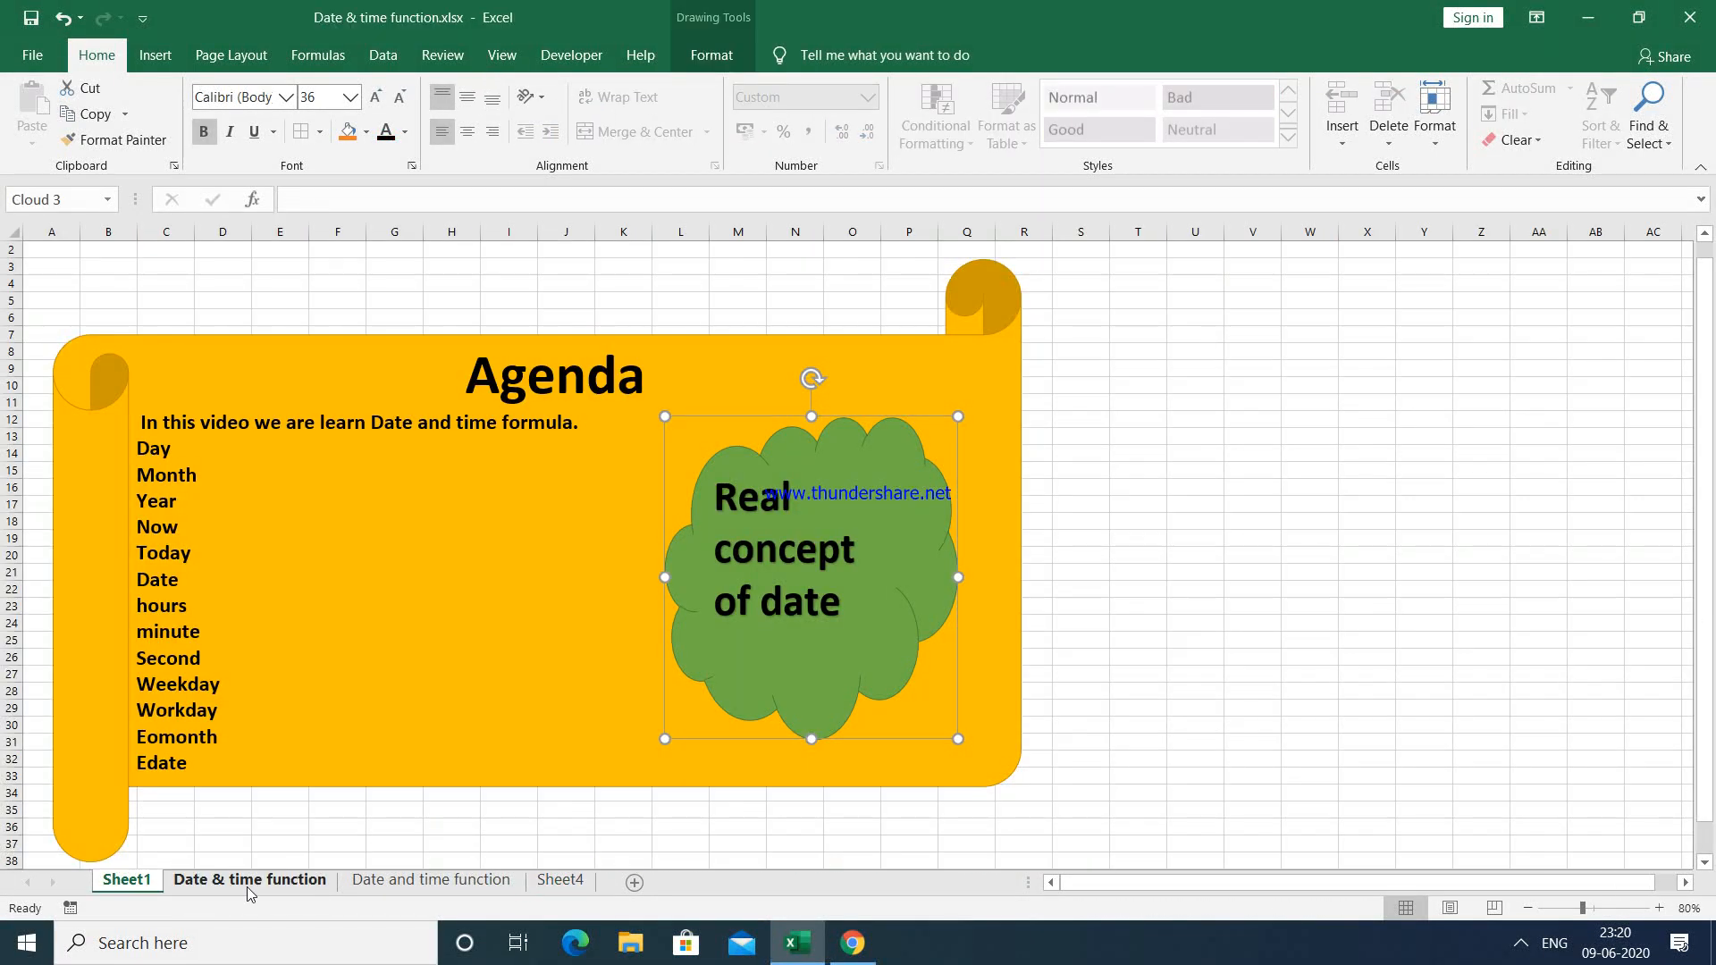
{"action": "left_click", "coordinate": [247, 887]}
{"action": "left_click", "coordinate": [388, 886]}
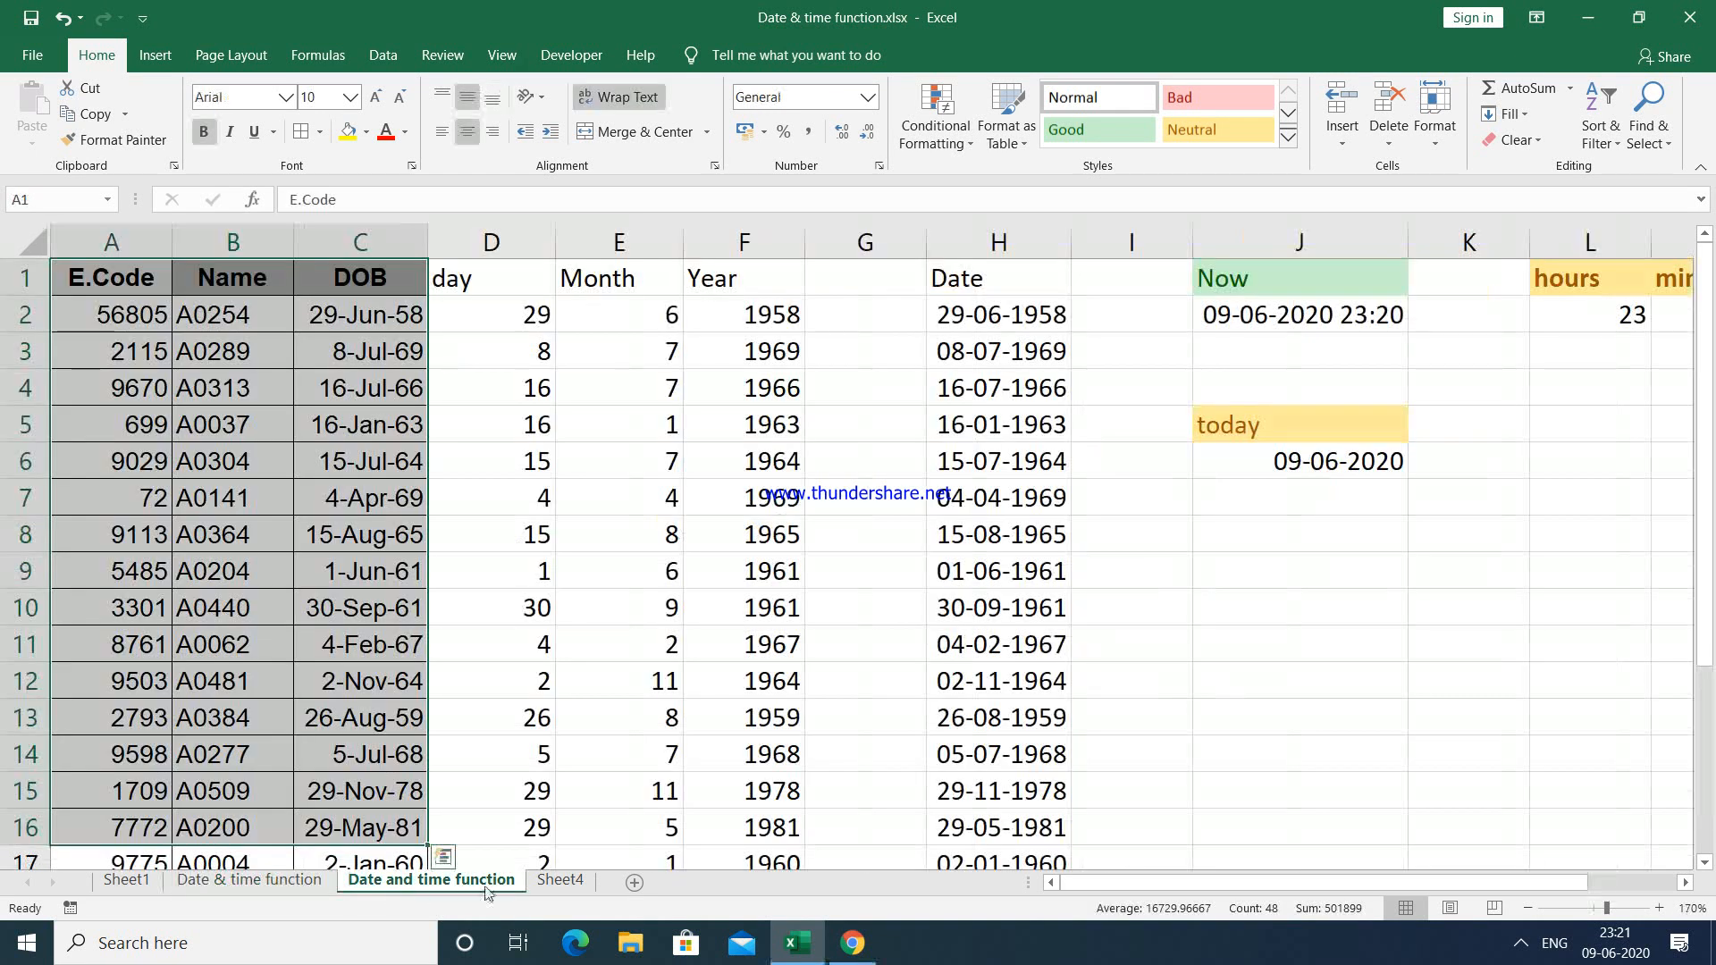
{"action": "left_click", "coordinate": [560, 882]}
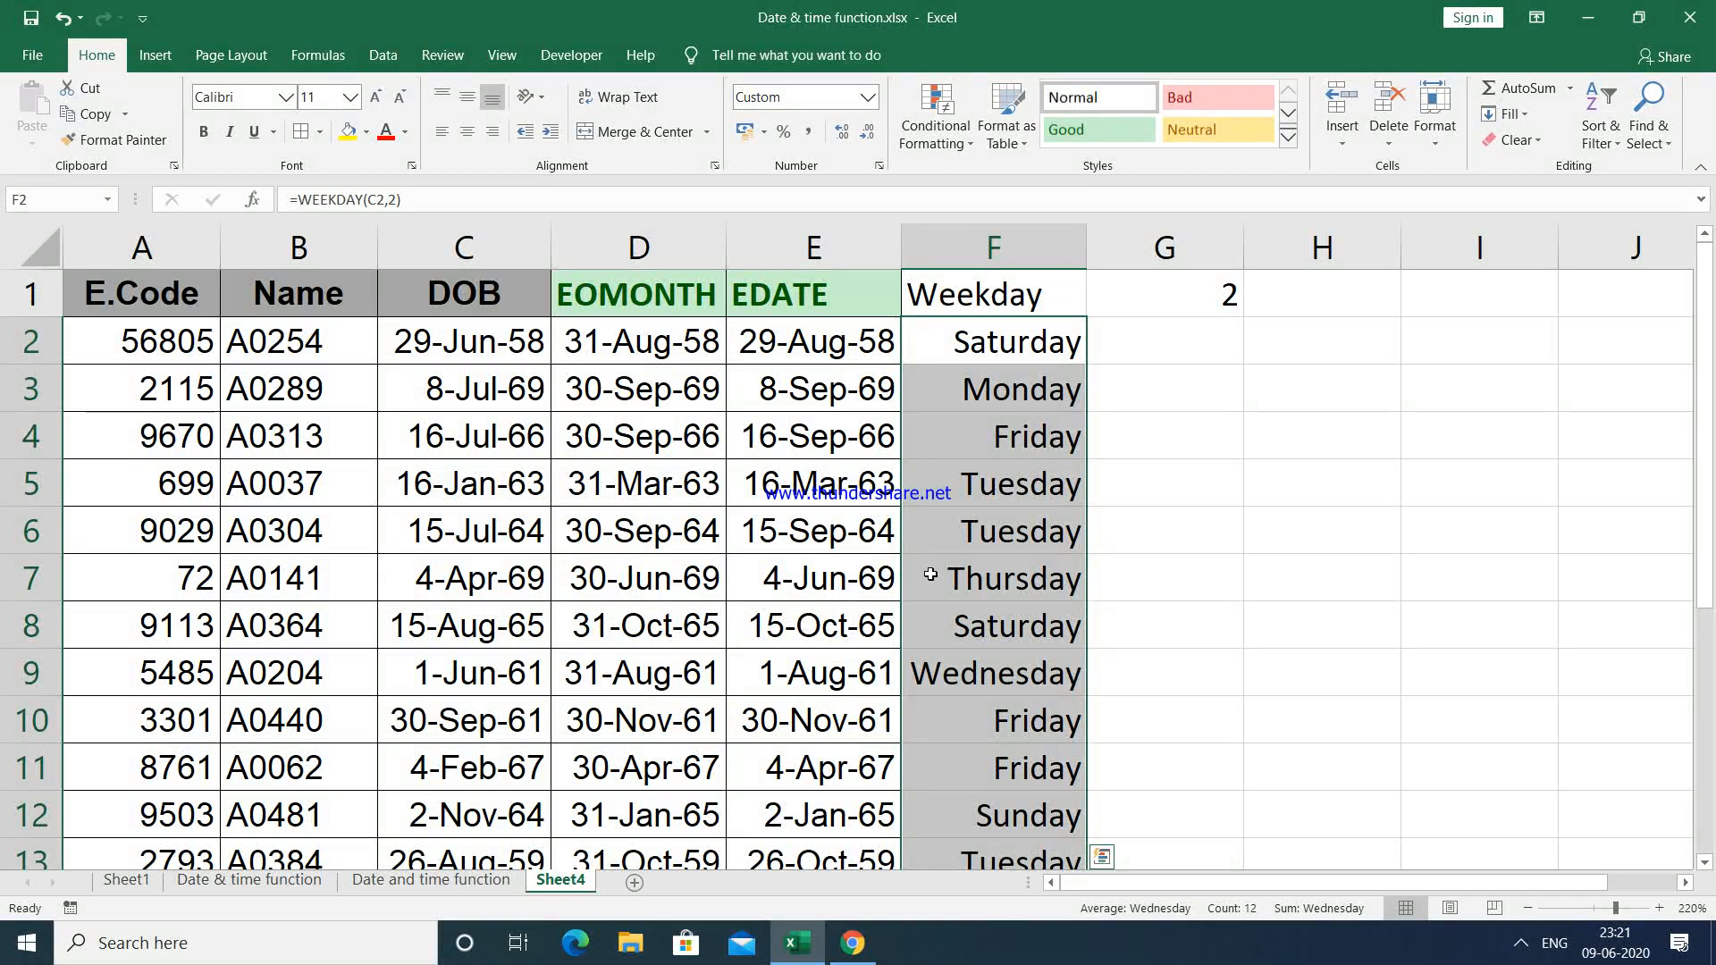
{"action": "left_click", "coordinate": [1231, 471]}
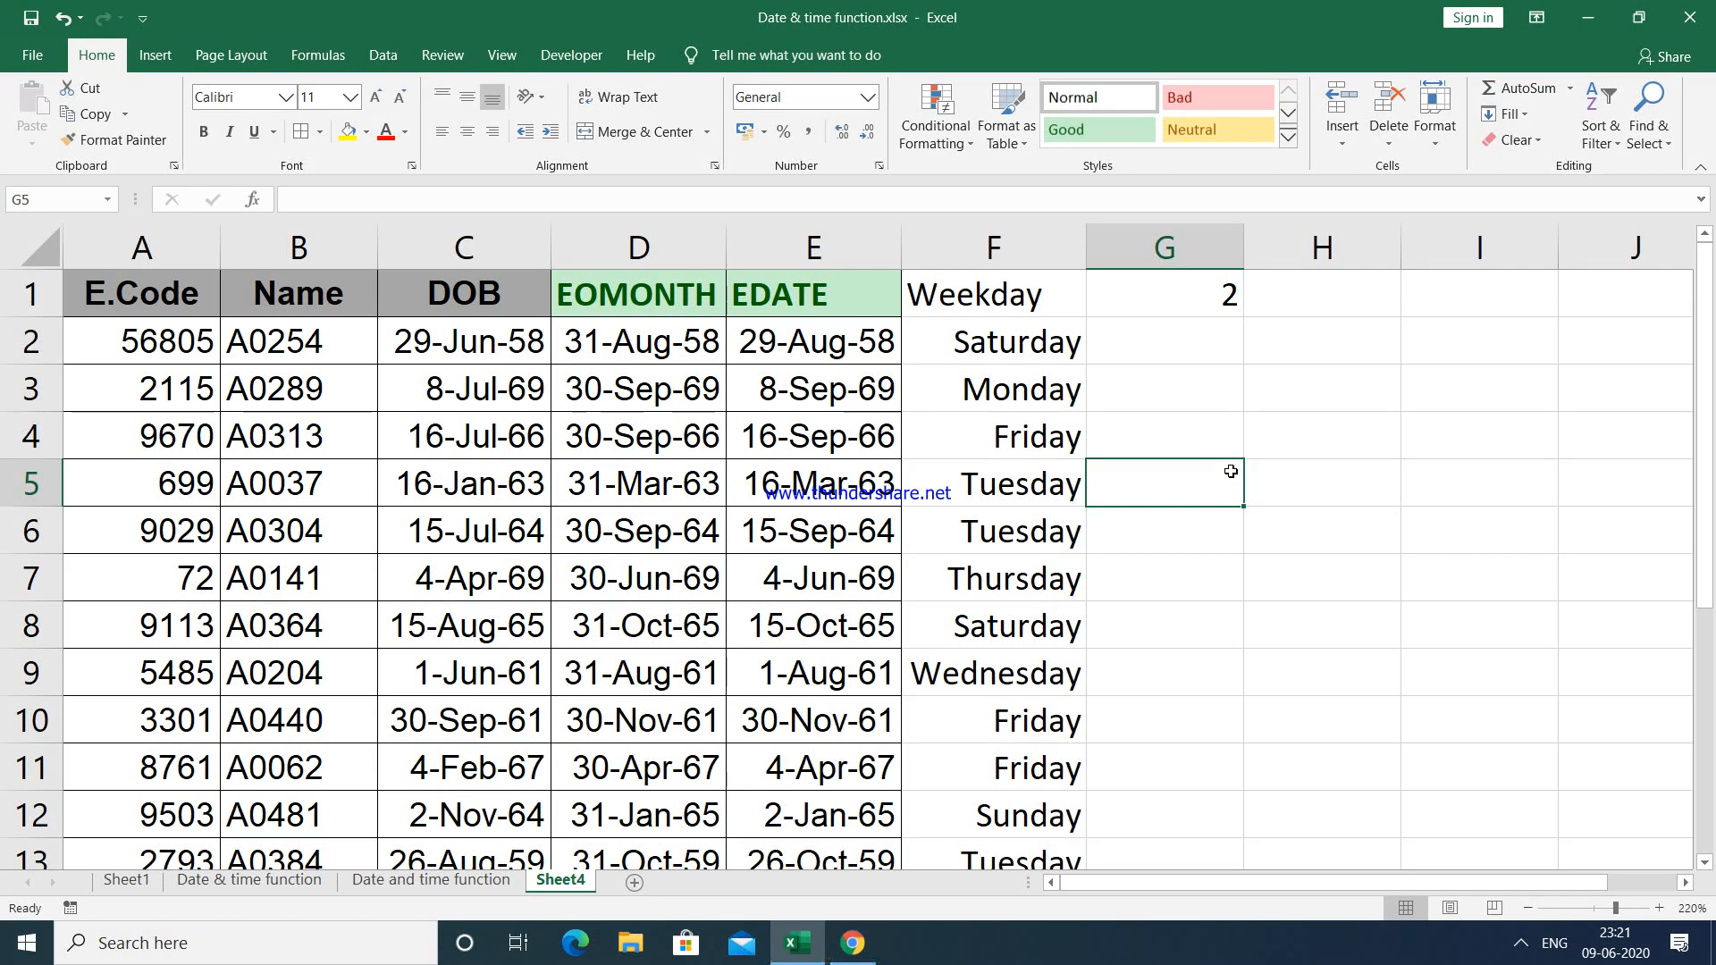